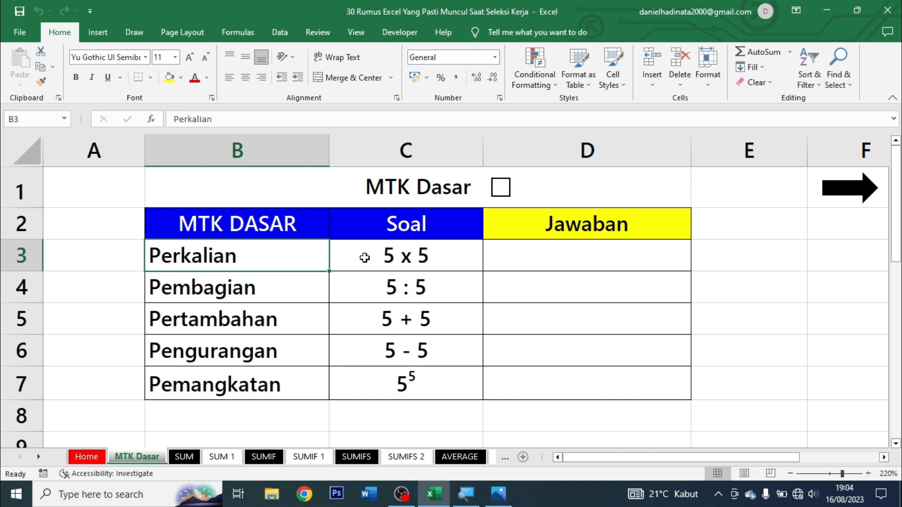
- Calculate the Perkalian answer in cell D3 with the formula =5*5
{"action": "left_click", "coordinate": [371, 257]}
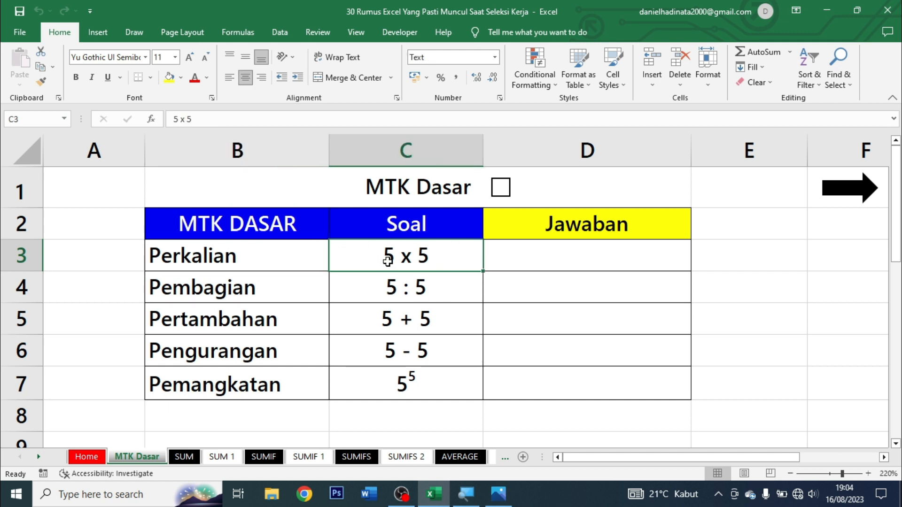
{"action": "left_click", "coordinate": [500, 255]}
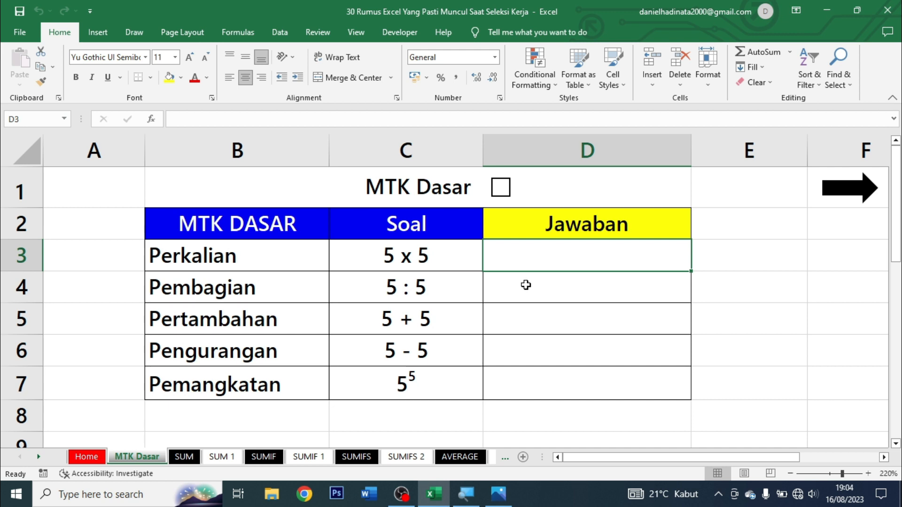
{"action": "type", "text": "="}
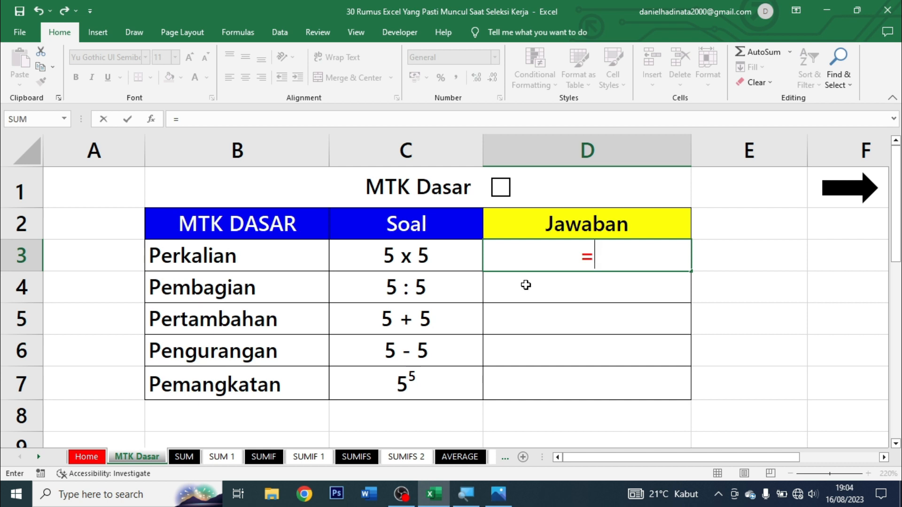
{"action": "type", "text": "5"}
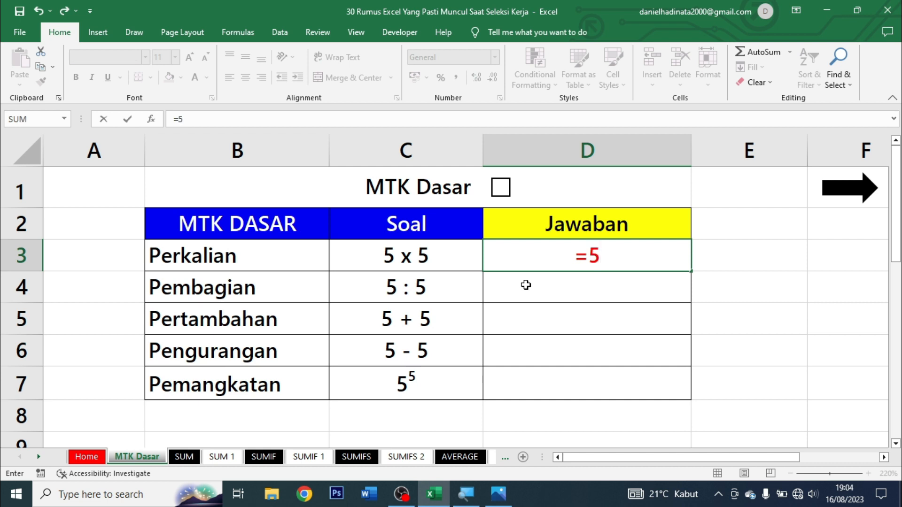
{"action": "type", "text": "*"}
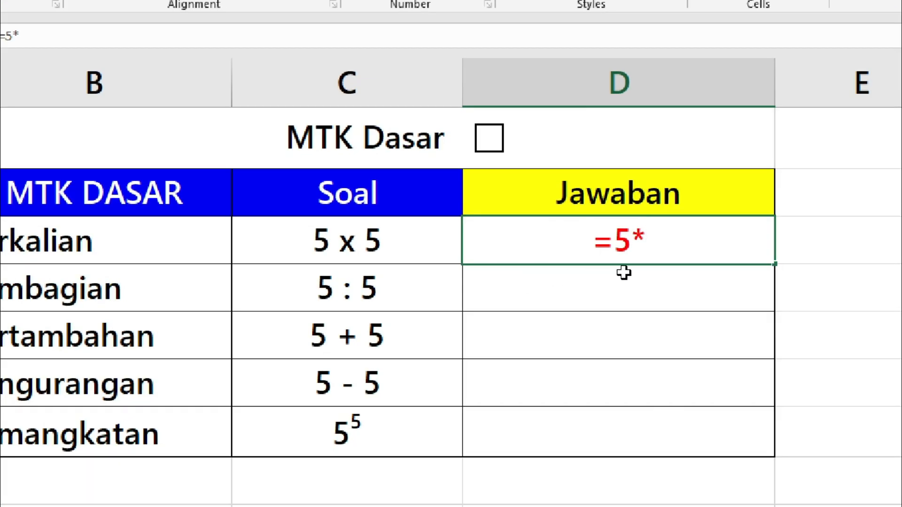
{"action": "type", "text": "5"}
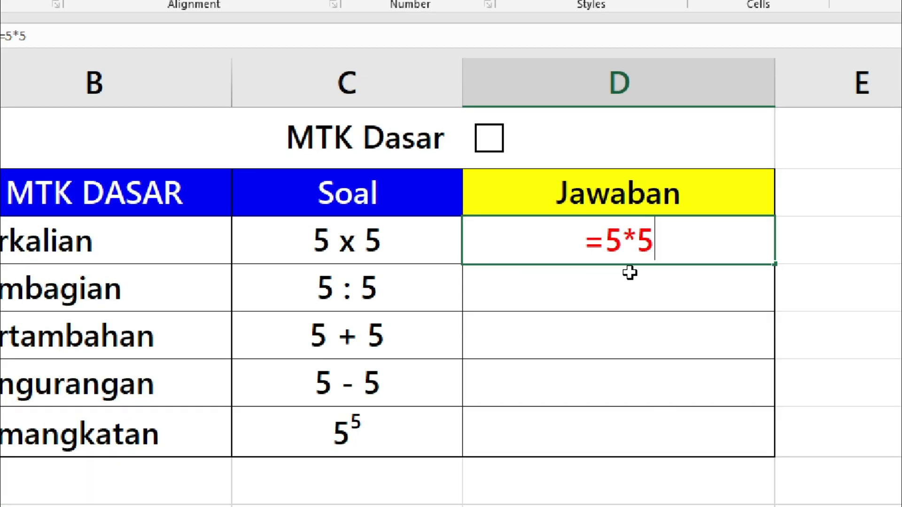
{"action": "key", "text": "ctrl+Return"}
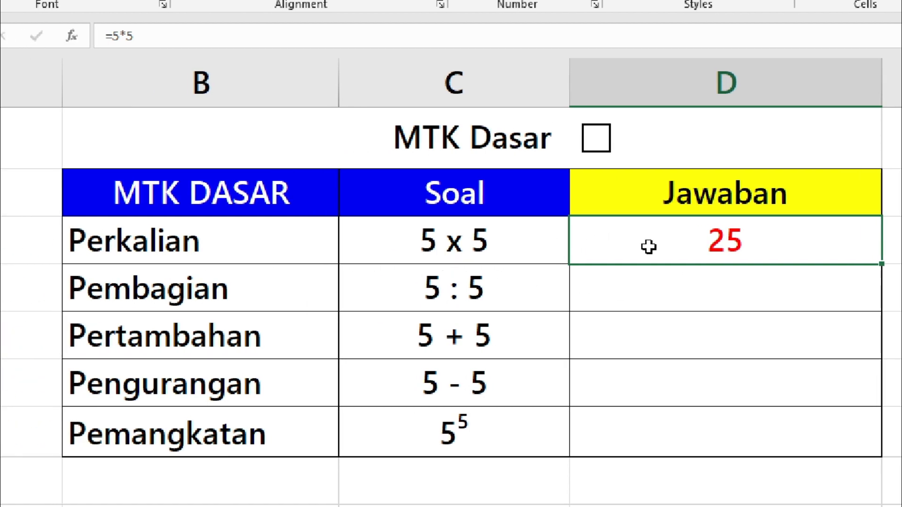
- Calculate the Pembagian answer in cell D4 with the formula =5/5
{"action": "left_click", "coordinate": [662, 288]}
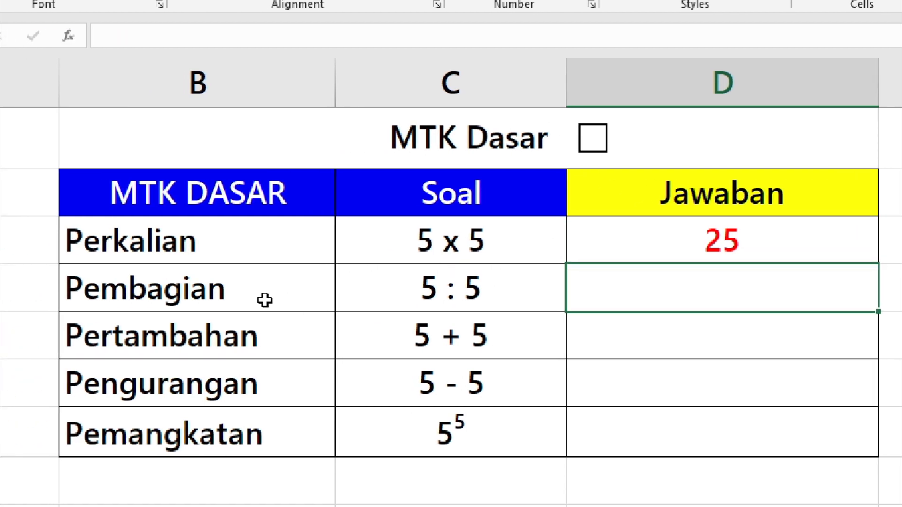
{"action": "left_click", "coordinate": [196, 287]}
{"action": "left_click", "coordinate": [453, 293]}
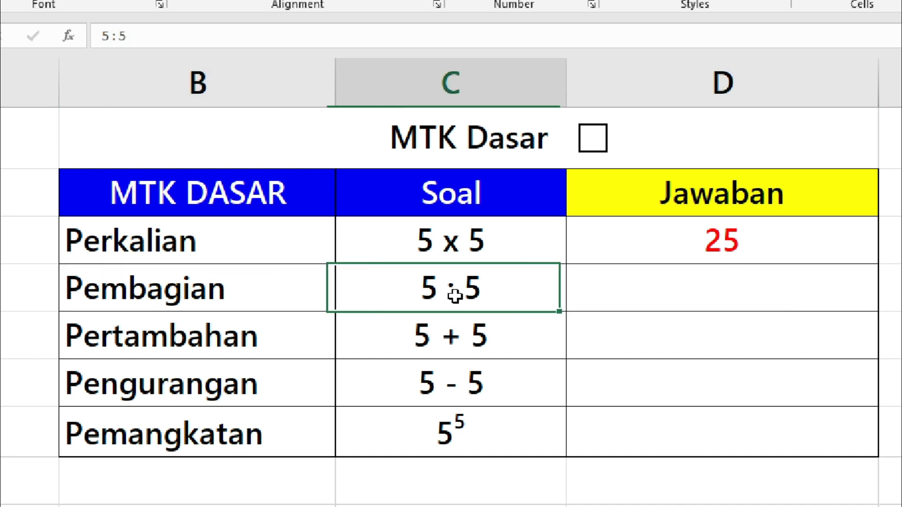
{"action": "left_click", "coordinate": [635, 290]}
{"action": "double_click", "coordinate": [635, 290]}
{"action": "type", "text": "=5"}
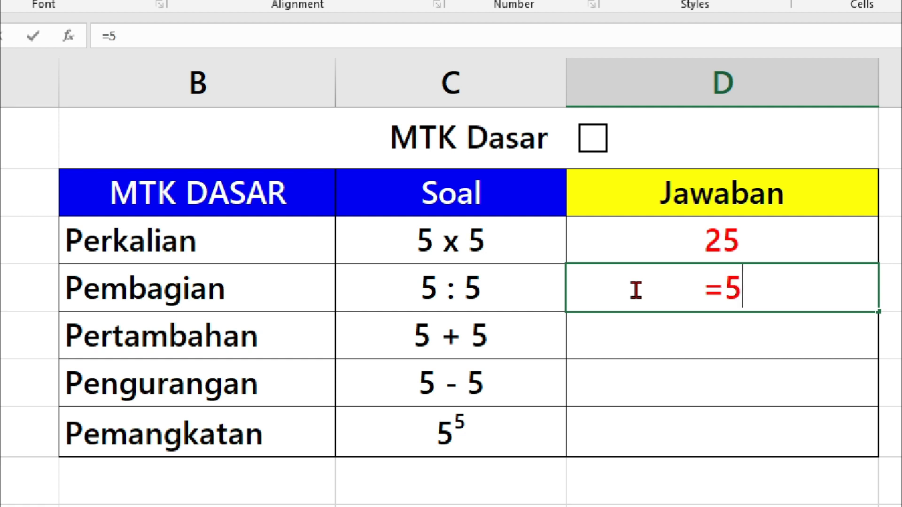
{"action": "type", "text": "/"}
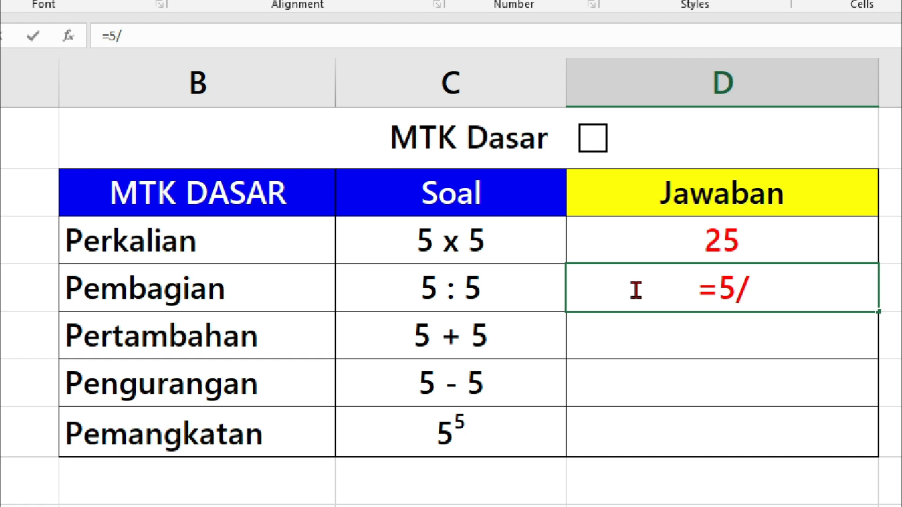
{"action": "type", "text": "5"}
{"action": "key", "text": "ctrl+Return"}
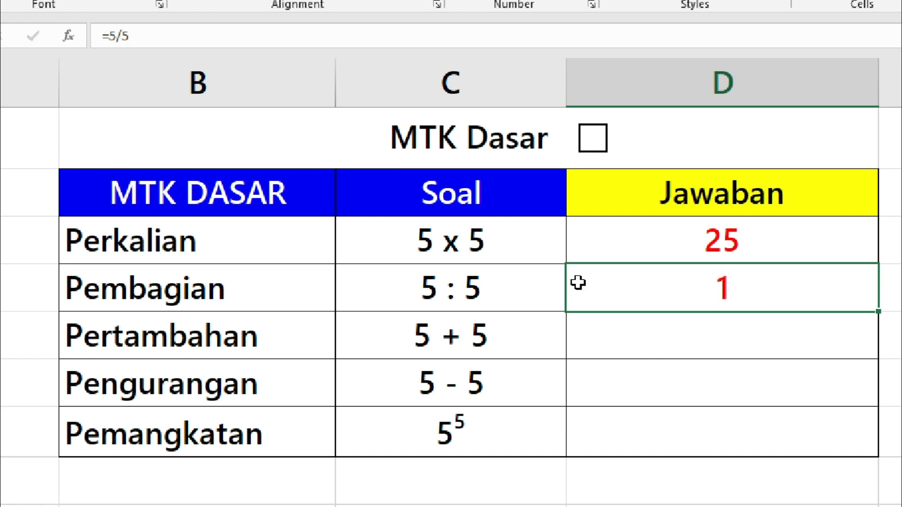
{"action": "left_click", "coordinate": [484, 290]}
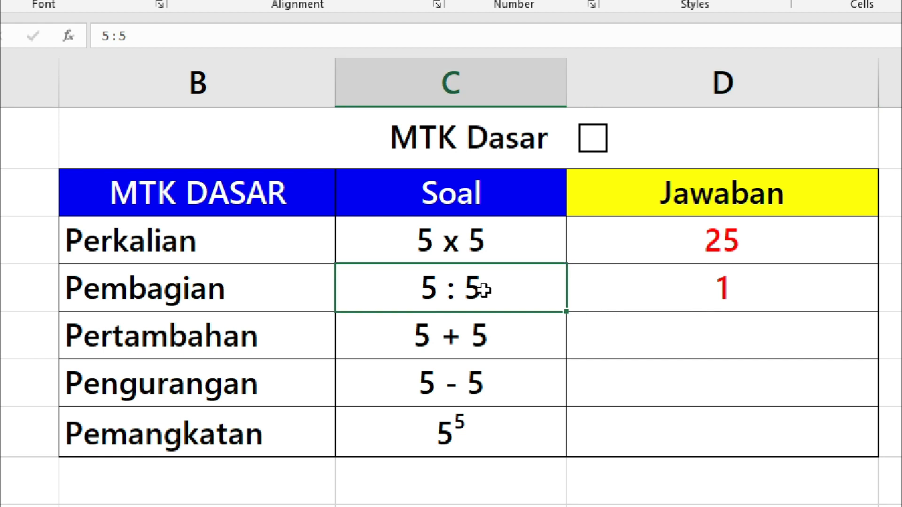
{"action": "left_click", "coordinate": [699, 282]}
- Calculate the Pertambahan answer in cell D5 with the formula =5+5
{"action": "left_click", "coordinate": [675, 349]}
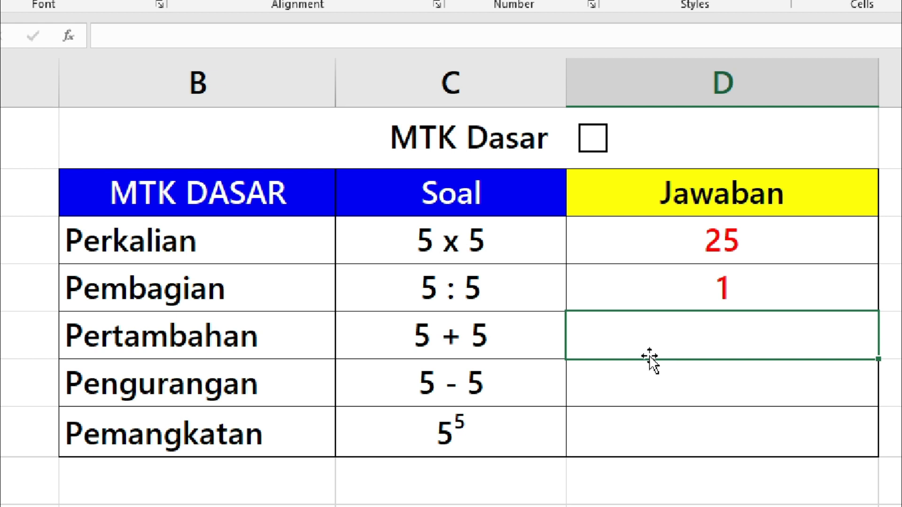
{"action": "left_click", "coordinate": [491, 338]}
{"action": "left_click", "coordinate": [689, 335]}
{"action": "double_click", "coordinate": [690, 336]}
{"action": "type", "text": "=5"}
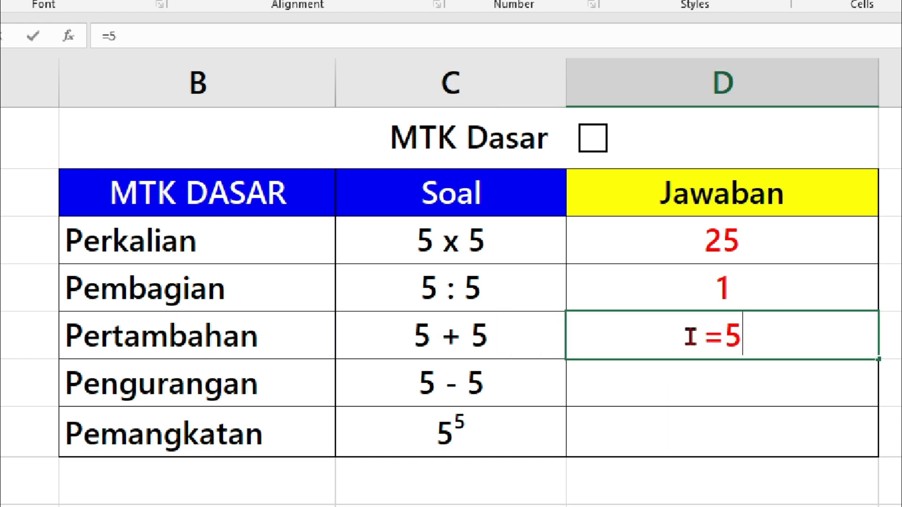
{"action": "type", "text": "+5"}
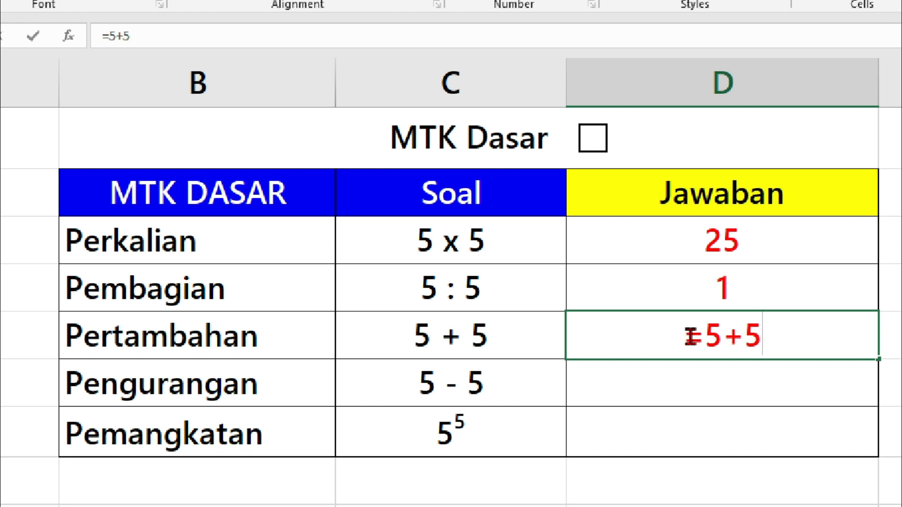
{"action": "key", "text": "ctrl+Return"}
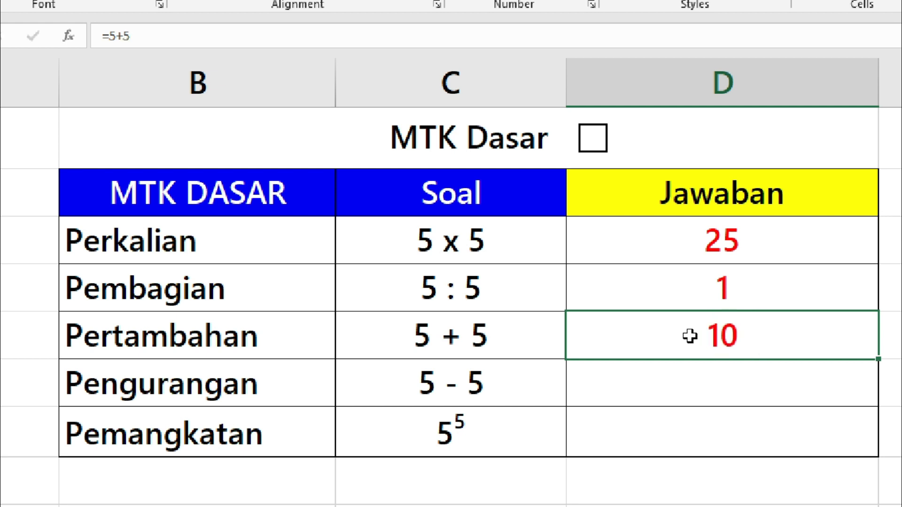
- Calculate the Pengurangan answer in cell D6 with the formula =5-5
{"action": "left_click", "coordinate": [697, 377]}
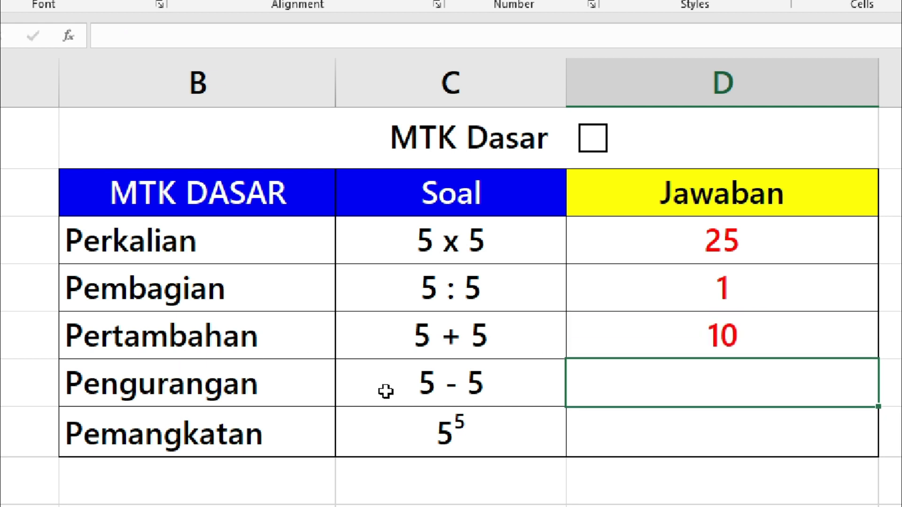
{"action": "type", "text": "=5-5"}
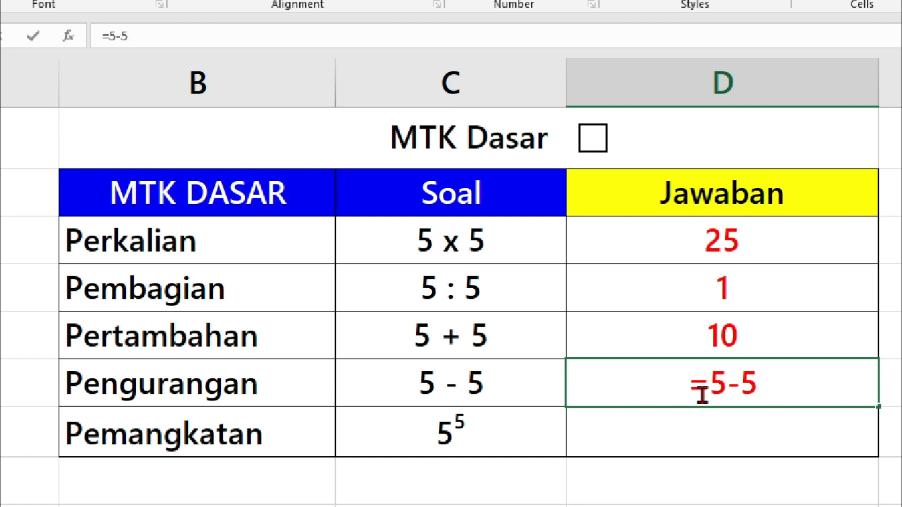
{"action": "key", "text": "ctrl+Return"}
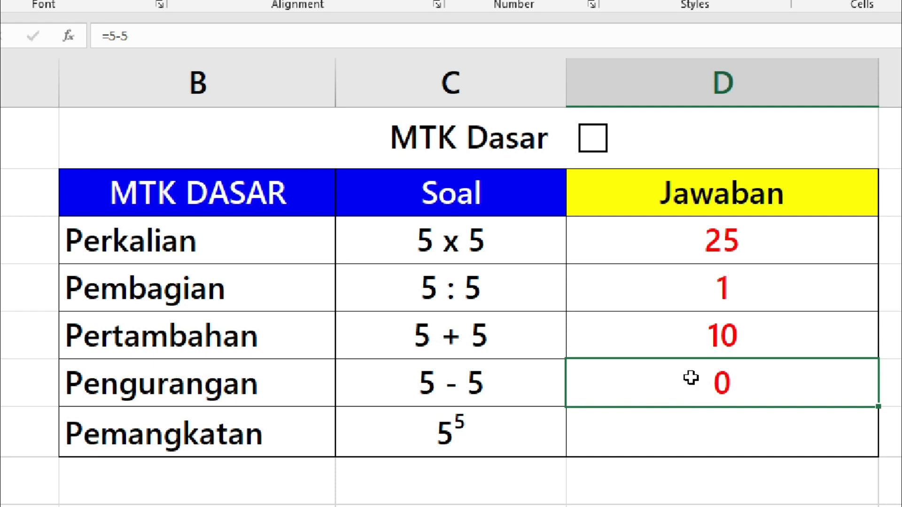
- Calculate the Pemangkatan answer in cell D7 with the formula =5^5
{"action": "left_click", "coordinate": [717, 445]}
{"action": "left_click", "coordinate": [242, 449]}
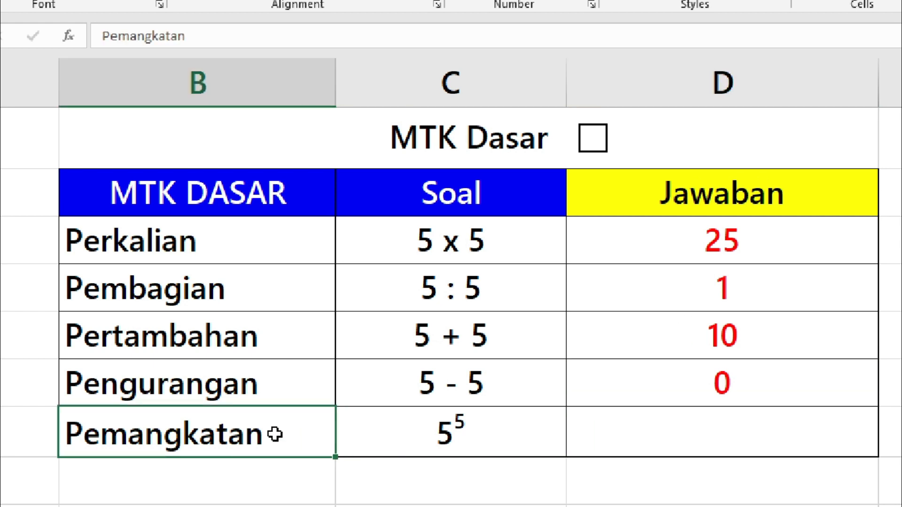
{"action": "left_click", "coordinate": [669, 422]}
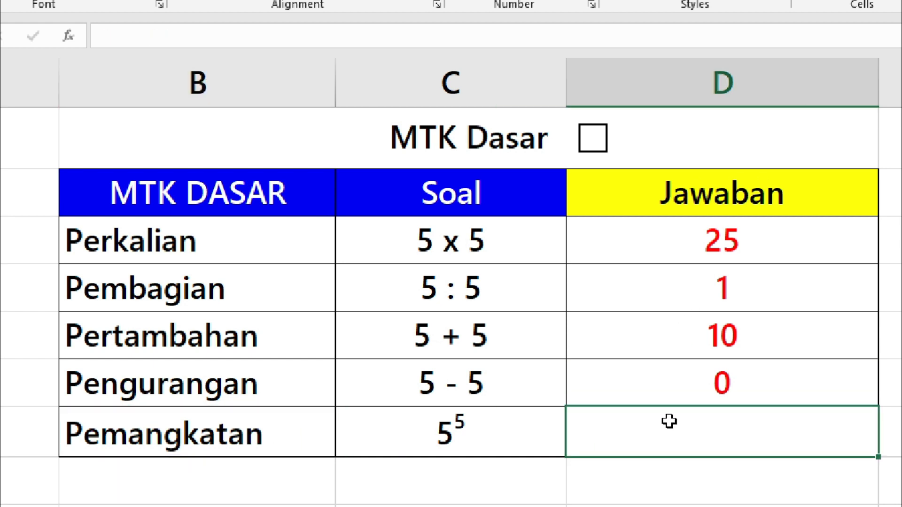
{"action": "type", "text": "=5"}
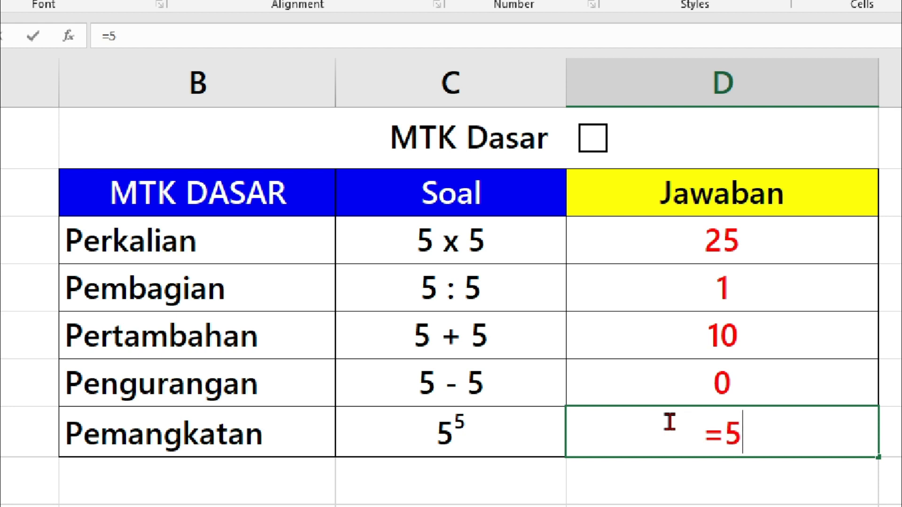
{"action": "type", "text": "^"}
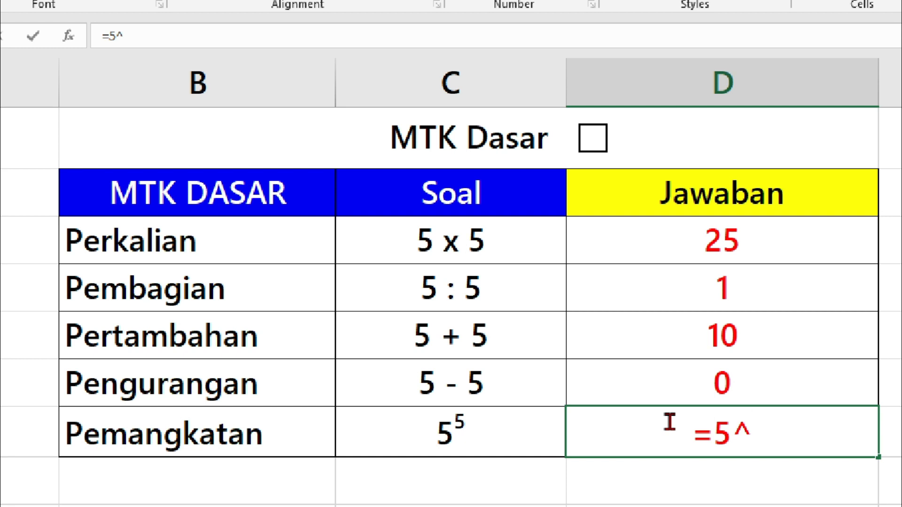
{"action": "left_click_drag", "start_coordinate": [731, 430], "coordinate": [761, 433]}
{"action": "left_click", "coordinate": [761, 434]}
{"action": "type", "text": "w5"}
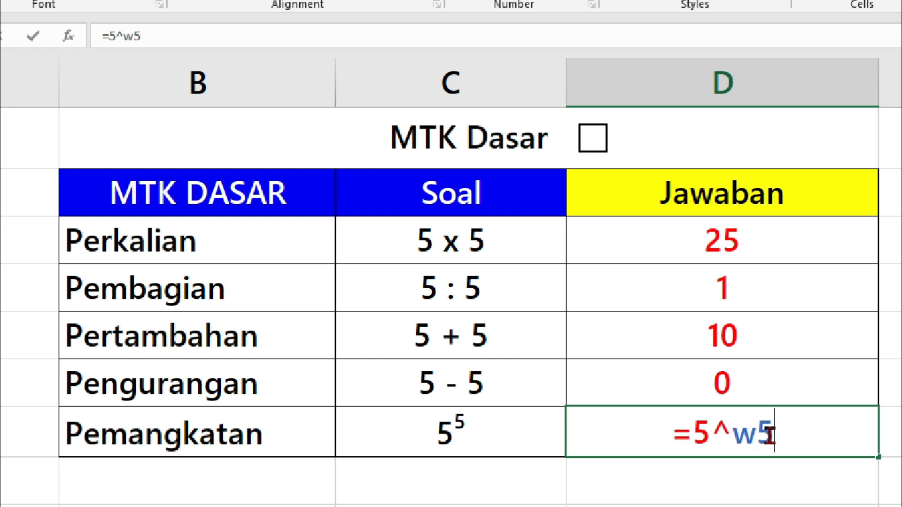
{"action": "key", "text": "BackSpace"}
{"action": "key", "text": "BackSpace"}
{"action": "type", "text": "5"}
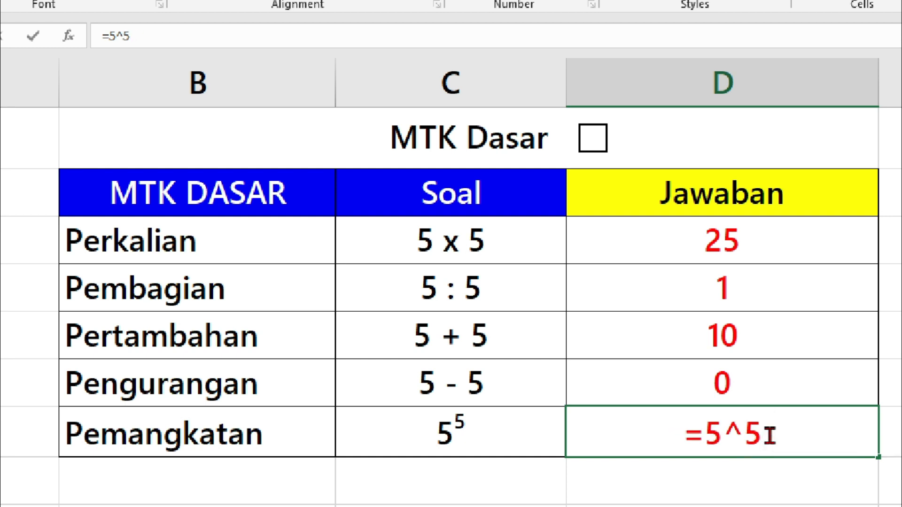
{"action": "key", "text": "ctrl+Return"}
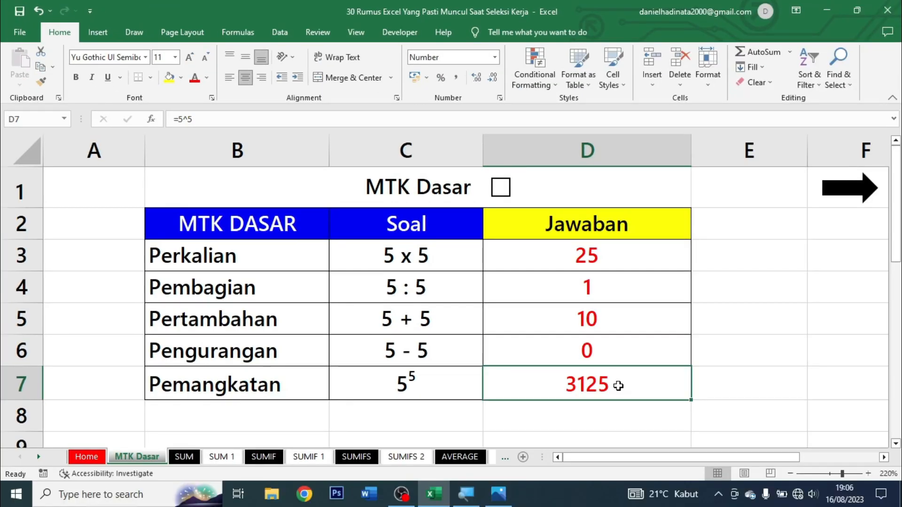
- Tick the checkbox beside the MTK Dasar title and go on to the SUM sheet
{"action": "left_click", "coordinate": [305, 245]}
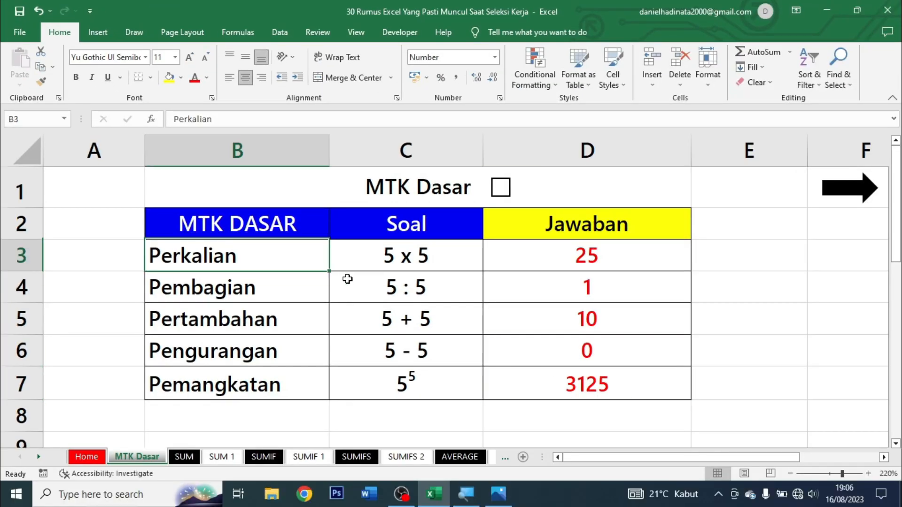
{"action": "left_click_drag", "start_coordinate": [347, 279], "coordinate": [527, 362]}
{"action": "left_click", "coordinate": [630, 382]}
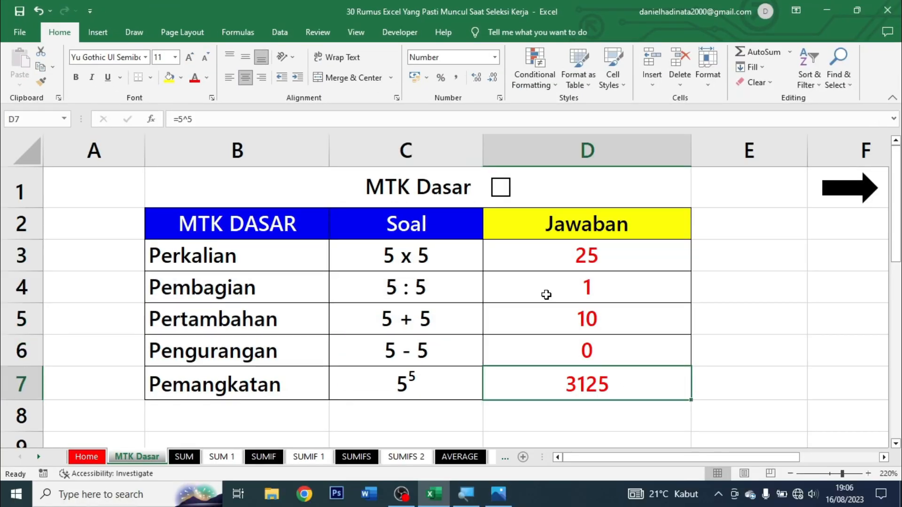
{"action": "left_click", "coordinate": [500, 188]}
{"action": "left_click", "coordinate": [534, 254]}
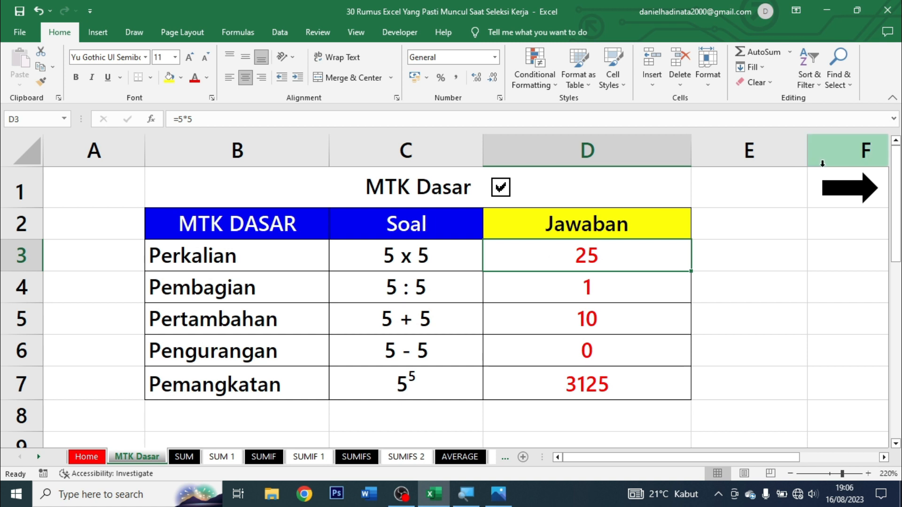
{"action": "left_click", "coordinate": [844, 192]}
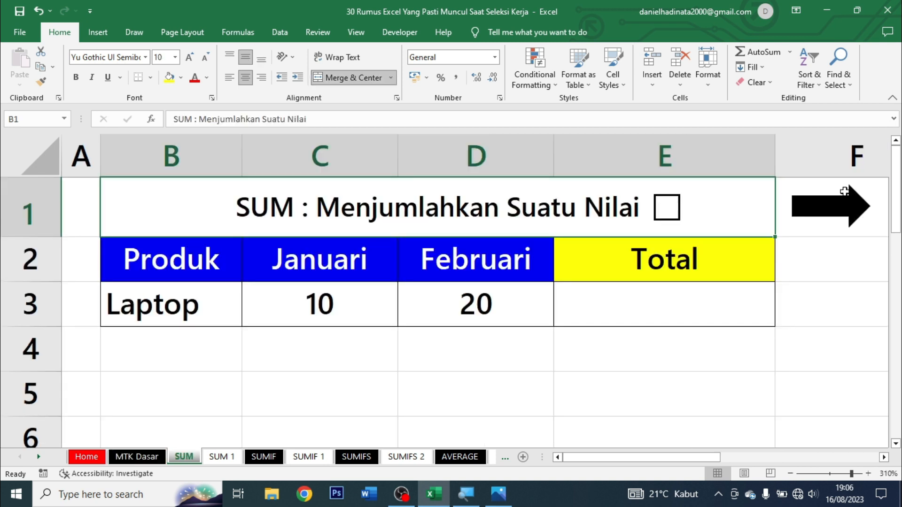
- Examine the SUM sheet's table: the Laptop product, its January and February values, and the empty Total cell
{"action": "left_click", "coordinate": [670, 296]}
{"action": "left_click", "coordinate": [488, 226]}
{"action": "left_click", "coordinate": [567, 292]}
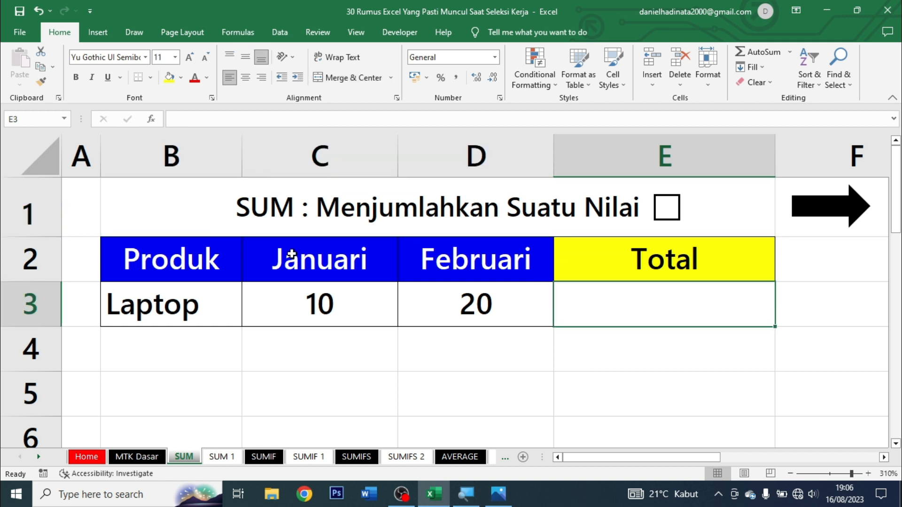
{"action": "left_click_drag", "start_coordinate": [225, 262], "coordinate": [217, 303]}
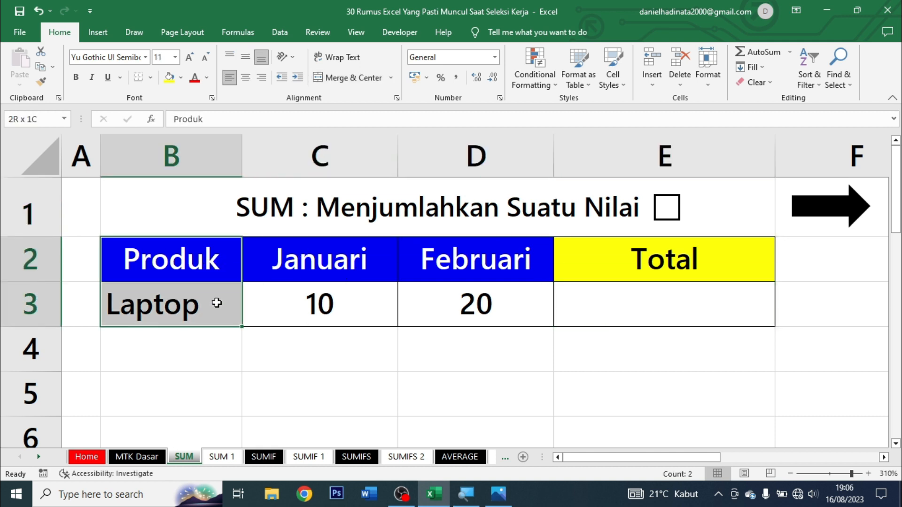
{"action": "left_click", "coordinate": [220, 303]}
{"action": "left_click_drag", "start_coordinate": [329, 266], "coordinate": [332, 299]}
{"action": "left_click_drag", "start_coordinate": [429, 258], "coordinate": [446, 303]}
{"action": "left_click", "coordinate": [596, 292]}
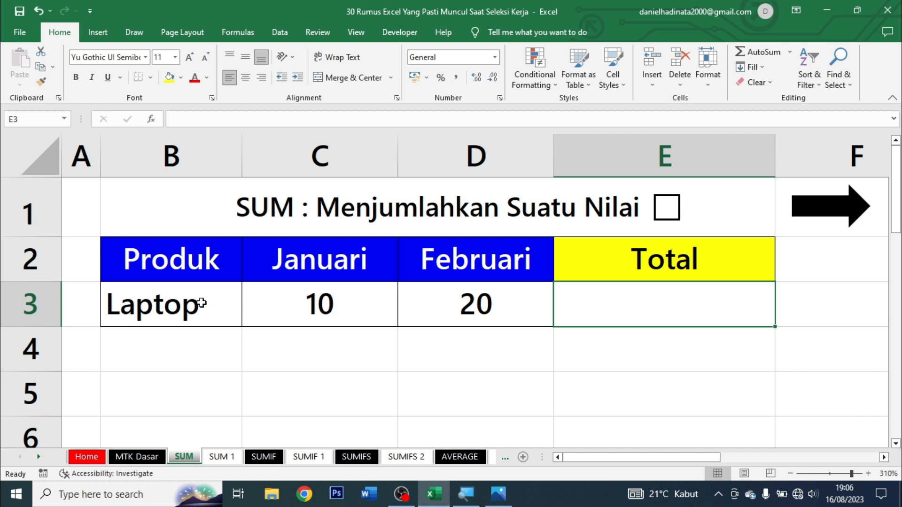
{"action": "left_click", "coordinate": [360, 296]}
{"action": "left_click", "coordinate": [486, 299]}
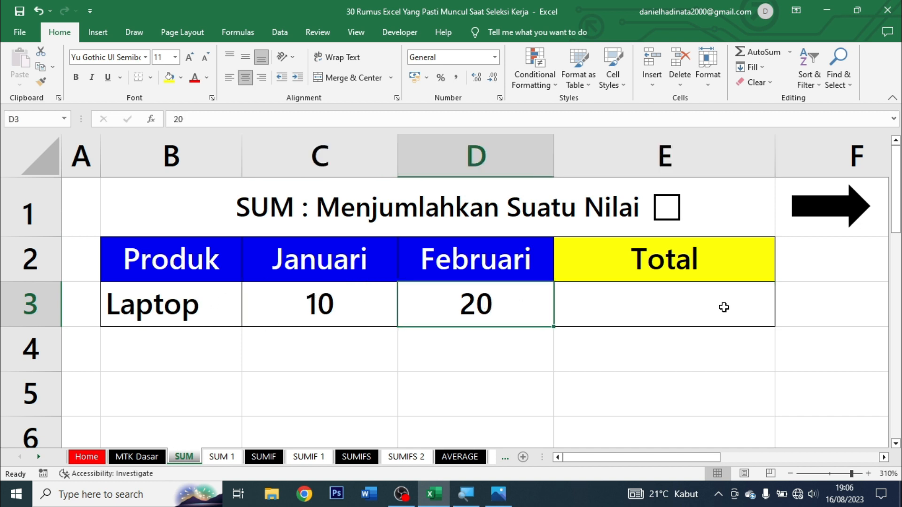
- Calculate the Laptop total in cell E3 by writing the formula =SUM(C3:D3)
{"action": "left_click", "coordinate": [704, 310]}
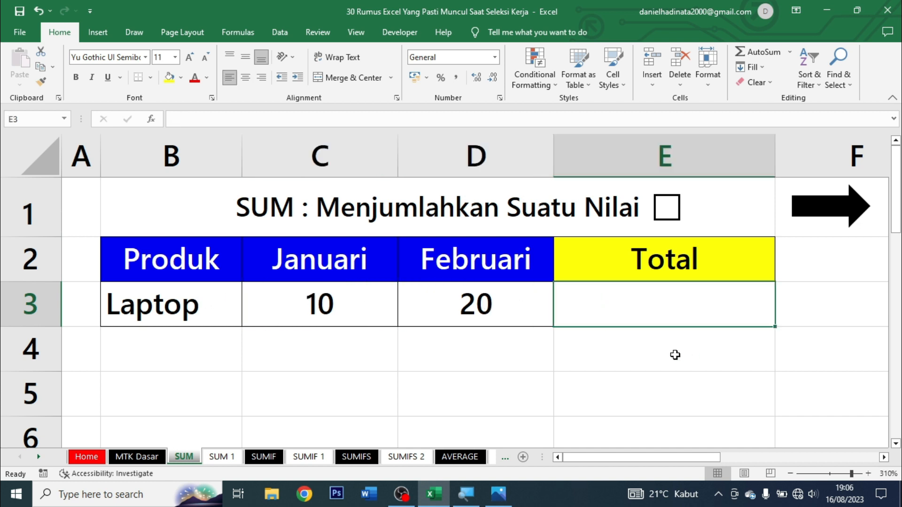
{"action": "type", "text": "=sum"}
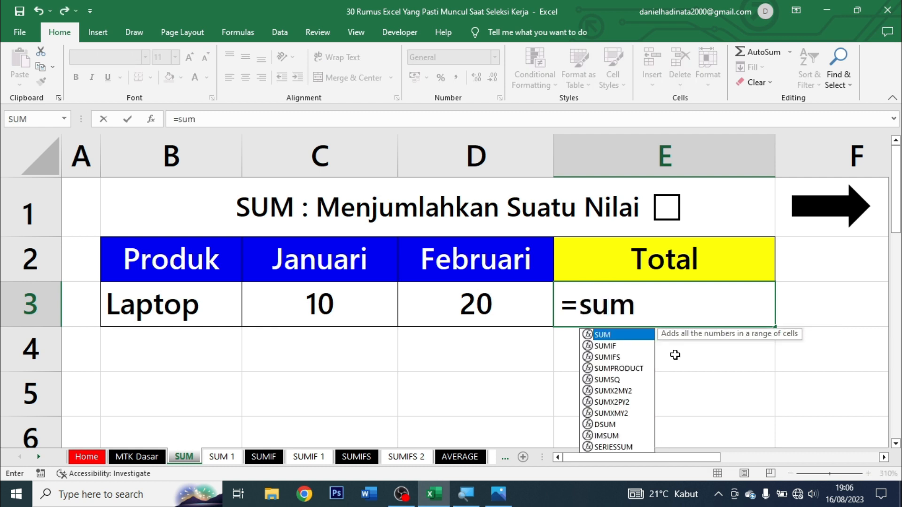
{"action": "key", "text": "Tab"}
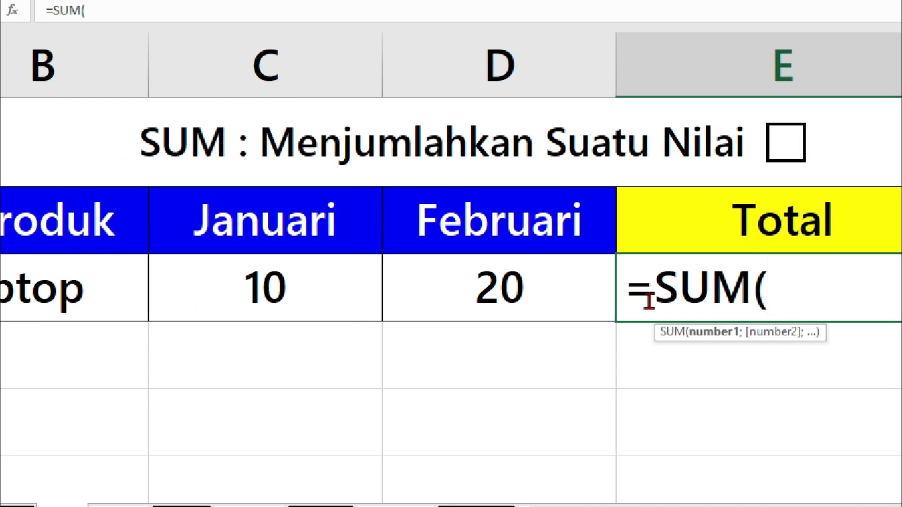
{"action": "left_click", "coordinate": [251, 298]}
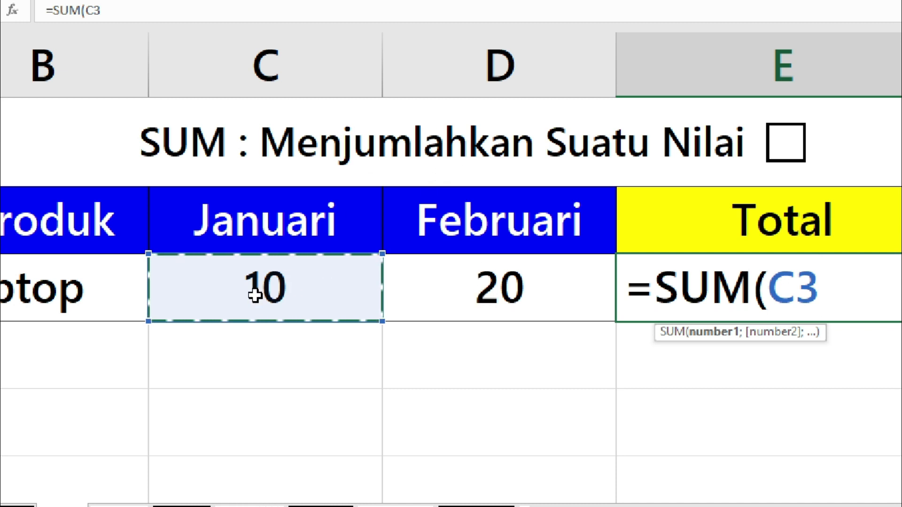
{"action": "left_click_drag", "start_coordinate": [255, 288], "coordinate": [400, 298]}
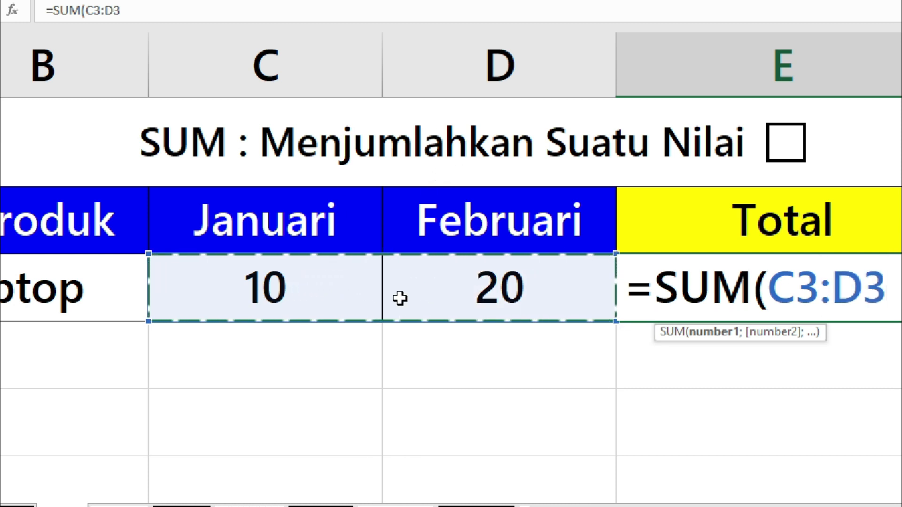
{"action": "type", "text": ")"}
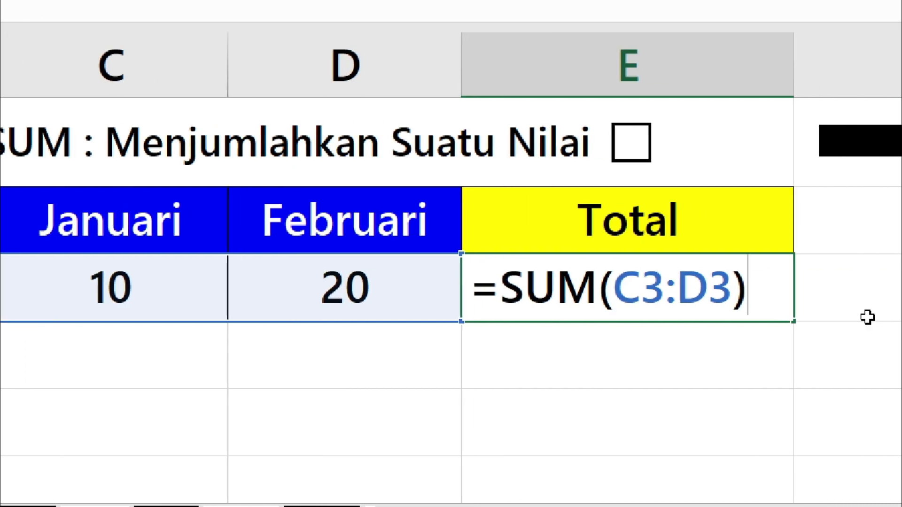
{"action": "key", "text": "ctrl+Return"}
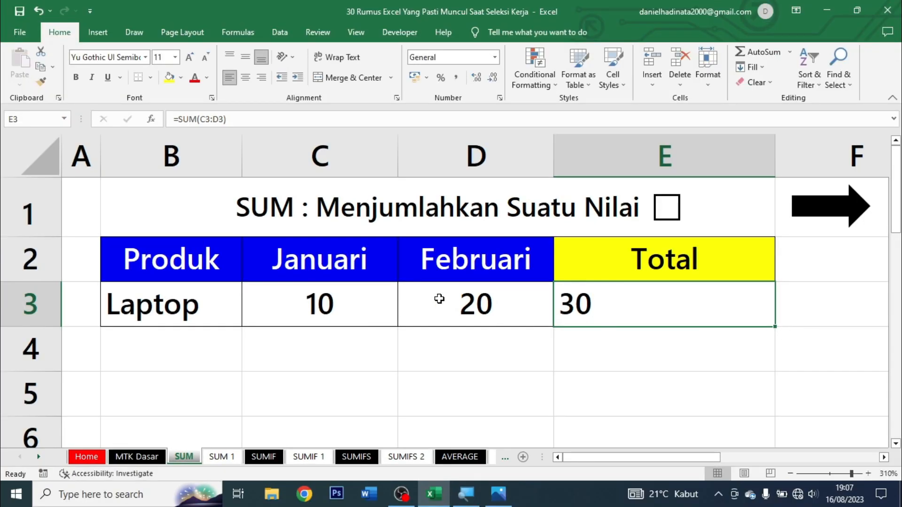
- Clear the Laptop total in E3, recalculate it with AutoSum over C3:D3, and centre the value
{"action": "left_click", "coordinate": [308, 306]}
{"action": "left_click", "coordinate": [433, 306]}
{"action": "left_click", "coordinate": [619, 309]}
{"action": "key", "text": "Delete"}
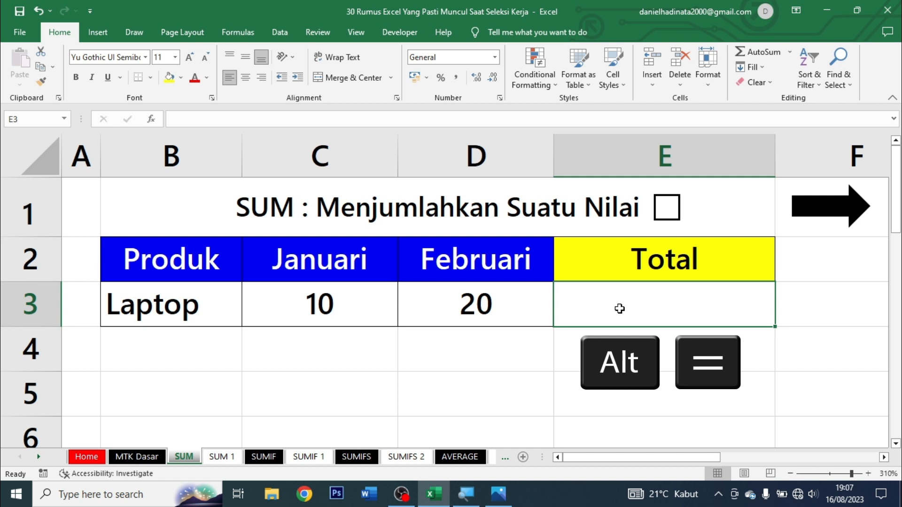
{"action": "key", "text": "alt+equal"}
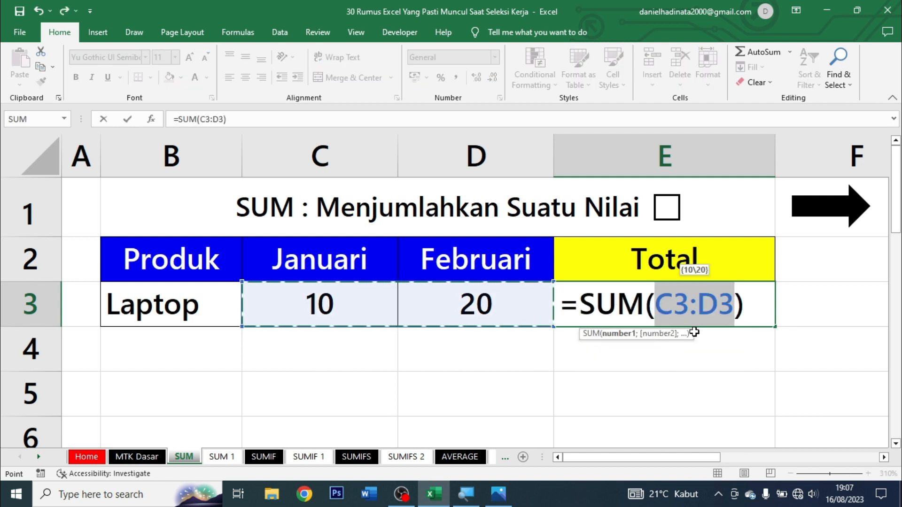
{"action": "left_click", "coordinate": [758, 309]}
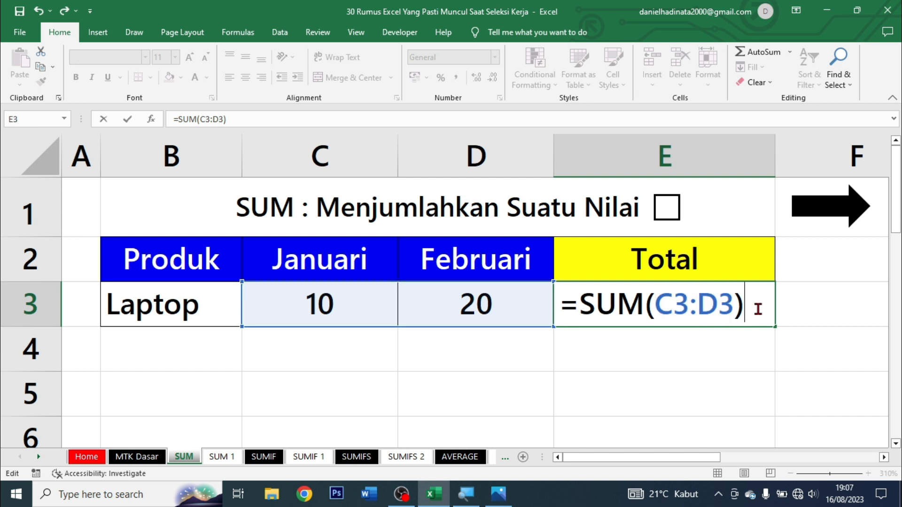
{"action": "key", "text": "ctrl+Return"}
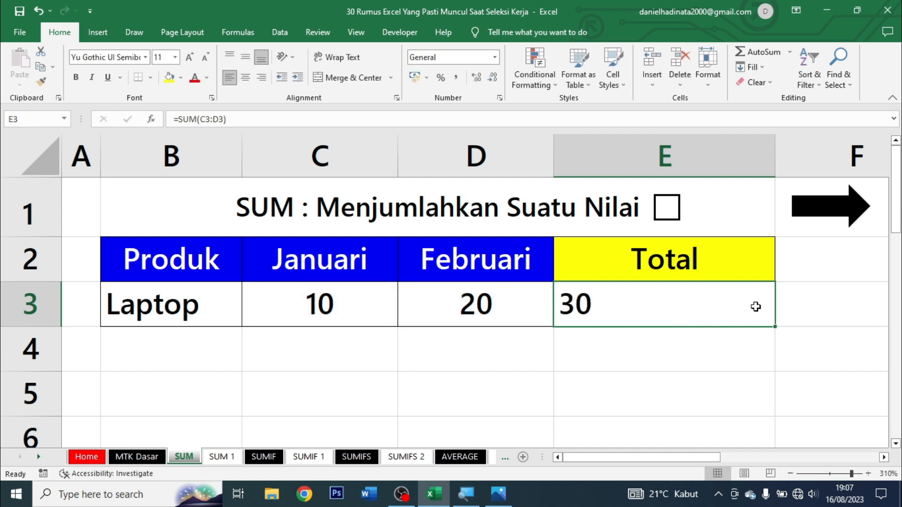
{"action": "left_click", "coordinate": [245, 77]}
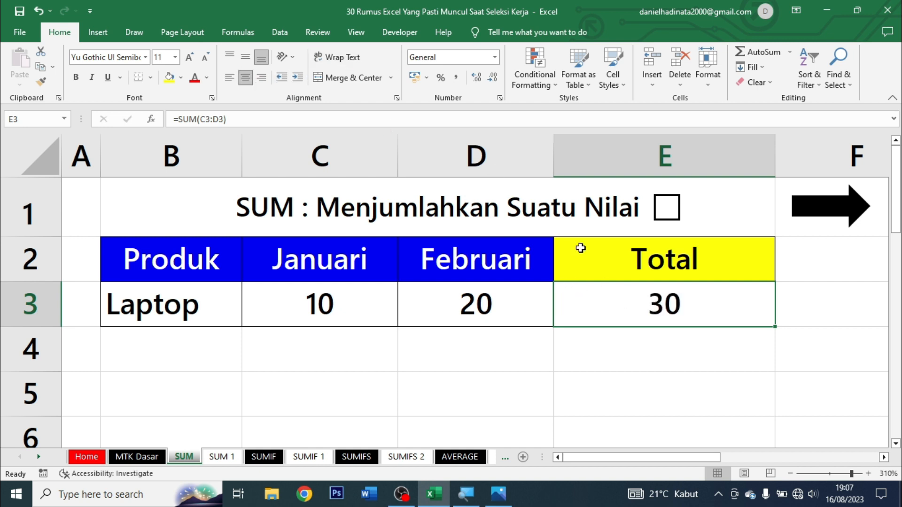
- Tick the checkbox beside the SUM title and go on to the SUM 1 sheet
{"action": "left_click", "coordinate": [668, 214]}
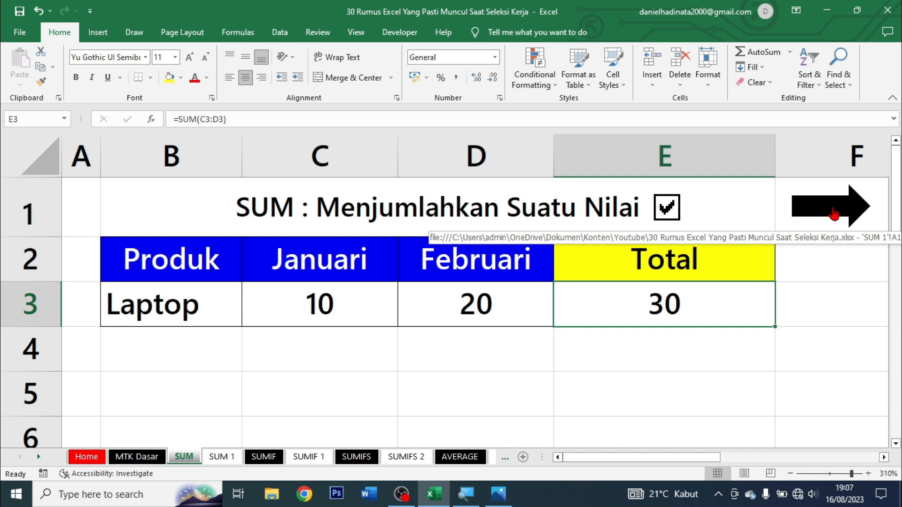
{"action": "left_click", "coordinate": [834, 214]}
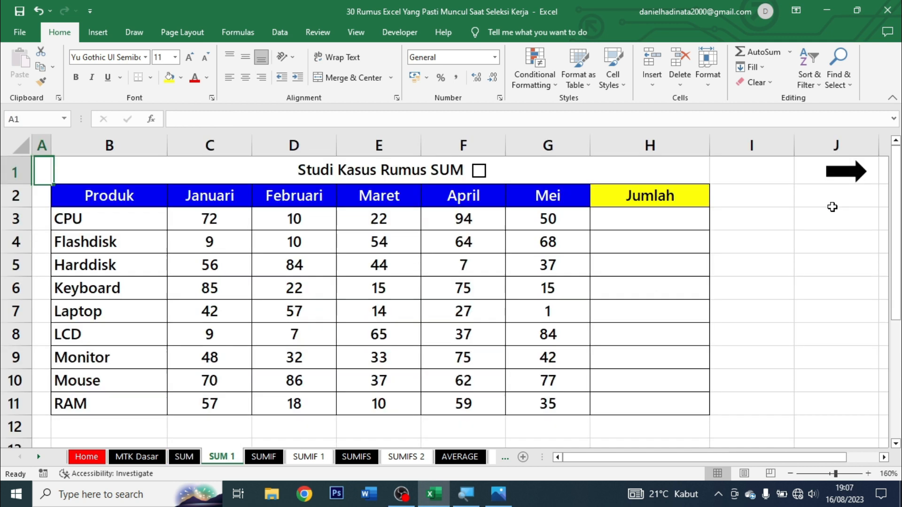
- Examine the SUM 1 case study table: the products, their Januari to Mei values, and the empty Jumlah cells
{"action": "left_click", "coordinate": [678, 221]}
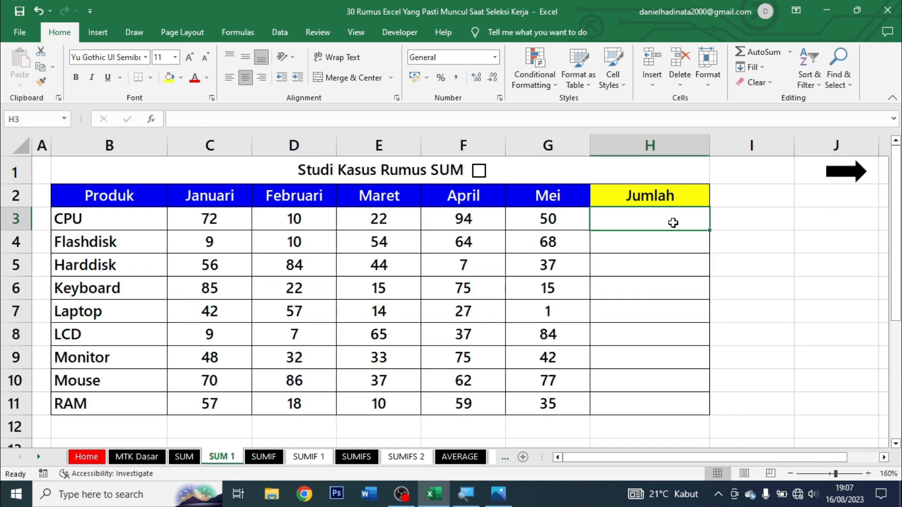
{"action": "left_click_drag", "start_coordinate": [669, 216], "coordinate": [647, 390]}
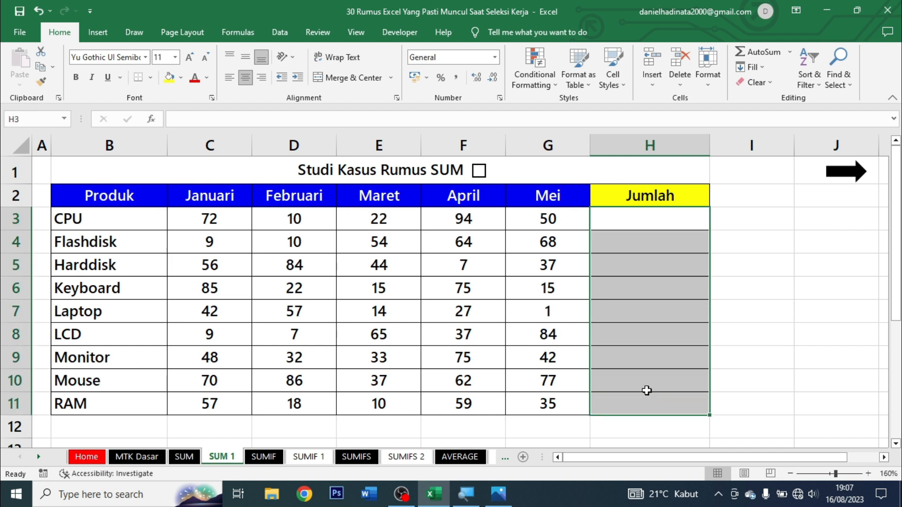
{"action": "left_click", "coordinate": [629, 217]}
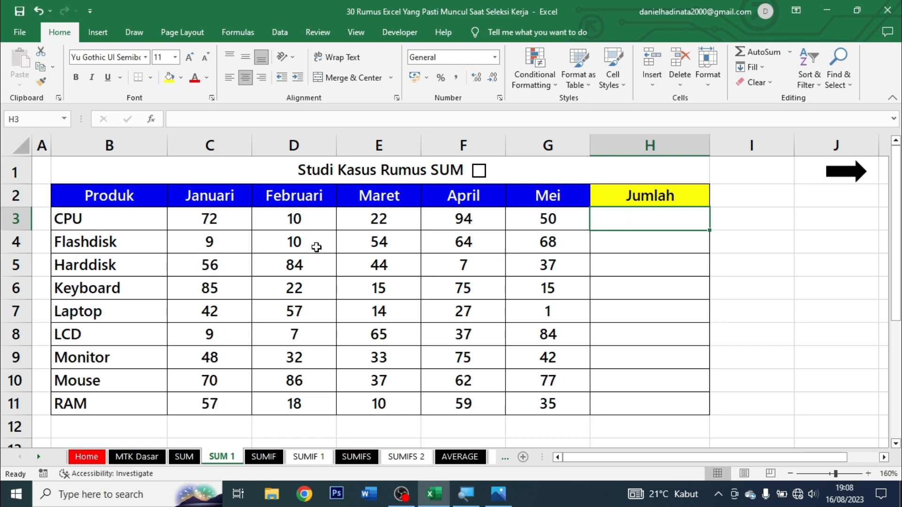
{"action": "left_click_drag", "start_coordinate": [111, 223], "coordinate": [106, 405]}
{"action": "left_click", "coordinate": [258, 214]}
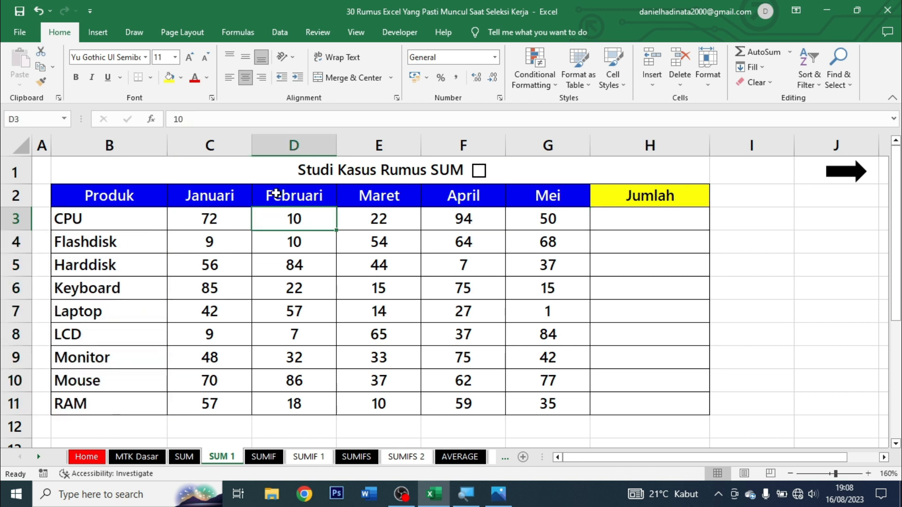
{"action": "left_click_drag", "start_coordinate": [221, 211], "coordinate": [489, 213]}
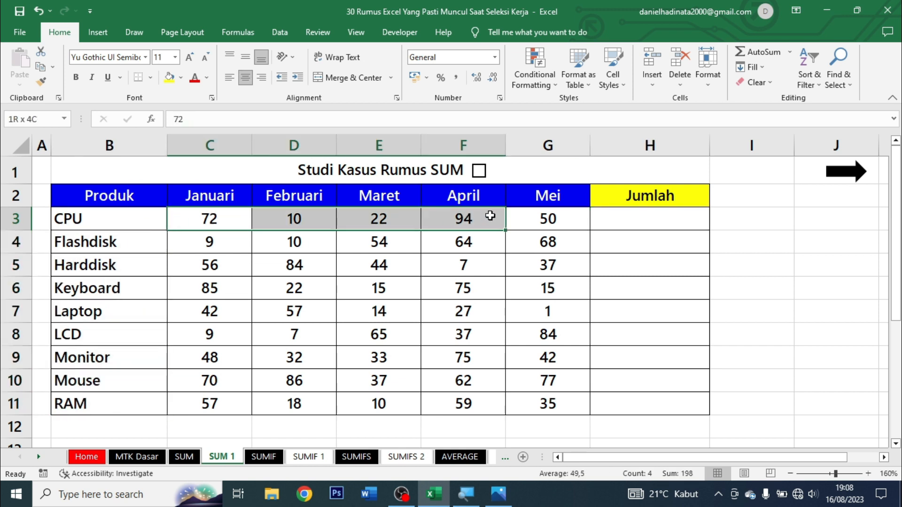
{"action": "left_click", "coordinate": [666, 234]}
- Calculate the CPU Jumlah in cell H3 with the formula =SUM(C3:G3)
{"action": "left_click", "coordinate": [671, 223]}
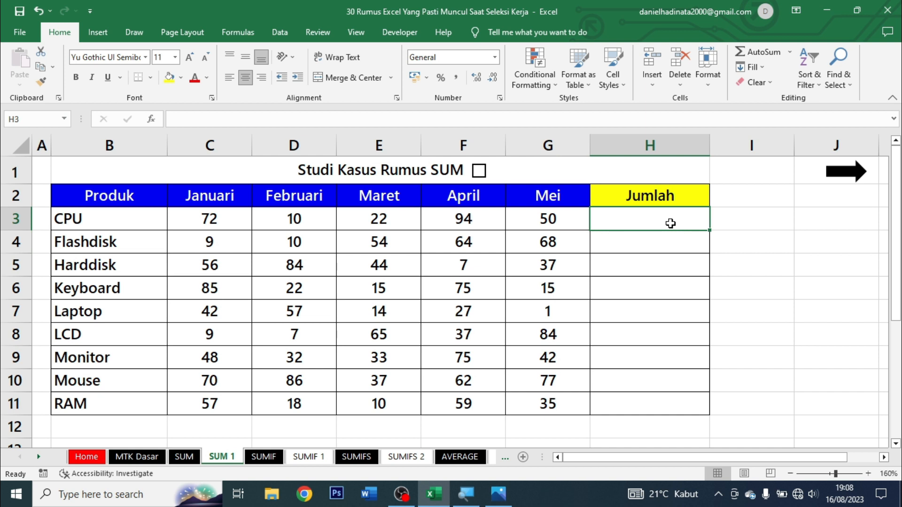
{"action": "type", "text": "=sum"}
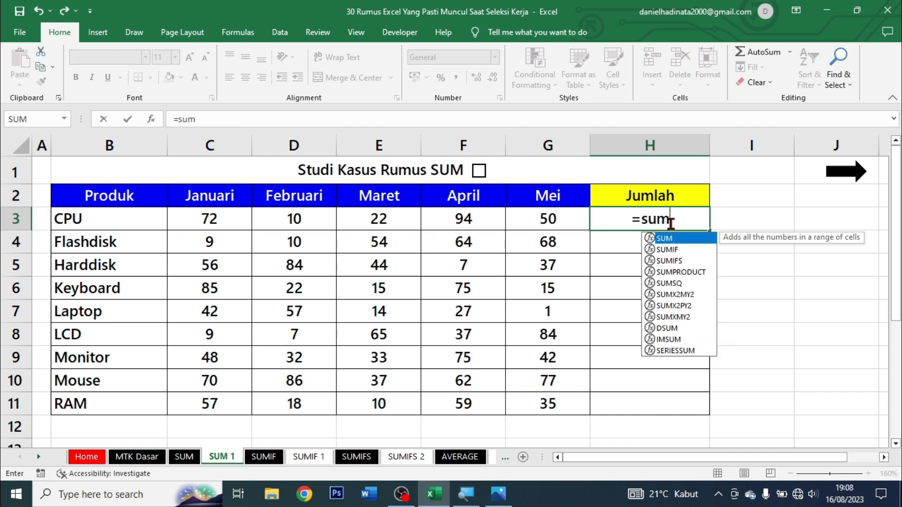
{"action": "key", "text": "Tab"}
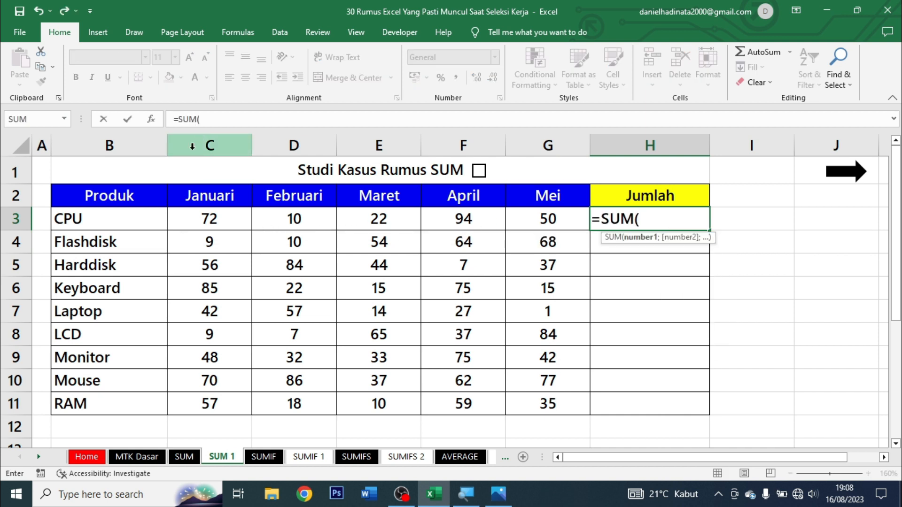
{"action": "left_click_drag", "start_coordinate": [216, 217], "coordinate": [519, 218]}
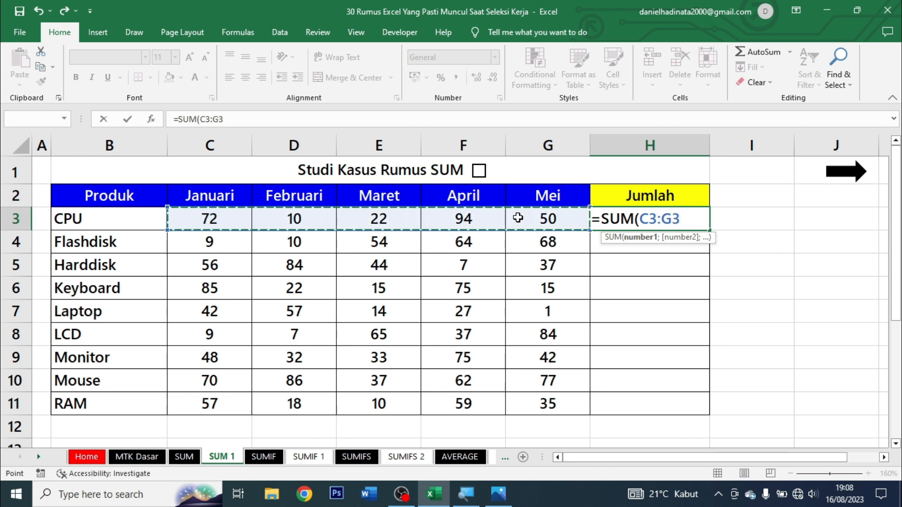
{"action": "type", "text": ")"}
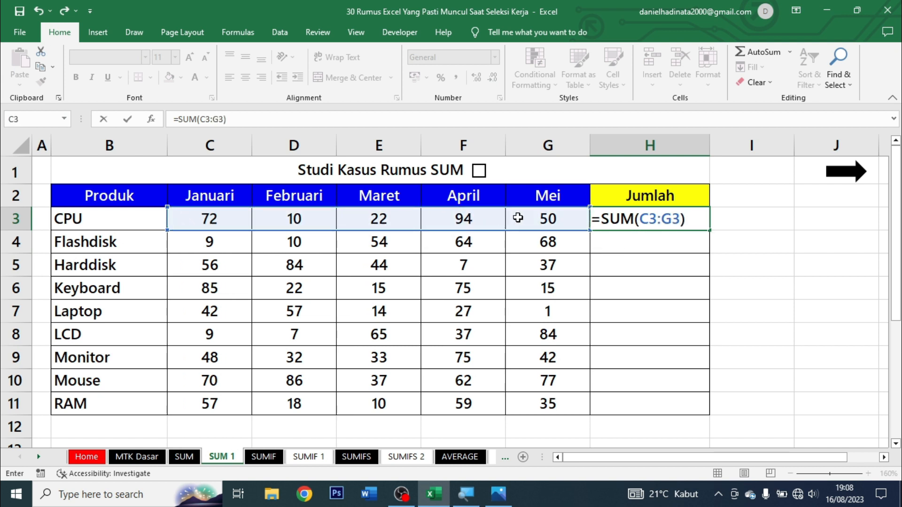
{"action": "key", "text": "Return"}
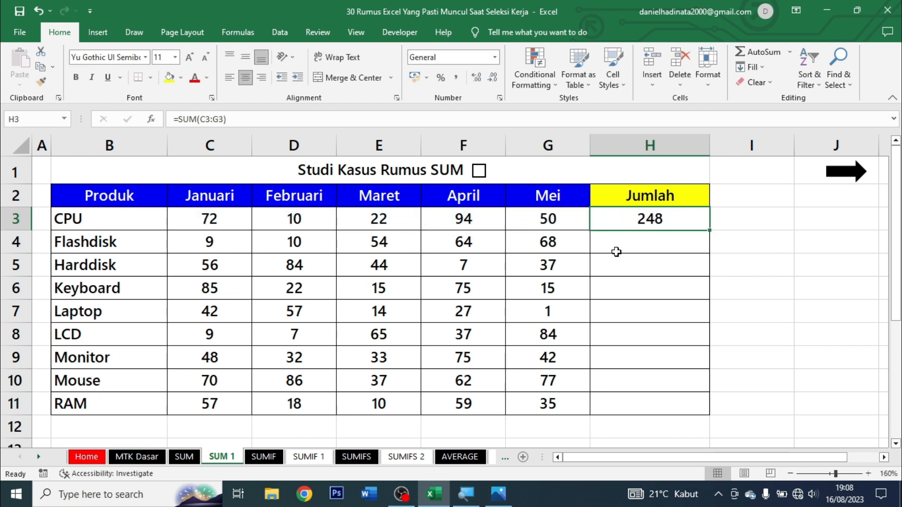
- Fill the Jumlah formula from H3 down to H11 for the remaining products, Flashdisk to RAM
{"action": "left_click_drag", "start_coordinate": [662, 242], "coordinate": [656, 401]}
{"action": "left_click_drag", "start_coordinate": [618, 251], "coordinate": [630, 402]}
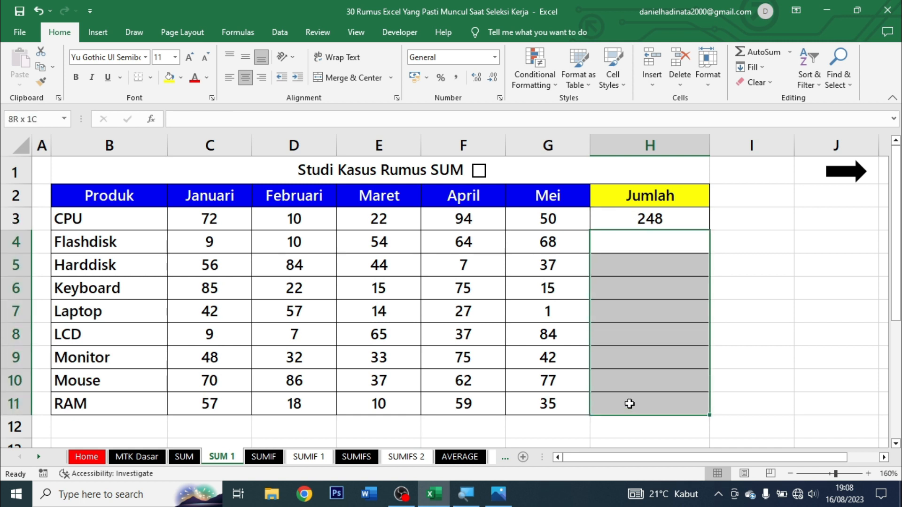
{"action": "left_click", "coordinate": [651, 251]}
{"action": "left_click_drag", "start_coordinate": [651, 250], "coordinate": [639, 393]}
{"action": "left_click", "coordinate": [670, 219]}
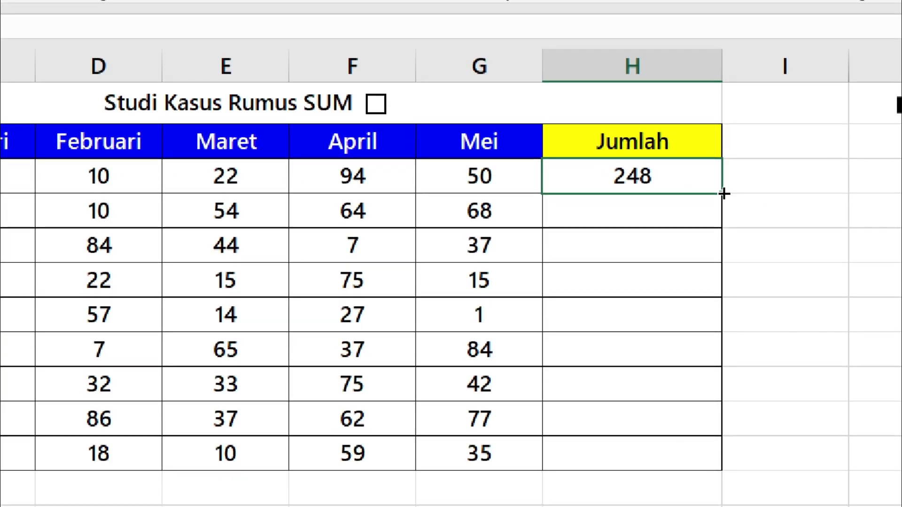
{"action": "left_click_drag", "start_coordinate": [723, 194], "coordinate": [706, 470]}
{"action": "left_click_drag", "start_coordinate": [636, 201], "coordinate": [637, 459]}
{"action": "left_click", "coordinate": [642, 212]}
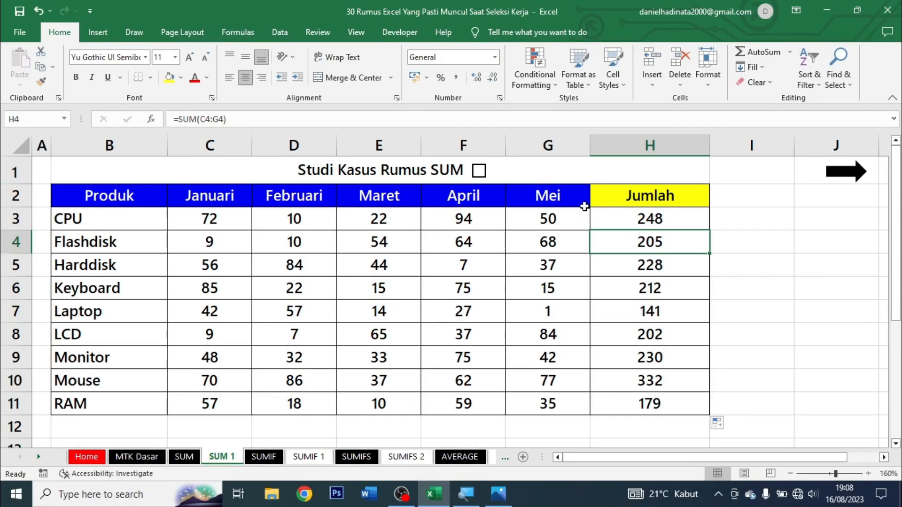
- Tick the checkbox beside the Studi Kasus Rumus SUM title and go on to the SUMIF sheet
{"action": "left_click", "coordinate": [479, 170]}
{"action": "left_click", "coordinate": [853, 175]}
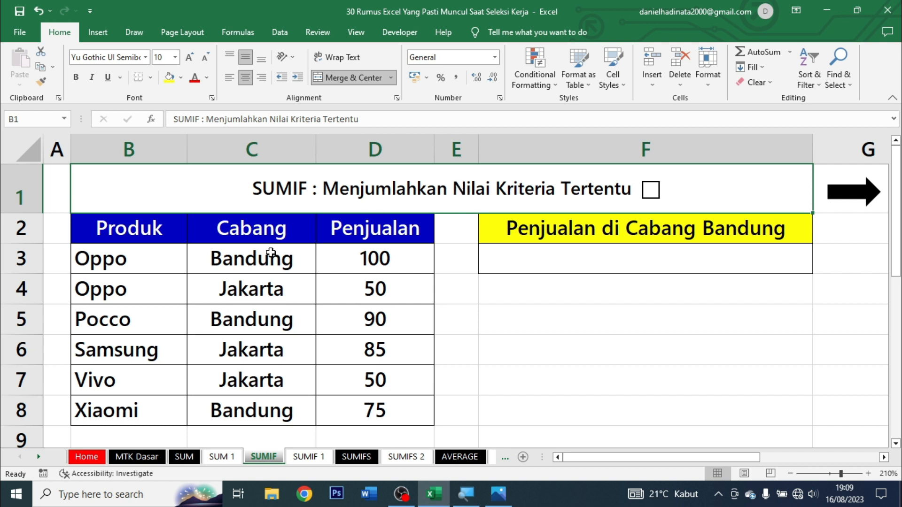
- Examine the Produk, Cabang and Penjualan columns of the SUMIF sheet's table
{"action": "left_click", "coordinate": [156, 262]}
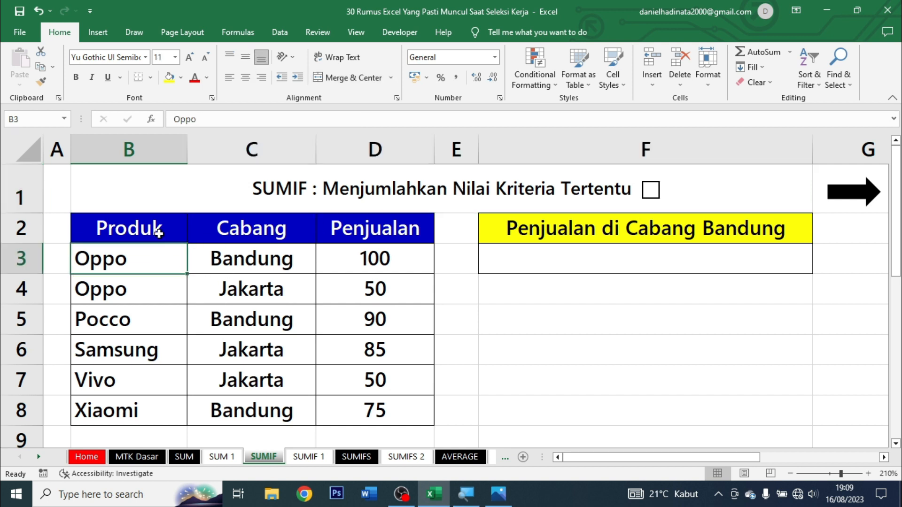
{"action": "left_click_drag", "start_coordinate": [159, 233], "coordinate": [129, 406]}
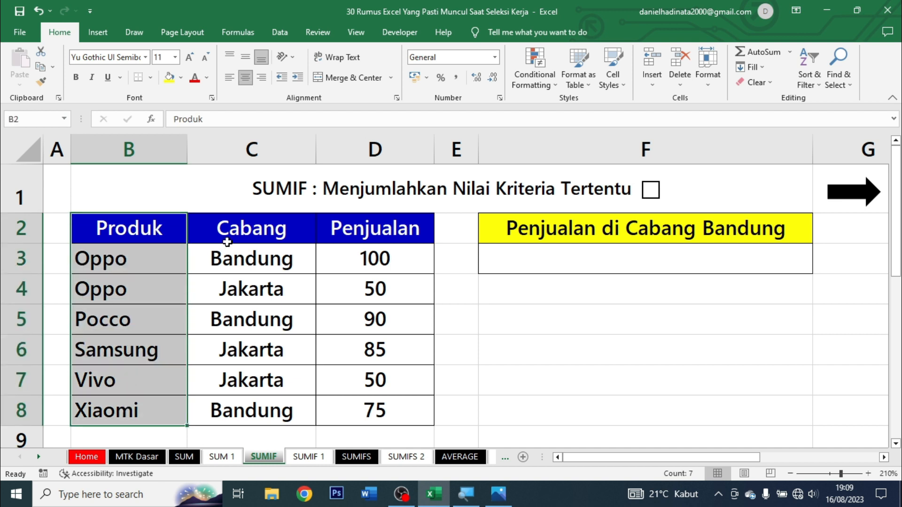
{"action": "left_click_drag", "start_coordinate": [227, 242], "coordinate": [215, 398]}
{"action": "left_click_drag", "start_coordinate": [367, 230], "coordinate": [352, 413]}
- Colour the word Bandung red in the Penjualan di Cabang Bandung heading in cell F2
{"action": "left_click", "coordinate": [574, 229]}
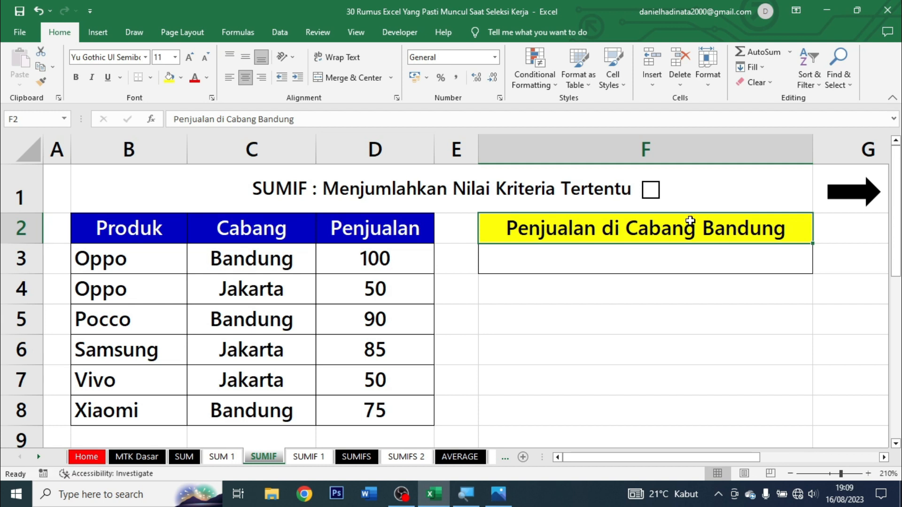
{"action": "key", "text": "F2"}
{"action": "left_click_drag", "start_coordinate": [698, 228], "coordinate": [816, 225]}
{"action": "left_click", "coordinate": [837, 212]}
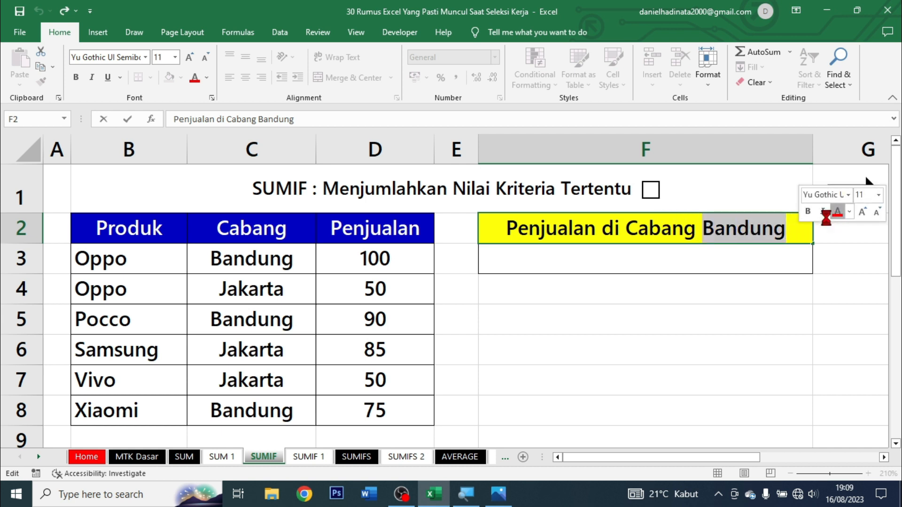
- Start a SUMIF formula in cell F3 with the Cabang cells C3:C8 as its criteria range
{"action": "left_click", "coordinate": [787, 259]}
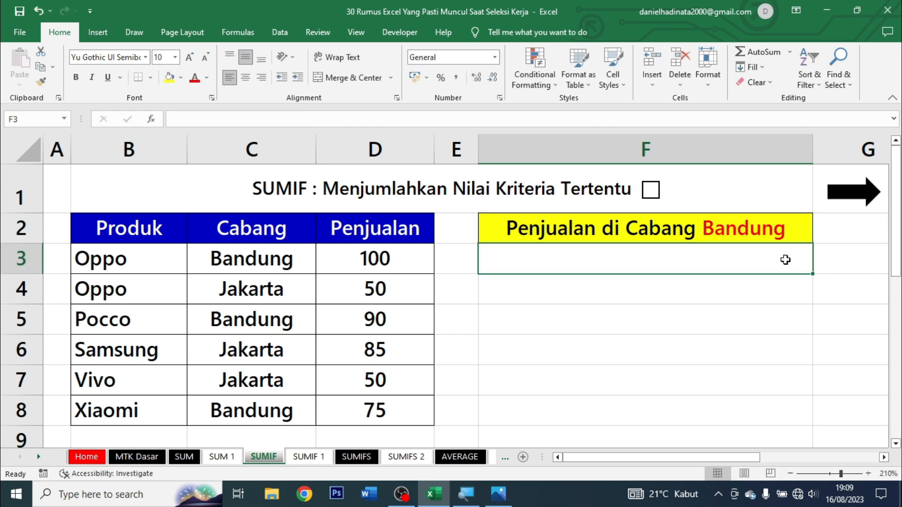
{"action": "type", "text": "="}
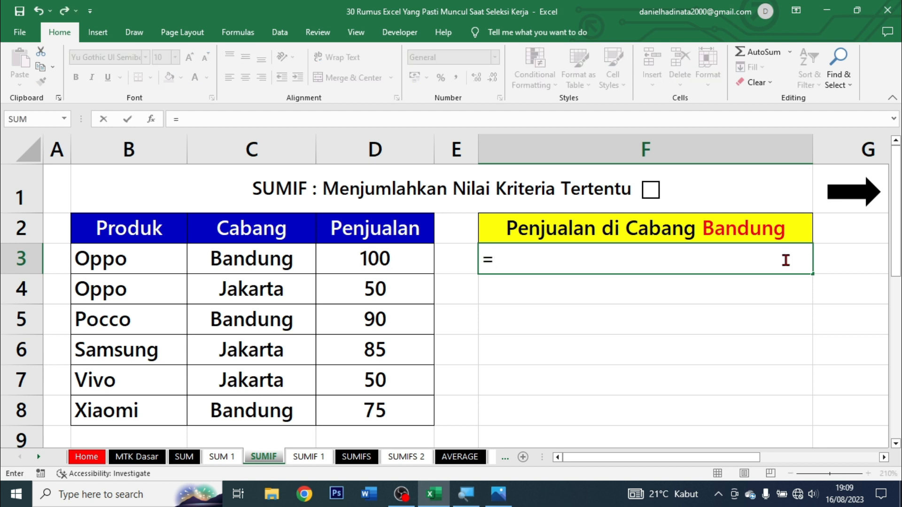
{"action": "type", "text": "sumif"}
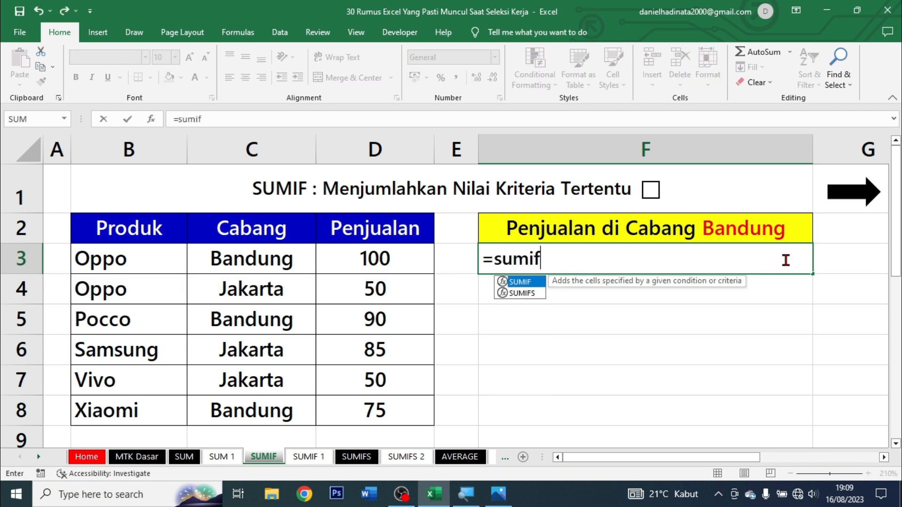
{"action": "key", "text": "Tab"}
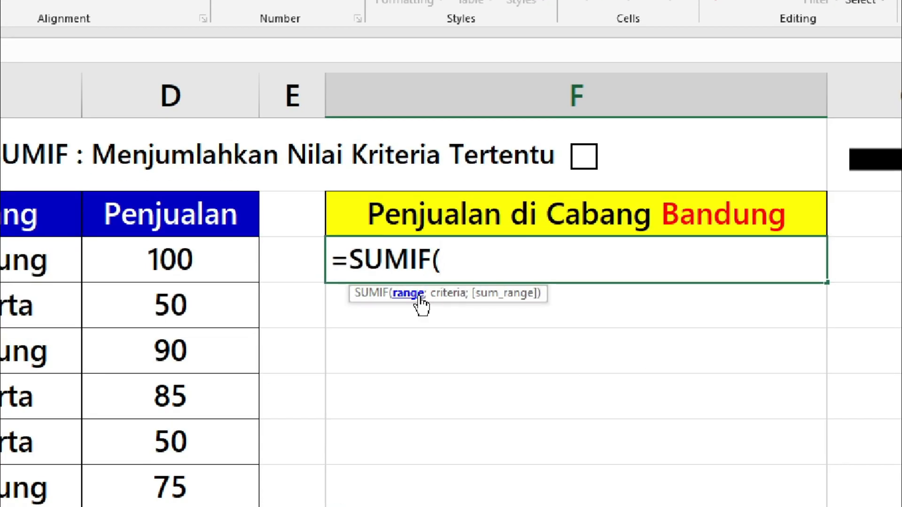
{"action": "key", "text": "super"}
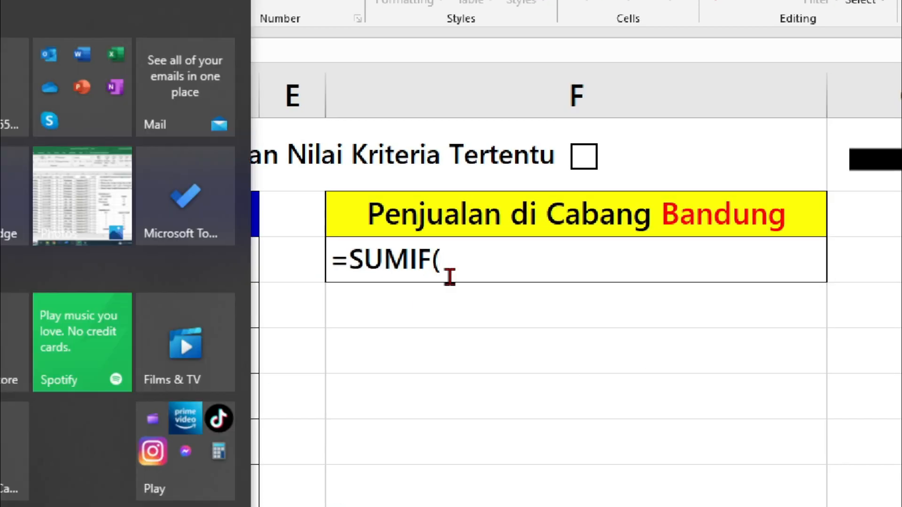
{"action": "left_click", "coordinate": [516, 265]}
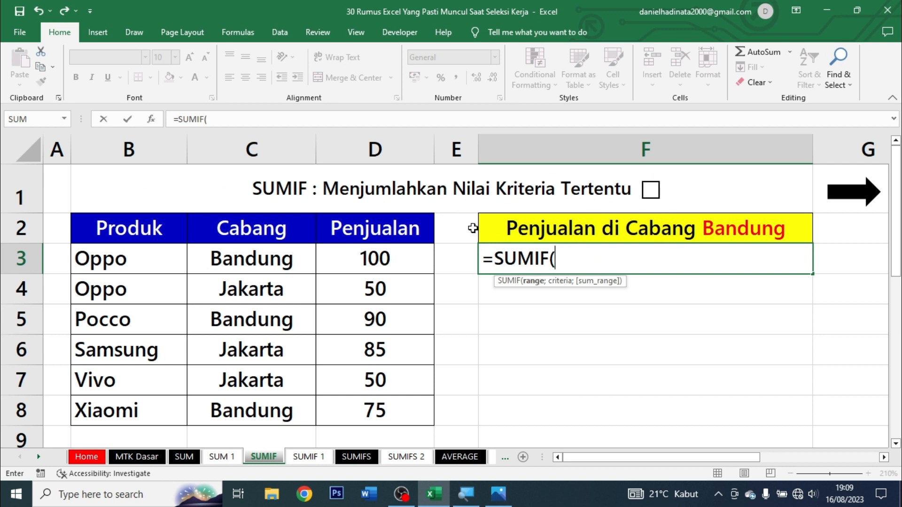
{"action": "left_click_drag", "start_coordinate": [266, 258], "coordinate": [264, 408]}
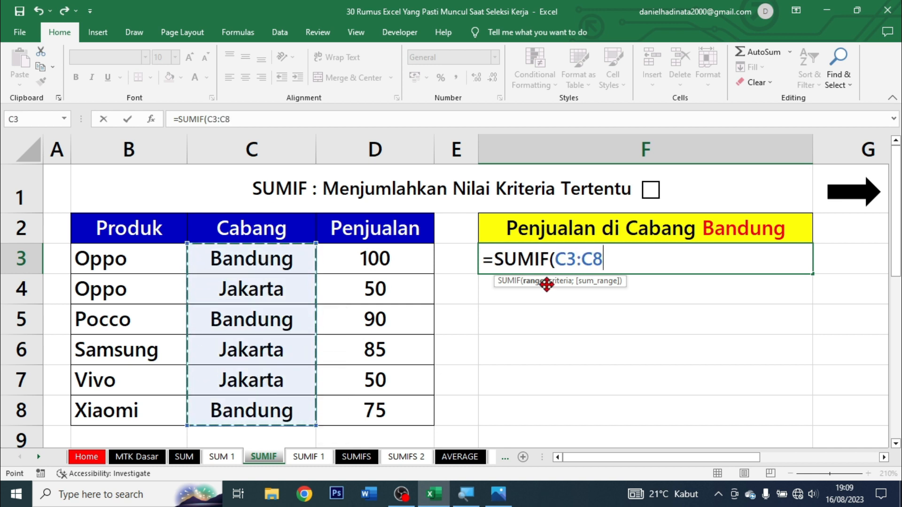
- Complete the F3 formula with the criterion "Bandung" and sum range D3:D8, and centre the cell horizontally
{"action": "type", "text": ";"}
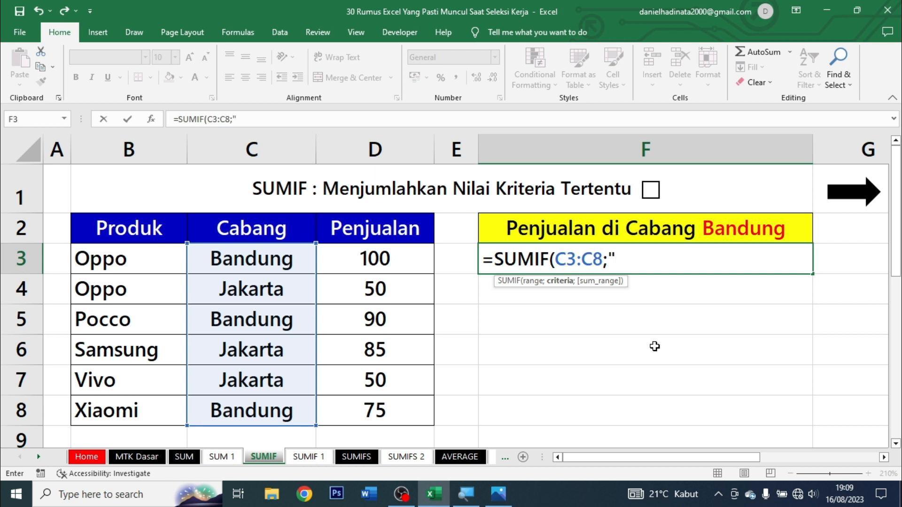
{"action": "type", "text": "\"Bandun"}
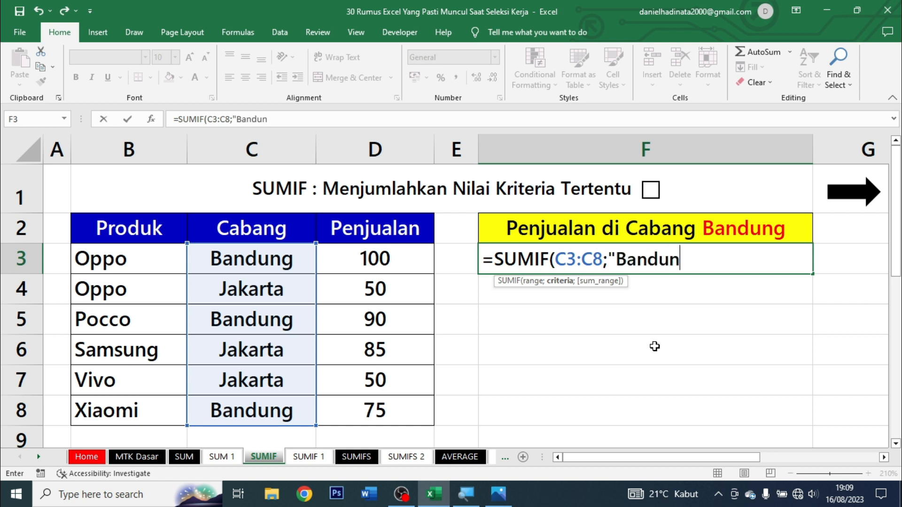
{"action": "type", "text": "g\";"}
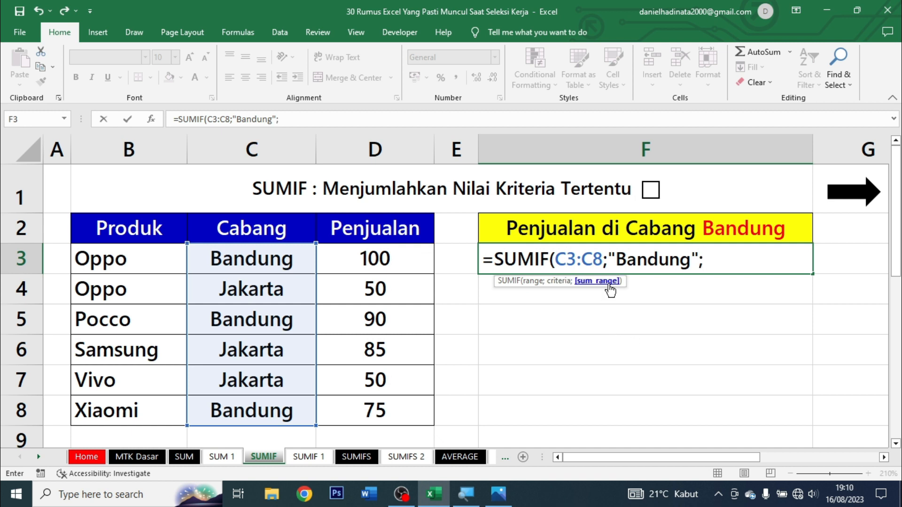
{"action": "left_click_drag", "start_coordinate": [408, 248], "coordinate": [403, 411]}
{"action": "type", "text": ")"}
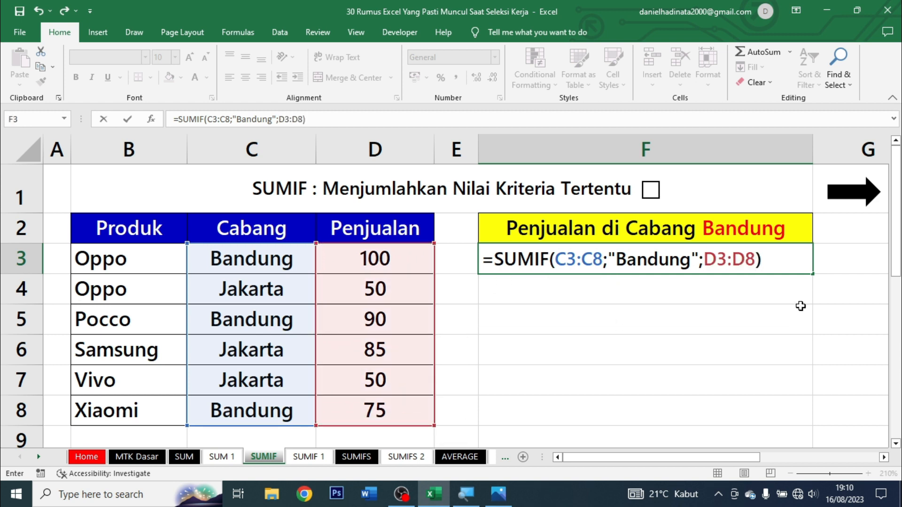
{"action": "key", "text": "ctrl+Return"}
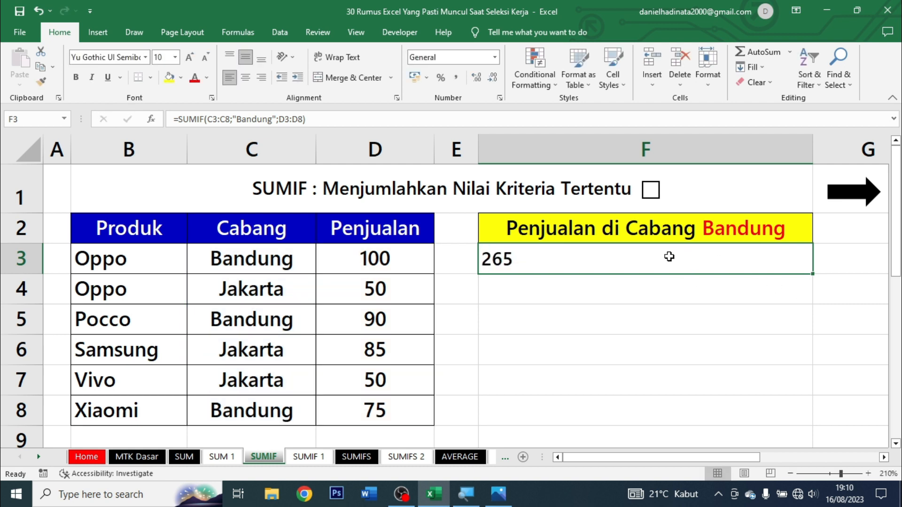
{"action": "left_click", "coordinate": [245, 77]}
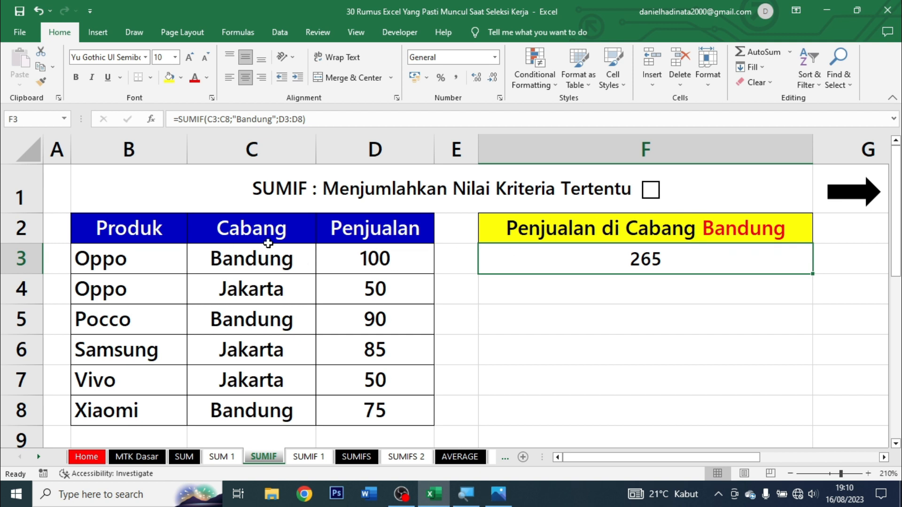
- Check the SUMIF result against the sum of the Penjualan values in the three Bandung rows
{"action": "left_click_drag", "start_coordinate": [242, 258], "coordinate": [374, 258]}
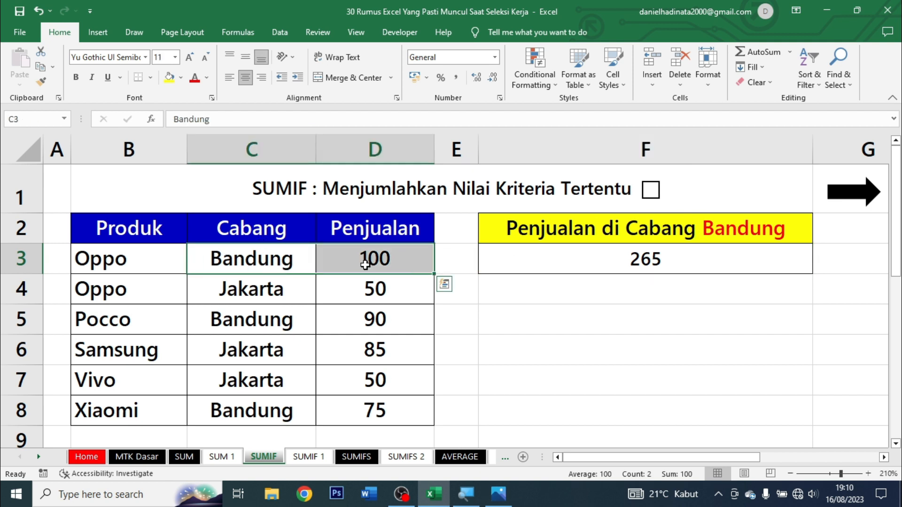
{"action": "left_click_drag", "start_coordinate": [269, 317], "coordinate": [352, 318], "text": "ctrl"}
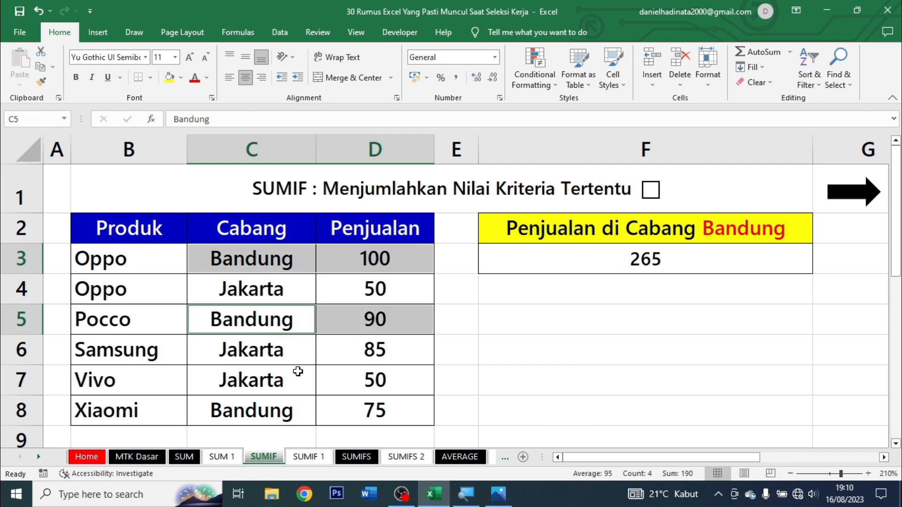
{"action": "left_click", "coordinate": [287, 414], "text": "ctrl"}
{"action": "left_click_drag", "start_coordinate": [287, 414], "coordinate": [351, 413], "text": "ctrl"}
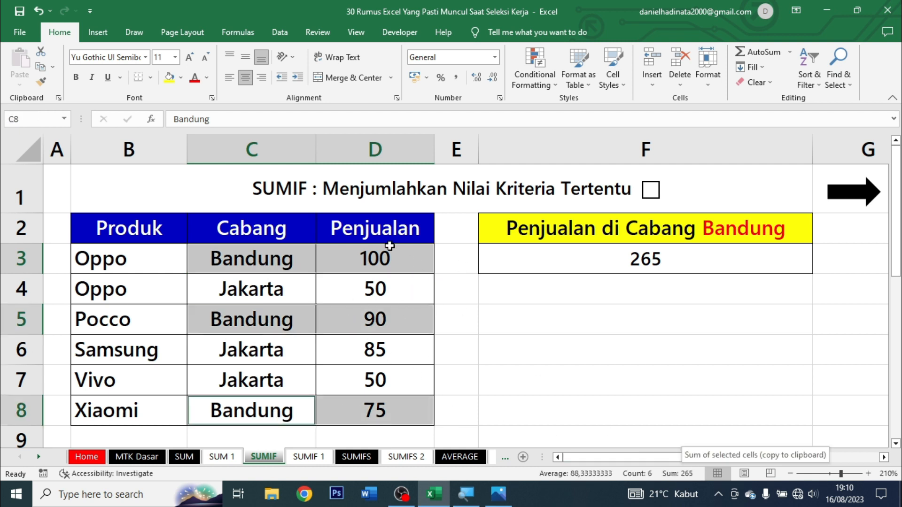
{"action": "left_click", "coordinate": [569, 270]}
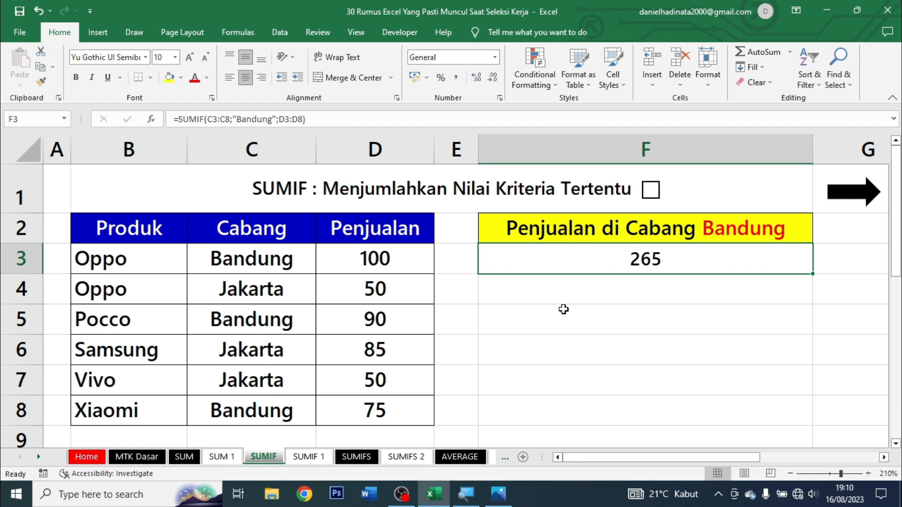
- Tick the checkbox beside the SUMIF title and go on to the SUMIF 1 sheet
{"action": "left_click", "coordinate": [651, 190]}
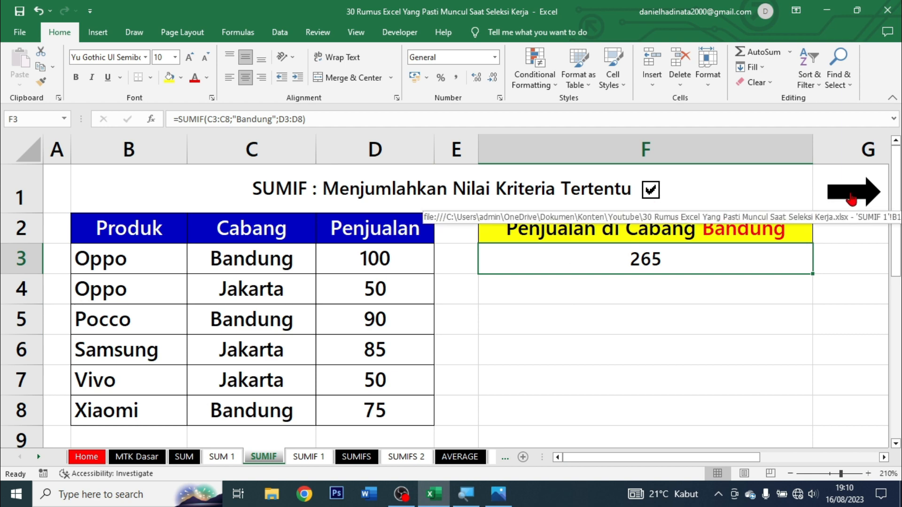
{"action": "left_click", "coordinate": [851, 200]}
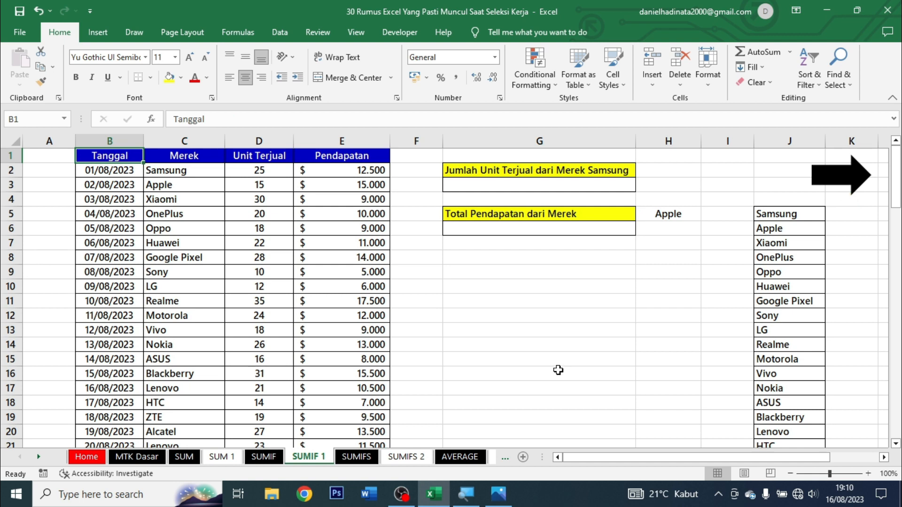
- Examine the SUMIF 1 sheet's table down its rows and across the Tanggal, Merek, Unit Terjual and Pendapatan columns
{"action": "scroll", "coordinate": [558, 370], "scroll_direction": "down", "scroll_amount": 3}
{"action": "scroll", "coordinate": [559, 364], "scroll_direction": "up", "scroll_amount": 3}
{"action": "scroll", "coordinate": [202, 230], "scroll_direction": "down", "scroll_amount": 8}
{"action": "scroll", "coordinate": [291, 289], "scroll_direction": "down", "scroll_amount": 7}
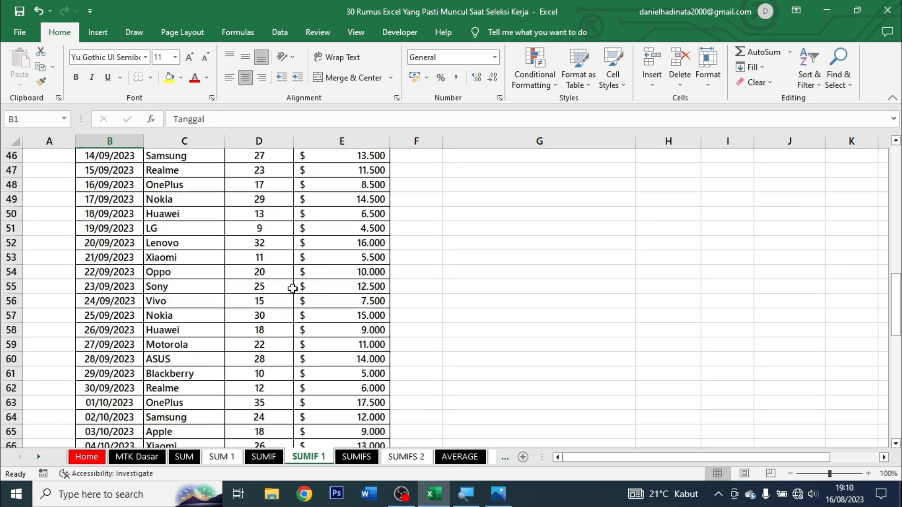
{"action": "scroll", "coordinate": [324, 298], "scroll_direction": "up", "scroll_amount": 15}
{"action": "scroll", "coordinate": [230, 319], "scroll_direction": "down", "scroll_amount": 18}
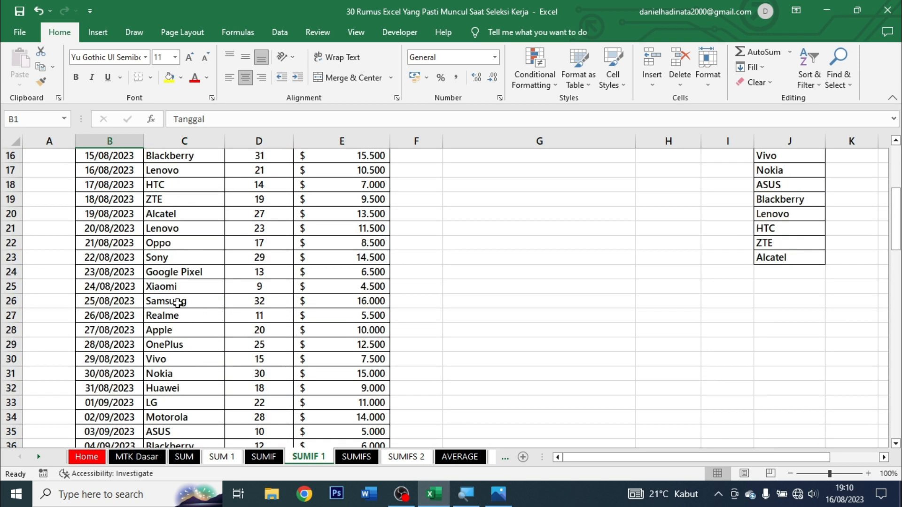
{"action": "scroll", "coordinate": [295, 330], "scroll_direction": "up", "scroll_amount": 6}
{"action": "scroll", "coordinate": [295, 330], "scroll_direction": "up", "scroll_amount": 12}
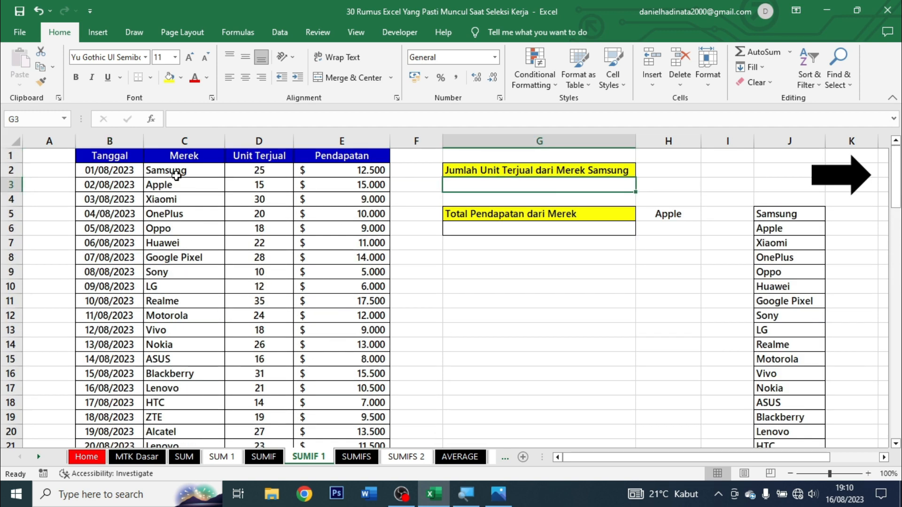
{"action": "left_click", "coordinate": [115, 141]}
{"action": "left_click", "coordinate": [162, 137]}
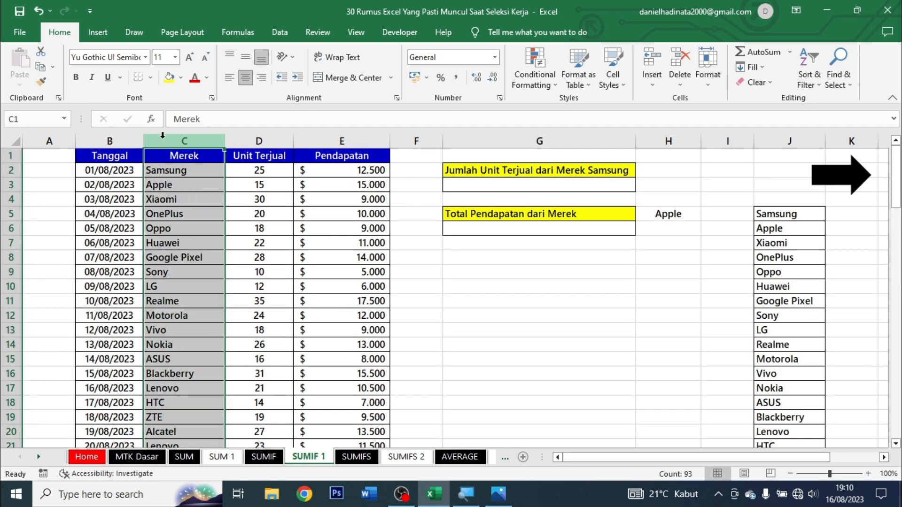
{"action": "left_click", "coordinate": [257, 139]}
{"action": "left_click_drag", "start_coordinate": [340, 155], "coordinate": [339, 170]}
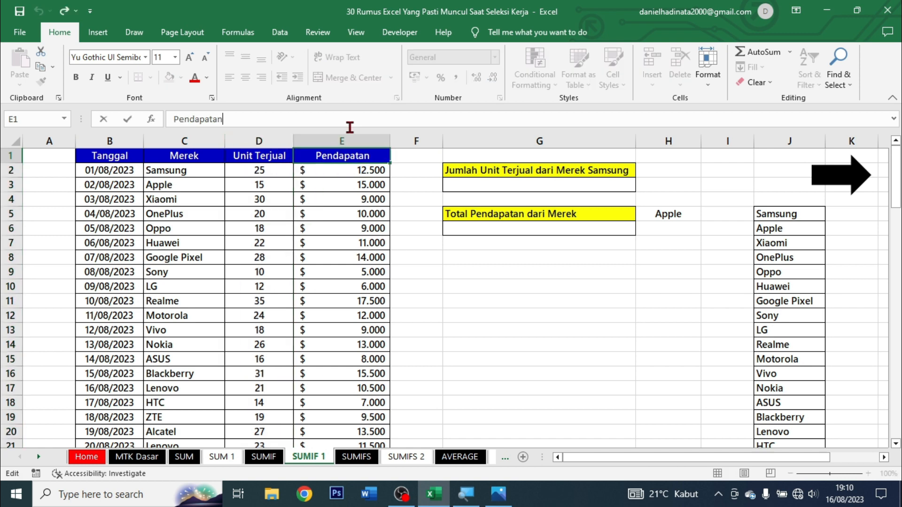
{"action": "left_click", "coordinate": [351, 141]}
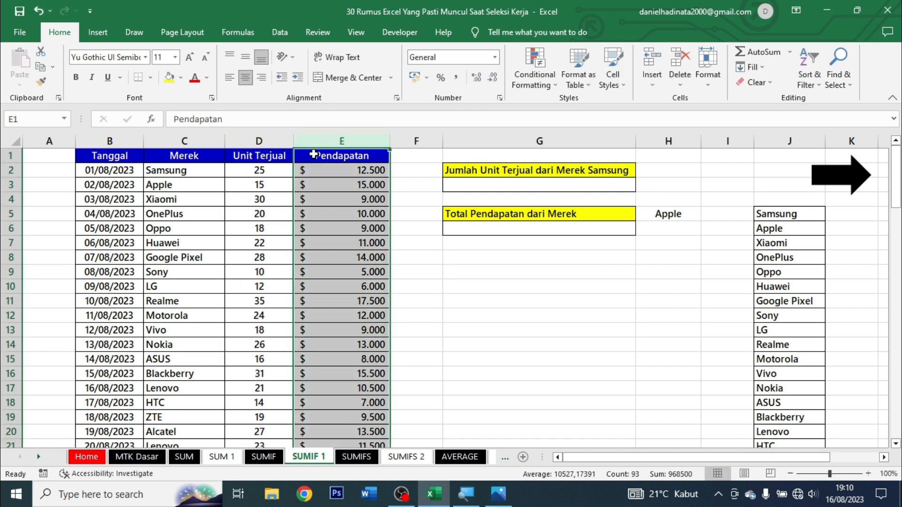
- Colour the word Samsung red in the Jumlah Unit Terjual dari Merek Samsung heading in cell G2
{"action": "left_click", "coordinate": [519, 186]}
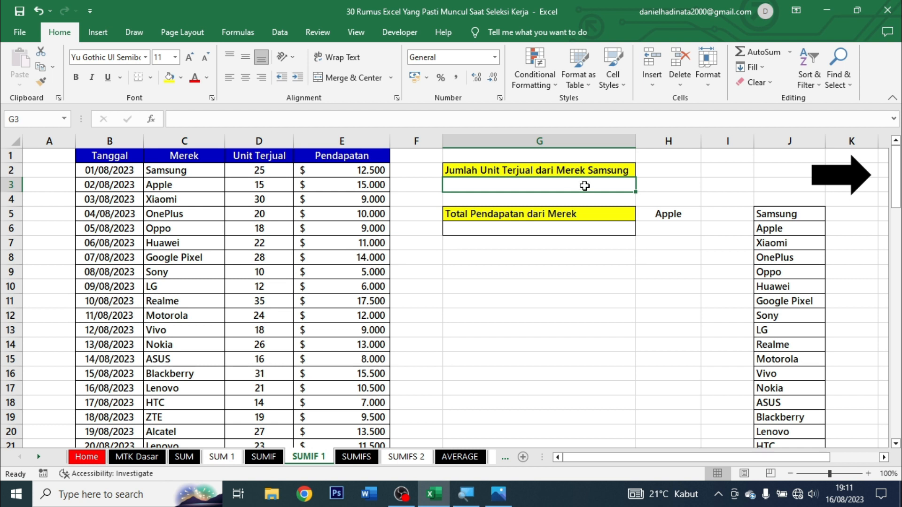
{"action": "left_click", "coordinate": [544, 170]}
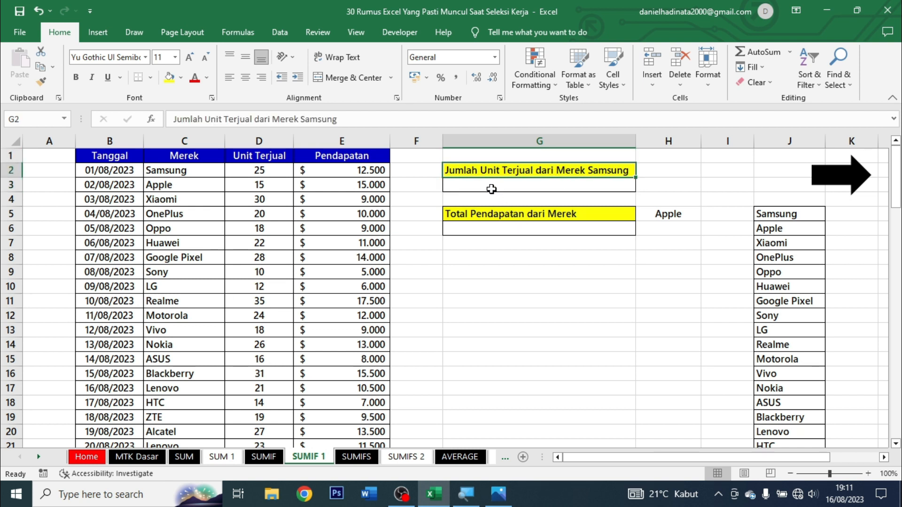
{"action": "double_click", "coordinate": [592, 174]}
{"action": "left_click_drag", "start_coordinate": [593, 174], "coordinate": [634, 173]}
{"action": "left_click", "coordinate": [669, 156]}
{"action": "left_click", "coordinate": [596, 190]}
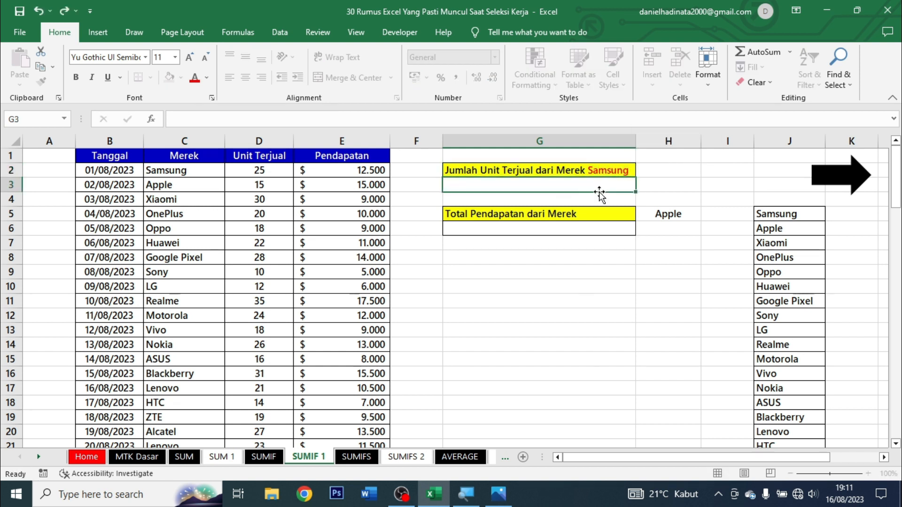
- Start a SUMIF formula in cell G3 with the Merek cells C2:C93 as its range
{"action": "type", "text": "=sumi"}
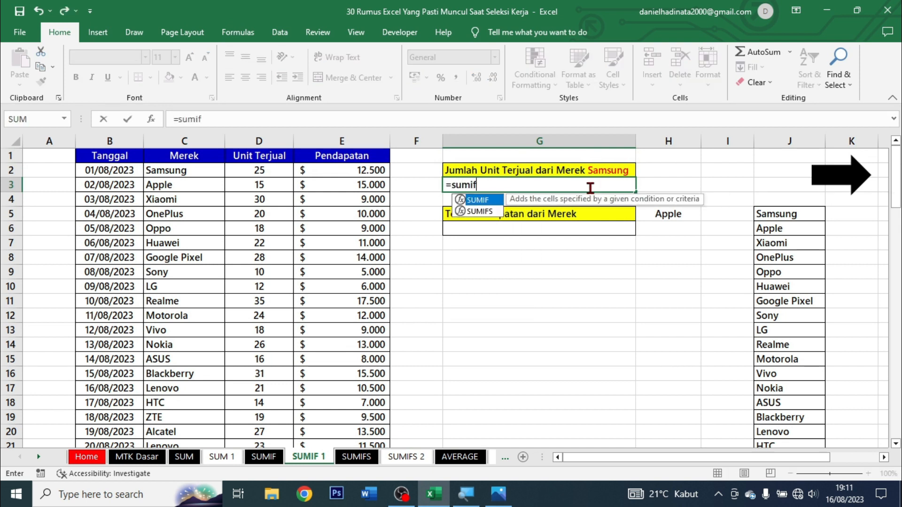
{"action": "type", "text": "f"}
{"action": "key", "text": "Tab"}
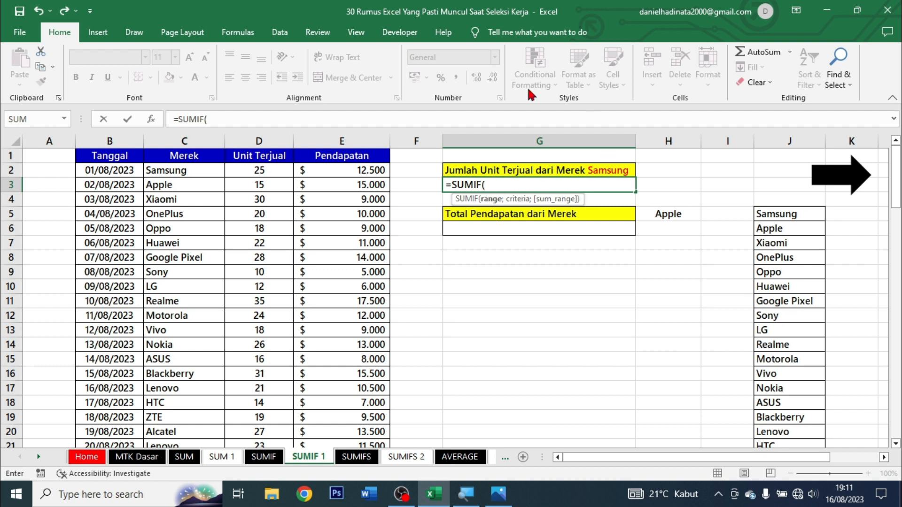
{"action": "left_click", "coordinate": [207, 171]}
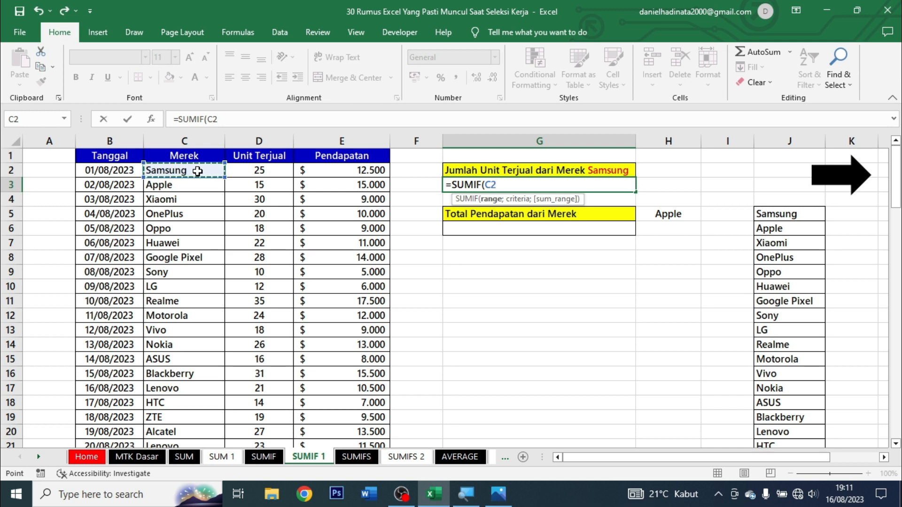
{"action": "key", "text": "ctrl+shift+Down"}
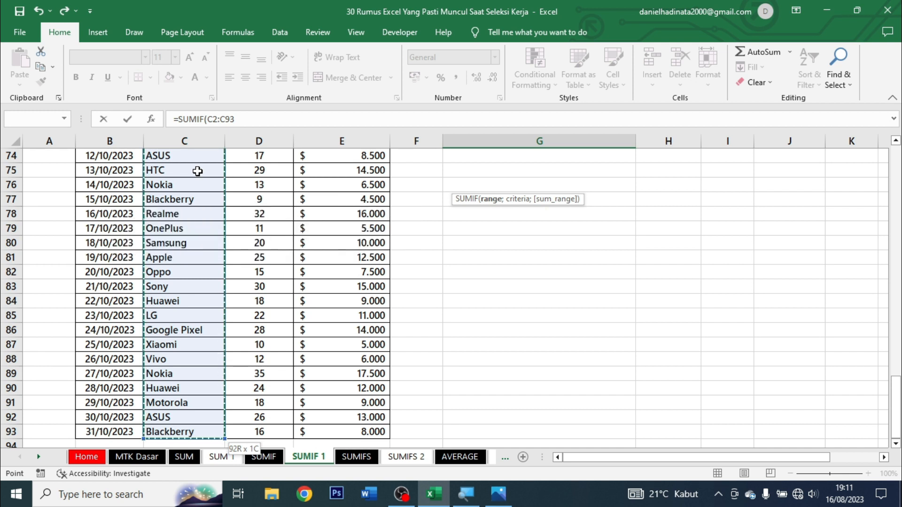
{"action": "type", "text": ";"}
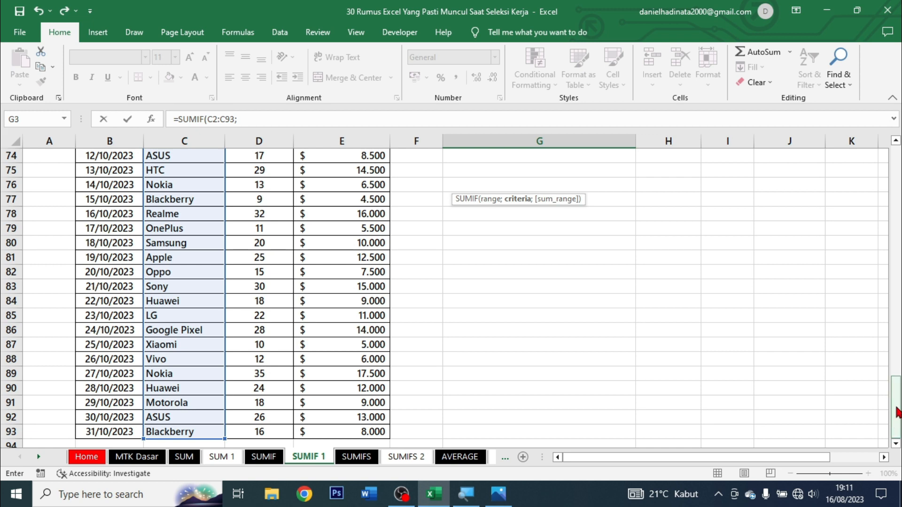
- Complete the G3 formula with "Samsung" as the criteria and D2:D93 as the sum range, and centre the result
{"action": "left_click_drag", "start_coordinate": [896, 407], "coordinate": [898, 157]}
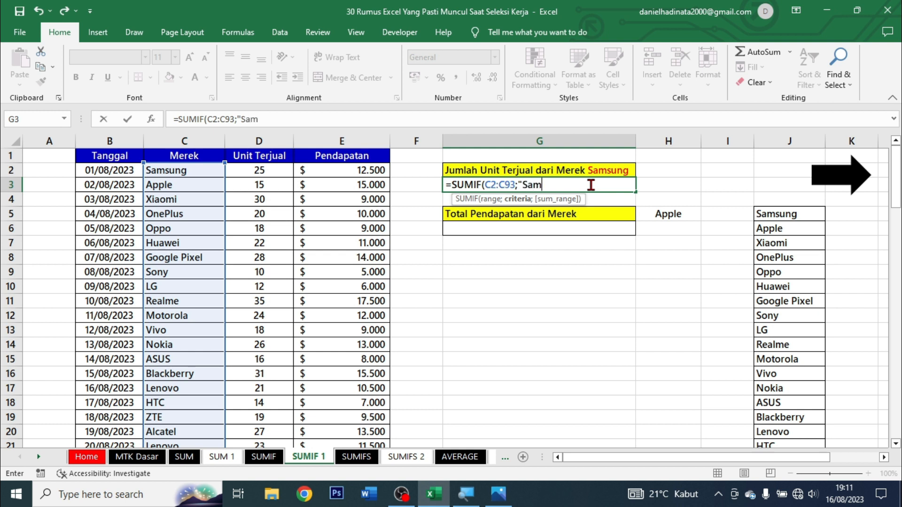
{"action": "type", "text": ";"}
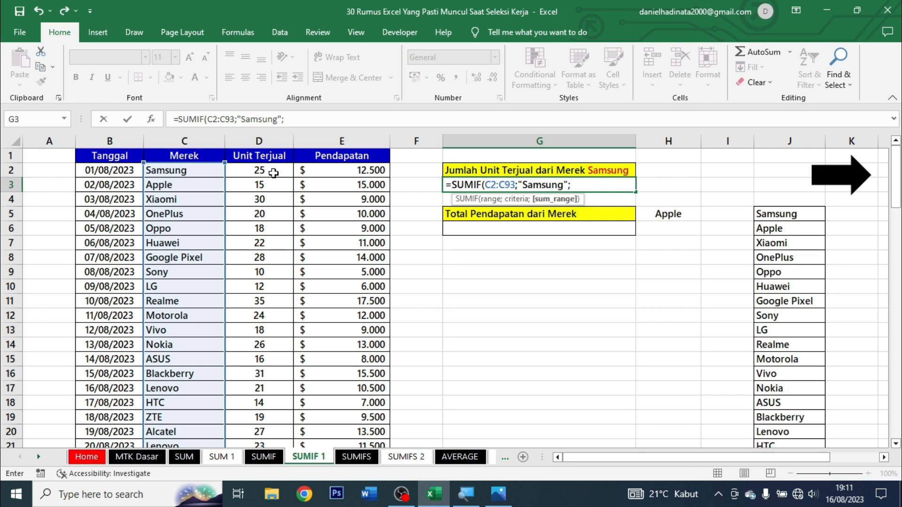
{"action": "left_click_drag", "start_coordinate": [273, 171], "coordinate": [273, 172]}
{"action": "type", "text": ")"}
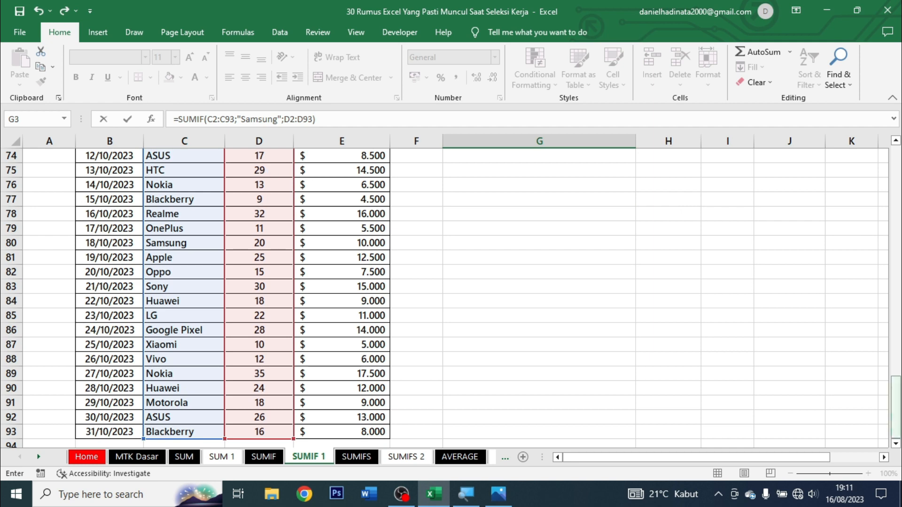
{"action": "left_click_drag", "start_coordinate": [895, 407], "coordinate": [895, 177]}
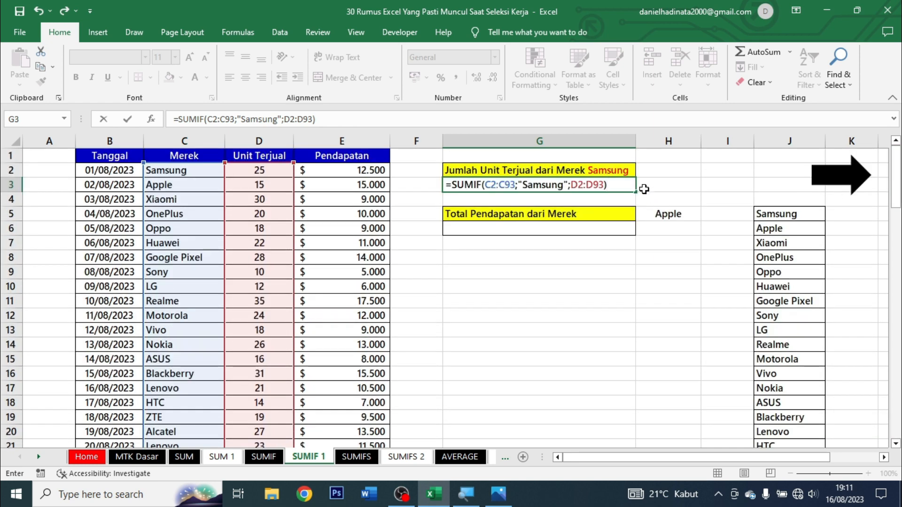
{"action": "key", "text": "ctrl+Return"}
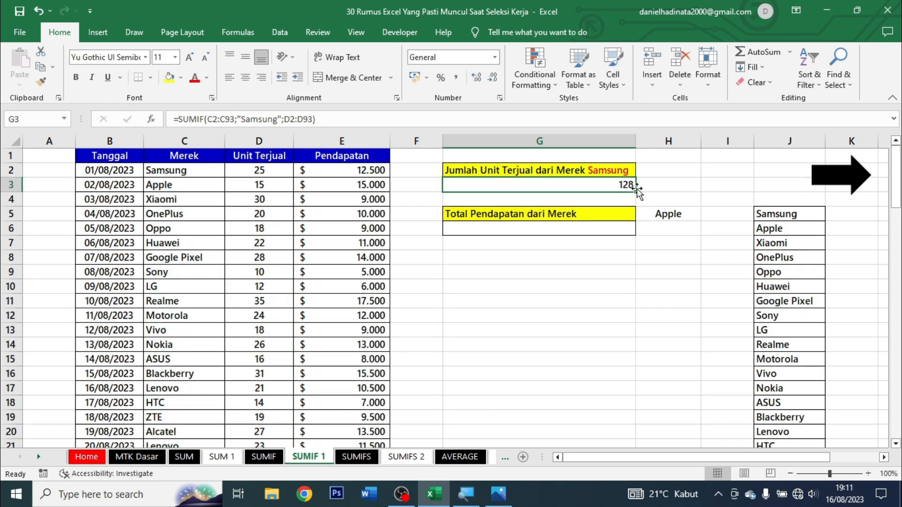
{"action": "left_click", "coordinate": [245, 78]}
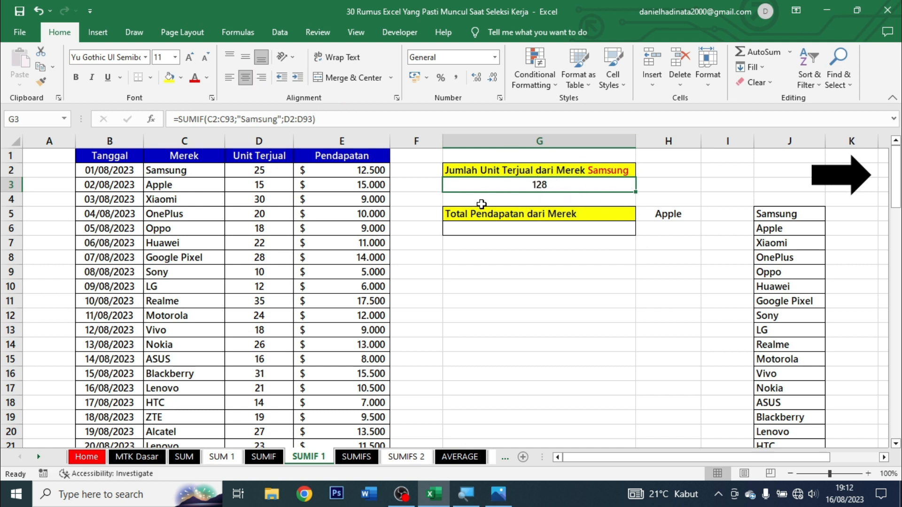
- Examine the Merek and Unit Terjual entries down the table against the Samsung unit total in G3
{"action": "scroll", "coordinate": [283, 279], "scroll_direction": "down", "scroll_amount": 7}
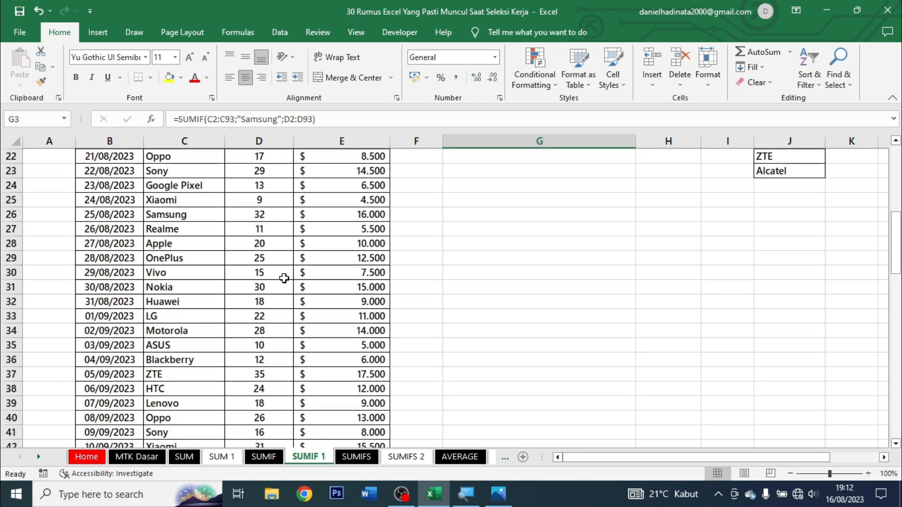
{"action": "scroll", "coordinate": [284, 278], "scroll_direction": "down", "scroll_amount": 8}
{"action": "left_click_drag", "start_coordinate": [198, 315], "coordinate": [354, 324]}
{"action": "scroll", "coordinate": [326, 350], "scroll_direction": "down", "scroll_amount": 4}
{"action": "left_click", "coordinate": [238, 305]}
{"action": "scroll", "coordinate": [390, 346], "scroll_direction": "up", "scroll_amount": 17}
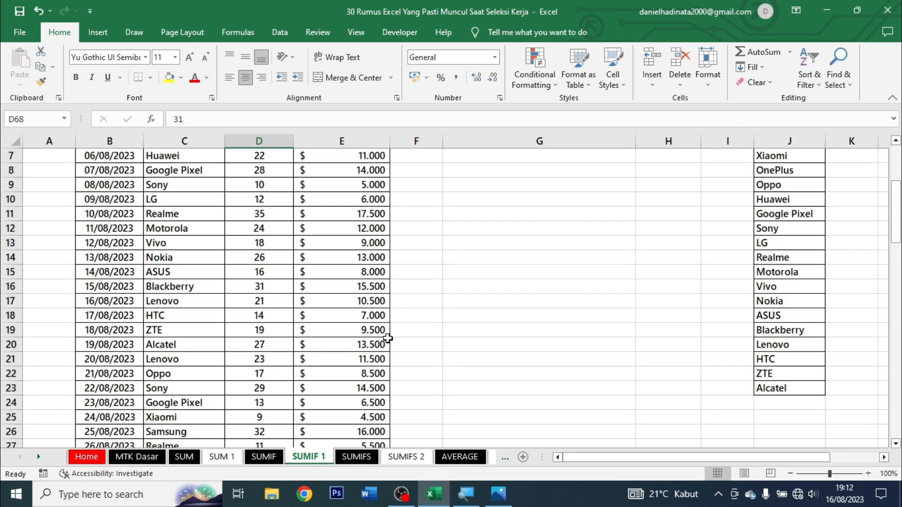
{"action": "scroll", "coordinate": [389, 335], "scroll_direction": "up", "scroll_amount": 2}
{"action": "left_click", "coordinate": [589, 185]}
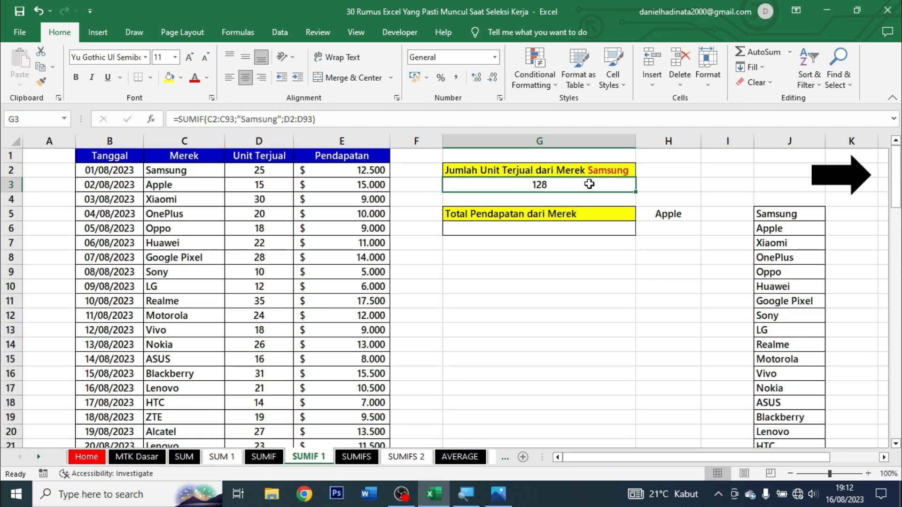
- Start a SUMIF formula in G6, below Total Pendapatan dari Merek, with the Merek cells C2:C93 as its range
{"action": "left_click", "coordinate": [572, 228]}
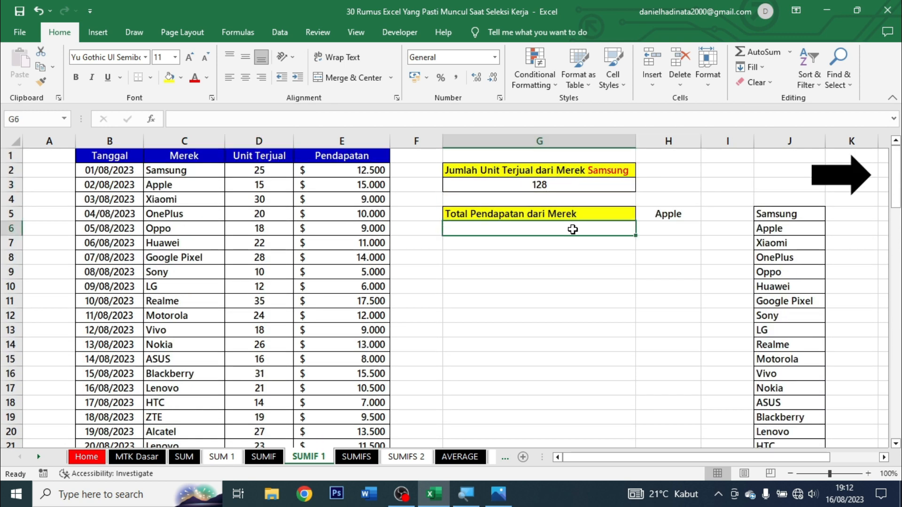
{"action": "left_click", "coordinate": [573, 215]}
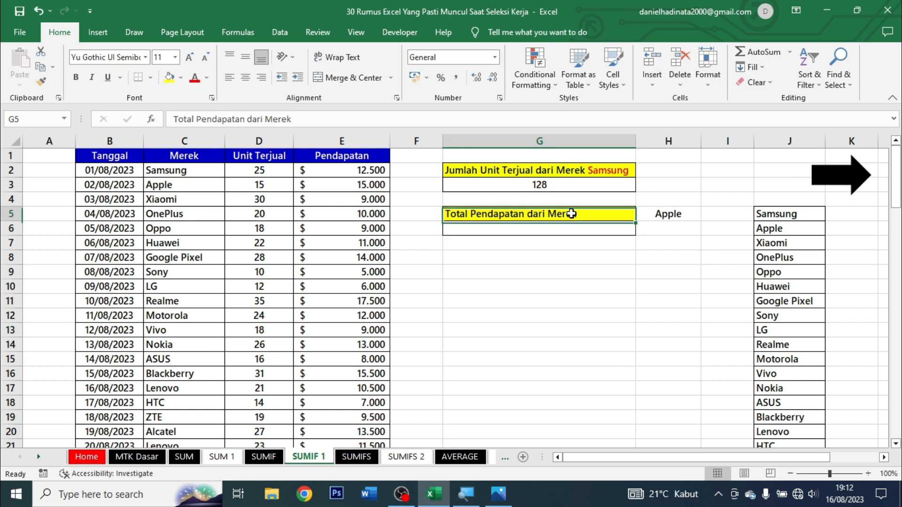
{"action": "left_click", "coordinate": [667, 218]}
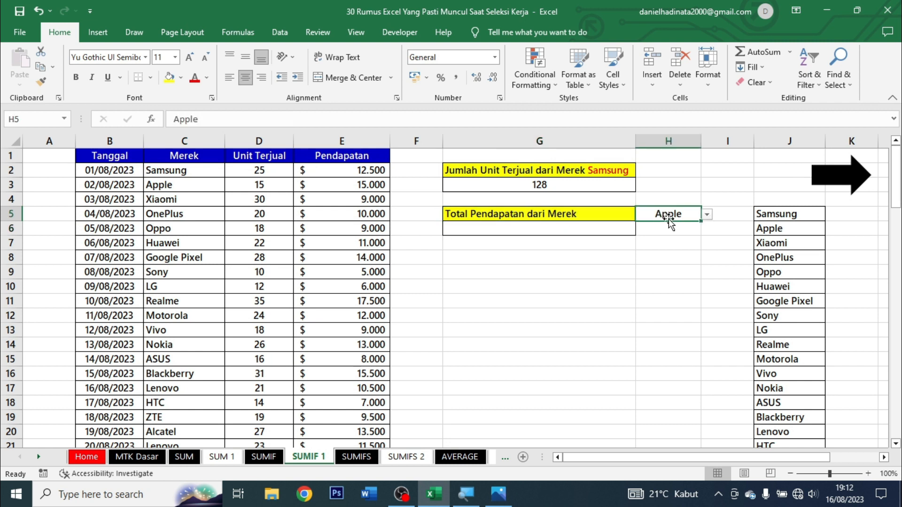
{"action": "left_click", "coordinate": [544, 230]}
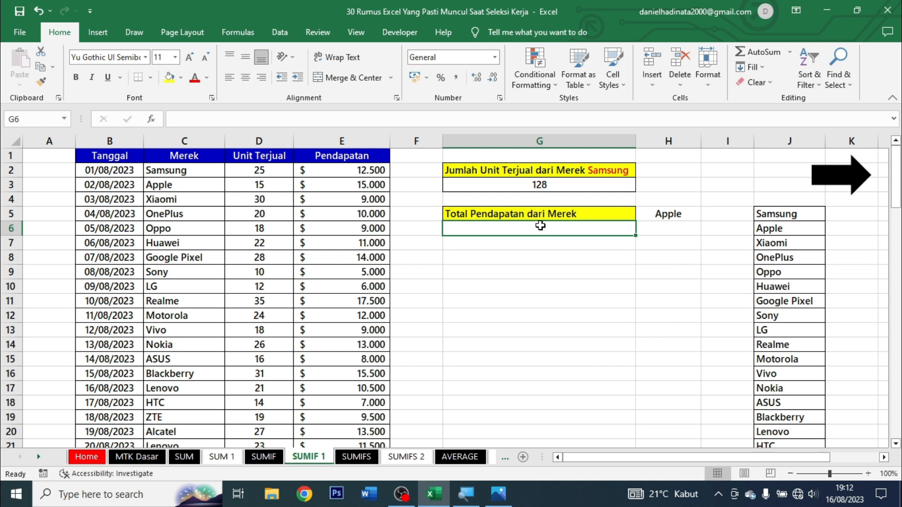
{"action": "type", "text": "=sumif"}
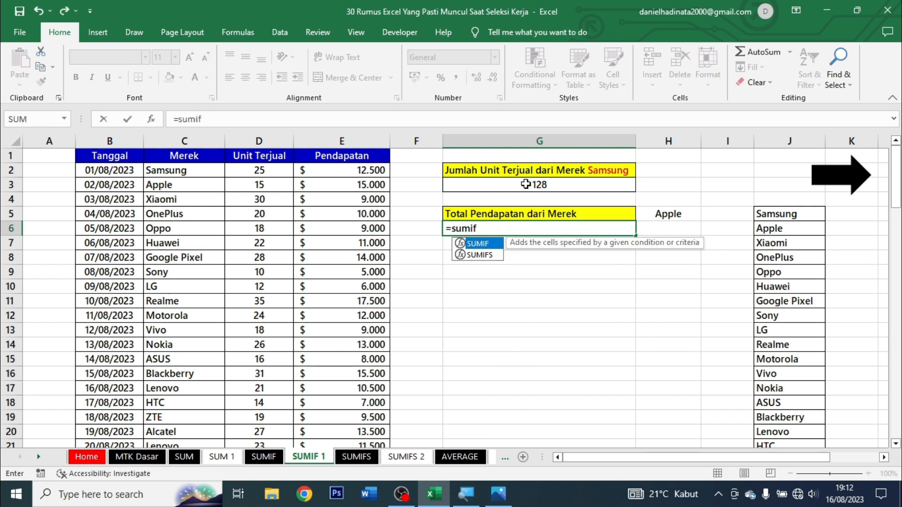
{"action": "key", "text": "Tab"}
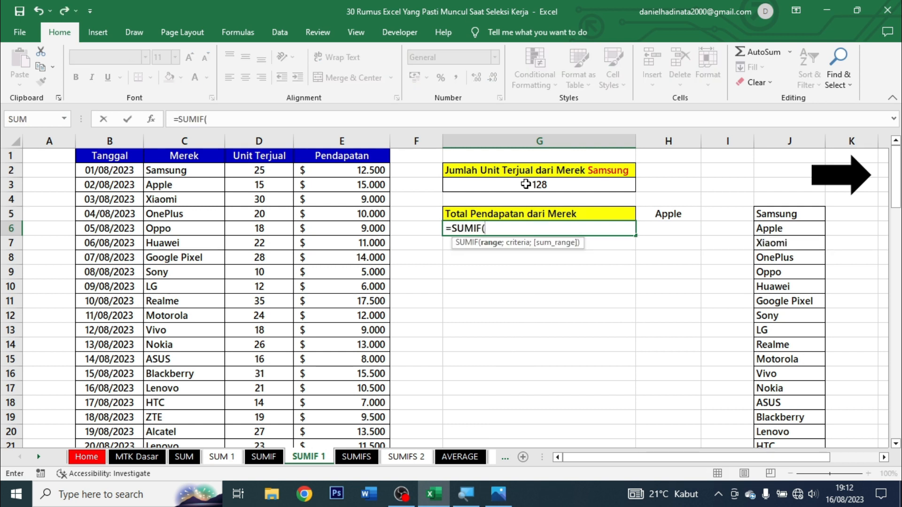
{"action": "left_click", "coordinate": [189, 175]}
{"action": "key", "text": "ctrl+shift+Down"}
{"action": "type", "text": ";"}
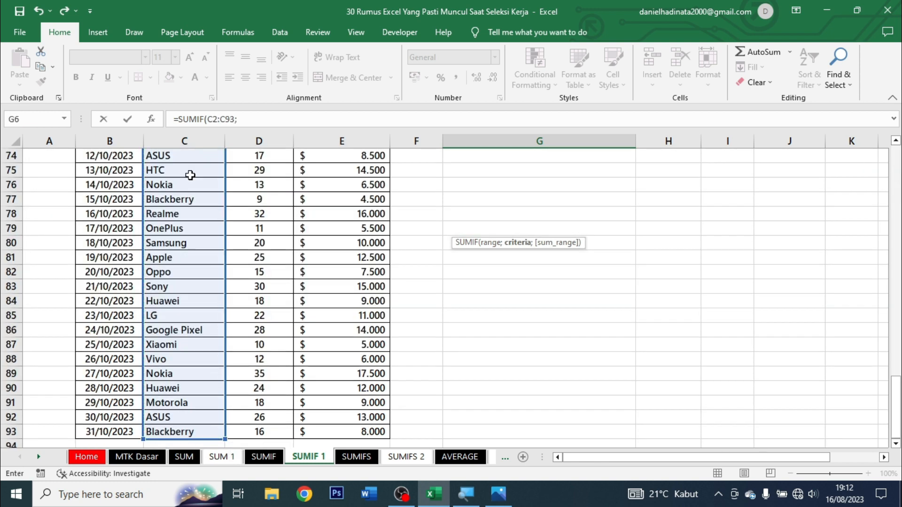
- Complete the G6 formula with the brand in H5 as the criteria and the Pendapatan cells E2:E93 as the sum range
{"action": "left_click_drag", "start_coordinate": [896, 407], "coordinate": [896, 155]}
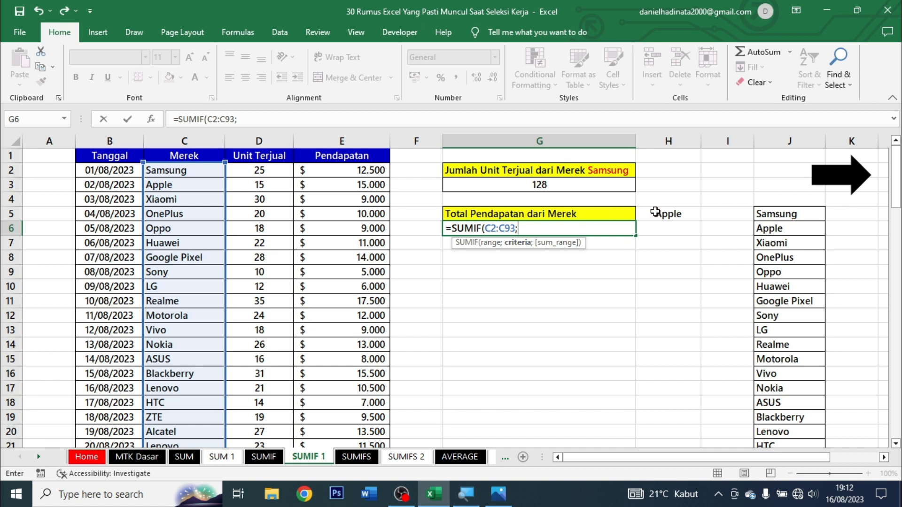
{"action": "left_click", "coordinate": [686, 213]}
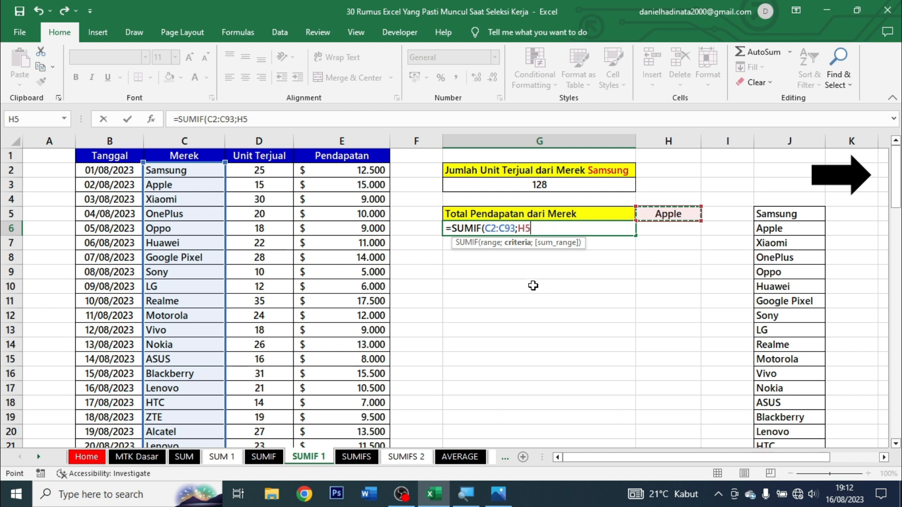
{"action": "type", "text": ";"}
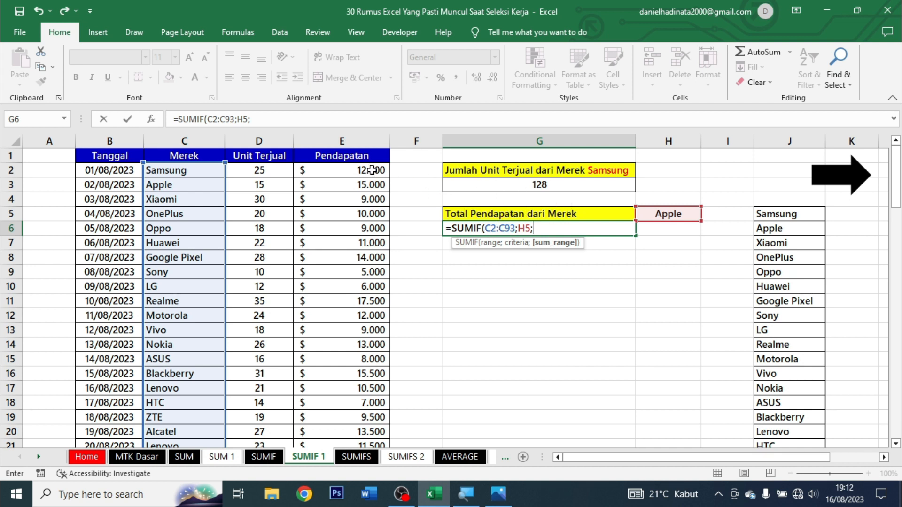
{"action": "left_click", "coordinate": [369, 170]}
{"action": "key", "text": "ctrl+shift+Down"}
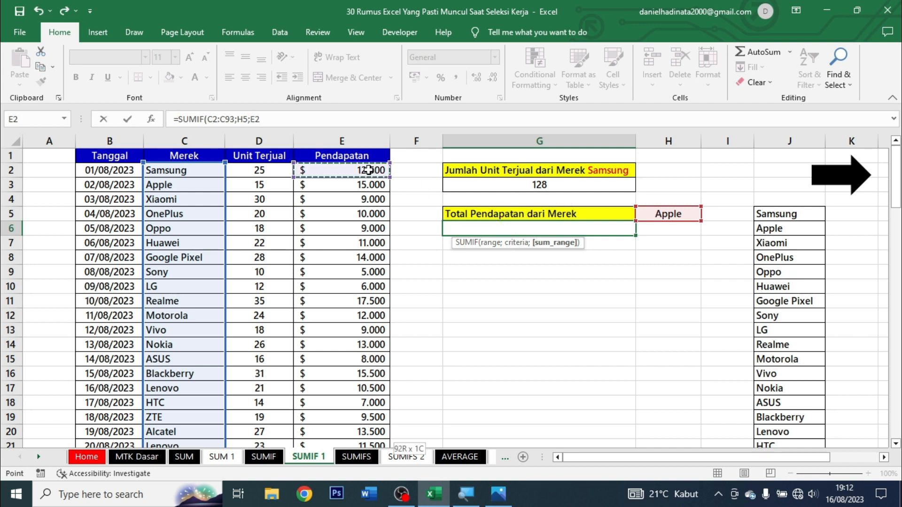
{"action": "type", "text": ")"}
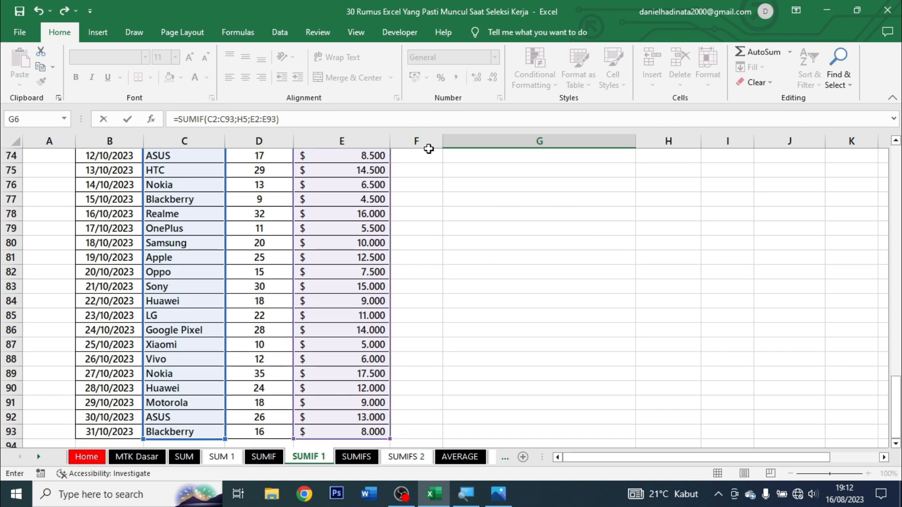
{"action": "left_click_drag", "start_coordinate": [895, 399], "coordinate": [895, 155]}
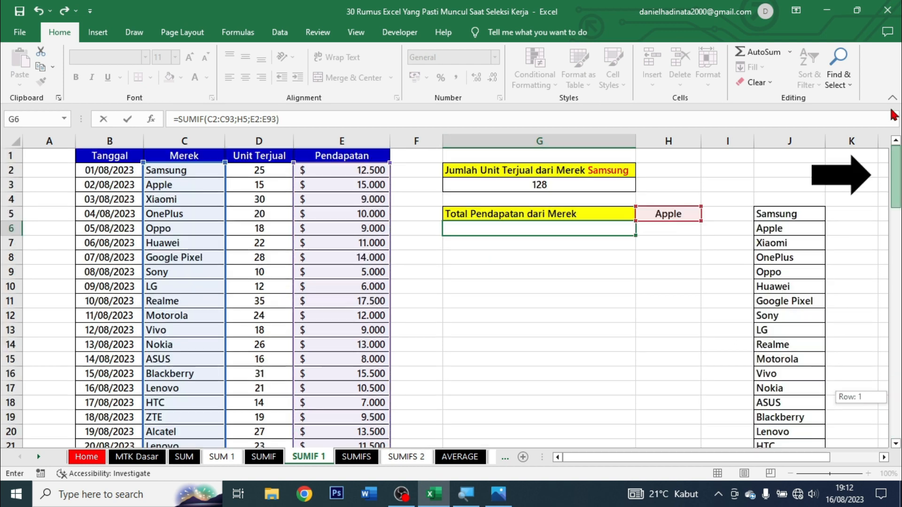
{"action": "key", "text": "ctrl+Return"}
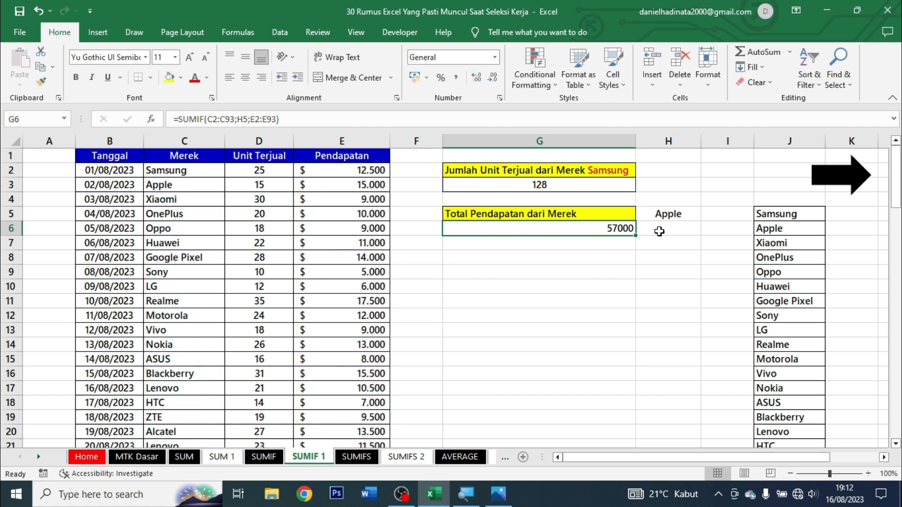
- Format the G6 total in the $ English (United States) accounting format without decimals
{"action": "left_click", "coordinate": [427, 78]}
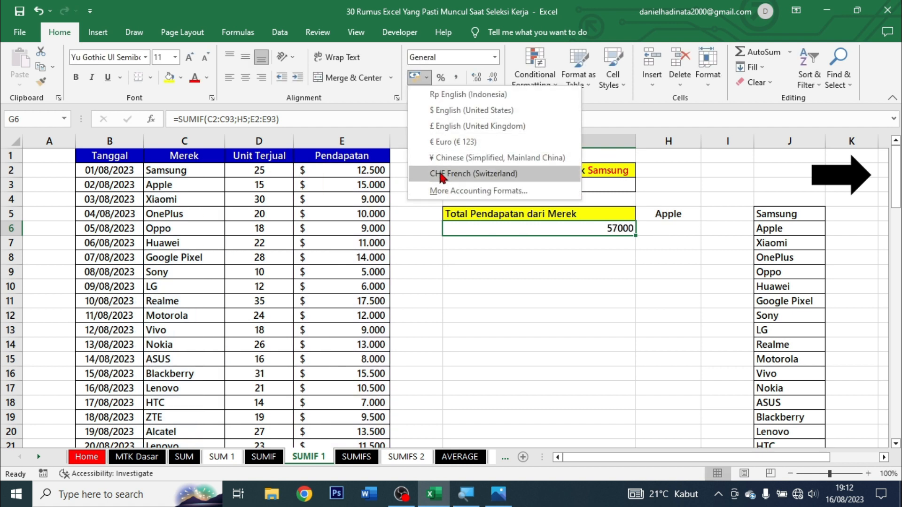
{"action": "left_click", "coordinate": [433, 110]}
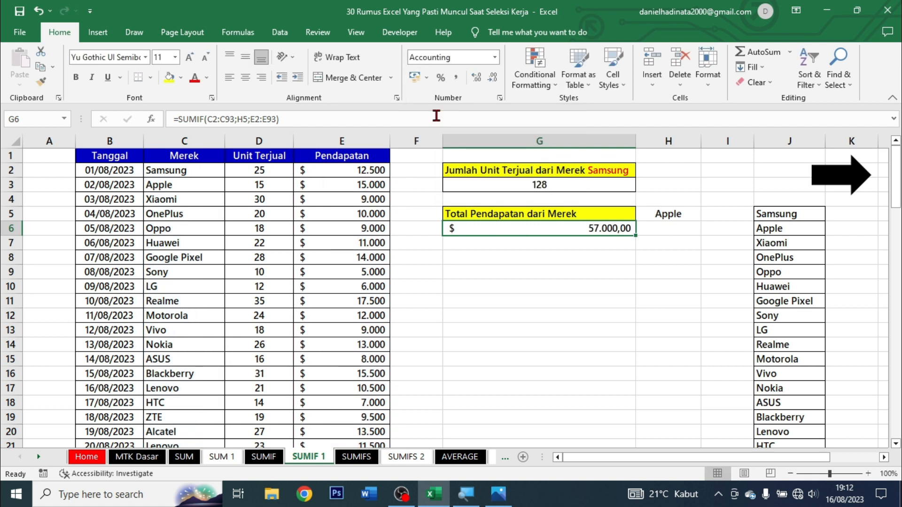
{"action": "left_click", "coordinate": [493, 77]}
{"action": "left_click", "coordinate": [492, 77]}
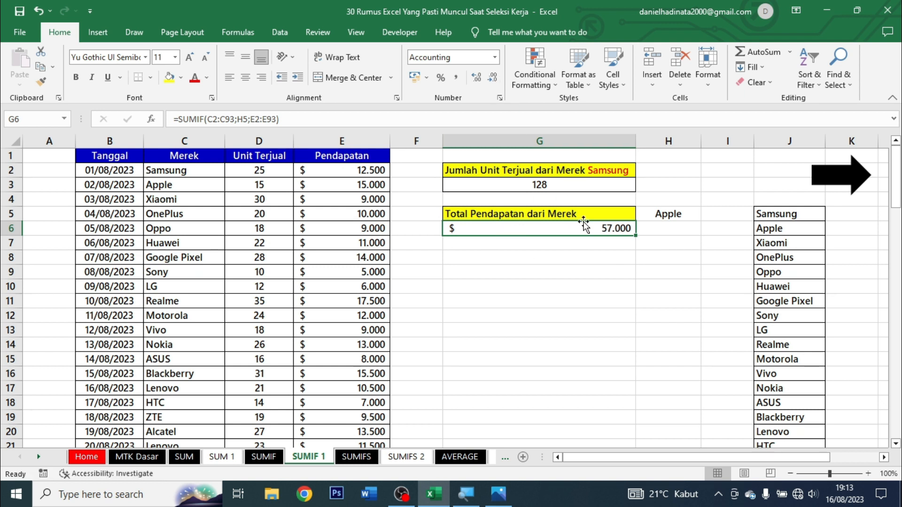
- Change the brand in H5 to LG and check the Total Pendapatan result in G6
{"action": "left_click", "coordinate": [659, 218]}
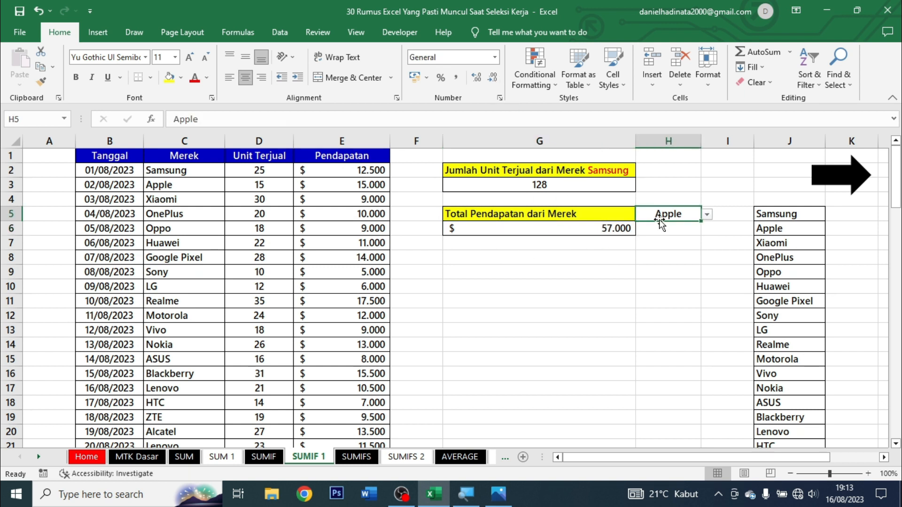
{"action": "left_click", "coordinate": [707, 214]}
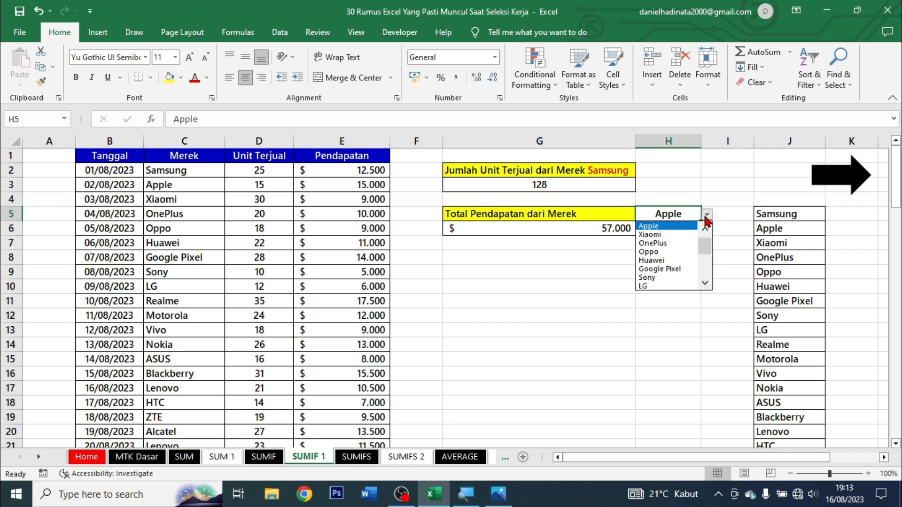
{"action": "left_click", "coordinate": [653, 286]}
{"action": "left_click", "coordinate": [623, 231]}
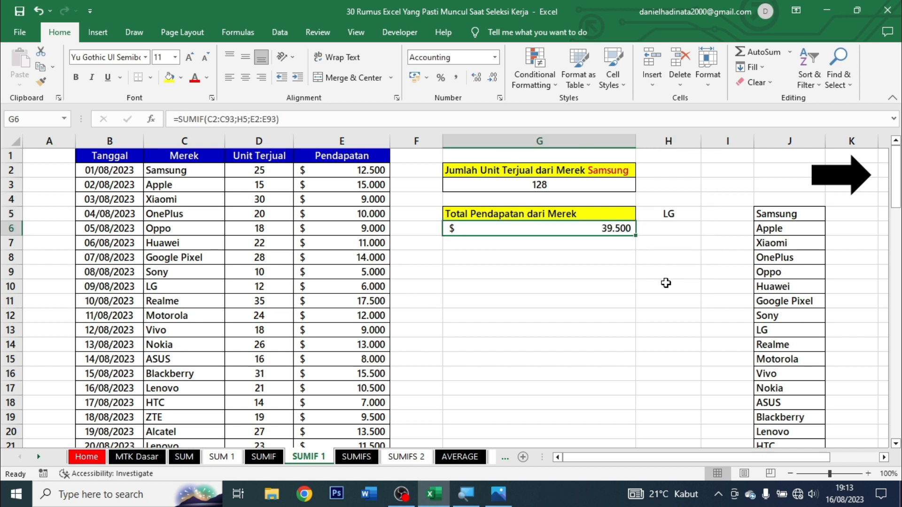
{"action": "left_click", "coordinate": [200, 201]}
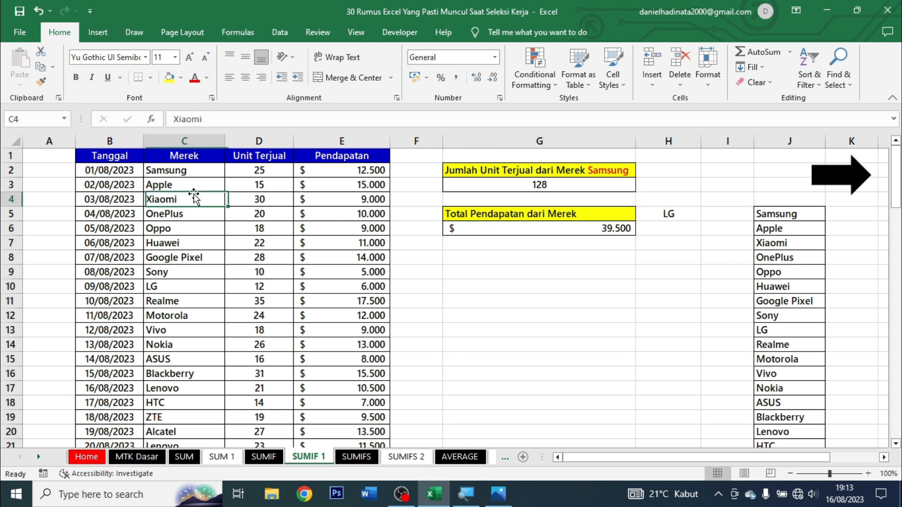
- Go to the SUMIFS sheet and examine the Sales, Produk, Cabang and Penjualan columns and the question in G2
{"action": "left_click", "coordinate": [595, 228]}
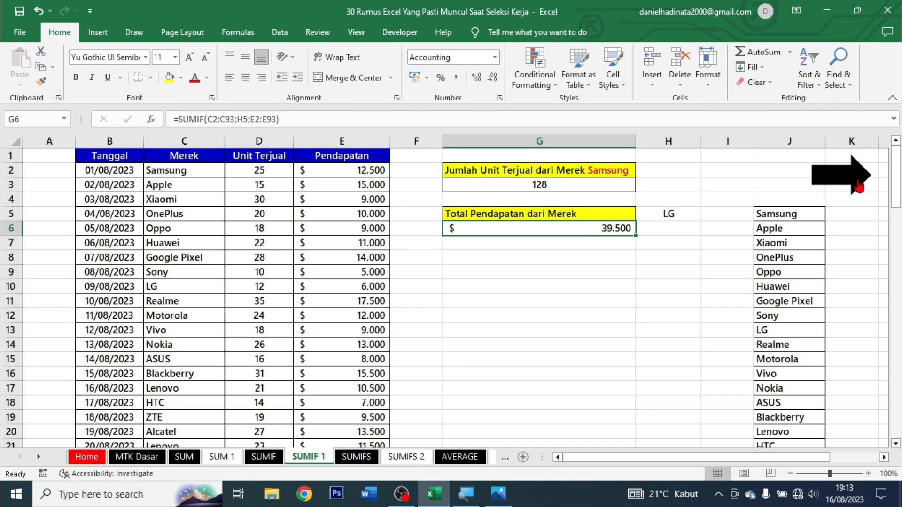
{"action": "left_click", "coordinate": [856, 187]}
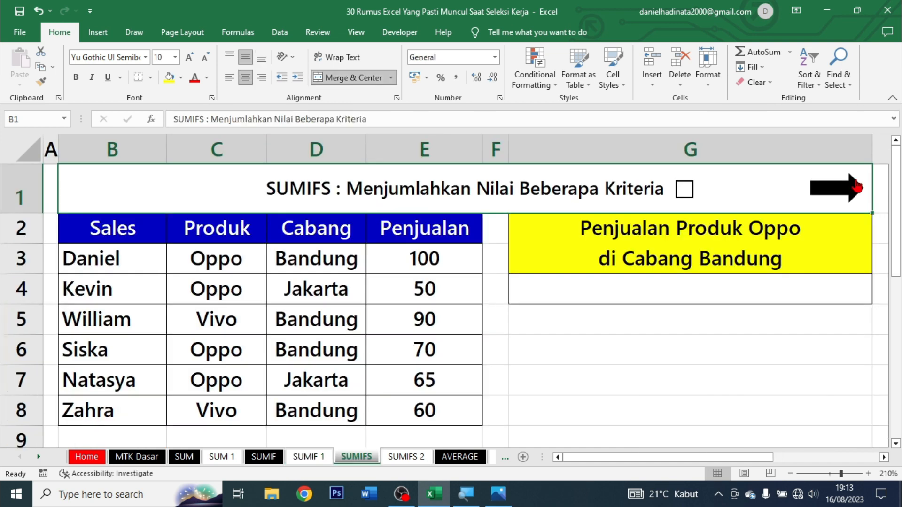
{"action": "left_click", "coordinate": [688, 286]}
{"action": "left_click", "coordinate": [652, 262]}
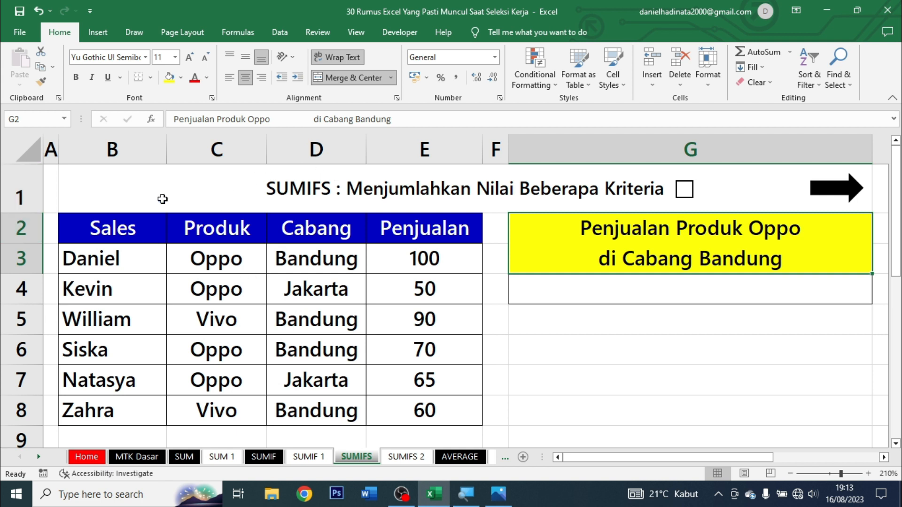
{"action": "left_click_drag", "start_coordinate": [115, 230], "coordinate": [100, 409]}
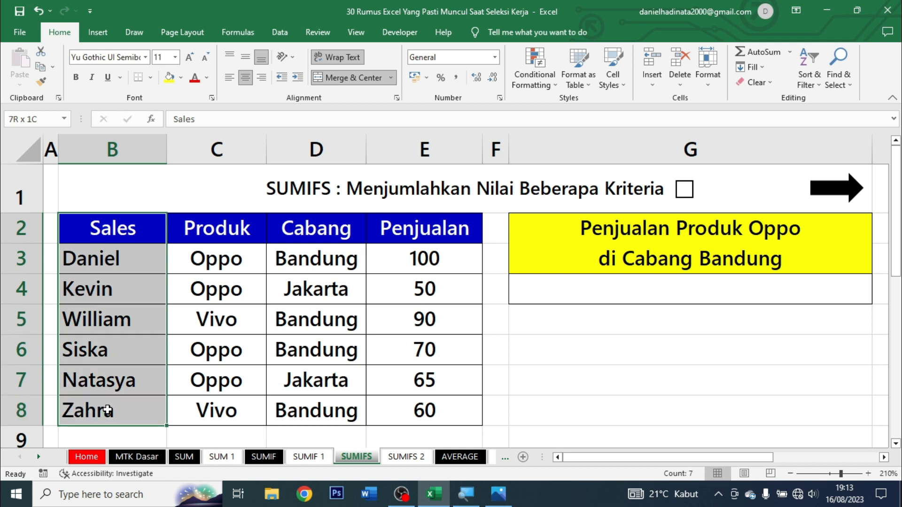
{"action": "left_click_drag", "start_coordinate": [235, 227], "coordinate": [203, 413]}
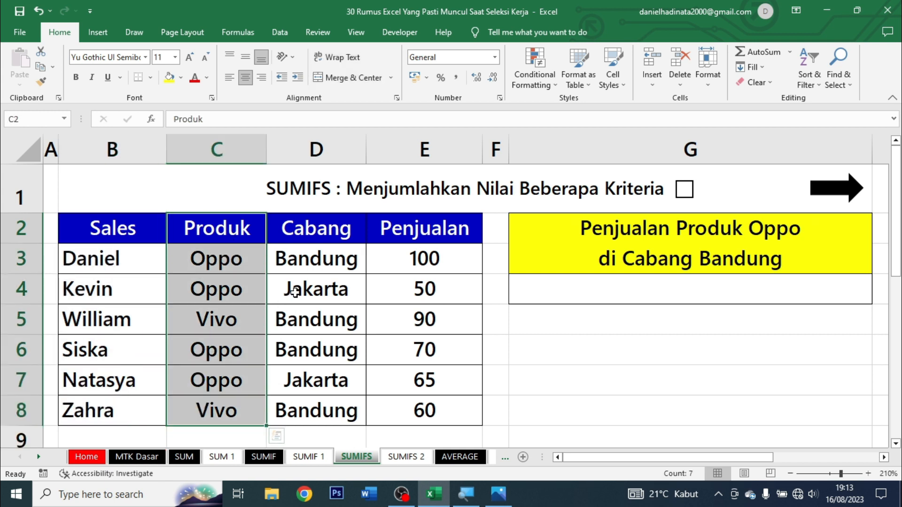
{"action": "left_click_drag", "start_coordinate": [293, 259], "coordinate": [294, 409]}
{"action": "left_click_drag", "start_coordinate": [417, 236], "coordinate": [412, 399]}
{"action": "left_click", "coordinate": [649, 255]}
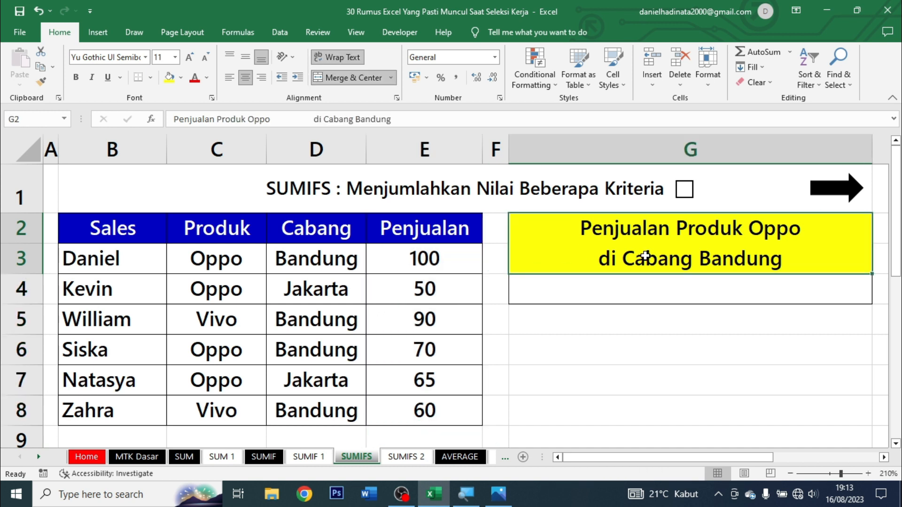
- Color the words Oppo and Bandung red in the G2 heading Penjualan Produk Oppo di Cabang Bandung
{"action": "double_click", "coordinate": [751, 235]}
{"action": "left_click_drag", "start_coordinate": [751, 235], "coordinate": [815, 227]}
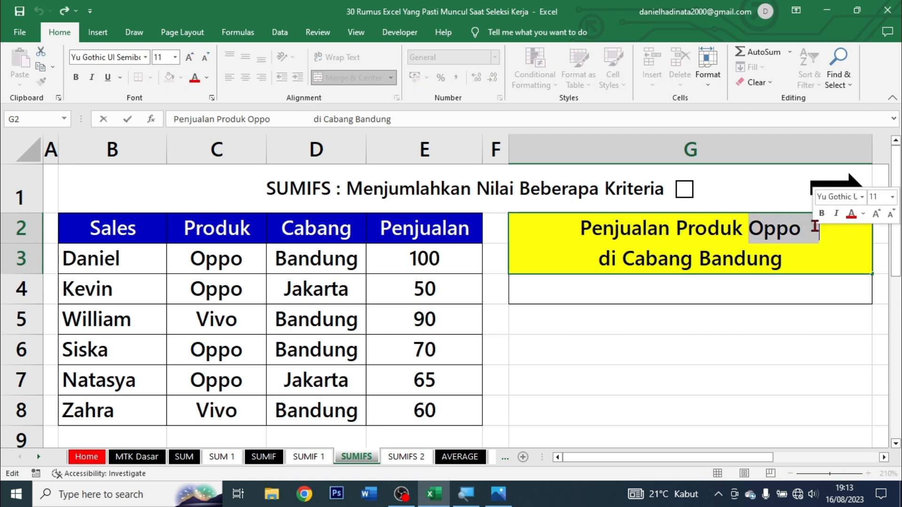
{"action": "left_click", "coordinate": [852, 215]}
{"action": "left_click", "coordinate": [758, 256]}
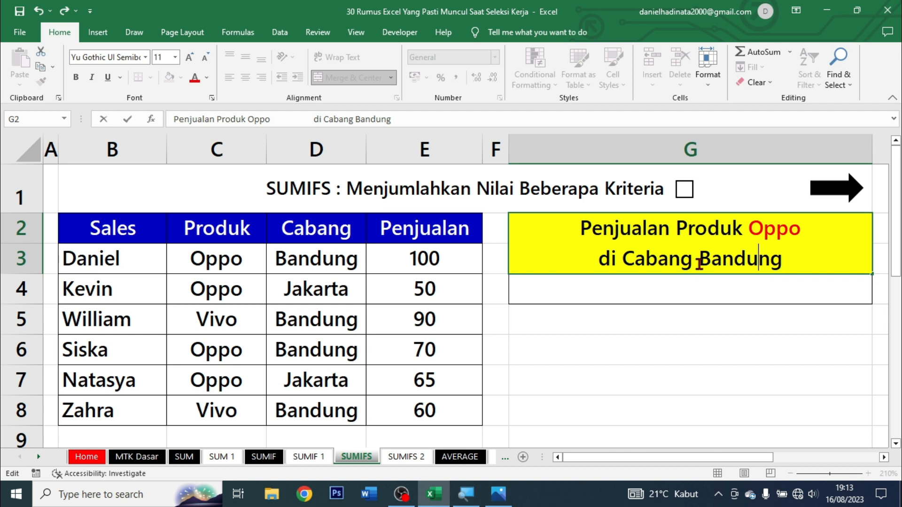
{"action": "left_click_drag", "start_coordinate": [699, 263], "coordinate": [791, 261]}
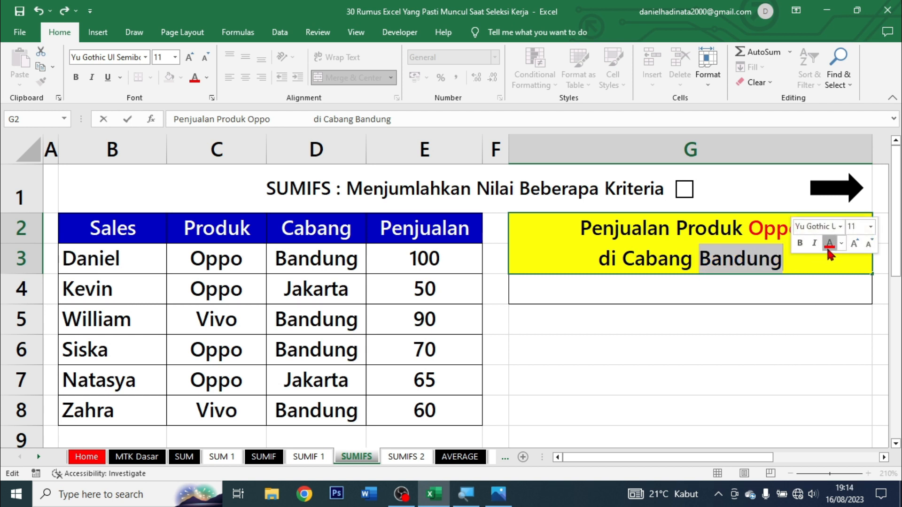
{"action": "left_click", "coordinate": [829, 249]}
- Start a SUMIFS formula in G4 with the Penjualan cells E3:E8 as the sum range
{"action": "left_click", "coordinate": [778, 307]}
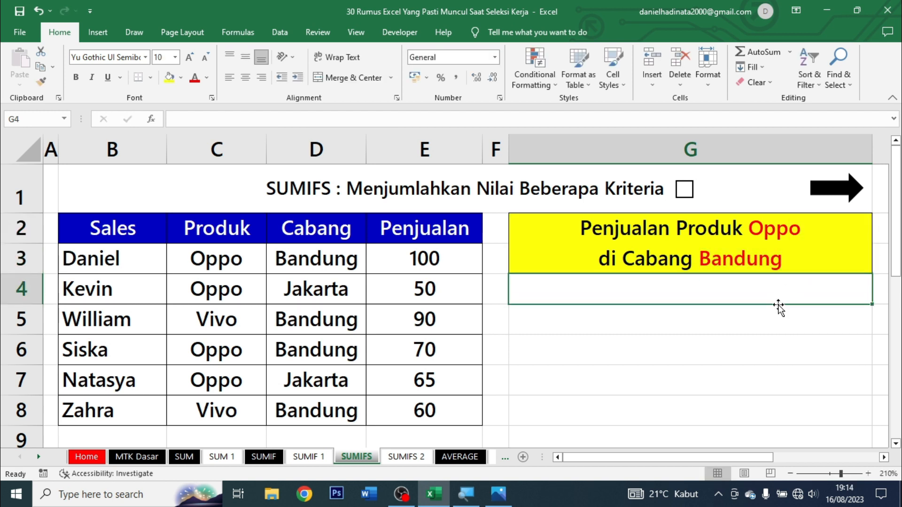
{"action": "type", "text": "="}
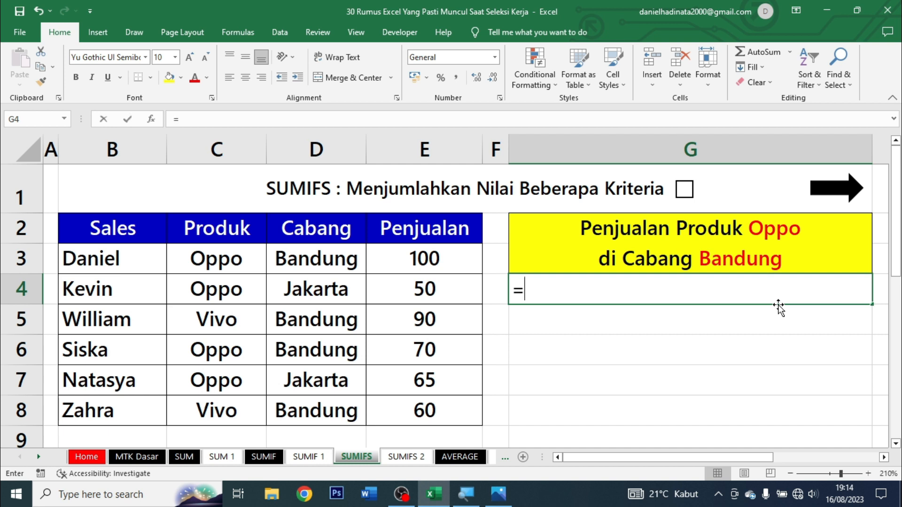
{"action": "type", "text": "sumifs"}
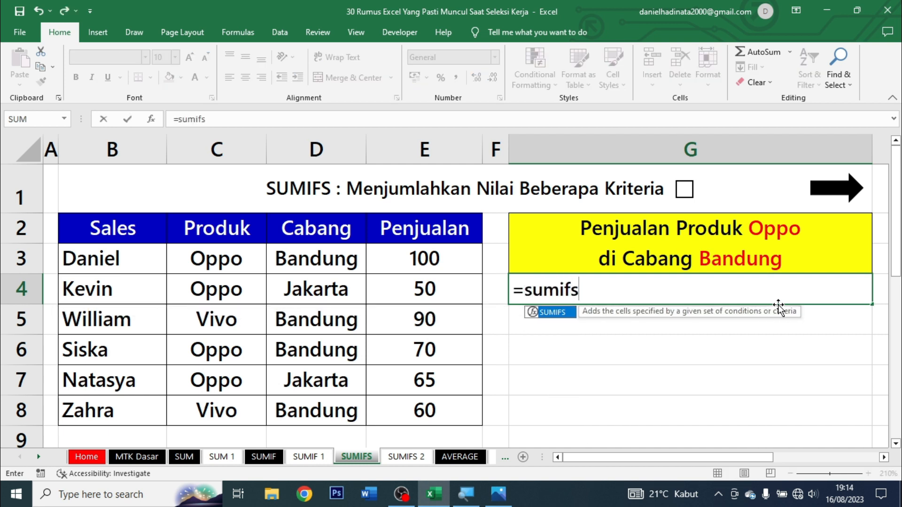
{"action": "key", "text": "Tab"}
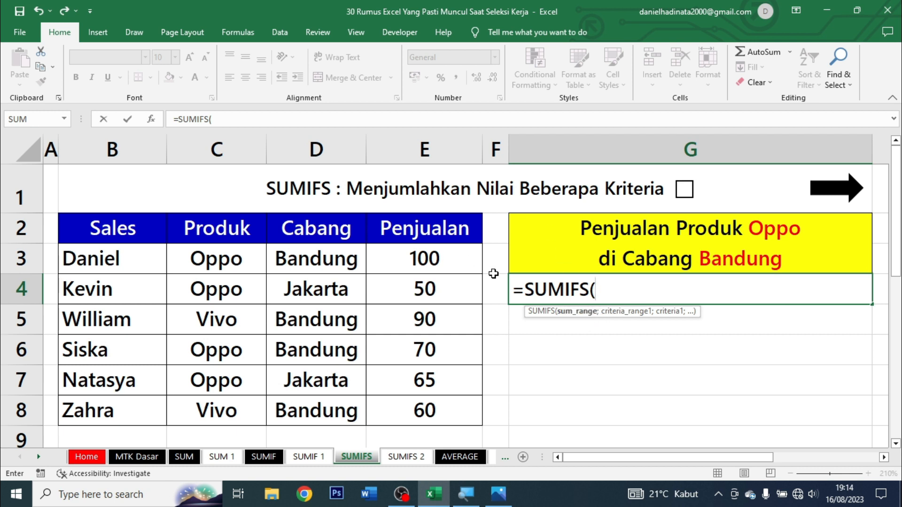
{"action": "left_click_drag", "start_coordinate": [450, 262], "coordinate": [443, 410]}
{"action": "type", "text": ";"}
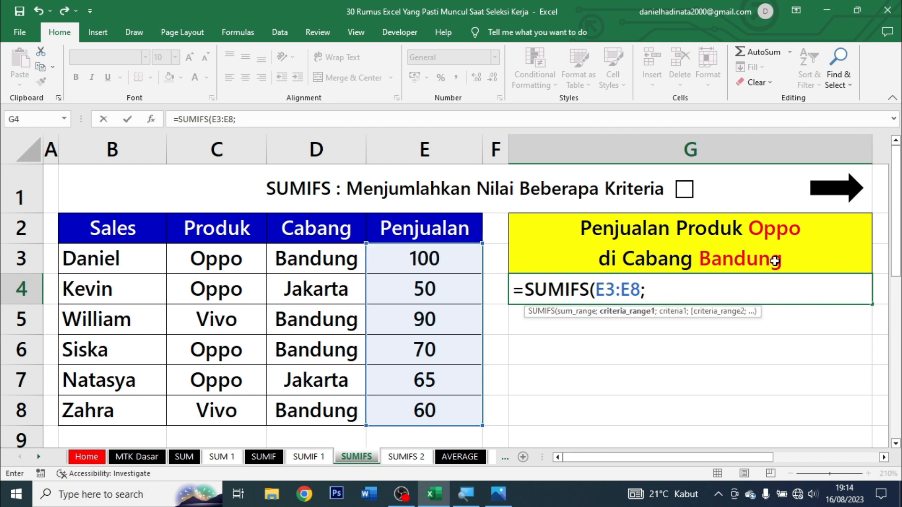
- Add the Produk cells C3:C8 as the first criteria range of the G4 formula, with "Oppo" as its criteria
{"action": "left_click_drag", "start_coordinate": [221, 263], "coordinate": [231, 411]}
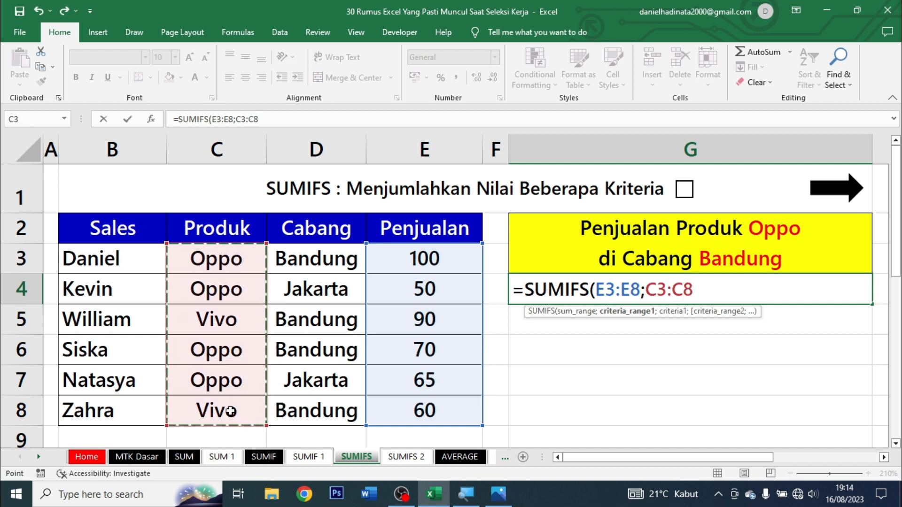
{"action": "type", "text": ";"}
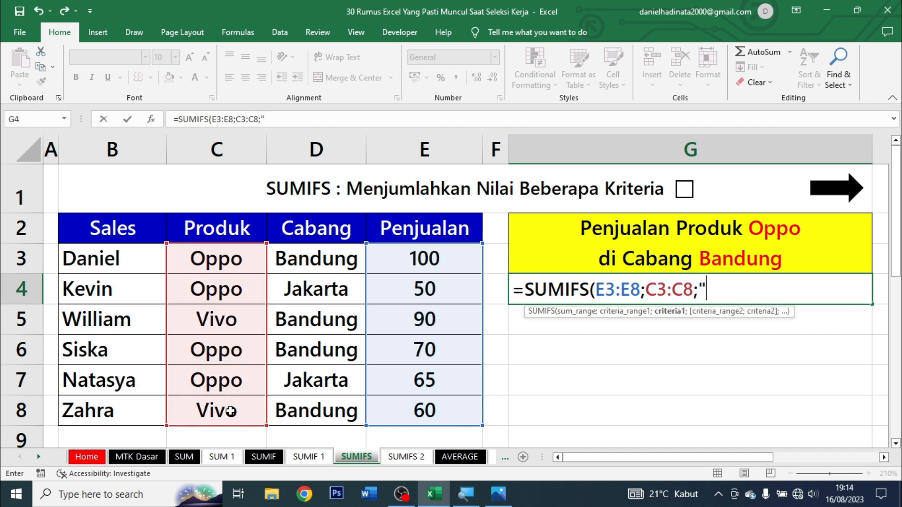
{"action": "type", "text": "\"Oppo\""}
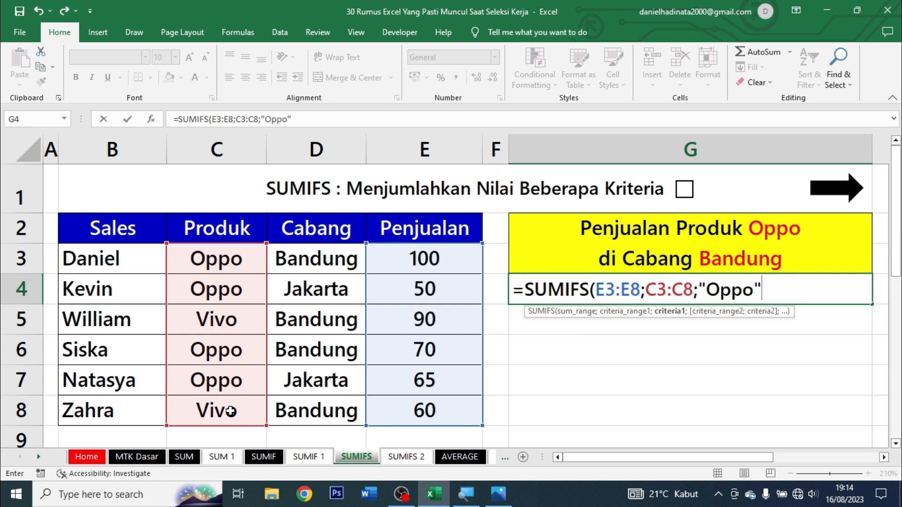
{"action": "type", "text": ";"}
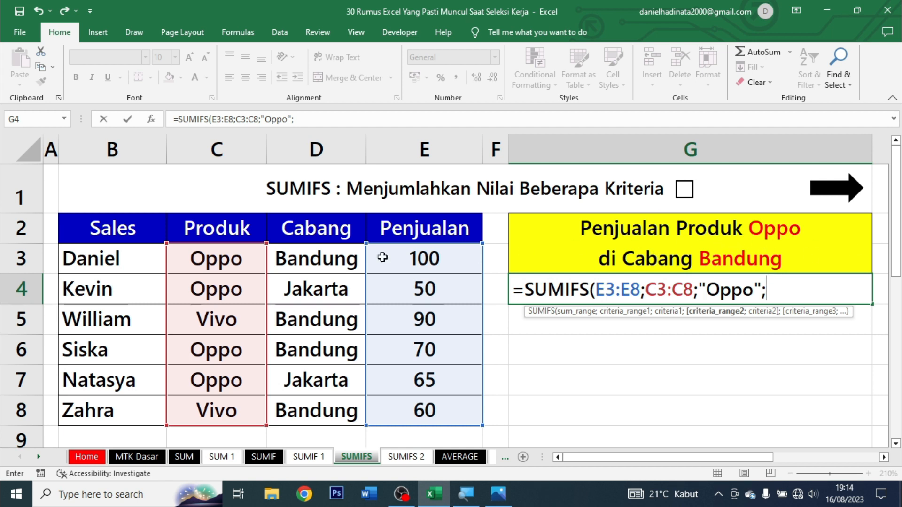
- Complete the G4 formula with the Cabang cells D3:D8 and the criteria "Bandung", and center the result horizontally
{"action": "left_click_drag", "start_coordinate": [321, 258], "coordinate": [309, 406]}
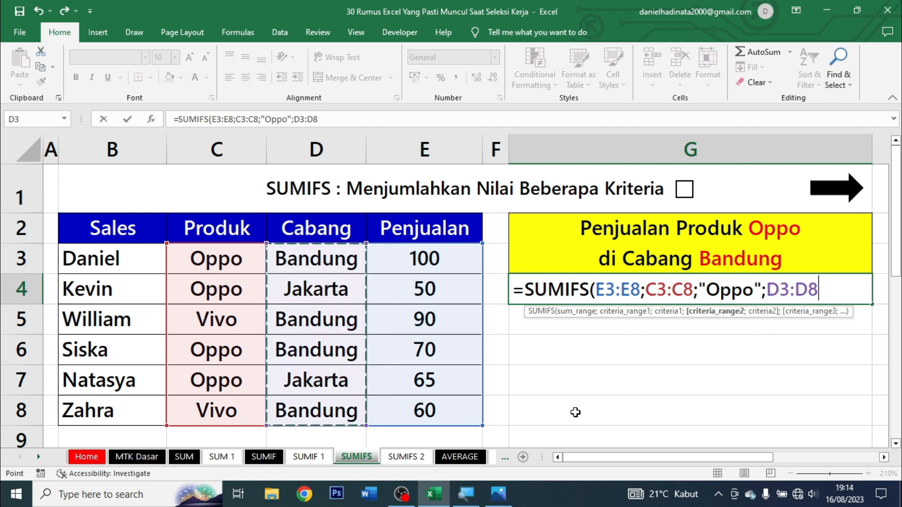
{"action": "type", "text": ";"}
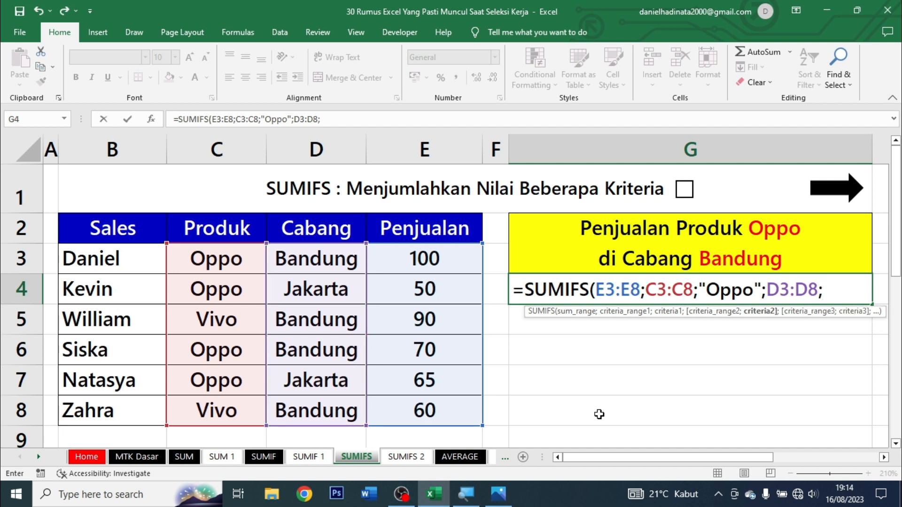
{"action": "type", "text": "\"Ban"}
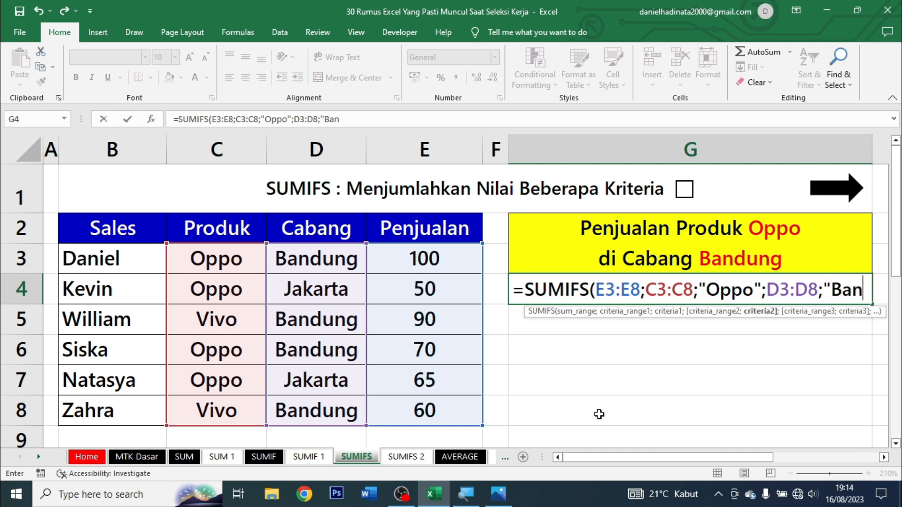
{"action": "type", "text": "dung\")"}
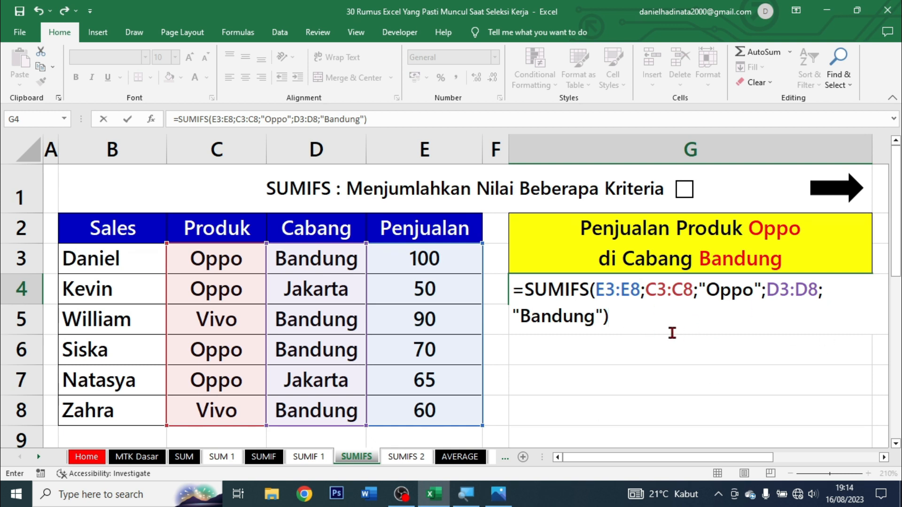
{"action": "key", "text": "ctrl+Return"}
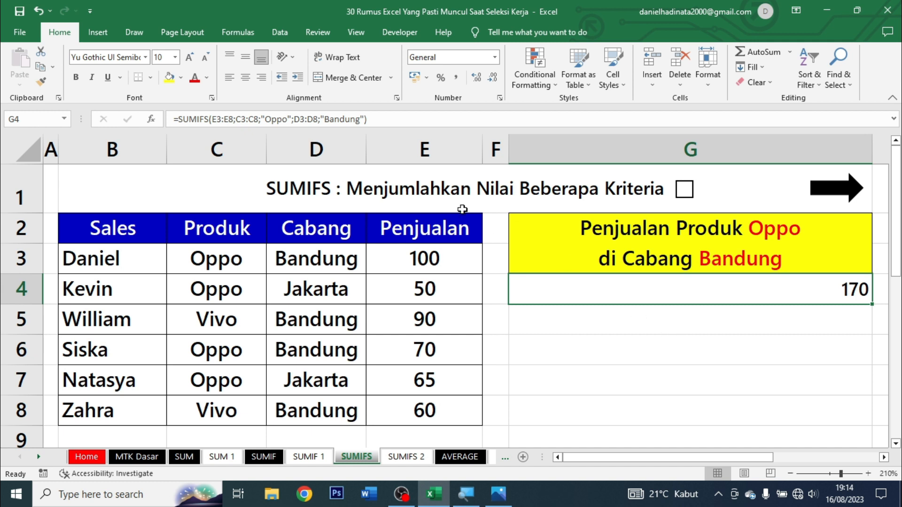
{"action": "left_click", "coordinate": [245, 77]}
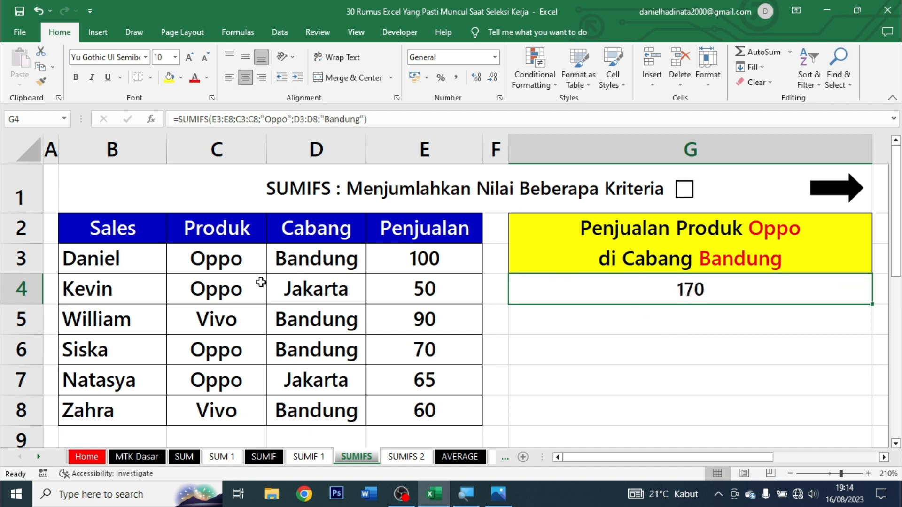
- Check the G4 total against the sum of the two table rows for Oppo in Bandung, rows 3 and 6
{"action": "left_click_drag", "start_coordinate": [227, 264], "coordinate": [388, 268]}
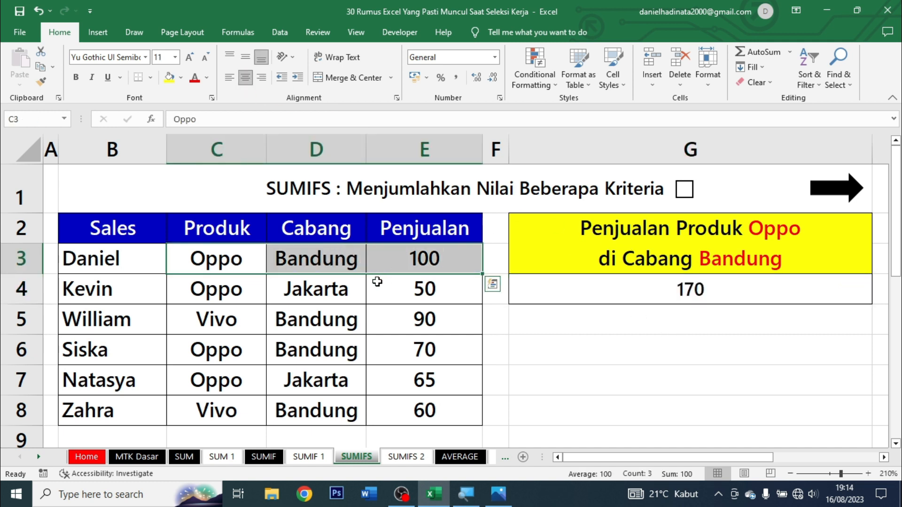
{"action": "left_click", "coordinate": [235, 348], "text": "ctrl"}
{"action": "left_click_drag", "start_coordinate": [261, 350], "coordinate": [413, 353]}
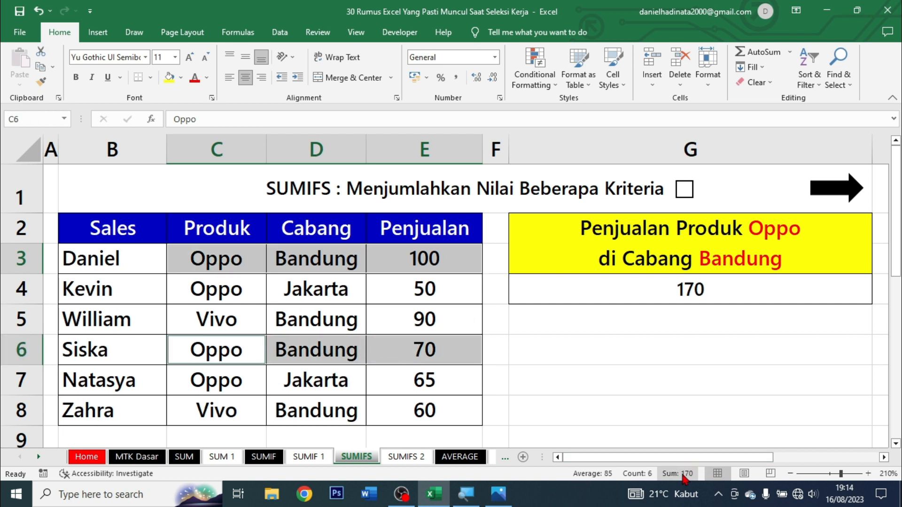
{"action": "left_click", "coordinate": [723, 308]}
{"action": "left_click", "coordinate": [722, 300]}
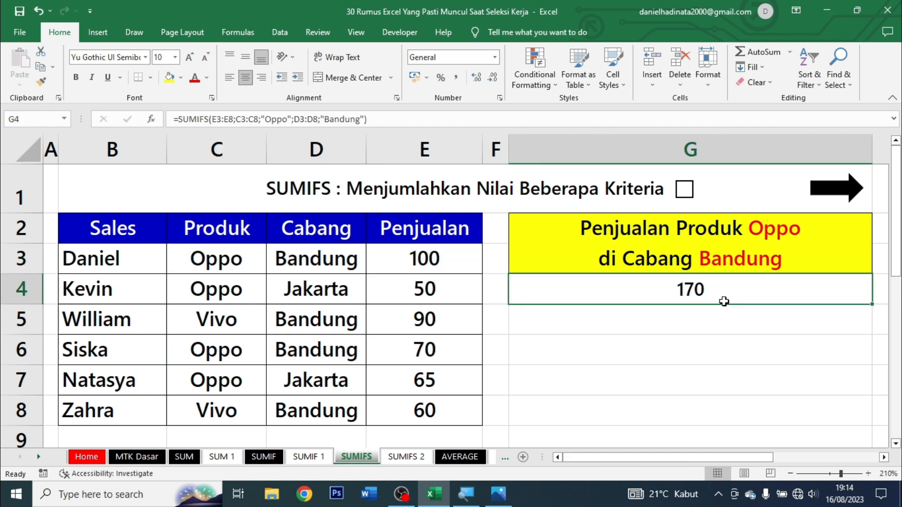
- Tick the checkbox beside the SUMIFS title, and look over the Tanggal, Merek and Unit Terjual columns on the SUMIFS 2 sheet
{"action": "left_click", "coordinate": [685, 189]}
{"action": "left_click", "coordinate": [856, 193]}
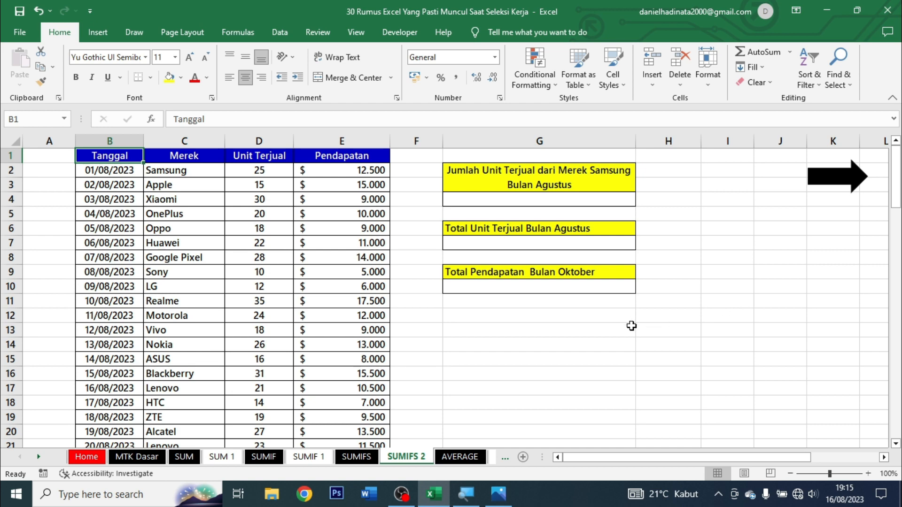
{"action": "scroll", "coordinate": [635, 328], "scroll_direction": "down", "scroll_amount": 4}
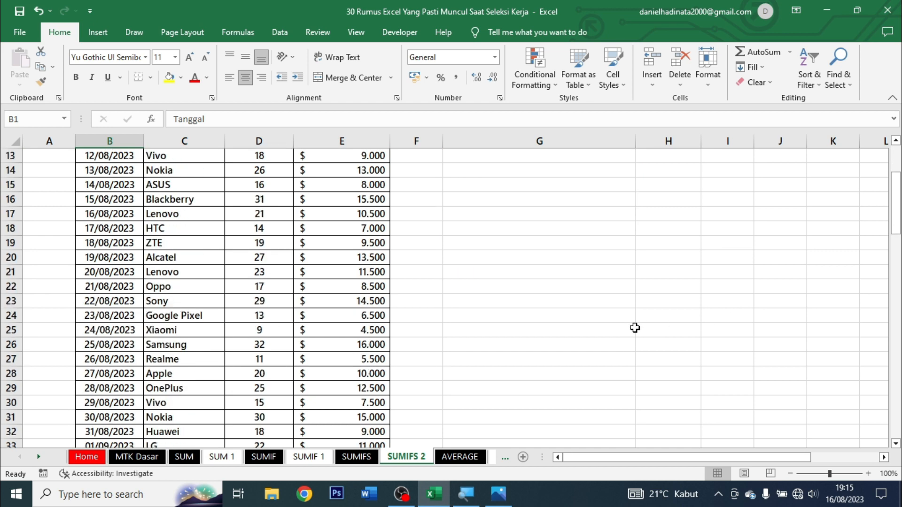
{"action": "scroll", "coordinate": [635, 328], "scroll_direction": "up", "scroll_amount": 4}
{"action": "left_click", "coordinate": [110, 140]}
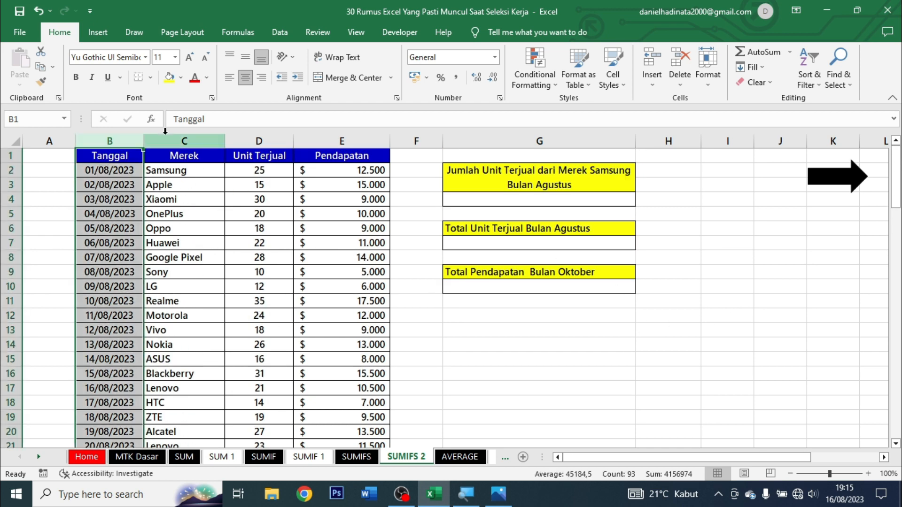
{"action": "left_click", "coordinate": [182, 140]}
{"action": "left_click", "coordinate": [259, 140]}
- Start a SUMIFS formula in G4, below the Samsung Bulan Agustus heading, with the Unit Terjual cells D2:D93 as the sum range
{"action": "left_click", "coordinate": [514, 202]}
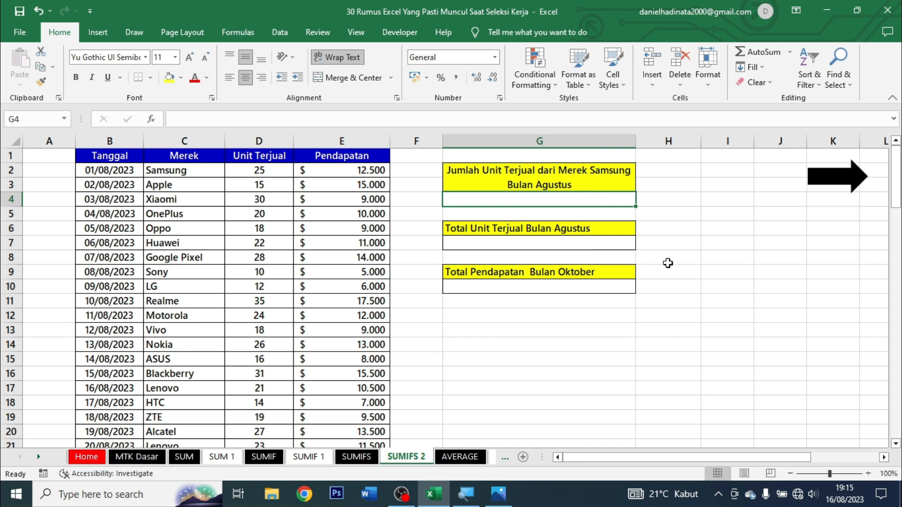
{"action": "type", "text": "=sumifs"}
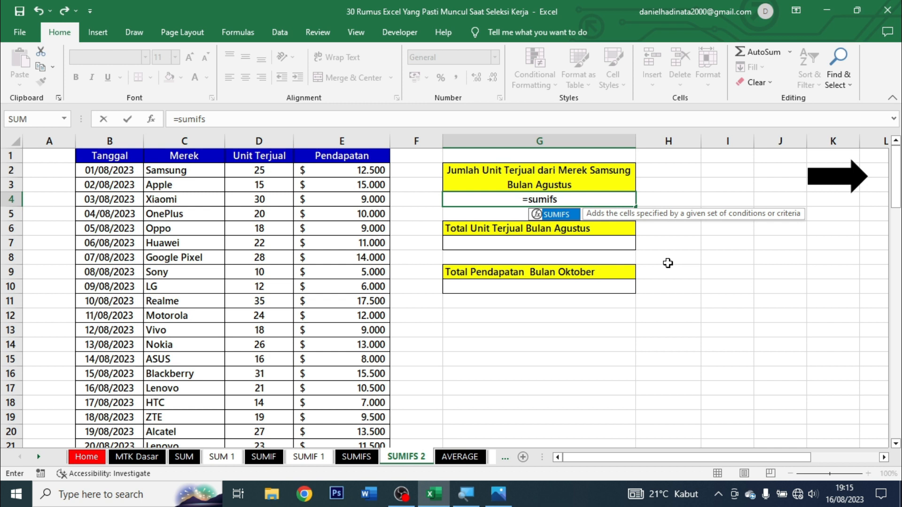
{"action": "key", "text": "Tab"}
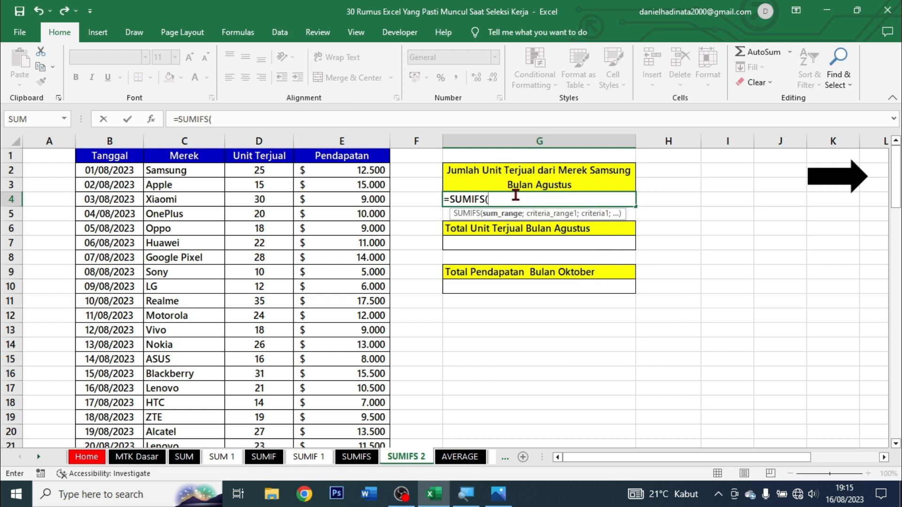
{"action": "left_click", "coordinate": [271, 168]}
{"action": "key", "text": "ctrl+shift+Down"}
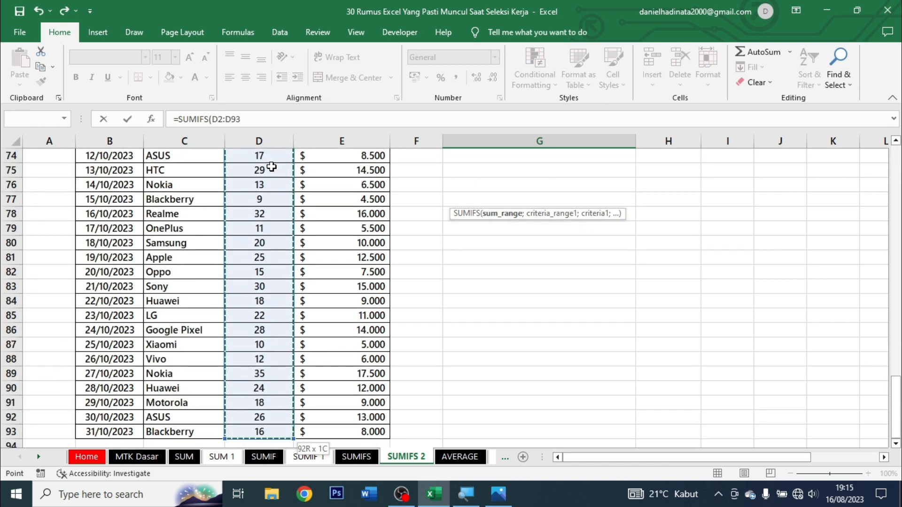
{"action": "type", "text": ";"}
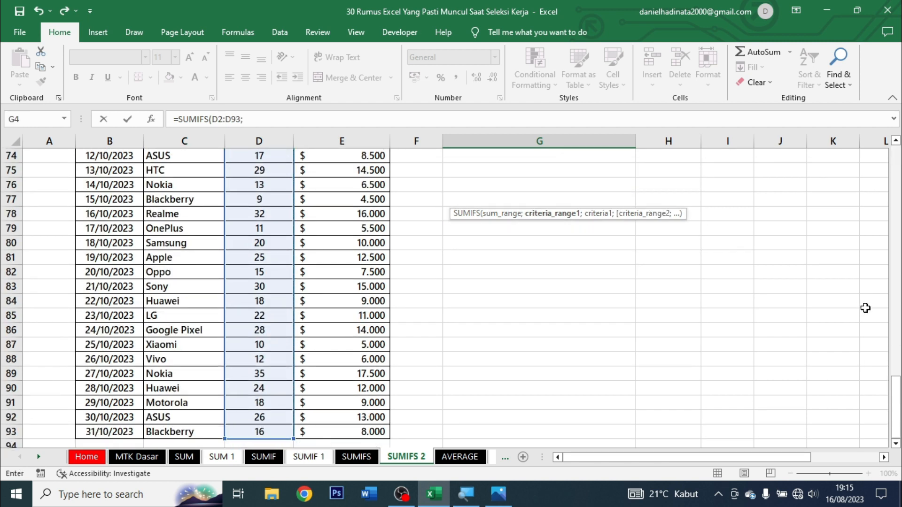
- Add the Merek cells C2:C93 with the criteria "Samsung" as the first condition of the G4 SUMIFS formula
{"action": "left_click_drag", "start_coordinate": [896, 413], "coordinate": [895, 155]}
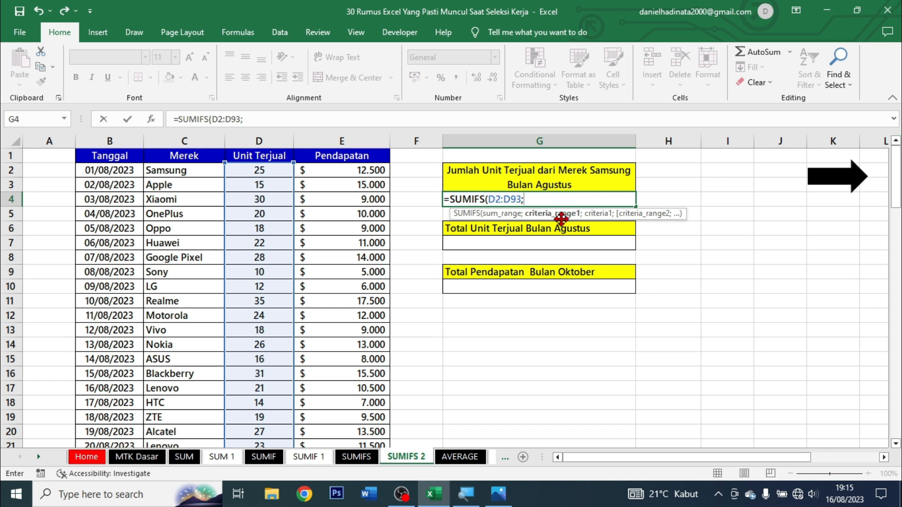
{"action": "left_click", "coordinate": [164, 176]}
{"action": "key", "text": "ctrl+shift+Down"}
{"action": "type", "text": ";"}
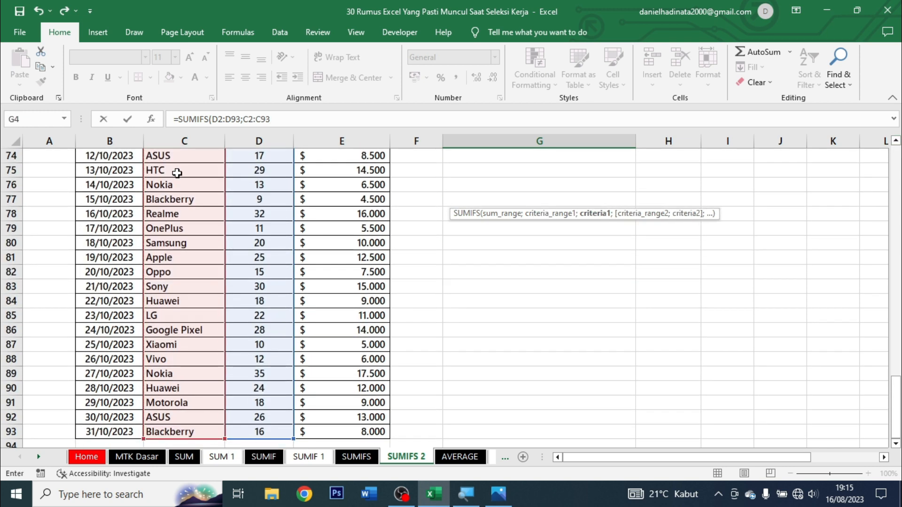
{"action": "left_click_drag", "start_coordinate": [896, 400], "coordinate": [898, 157]}
{"action": "type", "text": "\"S"}
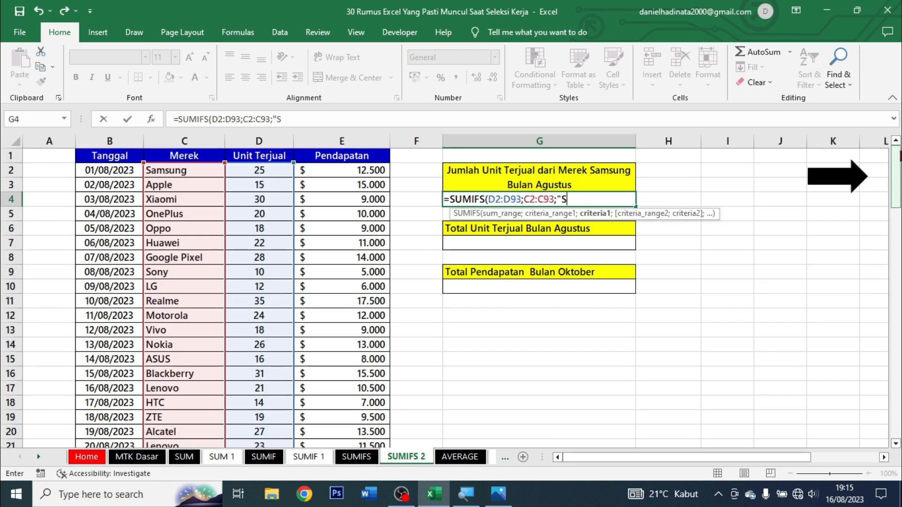
{"action": "type", "text": "amsung\""}
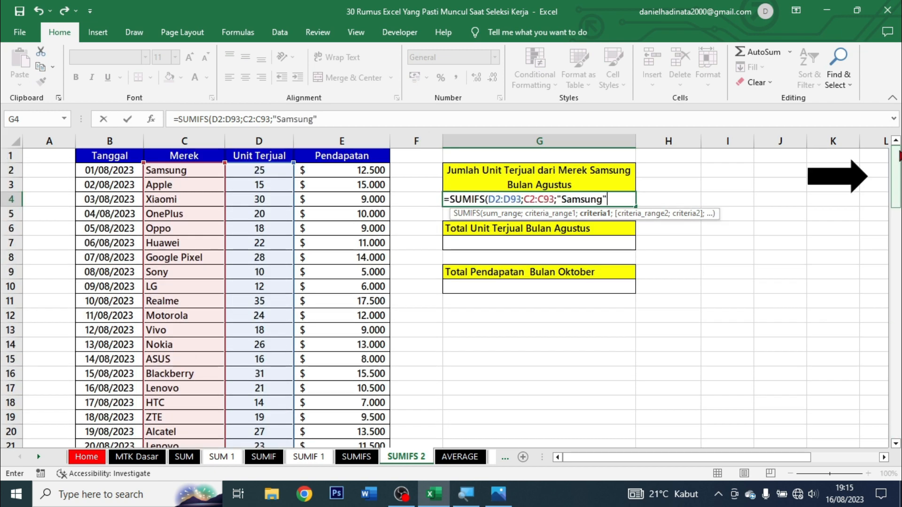
{"action": "type", "text": ";"}
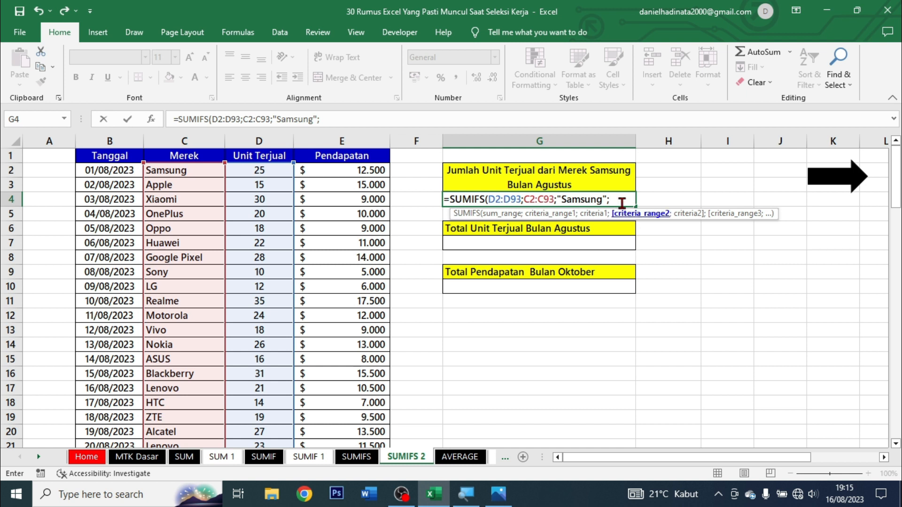
- Add the Tanggal cells B2:B93 with the criteria ">=01/08/2023" as the second condition of the G4 formula
{"action": "left_click", "coordinate": [120, 166]}
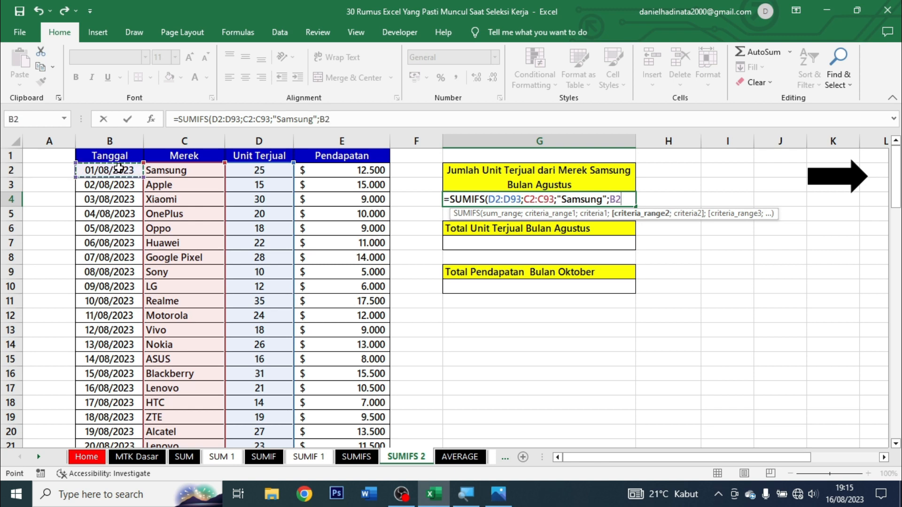
{"action": "key", "text": "ctrl+shift+Down"}
{"action": "type", "text": ";"}
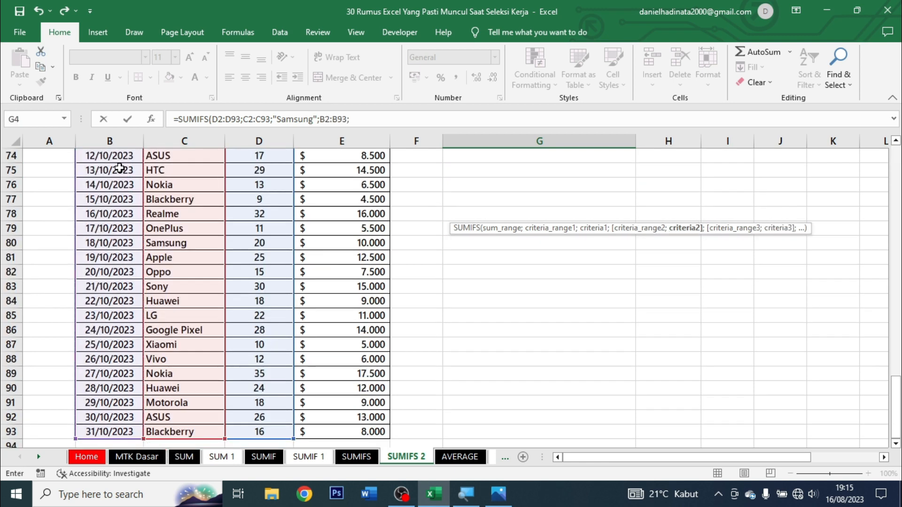
{"action": "scroll", "coordinate": [844, 302], "scroll_direction": "up", "scroll_amount": 10}
{"action": "scroll", "coordinate": [845, 301], "scroll_direction": "up", "scroll_amount": 1}
{"action": "left_click_drag", "start_coordinate": [896, 303], "coordinate": [895, 176]}
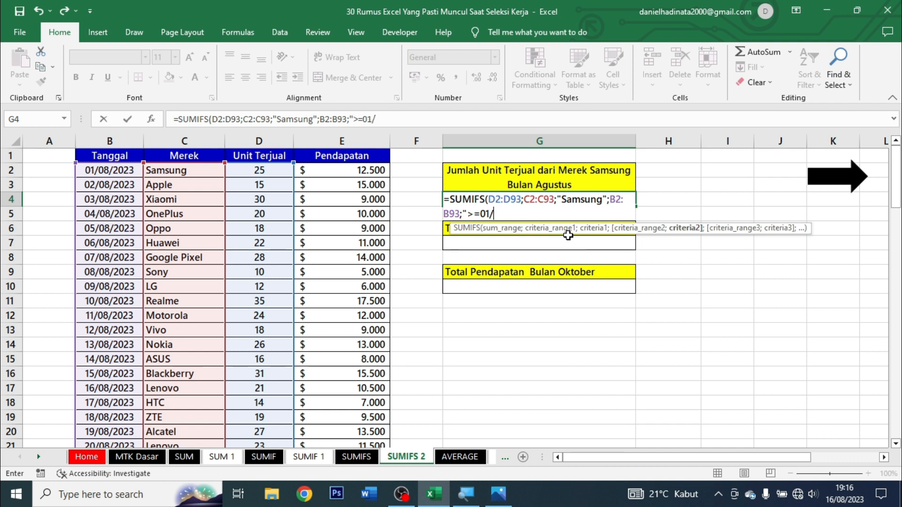
{"action": "type", "text": "08/20"}
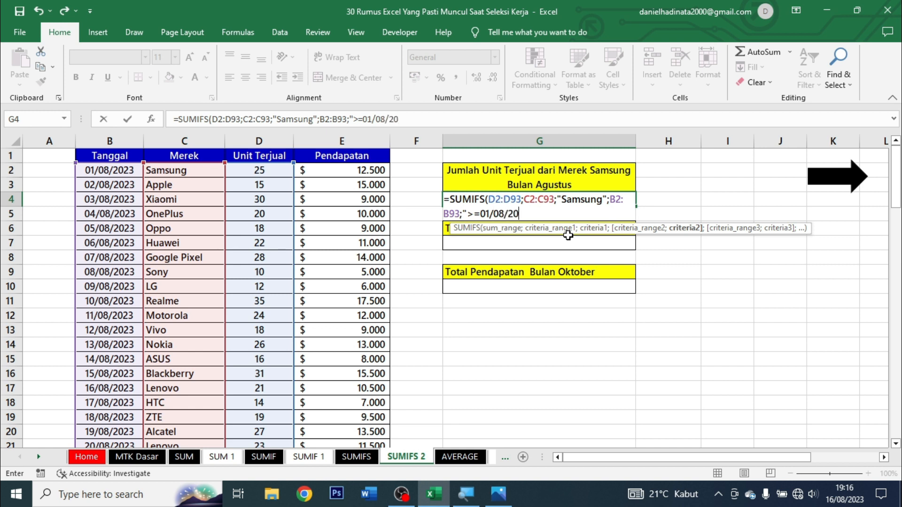
{"action": "type", "text": "23\";"}
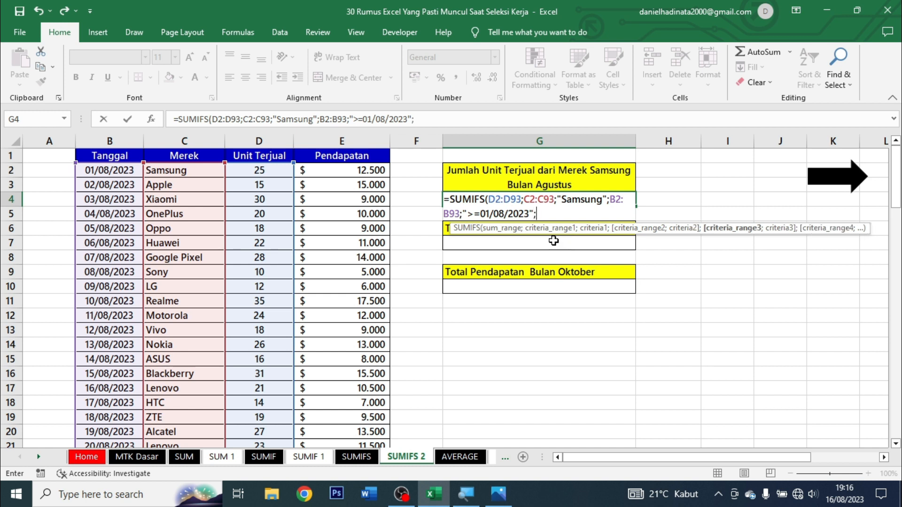
- Complete the G4 formula with the Tanggal cells B2:B93 again and the criteria "<=31/08/2023"
{"action": "left_click", "coordinate": [131, 170]}
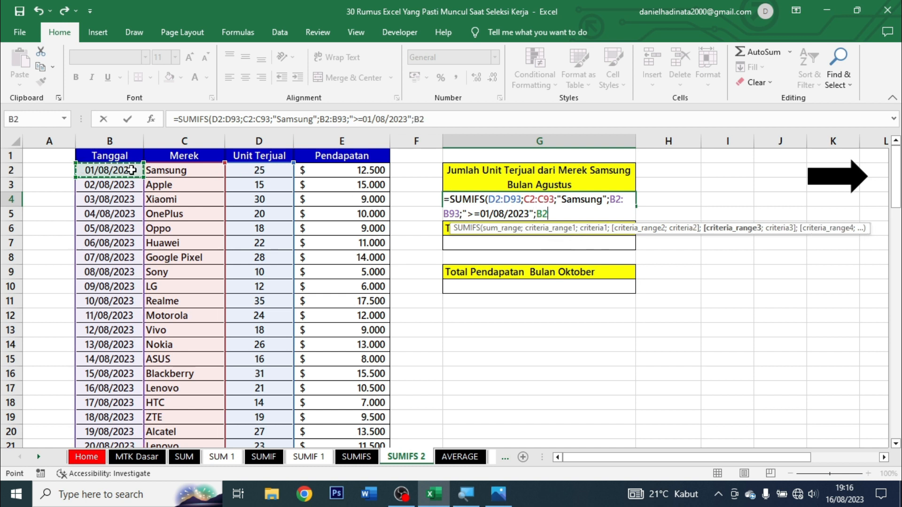
{"action": "key", "text": "ctrl+shift+Down"}
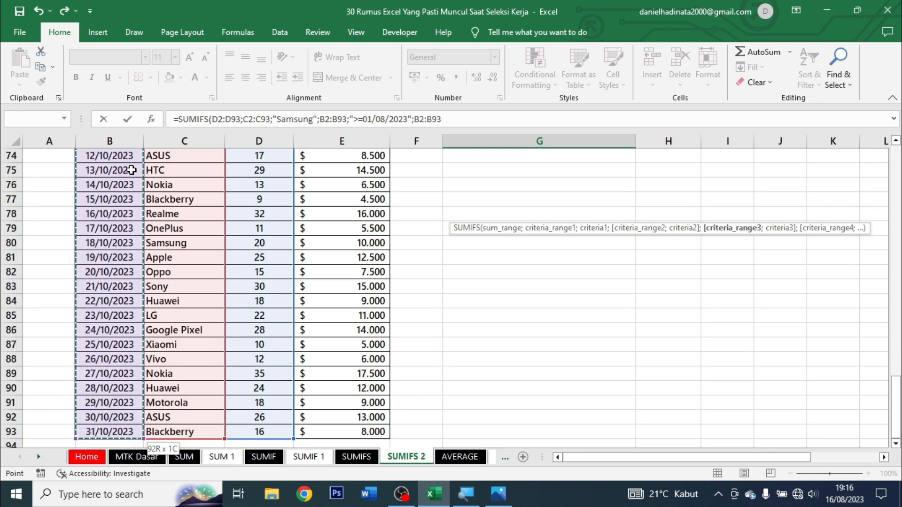
{"action": "type", "text": ";"}
{"action": "left_click_drag", "start_coordinate": [896, 407], "coordinate": [896, 169]}
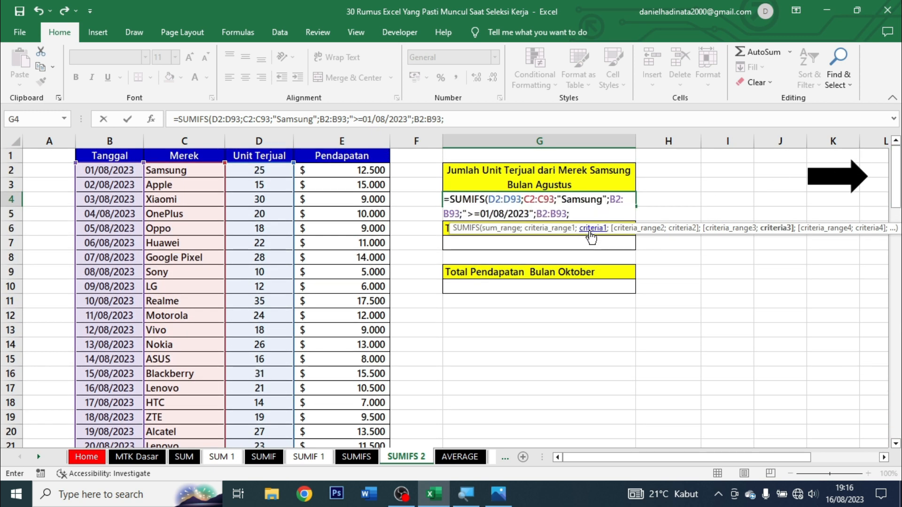
{"action": "type", "text": "\"<=31"}
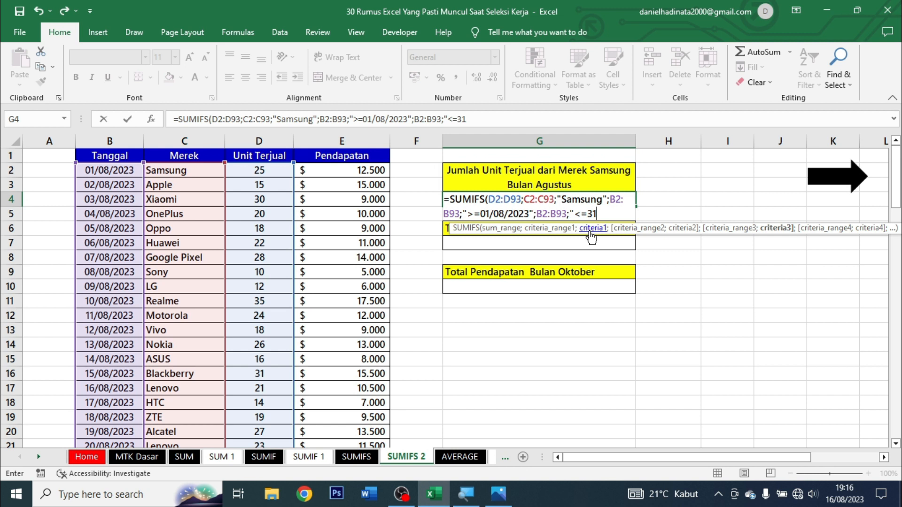
{"action": "type", "text": "/08/2023"}
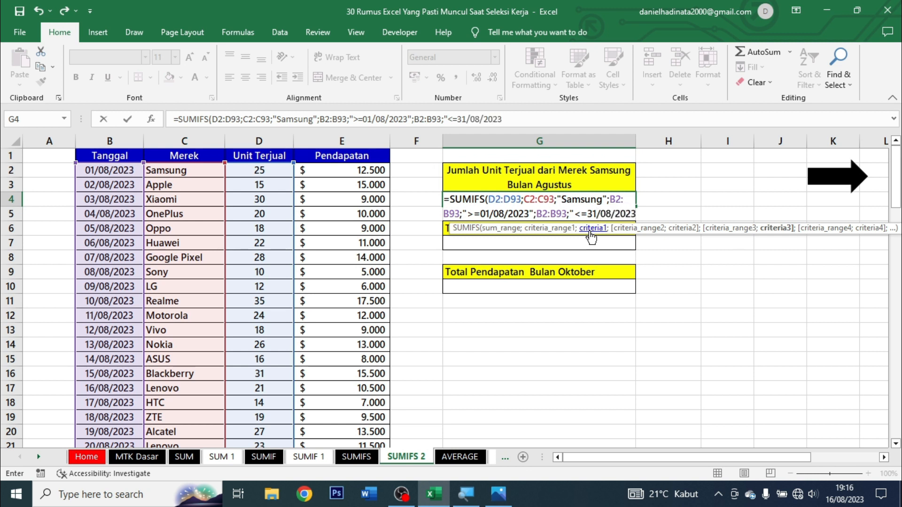
{"action": "type", "text": "\""}
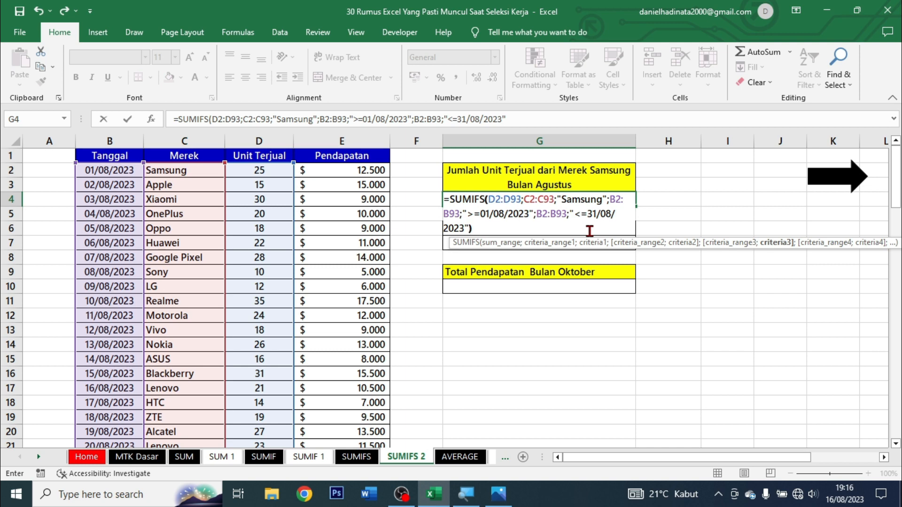
{"action": "type", "text": ")"}
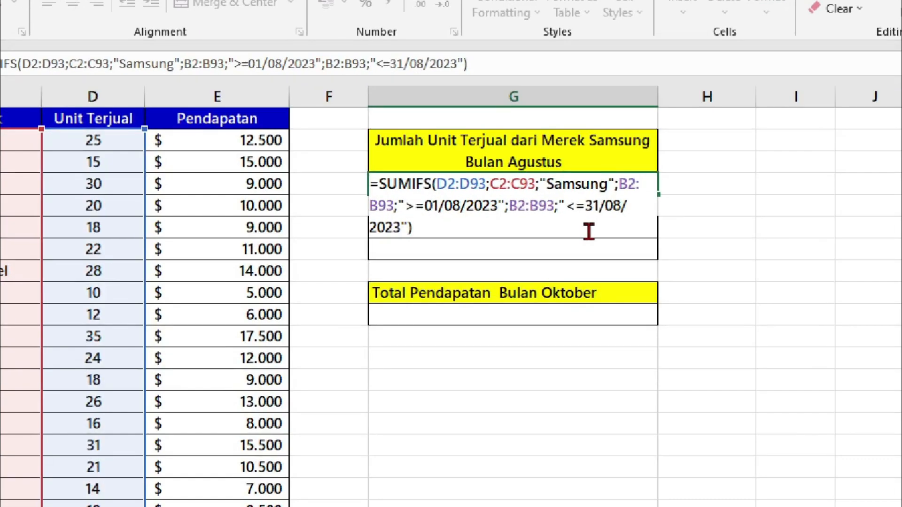
{"action": "key", "text": "ctrl+Return"}
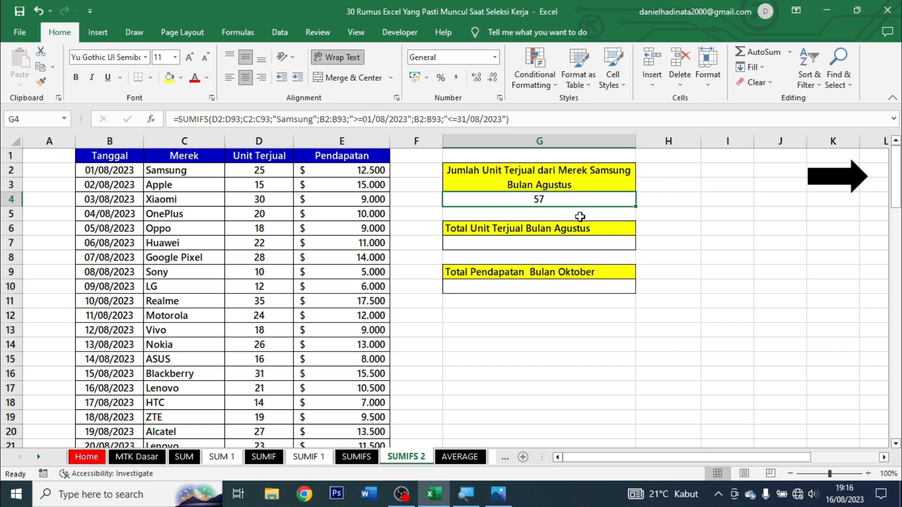
- Review the G4 formula, and start a SUMIFS formula in G7 with the Unit Terjual cells D2:D93 as the sum range
{"action": "left_click", "coordinate": [591, 241]}
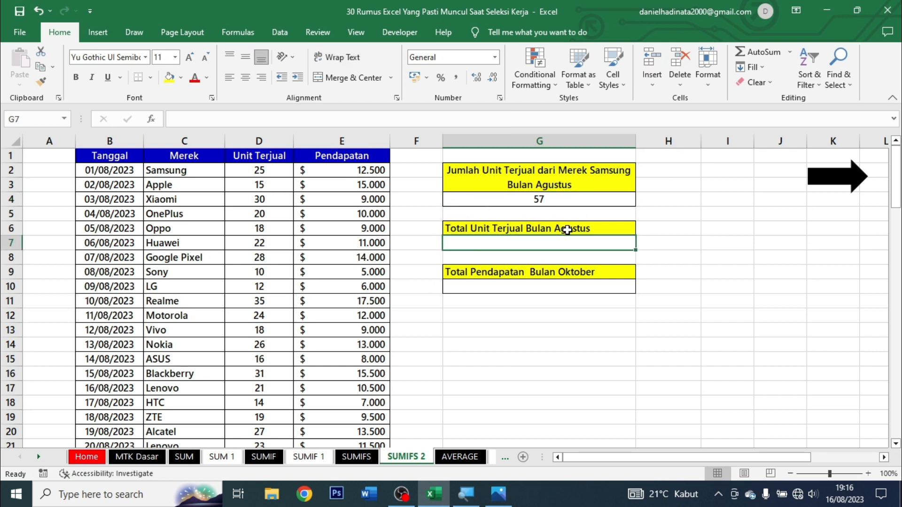
{"action": "left_click", "coordinate": [559, 200]}
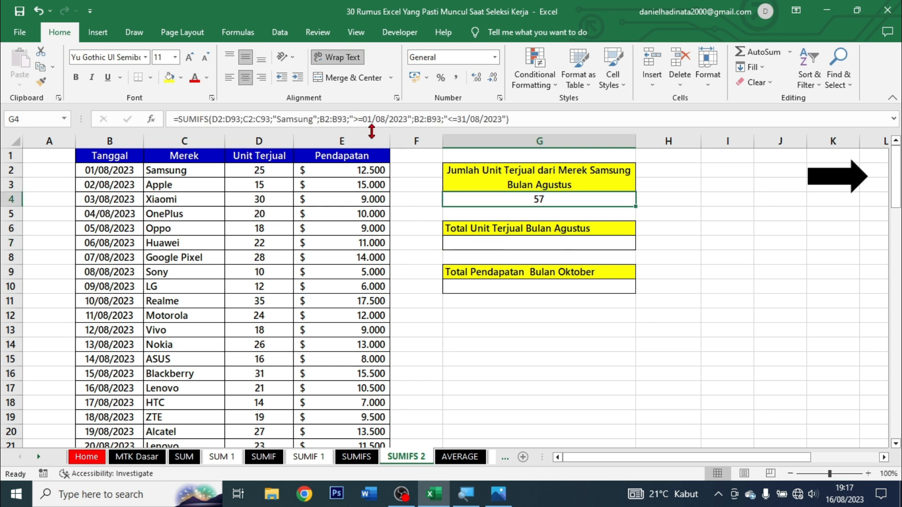
{"action": "left_click", "coordinate": [579, 244]}
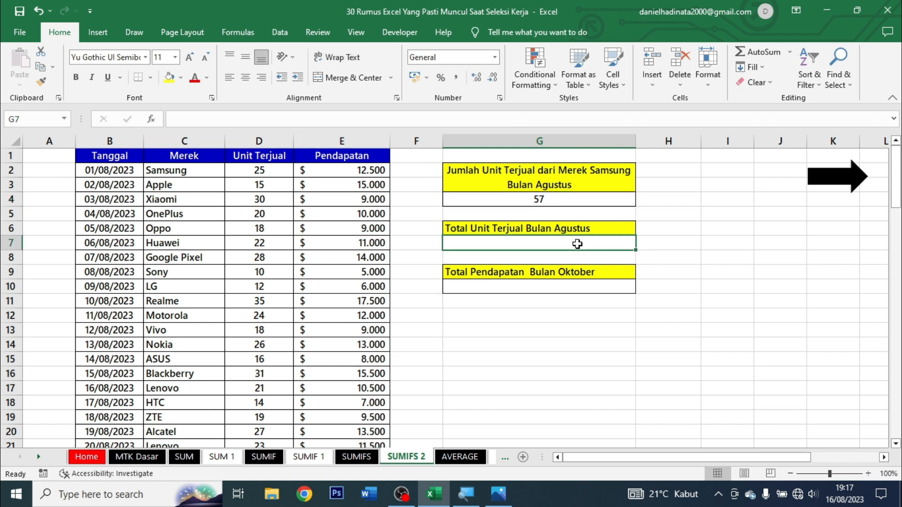
{"action": "type", "text": "=sumifs"}
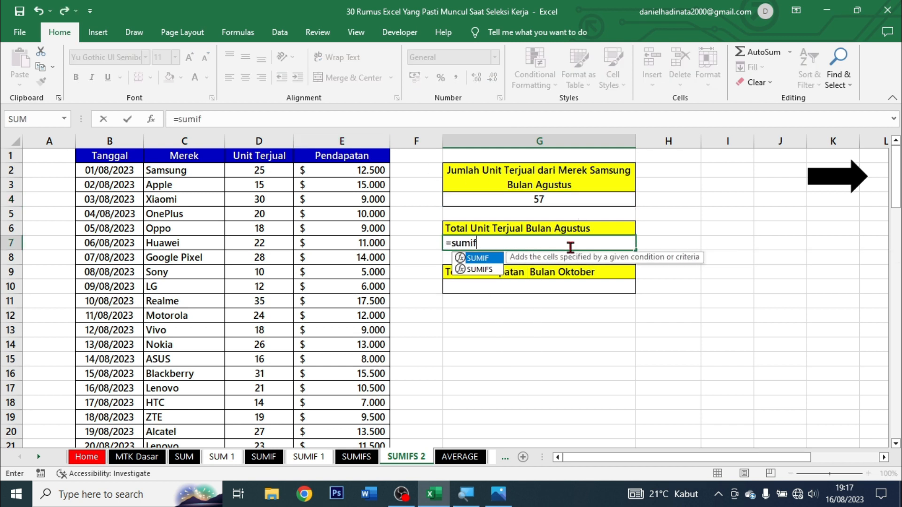
{"action": "key", "text": "Tab"}
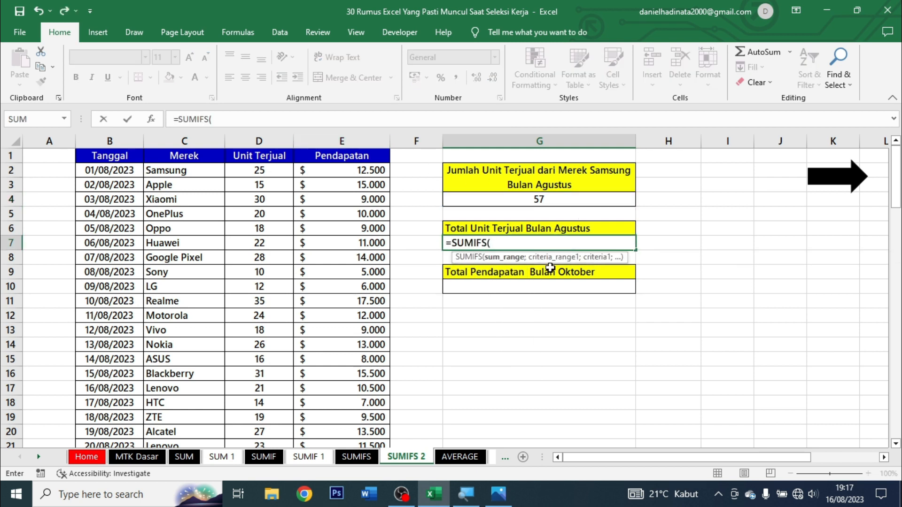
{"action": "left_click", "coordinate": [266, 168]}
{"action": "key", "text": "ctrl+shift+Down"}
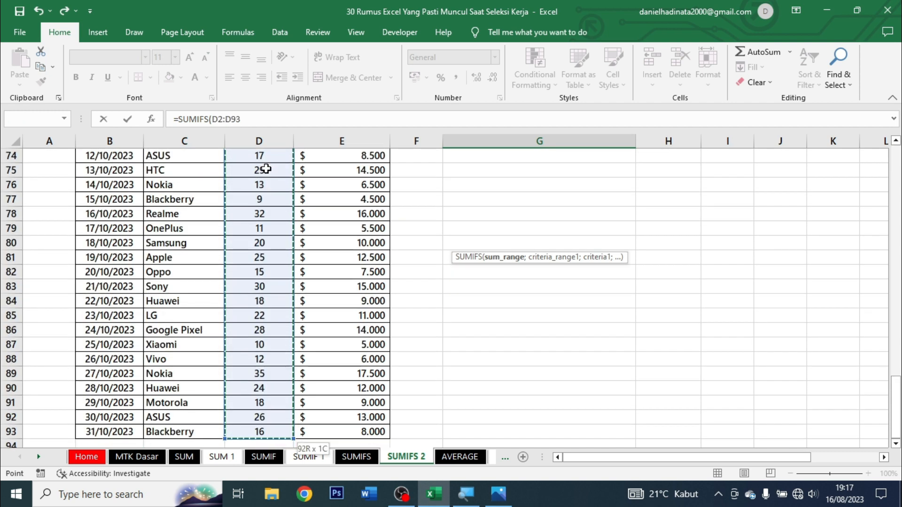
{"action": "type", "text": ";"}
{"action": "left_click_drag", "start_coordinate": [883, 377], "coordinate": [883, 151]}
{"action": "scroll", "coordinate": [375, 185], "scroll_direction": "up", "scroll_amount": 1}
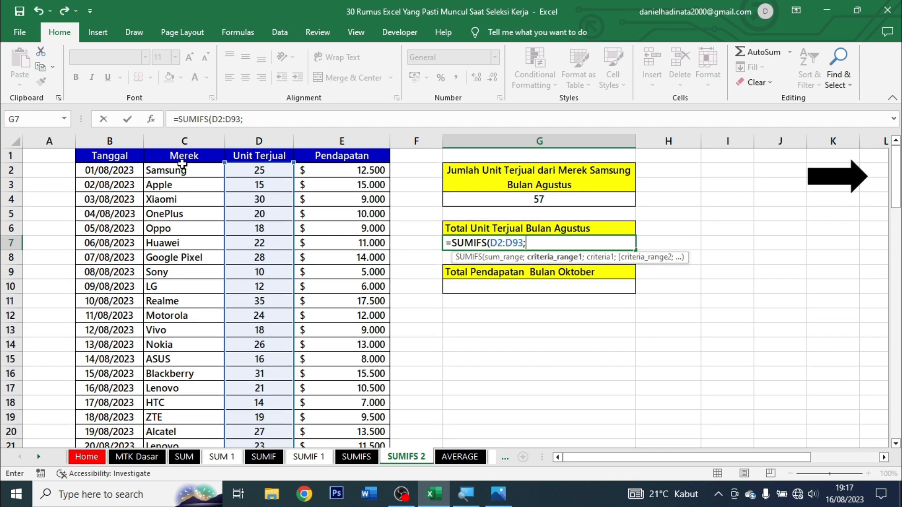
- Add the Tanggal cells B2:B93 with the criteria ">=01/08/2023" as the first condition of the G7 formula
{"action": "left_click", "coordinate": [137, 169]}
{"action": "key", "text": "ctrl+shift+Down"}
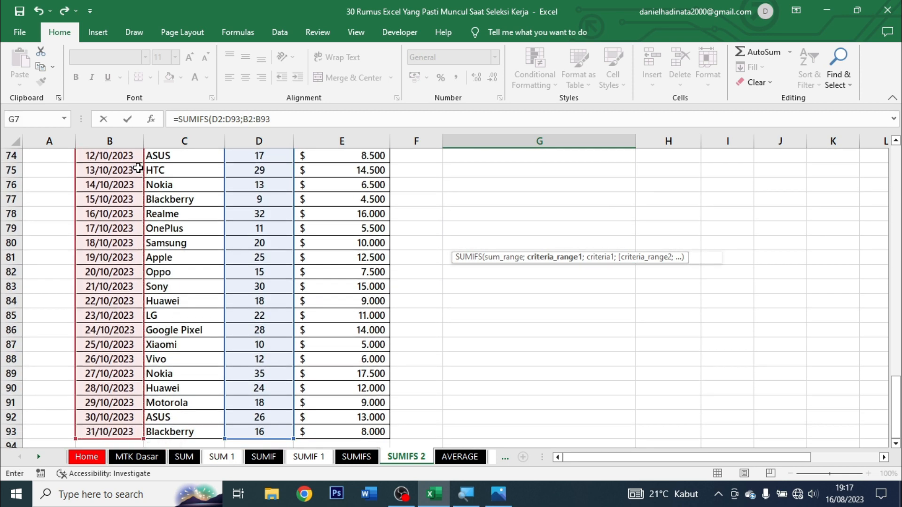
{"action": "type", "text": ";"}
{"action": "scroll", "coordinate": [878, 370], "scroll_direction": "up", "scroll_amount": 4}
{"action": "scroll", "coordinate": [877, 370], "scroll_direction": "up", "scroll_amount": 20}
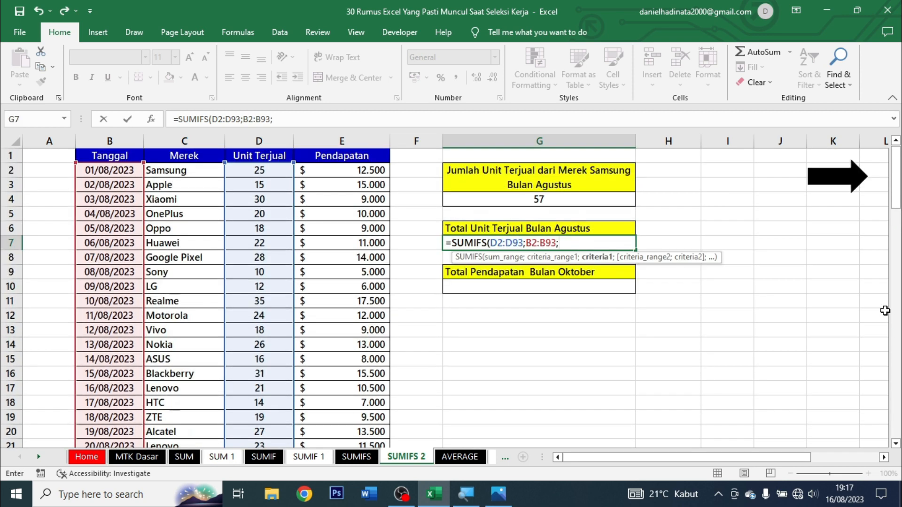
{"action": "type", "text": "\">=01"}
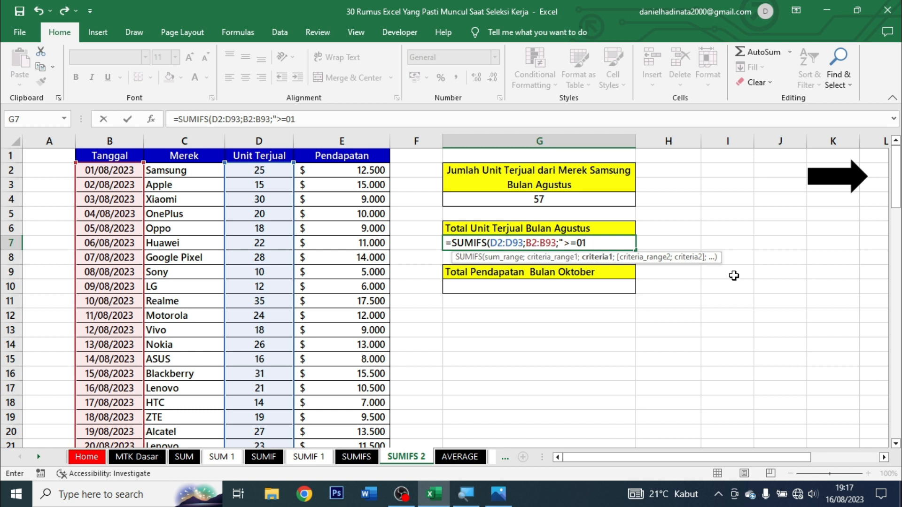
{"action": "type", "text": "/08/2023"}
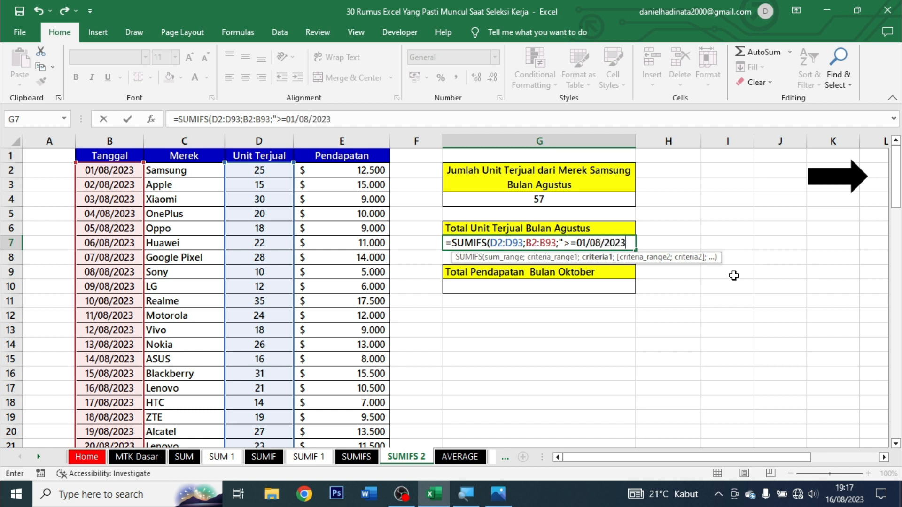
{"action": "type", "text": "\";"}
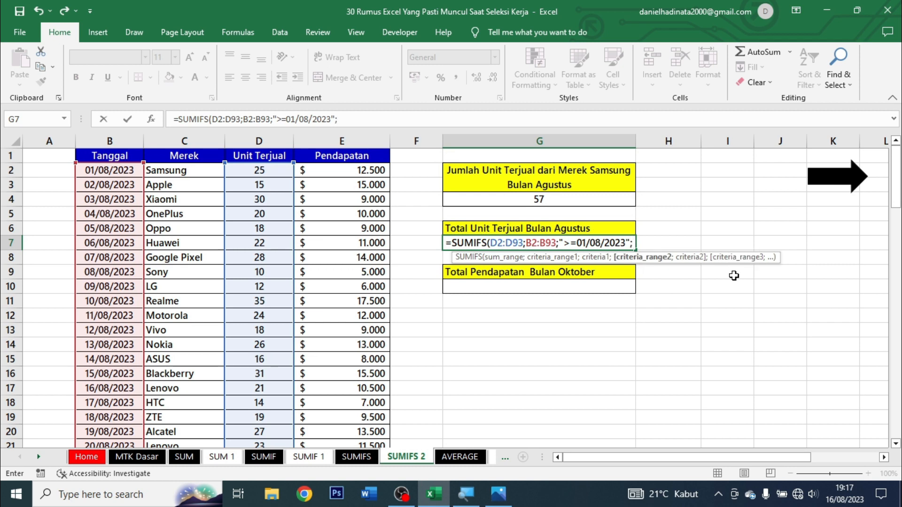
- Complete the G7 formula with a second condition on the Tanggal cells B2:B93, using the criteria "<=31/08/2023"
{"action": "left_click", "coordinate": [107, 172]}
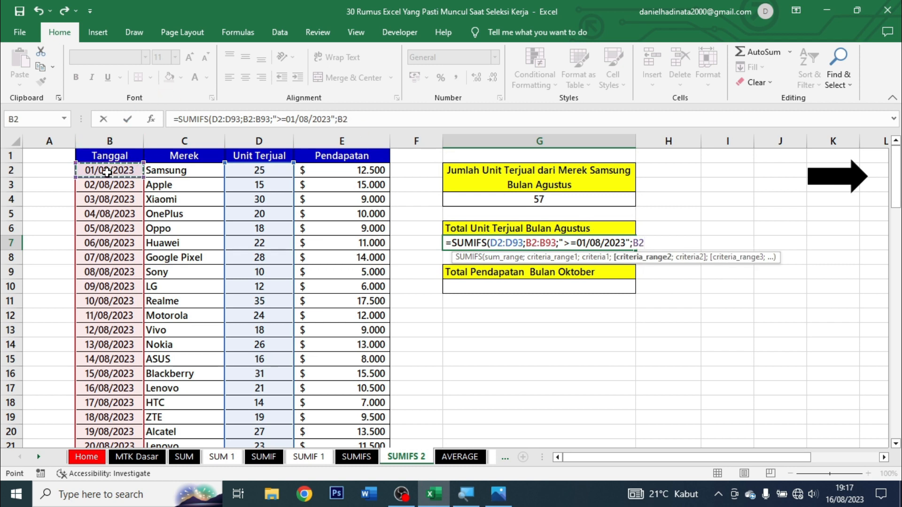
{"action": "key", "text": "ctrl+shift+Down"}
{"action": "type", "text": ";"}
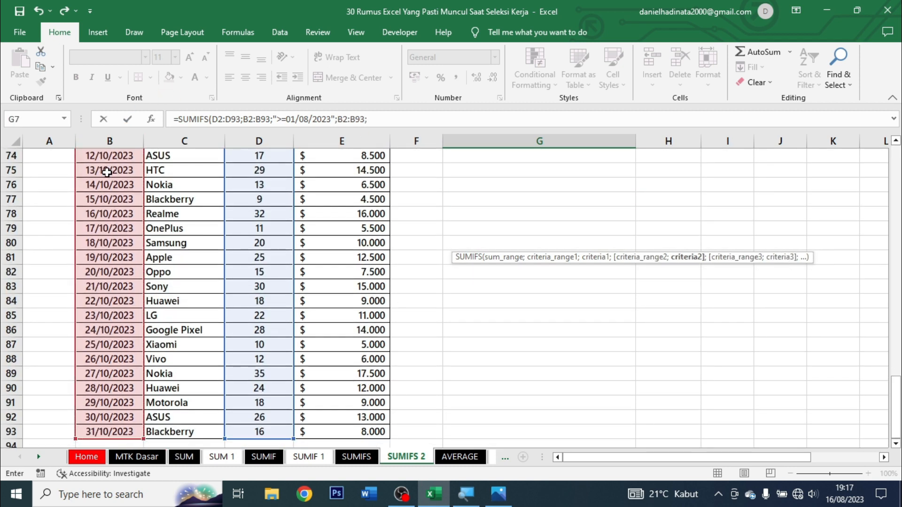
{"action": "scroll", "coordinate": [831, 324], "scroll_direction": "up", "scroll_amount": 20}
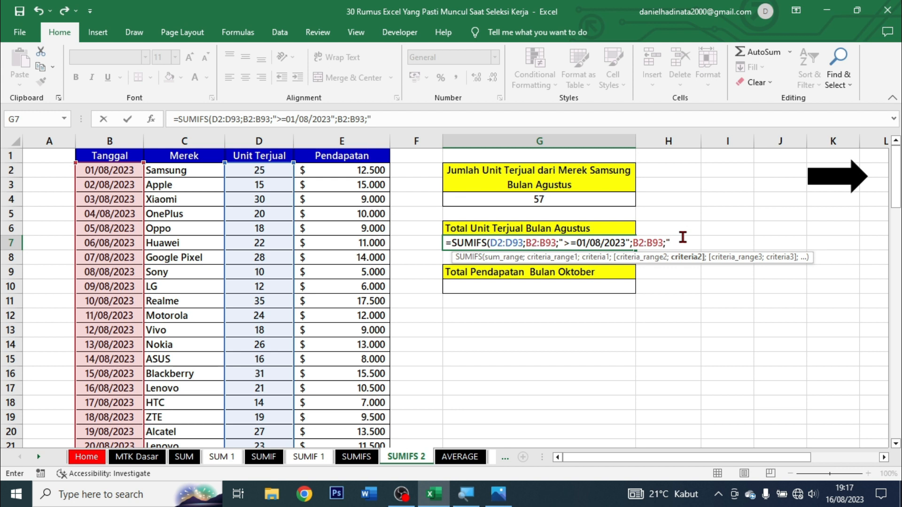
{"action": "type", "text": "31/08/2023"}
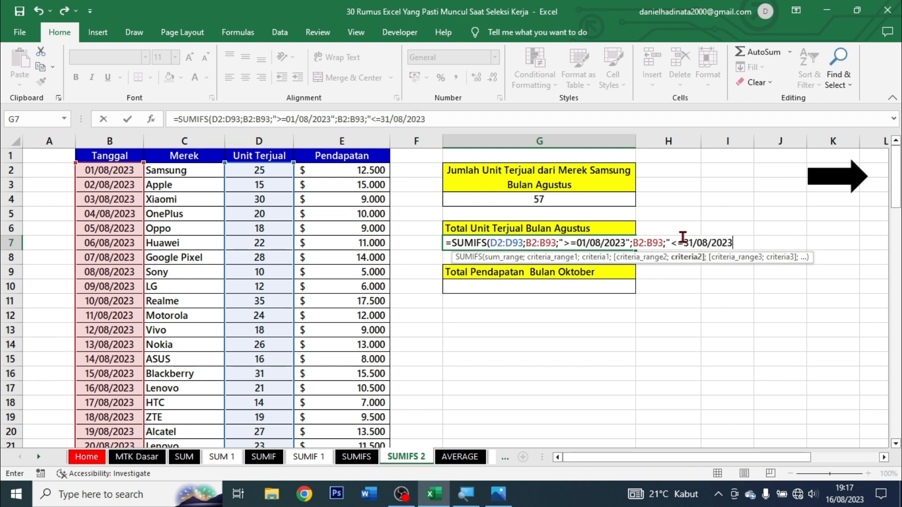
{"action": "type", "text": "\")"}
{"action": "key", "text": "ctrl+Return"}
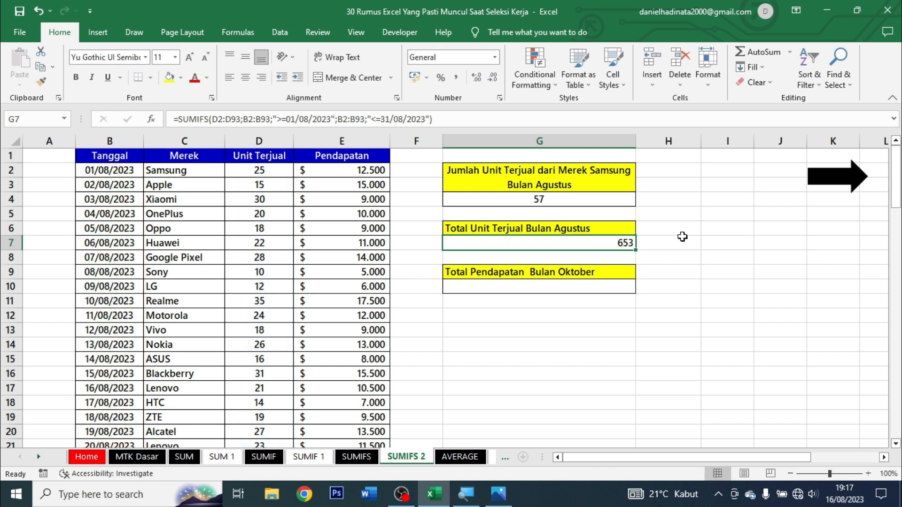
- Center the total in cell G7
{"action": "left_click", "coordinate": [245, 77]}
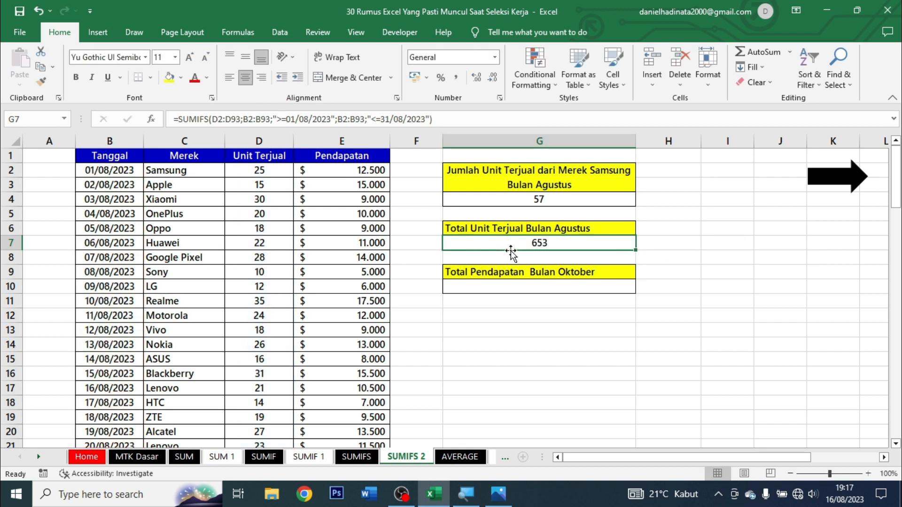
- Review the Total Pendapatan Bulan Oktober question in G9:G10 against the completed August totals in G4 and G7
{"action": "left_click", "coordinate": [536, 288]}
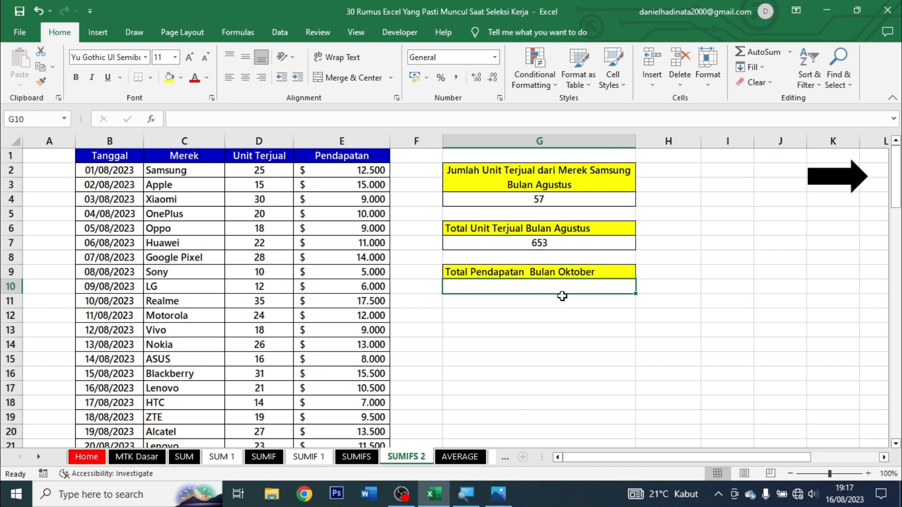
{"action": "left_click", "coordinate": [570, 246]}
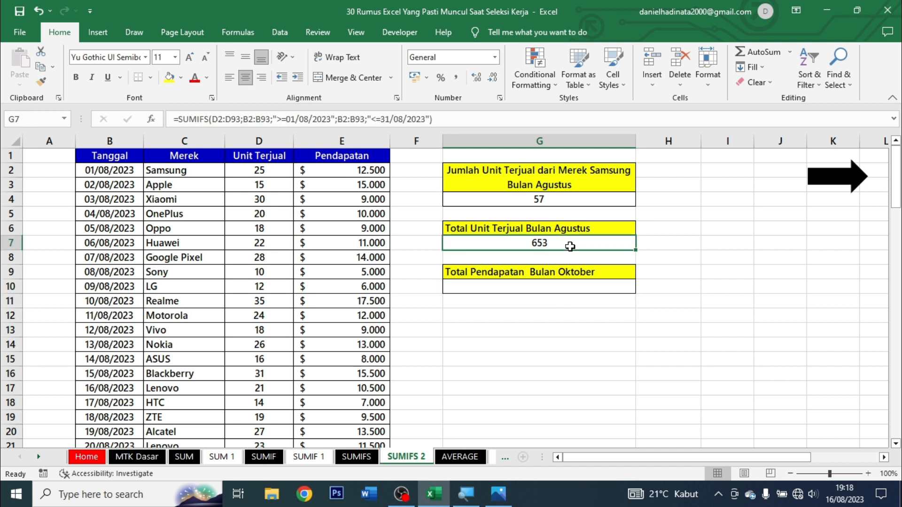
{"action": "left_click", "coordinate": [574, 287]}
{"action": "left_click", "coordinate": [576, 248]}
{"action": "left_click", "coordinate": [562, 287]}
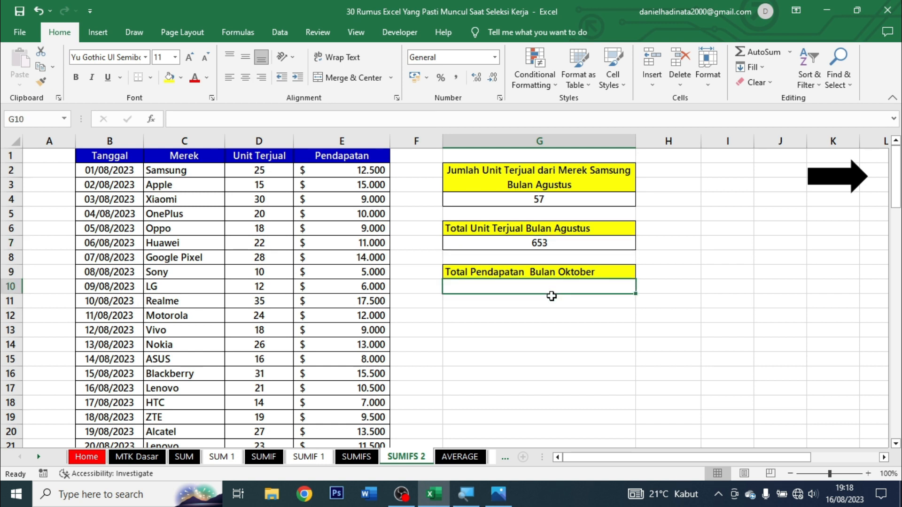
{"action": "left_click_drag", "start_coordinate": [574, 275], "coordinate": [576, 285]}
{"action": "left_click", "coordinate": [576, 286]}
{"action": "left_click", "coordinate": [569, 271]}
{"action": "left_click", "coordinate": [566, 288]}
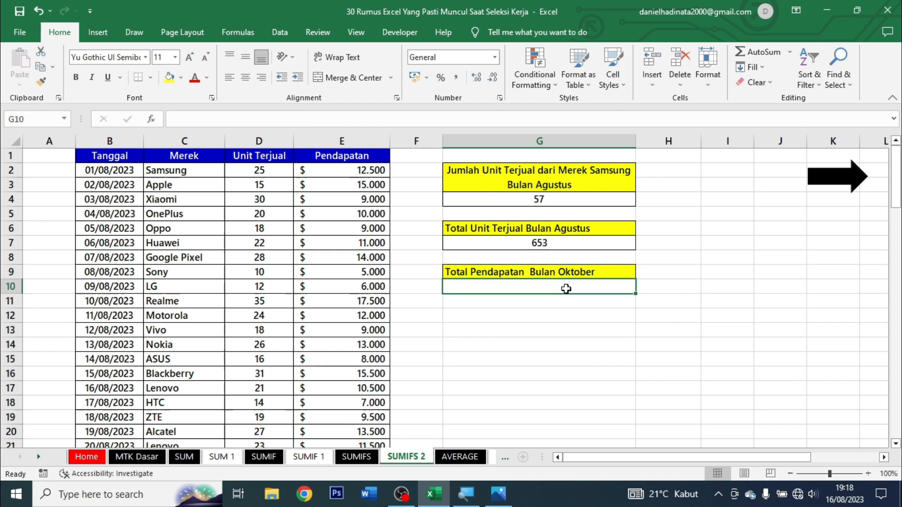
{"action": "left_click", "coordinate": [576, 245]}
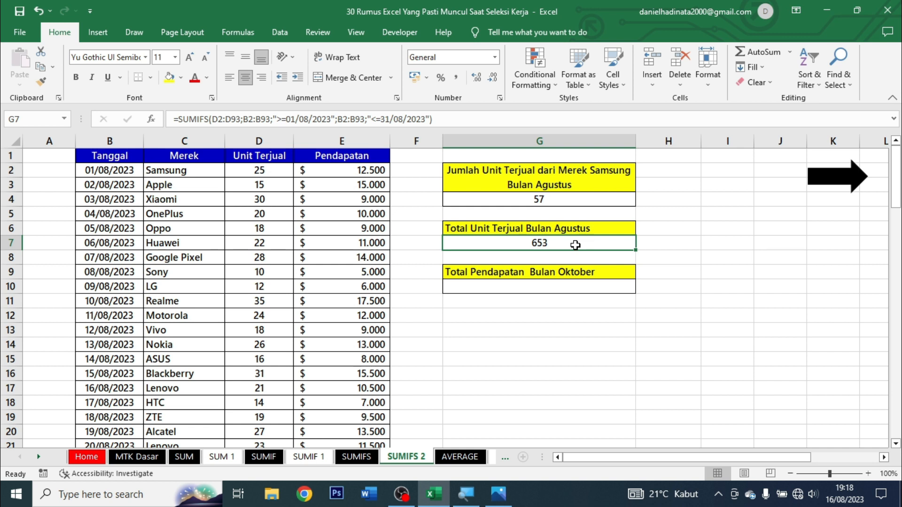
{"action": "left_click_drag", "start_coordinate": [594, 197], "coordinate": [593, 234]}
{"action": "left_click", "coordinate": [583, 285]}
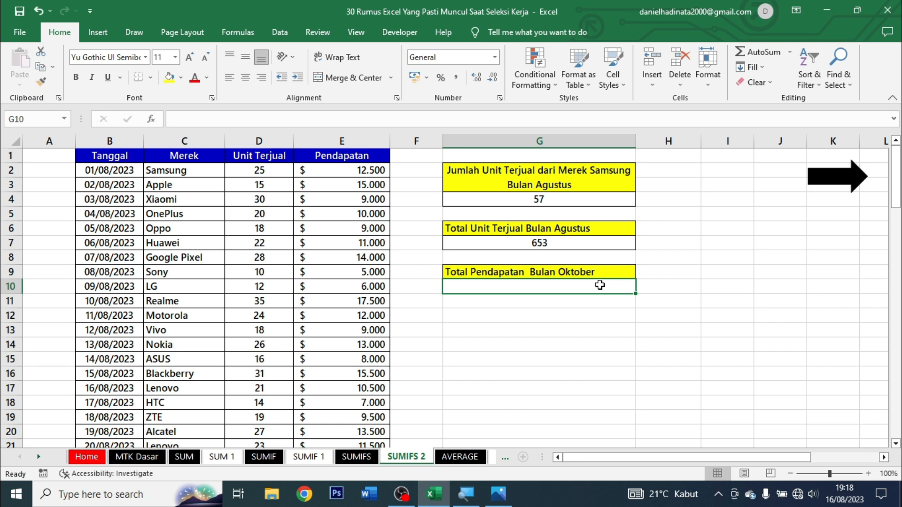
- Go to the AVERAGE sheet and review the Laptop row with its Januari and Februari values
{"action": "left_click", "coordinate": [847, 183]}
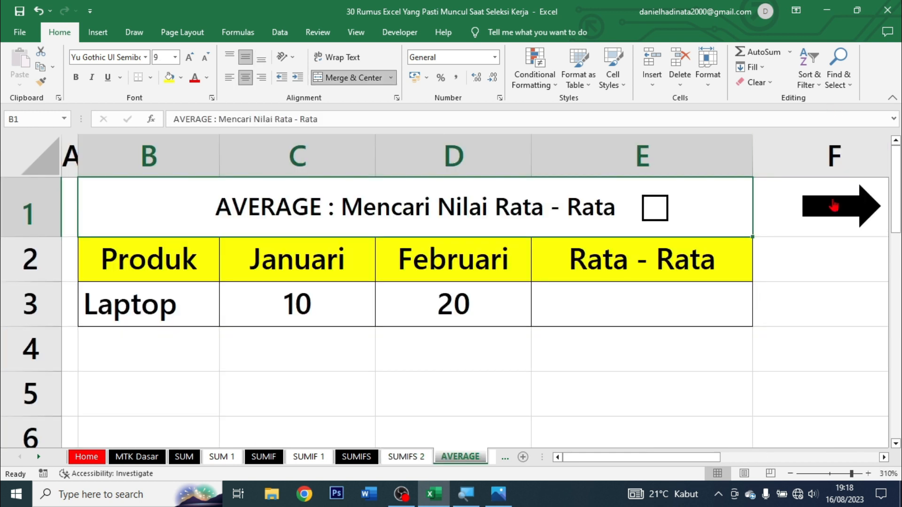
{"action": "left_click", "coordinate": [678, 304]}
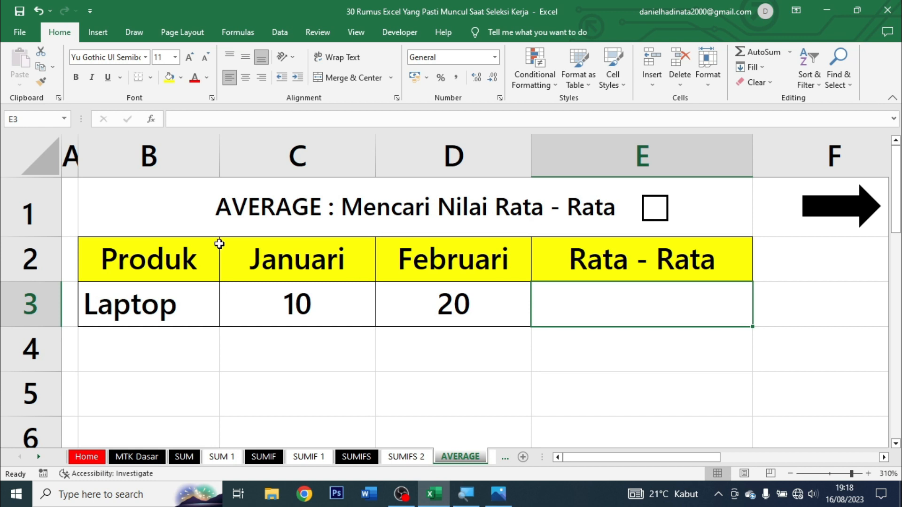
{"action": "left_click_drag", "start_coordinate": [214, 264], "coordinate": [192, 305]}
{"action": "left_click_drag", "start_coordinate": [296, 302], "coordinate": [426, 295]}
- Enter =AVERAGE(C3:D3) in the Laptop row's Rata - Rata cell E3 and center the result
{"action": "left_click", "coordinate": [620, 315]}
{"action": "type", "text": "=average"}
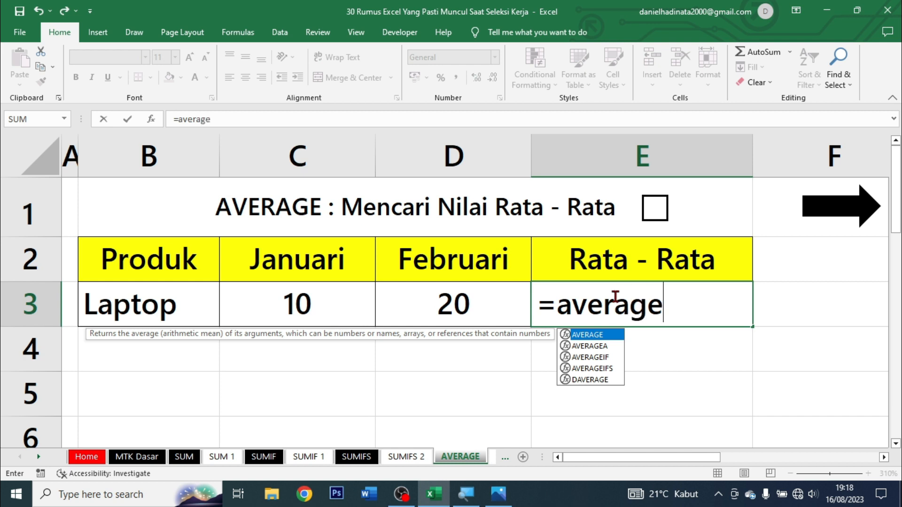
{"action": "key", "text": "Tab"}
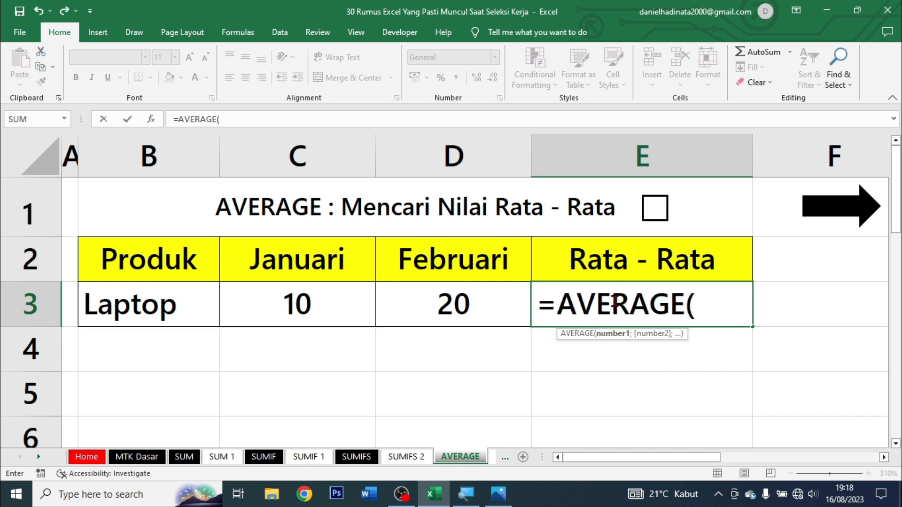
{"action": "left_click_drag", "start_coordinate": [326, 305], "coordinate": [395, 305]}
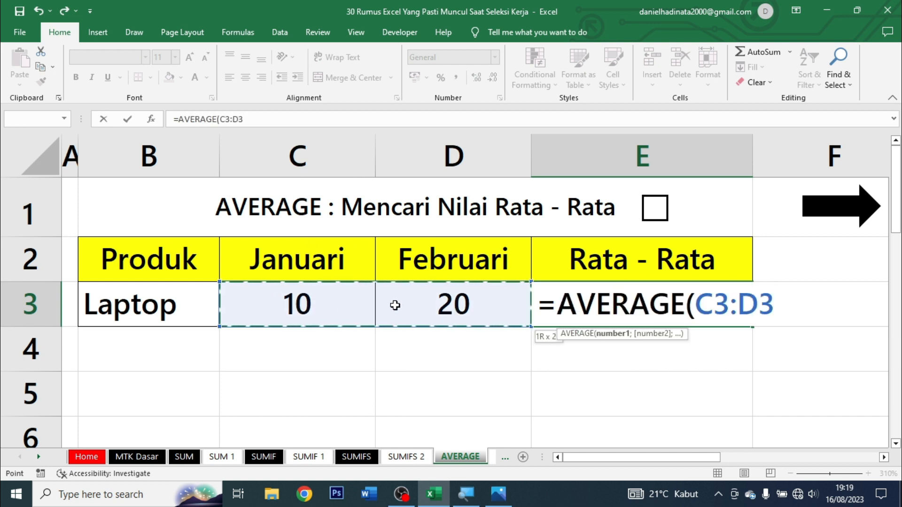
{"action": "type", "text": ")"}
{"action": "key", "text": "ctrl+Return"}
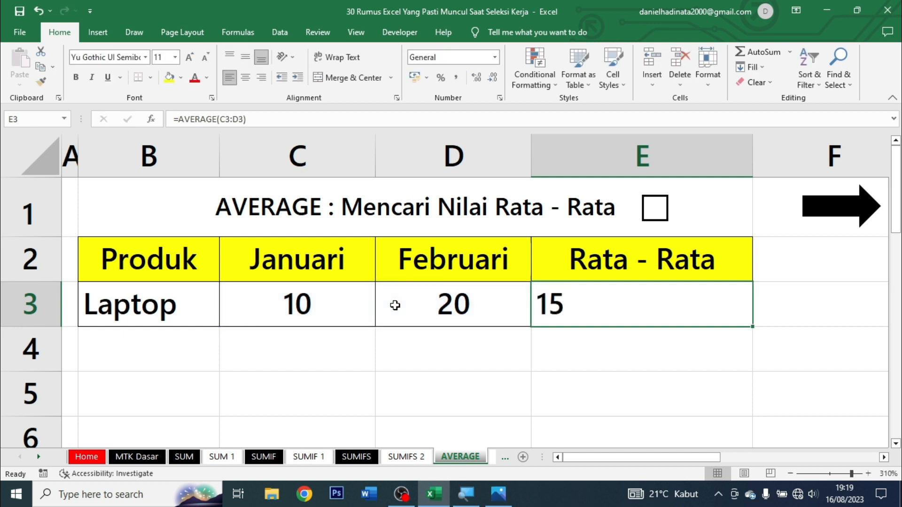
{"action": "left_click", "coordinate": [245, 77]}
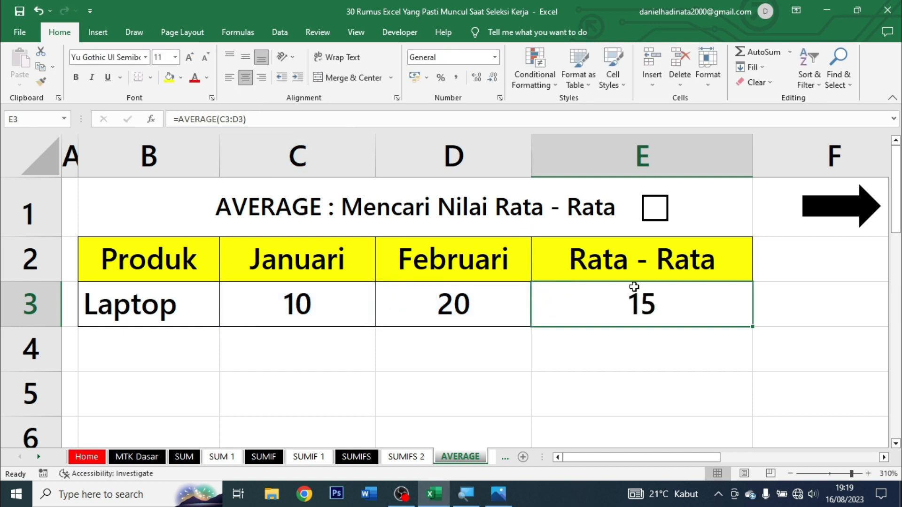
- Tick the AVERAGE exercise's checkbox and go to the AVERAGE 2 case study sheet
{"action": "left_click", "coordinate": [661, 212]}
{"action": "left_click", "coordinate": [838, 217]}
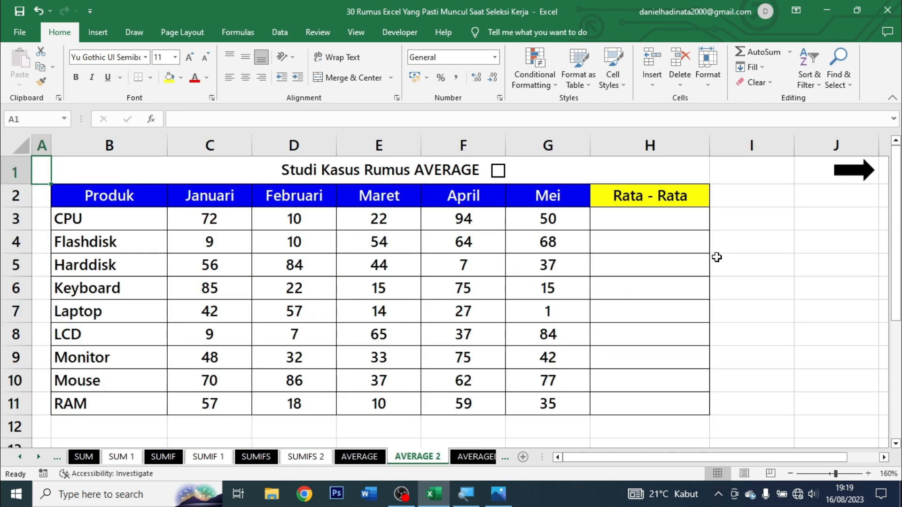
- Enter =AVERAGE(C3:G3) in the CPU row's Rata - Rata cell H3 and center the result
{"action": "left_click", "coordinate": [647, 225]}
{"action": "type", "text": "=average"}
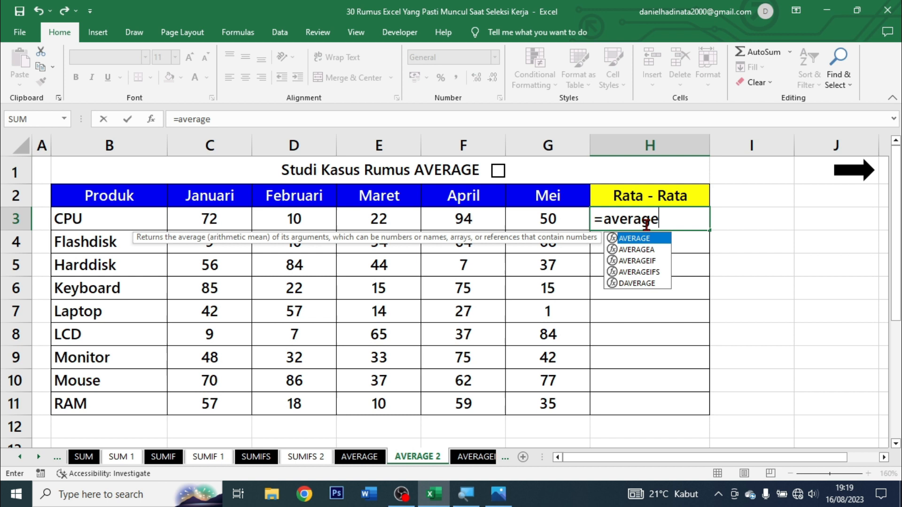
{"action": "key", "text": "Tab"}
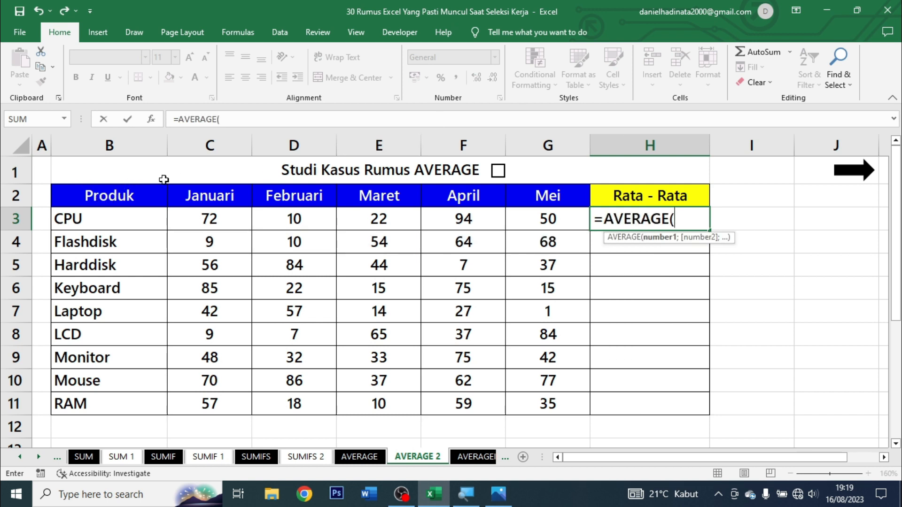
{"action": "left_click", "coordinate": [182, 219]}
{"action": "left_click_drag", "start_coordinate": [183, 219], "coordinate": [541, 223]}
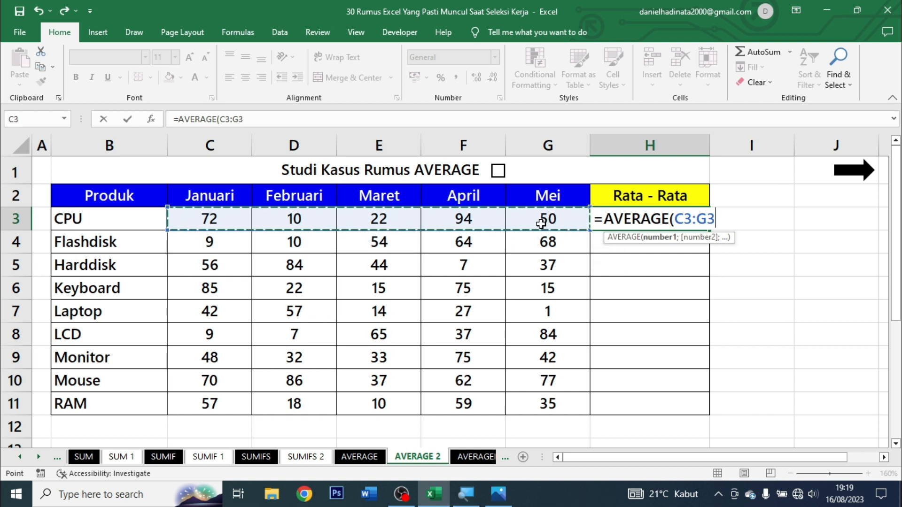
{"action": "type", "text": ")"}
{"action": "key", "text": "ctrl+Return"}
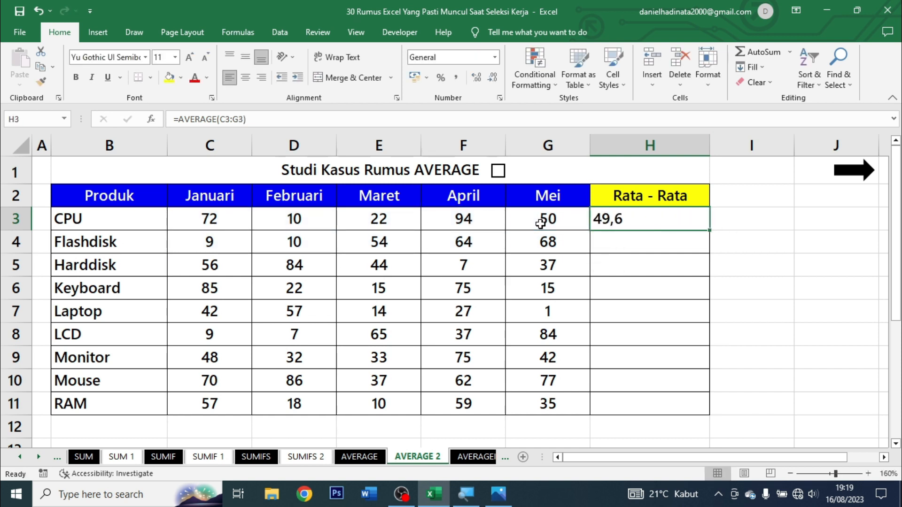
{"action": "left_click", "coordinate": [245, 77]}
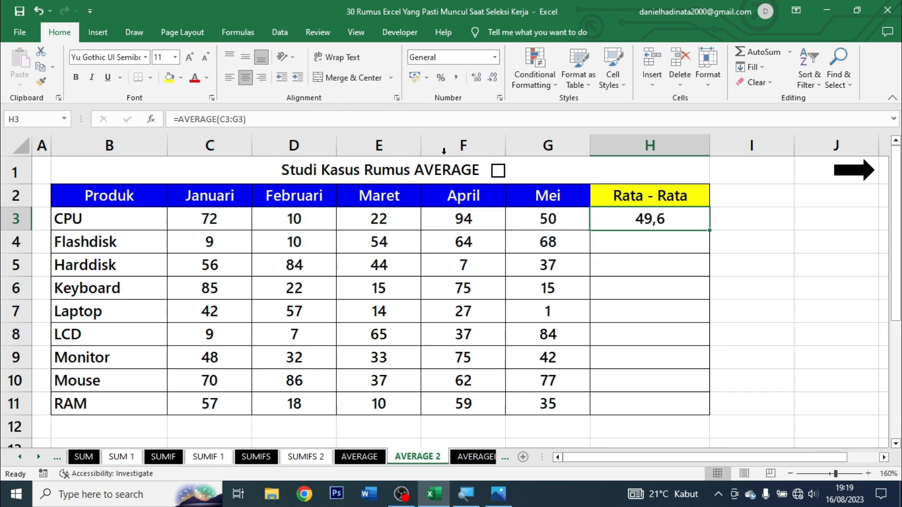
- Fill the H3 average formula down through H11 for the remaining products, and tick the case study's checkbox
{"action": "left_click", "coordinate": [680, 241]}
{"action": "left_click", "coordinate": [678, 227]}
{"action": "left_click_drag", "start_coordinate": [708, 233], "coordinate": [700, 412]}
{"action": "left_click", "coordinate": [694, 383]}
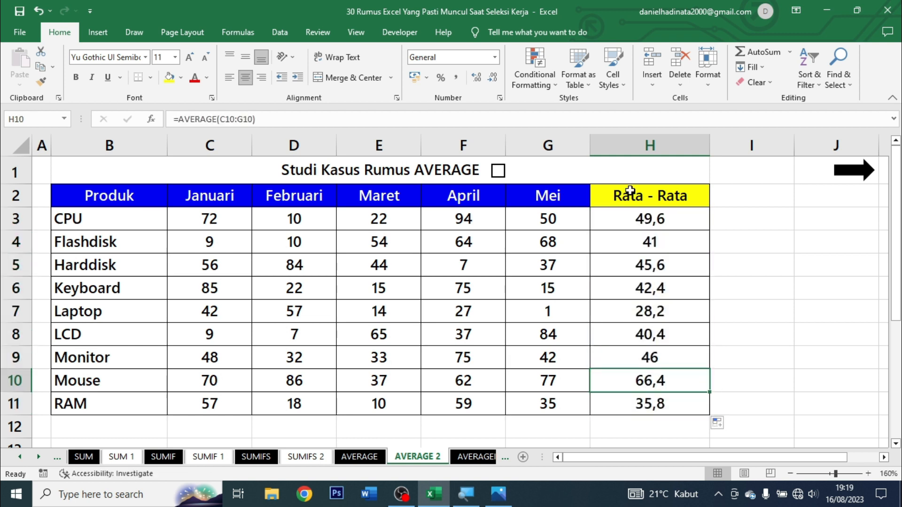
{"action": "left_click_drag", "start_coordinate": [634, 209], "coordinate": [642, 389]}
{"action": "left_click", "coordinate": [651, 228]}
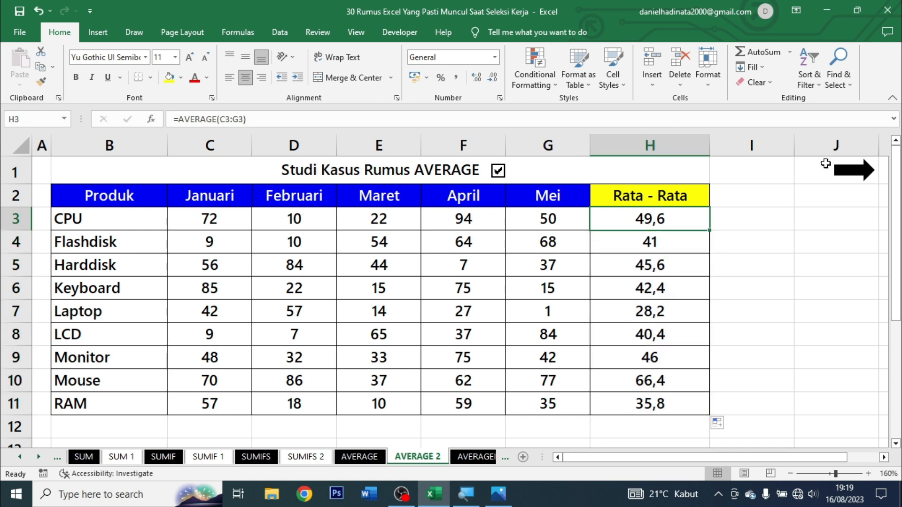
- Go to the AVERAGEIF sheet and review its Produk, Cabang and Penjualan columns
{"action": "left_click", "coordinate": [848, 172]}
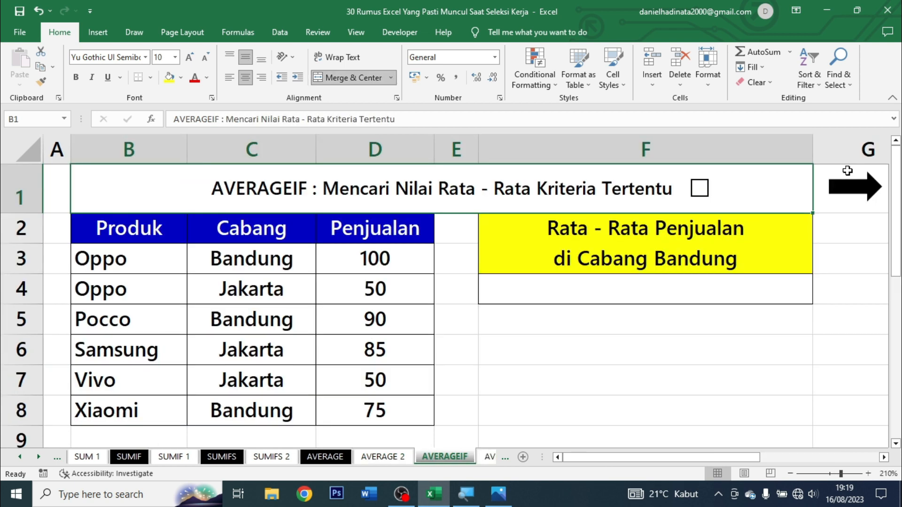
{"action": "left_click", "coordinate": [622, 278]}
{"action": "left_click", "coordinate": [564, 233]}
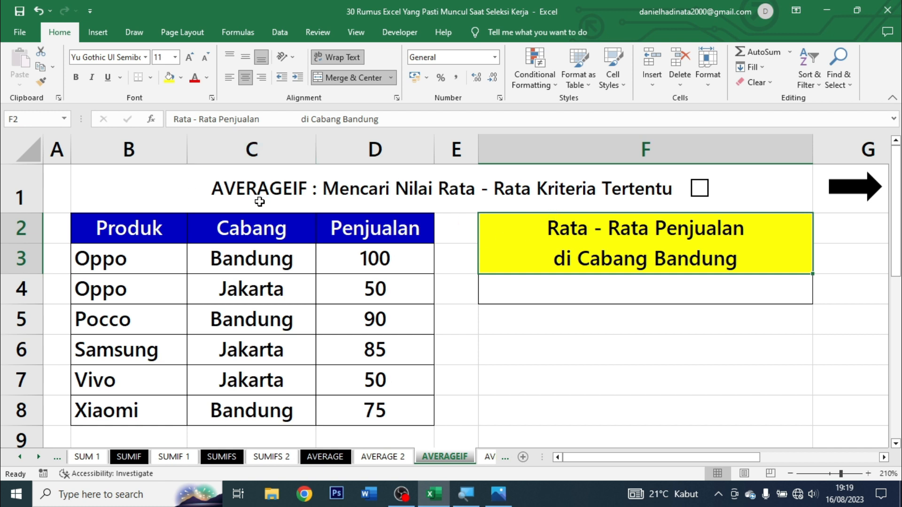
{"action": "left_click", "coordinate": [385, 186]}
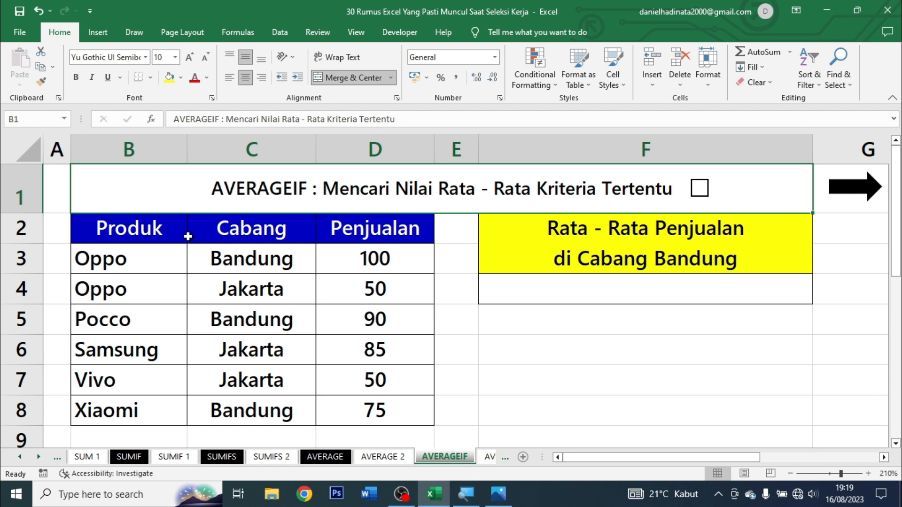
{"action": "left_click_drag", "start_coordinate": [109, 227], "coordinate": [145, 406]}
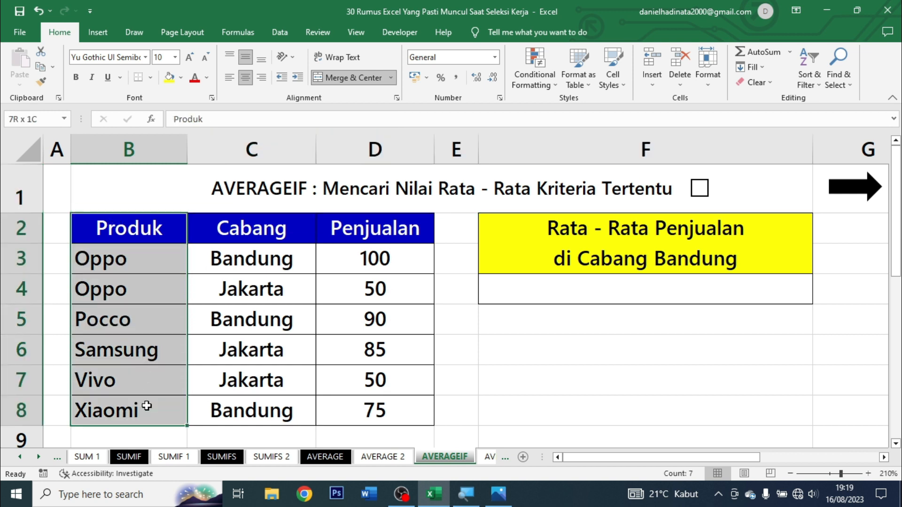
{"action": "left_click_drag", "start_coordinate": [251, 229], "coordinate": [256, 410]}
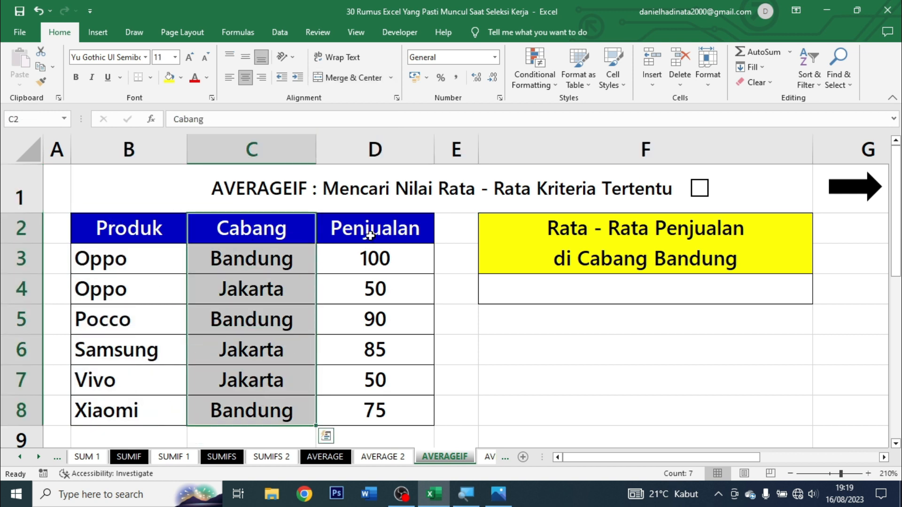
{"action": "left_click_drag", "start_coordinate": [375, 229], "coordinate": [375, 413]}
- Color the word Bandung red in the "Rata - Rata Penjualan di Cabang Bandung" heading
{"action": "left_click", "coordinate": [624, 230]}
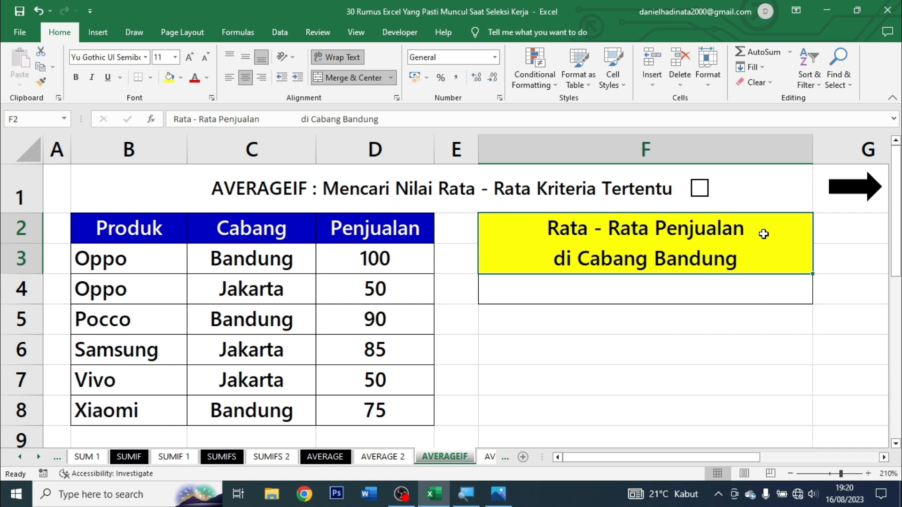
{"action": "double_click", "coordinate": [650, 268]}
{"action": "left_click_drag", "start_coordinate": [653, 258], "coordinate": [755, 260]}
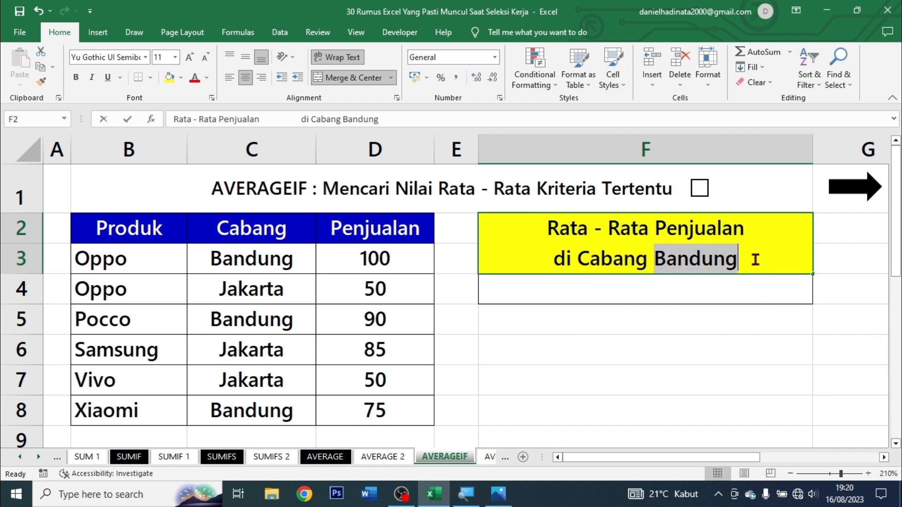
{"action": "left_click", "coordinate": [793, 240]}
- Enter =AVERAGEIF(C3:C8;"Bandung";D3:D8) in F4 under the Bandung branch heading and center the result
{"action": "left_click", "coordinate": [745, 298]}
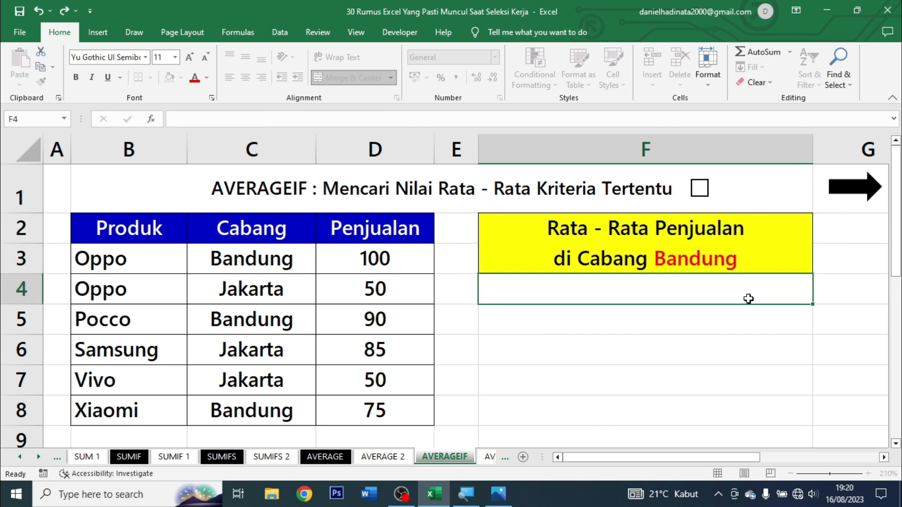
{"action": "type", "text": "="}
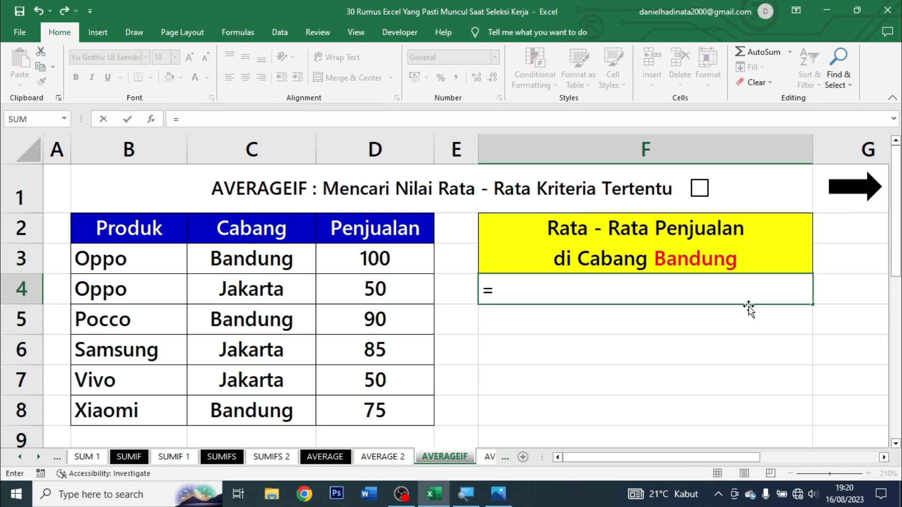
{"action": "type", "text": "averag"}
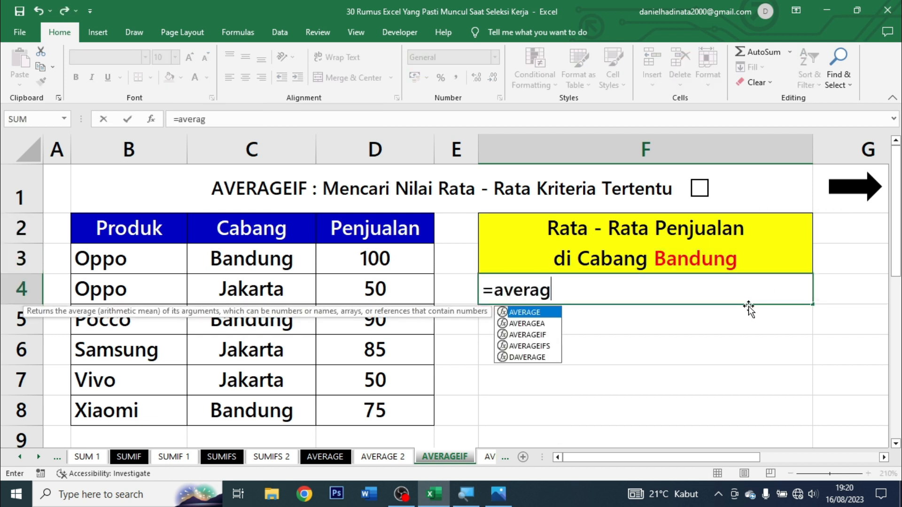
{"action": "type", "text": "eif"}
{"action": "key", "text": "Tab"}
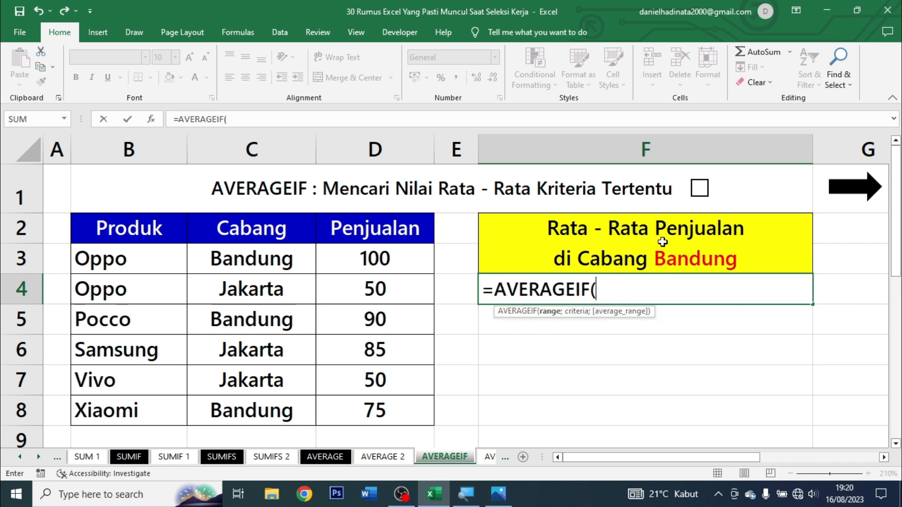
{"action": "left_click_drag", "start_coordinate": [245, 264], "coordinate": [240, 399]}
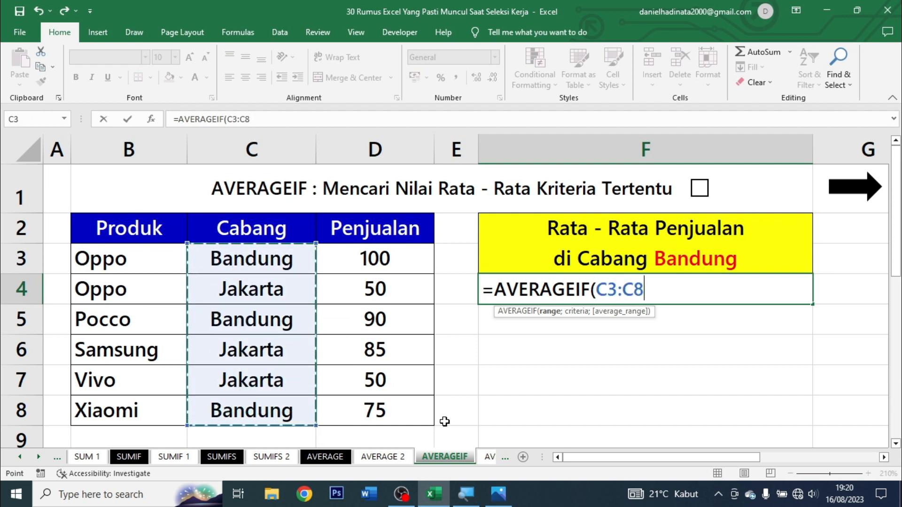
{"action": "type", "text": ";"}
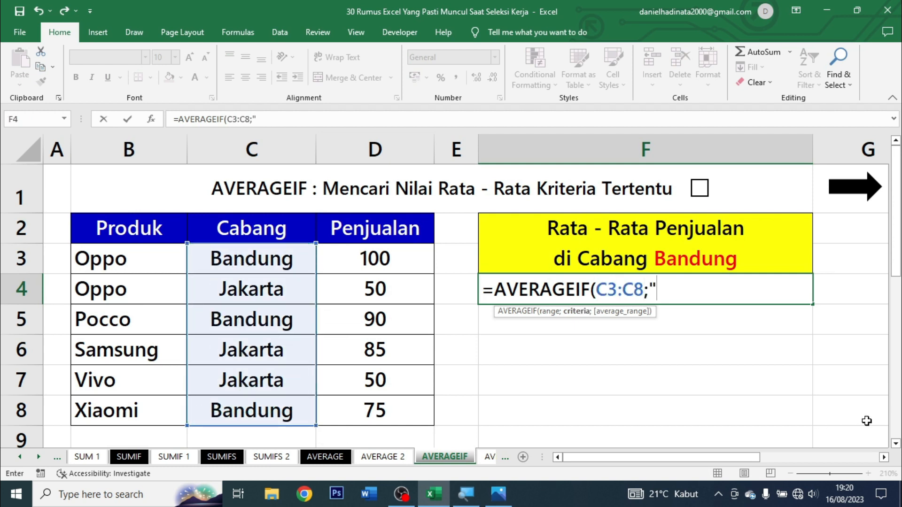
{"action": "type", "text": "\"Bandung"}
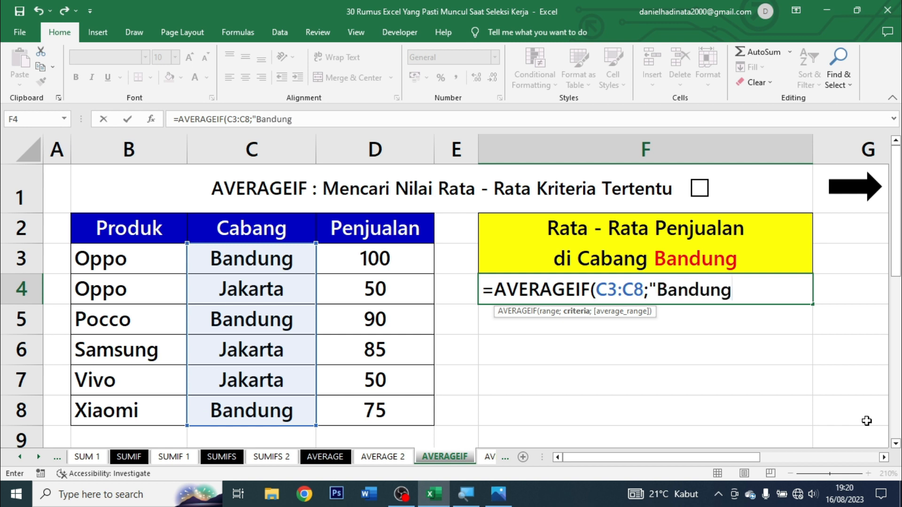
{"action": "type", "text": "\";"}
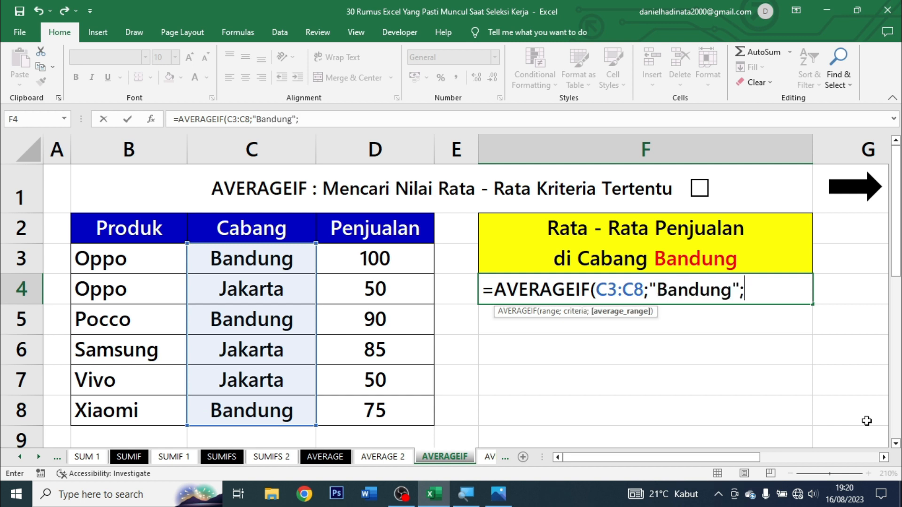
{"action": "left_click_drag", "start_coordinate": [422, 259], "coordinate": [391, 400]}
{"action": "type", "text": ")"}
{"action": "key", "text": "ctrl+Return"}
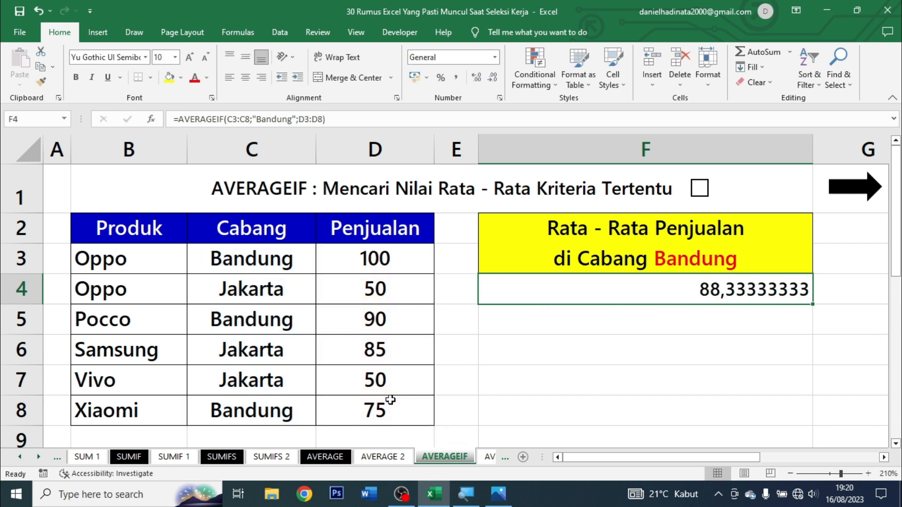
{"action": "left_click", "coordinate": [245, 78]}
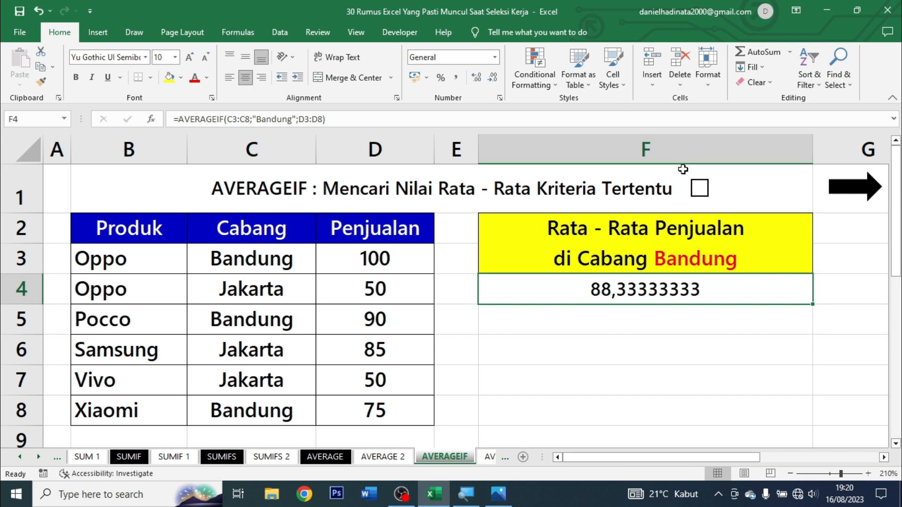
- Tick the AVERAGEIF exercise's checkbox, and review the Tanggal through Pendapatan columns on the AVERAGEIF 2 sheet
{"action": "left_click", "coordinate": [698, 191]}
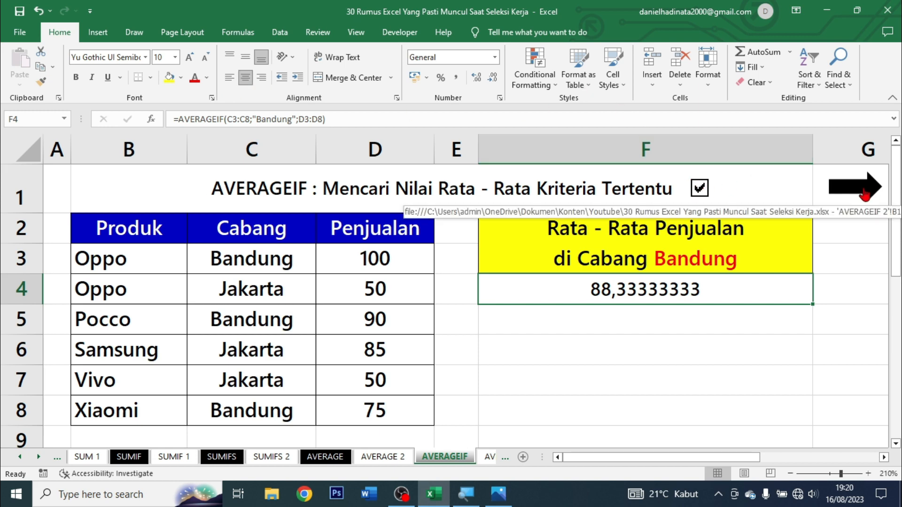
{"action": "left_click", "coordinate": [863, 189]}
{"action": "scroll", "coordinate": [358, 229], "scroll_direction": "down", "scroll_amount": 2}
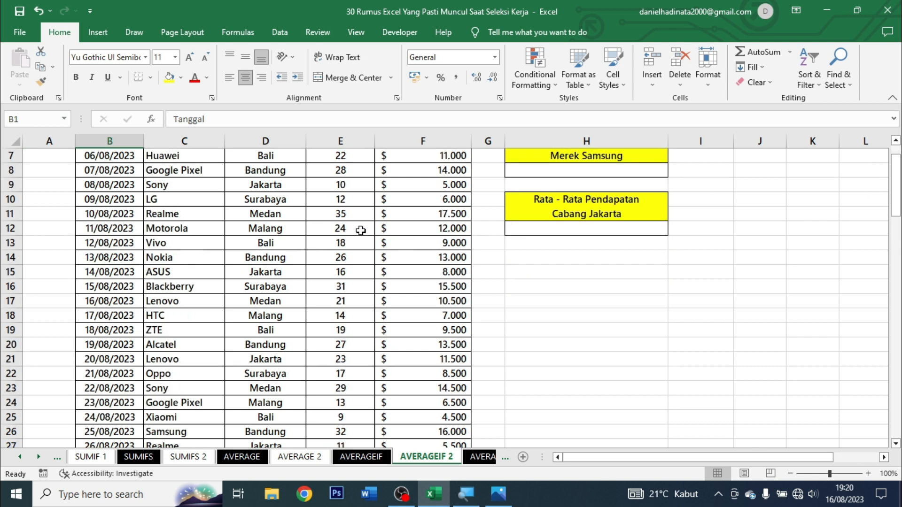
{"action": "scroll", "coordinate": [387, 314], "scroll_direction": "up", "scroll_amount": 2}
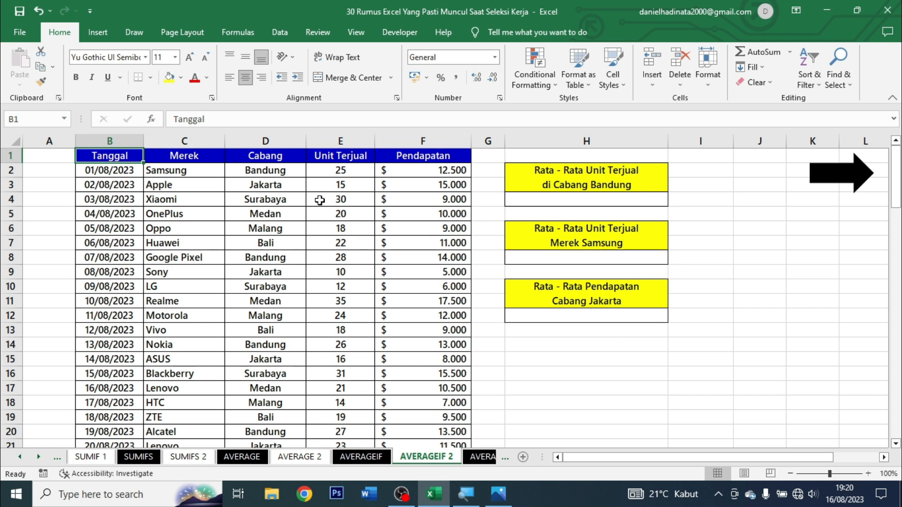
{"action": "left_click", "coordinate": [136, 140]}
{"action": "left_click", "coordinate": [184, 141]}
{"action": "left_click", "coordinate": [265, 141]}
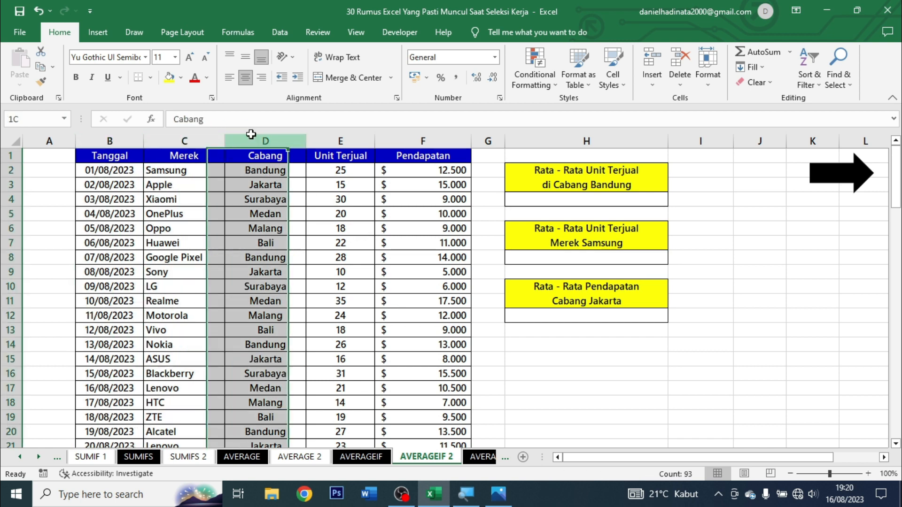
{"action": "left_click", "coordinate": [341, 141]}
{"action": "left_click", "coordinate": [444, 141]}
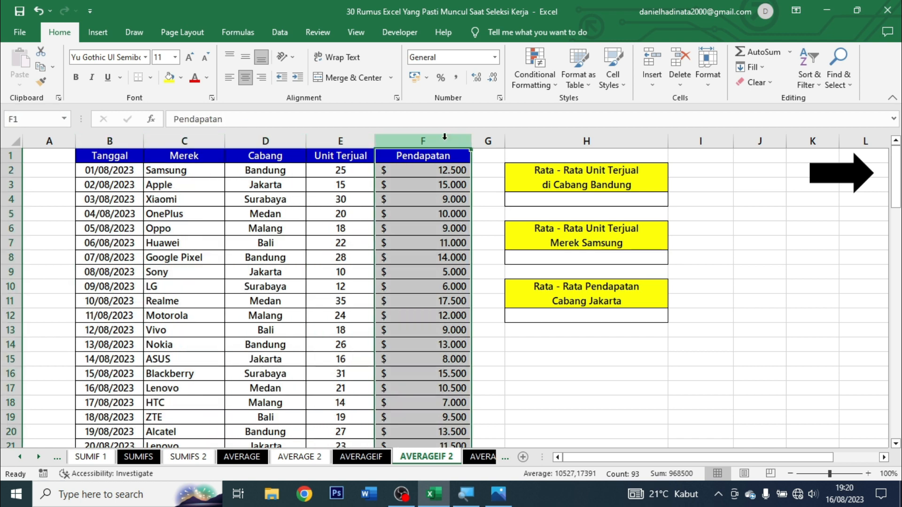
- Enter =AVERAGEIF(D2:D93;"Bandung";E2:E93) in H4 for the average units sold at the Bandung branch
{"action": "left_click", "coordinate": [552, 203]}
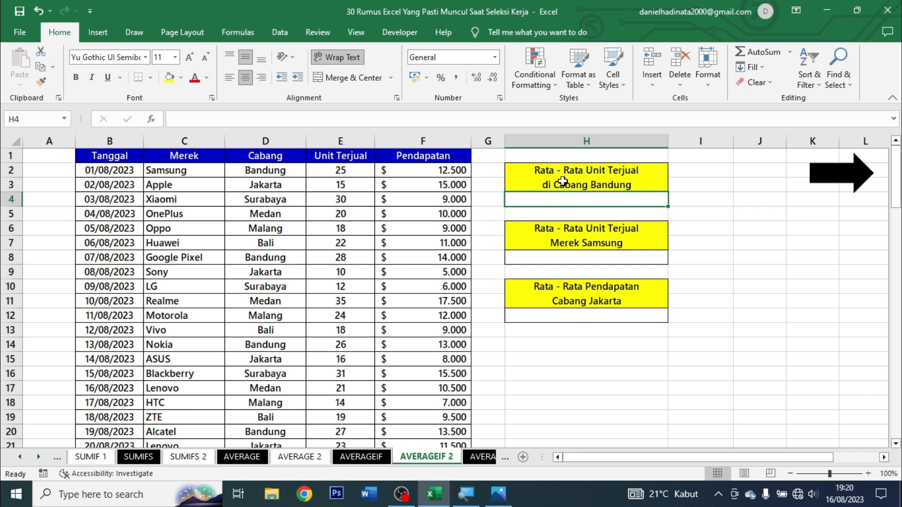
{"action": "type", "text": "="}
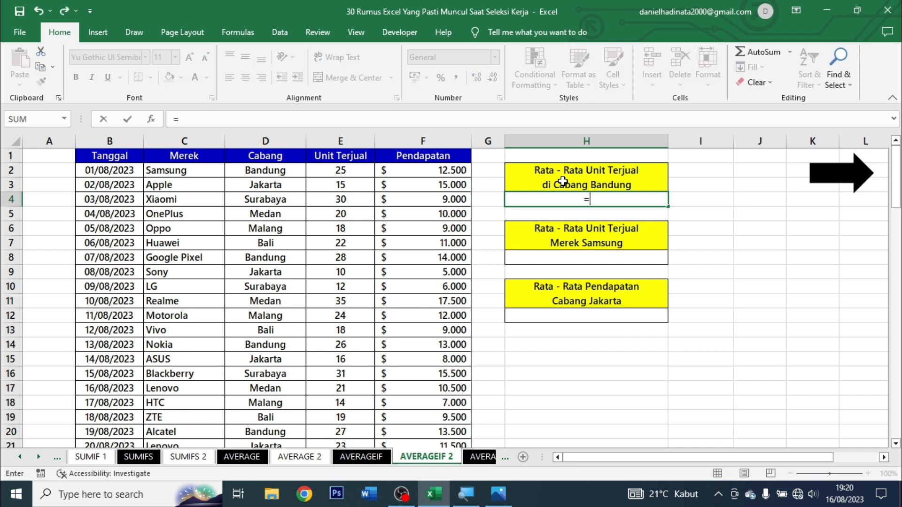
{"action": "type", "text": "aver"}
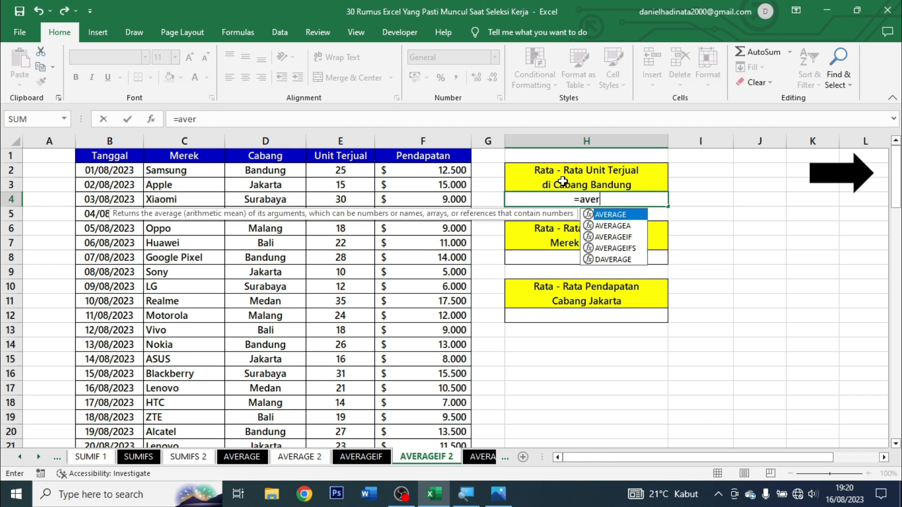
{"action": "type", "text": "ageif"}
{"action": "key", "text": "Tab"}
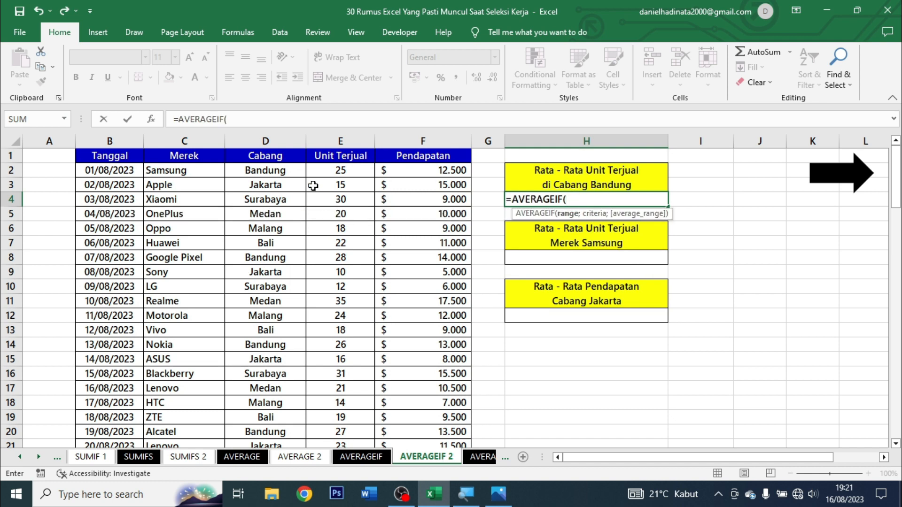
{"action": "left_click", "coordinate": [274, 172]}
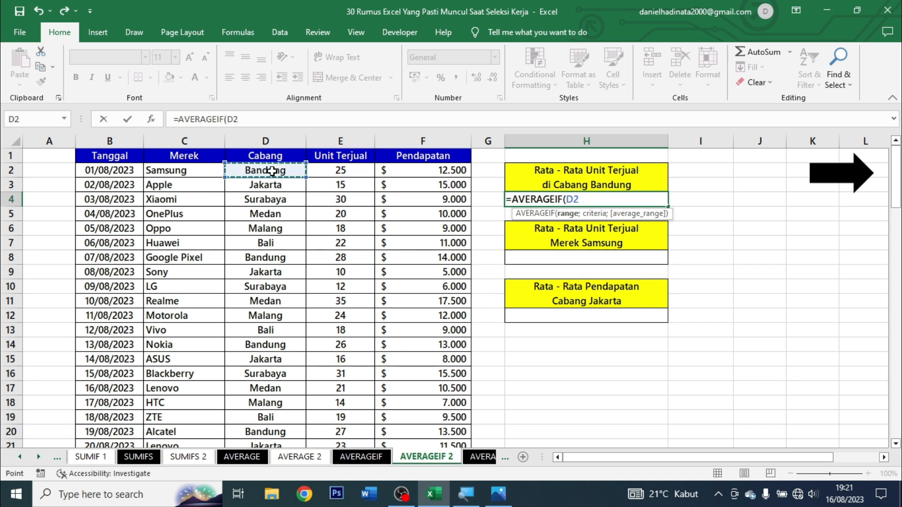
{"action": "key", "text": "ctrl+shift+Down"}
{"action": "type", "text": ";"}
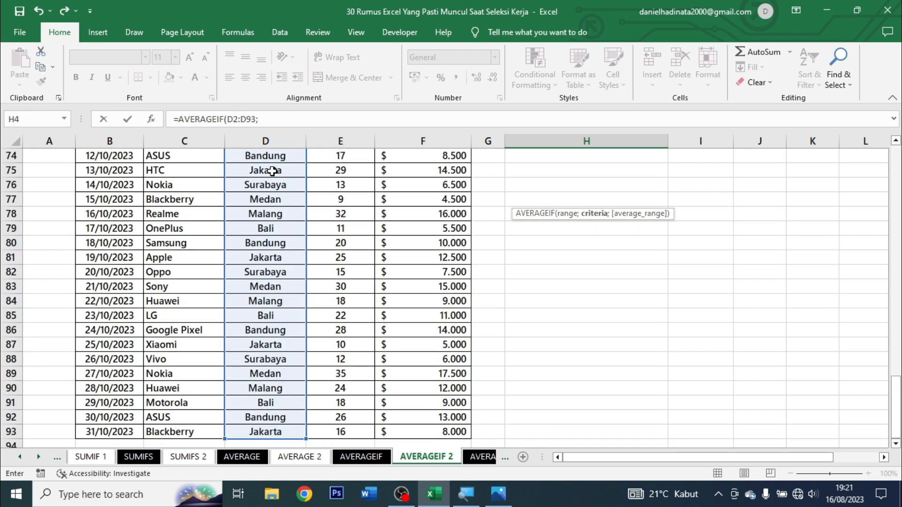
{"action": "left_click_drag", "start_coordinate": [896, 392], "coordinate": [895, 158]}
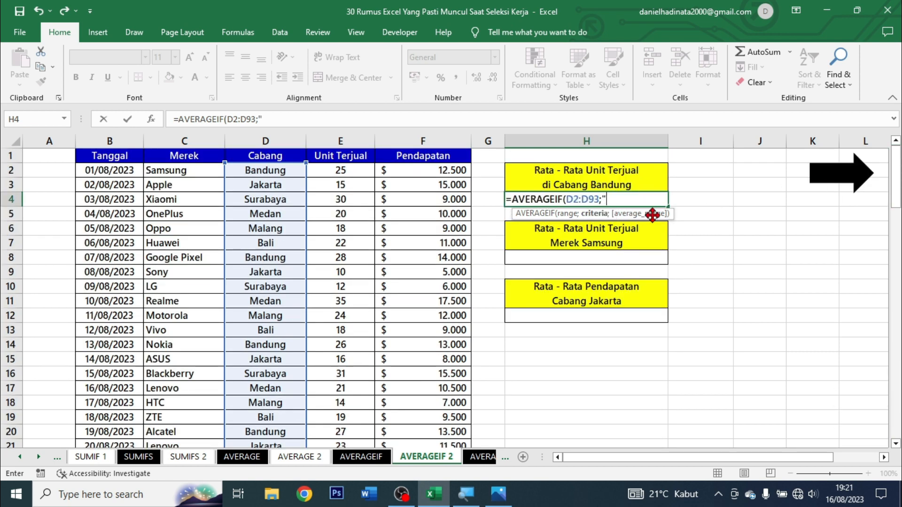
{"action": "type", "text": "\"Bandung\";"}
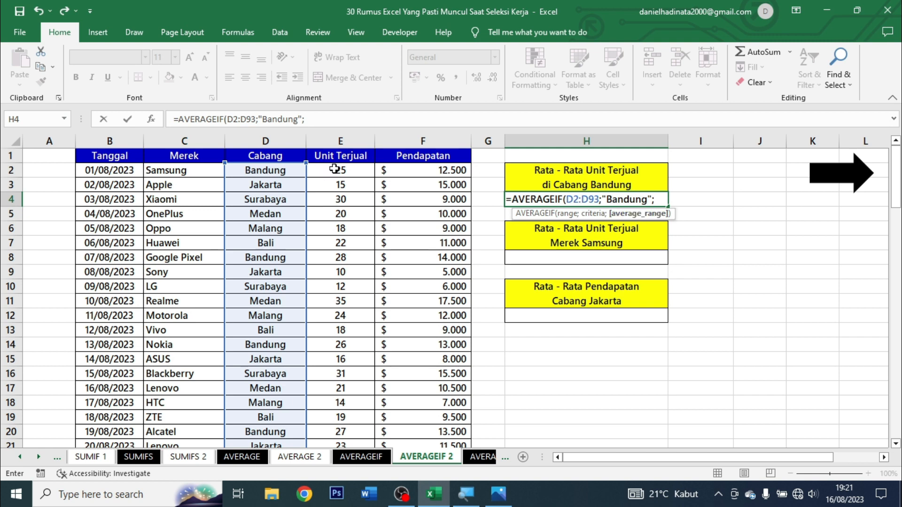
{"action": "left_click", "coordinate": [354, 167]}
{"action": "key", "text": "ctrl+shift+Down"}
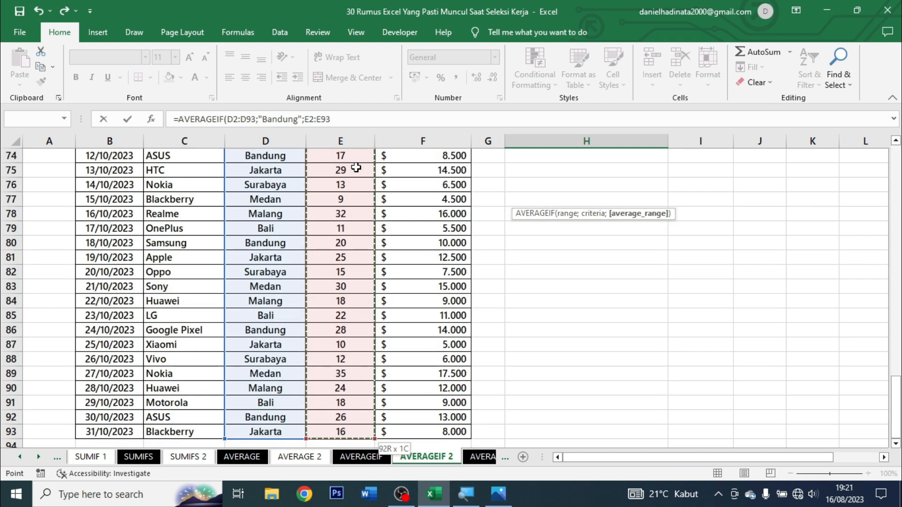
{"action": "type", "text": ")"}
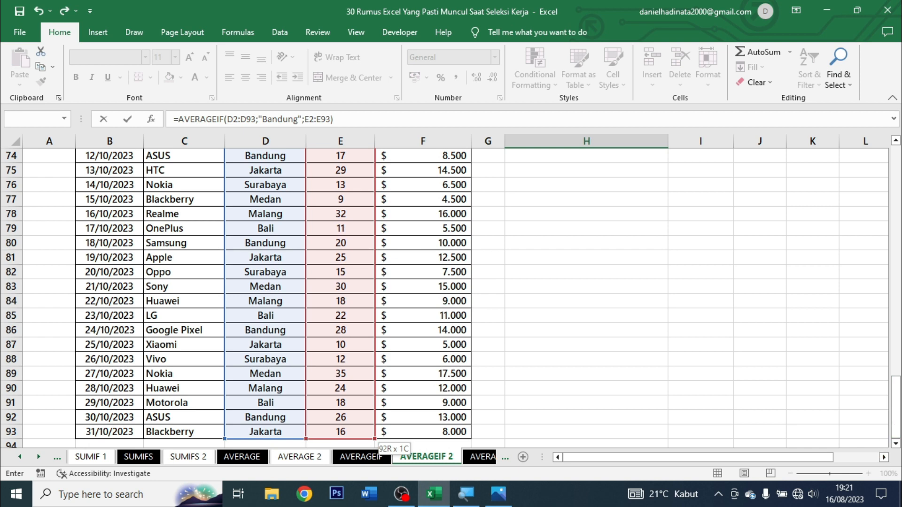
{"action": "left_click_drag", "start_coordinate": [896, 390], "coordinate": [896, 155]}
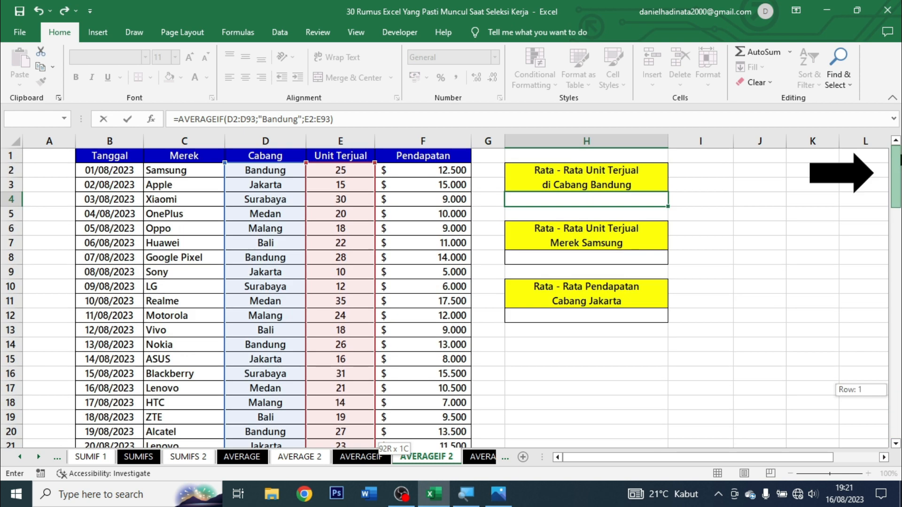
{"action": "key", "text": "ctrl+Return"}
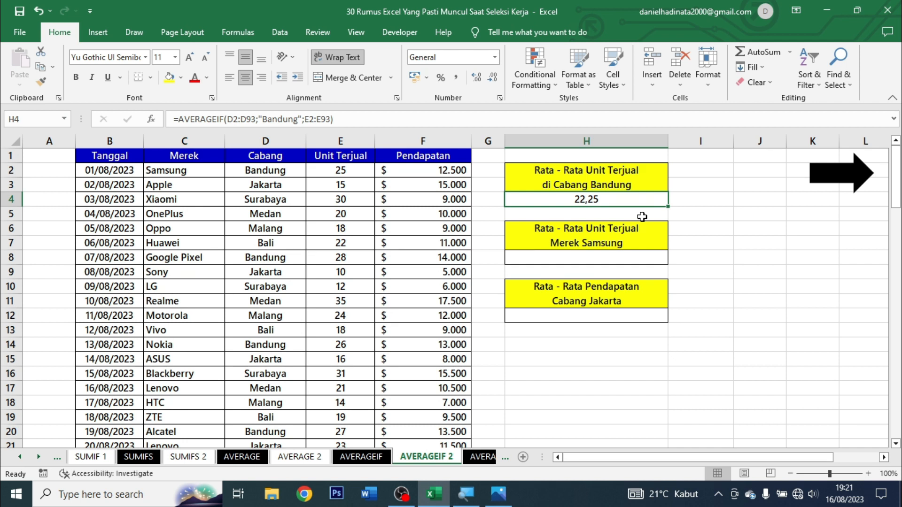
- Enter =AVERAGEIF(C2:C93;"Samsung";E2:E93) in H8 for the average units sold of the Samsung brand
{"action": "left_click", "coordinate": [630, 260]}
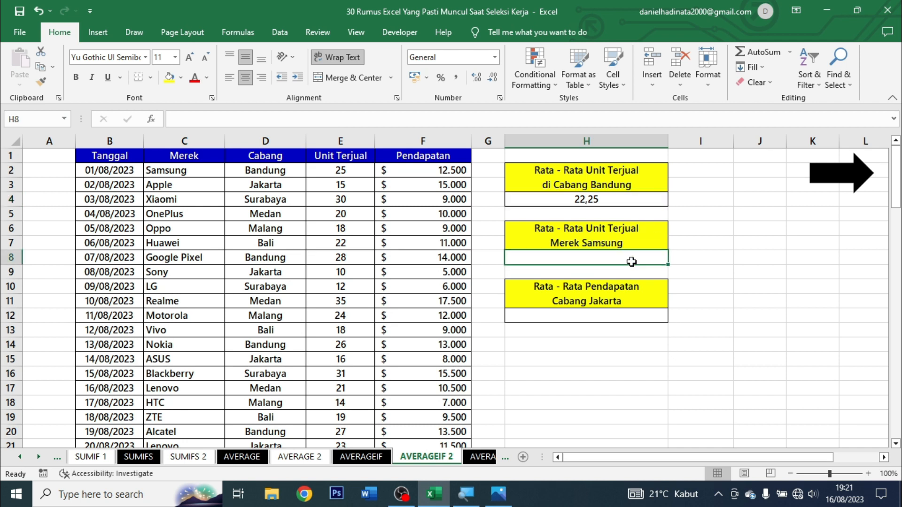
{"action": "left_click", "coordinate": [623, 241]}
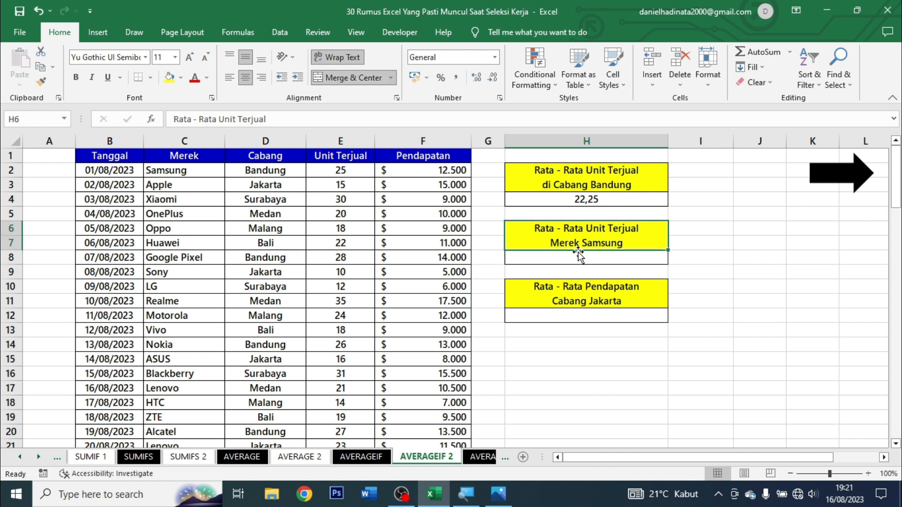
{"action": "left_click", "coordinate": [627, 261]}
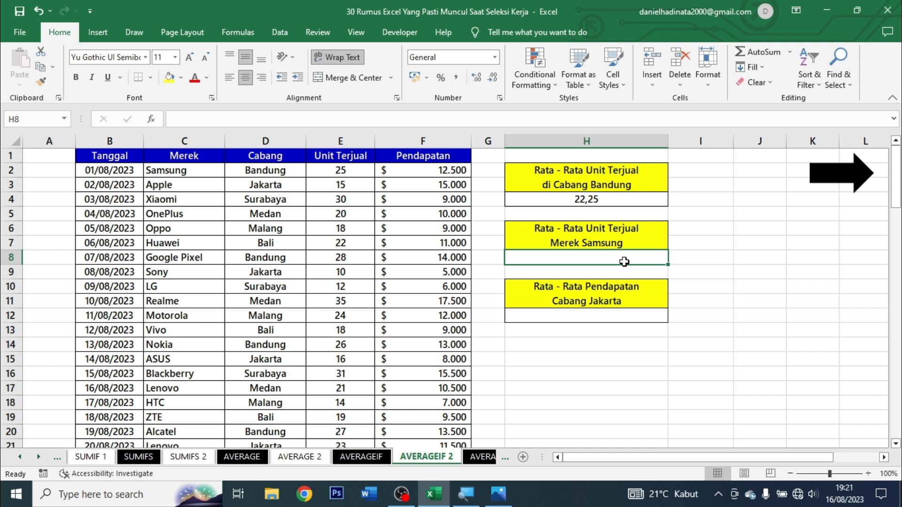
{"action": "type", "text": "=average"}
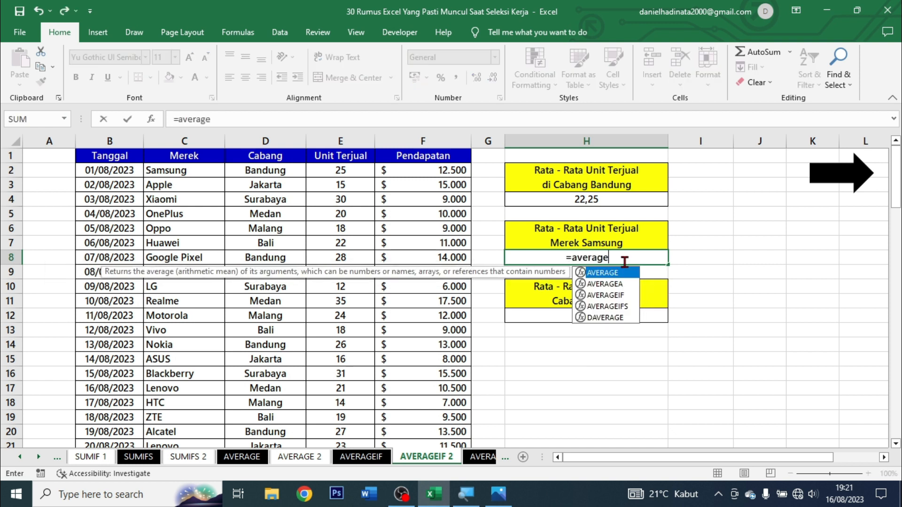
{"action": "type", "text": "i"}
{"action": "key", "text": "Tab"}
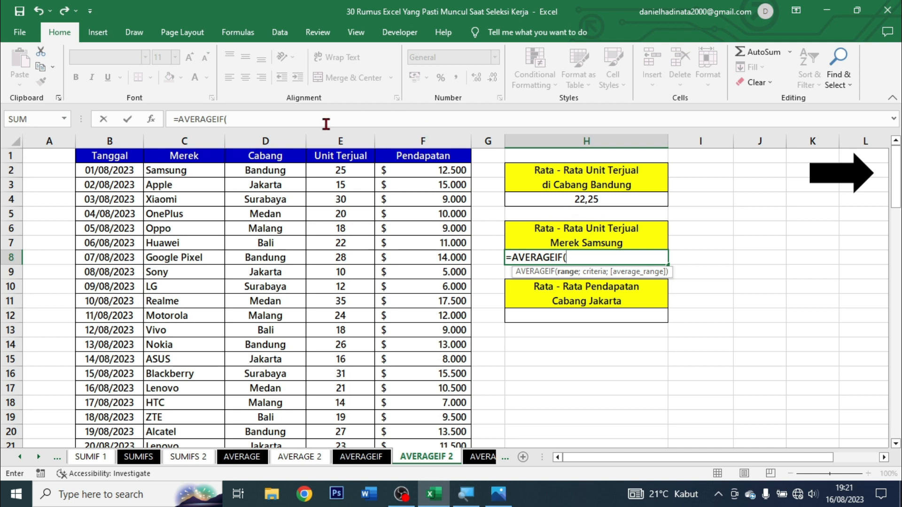
{"action": "left_click", "coordinate": [170, 167]}
{"action": "key", "text": "ctrl+shift+Down"}
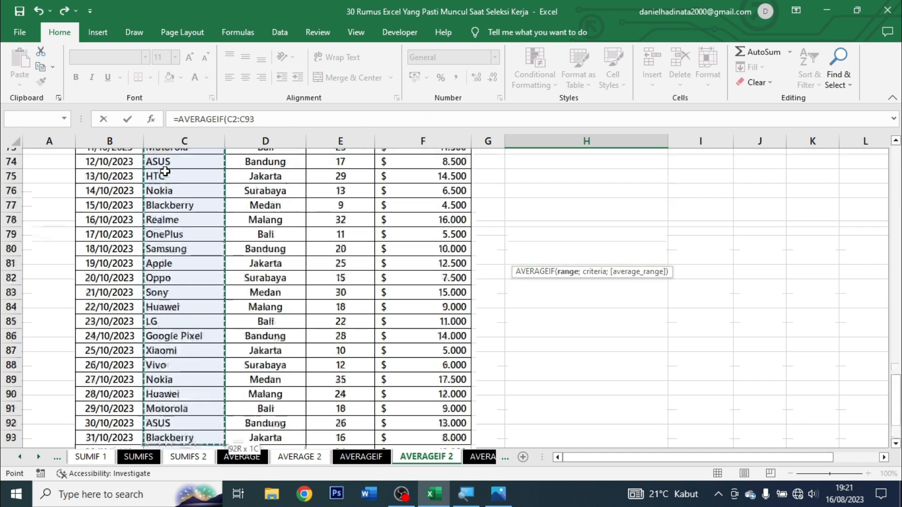
{"action": "type", "text": ";"}
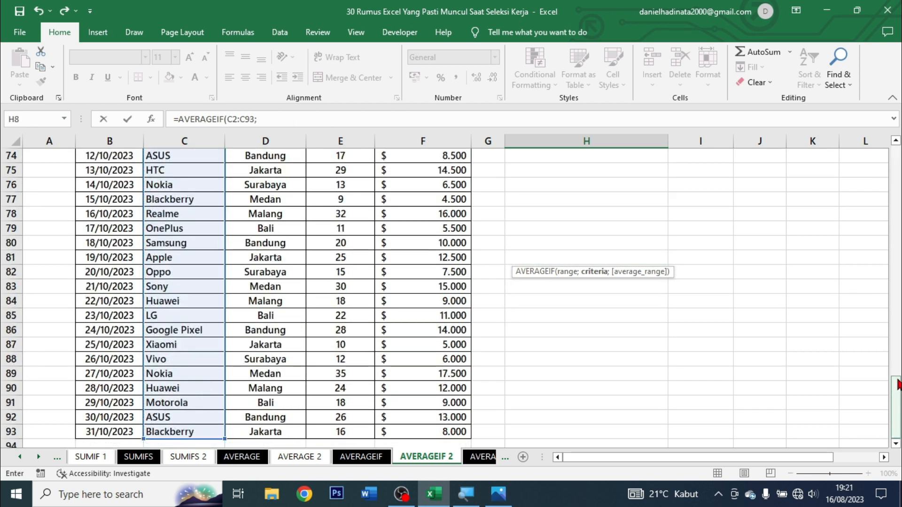
{"action": "left_click_drag", "start_coordinate": [897, 385], "coordinate": [896, 174]}
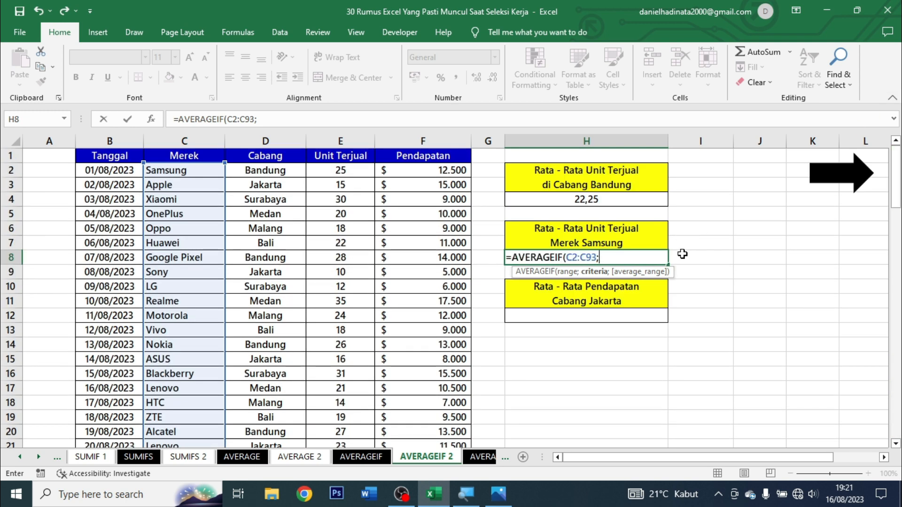
{"action": "type", "text": "\"Samsung"}
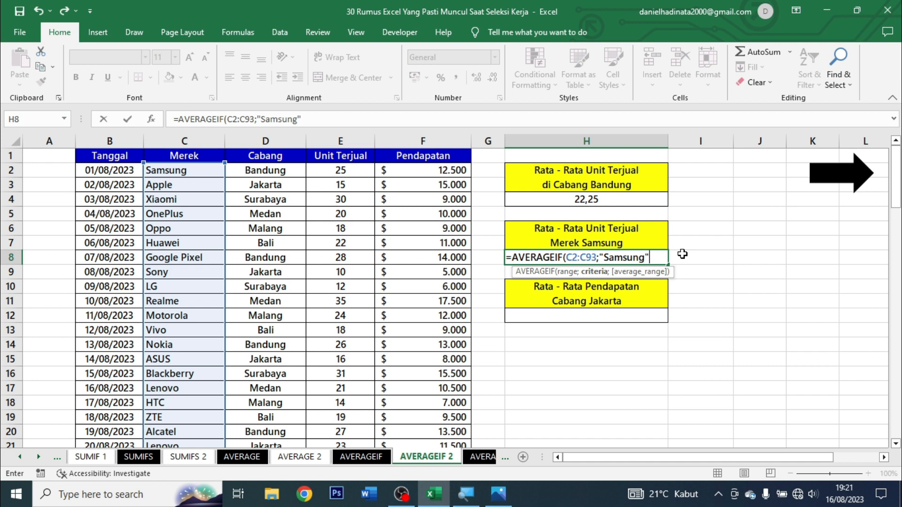
{"action": "type", "text": "\";"}
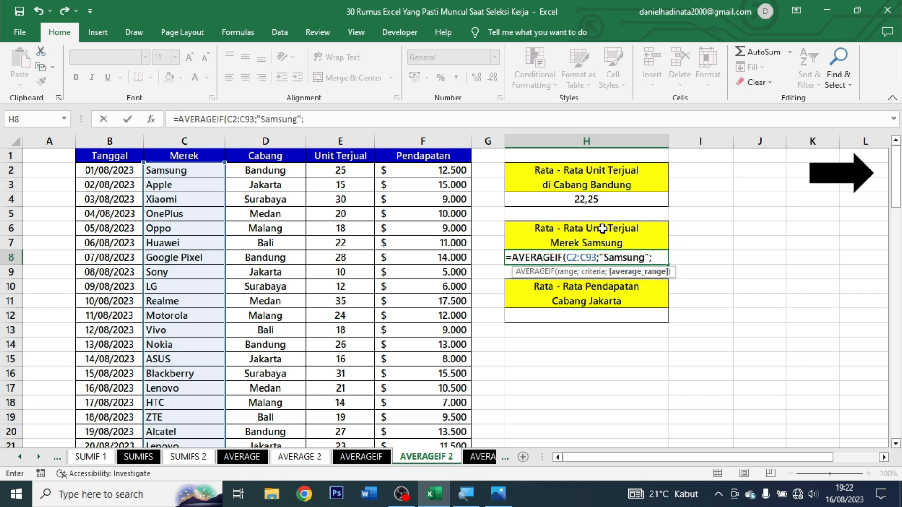
{"action": "left_click", "coordinate": [346, 170]}
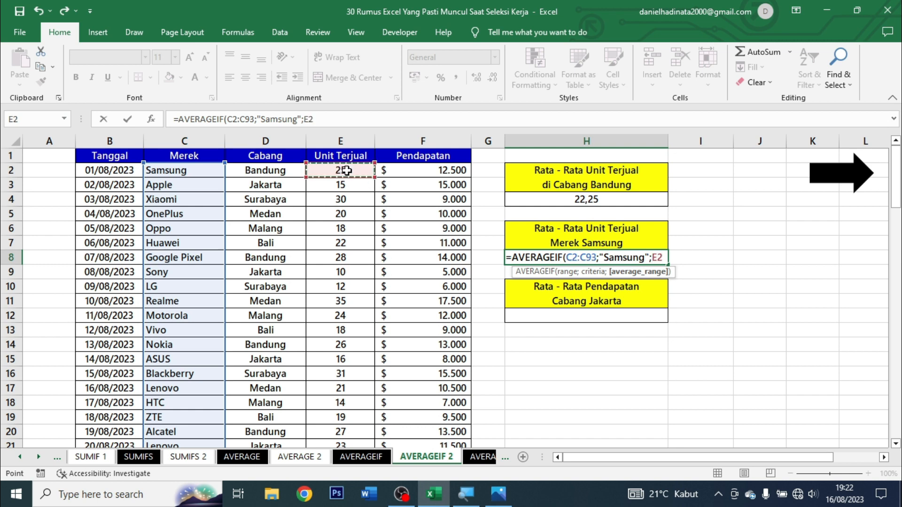
{"action": "key", "text": "ctrl+shift+Down"}
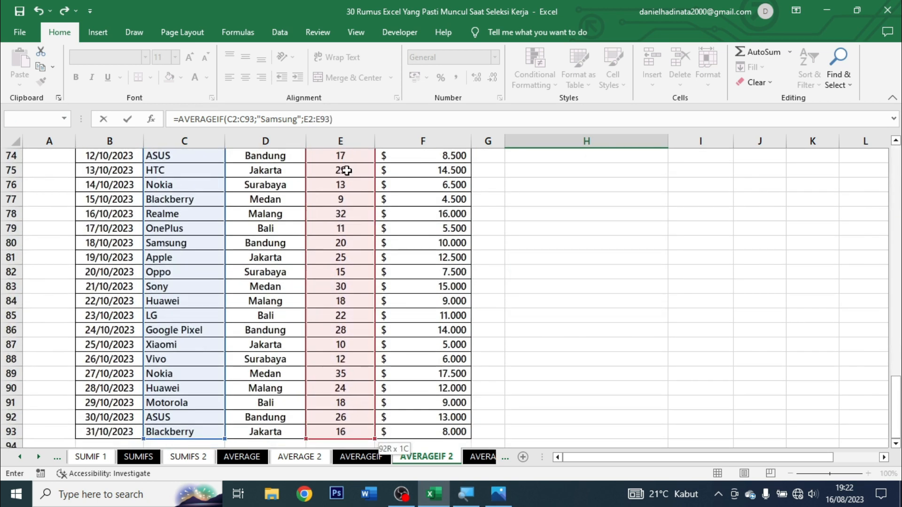
{"action": "key", "text": "ctrl+Return"}
{"action": "left_click_drag", "start_coordinate": [896, 408], "coordinate": [898, 156]}
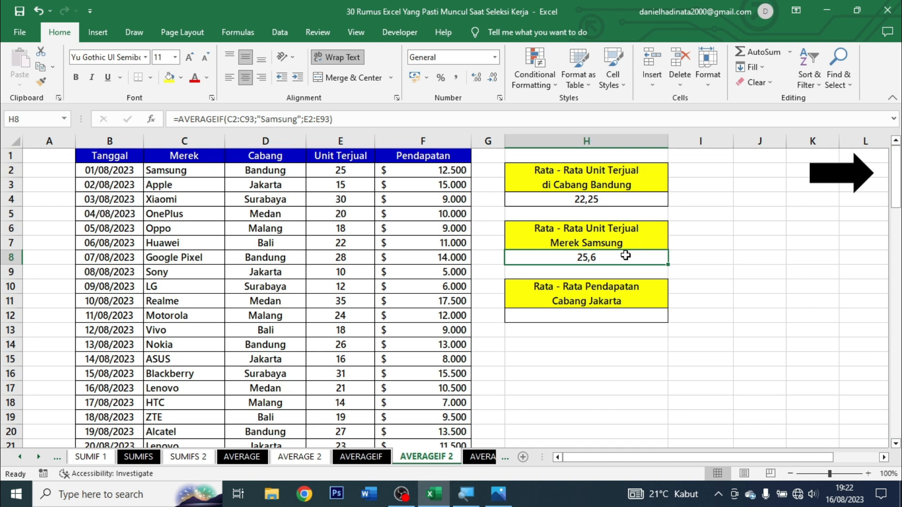
- Review the Jakarta revenue question in H10:H12, and examine the Sales through Penjualan columns on the AVERAGEIFS sheet
{"action": "mouse_move", "coordinate": [617, 279]}
{"action": "left_mouse_down"}
{"action": "mouse_move", "coordinate": [610, 310]}
{"action": "mouse_move", "coordinate": [623, 292]}
{"action": "left_mouse_up"}
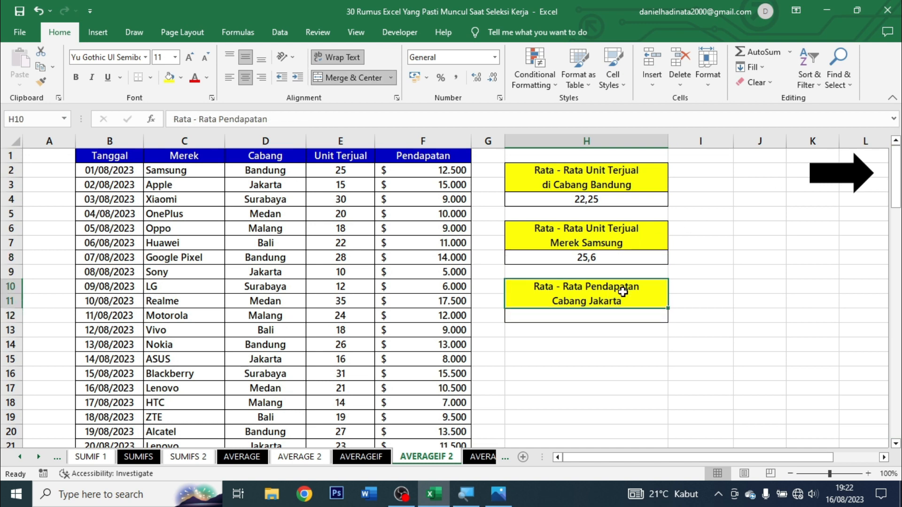
{"action": "left_click", "coordinate": [631, 323]}
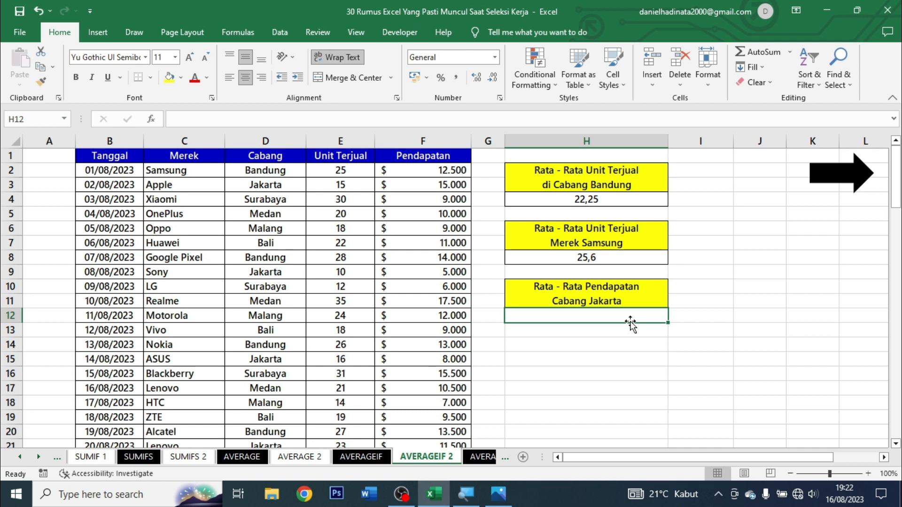
{"action": "left_click", "coordinate": [859, 168]}
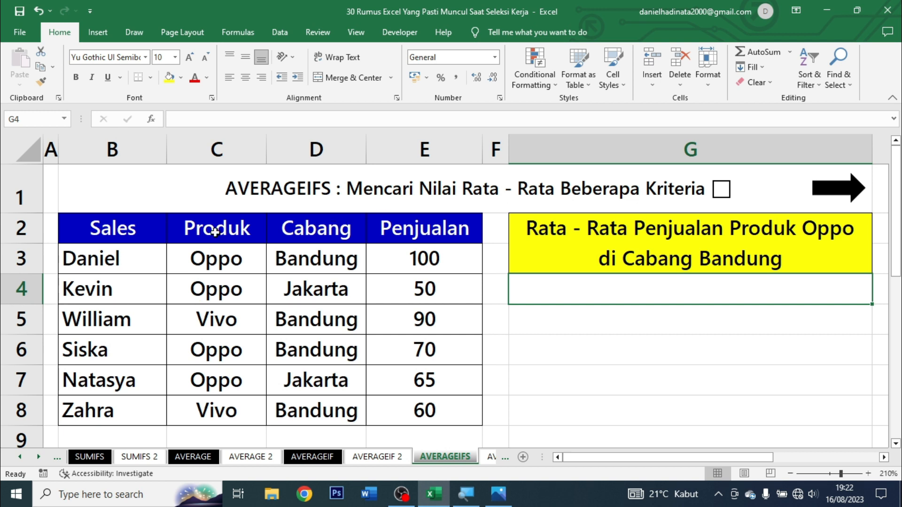
{"action": "left_click_drag", "start_coordinate": [94, 224], "coordinate": [125, 411]}
{"action": "left_click_drag", "start_coordinate": [223, 240], "coordinate": [218, 416]}
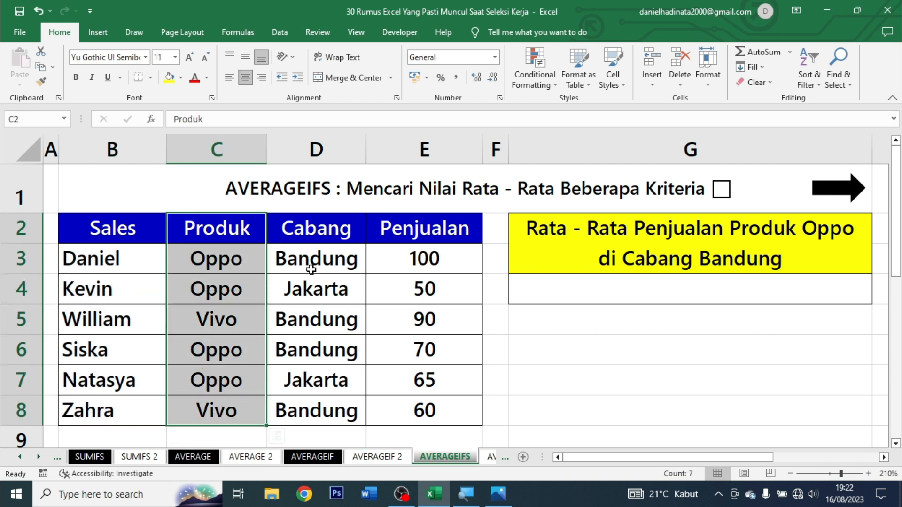
{"action": "left_click_drag", "start_coordinate": [313, 247], "coordinate": [334, 412]}
{"action": "left_click_drag", "start_coordinate": [415, 227], "coordinate": [418, 413]}
- Color the words Oppo and Bandung red in the "Rata - Rata Penjualan Produk Oppo di Cabang Bandung" heading
{"action": "left_click", "coordinate": [587, 266]}
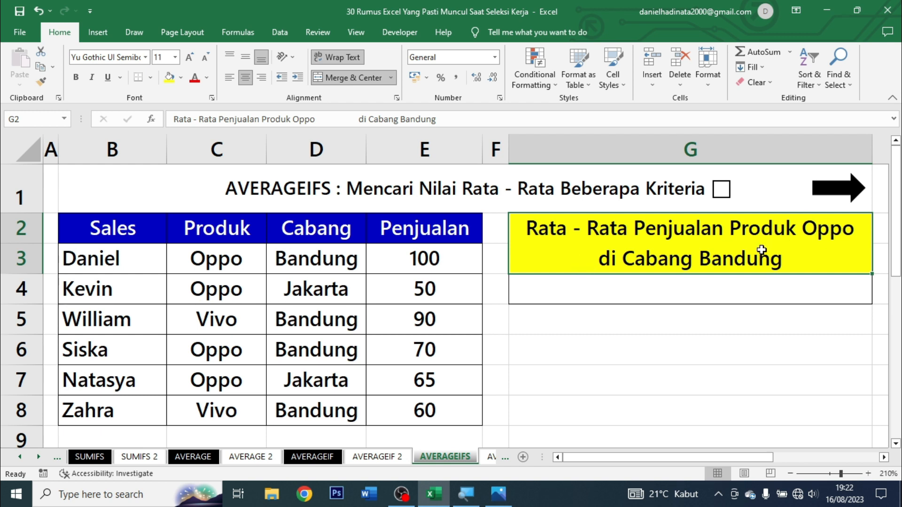
{"action": "double_click", "coordinate": [801, 234]}
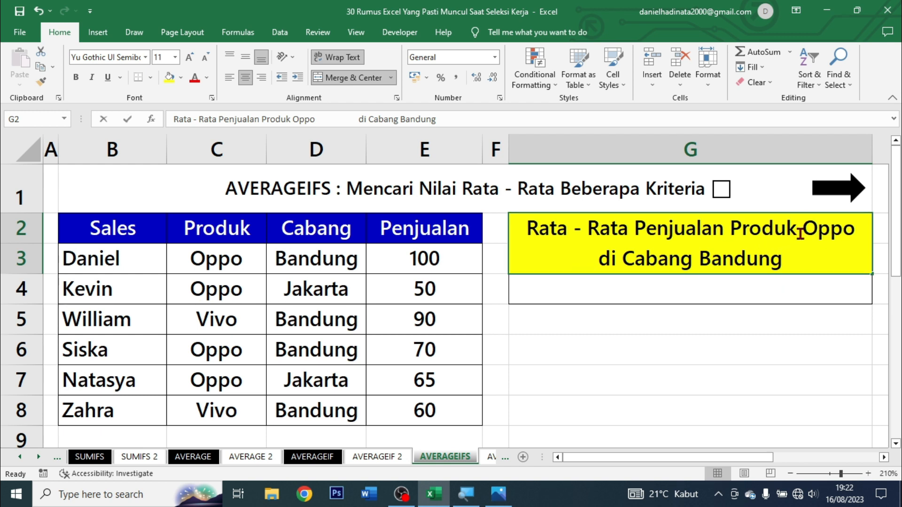
{"action": "left_click_drag", "start_coordinate": [800, 233], "coordinate": [856, 230]}
{"action": "left_click", "coordinate": [851, 207]}
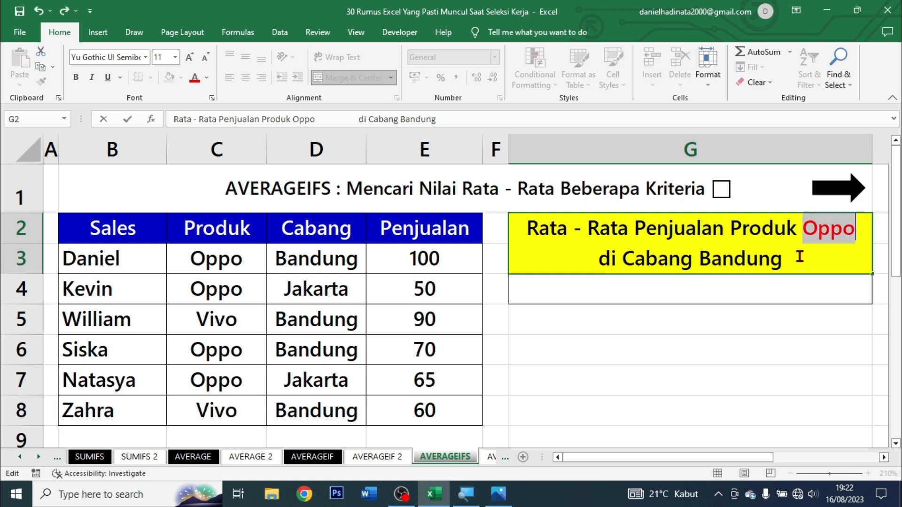
{"action": "left_click", "coordinate": [800, 257]}
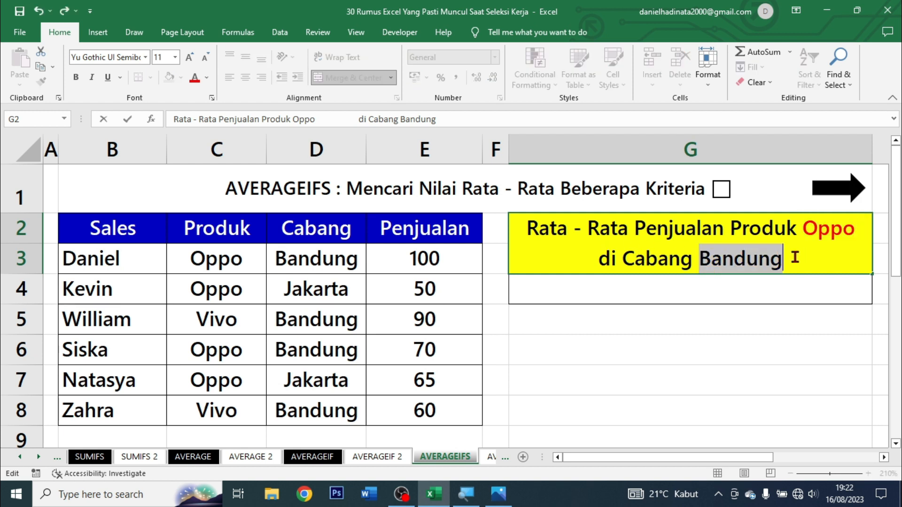
{"action": "left_click_drag", "start_coordinate": [699, 257], "coordinate": [794, 257]}
{"action": "left_click", "coordinate": [831, 239]}
- Enter =AVERAGEIFS(E3:E8;C3:C8;"Oppo";D3:D8;"Bandung") in G4 for the average Oppo sales at the Bandung branch
{"action": "left_click", "coordinate": [791, 286]}
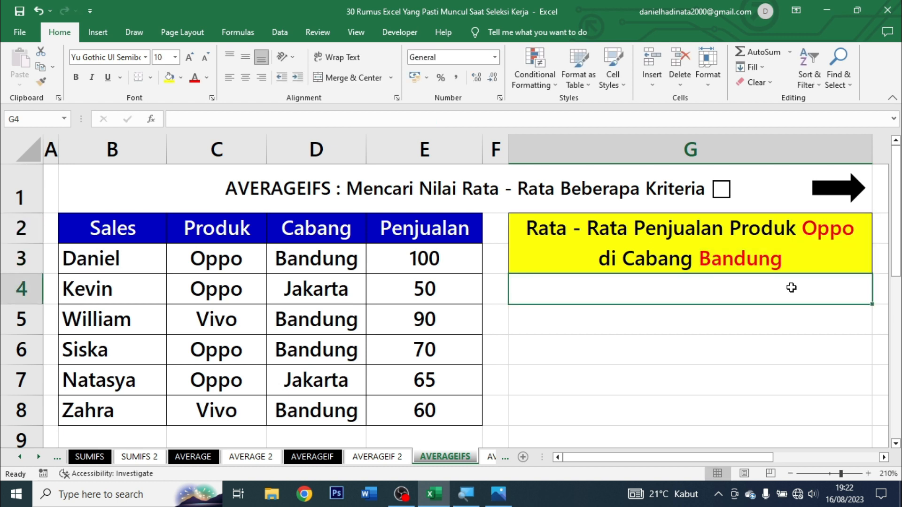
{"action": "type", "text": "=ave"}
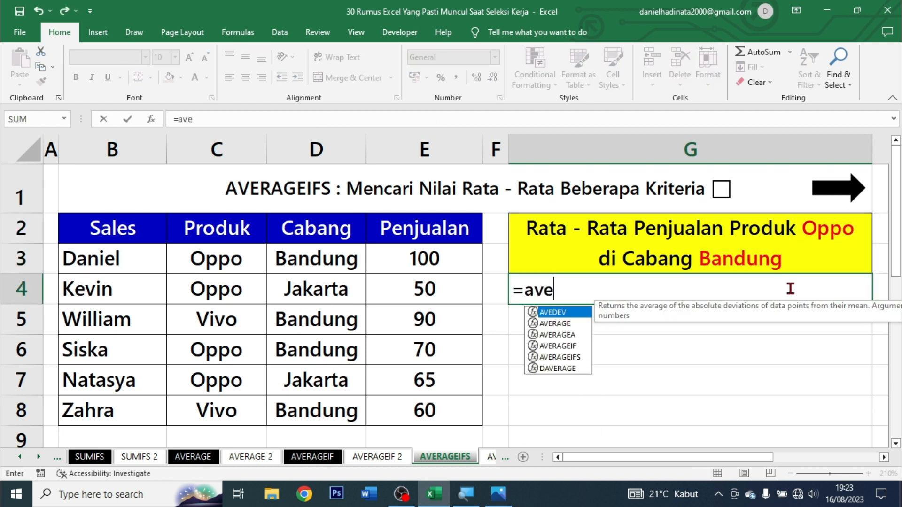
{"action": "type", "text": "rageifs"}
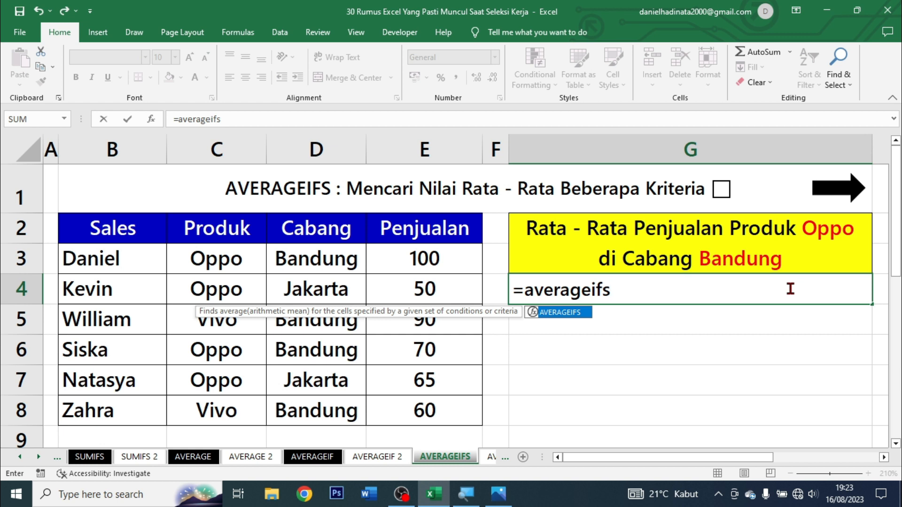
{"action": "key", "text": "Tab"}
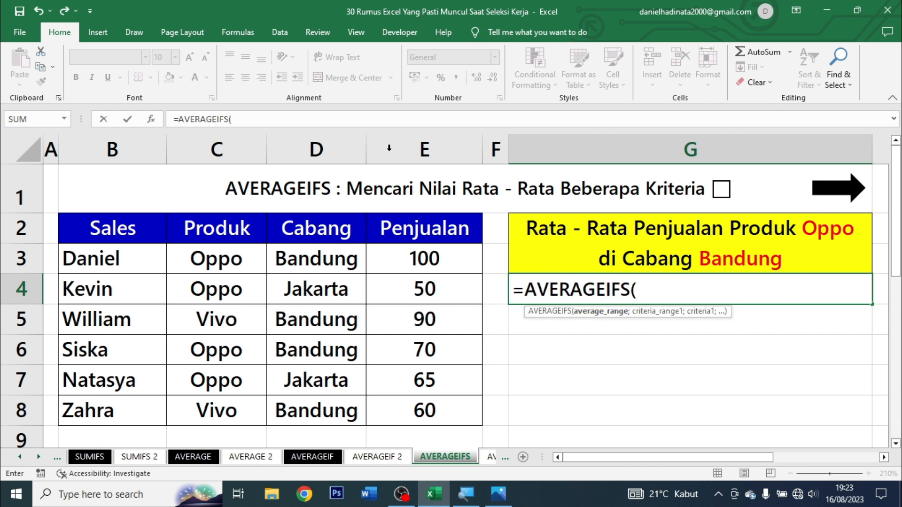
{"action": "left_click_drag", "start_coordinate": [431, 242], "coordinate": [477, 399]}
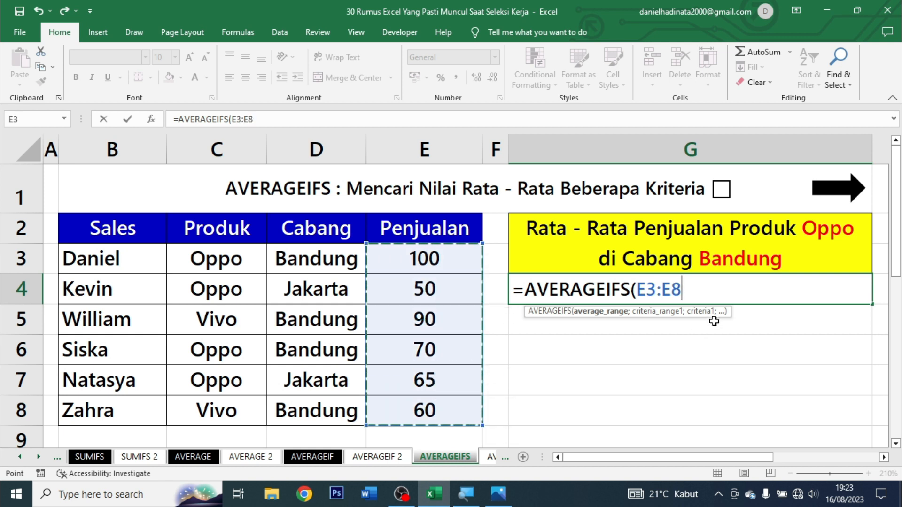
{"action": "type", "text": ";"}
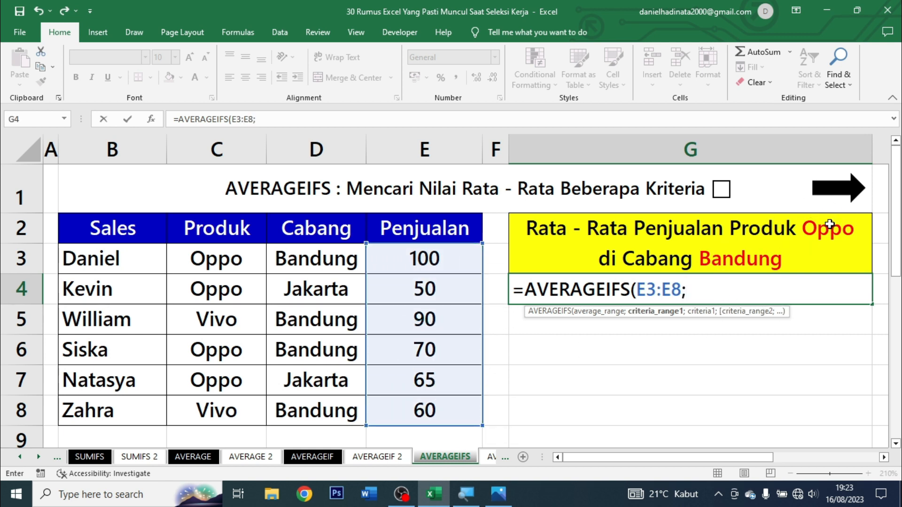
{"action": "left_click_drag", "start_coordinate": [229, 255], "coordinate": [234, 399]}
{"action": "type", "text": ";"}
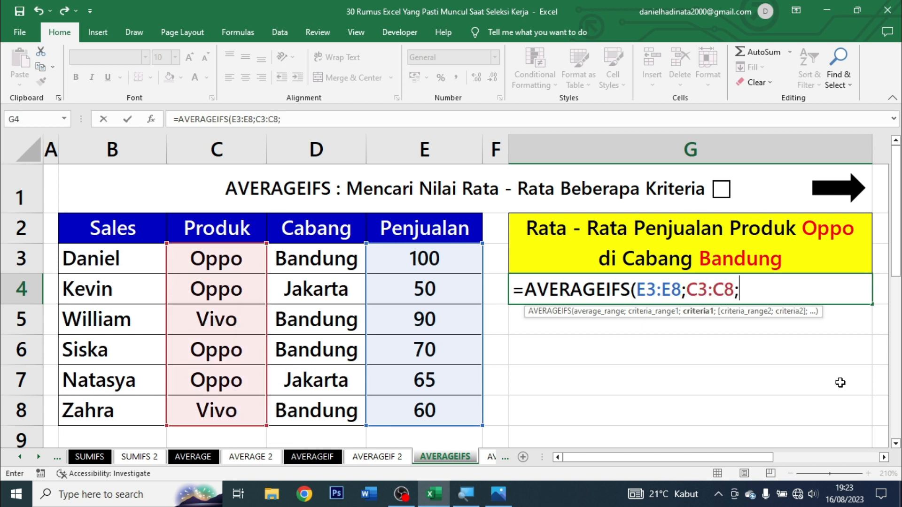
{"action": "type", "text": "\"Oppo\""}
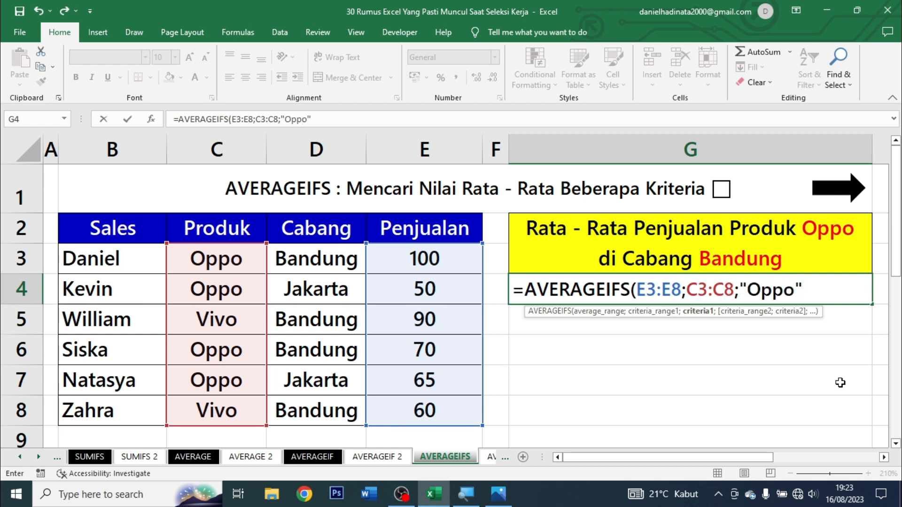
{"action": "type", "text": ";"}
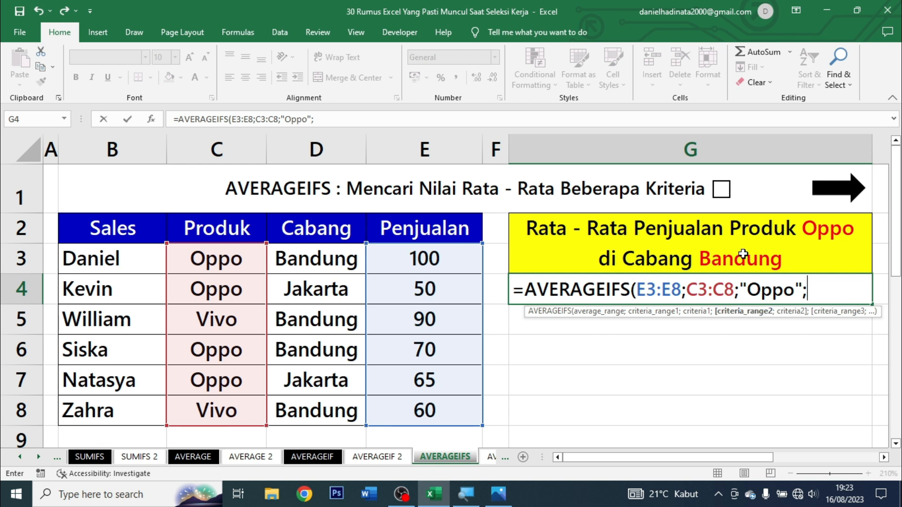
{"action": "left_click_drag", "start_coordinate": [313, 260], "coordinate": [313, 405]}
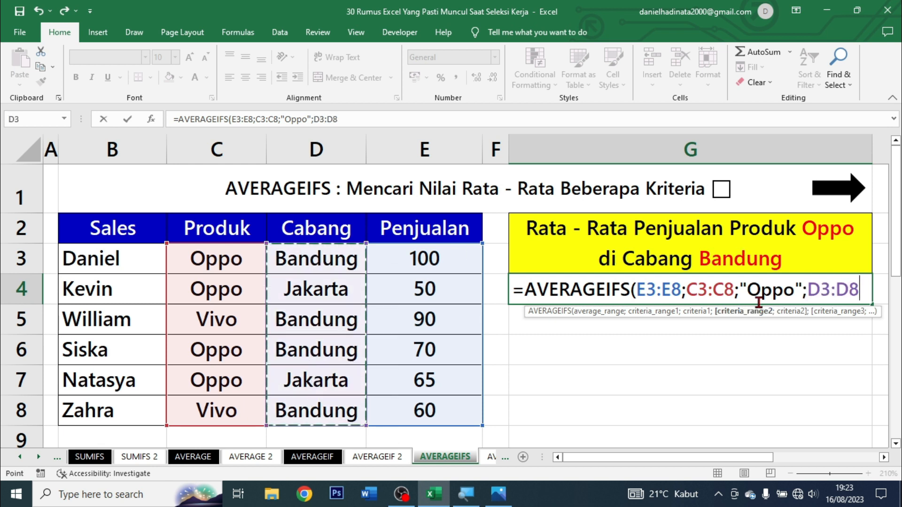
{"action": "type", "text": ";"}
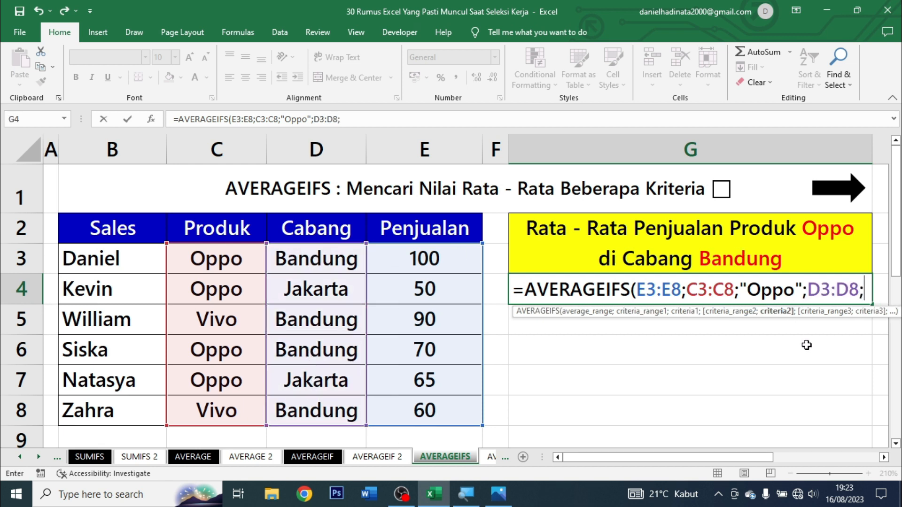
{"action": "type", "text": "\"Bandung"}
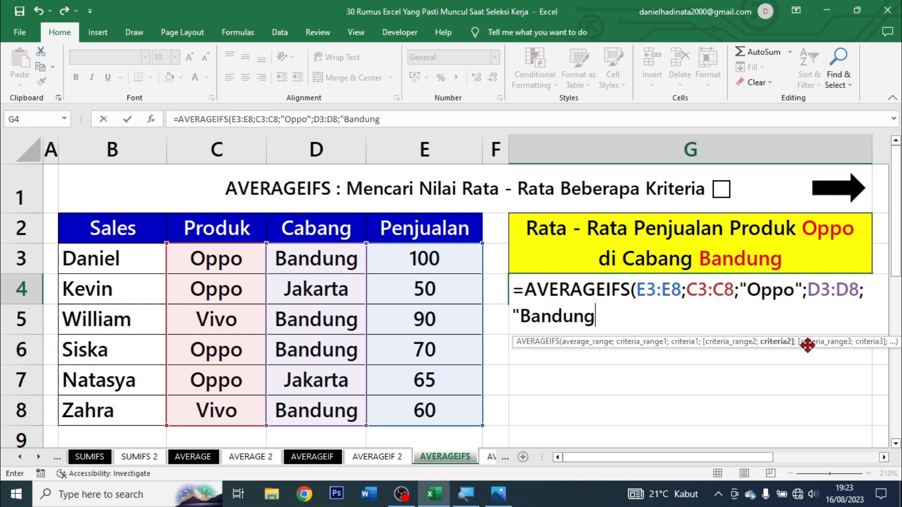
{"action": "type", "text": "\")"}
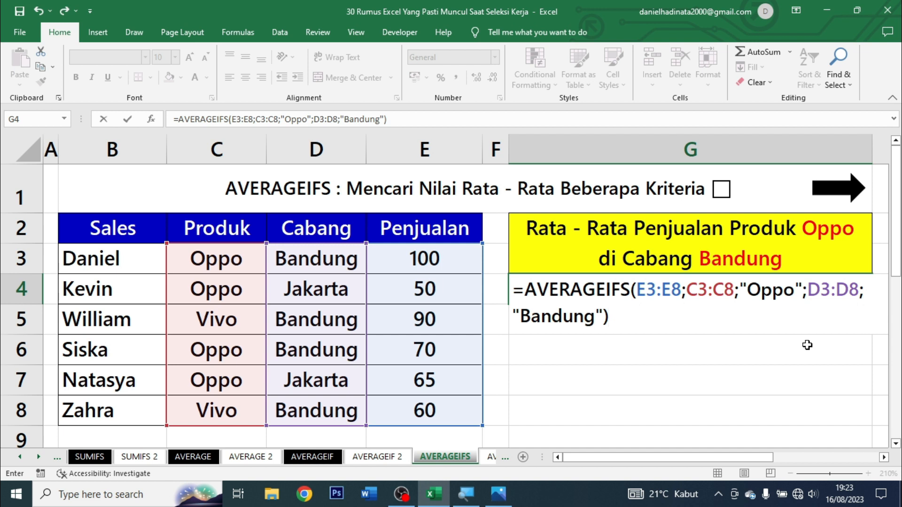
{"action": "key", "text": "Return"}
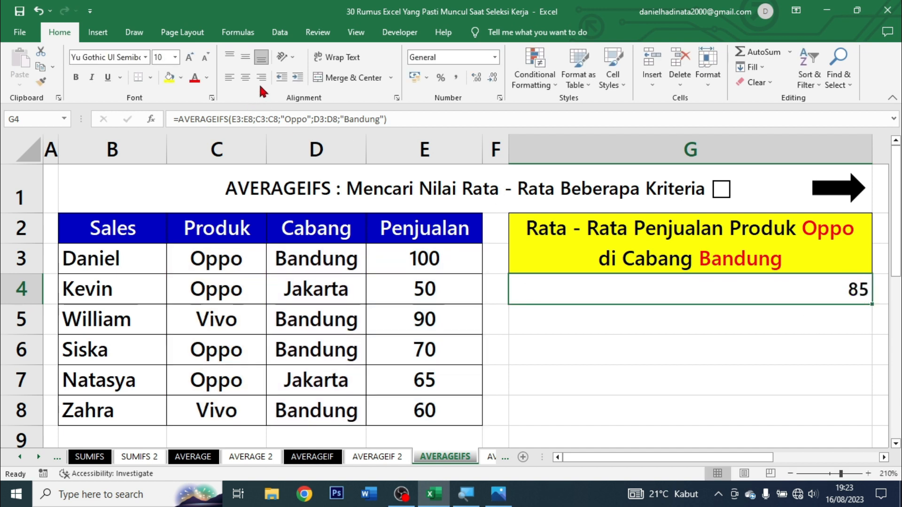
- Center the result in G4 and go to the AVERAGEIFS 2 practice sheet
{"action": "left_click", "coordinate": [245, 77]}
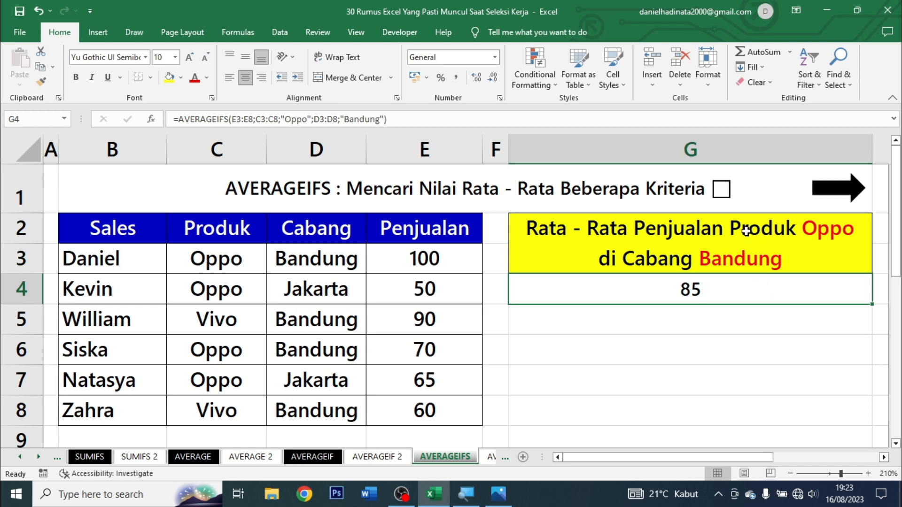
{"action": "left_click", "coordinate": [722, 189]}
{"action": "left_click", "coordinate": [843, 188]}
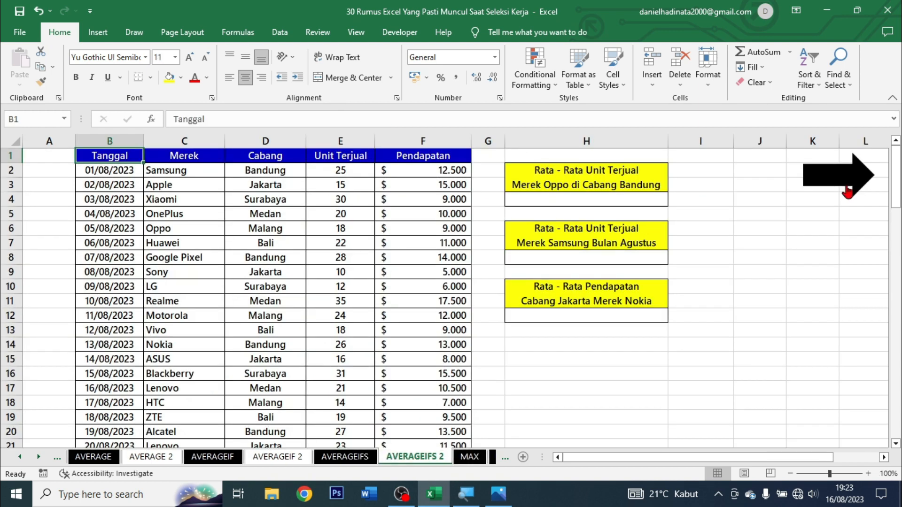
- Start an AVERAGEIFS formula in H4 with the Unit Terjual data E2:E93 as the average range
{"action": "left_click", "coordinate": [571, 197]}
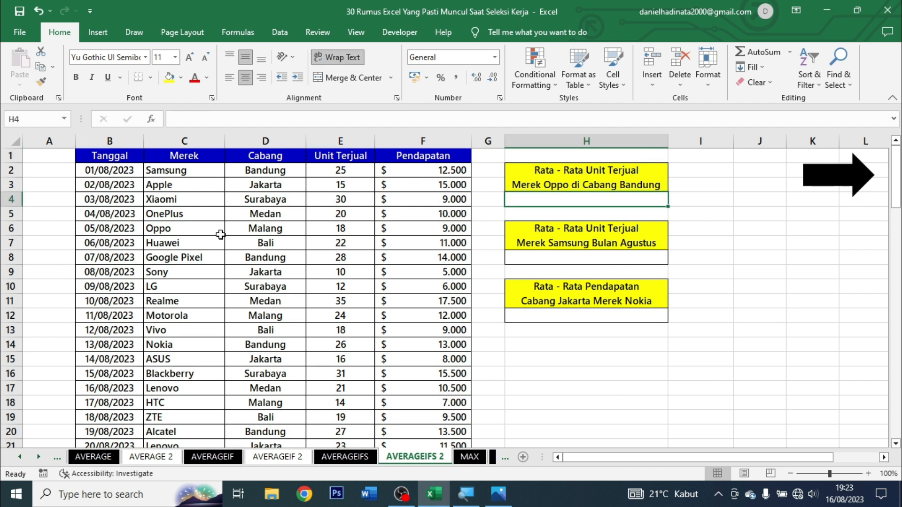
{"action": "left_click", "coordinate": [571, 187]}
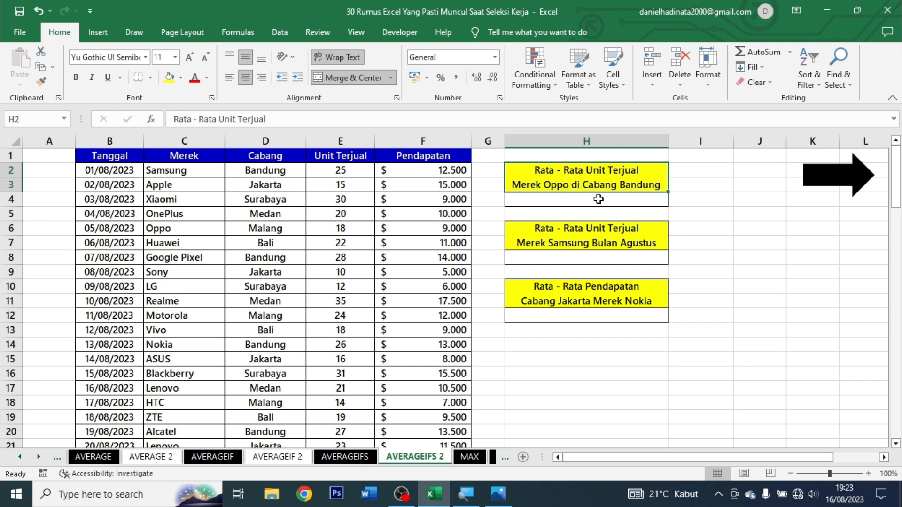
{"action": "left_click", "coordinate": [580, 201]}
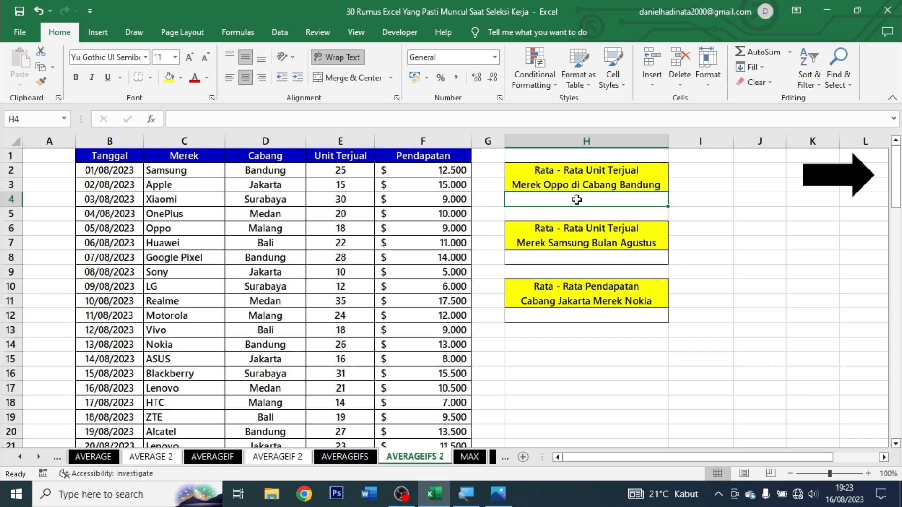
{"action": "type", "text": "=averagei"}
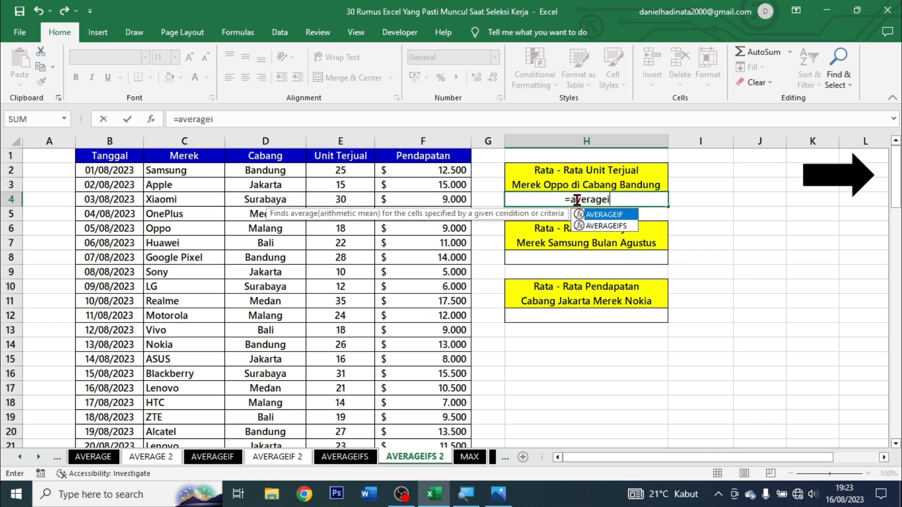
{"action": "type", "text": "fs"}
{"action": "key", "text": "Tab"}
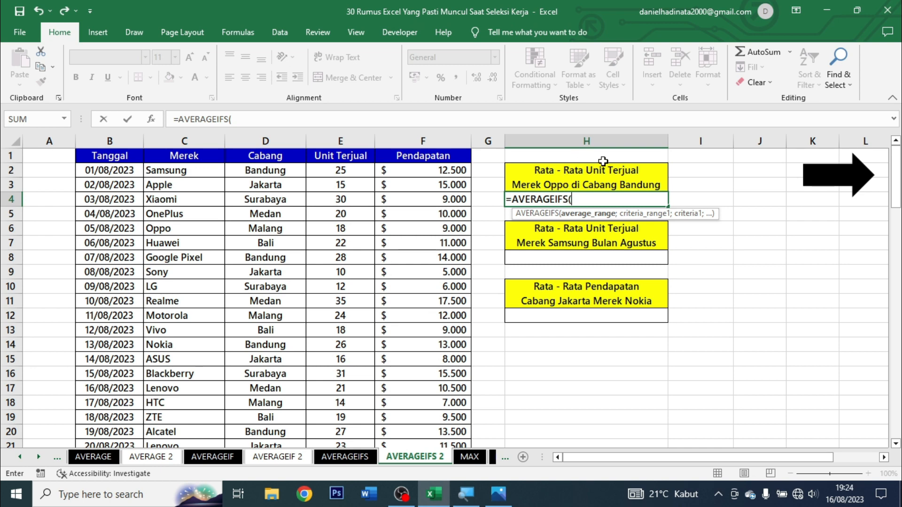
{"action": "left_click", "coordinate": [366, 172]}
{"action": "key", "text": "ctrl+shift+Down"}
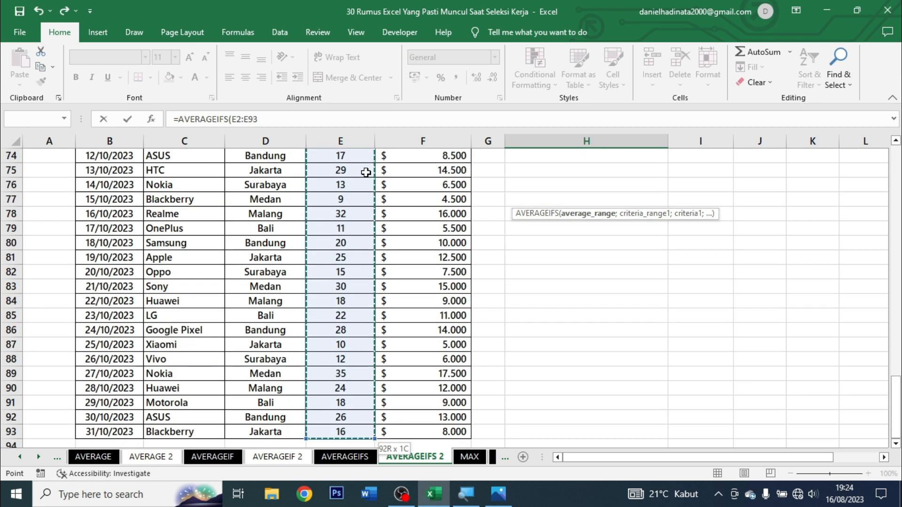
{"action": "type", "text": ";"}
{"action": "left_click_drag", "start_coordinate": [896, 404], "coordinate": [896, 177]}
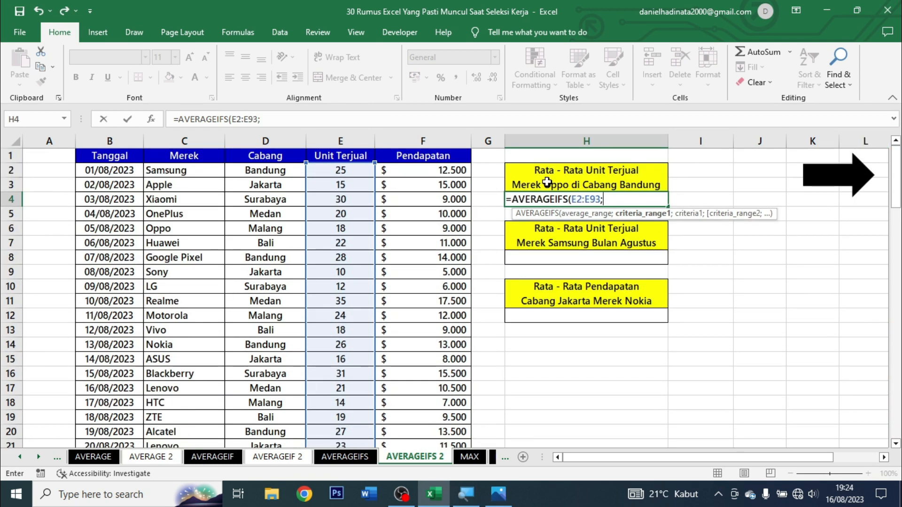
- Add the first criterion to the H4 formula, matching "Oppo" in the Merek range C2:C93
{"action": "left_click", "coordinate": [182, 170]}
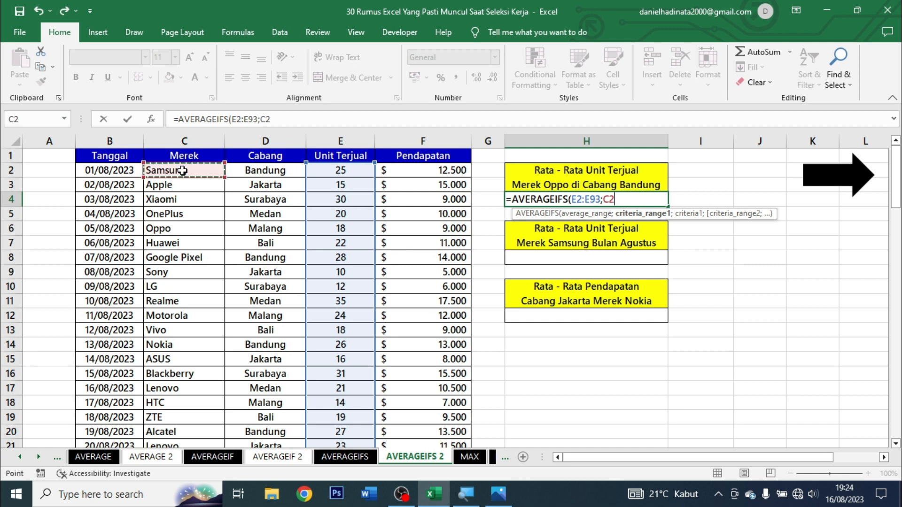
{"action": "key", "text": "ctrl+shift+Down"}
{"action": "type", "text": ";"}
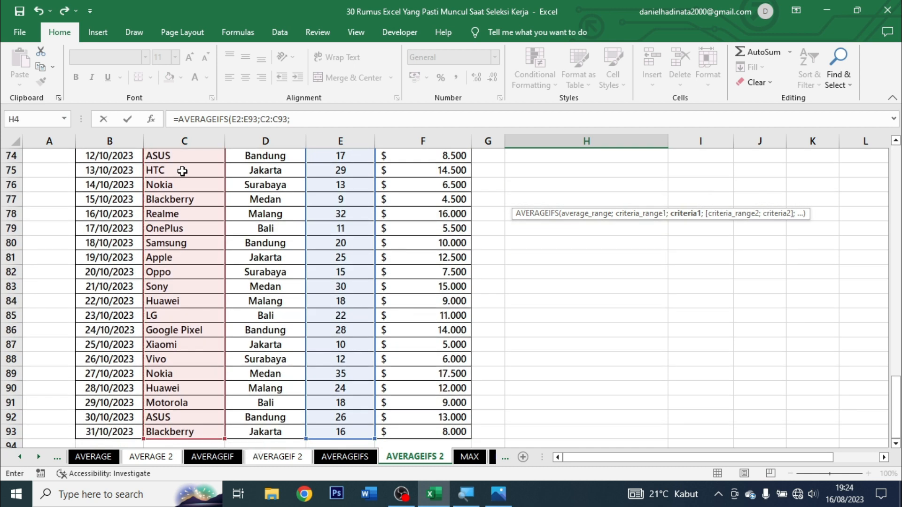
{"action": "left_click_drag", "start_coordinate": [896, 399], "coordinate": [896, 176]}
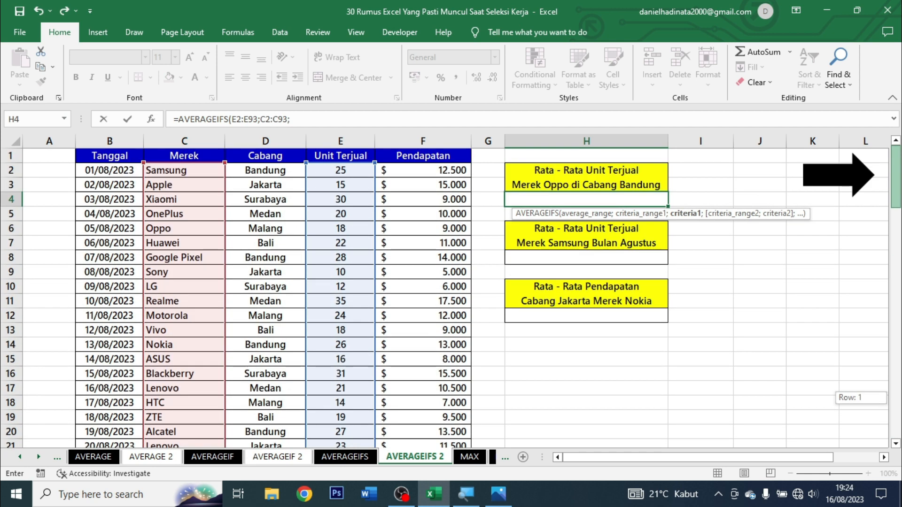
{"action": "type", "text": "\"O"}
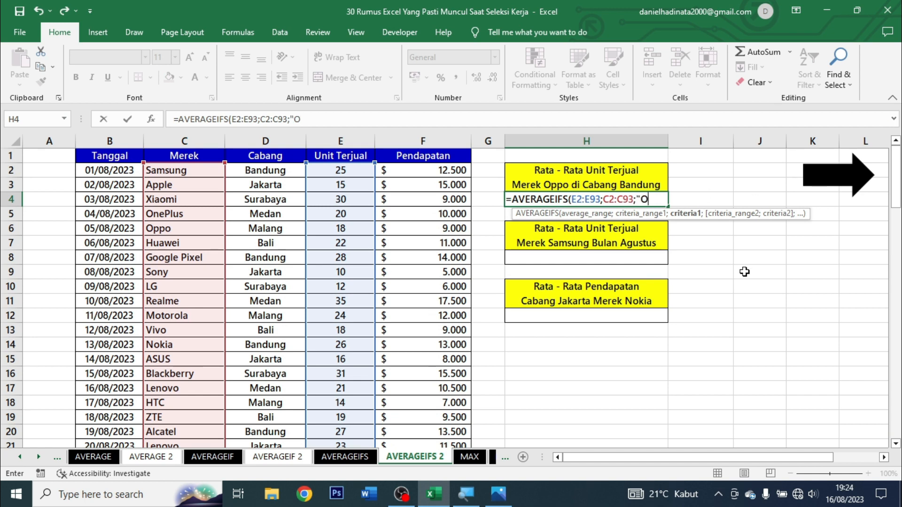
{"action": "type", "text": "ppo\";"}
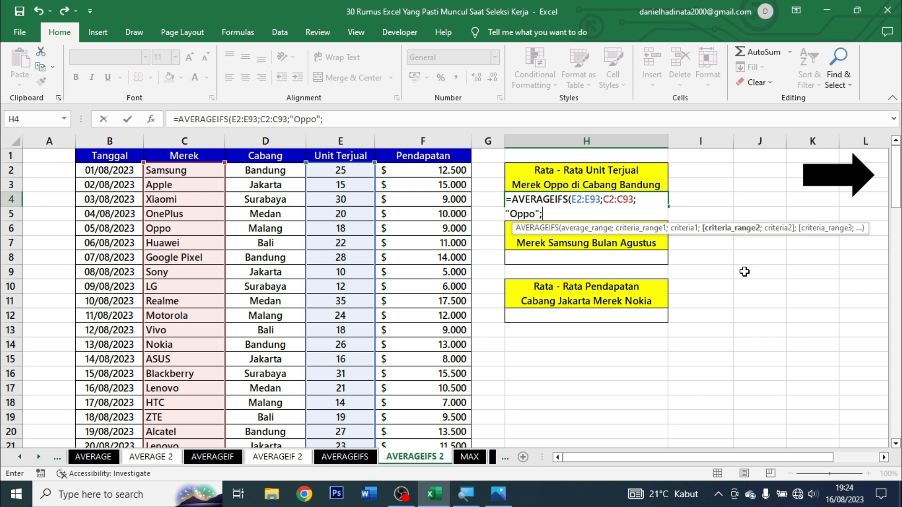
- Complete the H4 formula with the second criterion, matching "Bandung" in the Cabang range D2:D93
{"action": "left_click", "coordinate": [286, 174]}
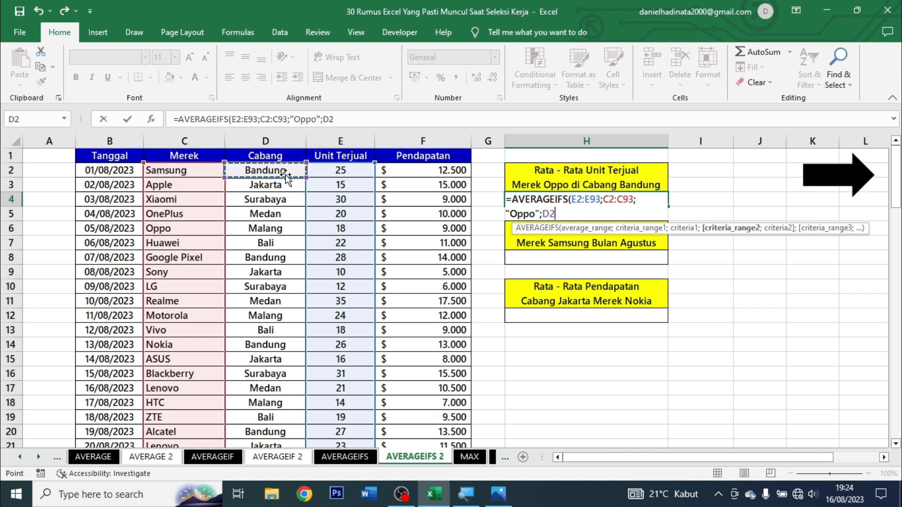
{"action": "key", "text": "ctrl+shift+Down"}
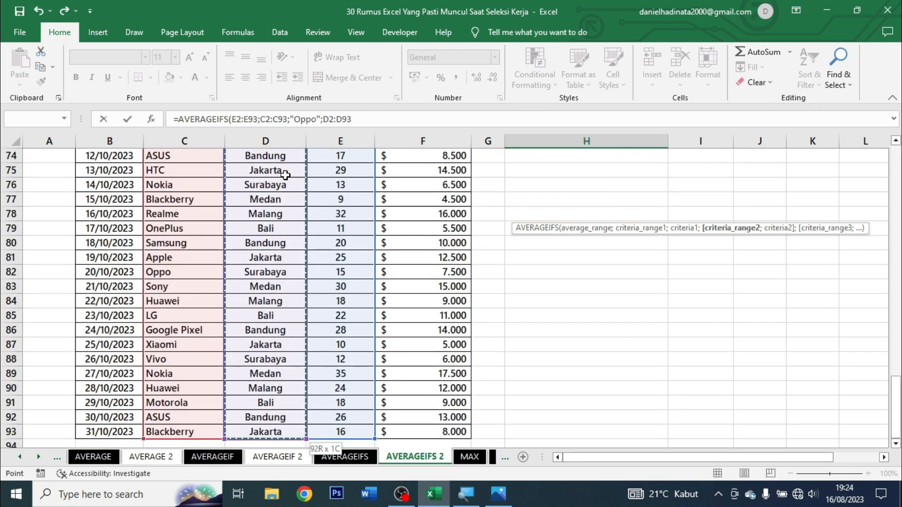
{"action": "type", "text": ";"}
{"action": "left_click_drag", "start_coordinate": [896, 406], "coordinate": [896, 174]}
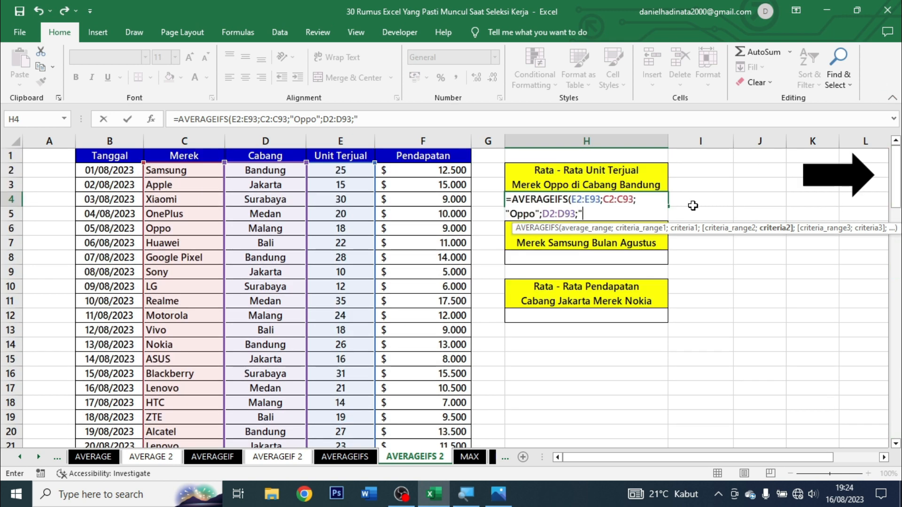
{"action": "type", "text": "\"Bandung"}
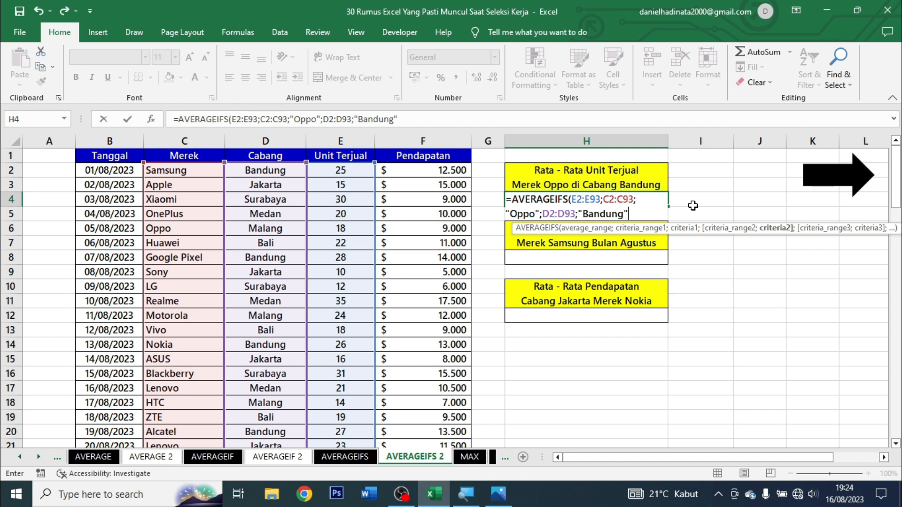
{"action": "type", "text": "\")"}
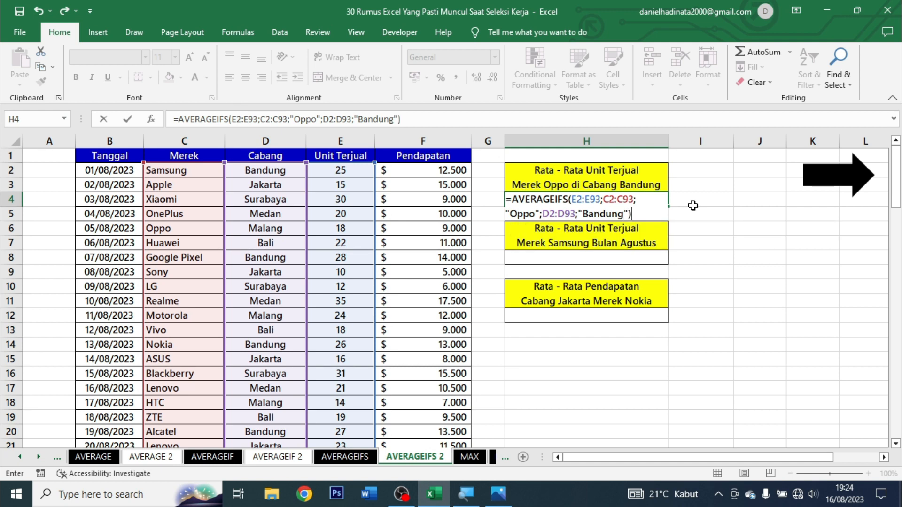
{"action": "key", "text": "ctrl+Return"}
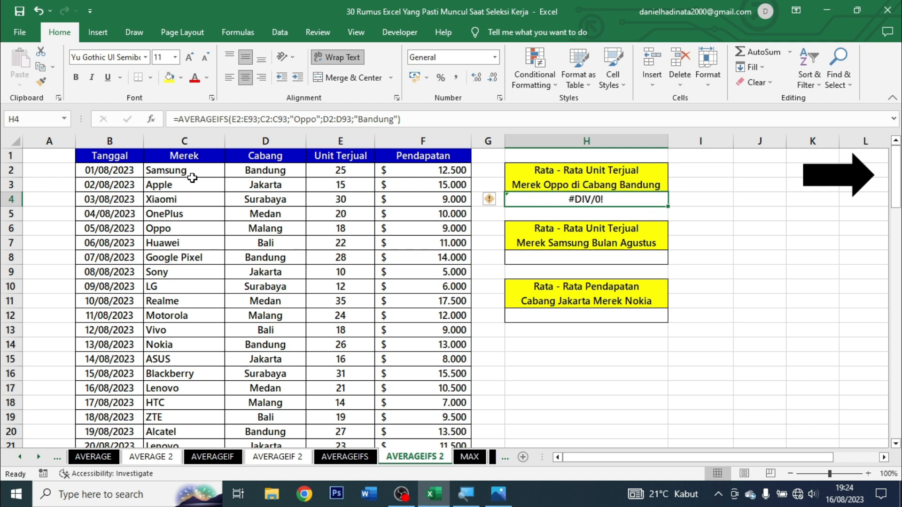
- Check the brand and branch in the first Oppo row and add filters to the table headers
{"action": "left_click", "coordinate": [212, 229]}
{"action": "left_click_drag", "start_coordinate": [212, 229], "coordinate": [238, 229]}
{"action": "scroll", "coordinate": [266, 357], "scroll_direction": "down", "scroll_amount": 5}
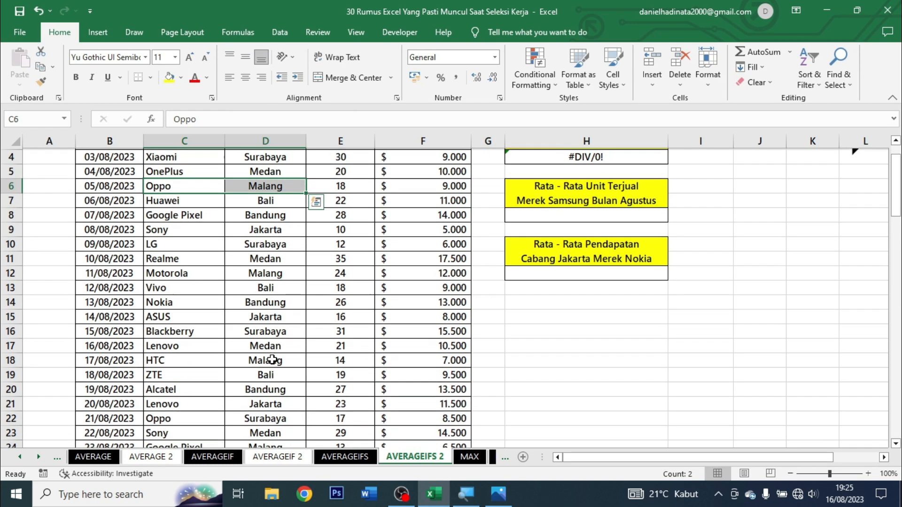
{"action": "scroll", "coordinate": [255, 202], "scroll_direction": "up", "scroll_amount": 5}
{"action": "left_click", "coordinate": [203, 156]}
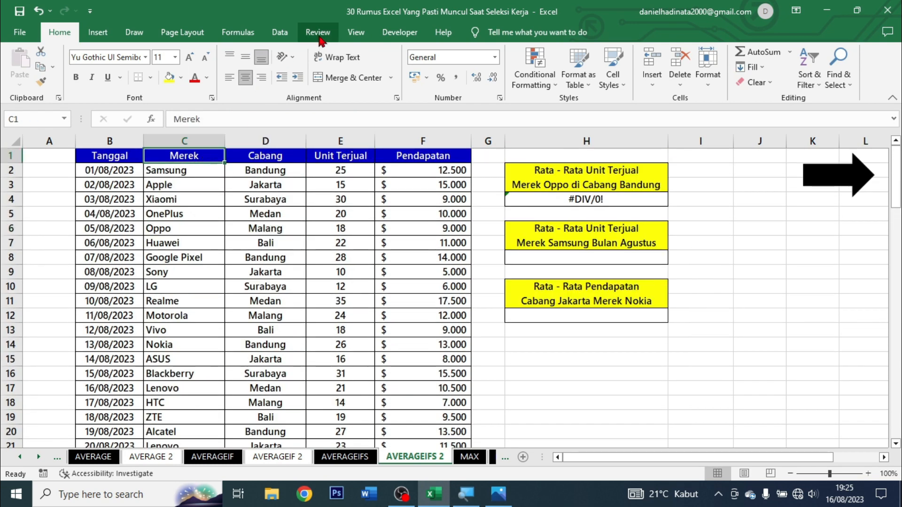
{"action": "left_click", "coordinate": [284, 36]}
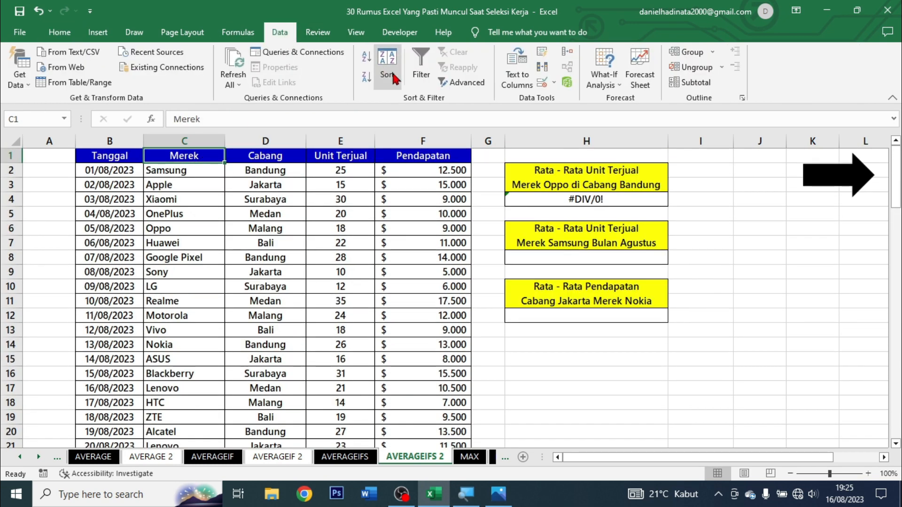
{"action": "left_click", "coordinate": [421, 71]}
- Filter the Merek column to show only the Oppo rows
{"action": "left_click", "coordinate": [219, 156]}
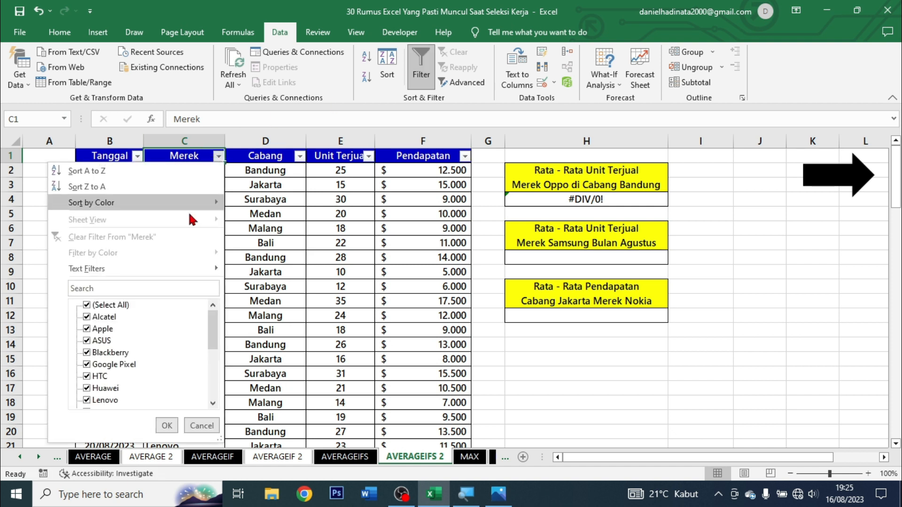
{"action": "scroll", "coordinate": [136, 345], "scroll_direction": "down", "scroll_amount": 2}
{"action": "scroll", "coordinate": [122, 336], "scroll_direction": "up", "scroll_amount": 2}
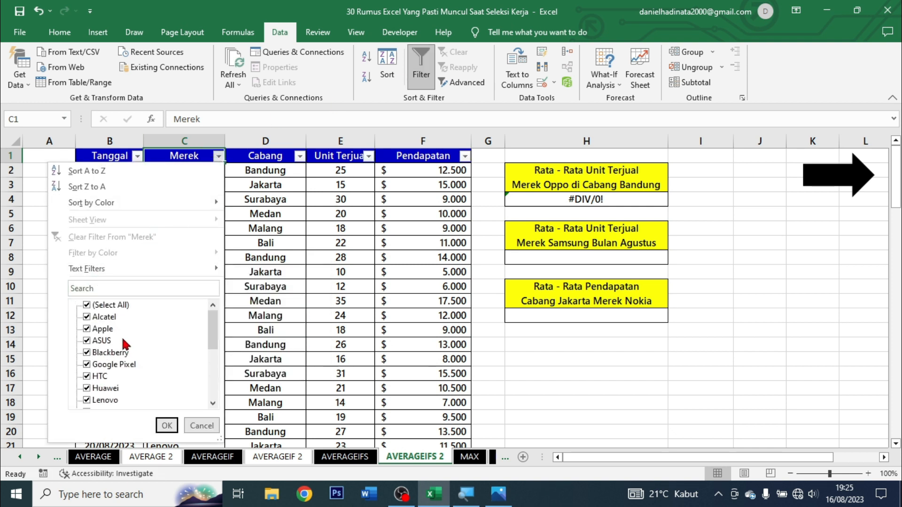
{"action": "left_click", "coordinate": [108, 306]}
{"action": "left_click", "coordinate": [112, 291]}
{"action": "type", "text": "opp"}
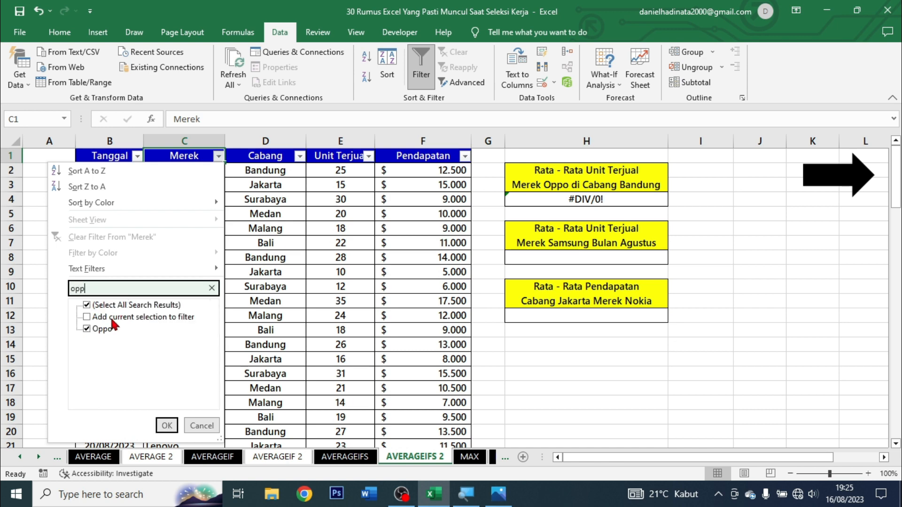
{"action": "left_click", "coordinate": [107, 330]}
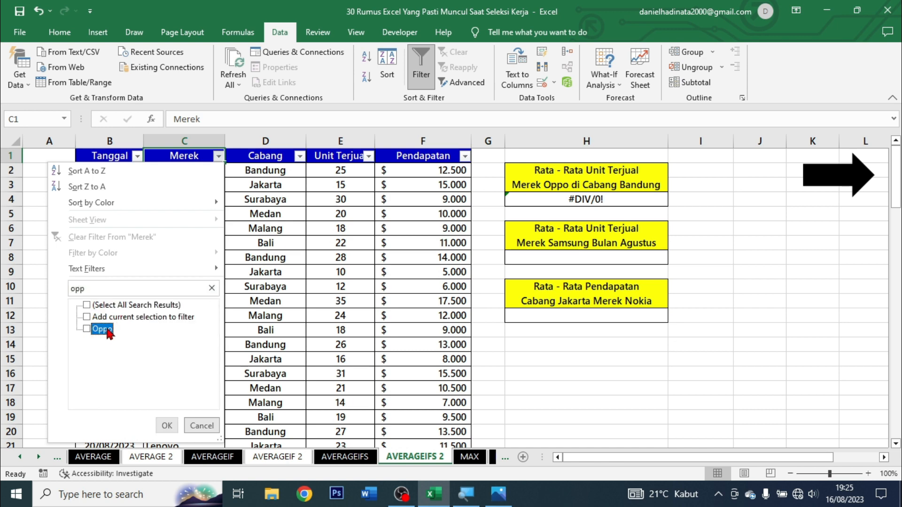
{"action": "left_click", "coordinate": [107, 330]}
{"action": "left_click", "coordinate": [167, 426]}
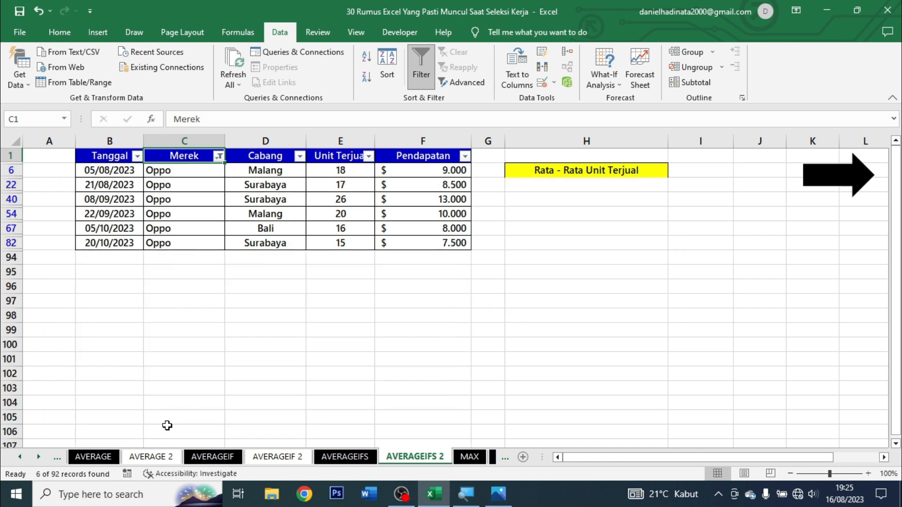
- Examine the branches of the filtered Oppo rows and restore all brands in the Merek filter
{"action": "left_click", "coordinate": [237, 259]}
{"action": "left_click_drag", "start_coordinate": [183, 169], "coordinate": [244, 237]}
{"action": "left_click", "coordinate": [219, 156]}
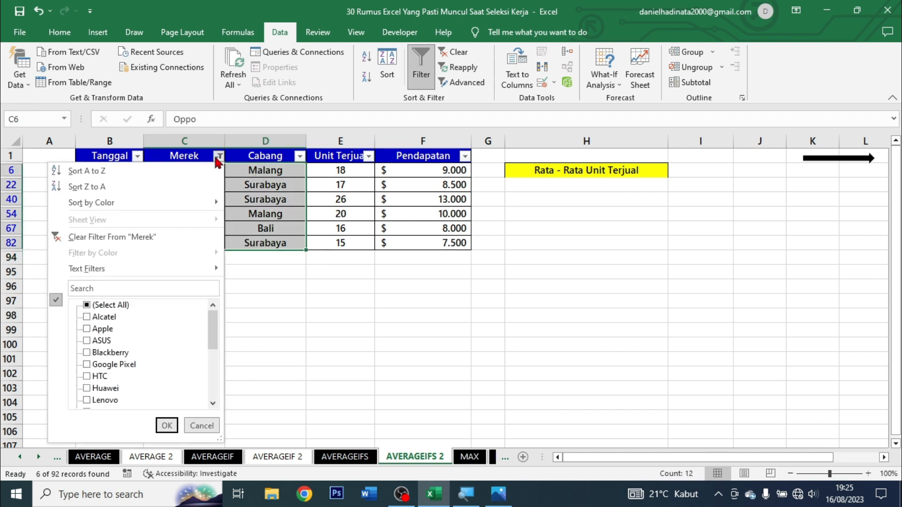
{"action": "left_click", "coordinate": [89, 307]}
{"action": "left_click", "coordinate": [167, 425]}
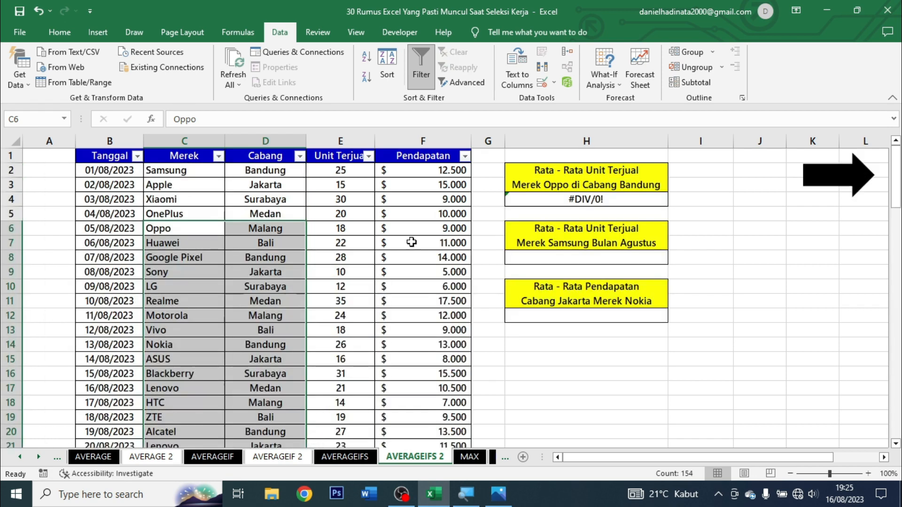
{"action": "left_click", "coordinate": [413, 242]}
{"action": "left_click", "coordinate": [564, 202]}
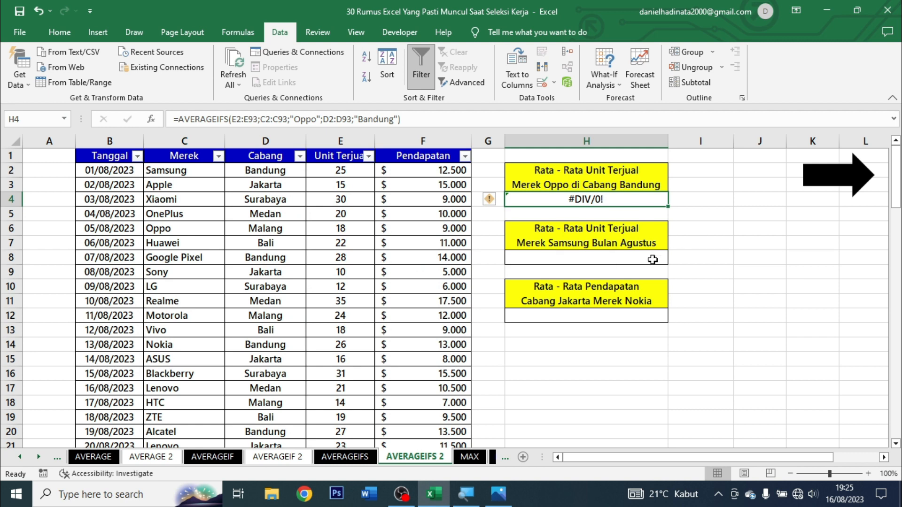
{"action": "left_click", "coordinate": [640, 188]}
{"action": "left_click", "coordinate": [637, 201]}
{"action": "double_click", "coordinate": [617, 200]}
{"action": "left_click", "coordinate": [625, 188]}
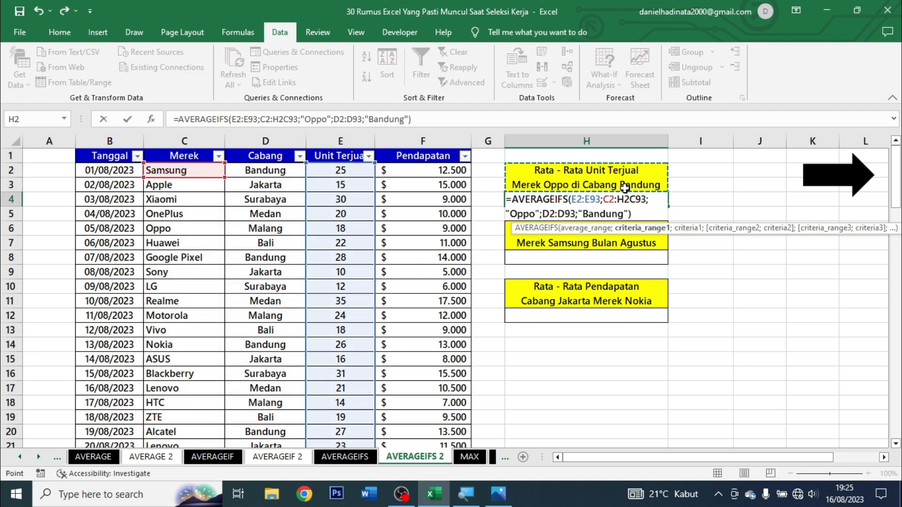
{"action": "key", "text": "Escape"}
- Change the branch in the first question's title from Bandung to Malang, reading "Merek Oppo di Cabang Malang"
{"action": "left_click", "coordinate": [625, 188]}
{"action": "double_click", "coordinate": [656, 186]}
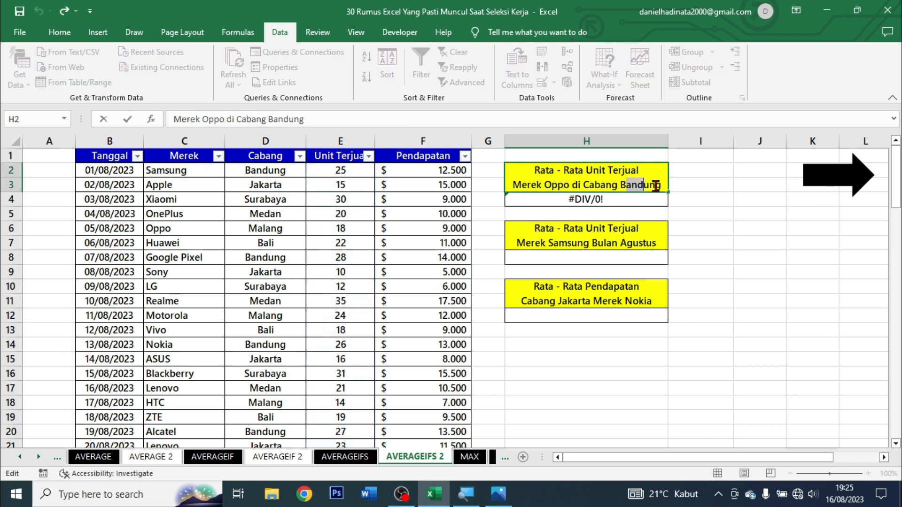
{"action": "double_click", "coordinate": [655, 186]}
{"action": "key", "text": "BackSpace"}
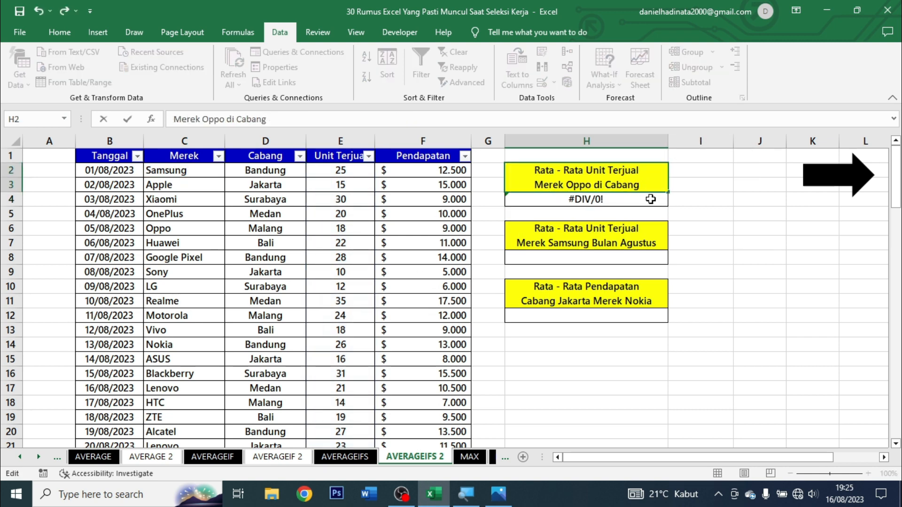
{"action": "type", "text": "Malang"}
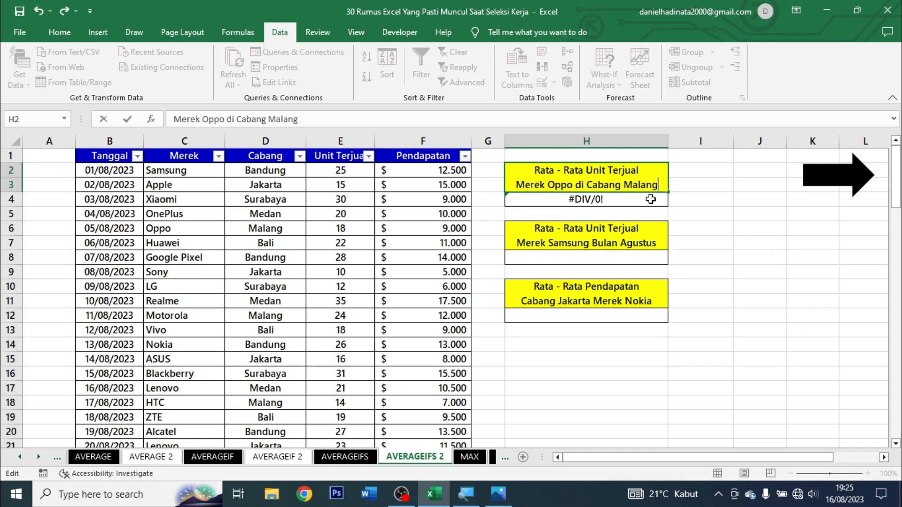
{"action": "key", "text": "Return"}
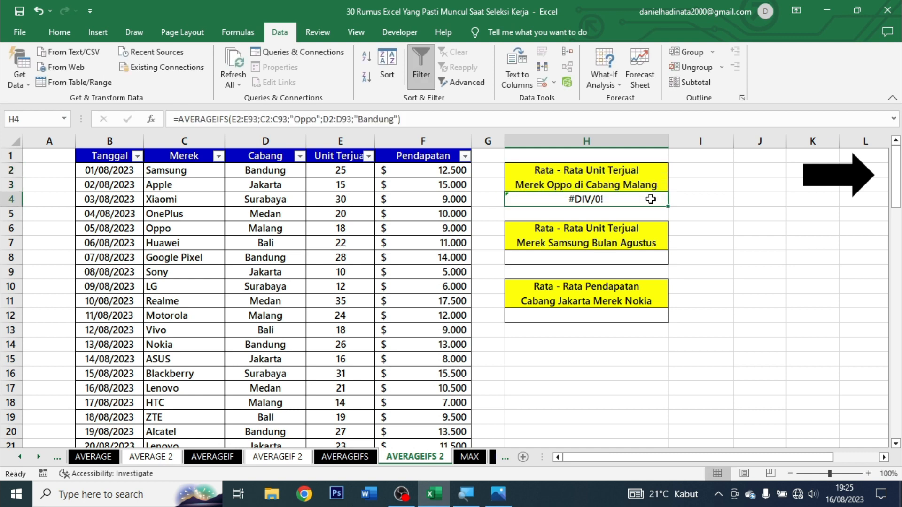
- Set the Cabang criterion in the H4 formula to "Malang"
{"action": "double_click", "coordinate": [650, 200]}
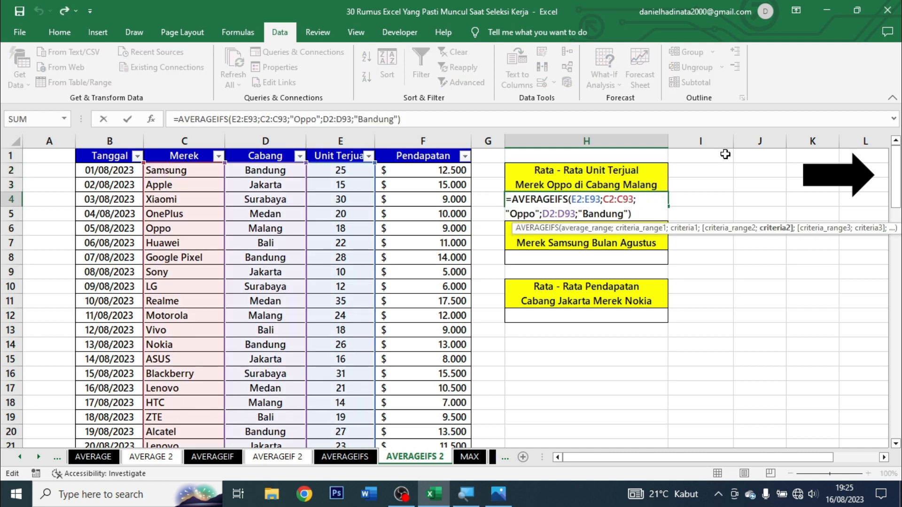
{"action": "key", "text": "ctrl+shift+Left"}
{"action": "type", "text": "Malang"}
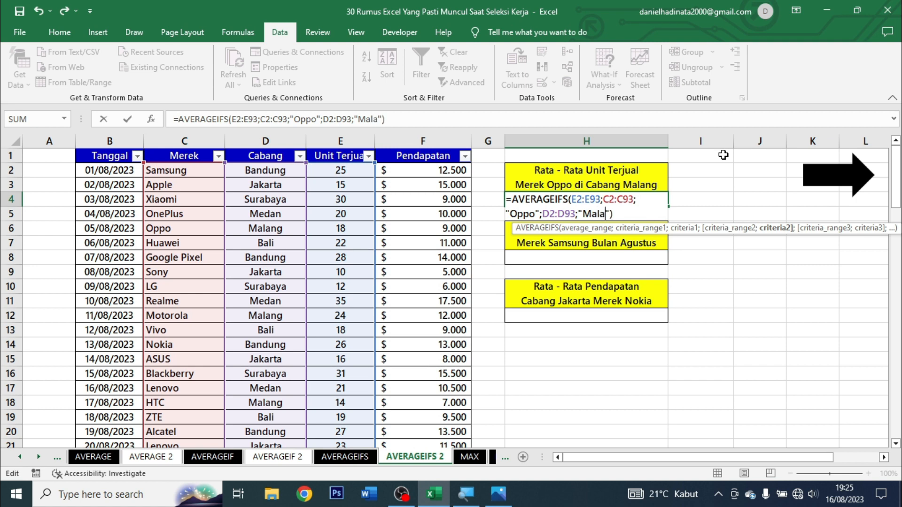
{"action": "key", "text": "ctrl+Return"}
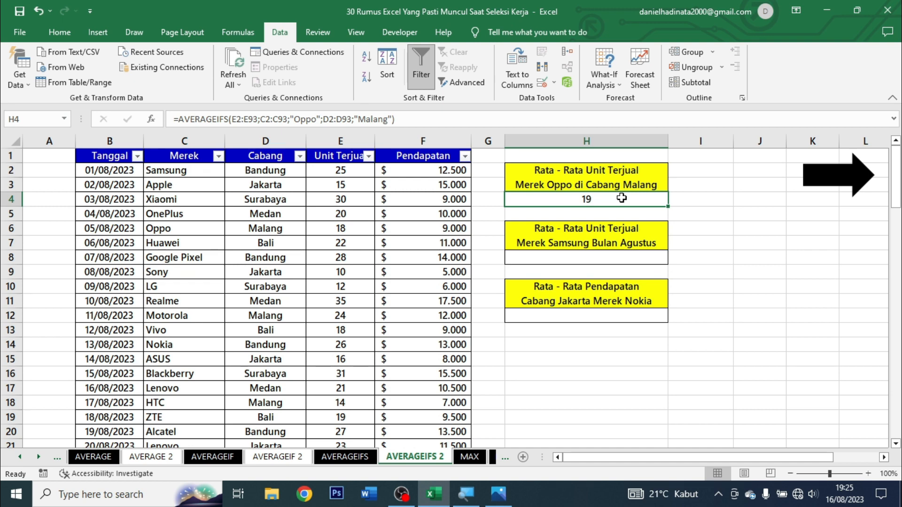
- Start an AVERAGEIFS formula in H8 with the Unit Terjual cells E2:E93 as the average range
{"action": "left_click", "coordinate": [604, 256]}
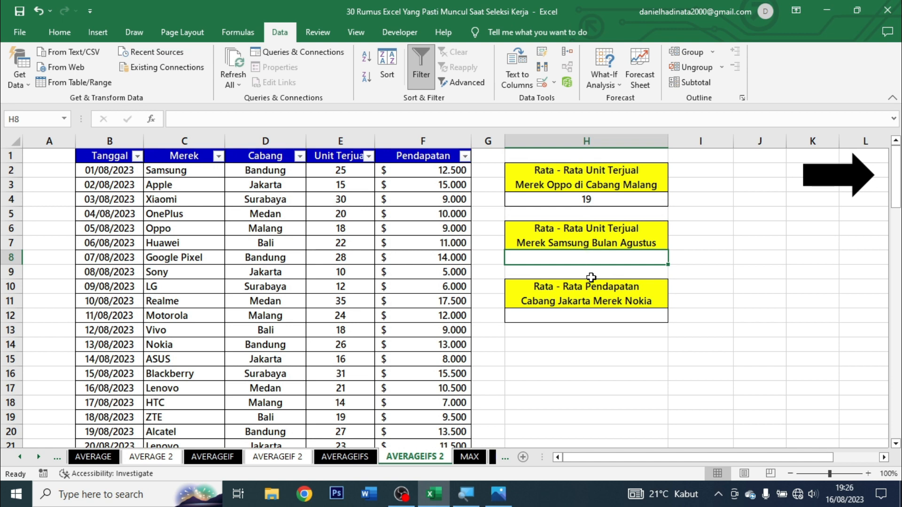
{"action": "type", "text": "=av"}
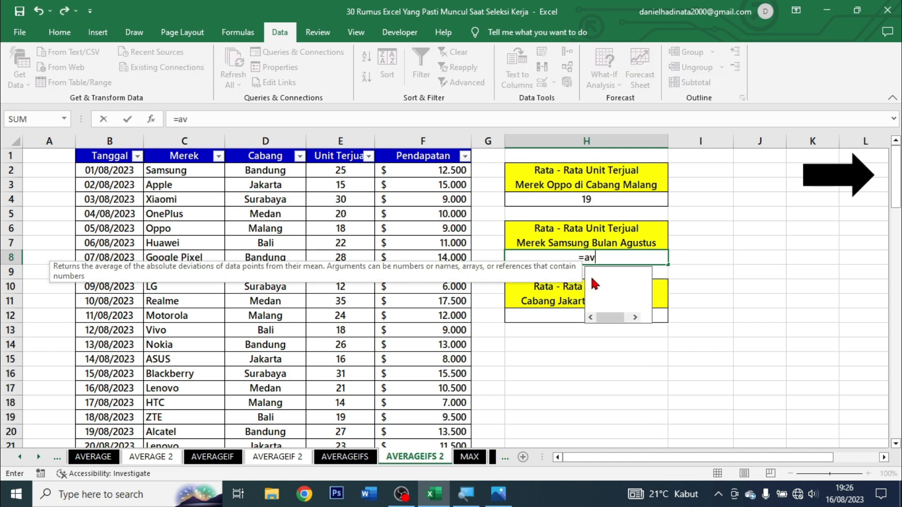
{"action": "type", "text": "erageifs"}
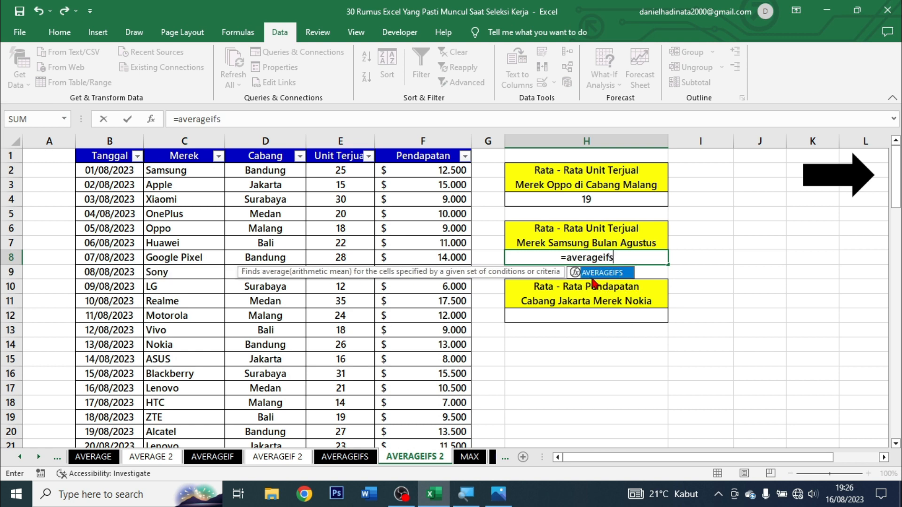
{"action": "key", "text": "Tab"}
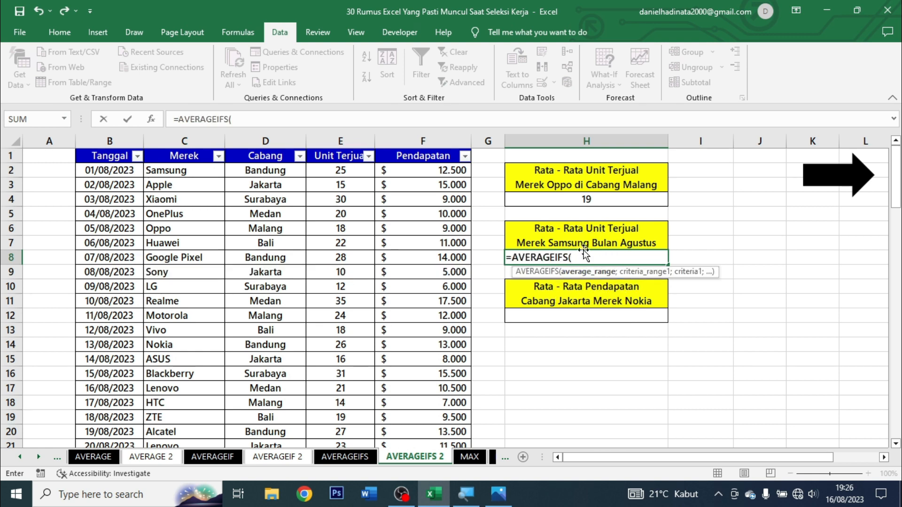
{"action": "left_click", "coordinate": [348, 171]}
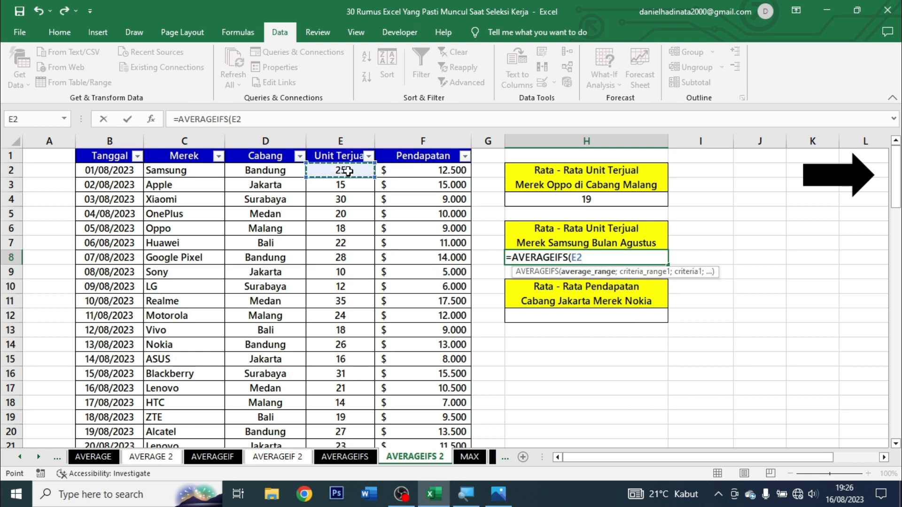
{"action": "key", "text": "ctrl+shift+Down"}
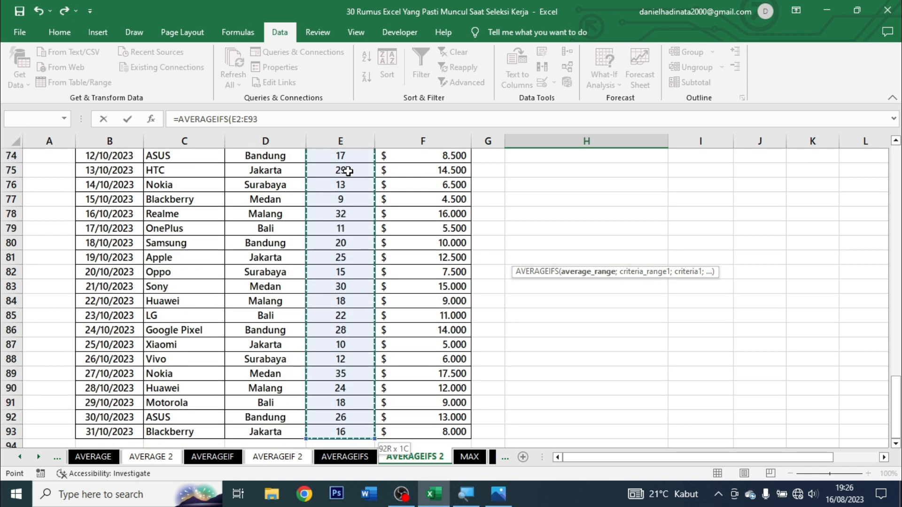
{"action": "type", "text": ";"}
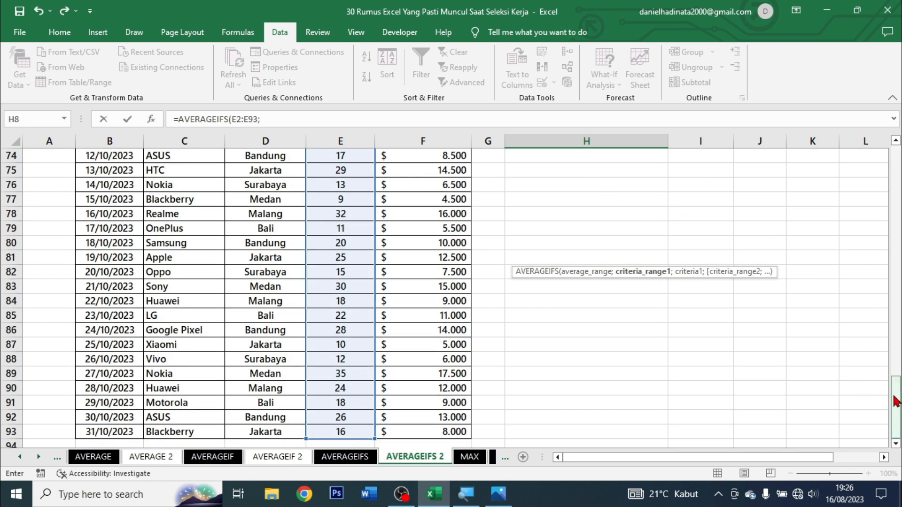
- Add the first criterion to the H8 formula, matching "Samsung" in the Merek range C2:C93
{"action": "left_click_drag", "start_coordinate": [895, 397], "coordinate": [895, 164]}
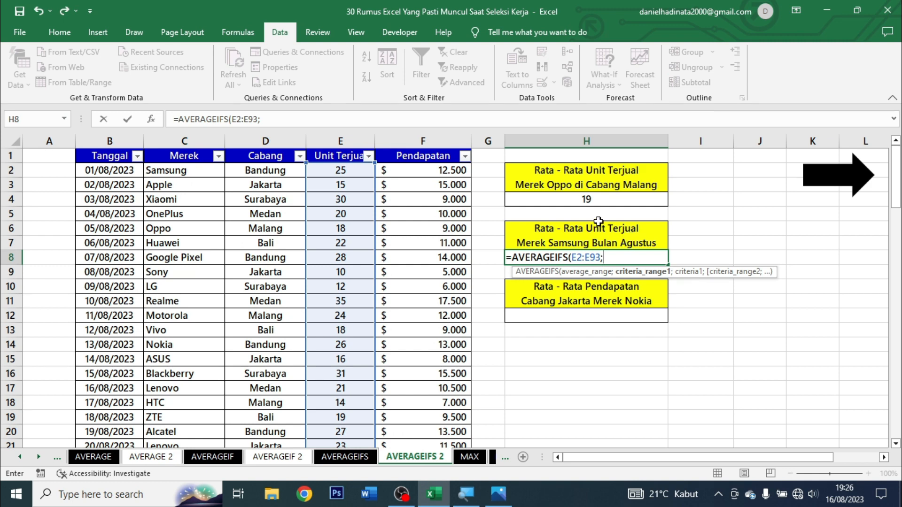
{"action": "left_click", "coordinate": [198, 167]}
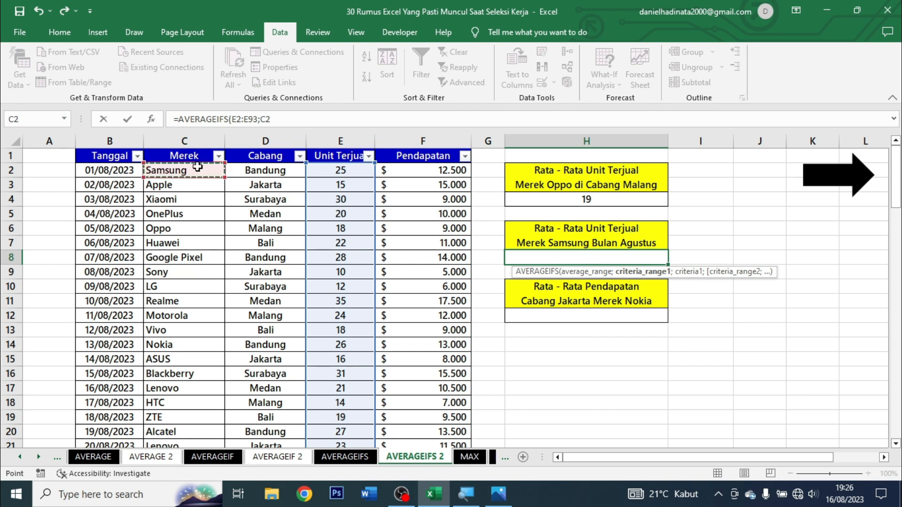
{"action": "key", "text": "ctrl+shift+Down"}
{"action": "type", "text": ";"}
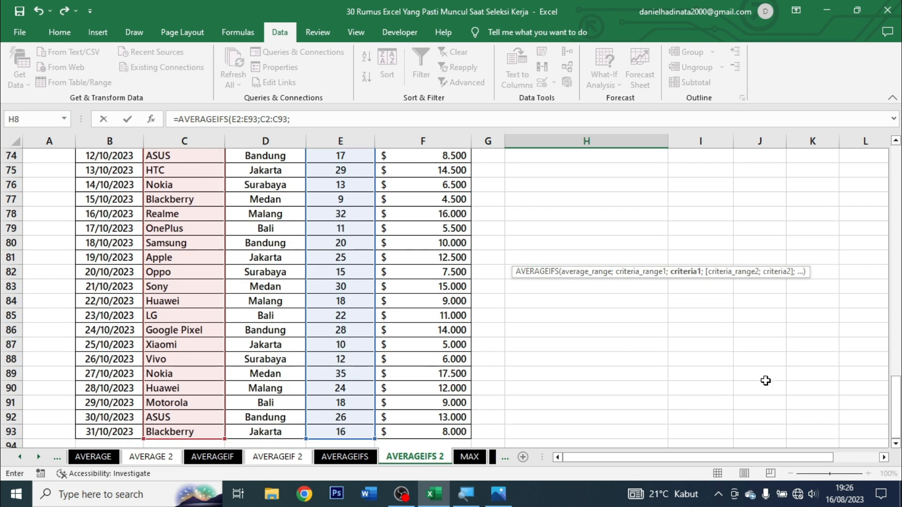
{"action": "left_click_drag", "start_coordinate": [897, 398], "coordinate": [866, 179]}
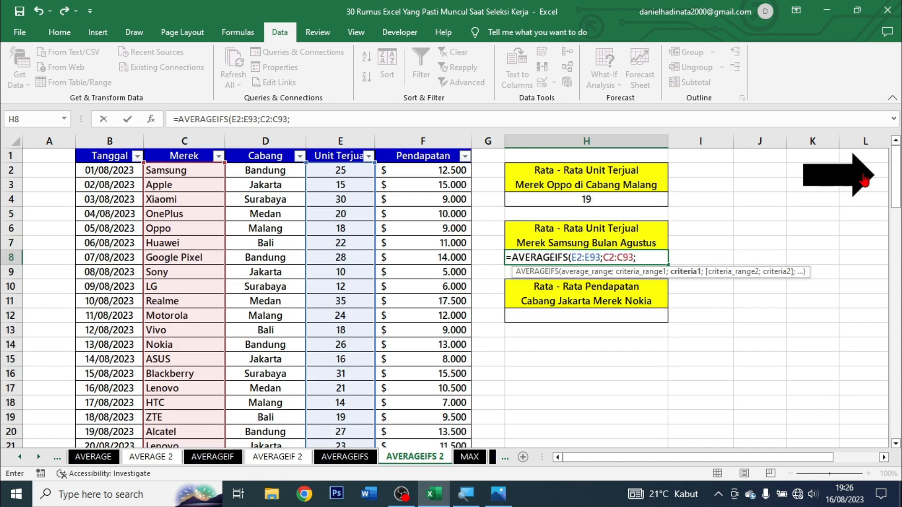
{"action": "type", "text": "\"Samsun"}
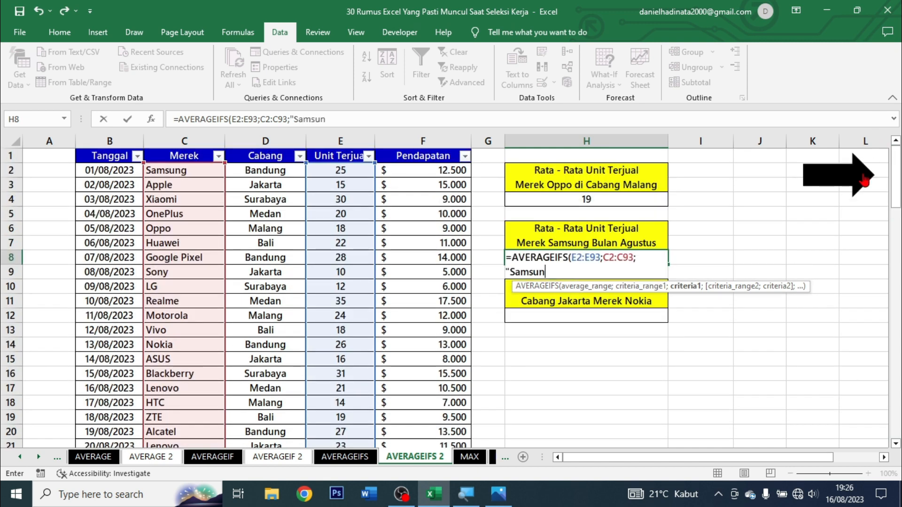
{"action": "type", "text": "g\";"}
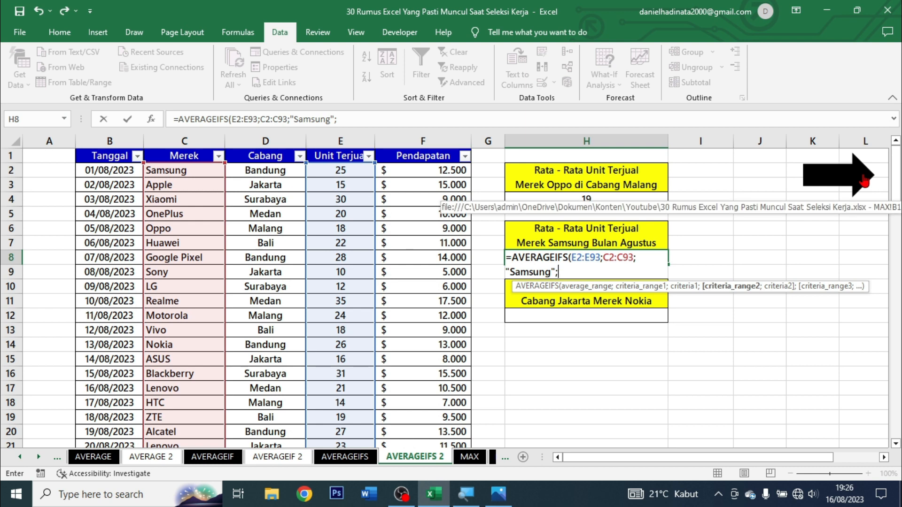
- Add a start-date criterion of ">=01/08/2023" on the Tanggal range B2:B93 to the H8 formula
{"action": "left_click", "coordinate": [114, 174]}
{"action": "key", "text": "ctrl+shift+Down"}
{"action": "type", "text": ";"}
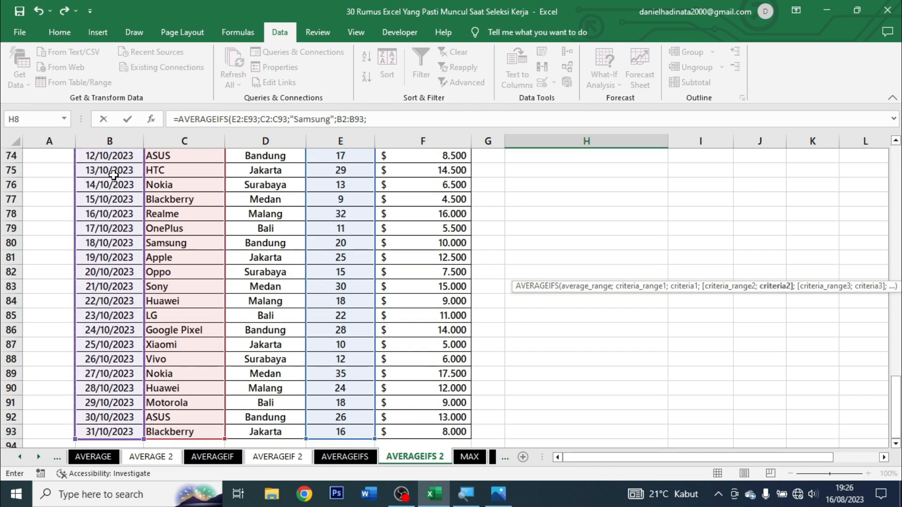
{"action": "left_click_drag", "start_coordinate": [896, 408], "coordinate": [897, 179]}
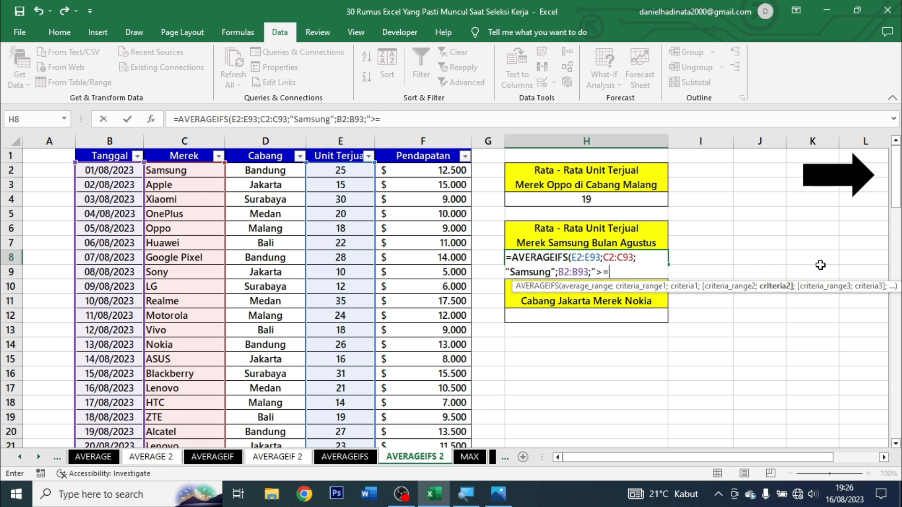
{"action": "type", "text": "\">=01/08/20"}
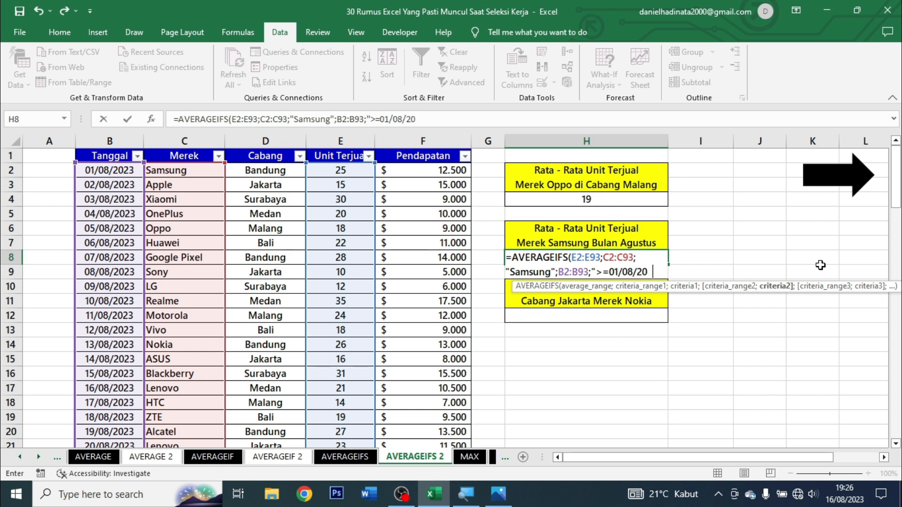
{"action": "type", "text": "23\";"}
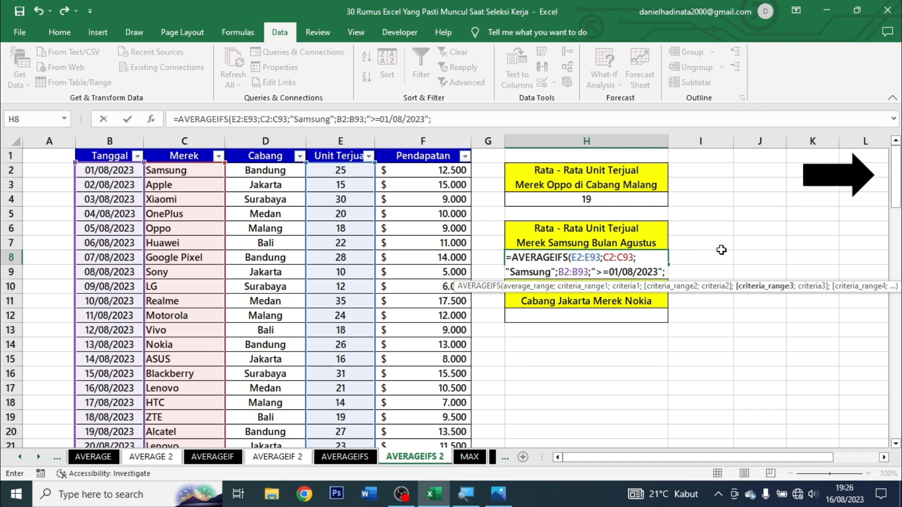
- Complete the H8 formula with an end-date criterion of "<=31/08/2023" on the Tanggal range B2:B93
{"action": "left_click", "coordinate": [107, 172]}
{"action": "key", "text": "ctrl+shift+Down"}
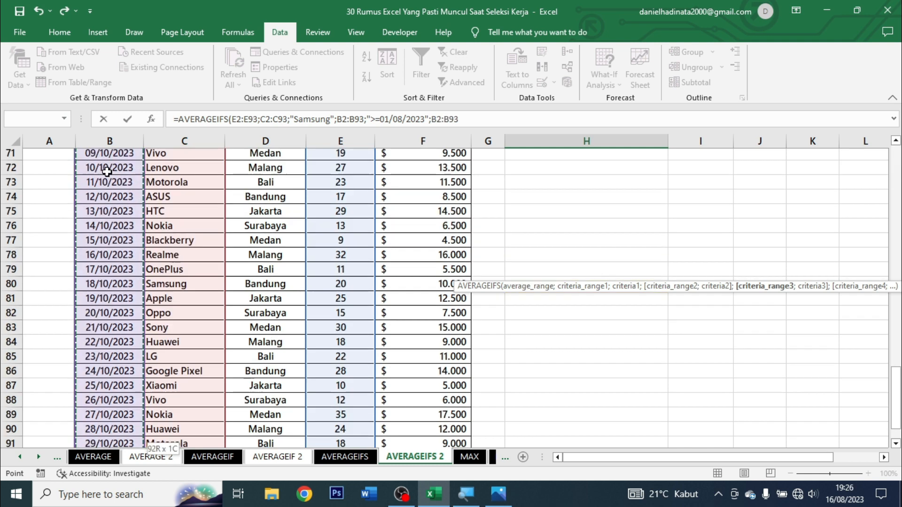
{"action": "type", "text": ";"}
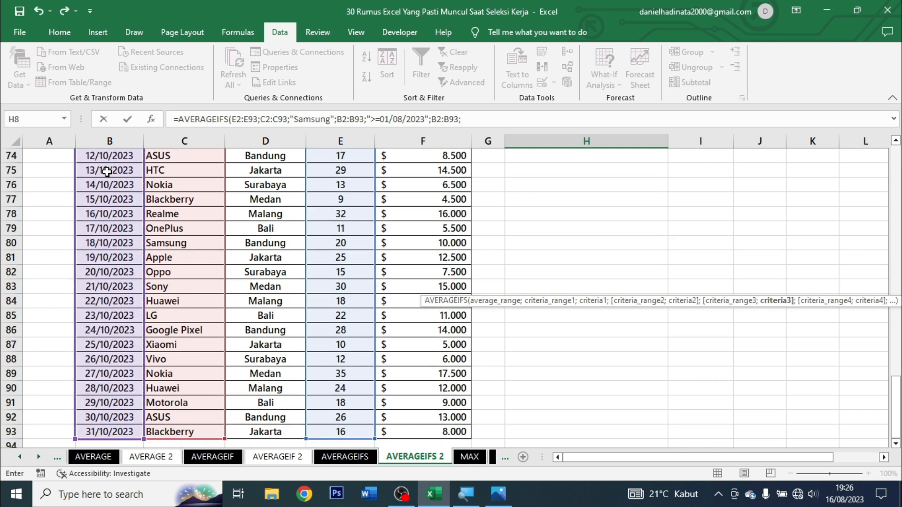
{"action": "left_click_drag", "start_coordinate": [898, 374], "coordinate": [897, 175]}
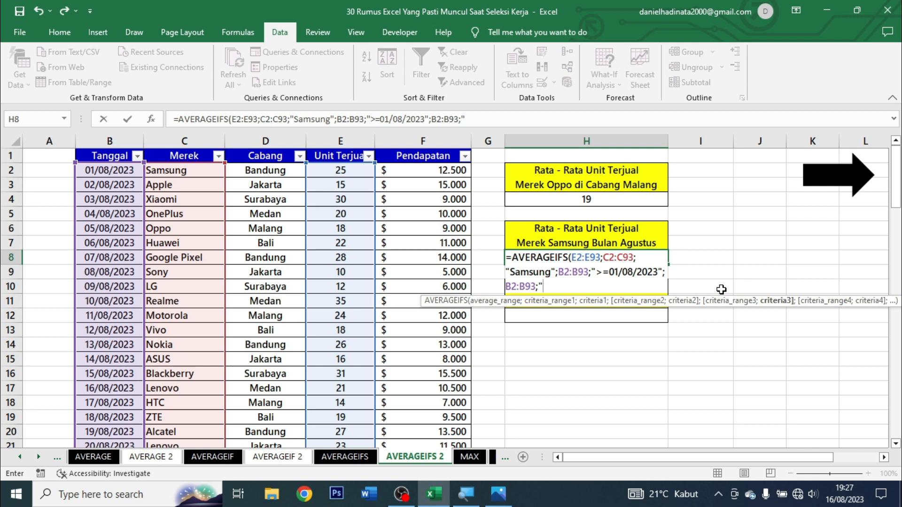
{"action": "type", "text": "31/08/2023"}
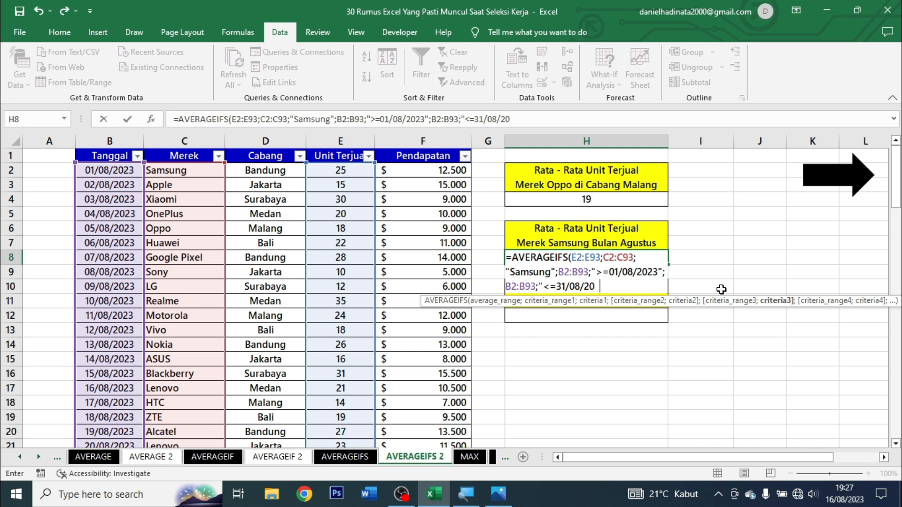
{"action": "type", "text": "\")"}
{"action": "key", "text": "ctrl+Return"}
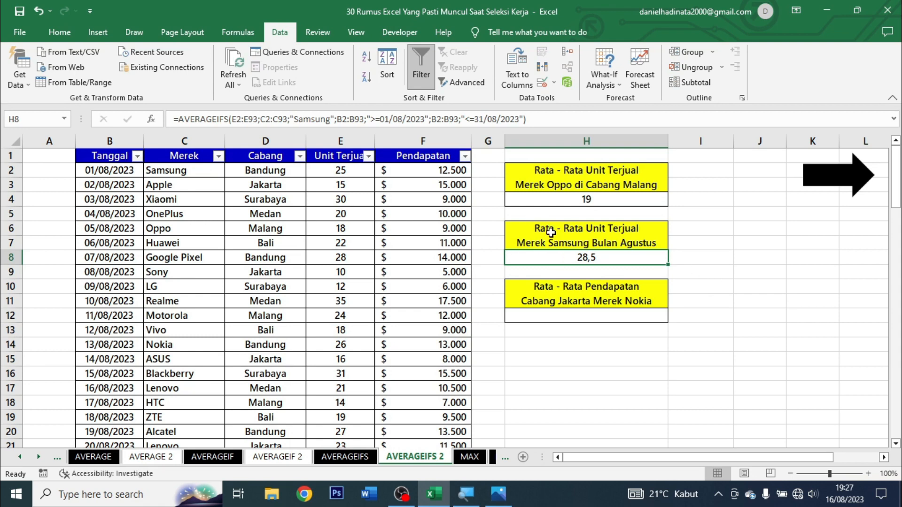
- Review the third question on Nokia revenue at the Jakarta branch, and go to the answer cell F4 on the MAX sheet
{"action": "left_click", "coordinate": [608, 310]}
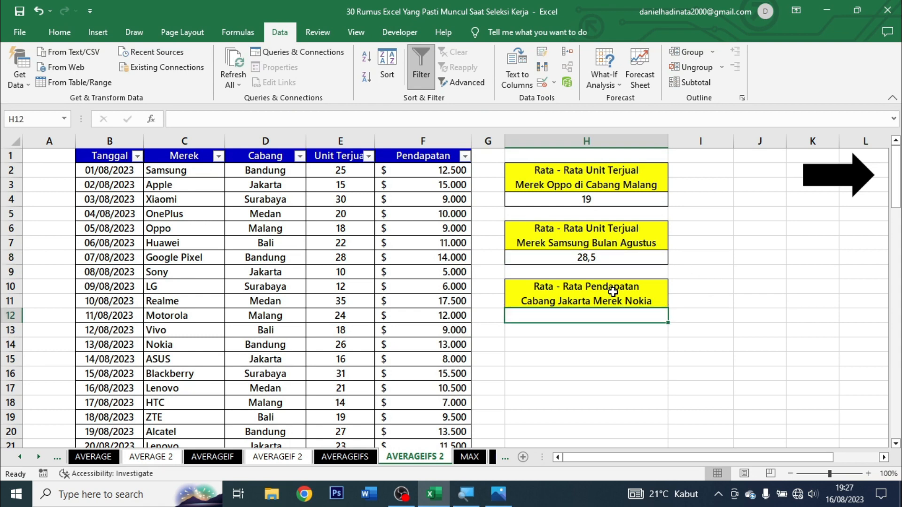
{"action": "left_click", "coordinate": [593, 295]}
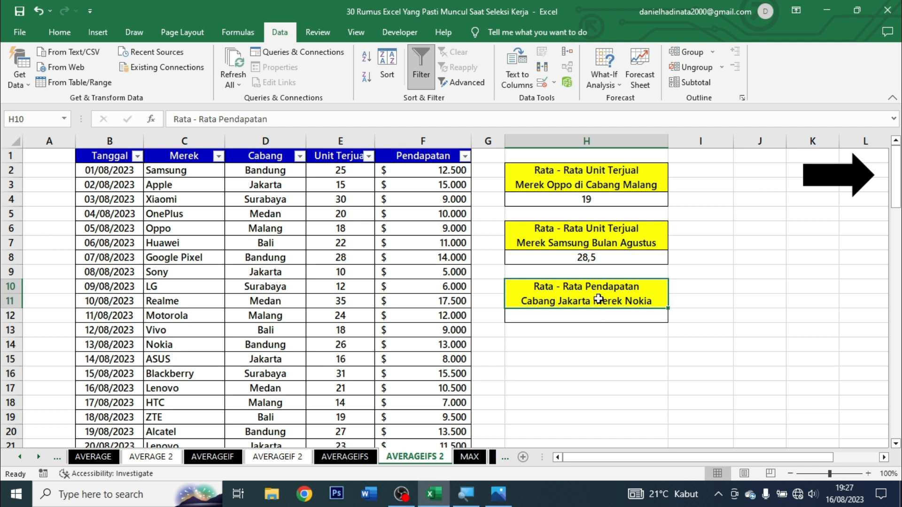
{"action": "left_click", "coordinate": [642, 318]}
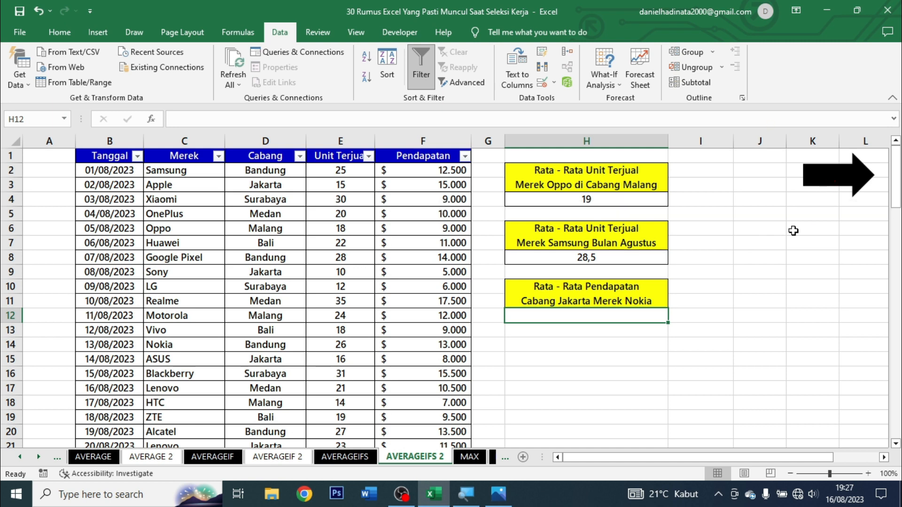
{"action": "left_click", "coordinate": [862, 192]}
{"action": "left_click", "coordinate": [629, 310]}
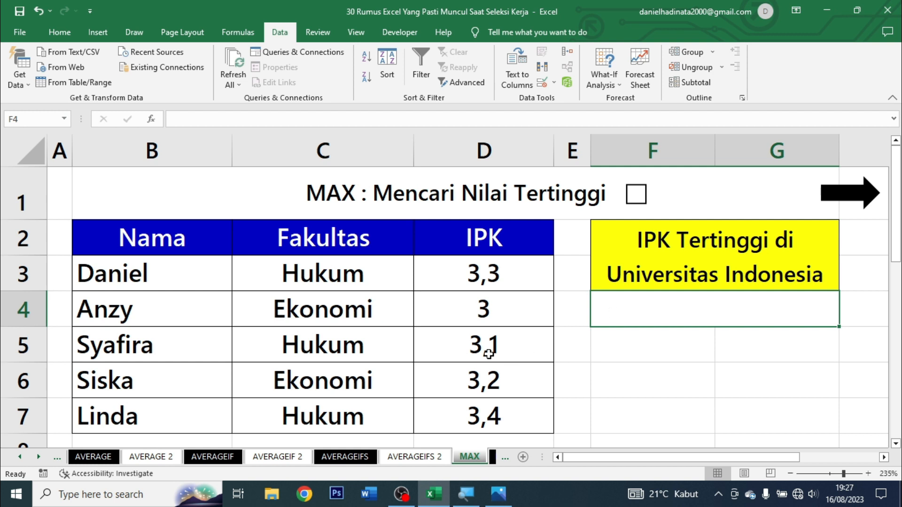
- Examine the Nama, Fakultas and IPK columns and the highest-IPK question on the MAX sheet
{"action": "left_click_drag", "start_coordinate": [461, 266], "coordinate": [455, 395]}
{"action": "left_click", "coordinate": [259, 304]}
{"action": "left_click_drag", "start_coordinate": [171, 282], "coordinate": [447, 409]}
{"action": "left_click", "coordinate": [533, 301]}
{"action": "left_click", "coordinate": [615, 313]}
{"action": "left_click", "coordinate": [664, 262]}
{"action": "left_click_drag", "start_coordinate": [166, 264], "coordinate": [153, 409]}
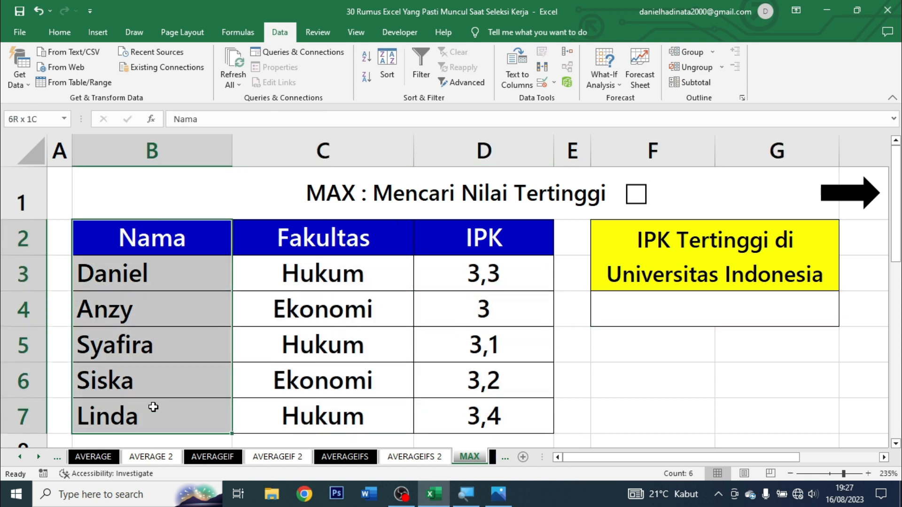
{"action": "left_click", "coordinate": [308, 266]}
{"action": "left_click_drag", "start_coordinate": [308, 266], "coordinate": [312, 413]}
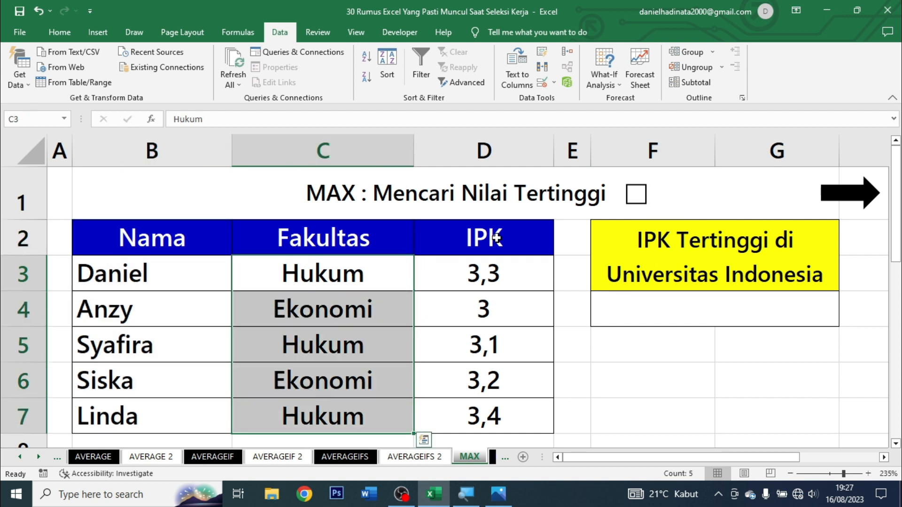
- Enter =MAX(D3:D7) in answer cell F4 to find the highest IPK
{"action": "left_click_drag", "start_coordinate": [496, 238], "coordinate": [507, 397]}
{"action": "left_click", "coordinate": [665, 306]}
{"action": "left_click", "coordinate": [697, 244]}
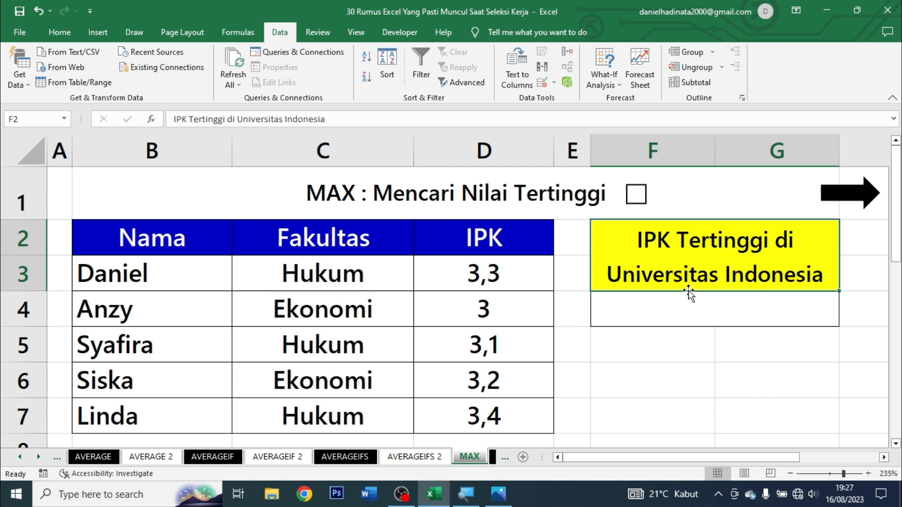
{"action": "left_click", "coordinate": [689, 310]}
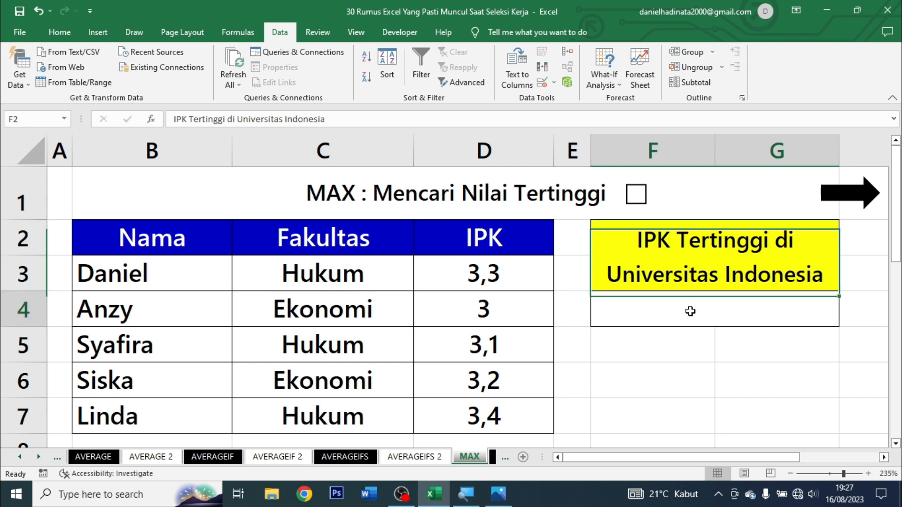
{"action": "type", "text": "=max"}
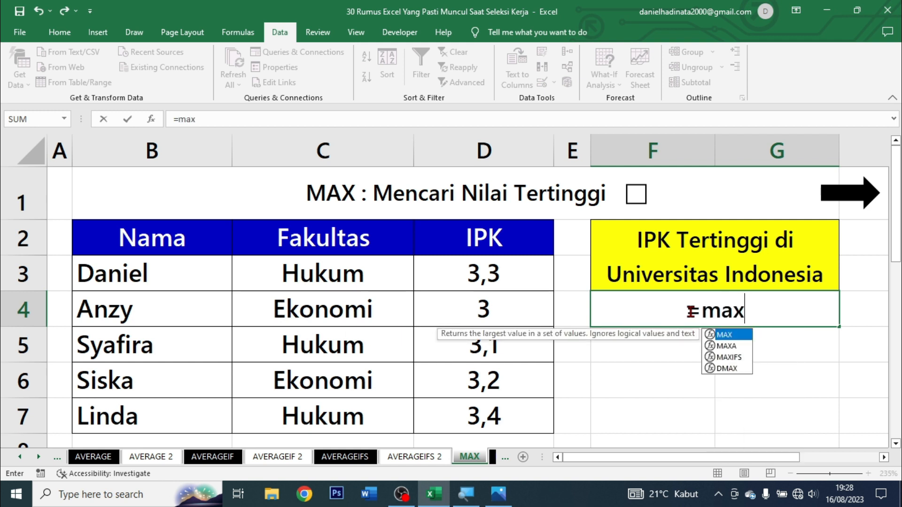
{"action": "key", "text": "Tab"}
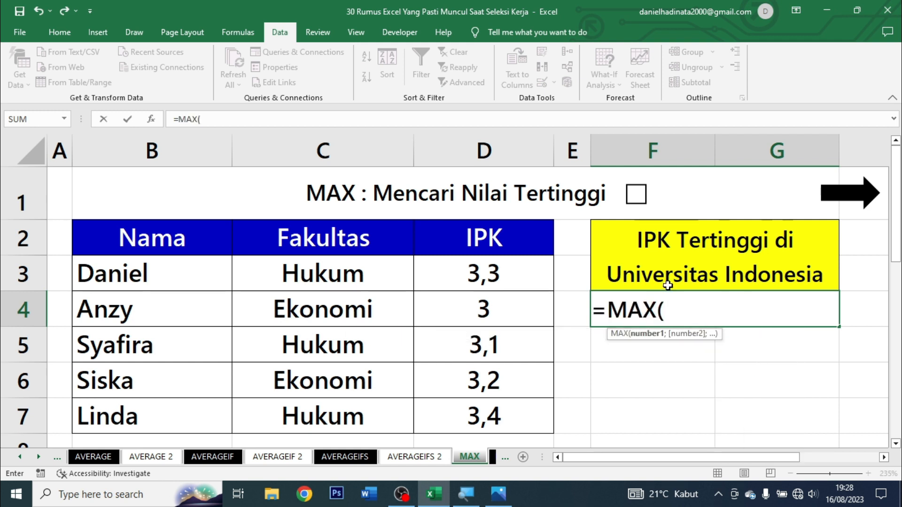
{"action": "left_click_drag", "start_coordinate": [513, 275], "coordinate": [492, 415]}
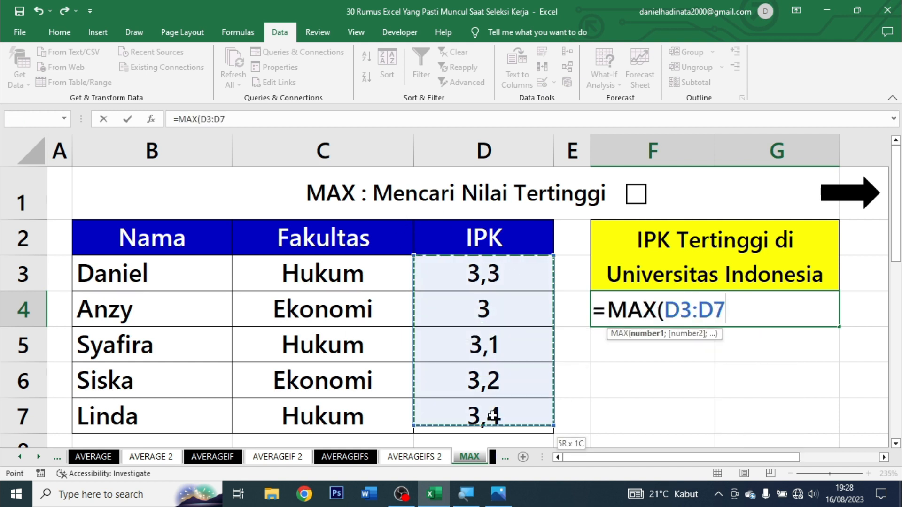
{"action": "type", "text": ")"}
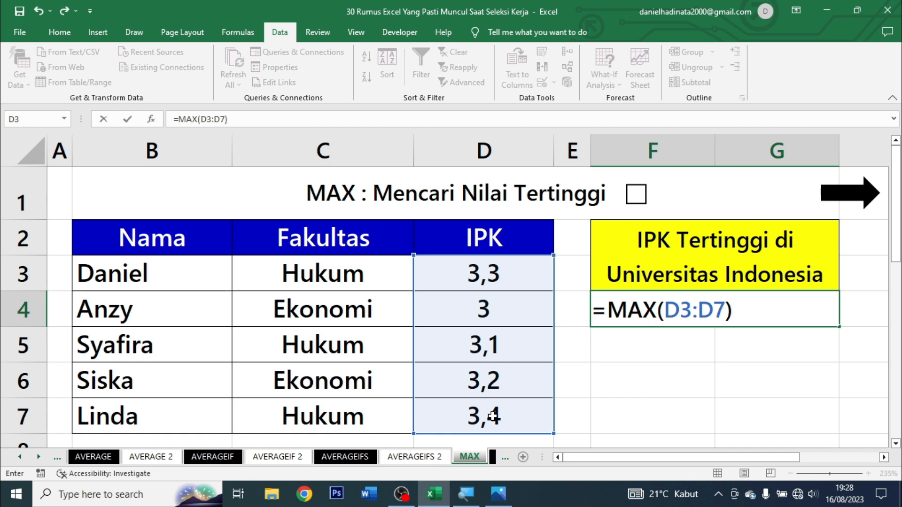
{"action": "key", "text": "ctrl+Return"}
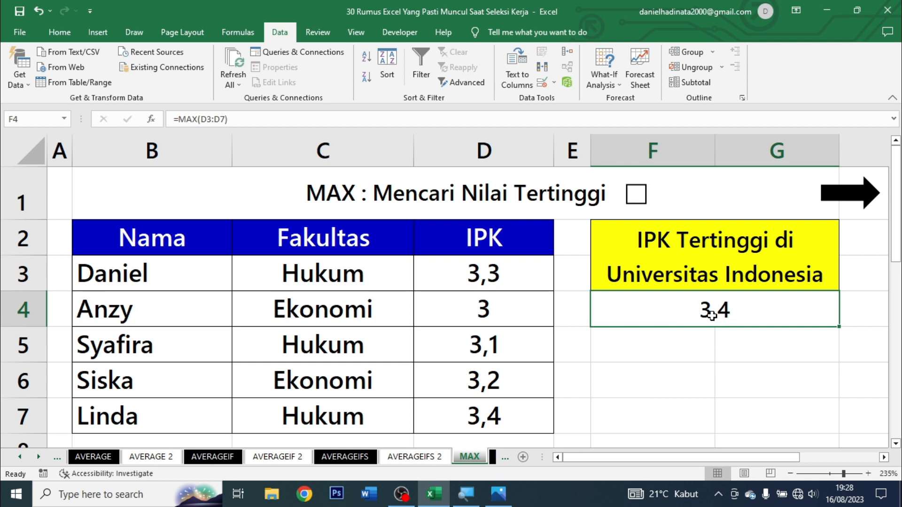
- Compare the highest-IPK answer in F4 with the values in the IPK column
{"action": "left_click", "coordinate": [516, 411]}
{"action": "left_click", "coordinate": [696, 305]}
{"action": "left_click_drag", "start_coordinate": [696, 304], "coordinate": [529, 401]}
{"action": "left_click_drag", "start_coordinate": [701, 350], "coordinate": [688, 385]}
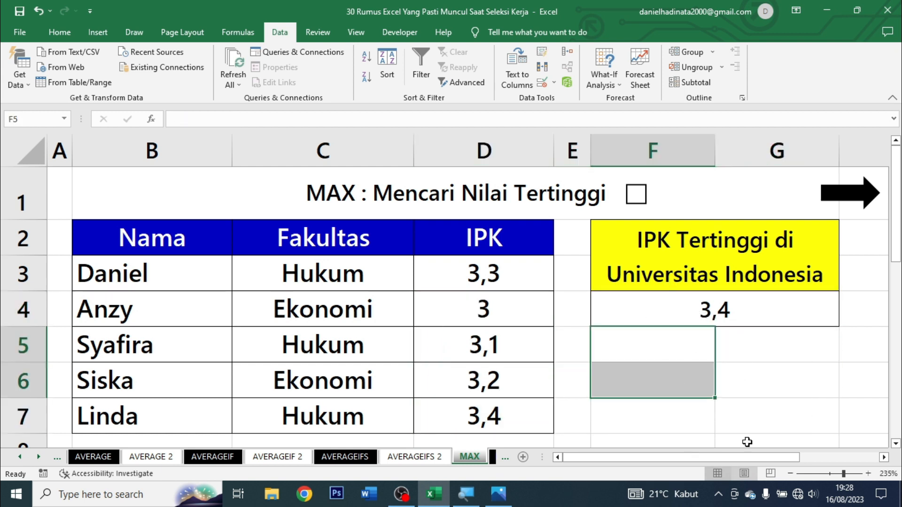
{"action": "left_click", "coordinate": [702, 306]}
- Go to the MIN sheet and enter =MIN(D3:D7) in F4 to find the lowest IPK
{"action": "left_click", "coordinate": [636, 194]}
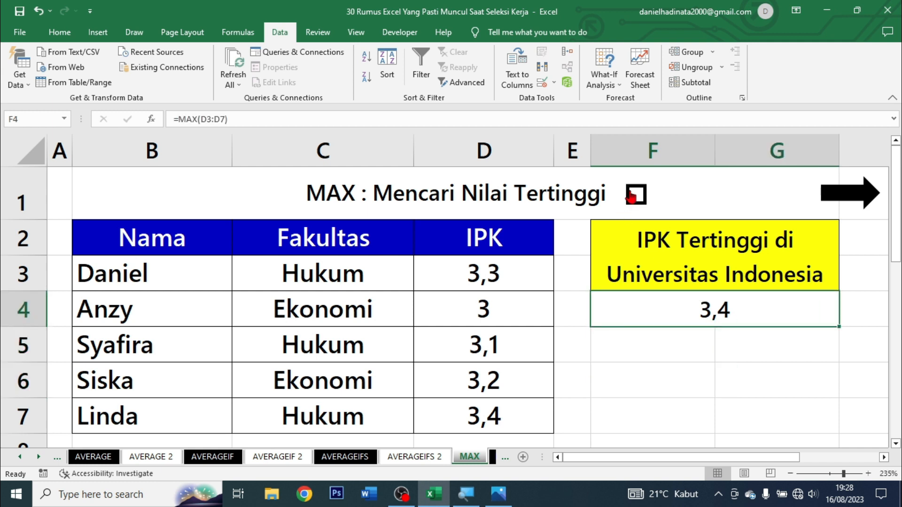
{"action": "left_click", "coordinate": [846, 199]}
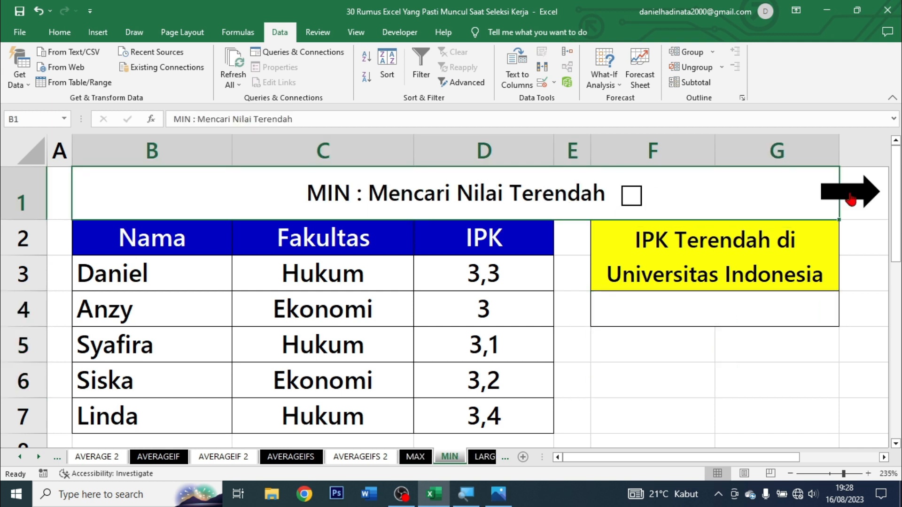
{"action": "left_click", "coordinate": [771, 308]}
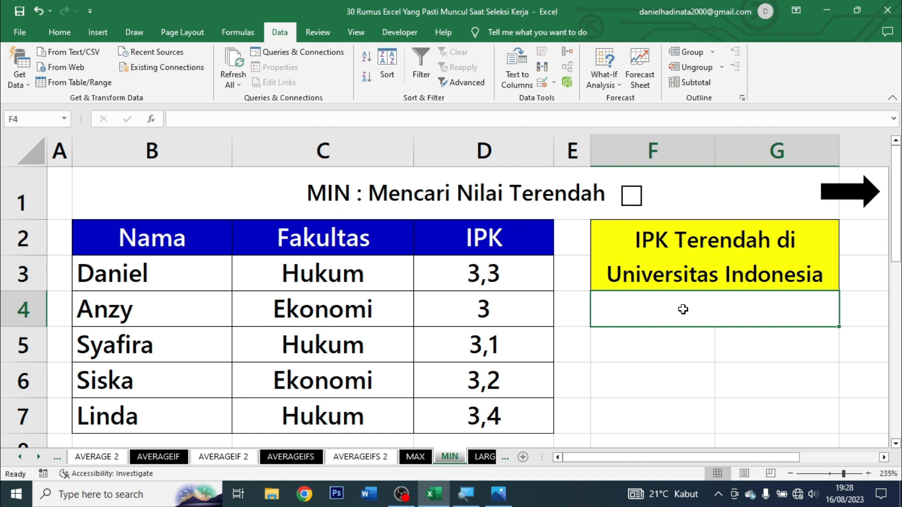
{"action": "type", "text": "="}
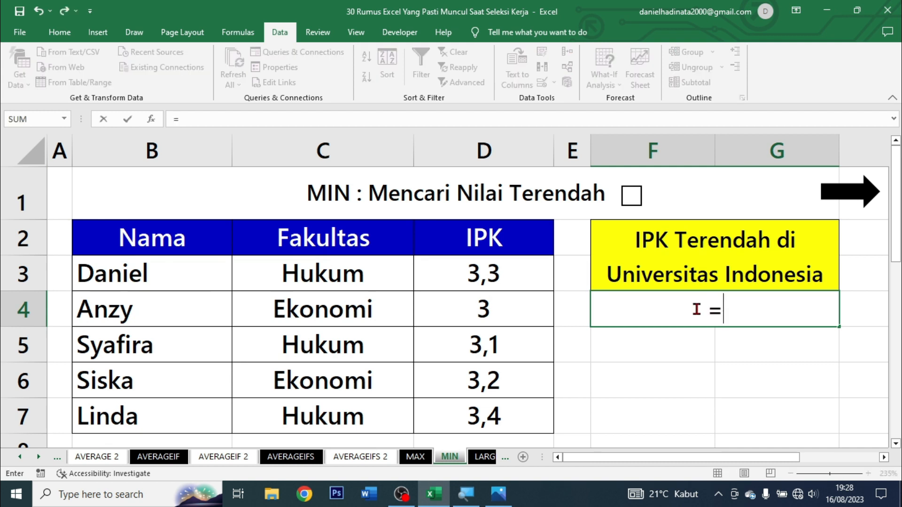
{"action": "type", "text": "min"}
{"action": "key", "text": "Tab"}
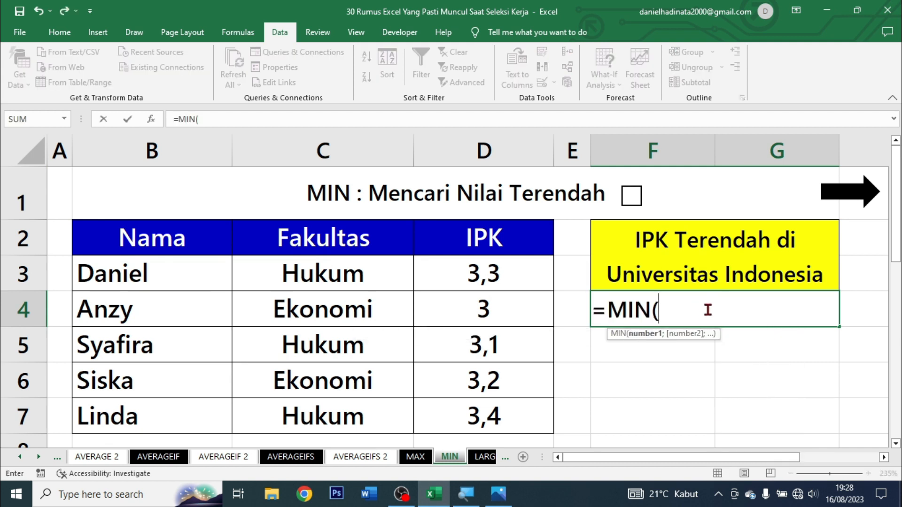
{"action": "left_click", "coordinate": [492, 266]}
{"action": "left_click_drag", "start_coordinate": [497, 294], "coordinate": [500, 413]}
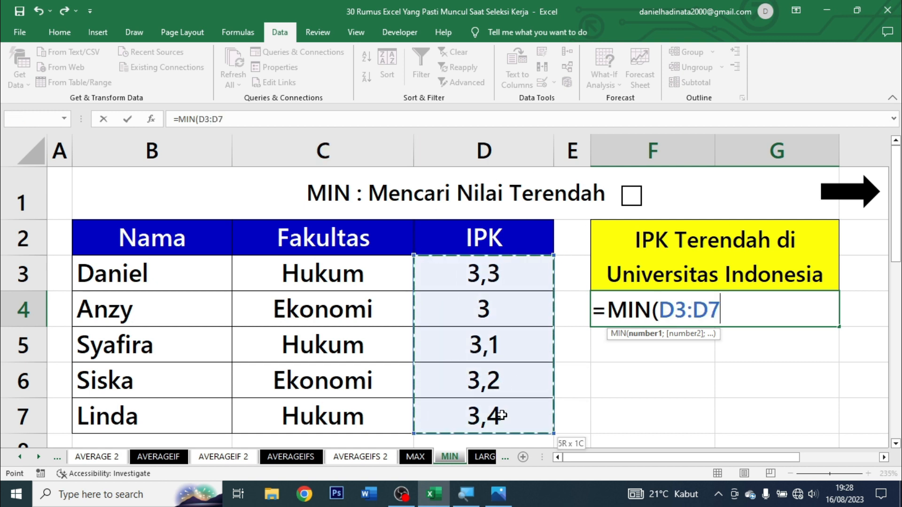
{"action": "type", "text": ")"}
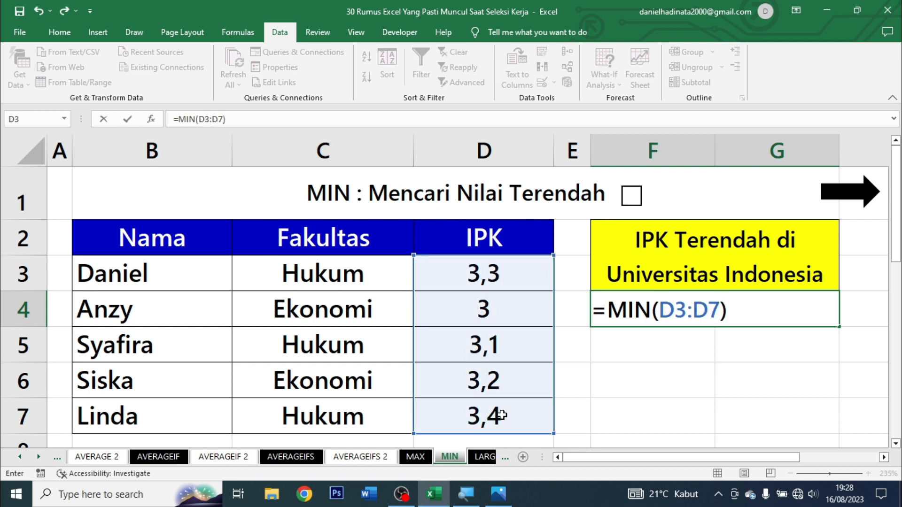
{"action": "key", "text": "ctrl+Return"}
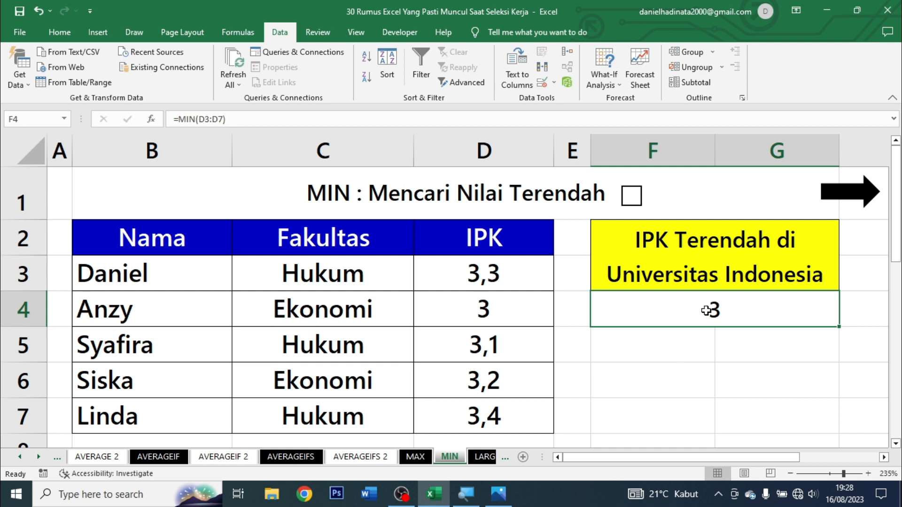
- Go to the LARGE sheet and start a LARGE formula in F4 for the second-highest IPK
{"action": "left_click", "coordinate": [625, 201]}
{"action": "left_click", "coordinate": [868, 194]}
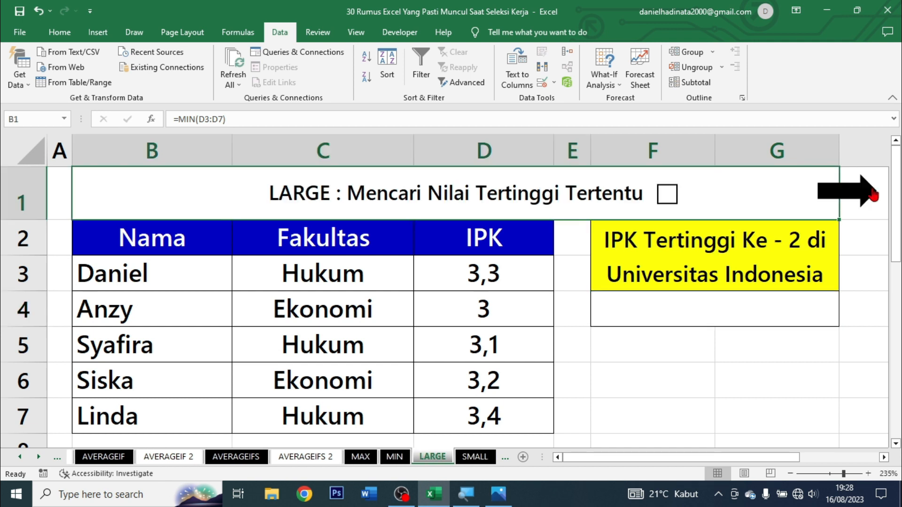
{"action": "left_click", "coordinate": [656, 305]}
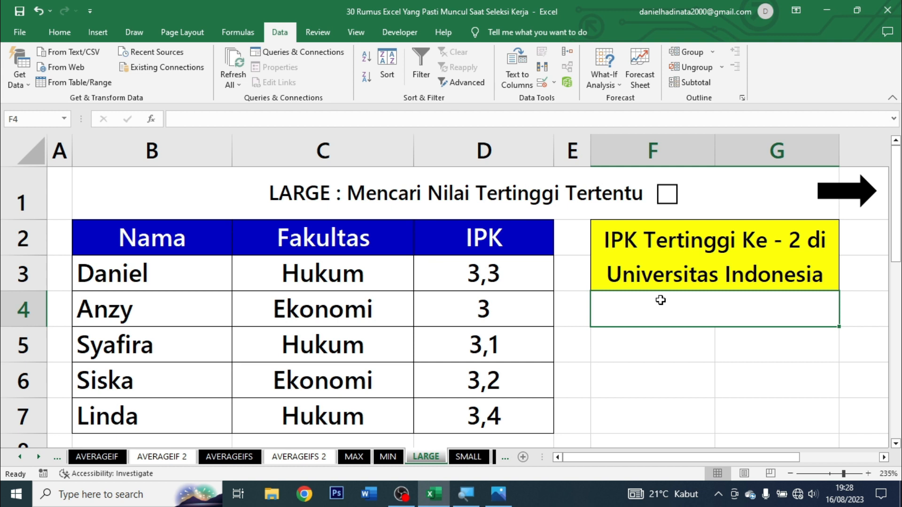
{"action": "left_click", "coordinate": [684, 279]}
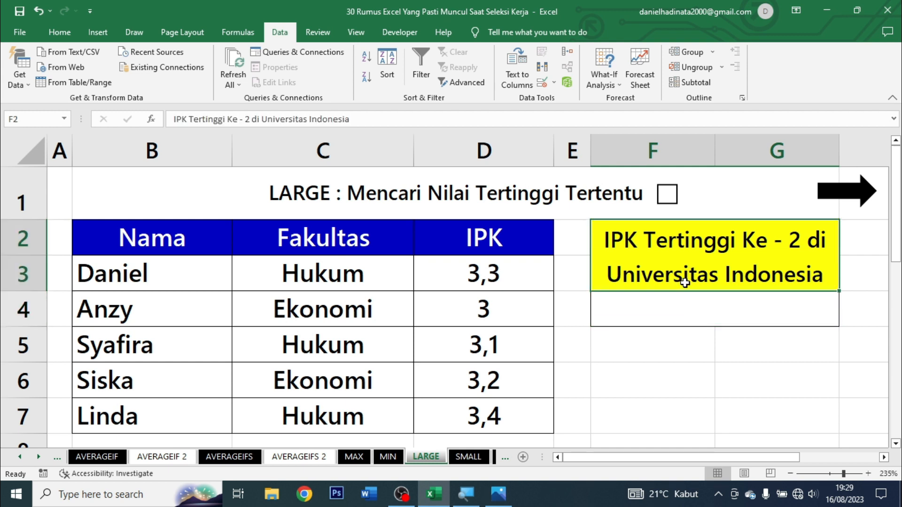
{"action": "left_click", "coordinate": [693, 300]}
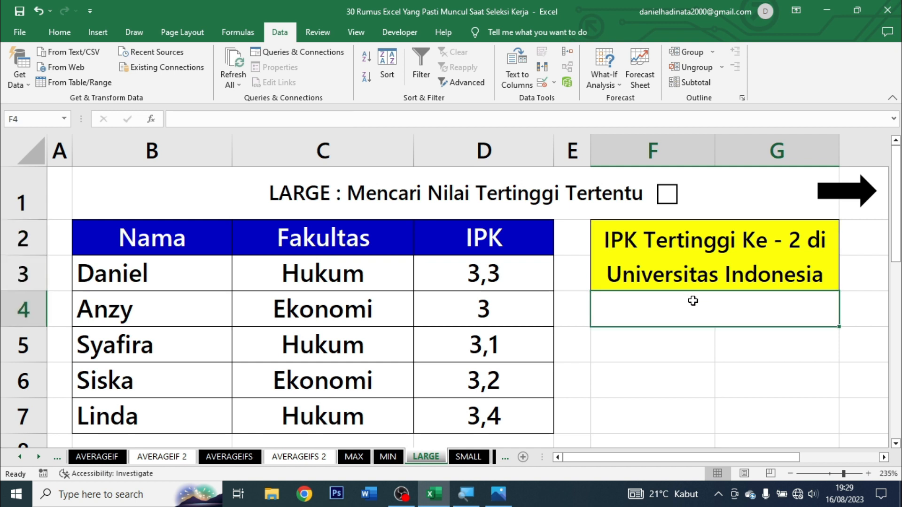
{"action": "type", "text": "=l"}
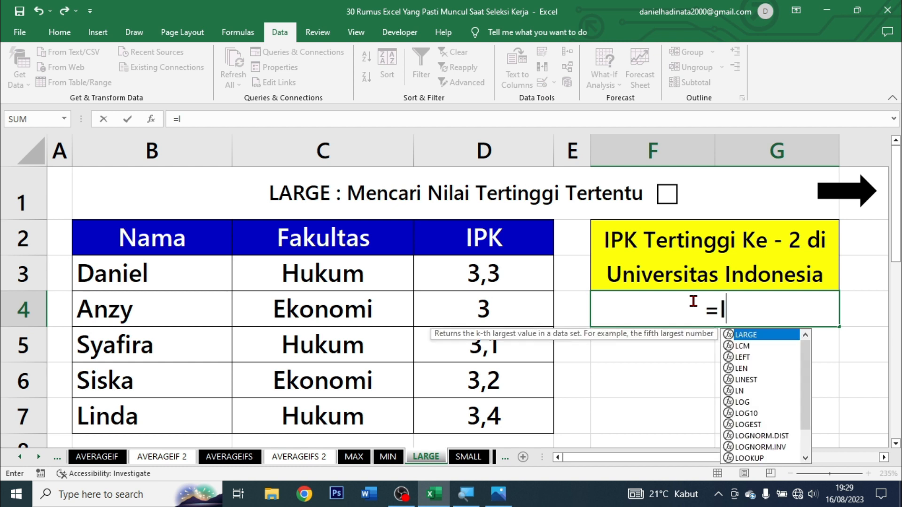
{"action": "type", "text": "arge"}
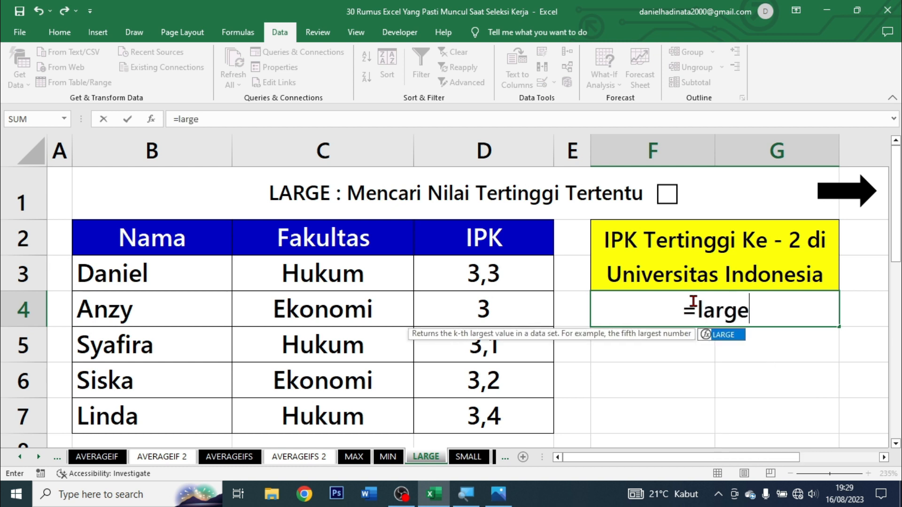
- Complete the formula =LARGE(D3:D7;2) in F4 to find the second-highest IPK
{"action": "key", "text": "Tab"}
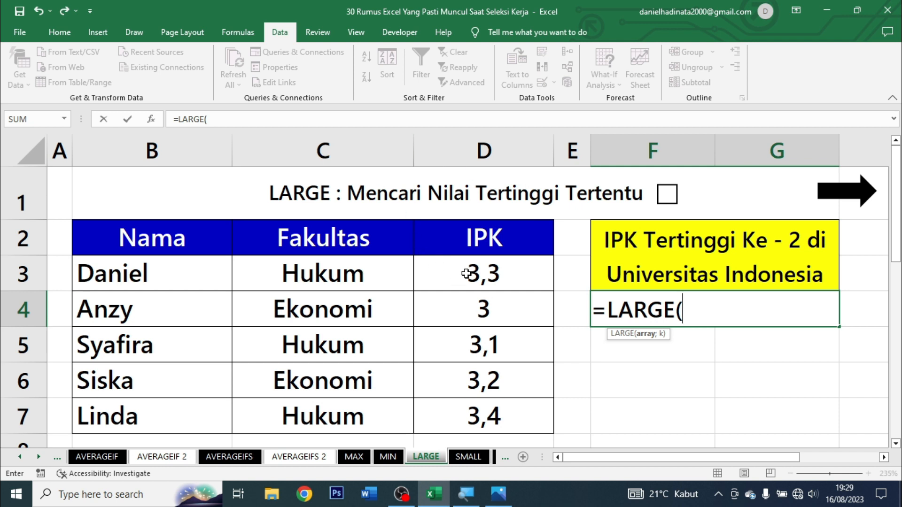
{"action": "left_click_drag", "start_coordinate": [467, 276], "coordinate": [469, 415]}
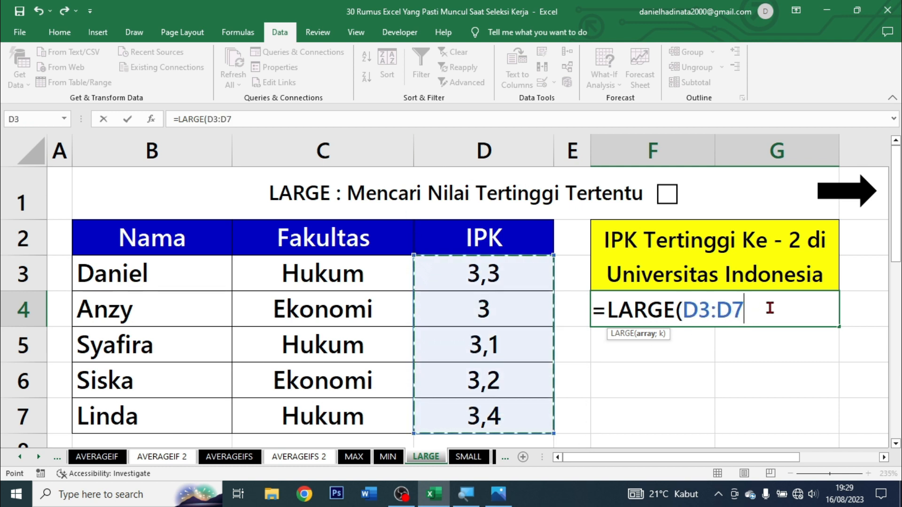
{"action": "type", "text": ";"}
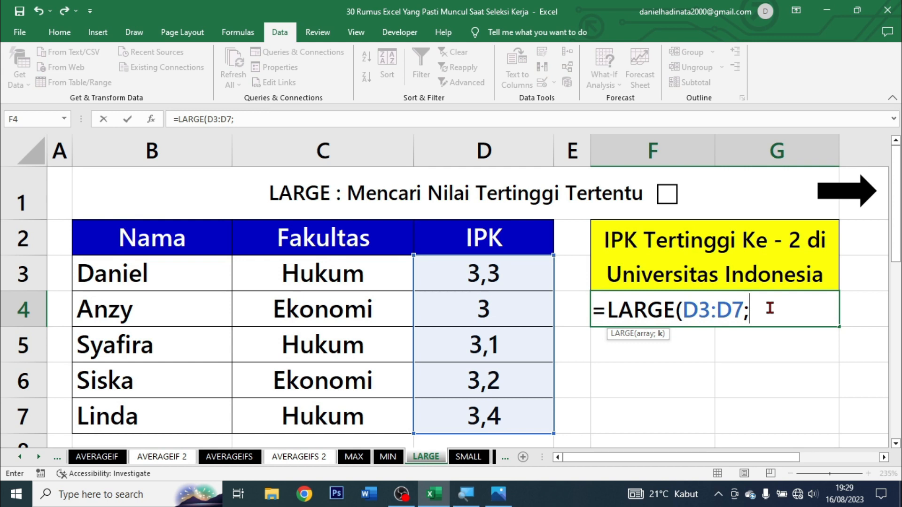
{"action": "type", "text": "2)"}
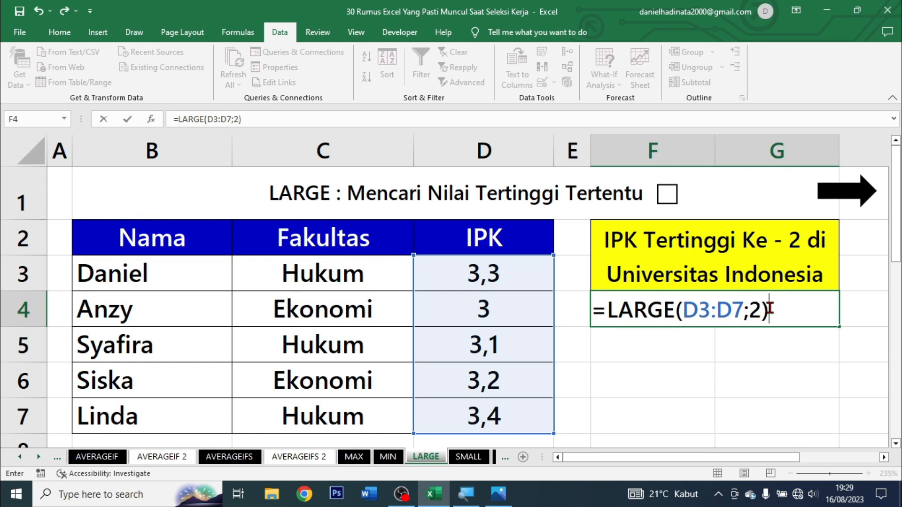
{"action": "key", "text": "ctrl+Return"}
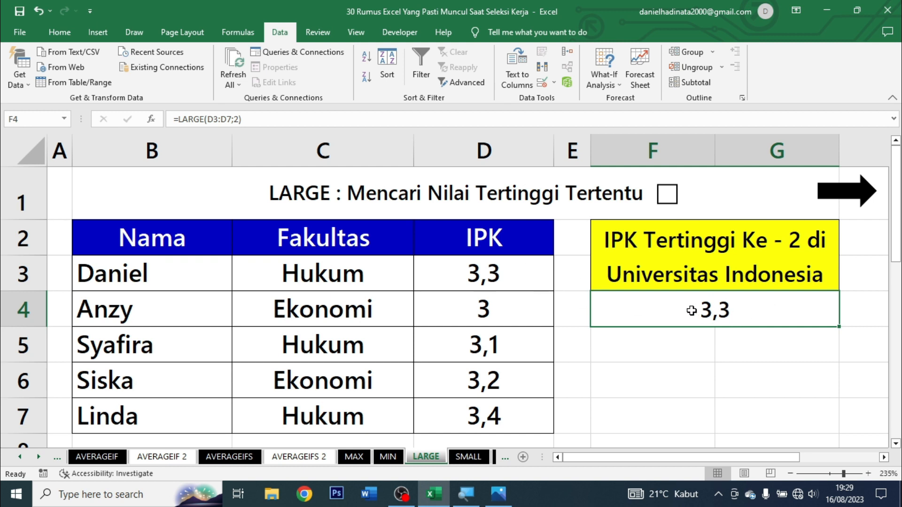
{"action": "left_click", "coordinate": [534, 414]}
{"action": "left_click", "coordinate": [675, 294]}
{"action": "left_click", "coordinate": [496, 408]}
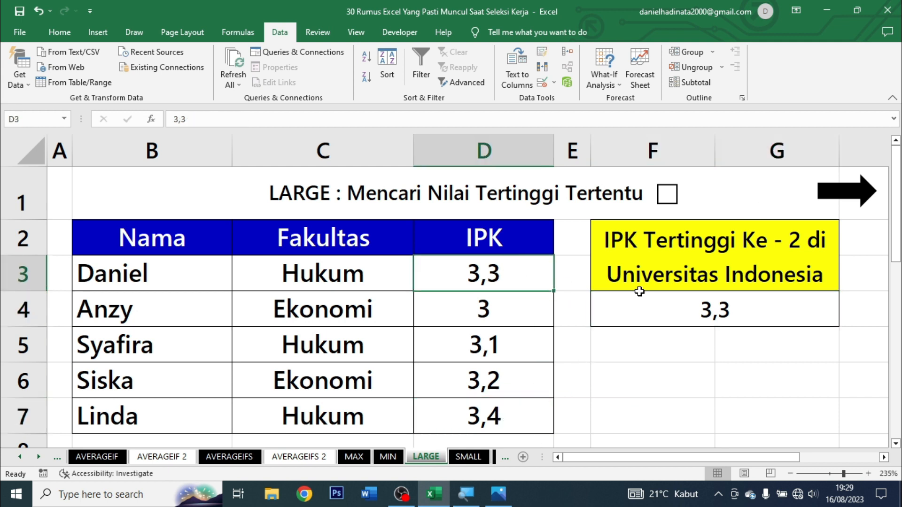
{"action": "left_click", "coordinate": [695, 307]}
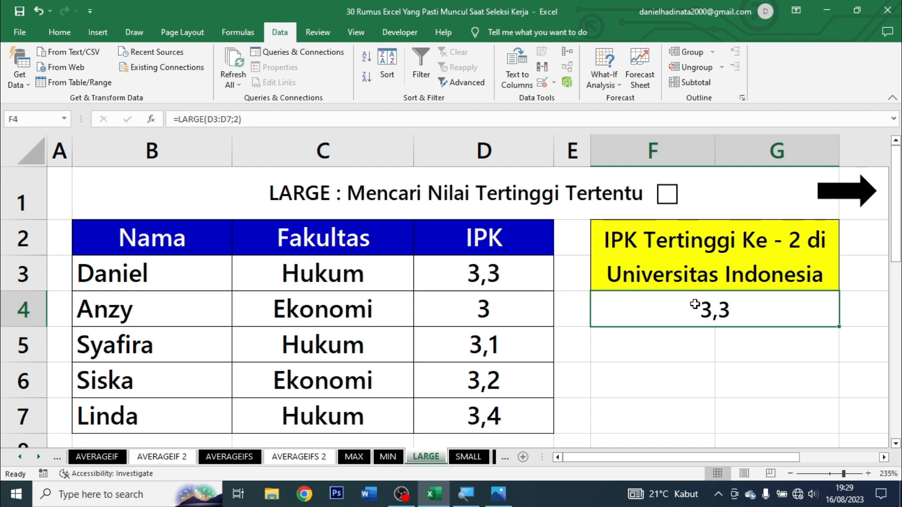
- Tick the checkbox of the LARGE exercise and go to the SMALL sheet
{"action": "left_click", "coordinate": [667, 193]}
{"action": "left_click", "coordinate": [877, 192]}
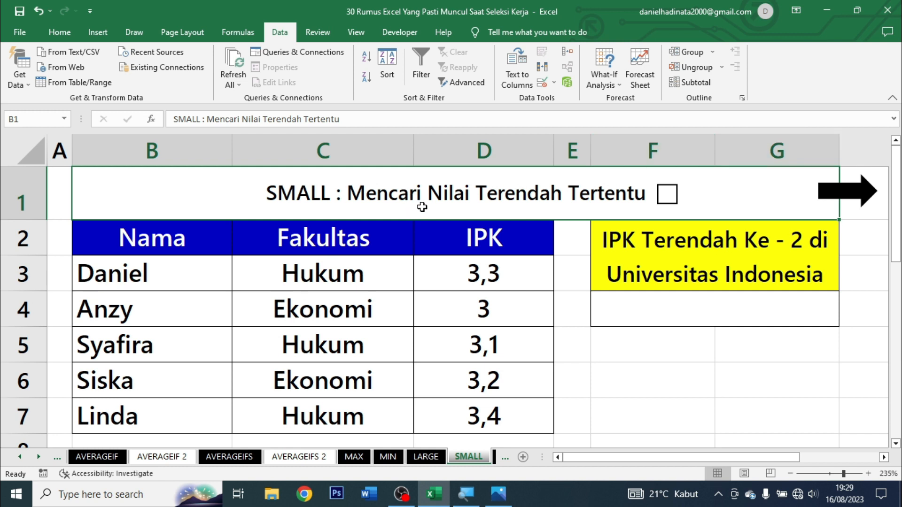
{"action": "left_click", "coordinate": [679, 252]}
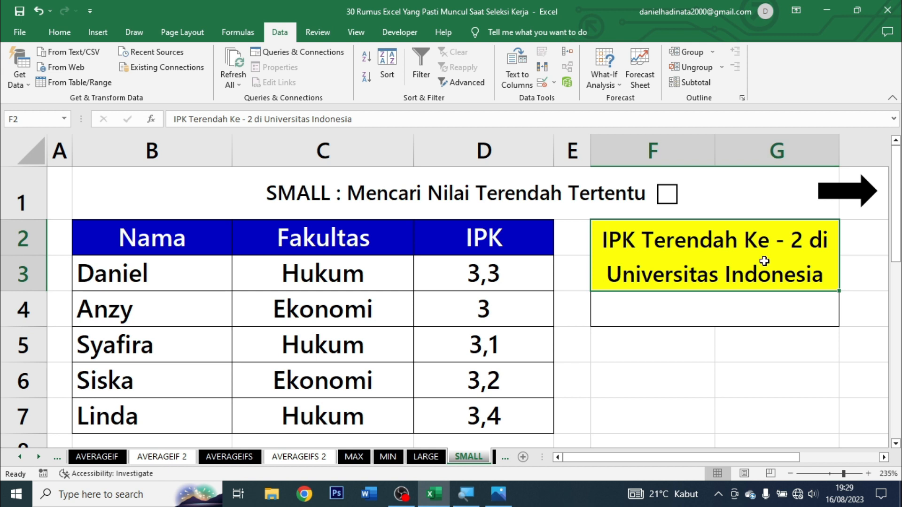
- Enter the formula =SMALL(D3:D7;2) in F4 to find the second-lowest IPK
{"action": "left_click", "coordinate": [757, 302]}
{"action": "type", "text": "="}
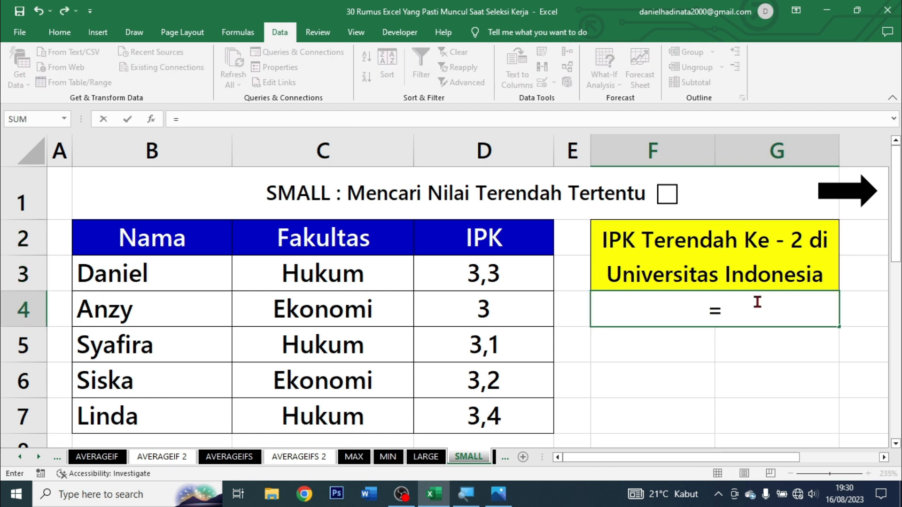
{"action": "type", "text": "sa"}
{"action": "key", "text": "BackSpace"}
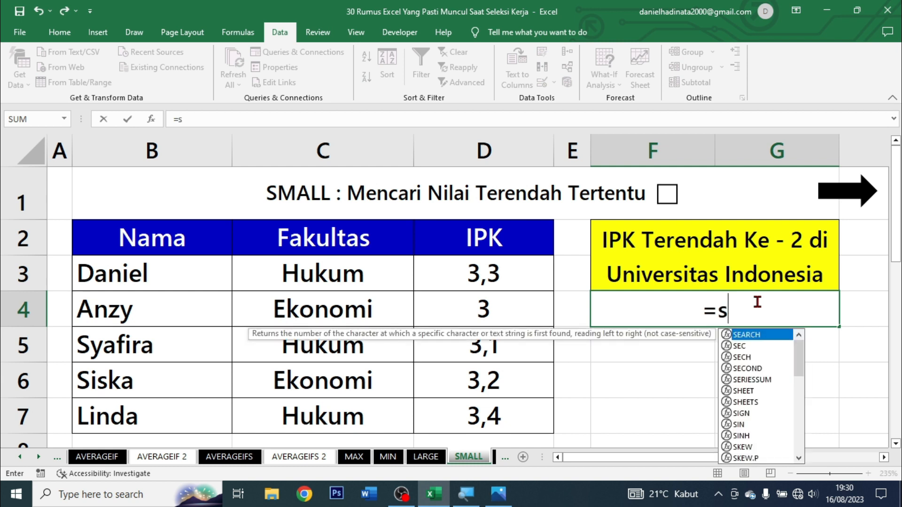
{"action": "type", "text": "mall"}
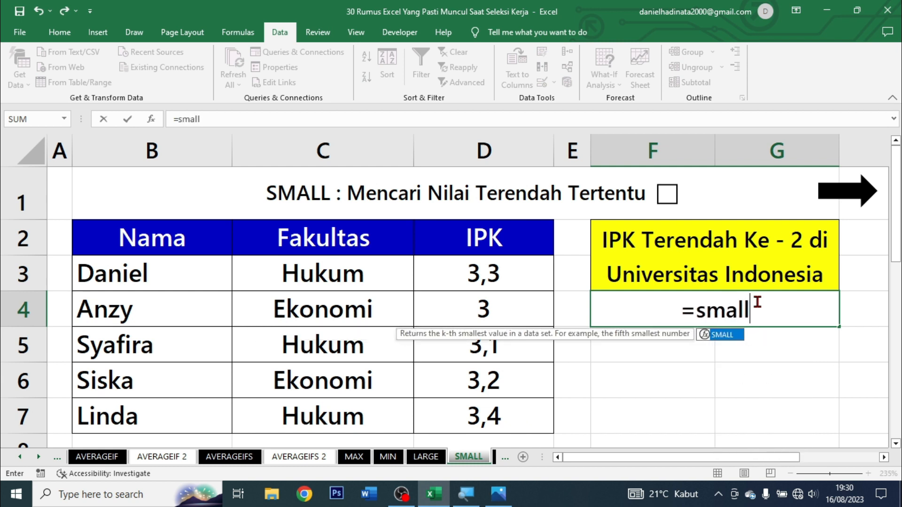
{"action": "key", "text": "Tab"}
{"action": "left_click_drag", "start_coordinate": [524, 276], "coordinate": [511, 409]}
{"action": "type", "text": ";"}
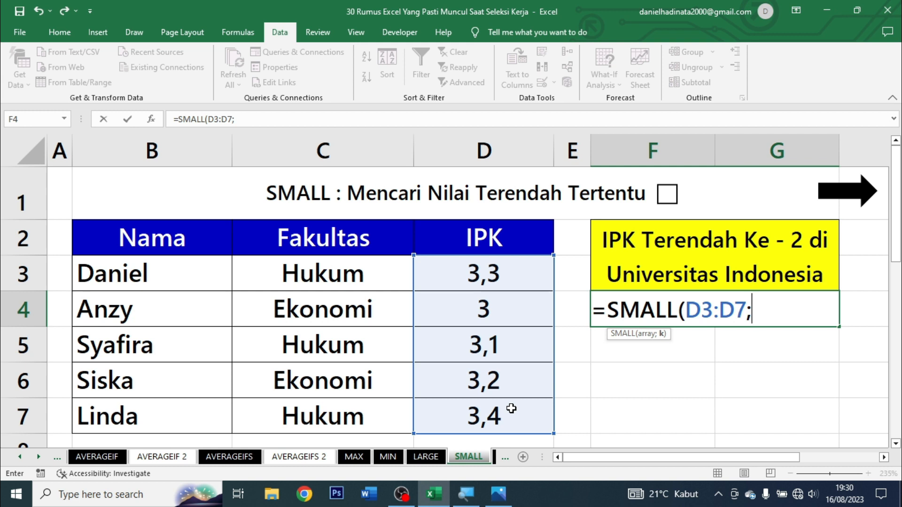
{"action": "type", "text": "2)"}
{"action": "key", "text": "ctrl+Return"}
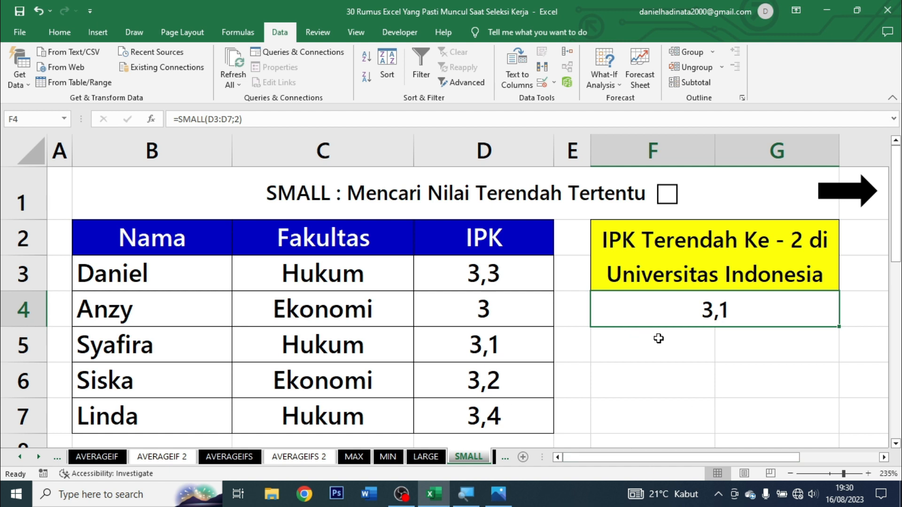
- Tick the checkbox of the SMALL exercise and go to the IF sheet
{"action": "left_click", "coordinate": [667, 194]}
{"action": "left_click", "coordinate": [845, 202]}
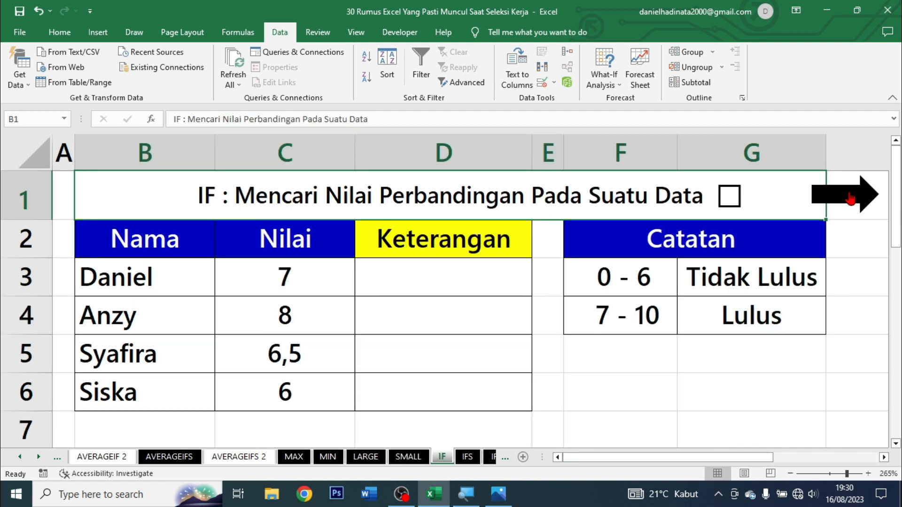
{"action": "left_click", "coordinate": [410, 286]}
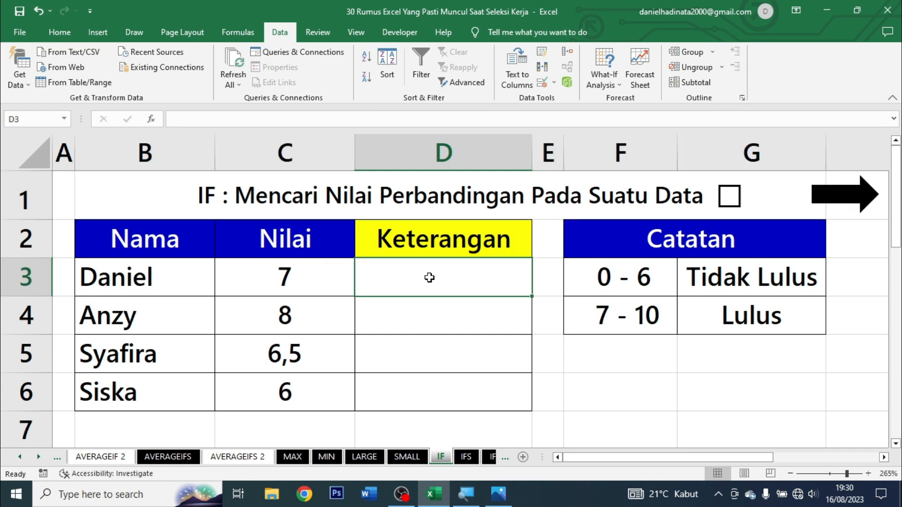
{"action": "left_click", "coordinate": [507, 214]}
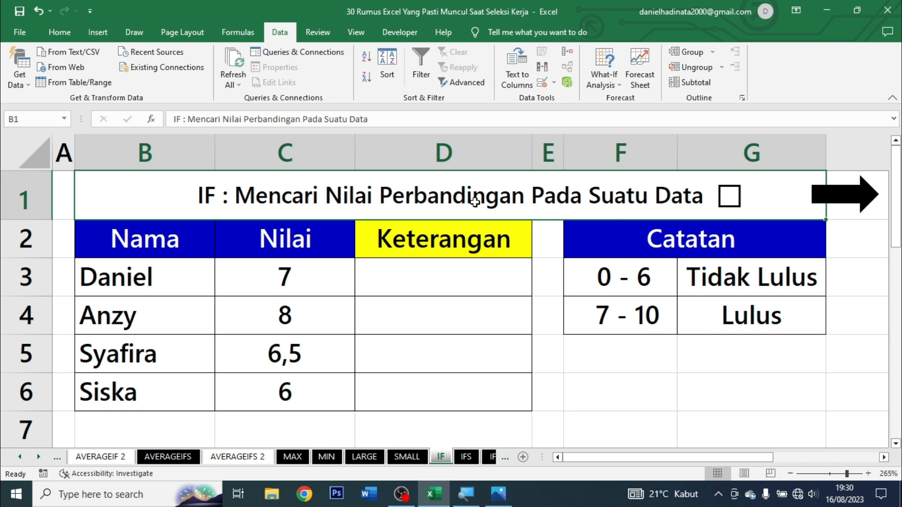
- Review the Nama and Nilai columns and the Catatan table's score ranges with their pass or fail labels
{"action": "left_click", "coordinate": [59, 32]}
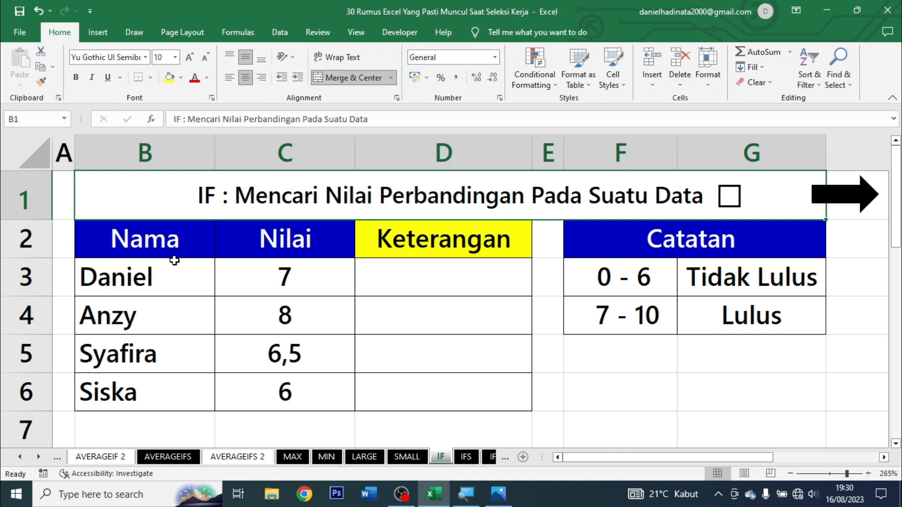
{"action": "left_click_drag", "start_coordinate": [171, 245], "coordinate": [134, 395]}
{"action": "left_click_drag", "start_coordinate": [285, 240], "coordinate": [282, 395]}
{"action": "left_click", "coordinate": [588, 268]}
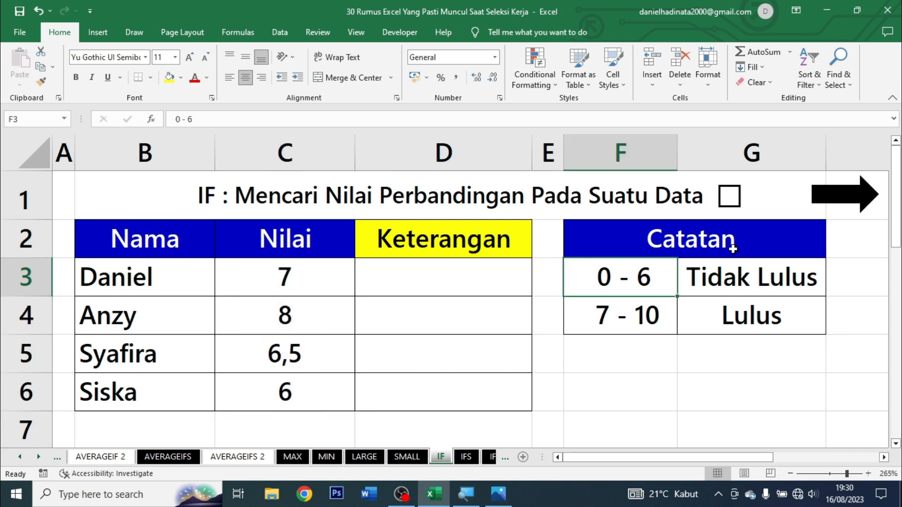
{"action": "left_click", "coordinate": [703, 249]}
{"action": "left_click", "coordinate": [622, 292]}
{"action": "left_click", "coordinate": [770, 281]}
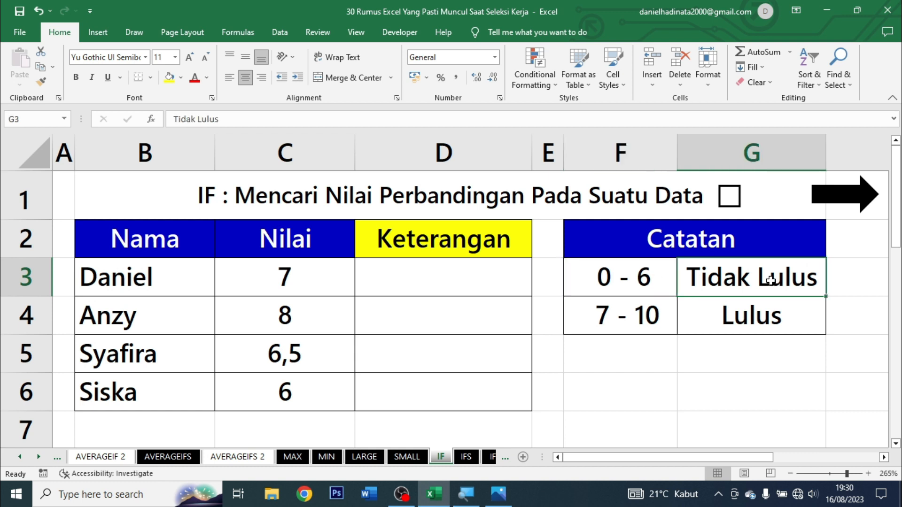
{"action": "left_click", "coordinate": [623, 322]}
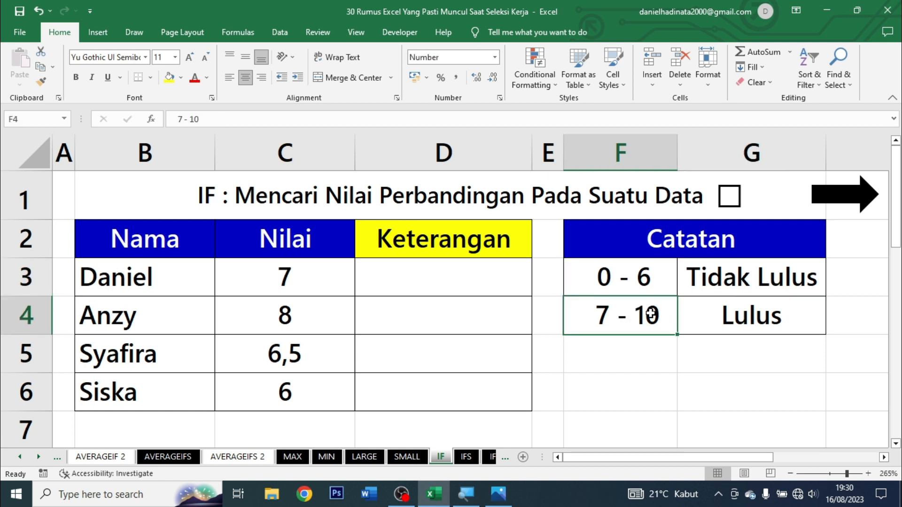
{"action": "left_click", "coordinate": [799, 313]}
- Try entering Lulus by hand in the first Keterangan cell, D3, and clear the cell again
{"action": "left_click", "coordinate": [504, 273]}
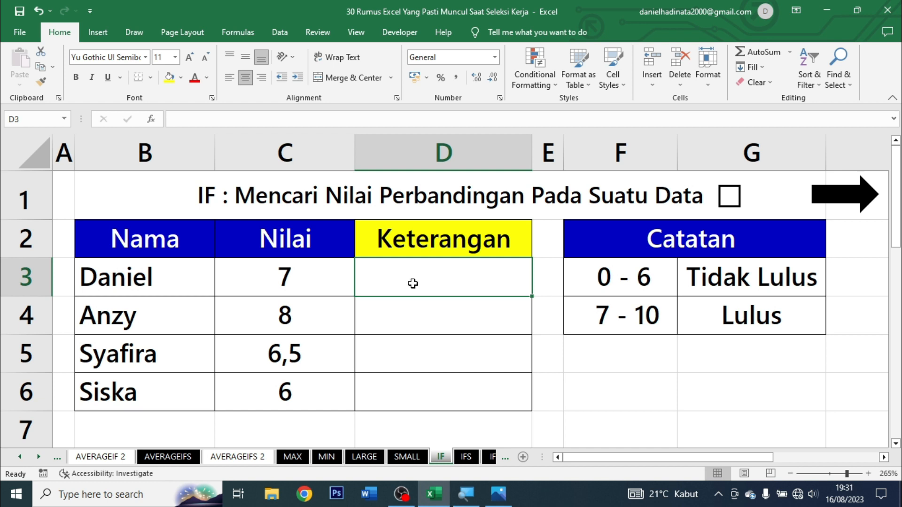
{"action": "type", "text": "IUS"}
{"action": "key", "text": "BackSpace"}
{"action": "key", "text": "BackSpace"}
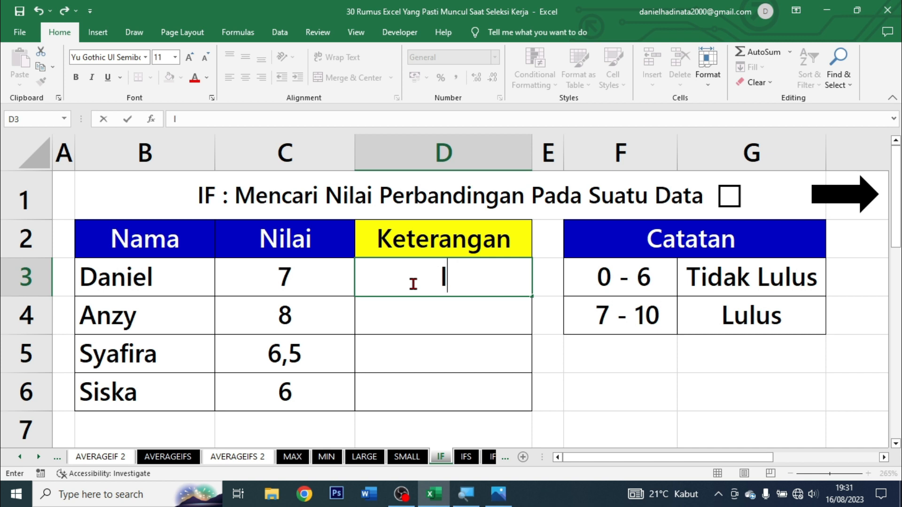
{"action": "key", "text": "BackSpace"}
{"action": "type", "text": "Lulus"}
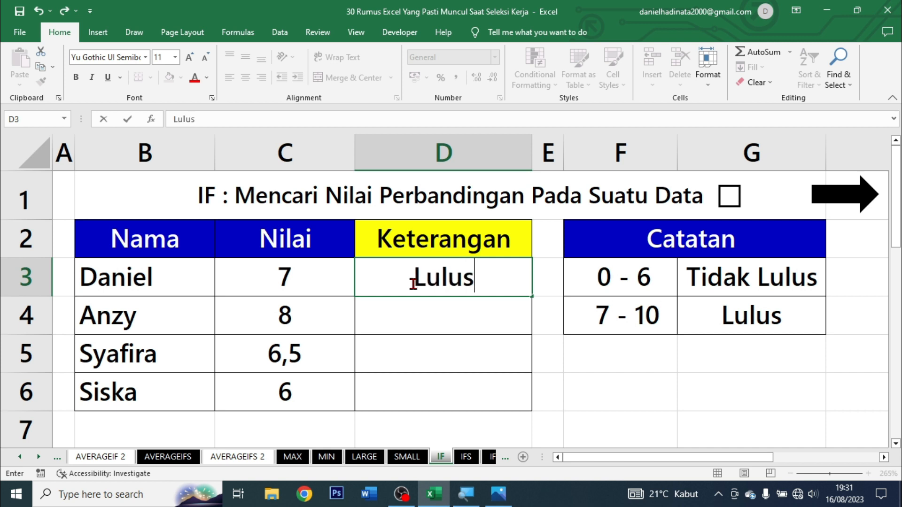
{"action": "key", "text": "Return"}
{"action": "key", "text": "Left"}
{"action": "key", "text": "Right"}
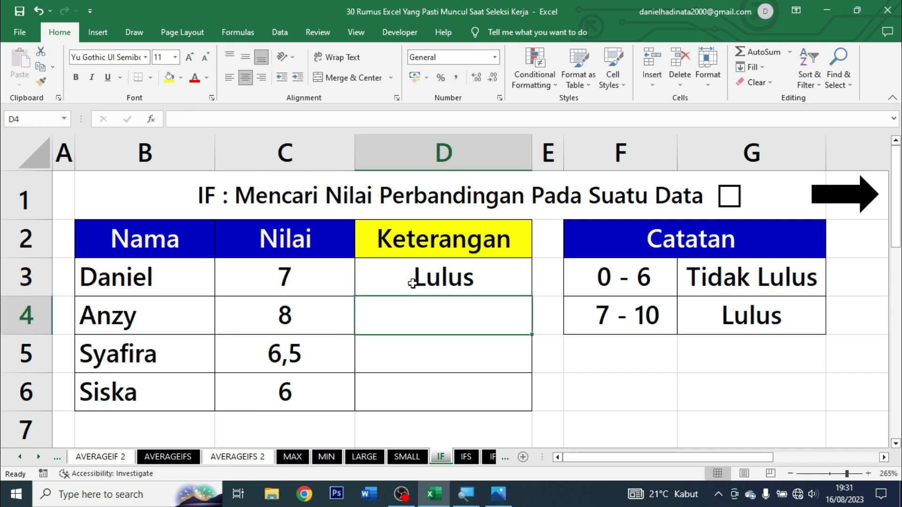
{"action": "left_click", "coordinate": [413, 283]}
{"action": "key", "text": "Delete"}
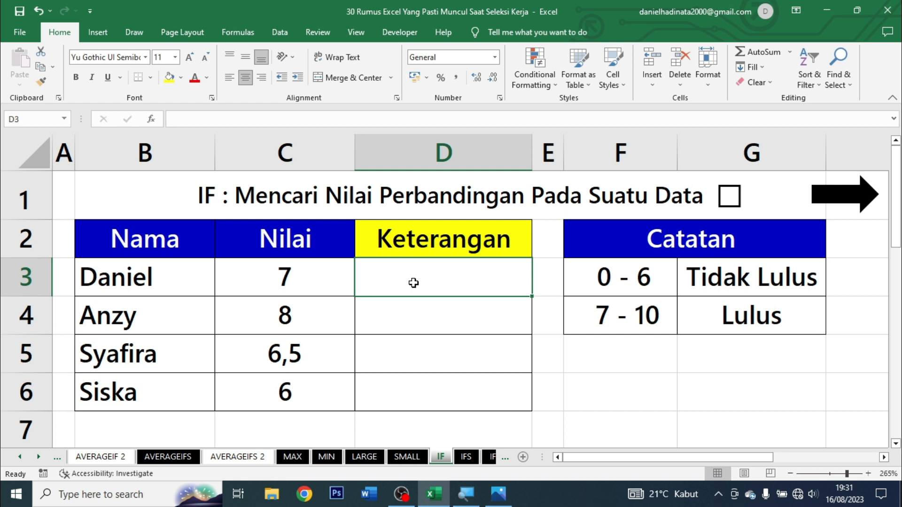
- Enter the formula =IF(C3>6;"Lulus";"Tidak Lulus") in D3 and fill it down to D6
{"action": "type", "text": "=if"}
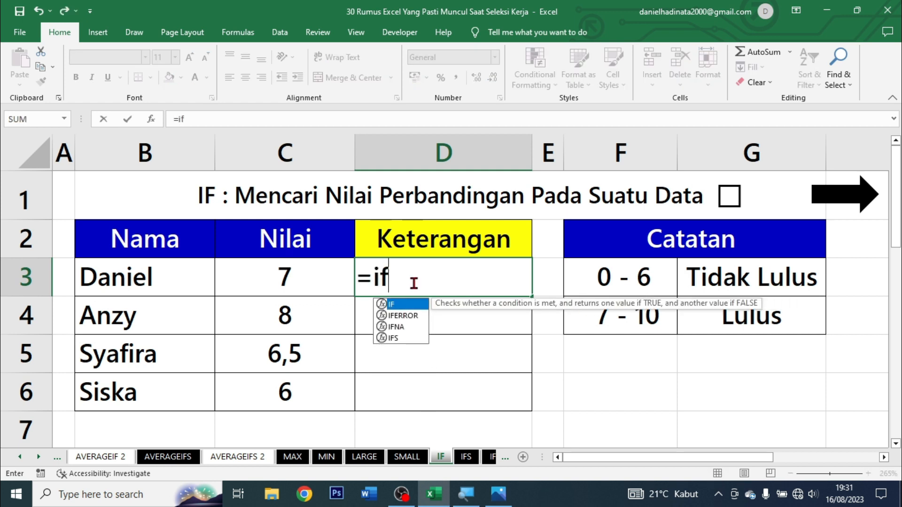
{"action": "key", "text": "Tab"}
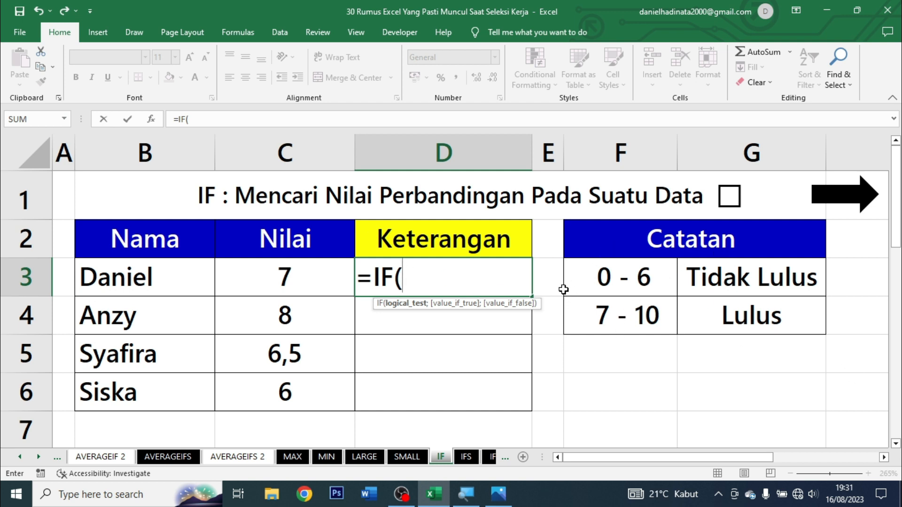
{"action": "left_click", "coordinate": [322, 268]}
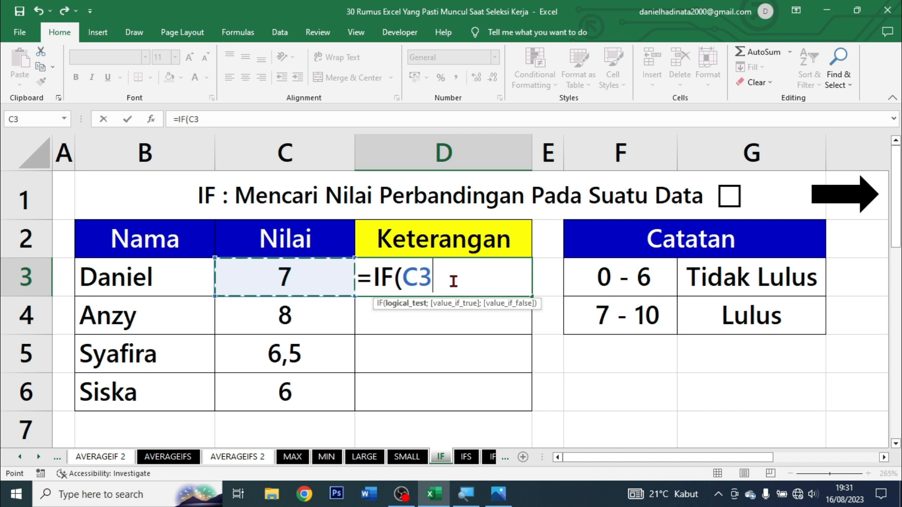
{"action": "type", "text": ">6"}
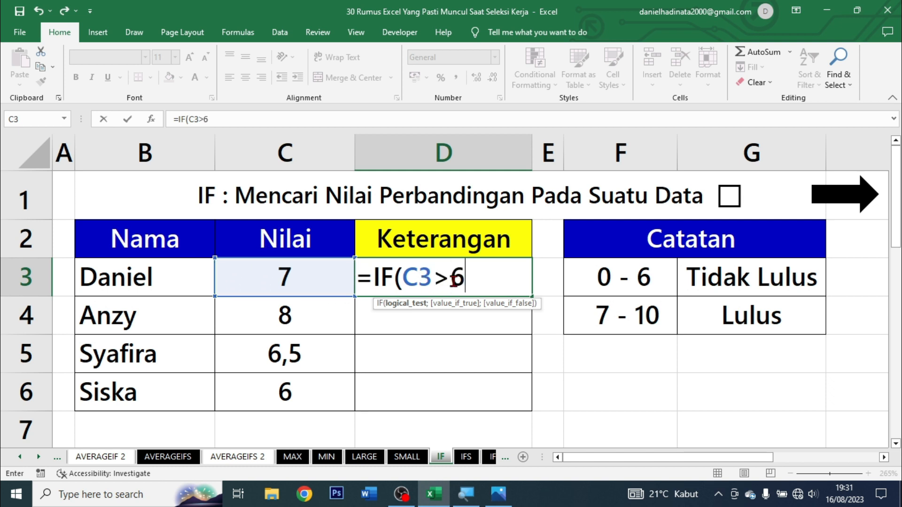
{"action": "type", "text": ";"}
{"action": "left_click", "coordinate": [481, 277]}
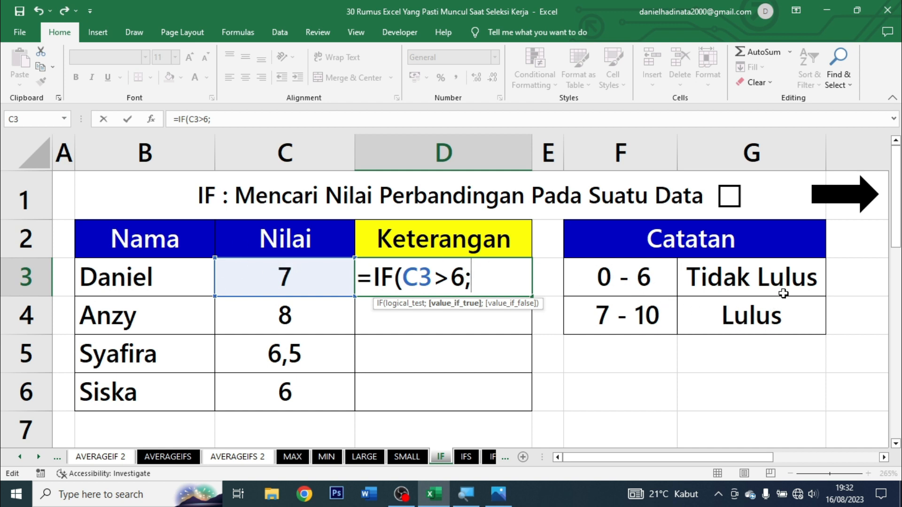
{"action": "type", "text": "\"Lulu"}
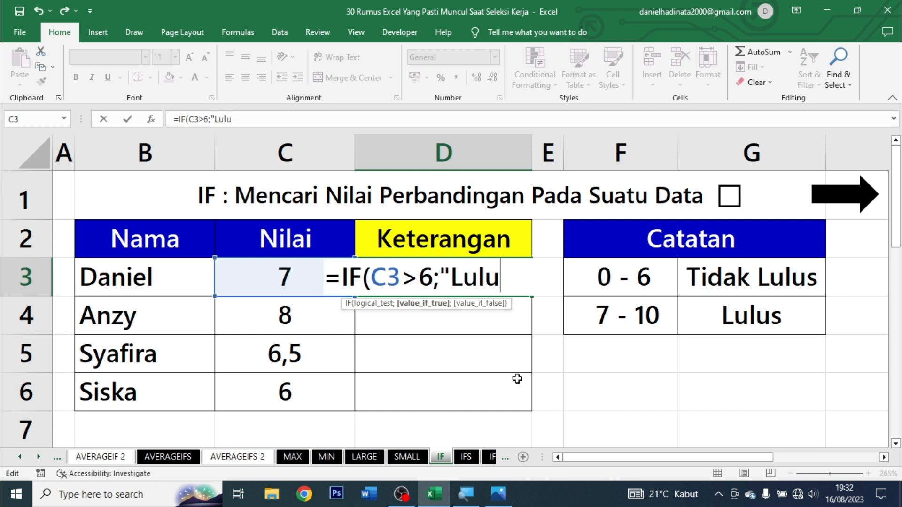
{"action": "type", "text": "s\";"}
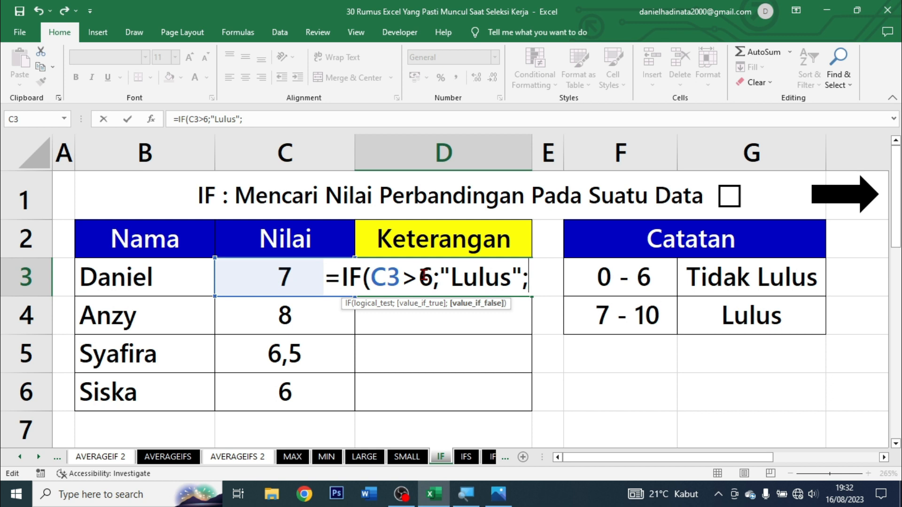
{"action": "type", "text": "\"Tidak Lulus"}
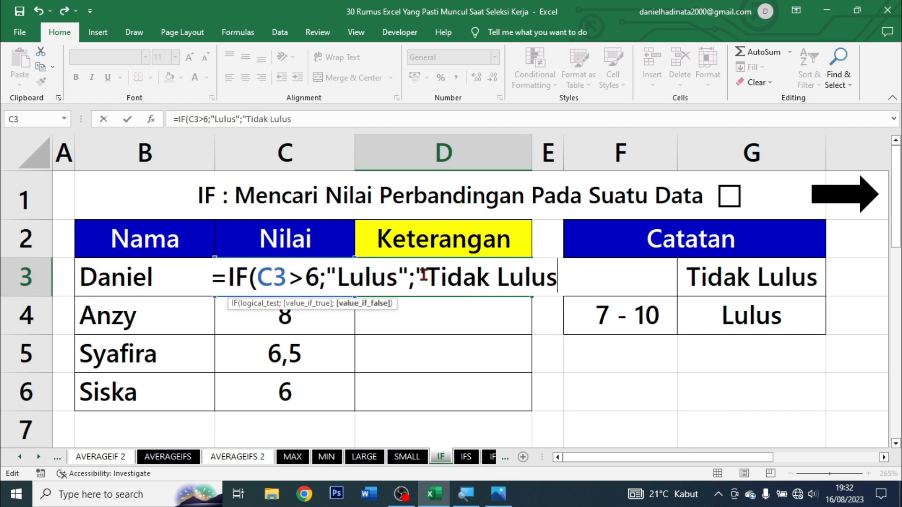
{"action": "type", "text": "\")"}
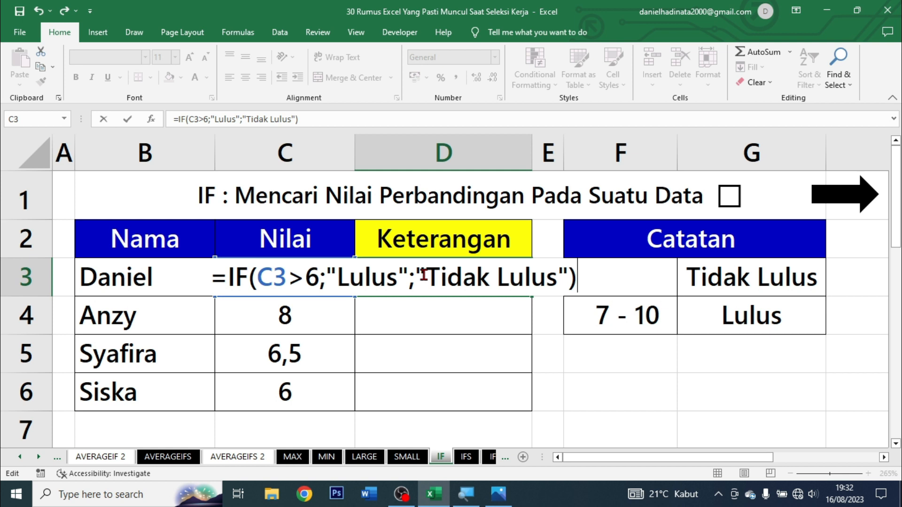
{"action": "key", "text": "ctrl+Return"}
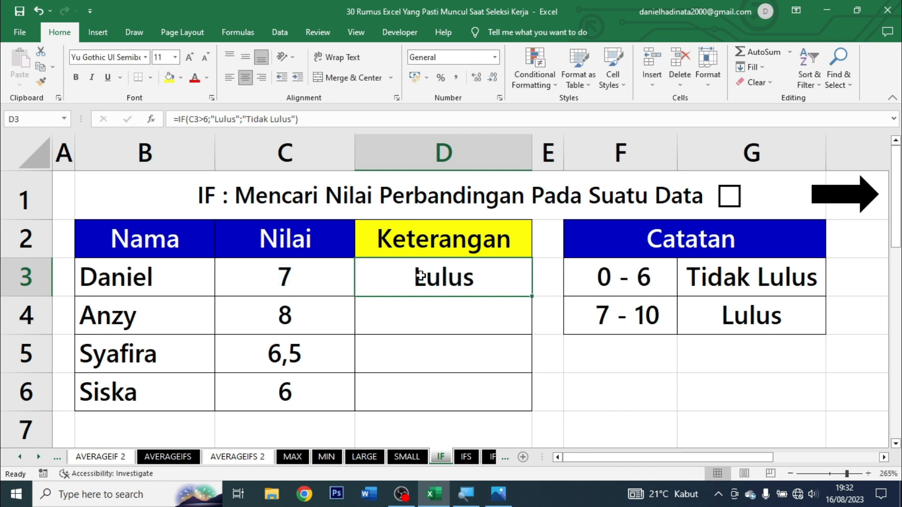
{"action": "left_click_drag", "start_coordinate": [531, 297], "coordinate": [509, 393]}
{"action": "left_click", "coordinate": [492, 375]}
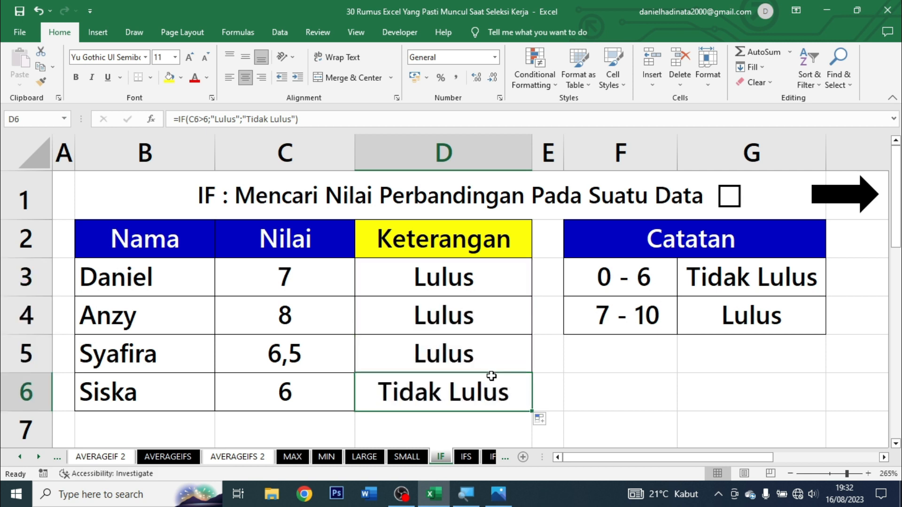
- Compare the Keterangan results with the Nilai scores, especially the 6,5 in row 5, and with the Catatan score ranges
{"action": "left_click", "coordinate": [340, 282]}
{"action": "left_click", "coordinate": [410, 268]}
{"action": "left_click", "coordinate": [339, 346]}
{"action": "left_click", "coordinate": [401, 317]}
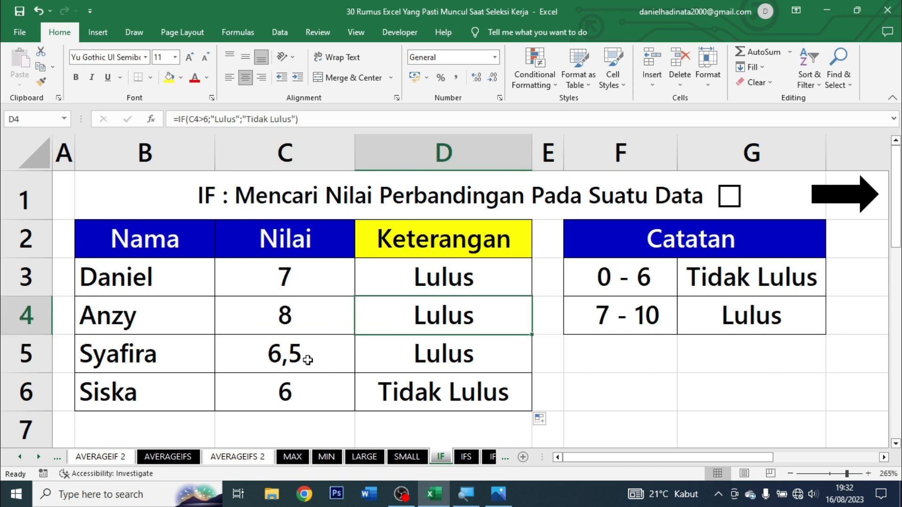
{"action": "left_click", "coordinate": [302, 355]}
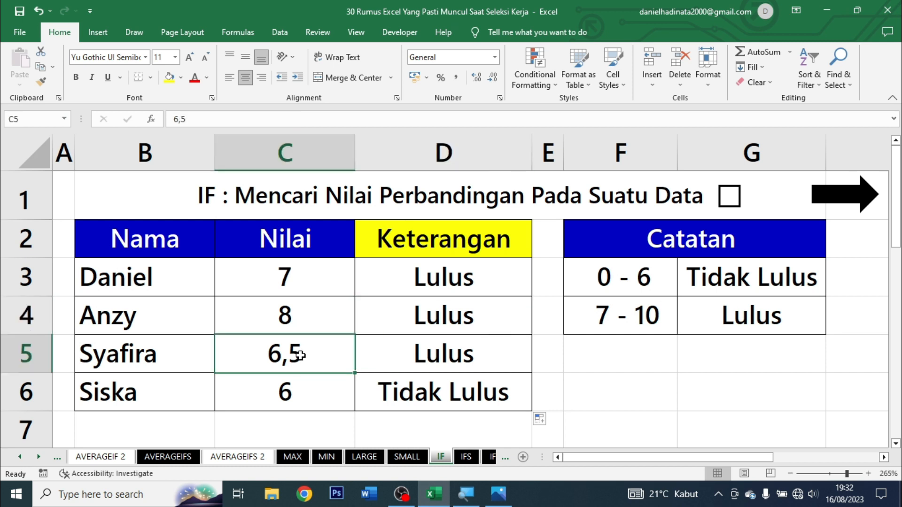
{"action": "left_click", "coordinate": [430, 355]}
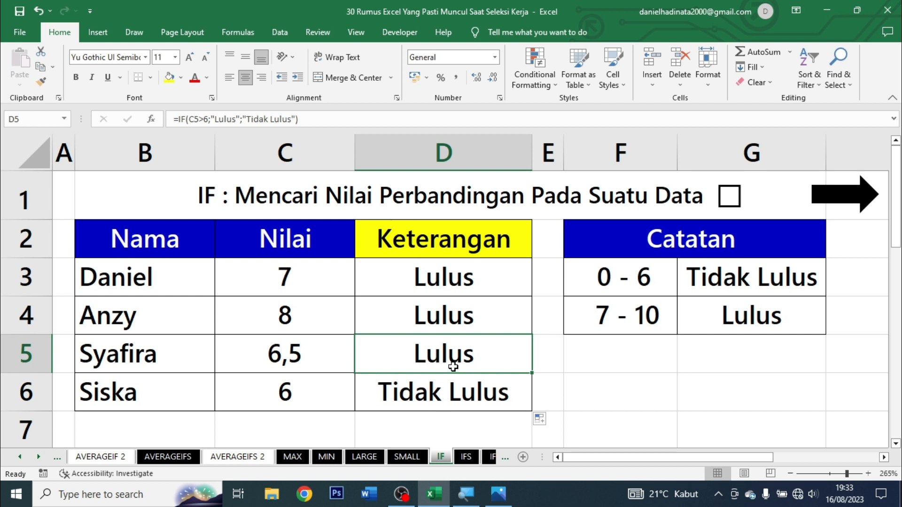
{"action": "left_click", "coordinate": [346, 364]}
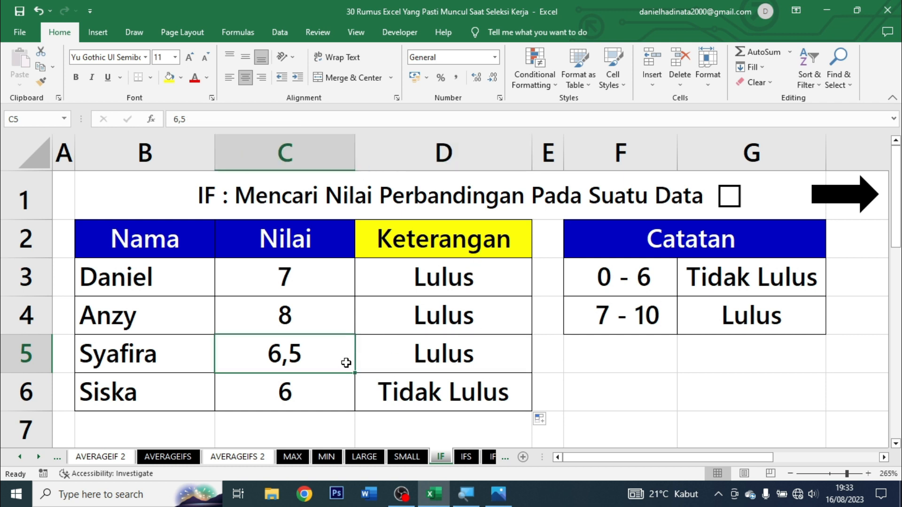
{"action": "left_click", "coordinate": [660, 302]}
- Change the condition of the IF formula in D3 to C3>=7 and fill the corrected formula down to D6
{"action": "left_click", "coordinate": [510, 281]}
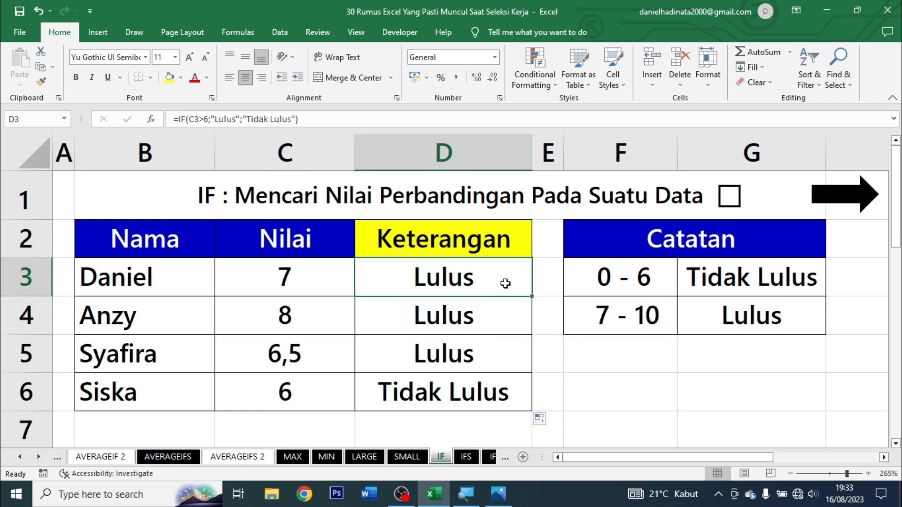
{"action": "double_click", "coordinate": [399, 276]}
{"action": "left_click", "coordinate": [306, 276]}
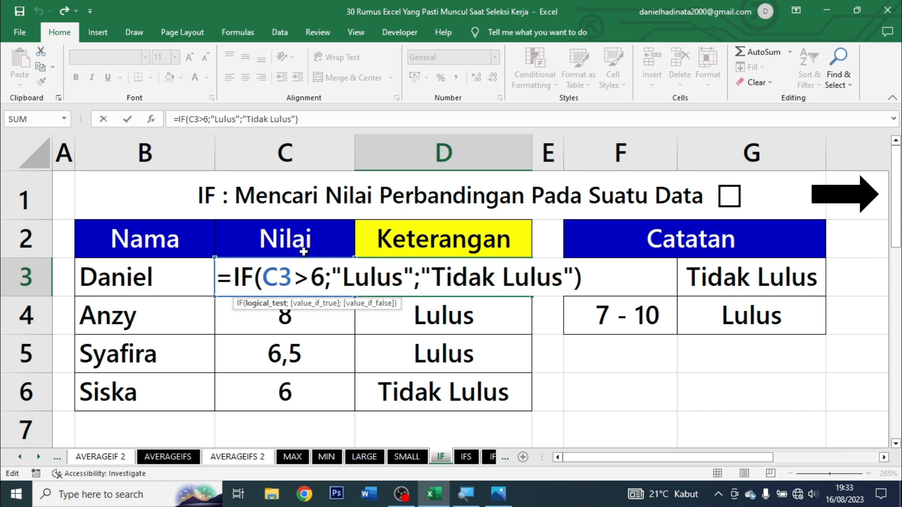
{"action": "left_click", "coordinate": [326, 272]}
{"action": "left_click", "coordinate": [307, 277]}
{"action": "type", "text": "="}
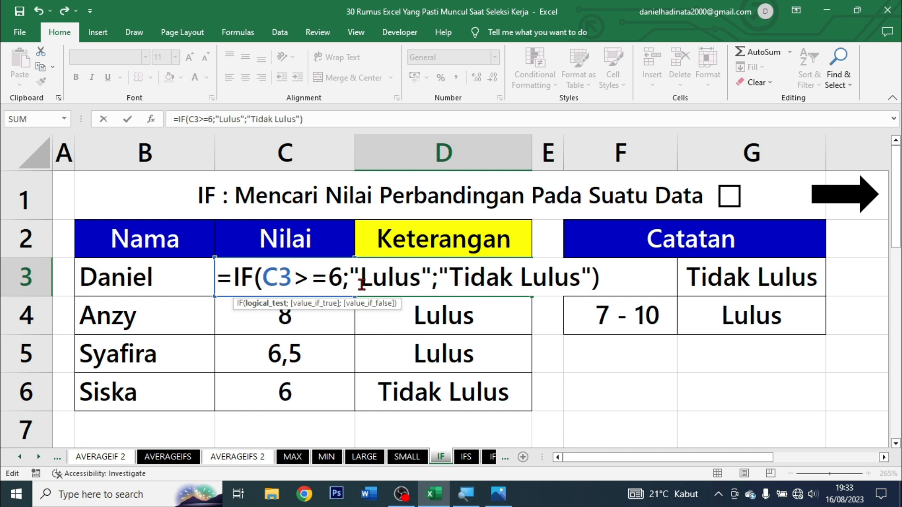
{"action": "key", "text": "Delete"}
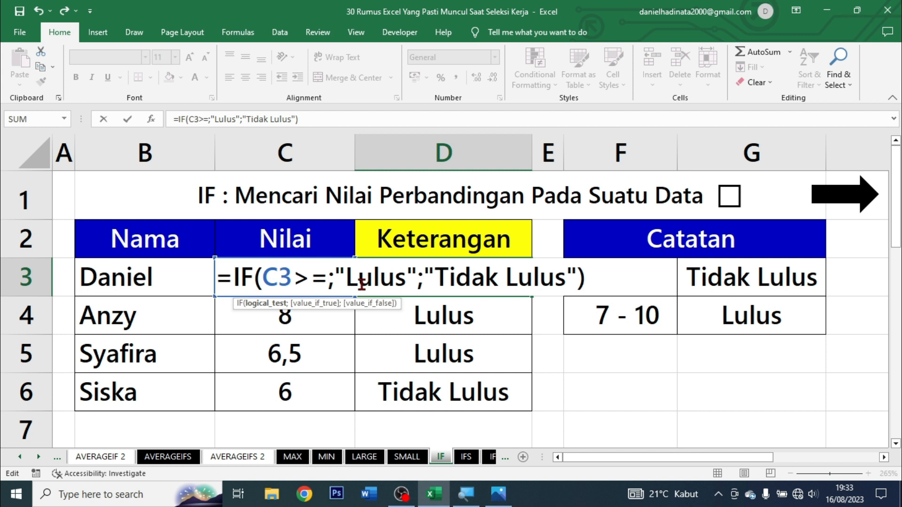
{"action": "type", "text": "7"}
{"action": "key", "text": "ctrl+Return"}
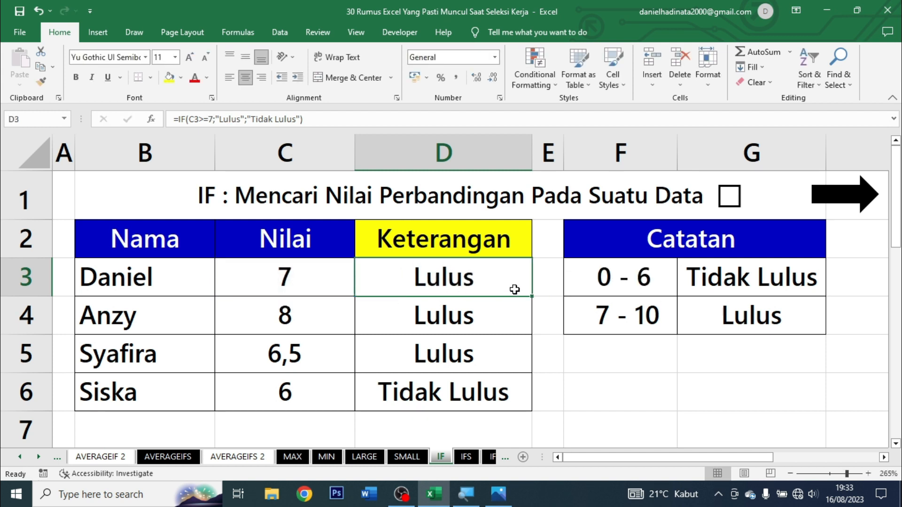
{"action": "left_click_drag", "start_coordinate": [531, 297], "coordinate": [521, 396]}
{"action": "left_click", "coordinate": [463, 357]}
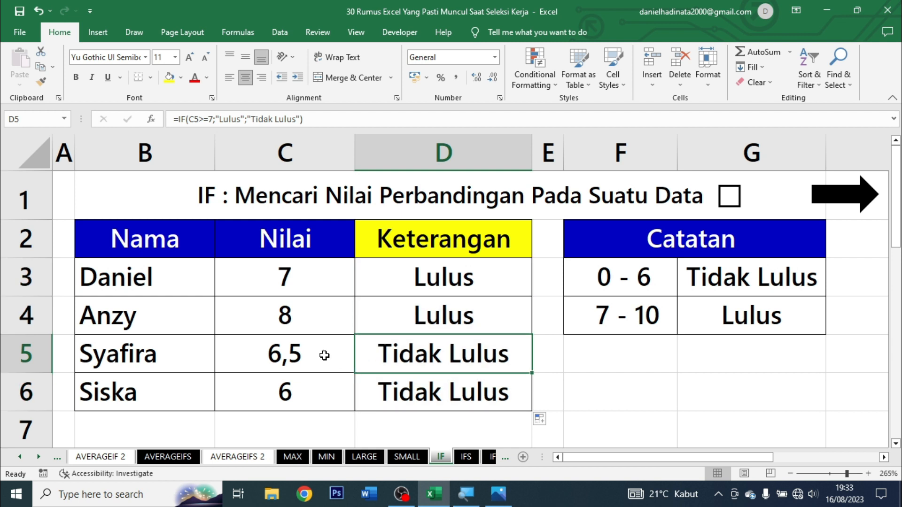
- Check each row's pass or fail label against its Nilai and the 7 - 10 range in the Catatan table
{"action": "left_click", "coordinate": [461, 279]}
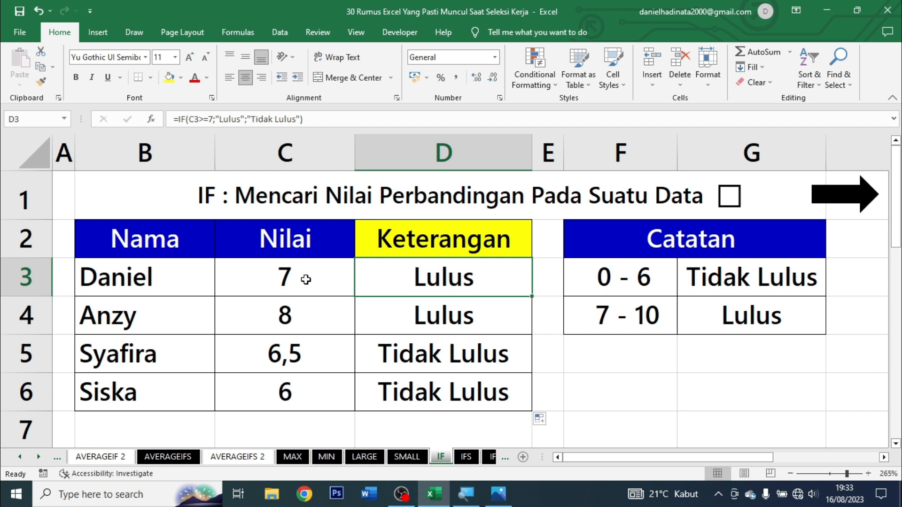
{"action": "left_click_drag", "start_coordinate": [306, 280], "coordinate": [437, 279]}
{"action": "left_click", "coordinate": [437, 280]}
{"action": "left_click", "coordinate": [390, 329]}
{"action": "left_click", "coordinate": [306, 368]}
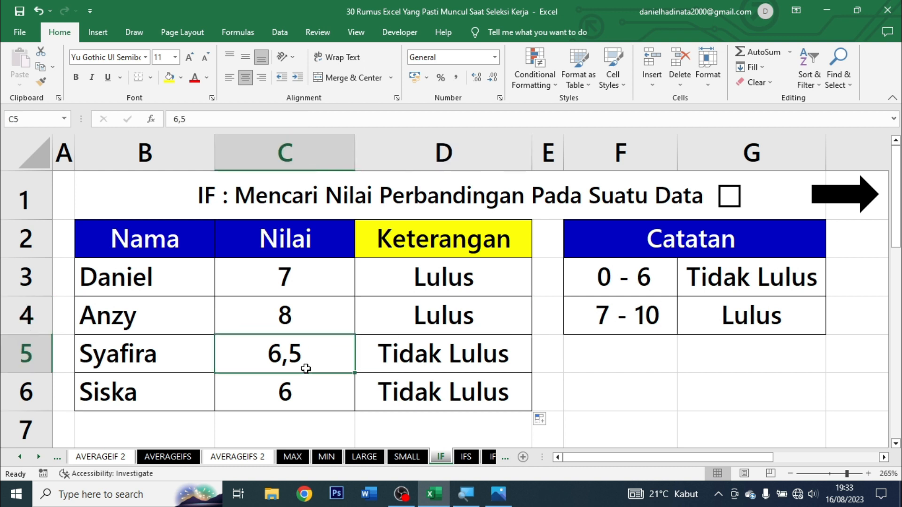
{"action": "left_click", "coordinate": [407, 359]}
{"action": "left_click", "coordinate": [629, 315]}
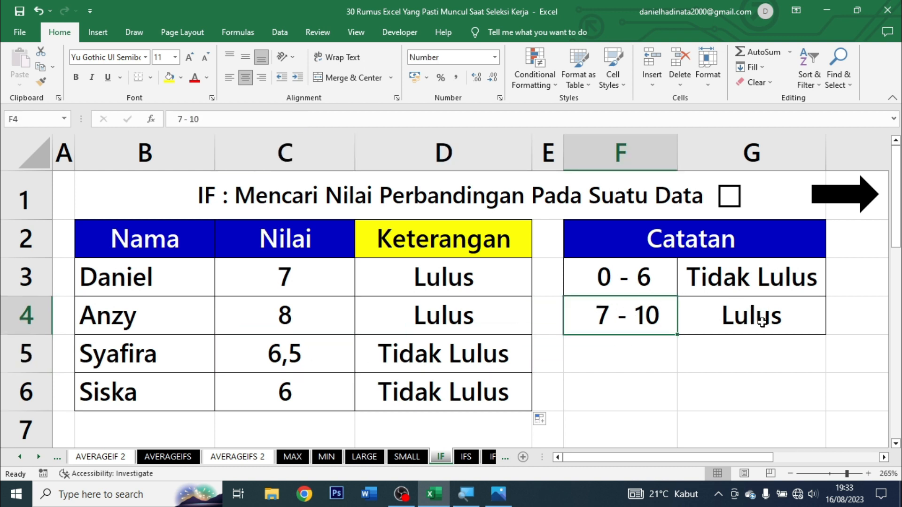
{"action": "left_click", "coordinate": [315, 381]}
- Set the Nilai in C5 to 7,1 and check the Keterangan column
{"action": "left_click", "coordinate": [305, 354]}
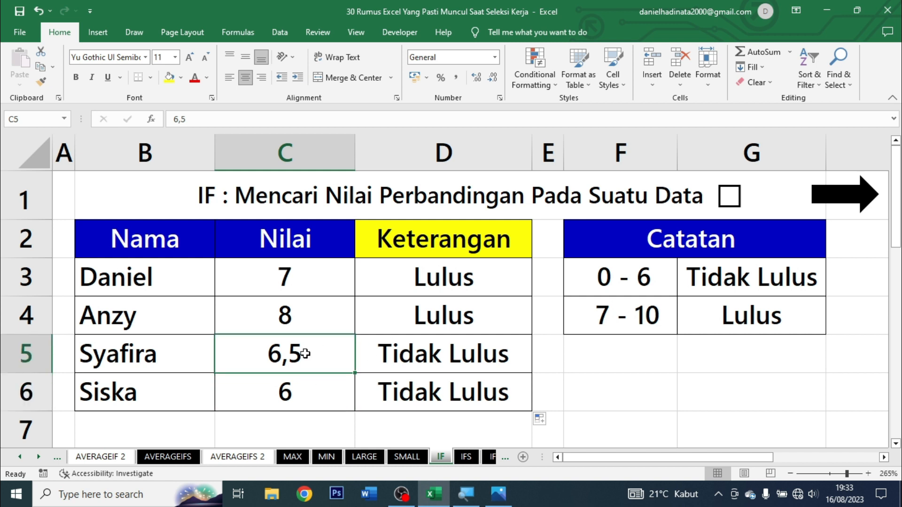
{"action": "type", "text": "7"}
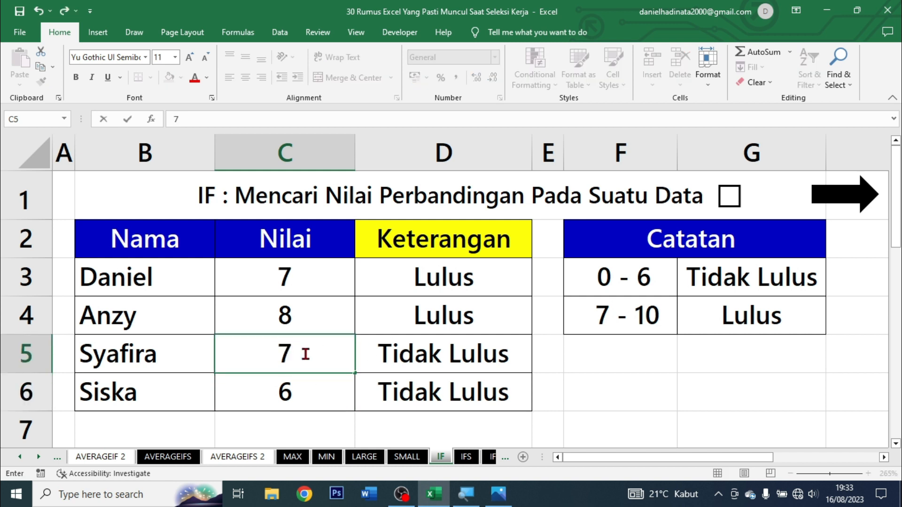
{"action": "type", "text": ",1"}
{"action": "key", "text": "Tab"}
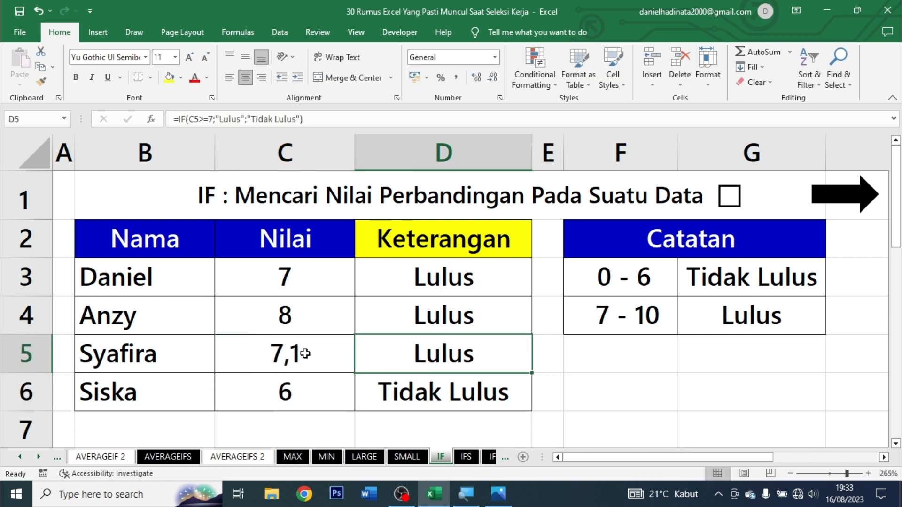
{"action": "key", "text": "Up"}
{"action": "key", "text": "Up"}
{"action": "key", "text": "Up"}
{"action": "key", "text": "Down"}
{"action": "key", "text": "Down"}
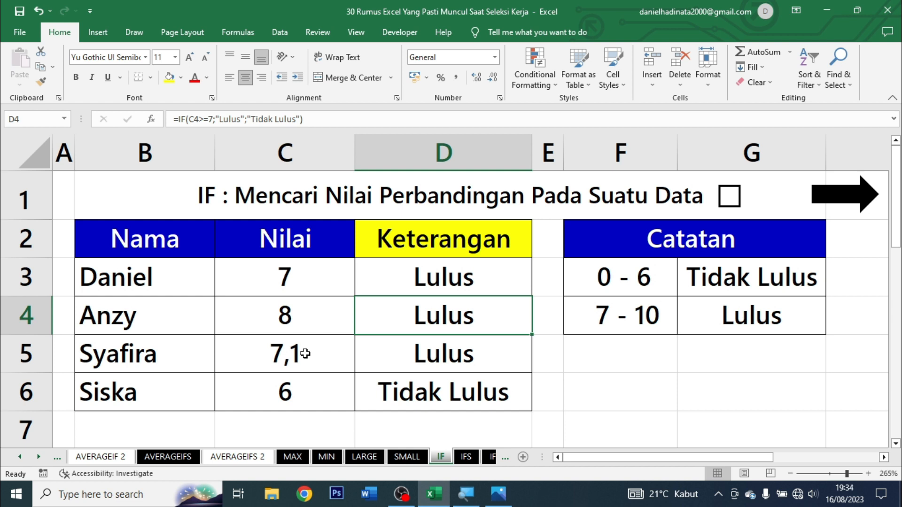
- Tick the checkbox of the IF exercise and go to the IFS sheet
{"action": "left_click", "coordinate": [731, 206]}
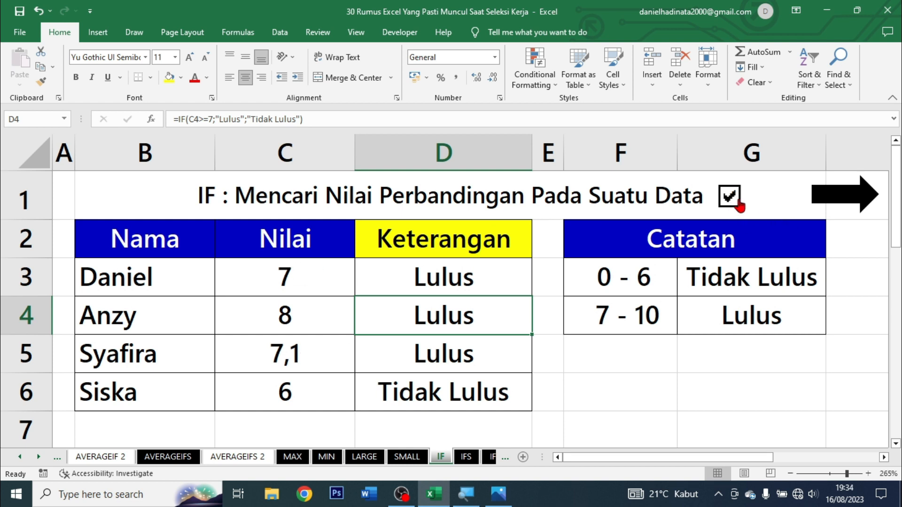
{"action": "left_click", "coordinate": [868, 205]}
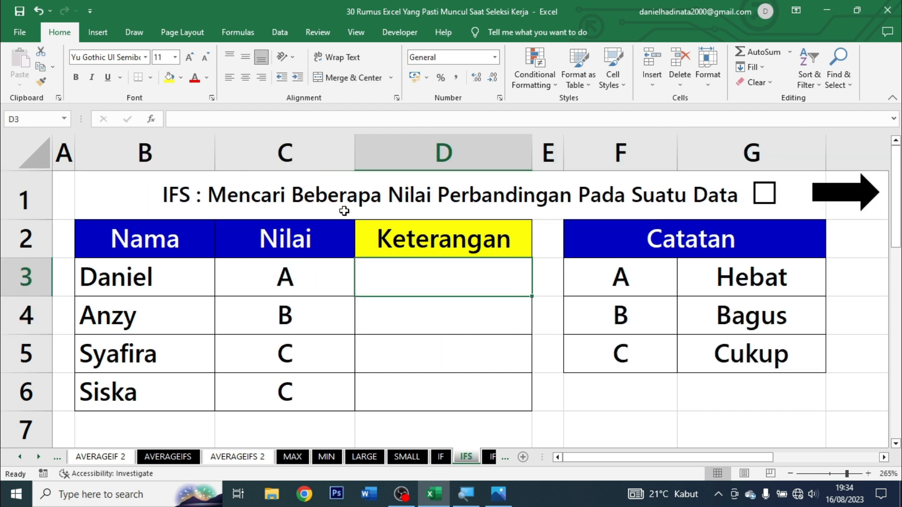
- Examine the IFS exercise title, the Nama, Nilai and Keterangan columns, and the grade meanings in the Catatan table
{"action": "left_click", "coordinate": [281, 202]}
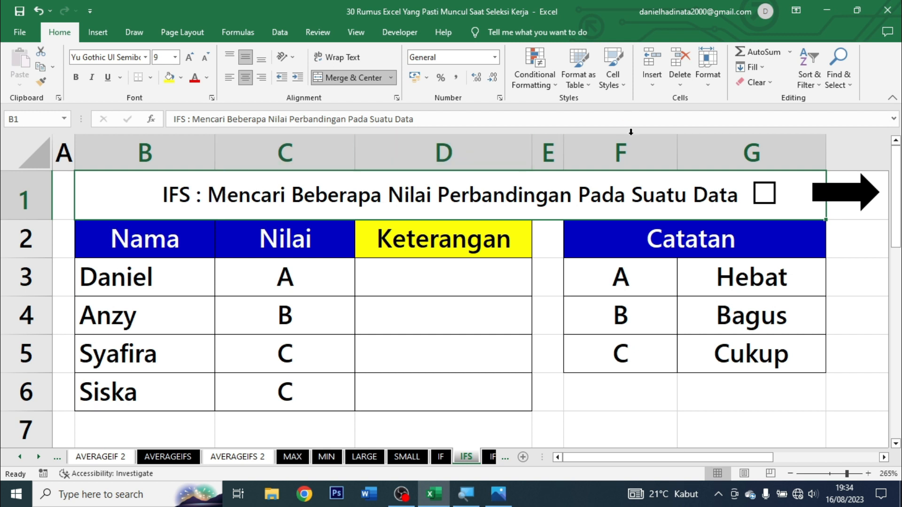
{"action": "left_click", "coordinate": [406, 268]}
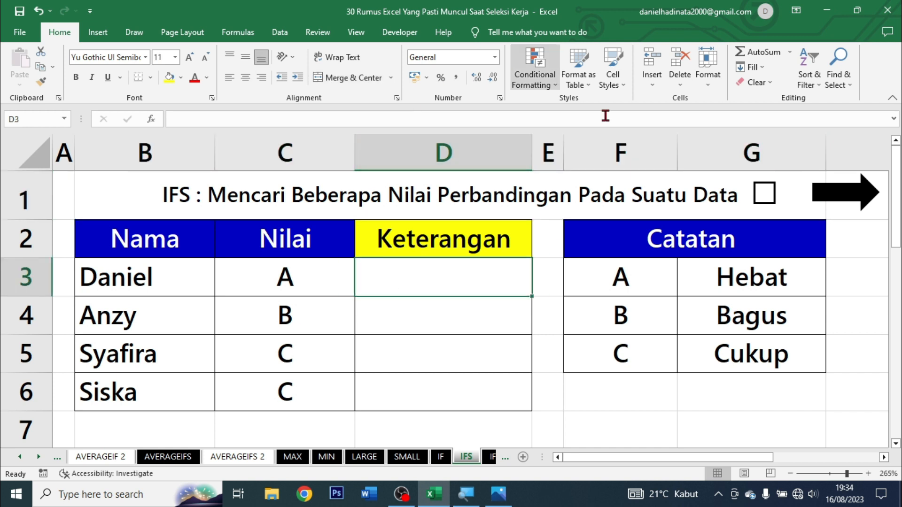
{"action": "left_click", "coordinate": [153, 277]}
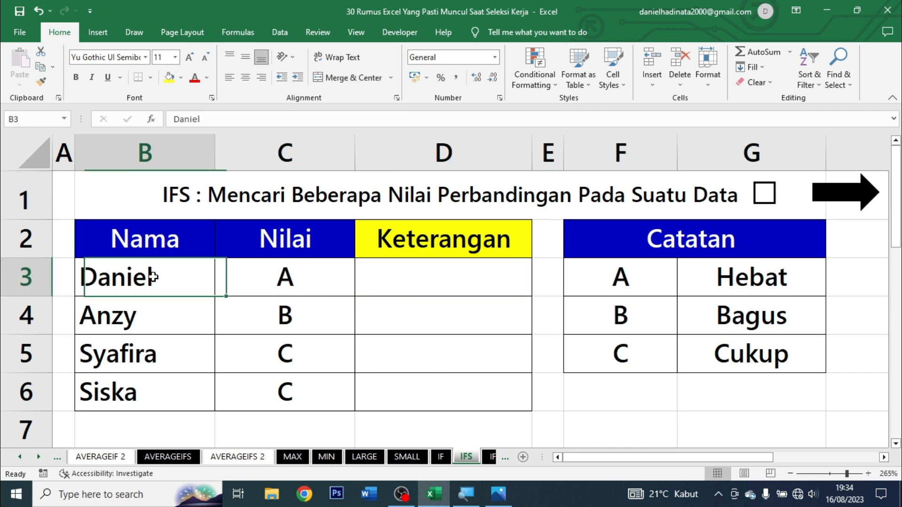
{"action": "left_click_drag", "start_coordinate": [153, 277], "coordinate": [153, 385]}
{"action": "left_click_drag", "start_coordinate": [267, 254], "coordinate": [275, 387]}
{"action": "left_click_drag", "start_coordinate": [404, 268], "coordinate": [450, 375]}
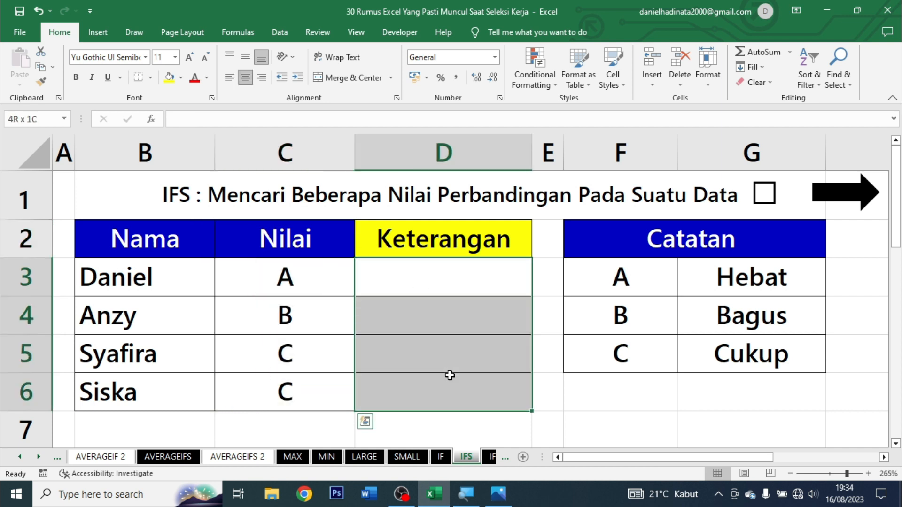
{"action": "left_click", "coordinate": [600, 281]}
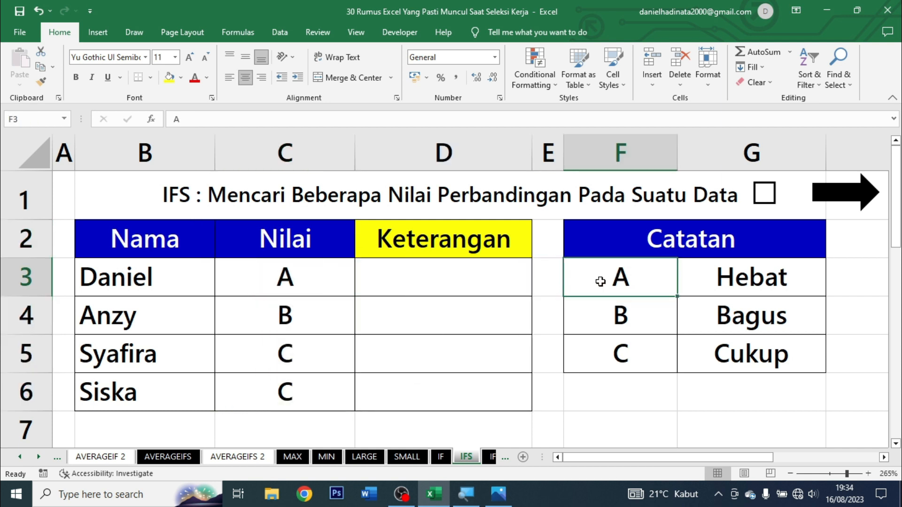
{"action": "left_click", "coordinate": [770, 292]}
{"action": "left_click", "coordinate": [633, 325]}
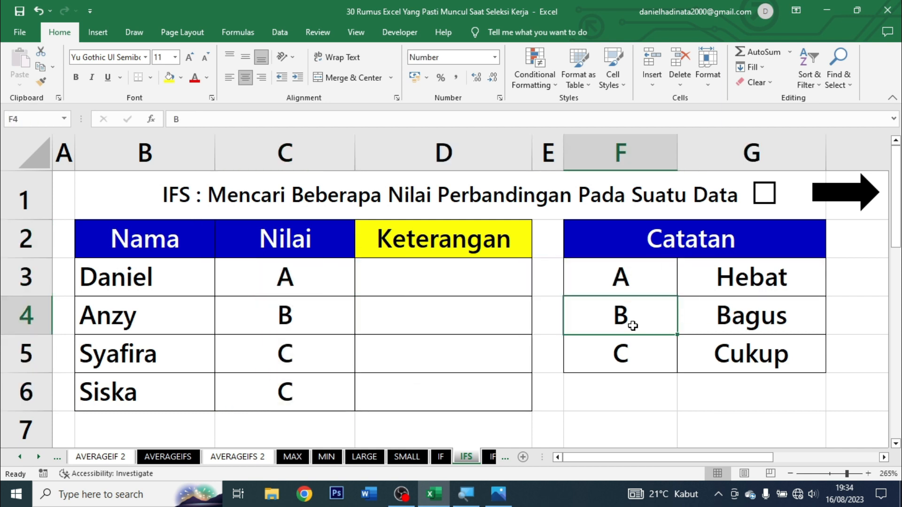
{"action": "left_click", "coordinate": [699, 320]}
{"action": "left_click", "coordinate": [653, 346]}
{"action": "left_click", "coordinate": [794, 356]}
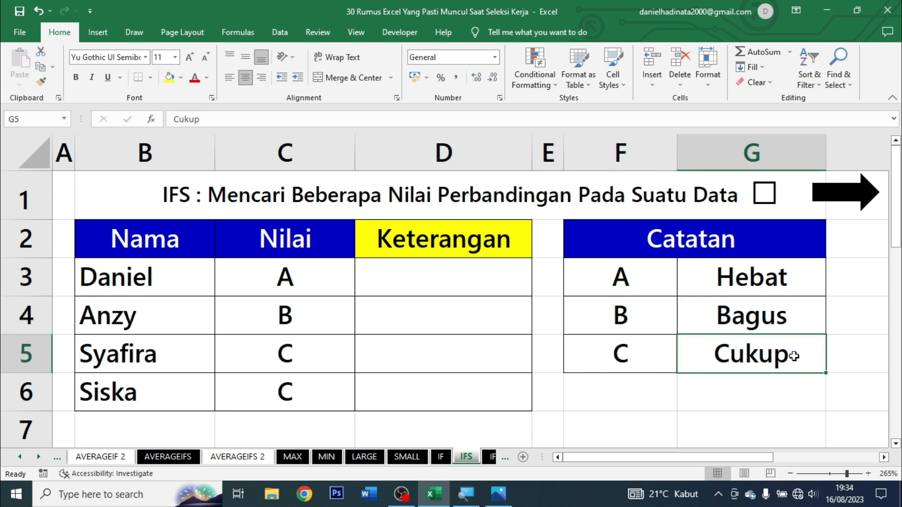
- Start an IFS formula in D3 whose first test is C3="A" with the result "Hebat"
{"action": "left_click", "coordinate": [432, 275]}
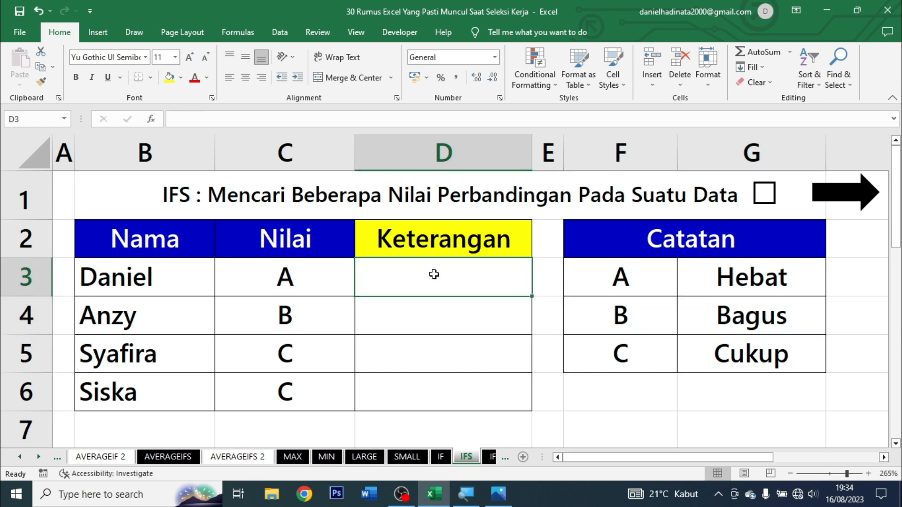
{"action": "type", "text": "="}
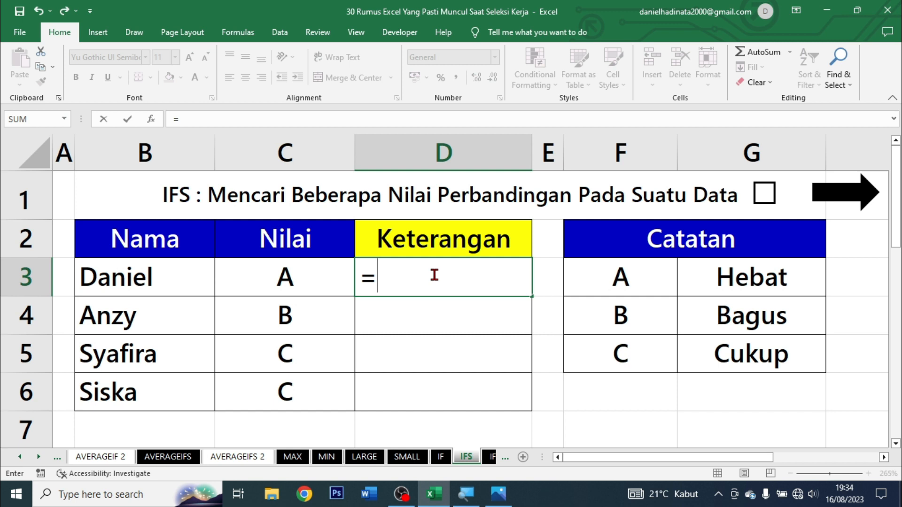
{"action": "type", "text": "ifs"}
{"action": "key", "text": "Tab"}
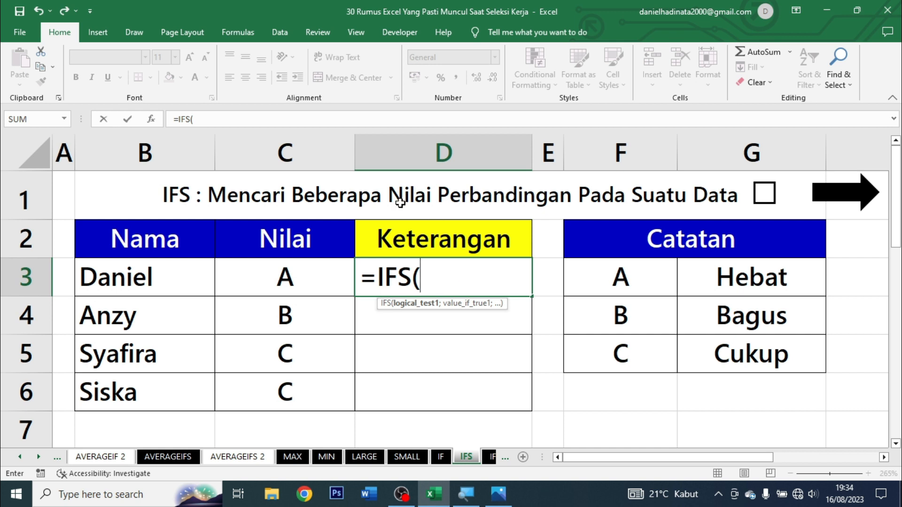
{"action": "left_click", "coordinate": [288, 274]}
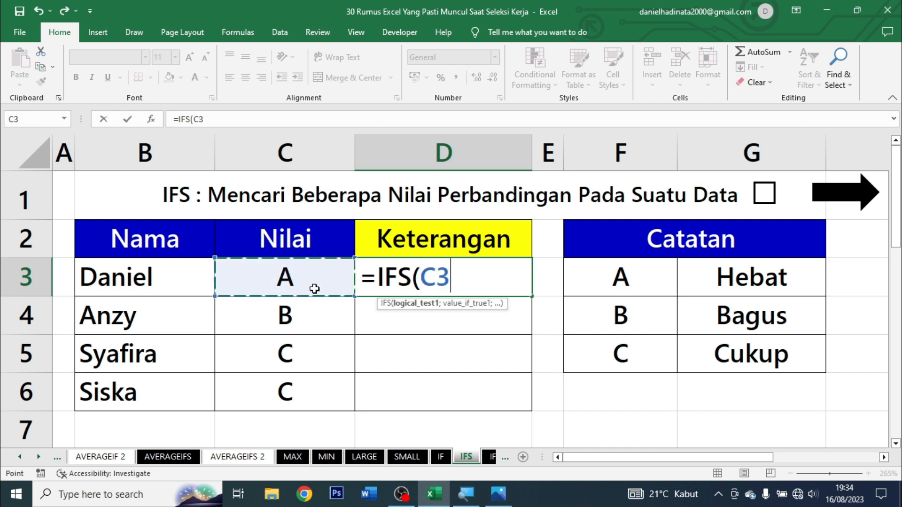
{"action": "type", "text": "="}
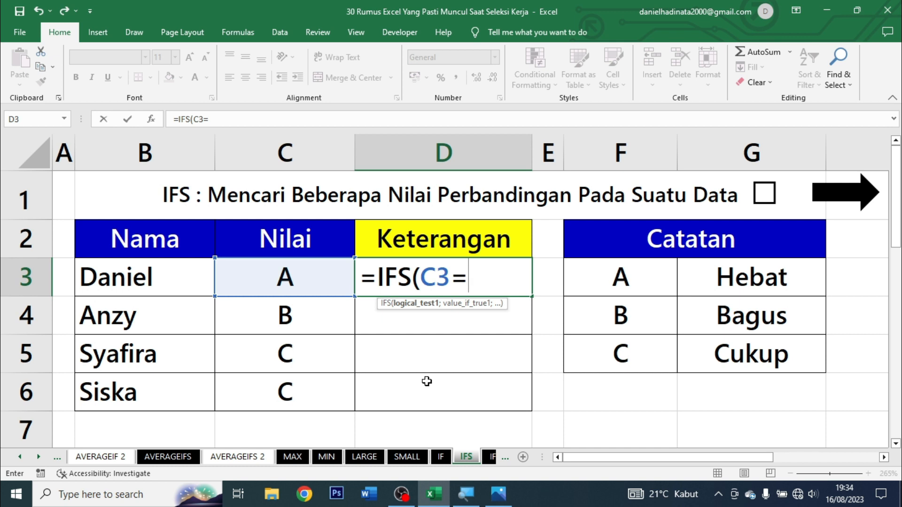
{"action": "type", "text": "\"A\";\""}
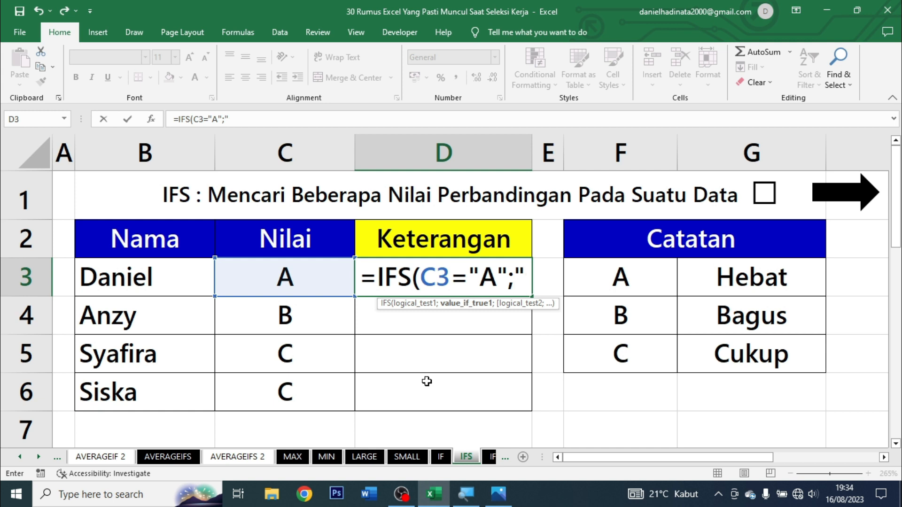
{"action": "type", "text": "Heb"}
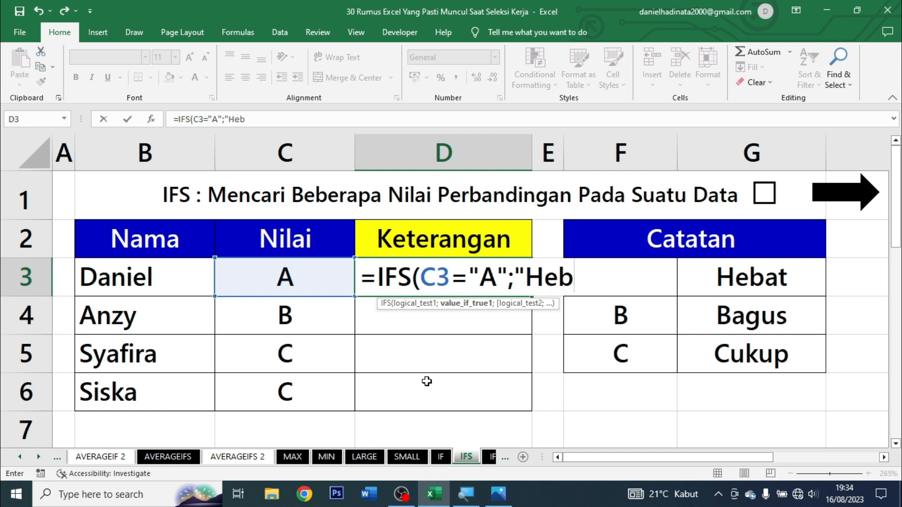
{"action": "type", "text": "at\""}
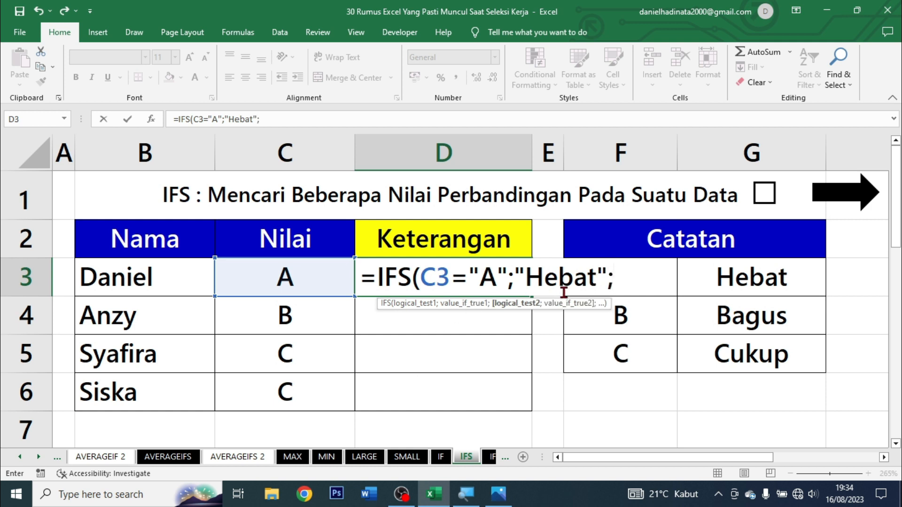
- Add a second test to the IFS formula in D3: C3="B" with the result "Bagus"
{"action": "type", "text": ";"}
{"action": "left_click", "coordinate": [311, 276]}
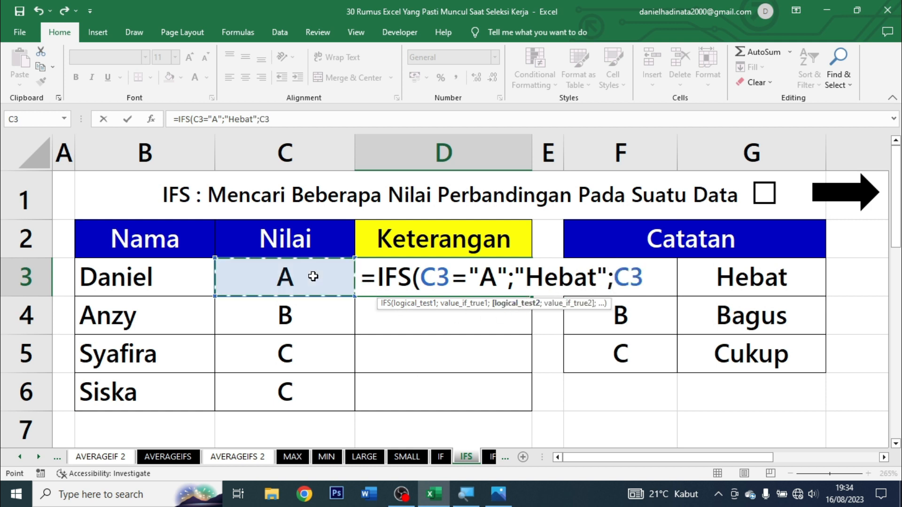
{"action": "type", "text": "="}
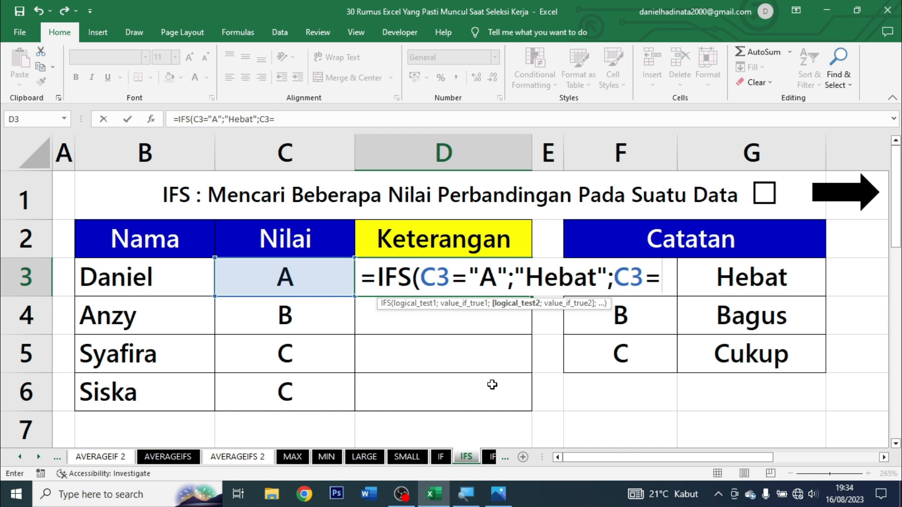
{"action": "type", "text": "\""}
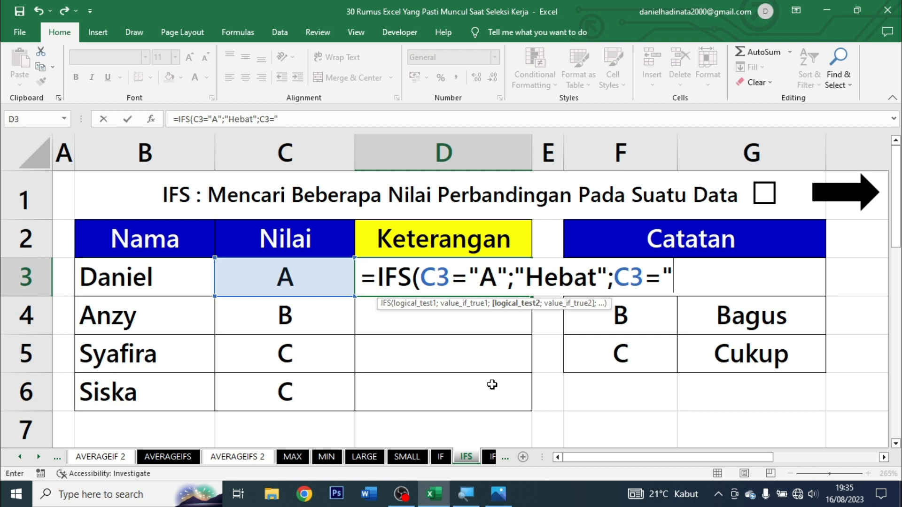
{"action": "type", "text": "B\""}
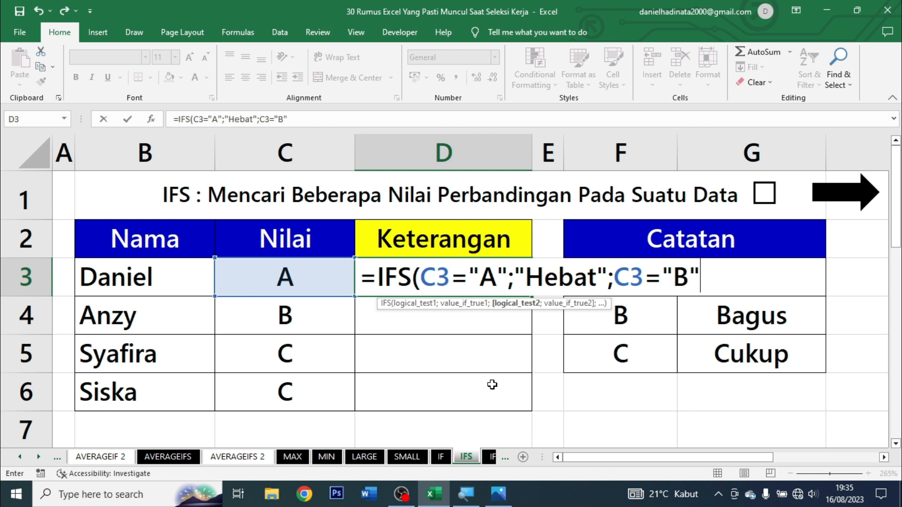
{"action": "type", "text": ";\""}
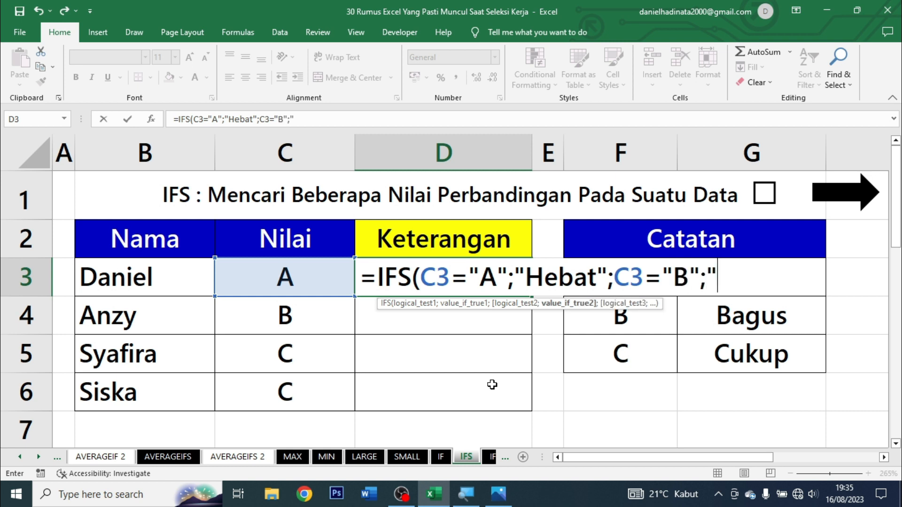
{"action": "type", "text": "Ba"}
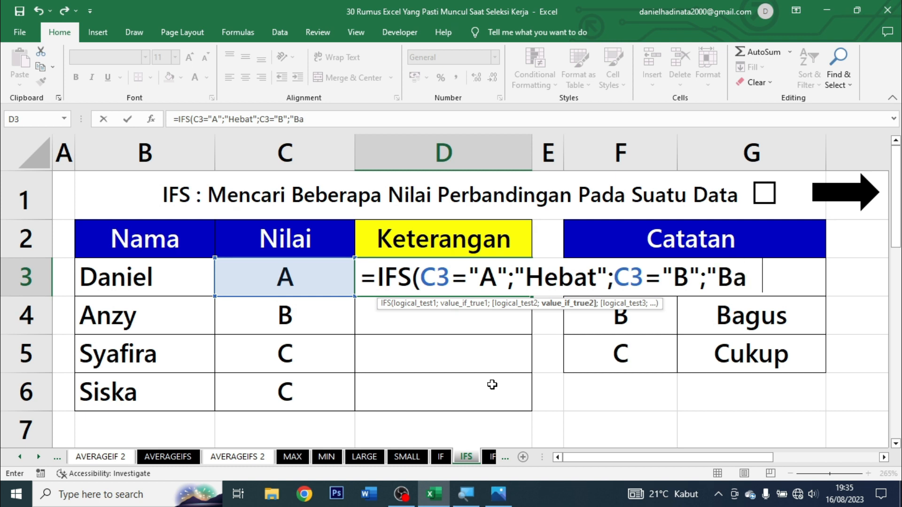
{"action": "type", "text": "gus\";"}
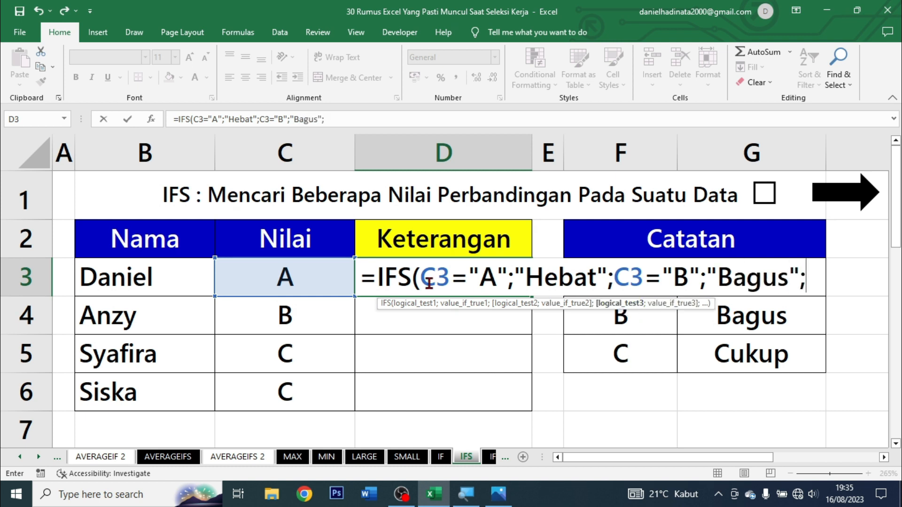
- Complete the IFS formula in D3 with a third test, C3="C", that returns "Cukup", and enter it
{"action": "left_click", "coordinate": [300, 279]}
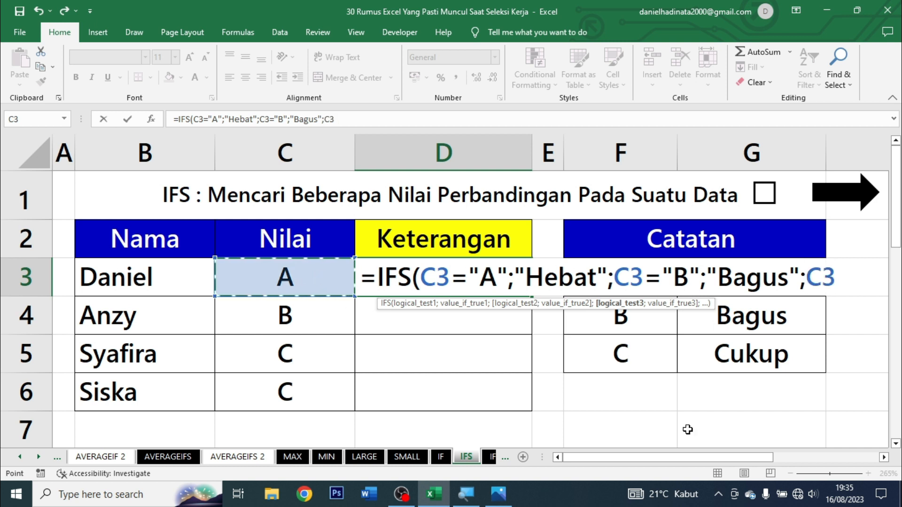
{"action": "type", "text": "=\""}
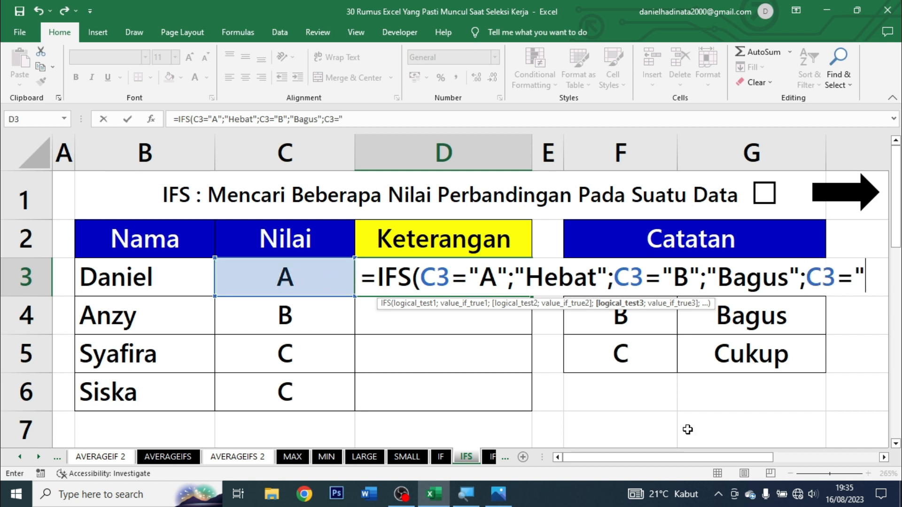
{"action": "type", "text": "c"}
{"action": "key", "text": "BackSpace"}
{"action": "type", "text": "C\";"}
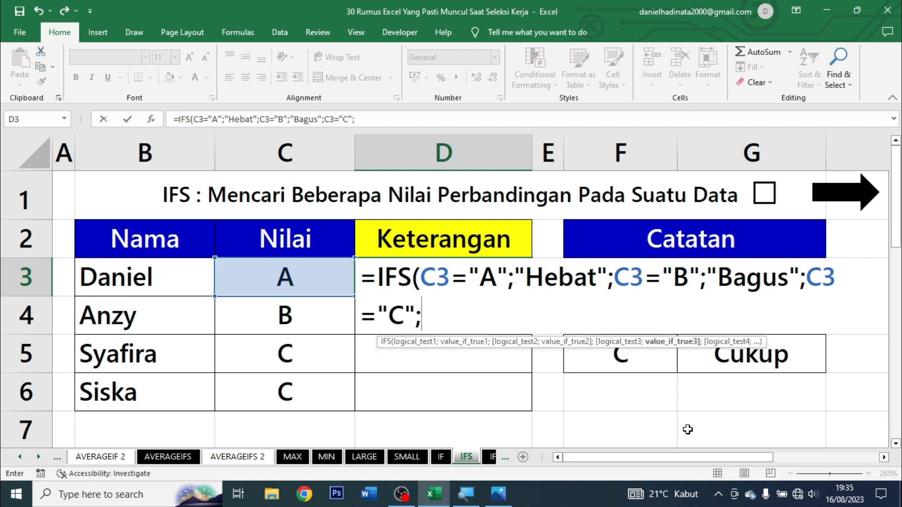
{"action": "type", "text": "\"Cuk"}
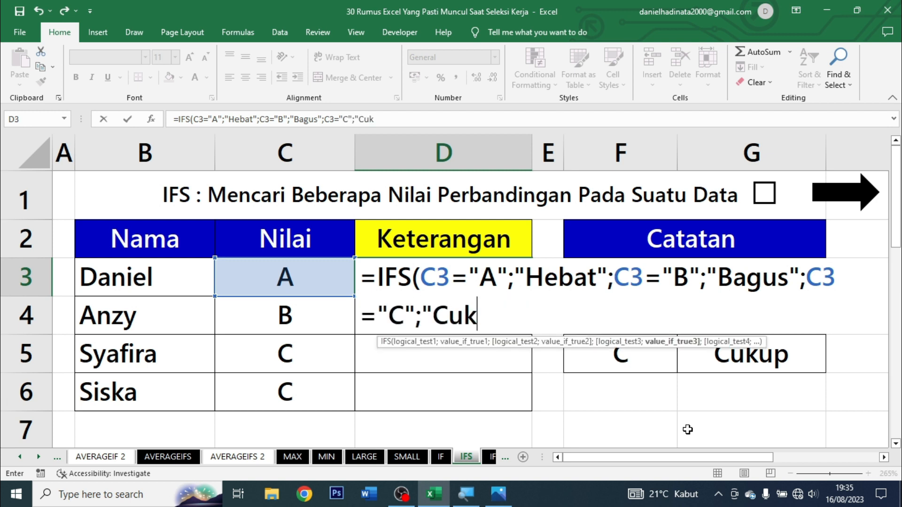
{"action": "type", "text": "up"}
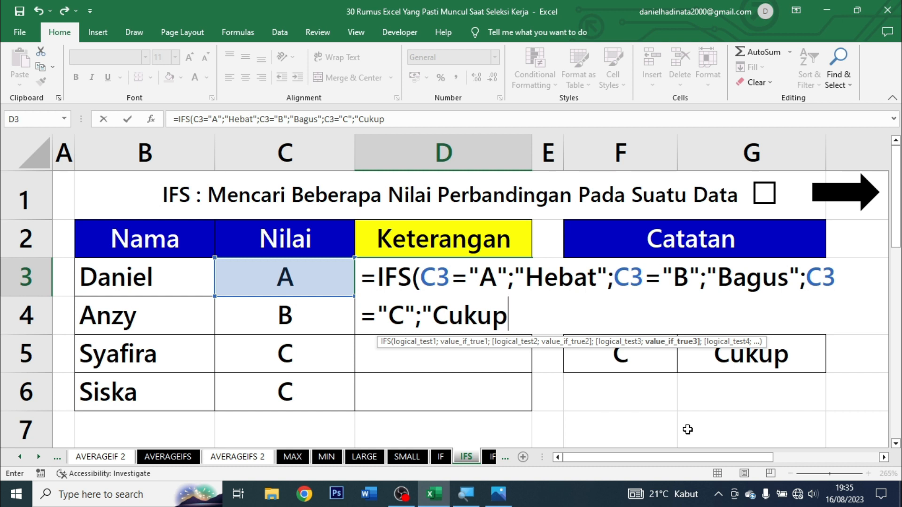
{"action": "type", "text": "\")"}
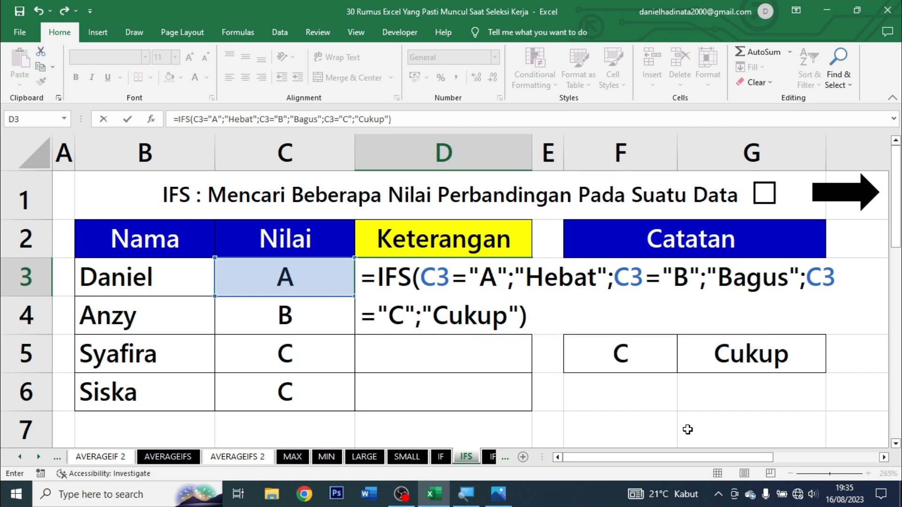
{"action": "key", "text": "ctrl+Return"}
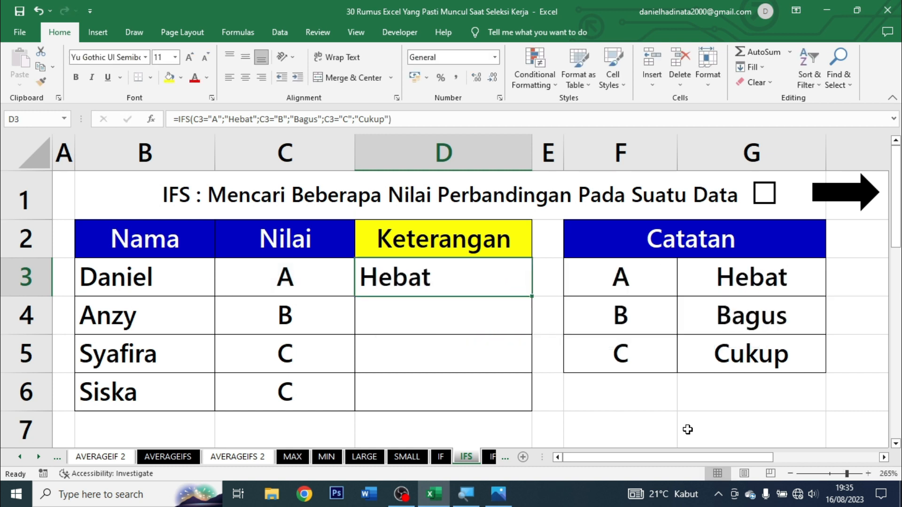
- Center the result in D3 horizontally and fill the IFS formula down to D6
{"action": "left_click", "coordinate": [246, 78]}
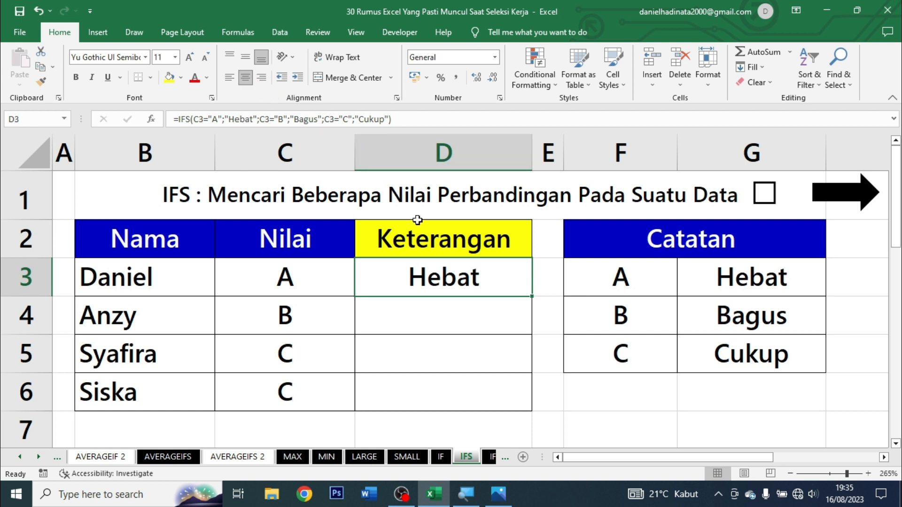
{"action": "left_click_drag", "start_coordinate": [532, 297], "coordinate": [526, 396]}
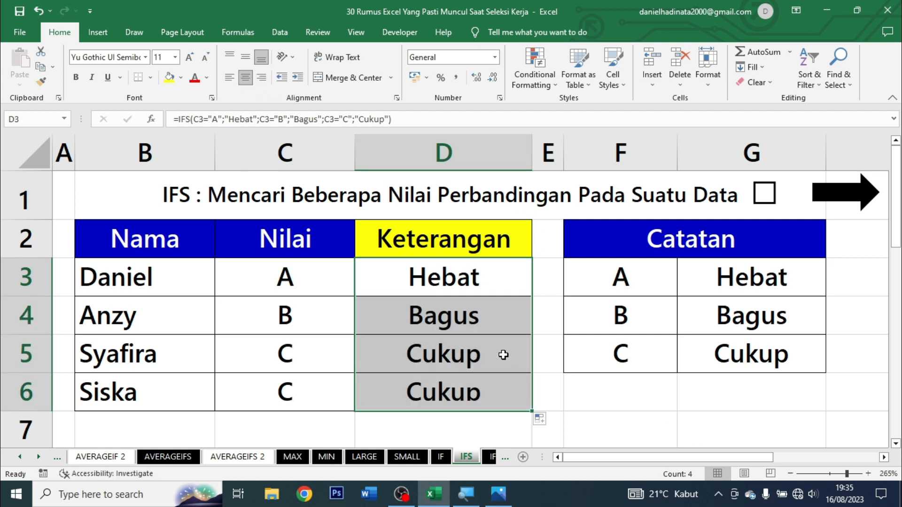
{"action": "left_click", "coordinate": [504, 354]}
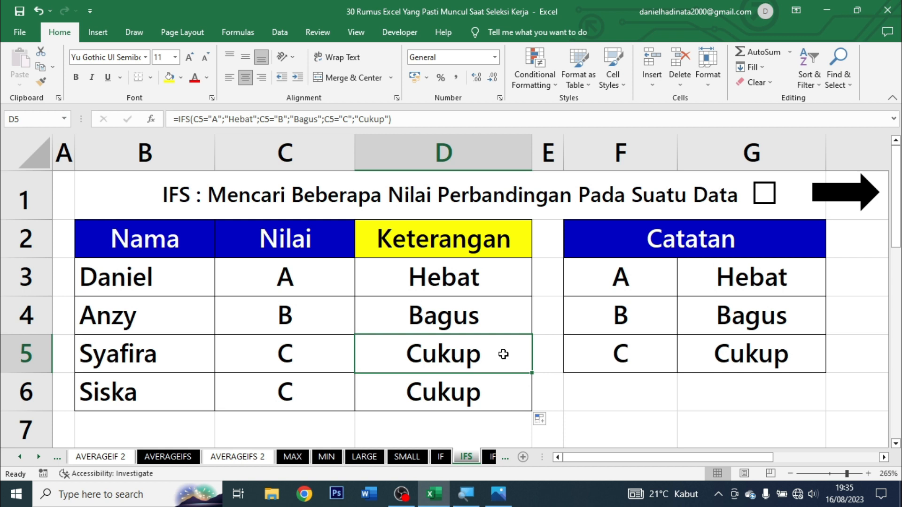
- Tick the checkbox of the IFS exercise and go to the IF(AND) sheet
{"action": "left_click", "coordinate": [773, 201]}
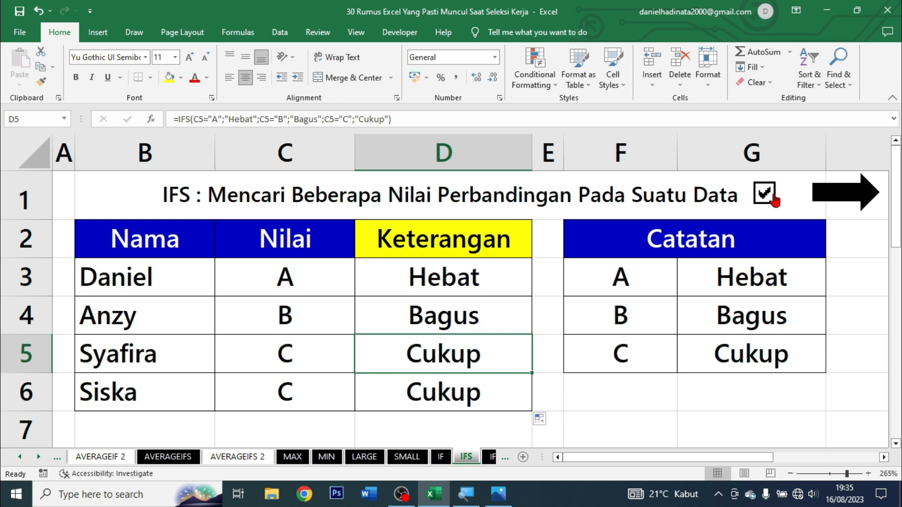
{"action": "left_click", "coordinate": [869, 193]}
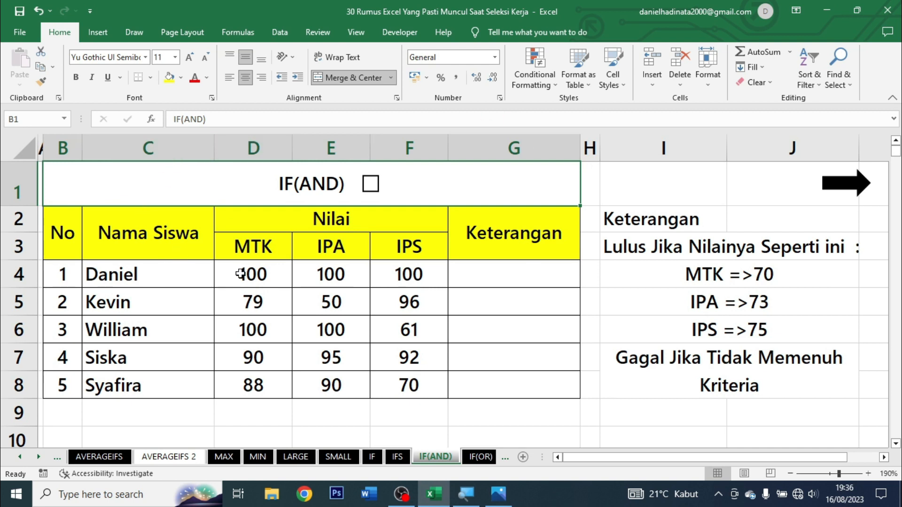
- Examine the student table's name, MTK, IPA, IPS and Keterangan columns on the IF(AND) sheet
{"action": "left_click_drag", "start_coordinate": [207, 230], "coordinate": [177, 344]}
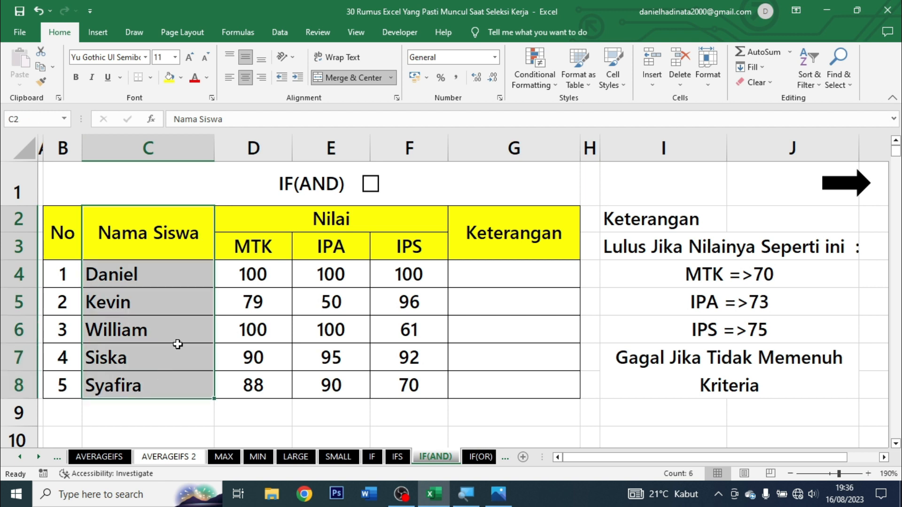
{"action": "left_click", "coordinate": [411, 227]}
{"action": "left_click_drag", "start_coordinate": [272, 241], "coordinate": [265, 385]}
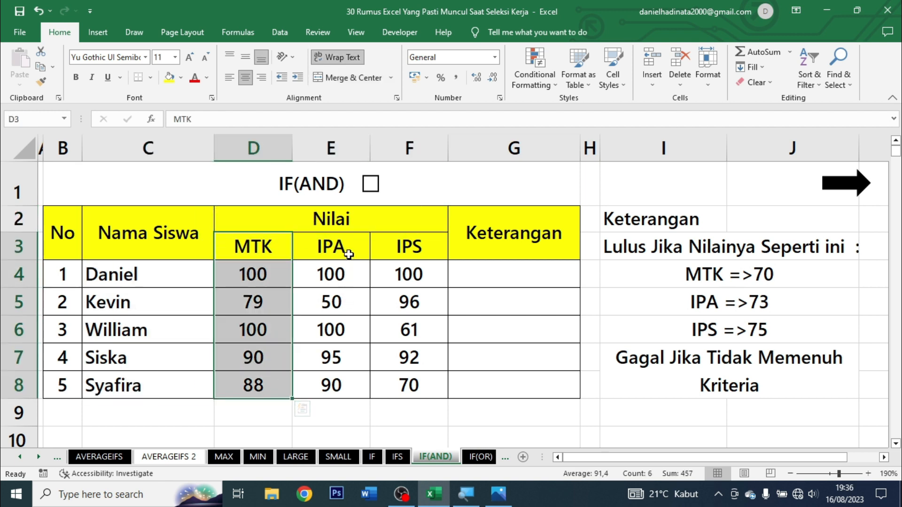
{"action": "left_click_drag", "start_coordinate": [345, 247], "coordinate": [357, 387]}
{"action": "left_click_drag", "start_coordinate": [394, 258], "coordinate": [413, 393]}
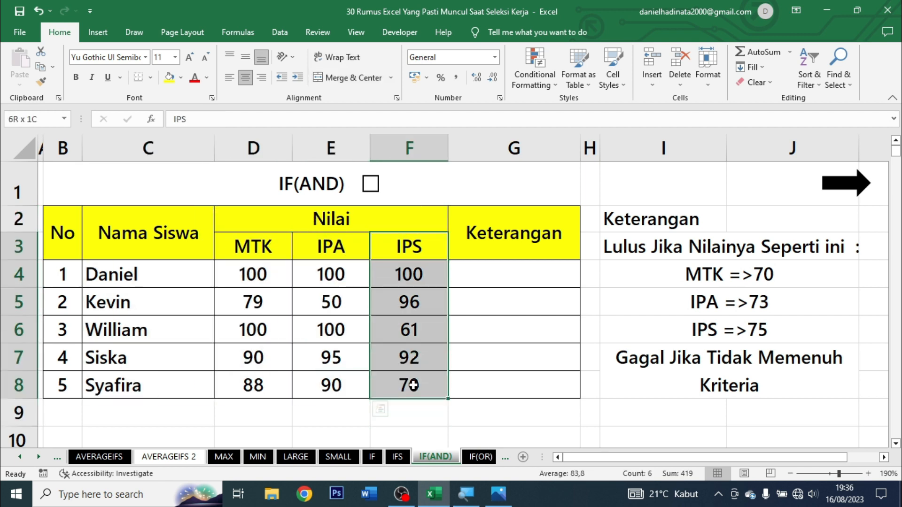
{"action": "left_click", "coordinate": [531, 230]}
{"action": "left_click_drag", "start_coordinate": [531, 230], "coordinate": [511, 368]}
{"action": "left_click", "coordinate": [511, 274]}
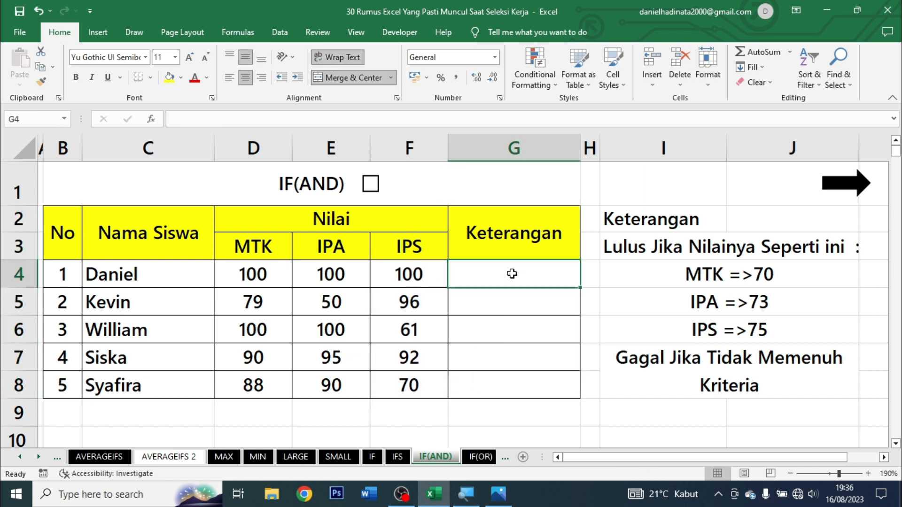
- Read the pass and fail criteria for MTK, IPA and IPS in the notes beside the table
{"action": "left_click", "coordinate": [606, 254]}
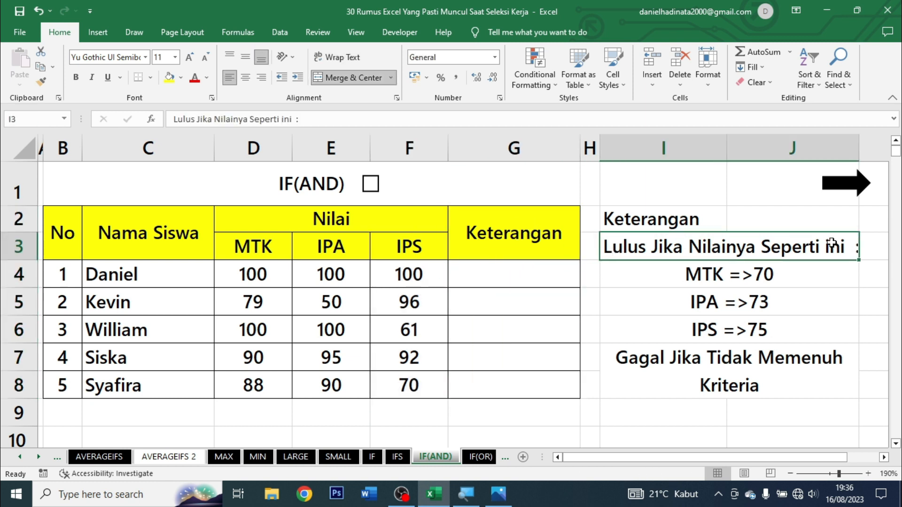
{"action": "left_click", "coordinate": [717, 269]}
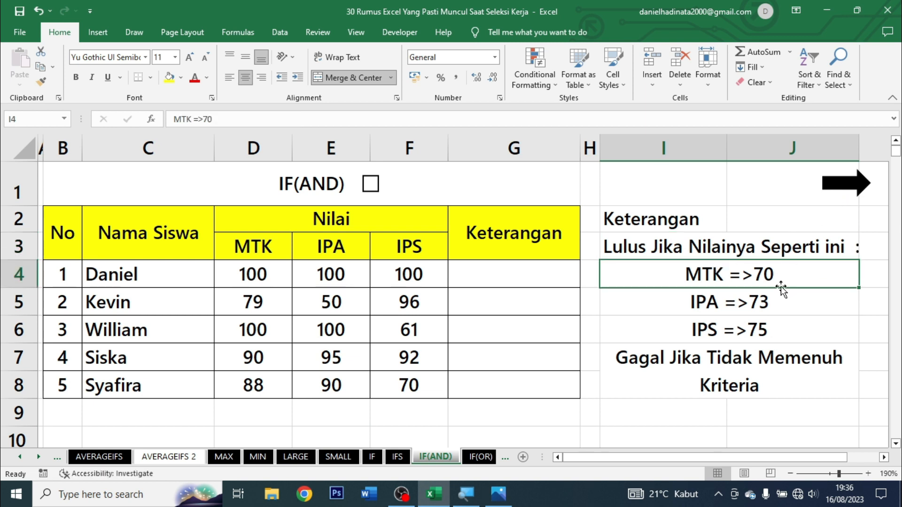
{"action": "left_click", "coordinate": [776, 301]}
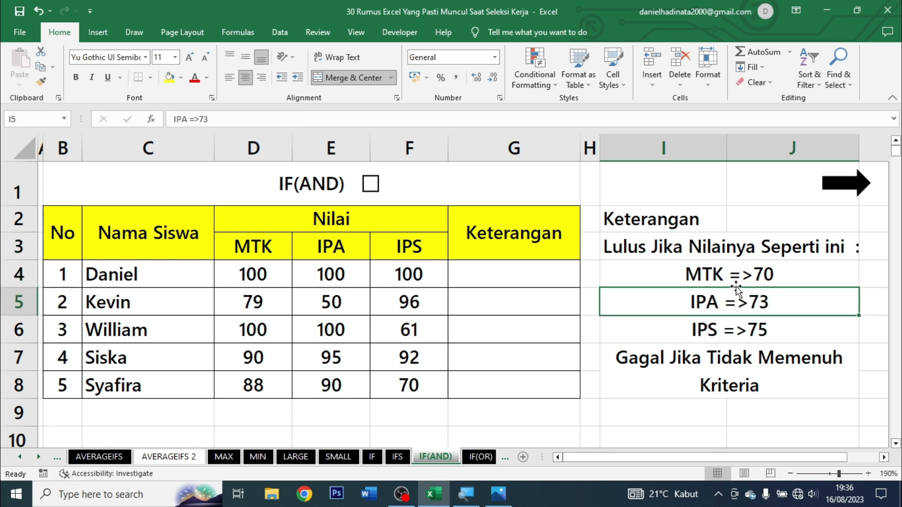
{"action": "left_click", "coordinate": [700, 330]}
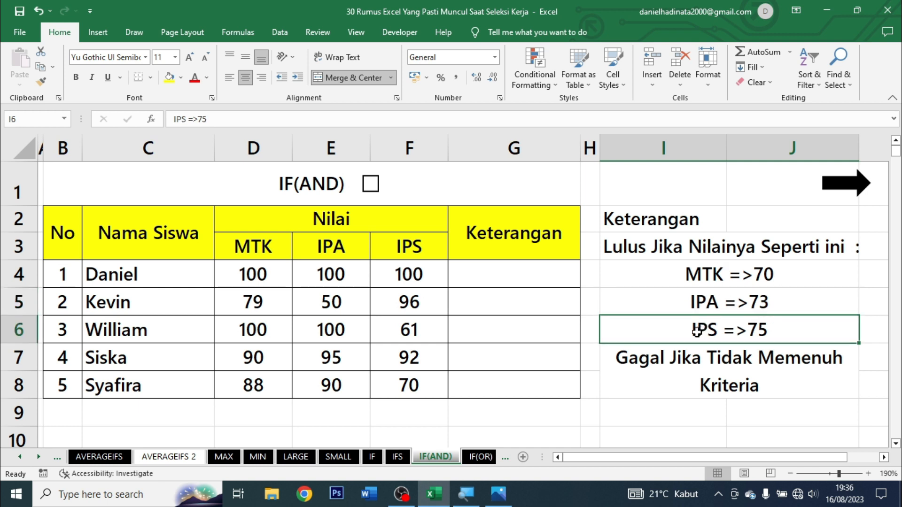
{"action": "left_click", "coordinate": [737, 371]}
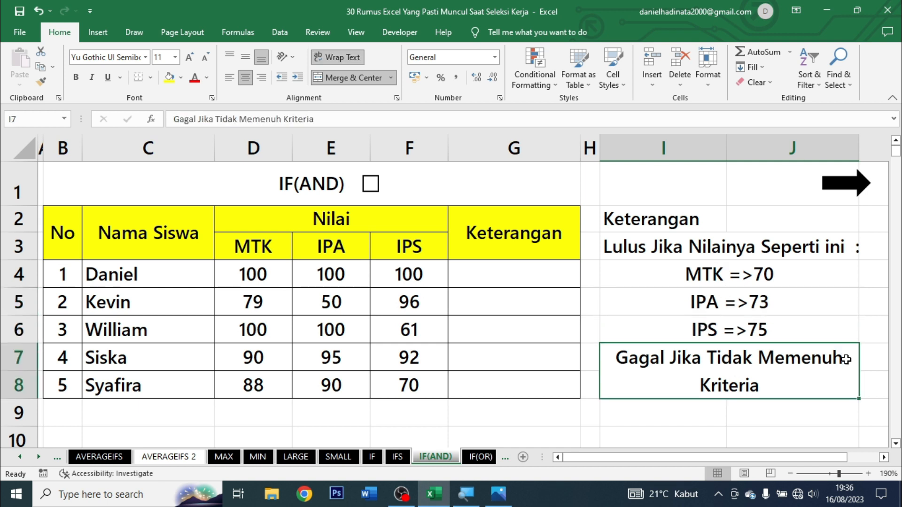
{"action": "left_click", "coordinate": [772, 286]}
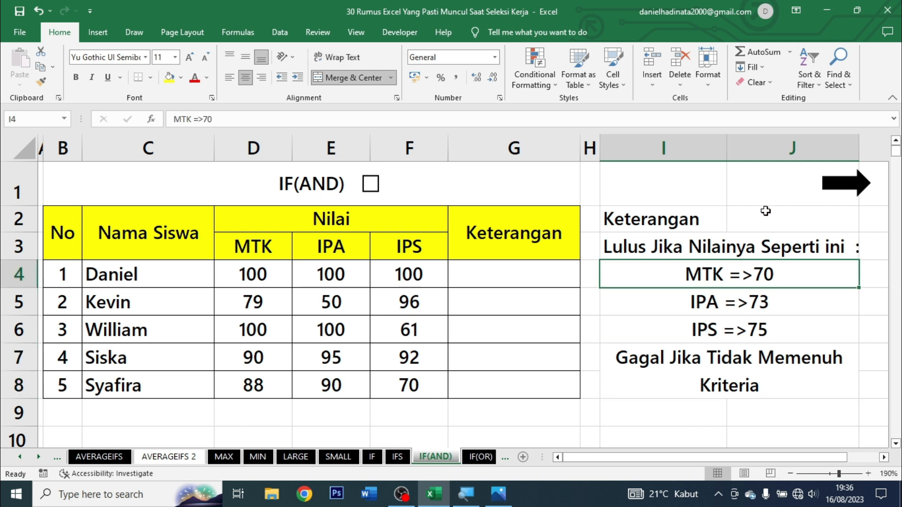
{"action": "left_click", "coordinate": [792, 296]}
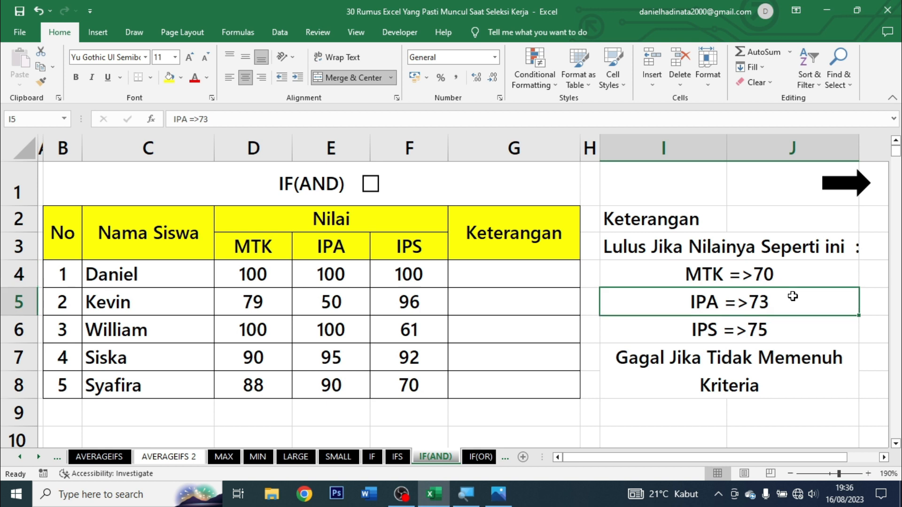
{"action": "left_click", "coordinate": [791, 333]}
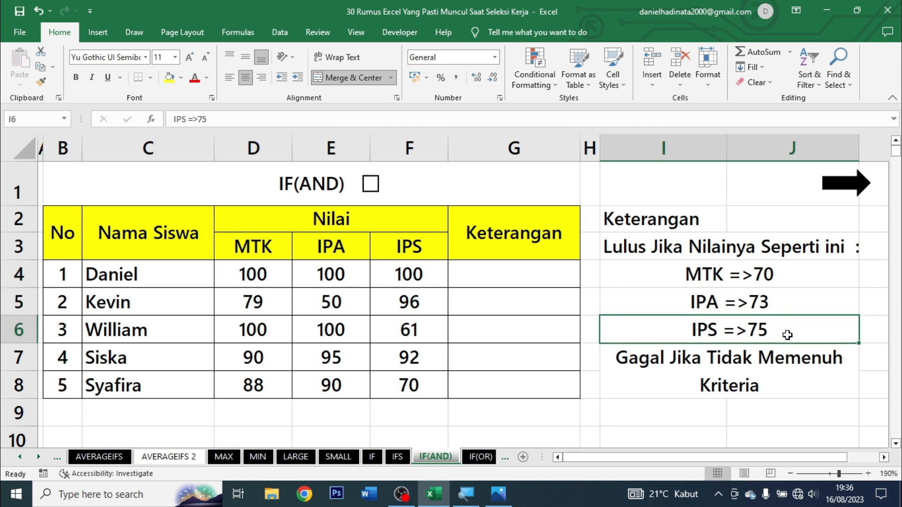
- Start an IF formula with a nested AND in G4, using D4>=70 as the first test
{"action": "left_click", "coordinate": [521, 266]}
{"action": "type", "text": "="}
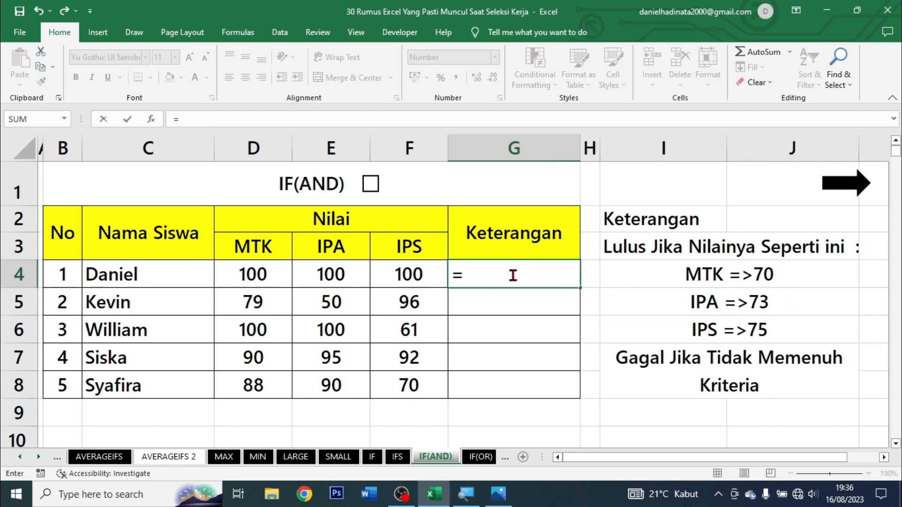
{"action": "type", "text": "IF("}
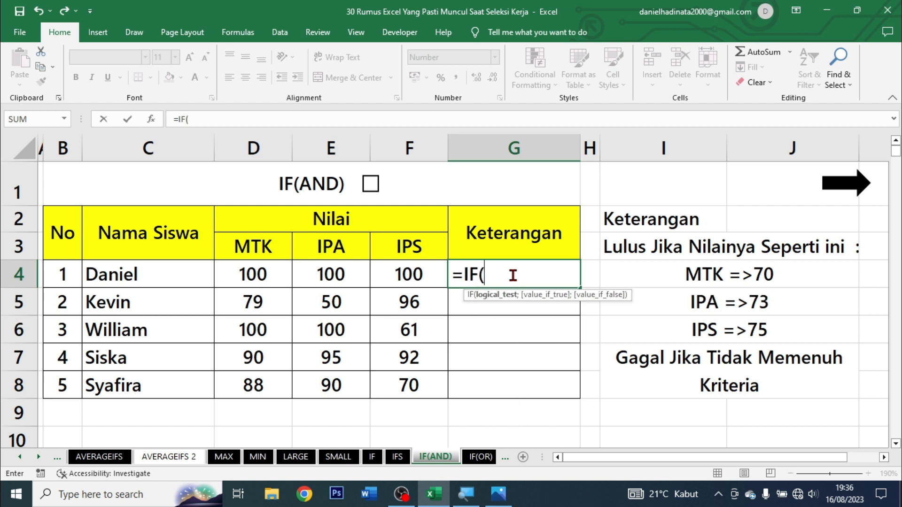
{"action": "type", "text": "and"}
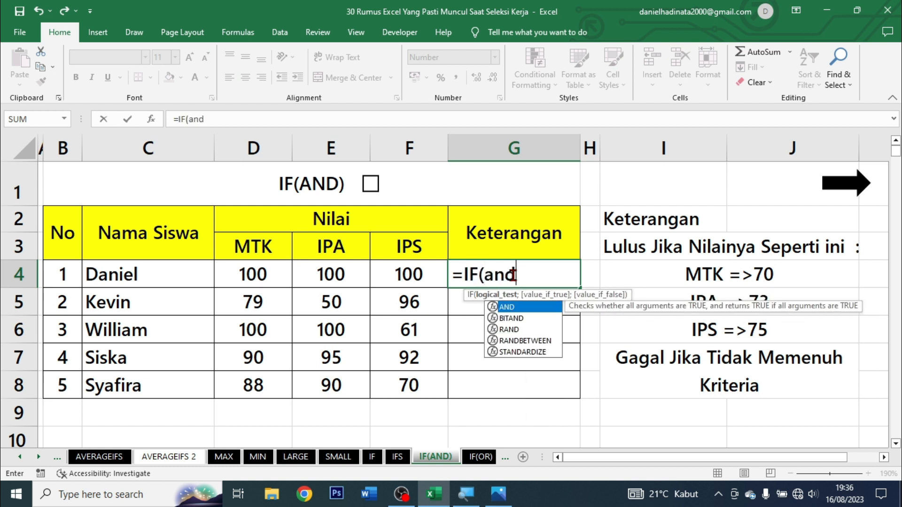
{"action": "key", "text": "Tab"}
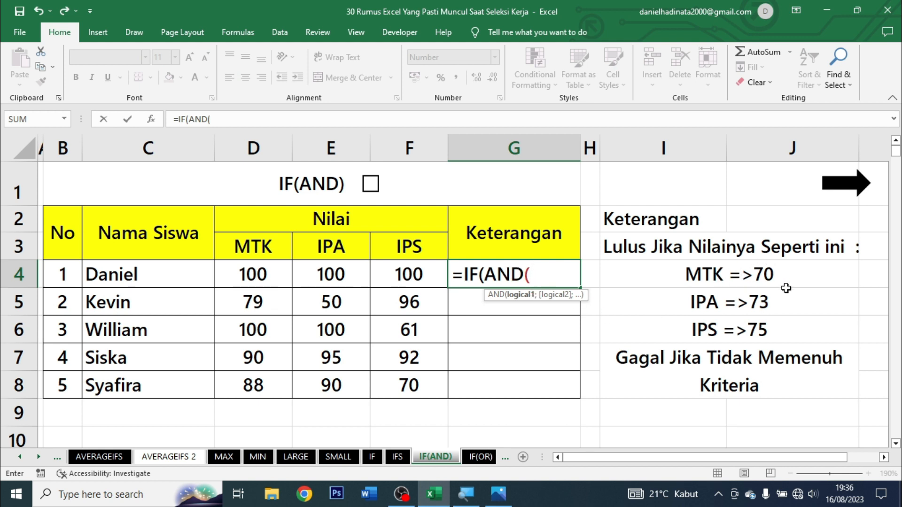
{"action": "left_click", "coordinate": [278, 274]}
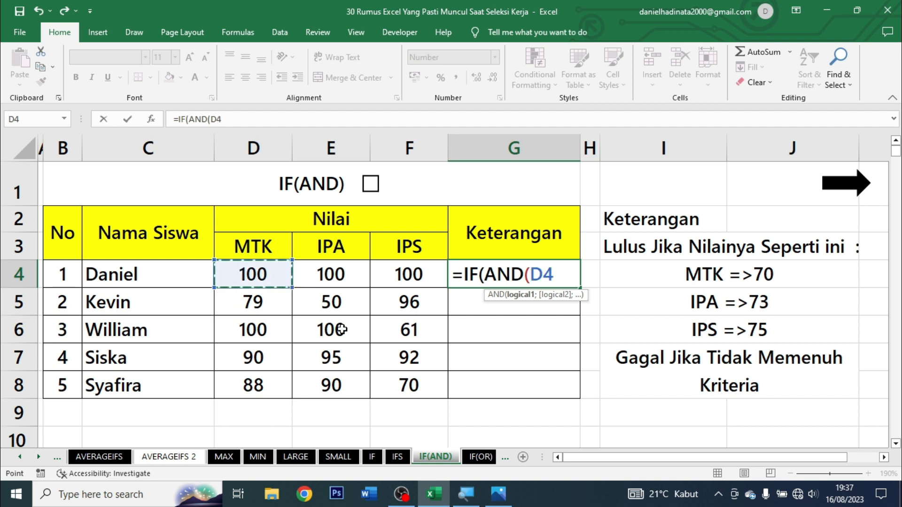
{"action": "type", "text": ">="}
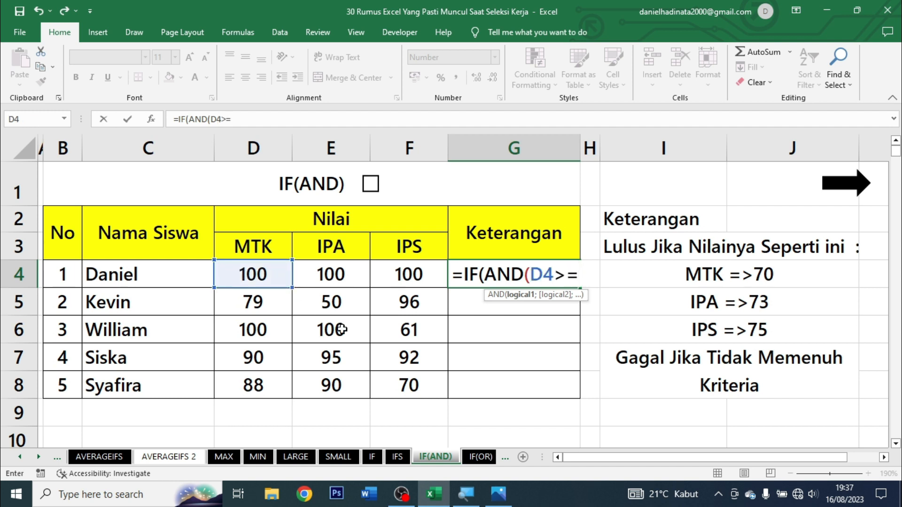
{"action": "type", "text": "70"}
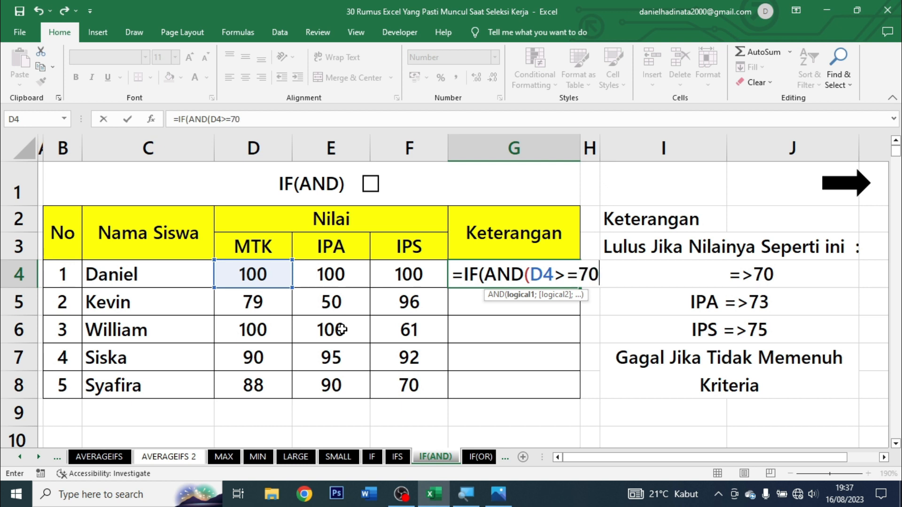
- Add the tests E4>=73 and F4>=75 to the AND condition in G4 and close its bracket
{"action": "type", "text": ";"}
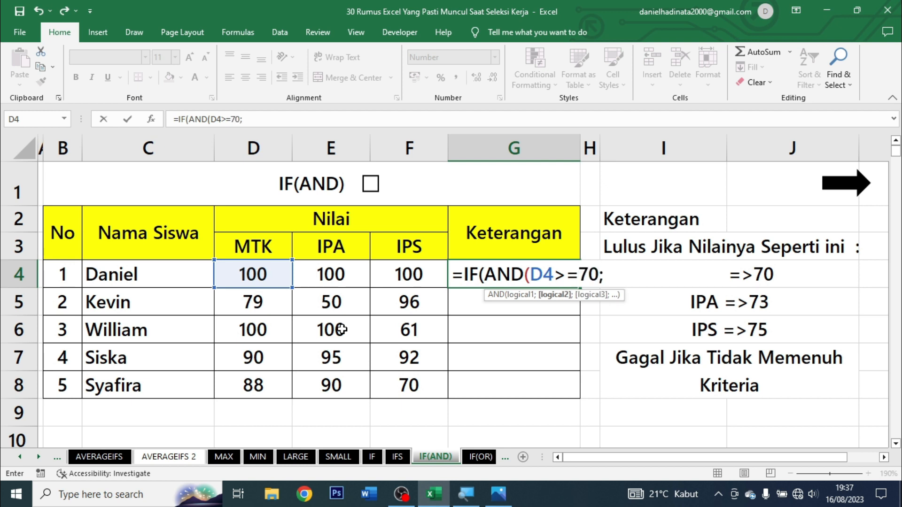
{"action": "left_click", "coordinate": [348, 278]}
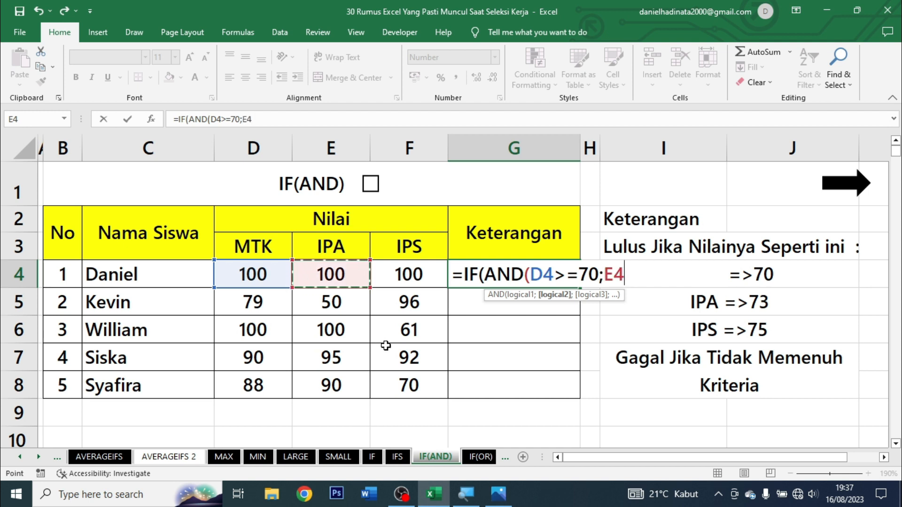
{"action": "type", "text": ">=73"}
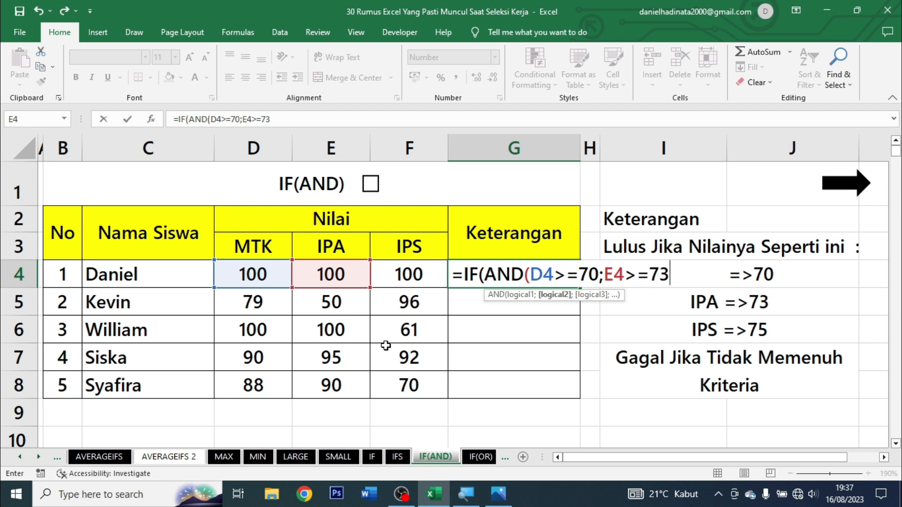
{"action": "type", "text": ";"}
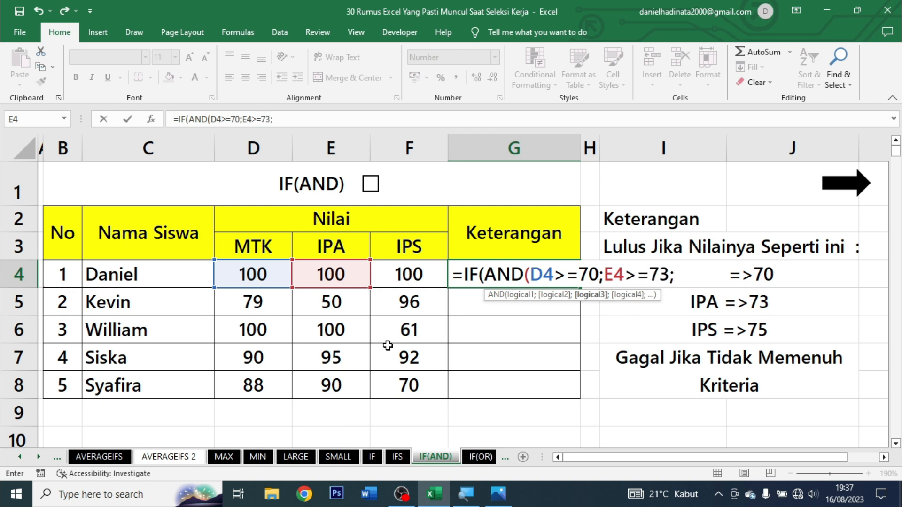
{"action": "left_click", "coordinate": [398, 275]}
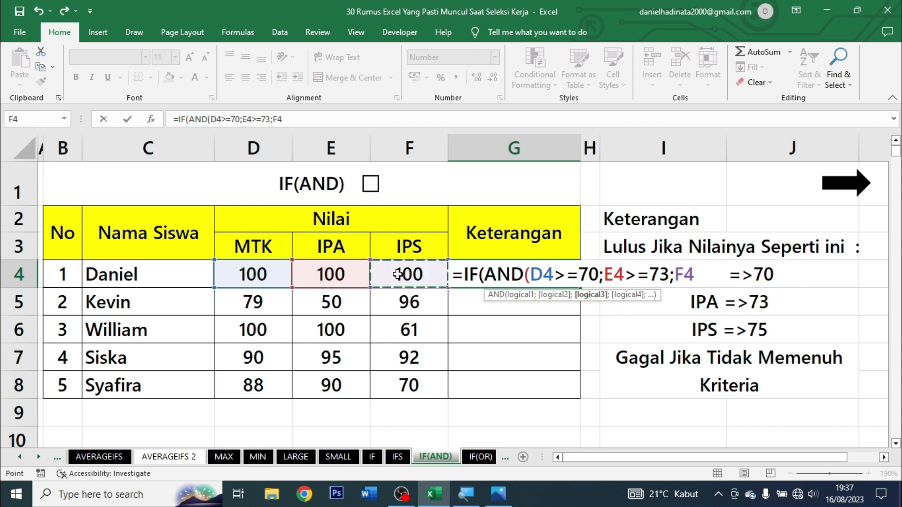
{"action": "type", "text": ">="}
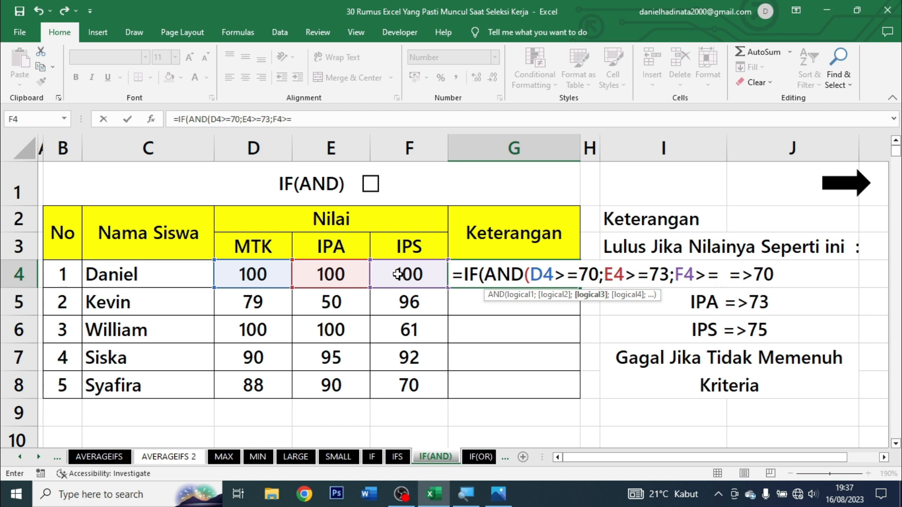
{"action": "type", "text": "75)"}
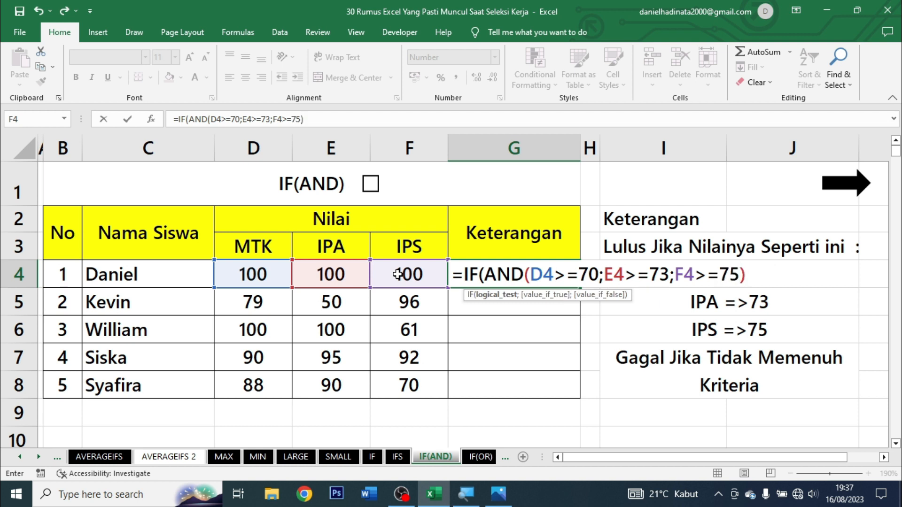
{"action": "key", "text": "BackSpace"}
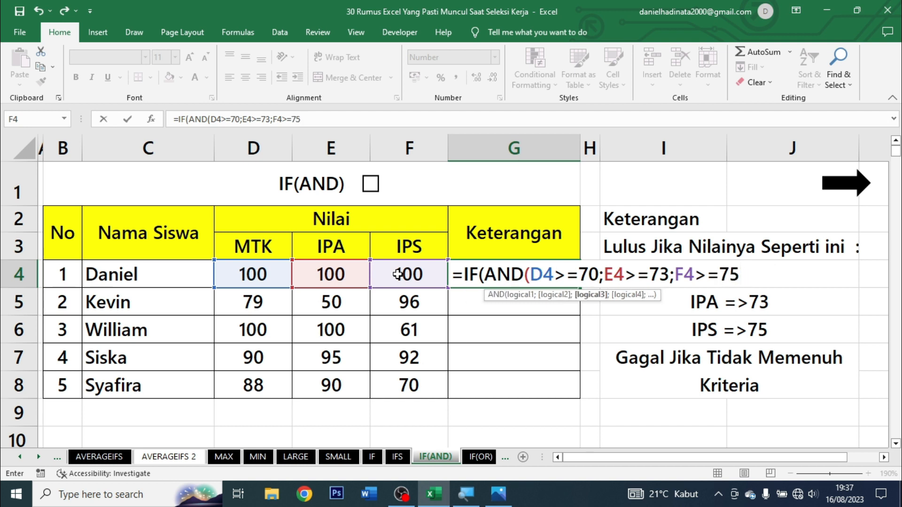
{"action": "type", "text": ")"}
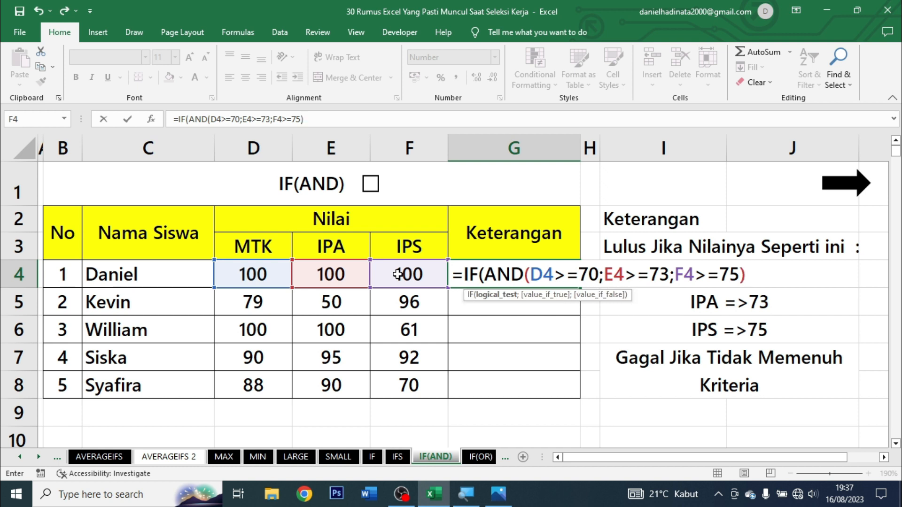
- Complete the IF formula in G4 with "Lulus" for true and "Tidak Lulus" for false, and enter it, keeping G4 selected
{"action": "type", "text": ";"}
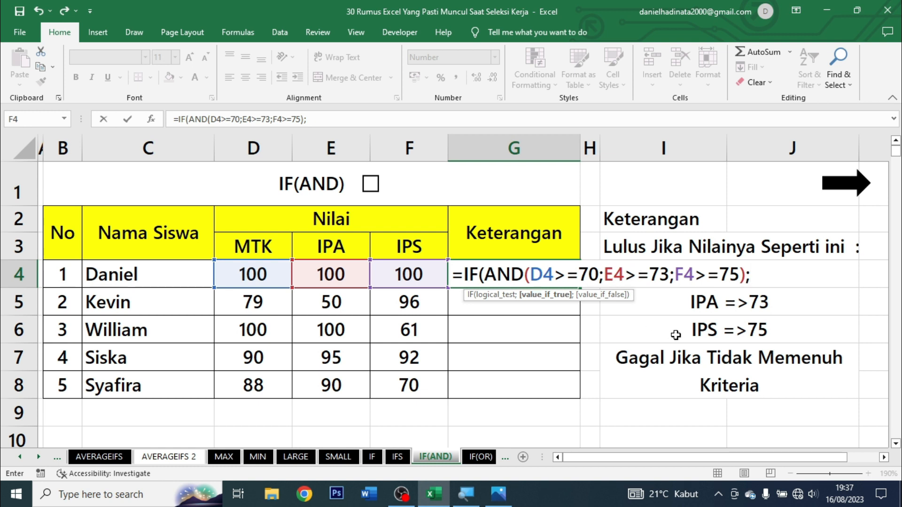
{"action": "type", "text": "\"Lulu"}
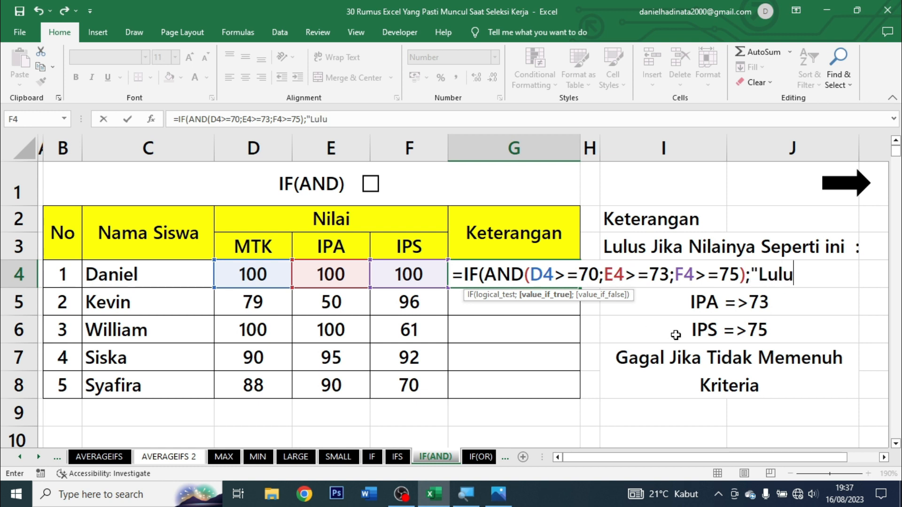
{"action": "type", "text": "s\";"}
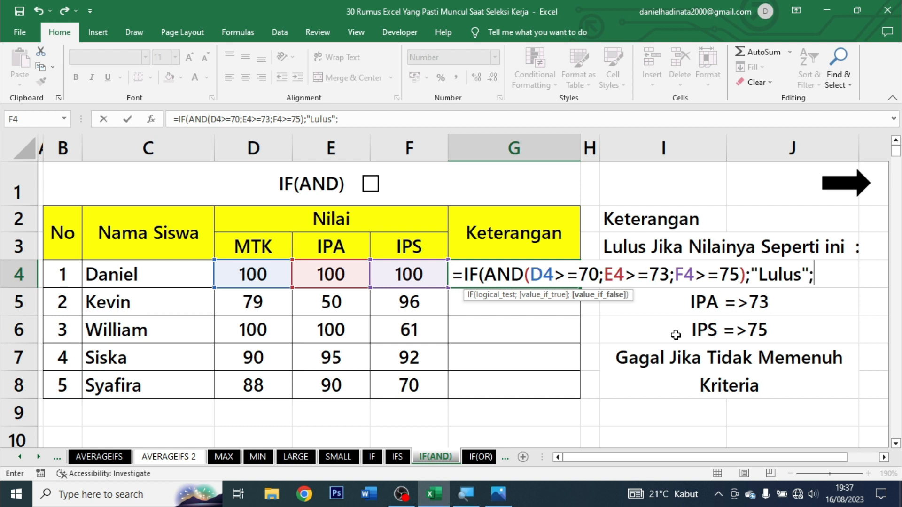
{"action": "type", "text": "\""}
{"action": "type", "text": "Tidak "}
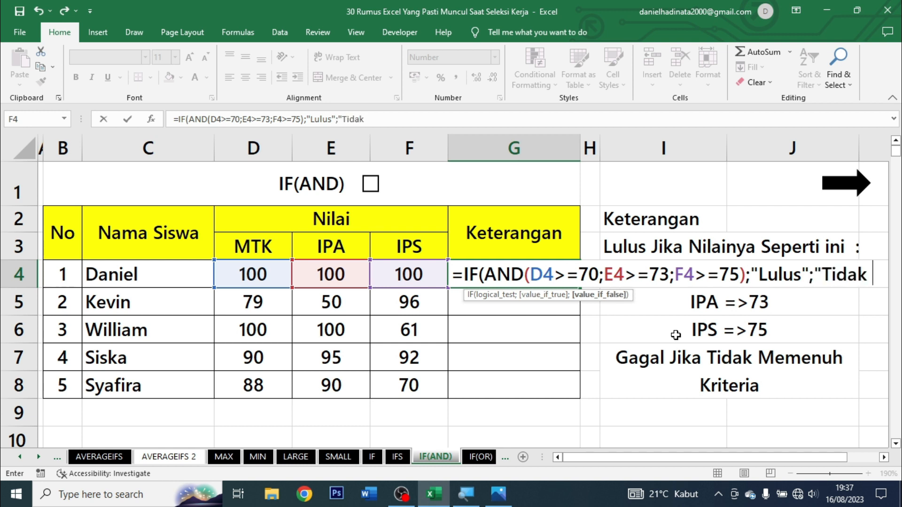
{"action": "type", "text": "Lulus"}
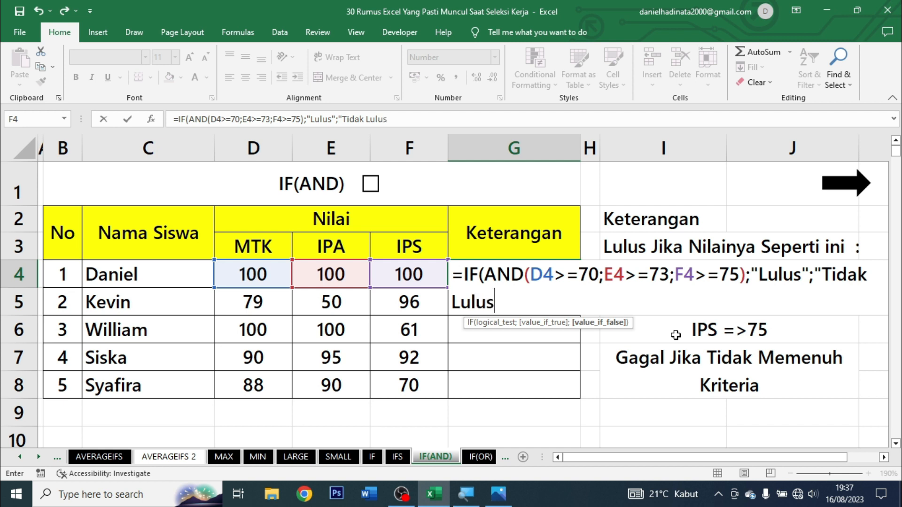
{"action": "type", "text": "\")"}
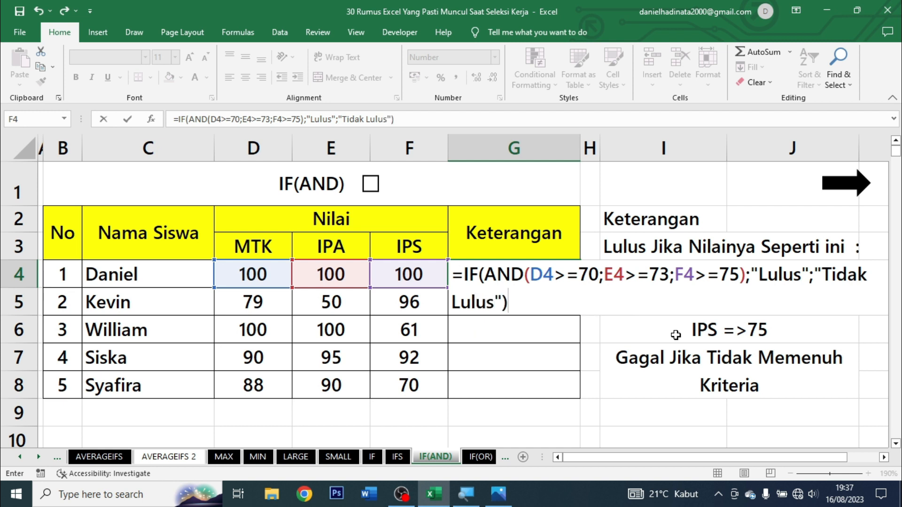
{"action": "key", "text": "ctrl+Return"}
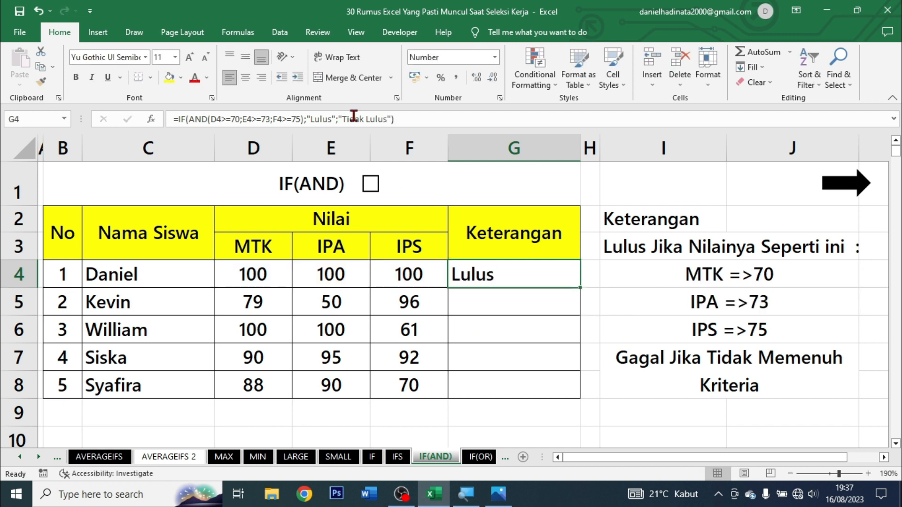
- Center the content of G4 and fill its IF(AND) formula down through G8
{"action": "left_click", "coordinate": [244, 79]}
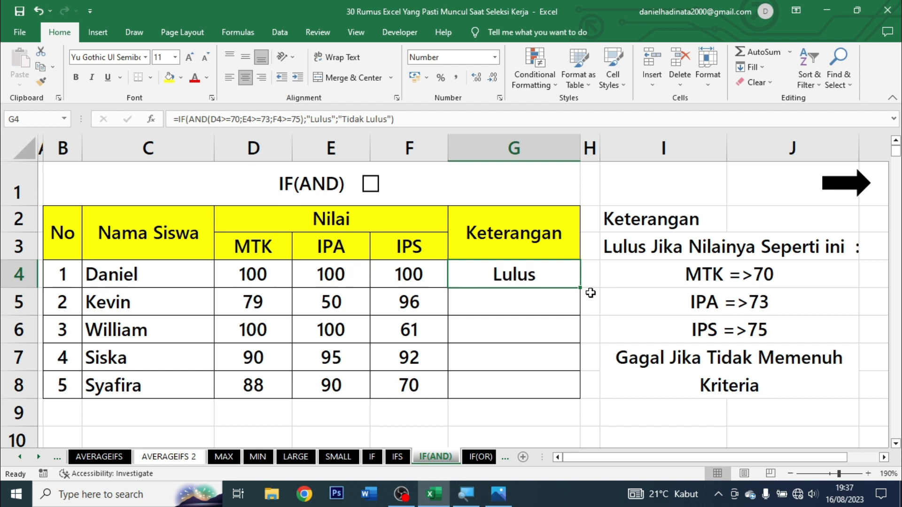
{"action": "left_click_drag", "start_coordinate": [581, 288], "coordinate": [550, 387]}
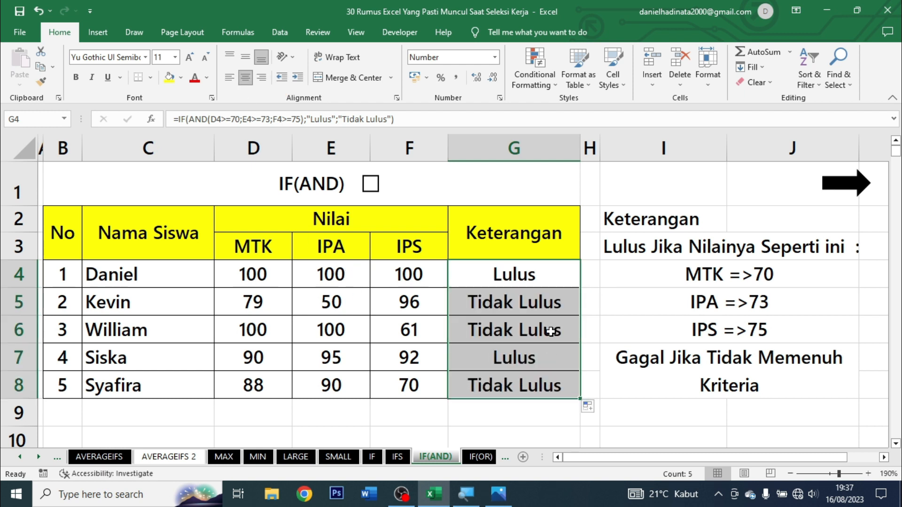
- Compare the MTK, IPA and IPS scores in rows 4 and 5 with the pass criteria in the notes
{"action": "left_click", "coordinate": [544, 273]}
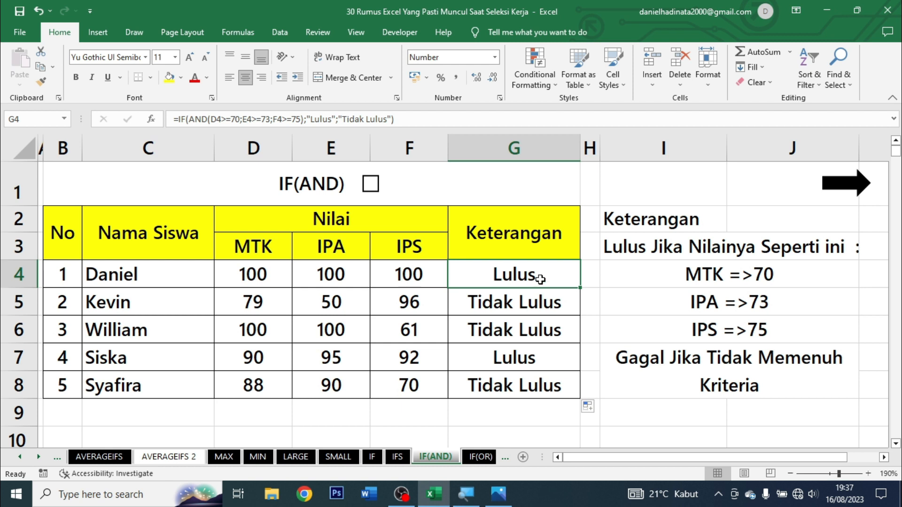
{"action": "left_click", "coordinate": [262, 274]}
{"action": "left_click", "coordinate": [339, 275]}
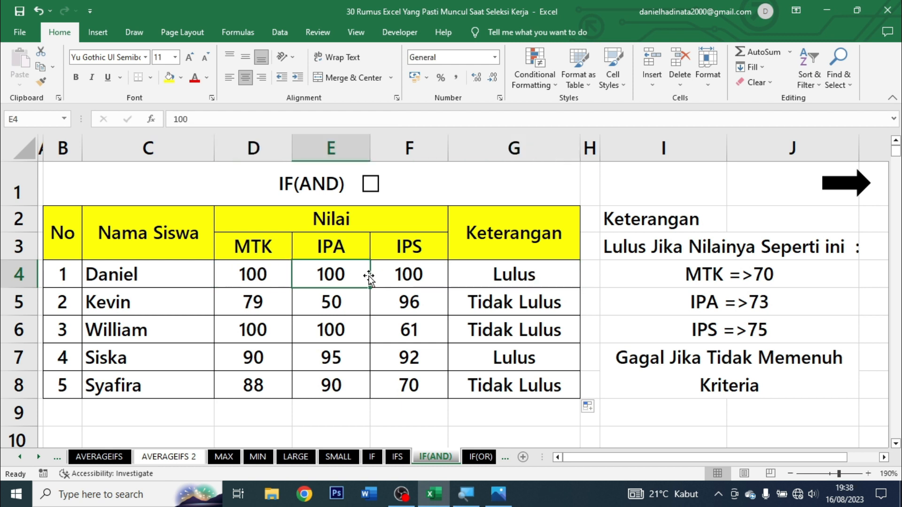
{"action": "left_click", "coordinate": [410, 275]}
{"action": "left_click_drag", "start_coordinate": [771, 274], "coordinate": [760, 334]}
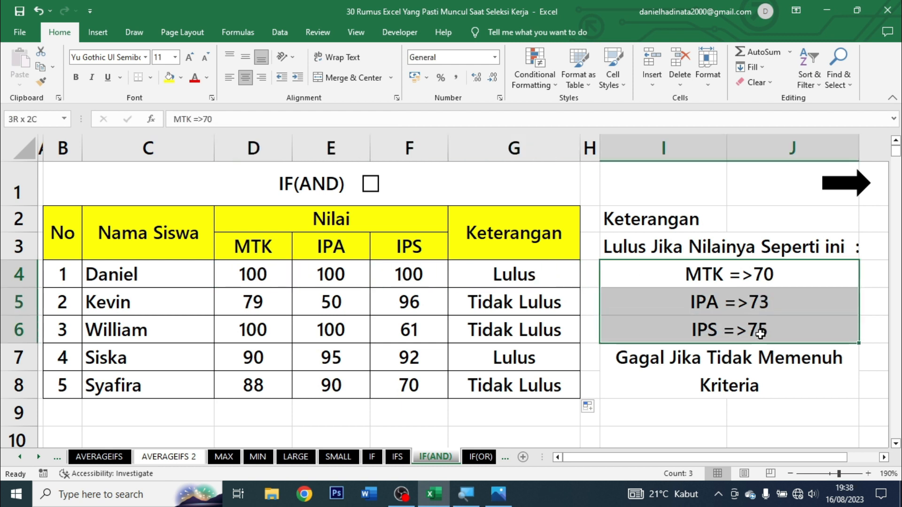
{"action": "left_click", "coordinate": [749, 292]}
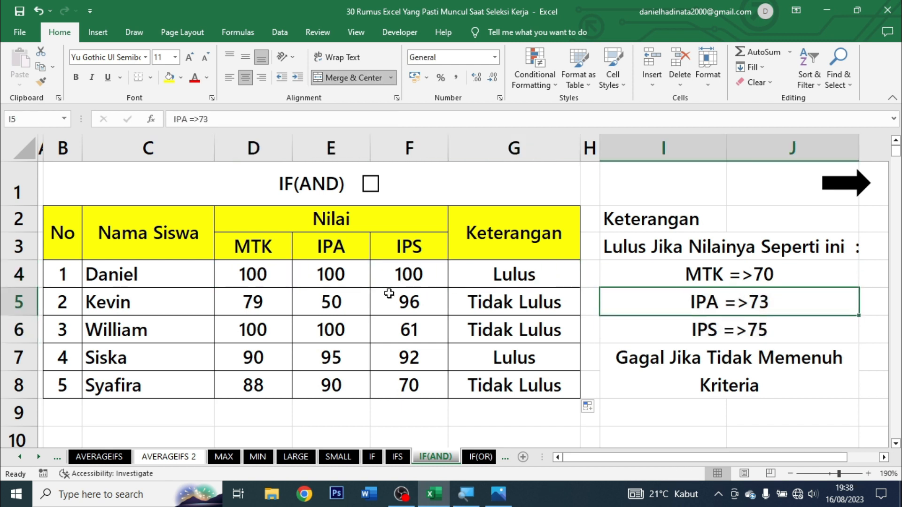
{"action": "left_click", "coordinate": [257, 306]}
{"action": "left_click", "coordinate": [691, 266]}
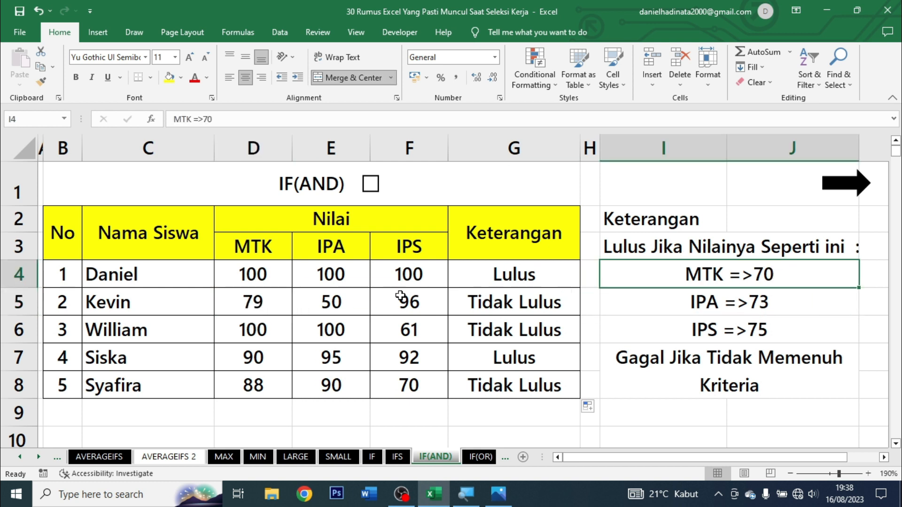
{"action": "left_click", "coordinate": [274, 303]}
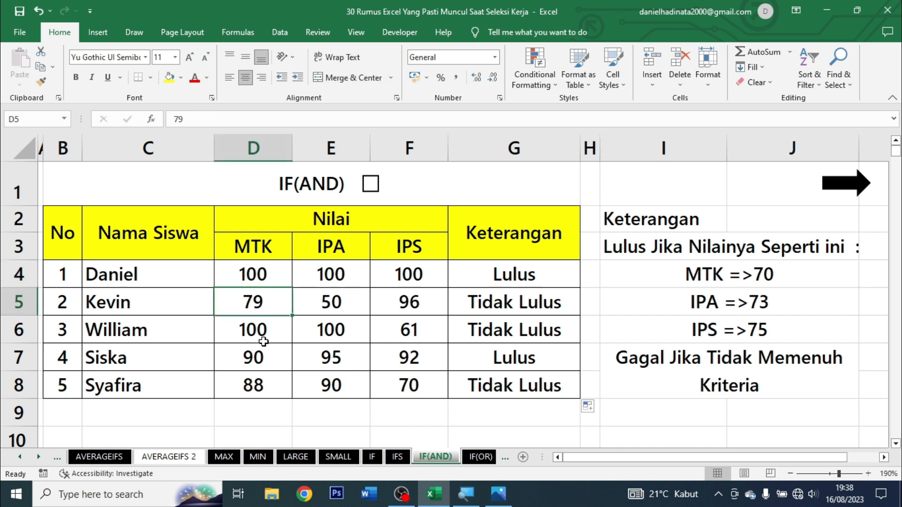
{"action": "left_click", "coordinate": [347, 306]}
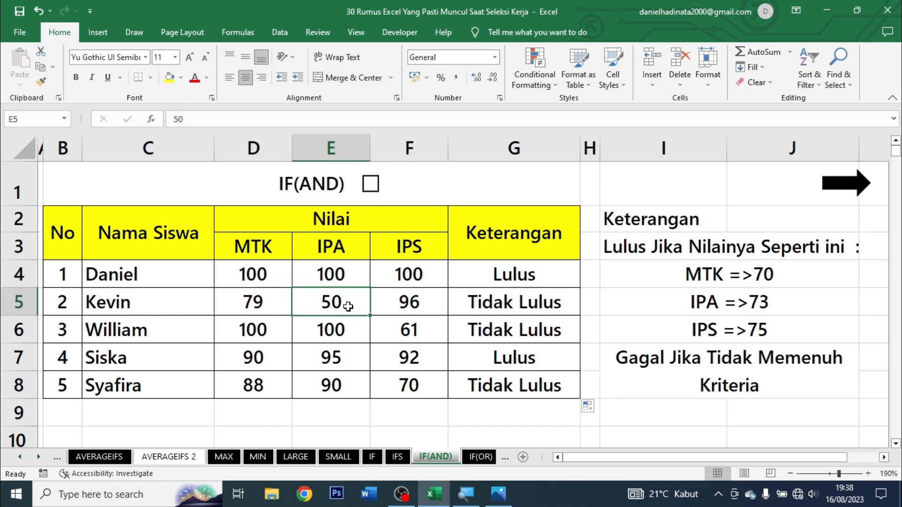
{"action": "left_click", "coordinate": [723, 301]}
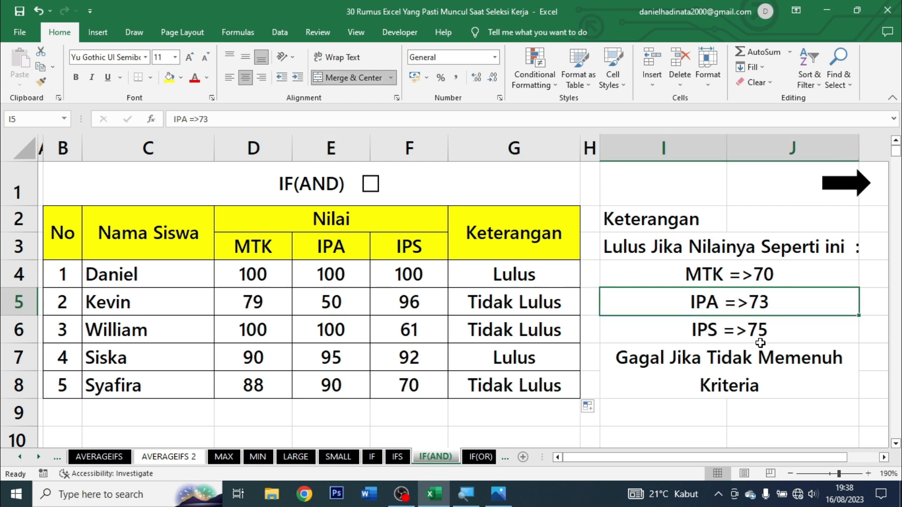
{"action": "left_click", "coordinate": [342, 305]}
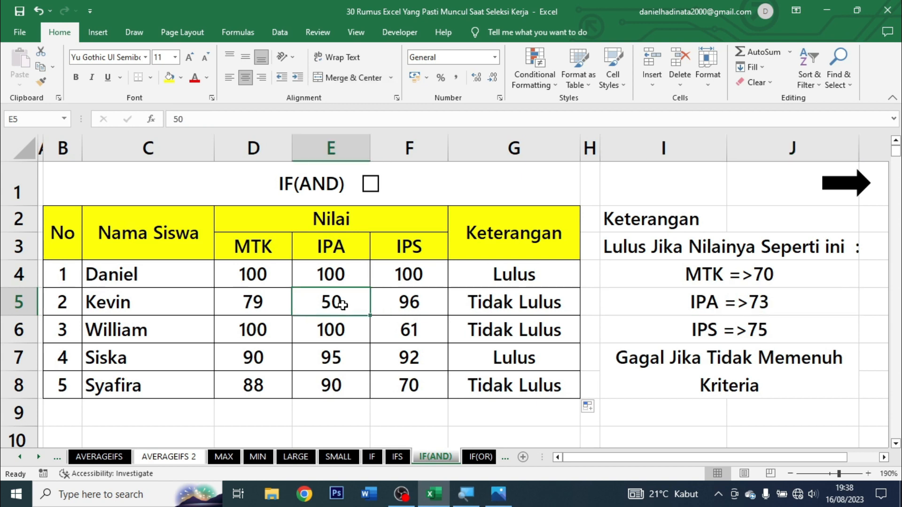
- Set the IPA score in E5 to 73 to test the minimum passing value
{"action": "left_click", "coordinate": [514, 297]}
{"action": "left_click", "coordinate": [353, 304]}
{"action": "type", "text": "73"}
{"action": "key", "text": "Tab"}
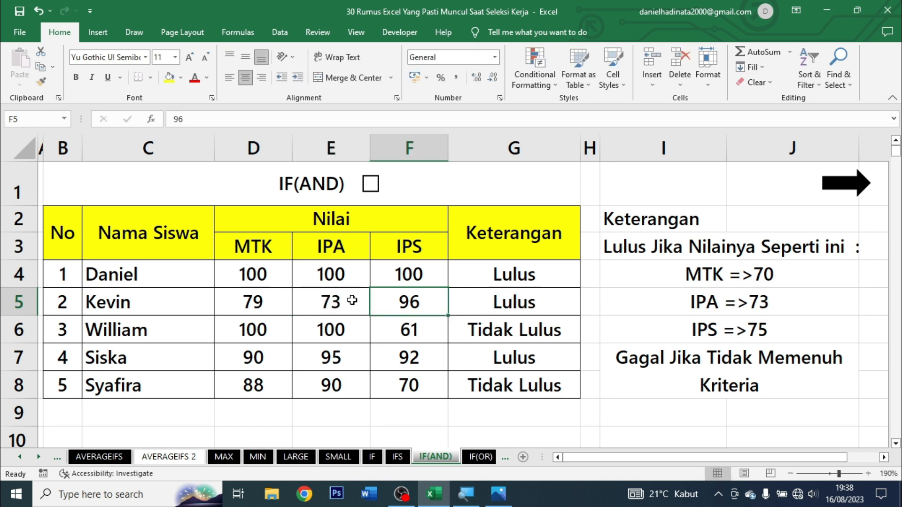
- Check the result in G5 and set the IPA score in E5 to 100
{"action": "key", "text": "Right"}
{"action": "key", "text": "Left"}
{"action": "key", "text": "Left"}
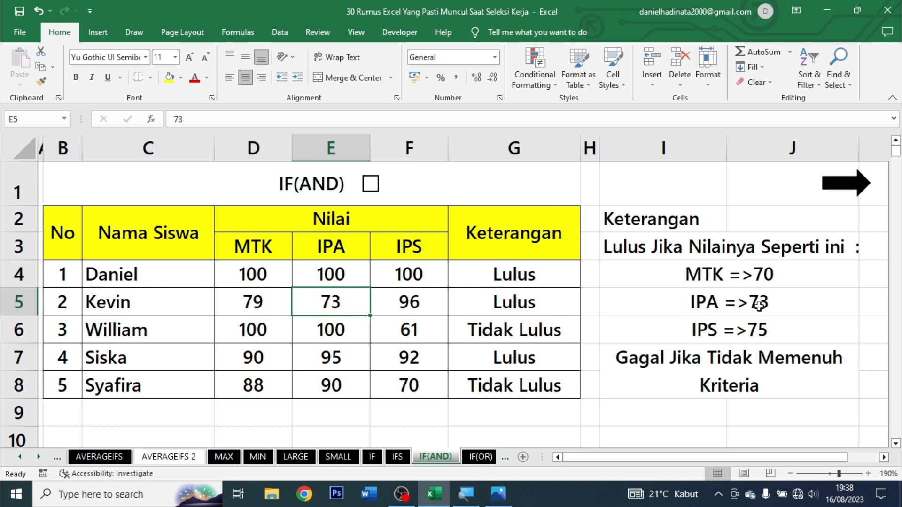
{"action": "type", "text": "100"}
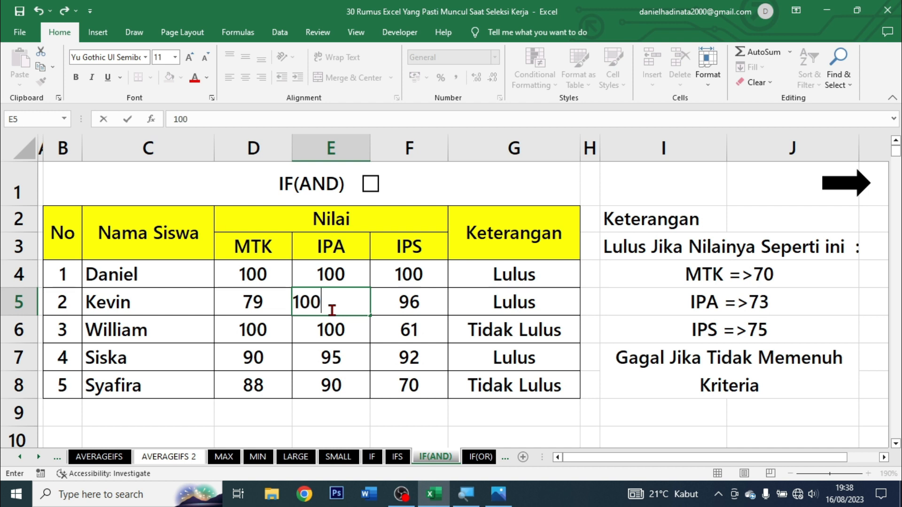
{"action": "key", "text": "Return"}
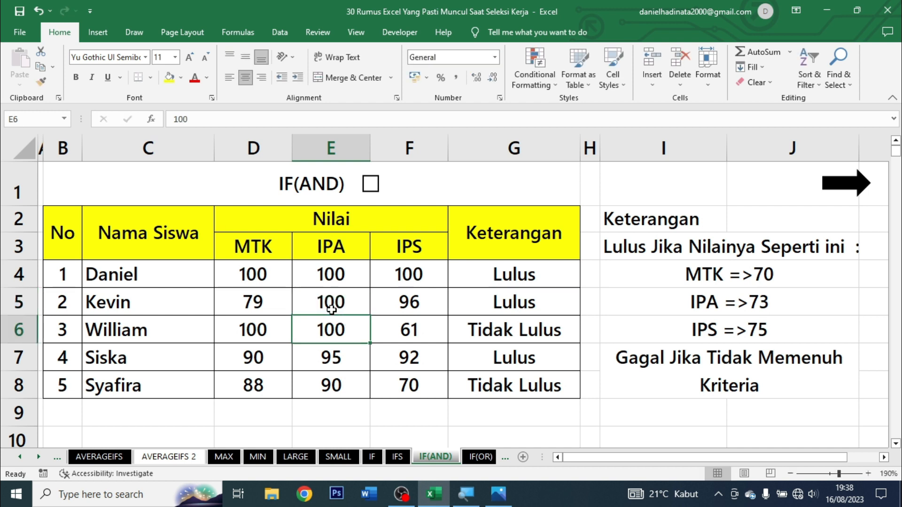
- Tick the checkbox beside the IF(AND) title and go to the IF(OR) sheet
{"action": "left_click", "coordinate": [370, 185]}
{"action": "left_click", "coordinate": [851, 184]}
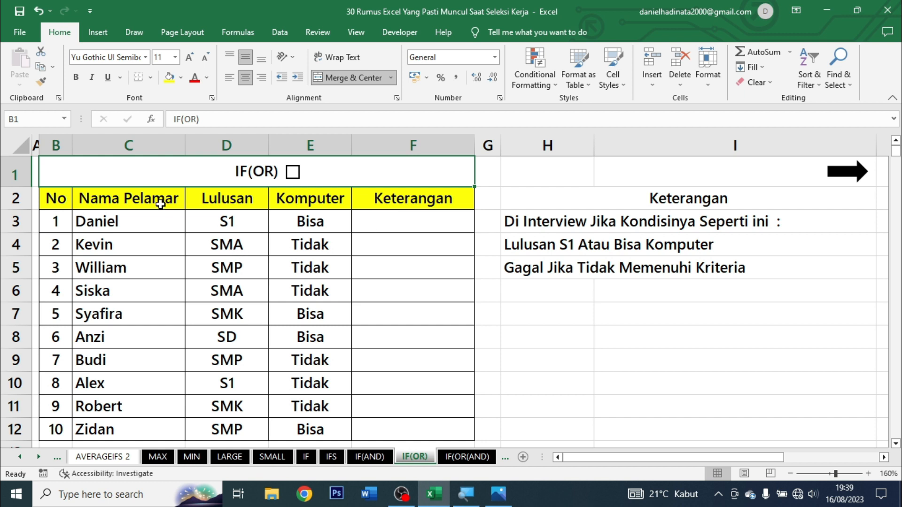
- Examine the applicant table's columns and read the interview criteria in the notes beside it
{"action": "left_click_drag", "start_coordinate": [159, 202], "coordinate": [120, 429]}
{"action": "left_click", "coordinate": [198, 245]}
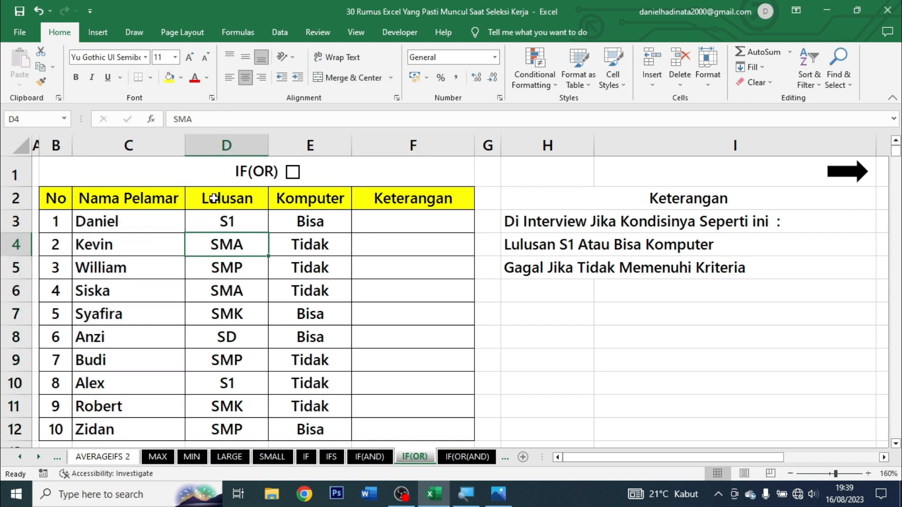
{"action": "left_click", "coordinate": [214, 198]}
{"action": "left_click", "coordinate": [301, 198]}
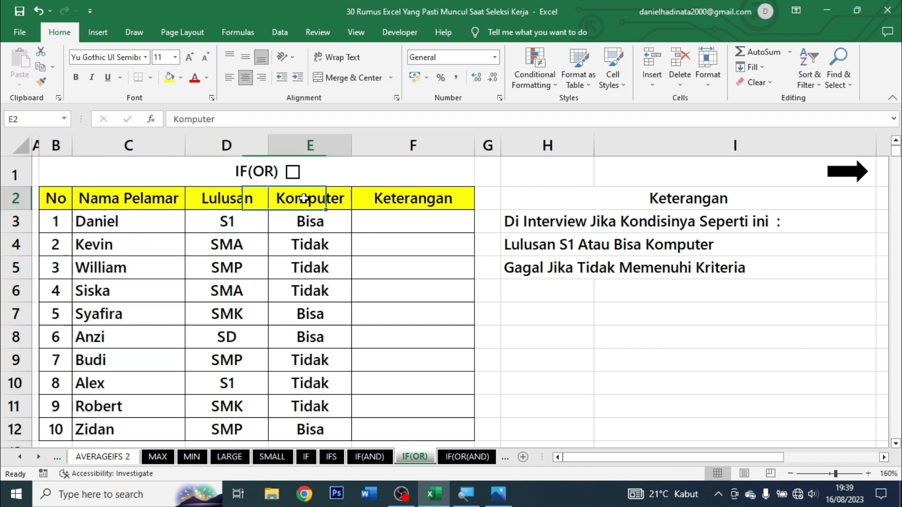
{"action": "left_click", "coordinate": [441, 228]}
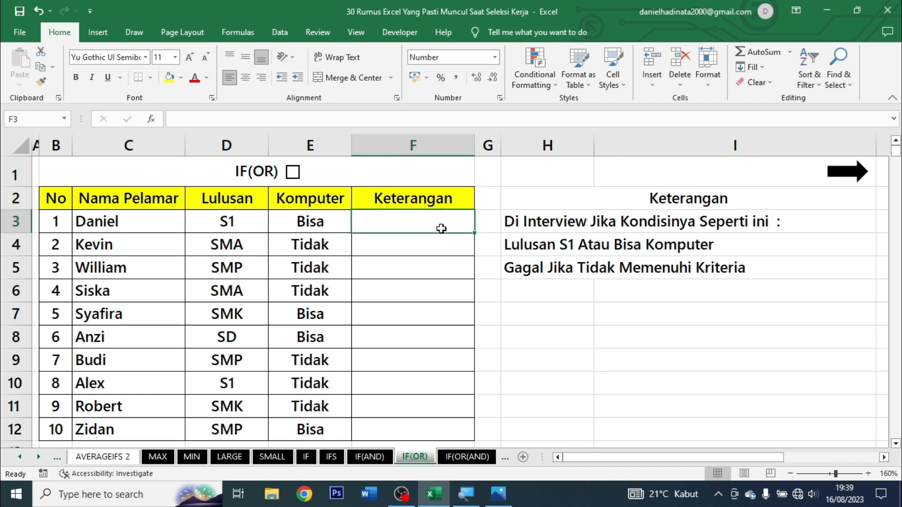
{"action": "left_click", "coordinate": [584, 231]}
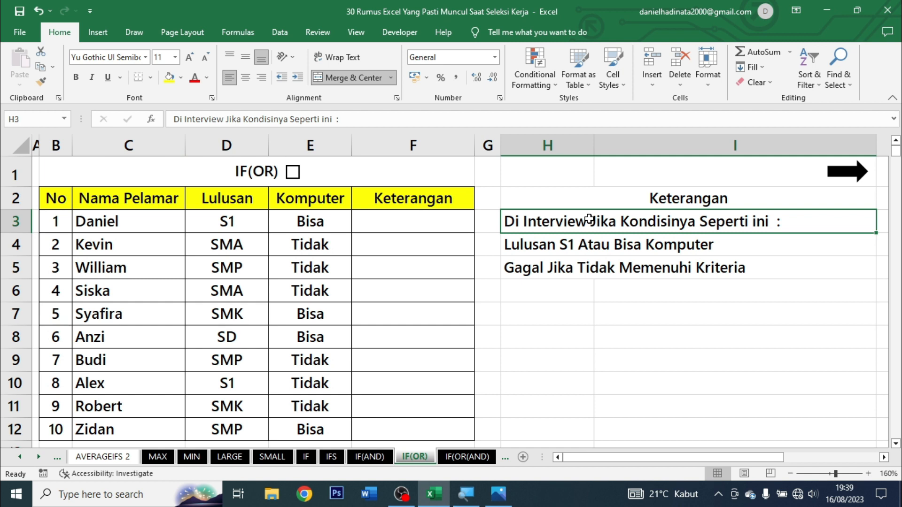
{"action": "left_click", "coordinate": [584, 244]}
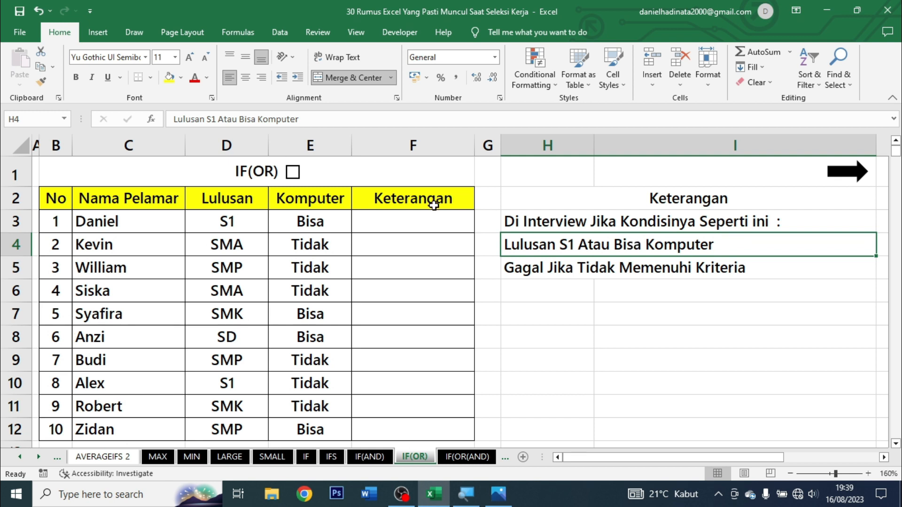
{"action": "left_click", "coordinate": [440, 221]}
{"action": "left_click", "coordinate": [562, 252]}
- Start an IF formula with a nested OR in F3, using D3="S1" as the first test
{"action": "left_click", "coordinate": [453, 228]}
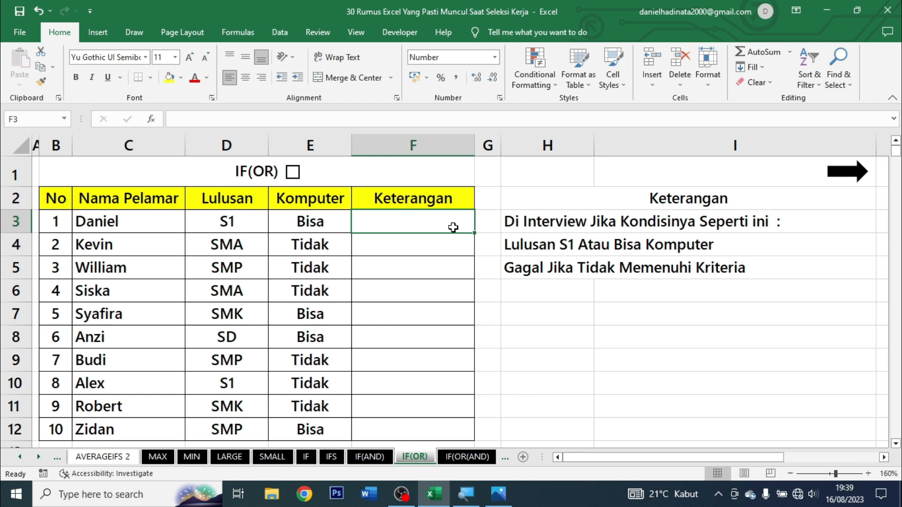
{"action": "type", "text": "=if"}
{"action": "key", "text": "Tab"}
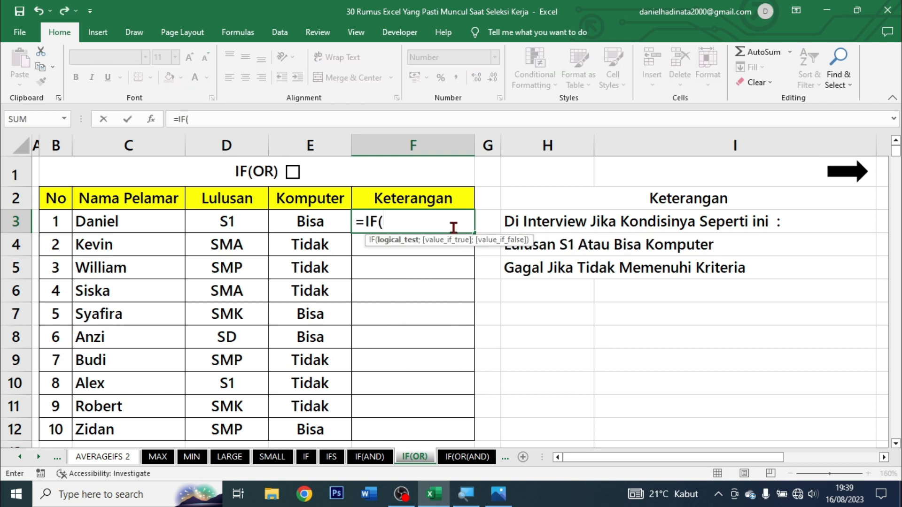
{"action": "type", "text": "or"}
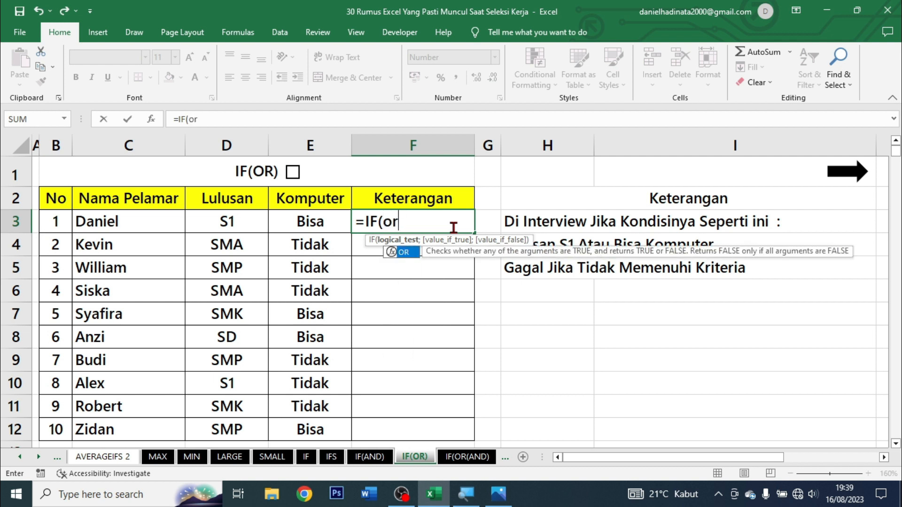
{"action": "key", "text": "Tab"}
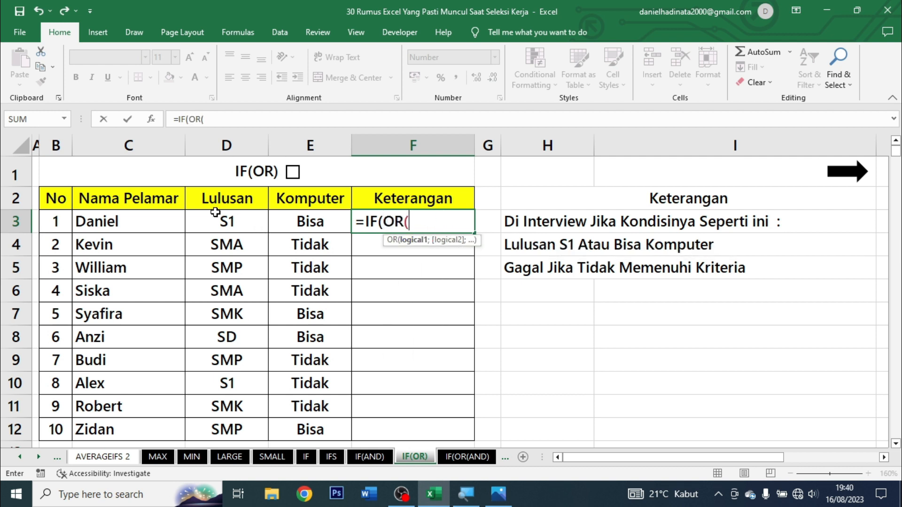
{"action": "left_click", "coordinate": [247, 219]}
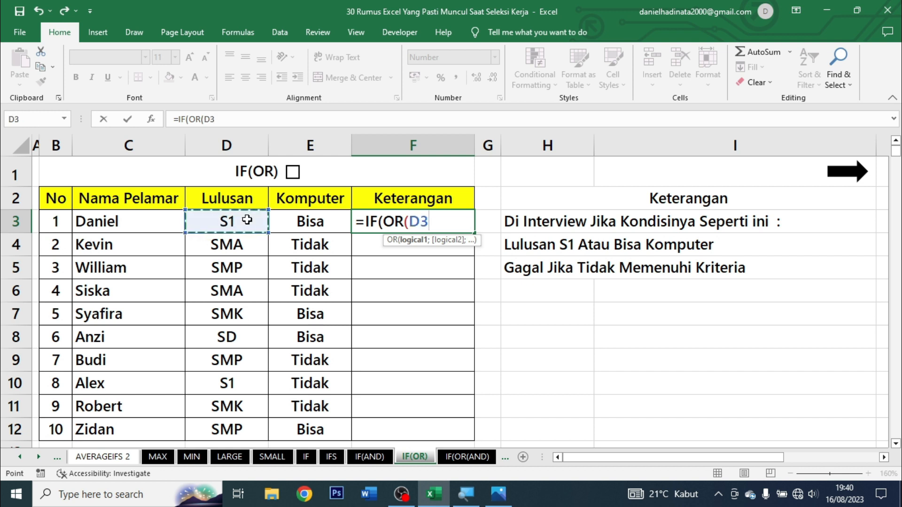
{"action": "type", "text": "=\""}
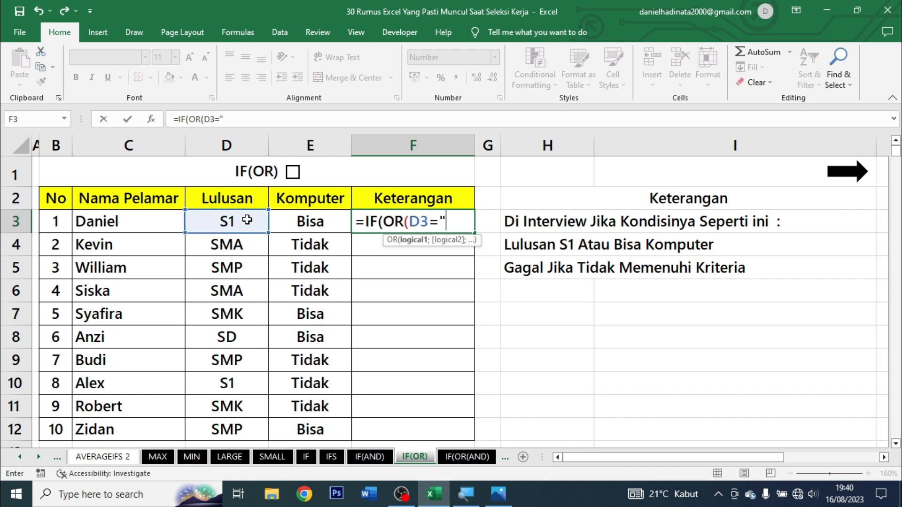
{"action": "type", "text": "S"}
{"action": "left_click", "coordinate": [246, 220]}
{"action": "key", "text": "Return"}
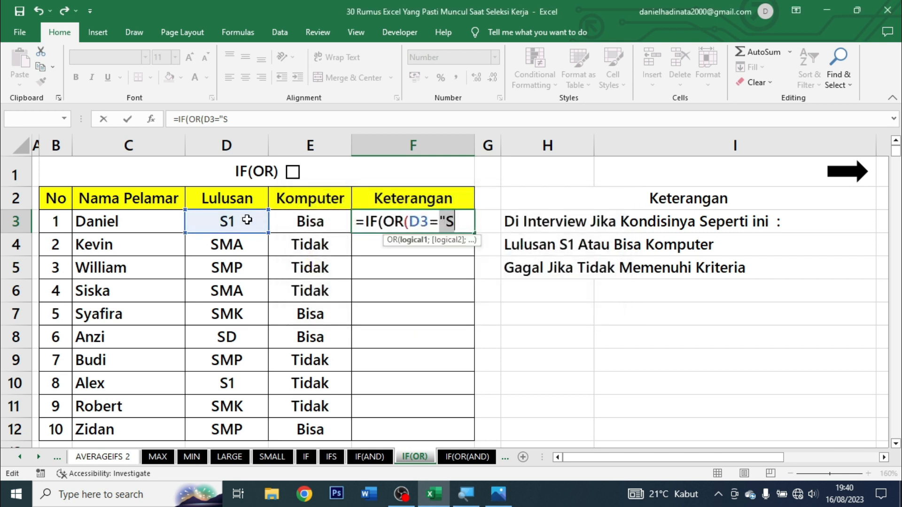
{"action": "type", "text": "1"}
{"action": "key", "text": "BackSpace"}
{"action": "type", "text": "\"S1\";"}
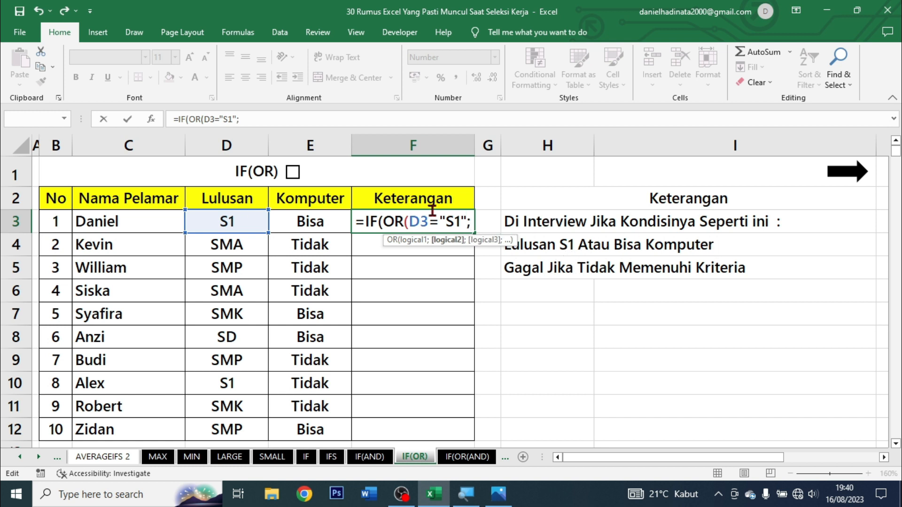
- Add the test E3="Bisa" to the OR condition in F3 and close its bracket
{"action": "left_click", "coordinate": [326, 217]}
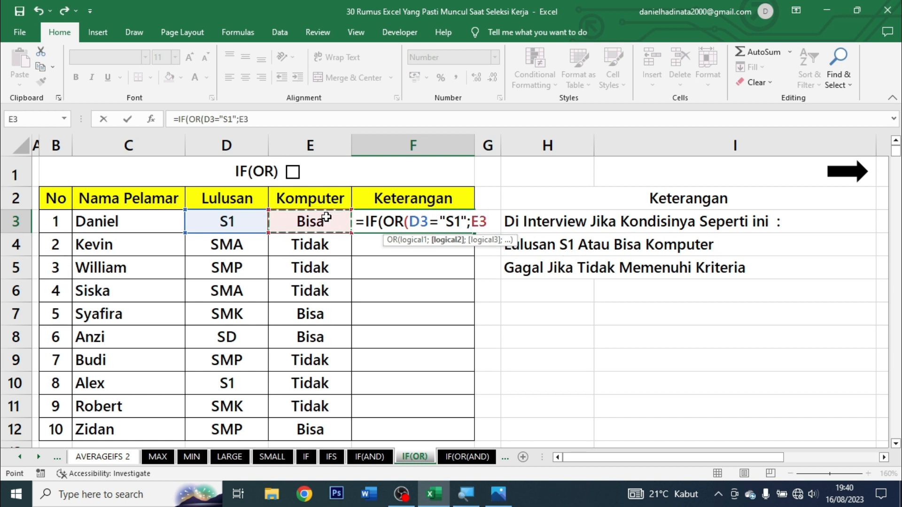
{"action": "type", "text": "=\""}
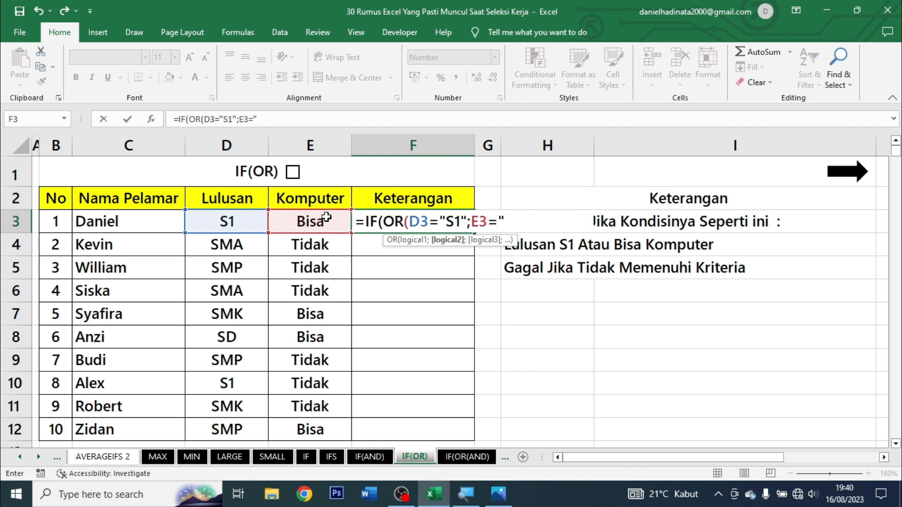
{"action": "type", "text": "Bisa\")"}
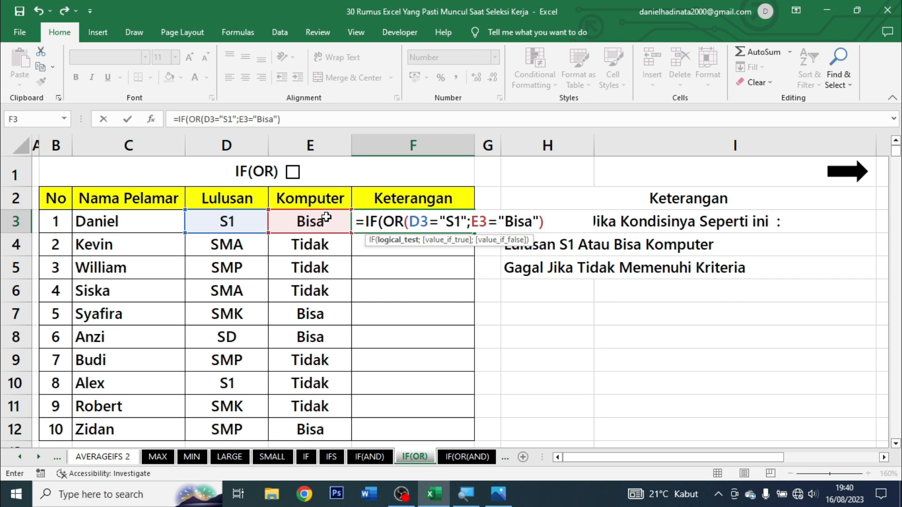
{"action": "key", "text": "BackSpace"}
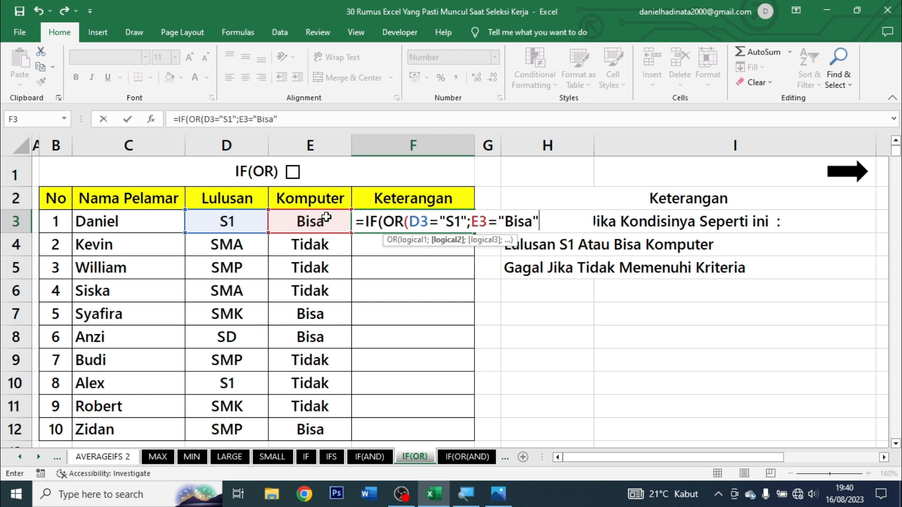
{"action": "type", "text": ");"}
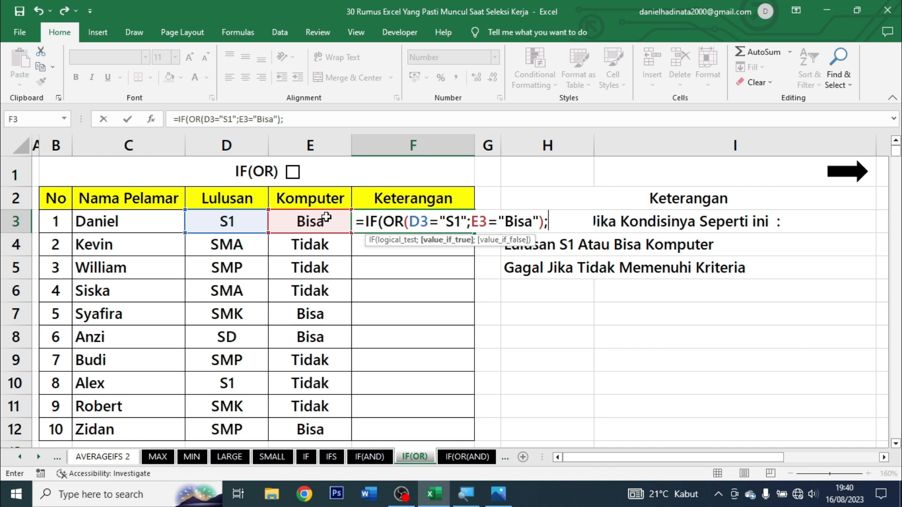
- Complete the IF formula in F3 with "Di Interview" as the true result and "Tidak" as the false result
{"action": "type", "text": "\"Di I"}
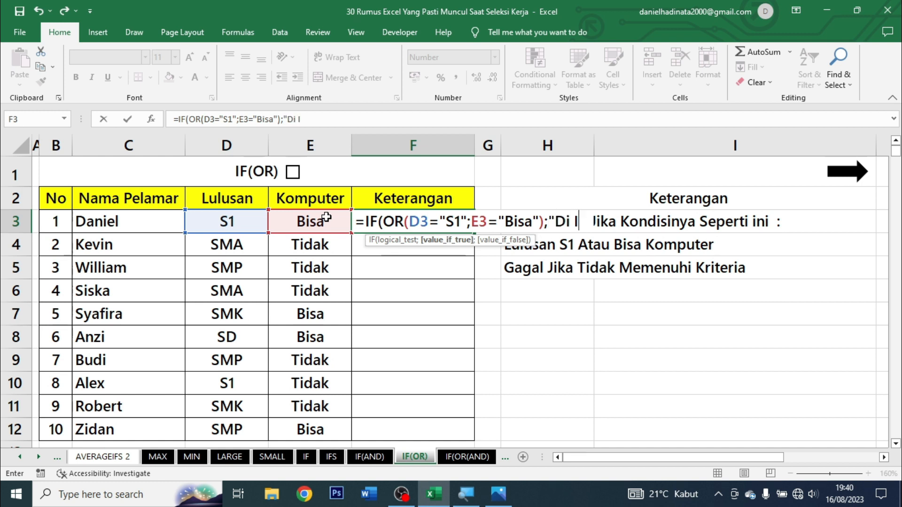
{"action": "type", "text": "nter"}
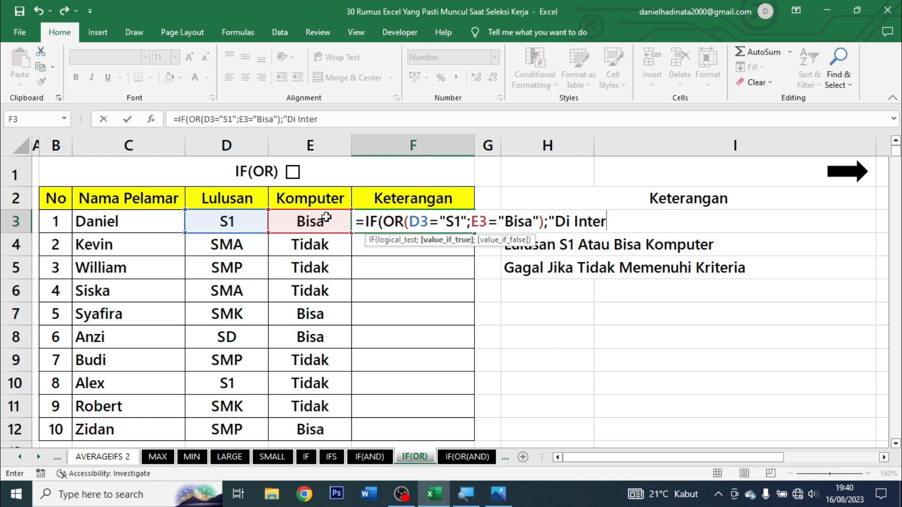
{"action": "type", "text": "view\""}
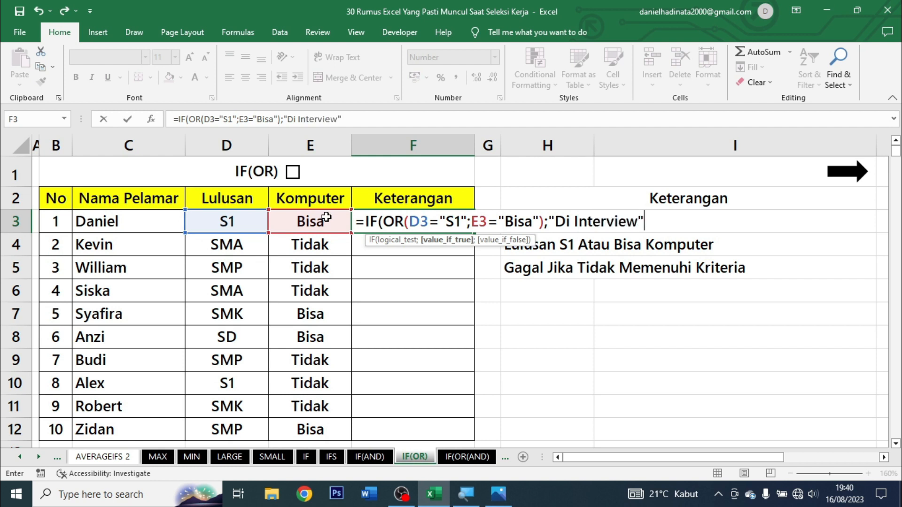
{"action": "type", "text": ";"}
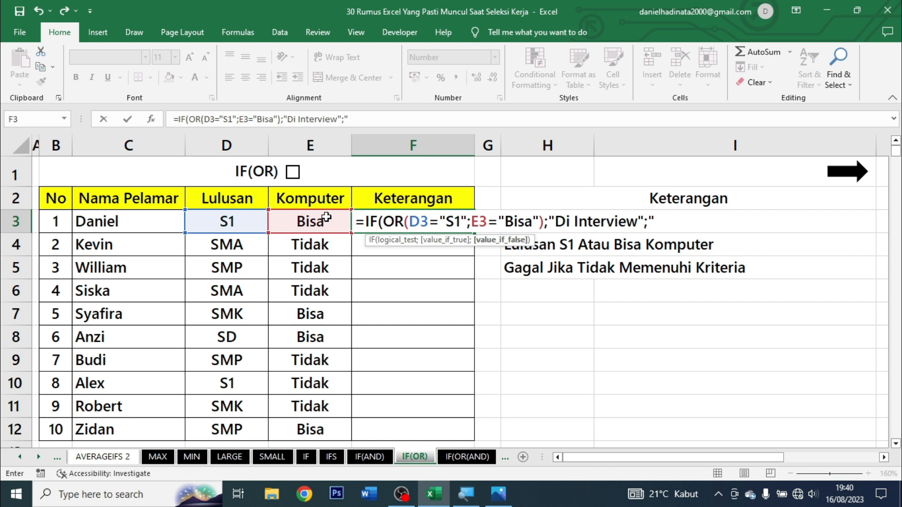
{"action": "type", "text": "\"Tidak\")"}
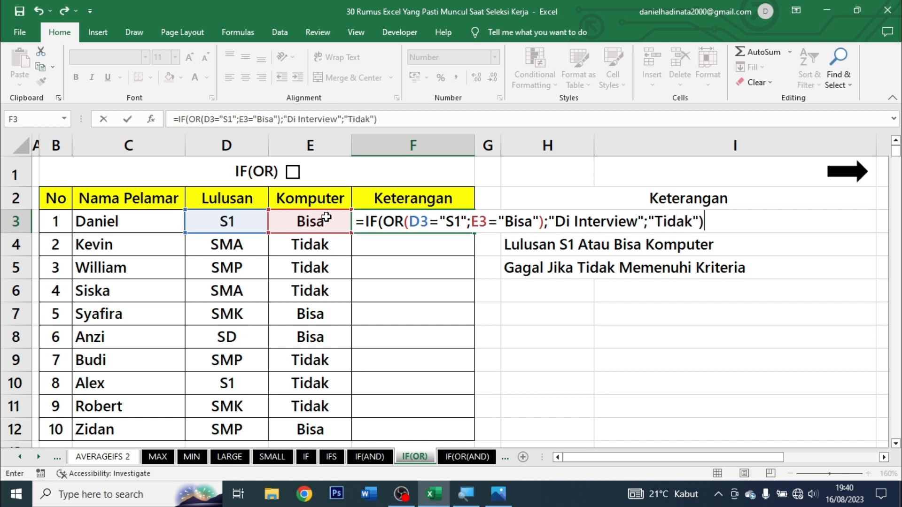
{"action": "key", "text": "ctrl+Return"}
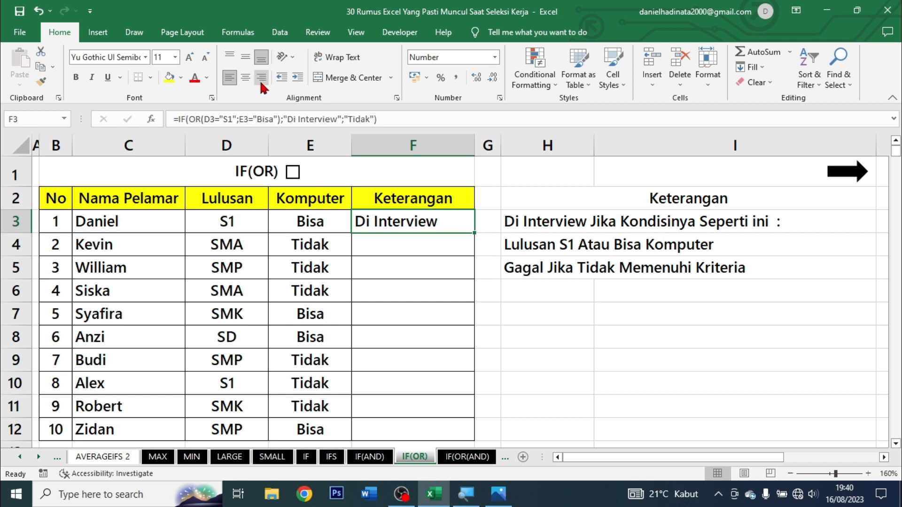
- Centre the result in F3 horizontally and fill the formula down to F12
{"action": "left_click", "coordinate": [247, 81]}
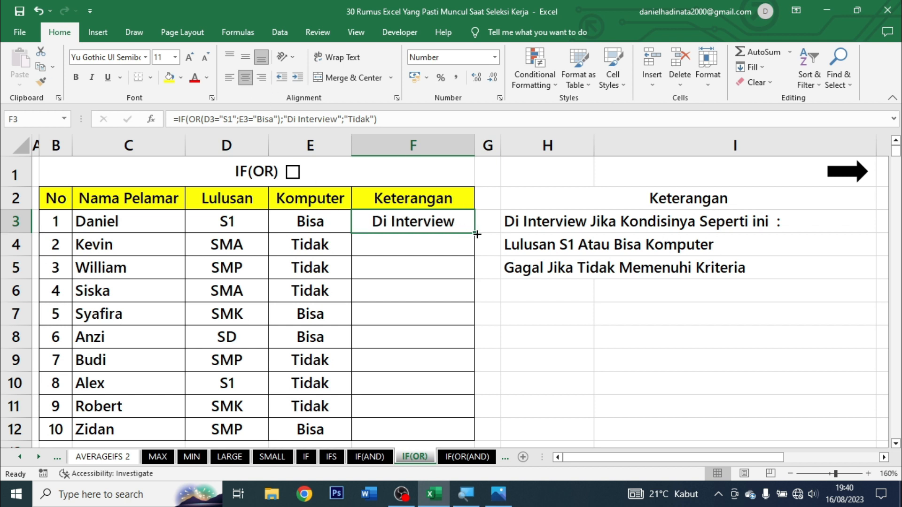
{"action": "left_click_drag", "start_coordinate": [475, 233], "coordinate": [490, 433]}
{"action": "left_click", "coordinate": [426, 314]}
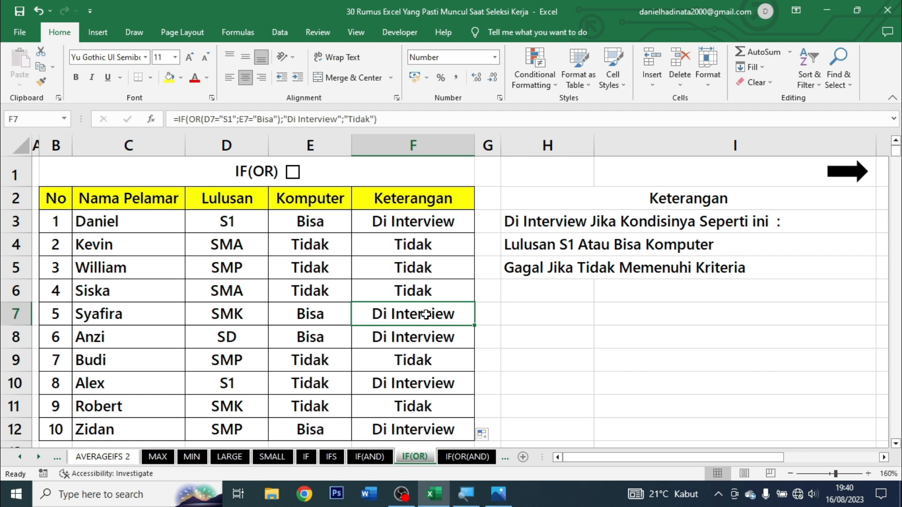
- Check the Keterangan results against each applicant's Lulusan and Komputer values and the interview criteria in the notes
{"action": "left_click", "coordinate": [252, 225]}
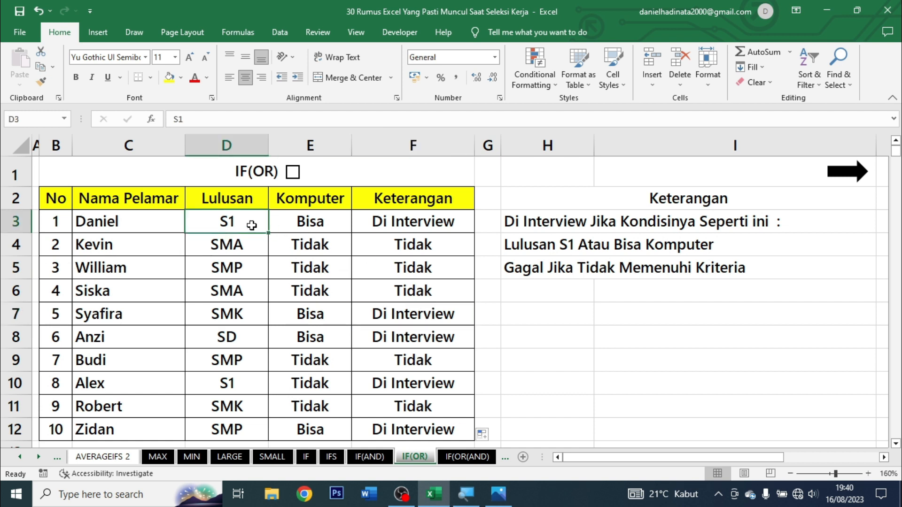
{"action": "left_click", "coordinate": [288, 219]}
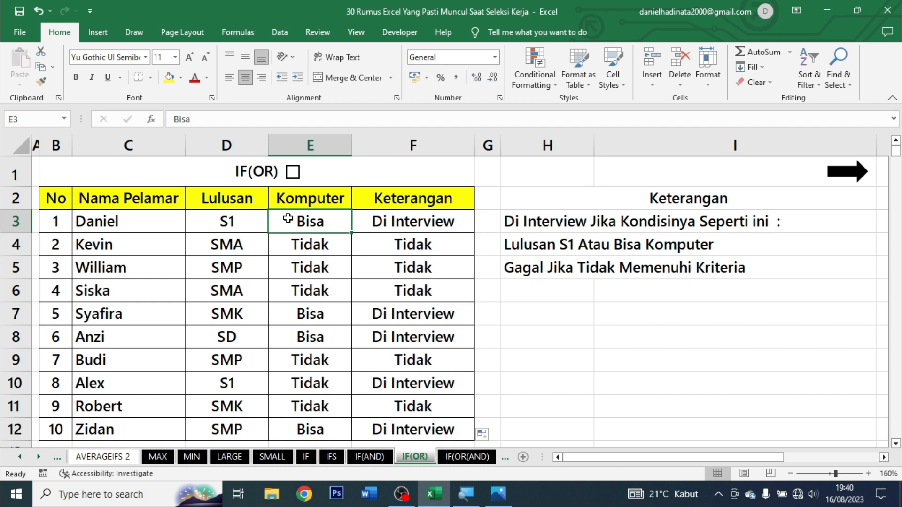
{"action": "left_click", "coordinate": [389, 221]}
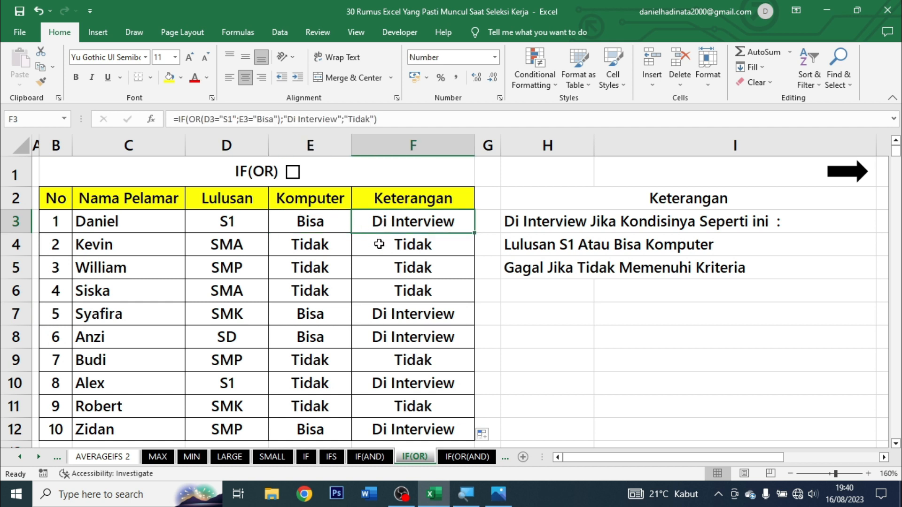
{"action": "left_click", "coordinate": [243, 243]}
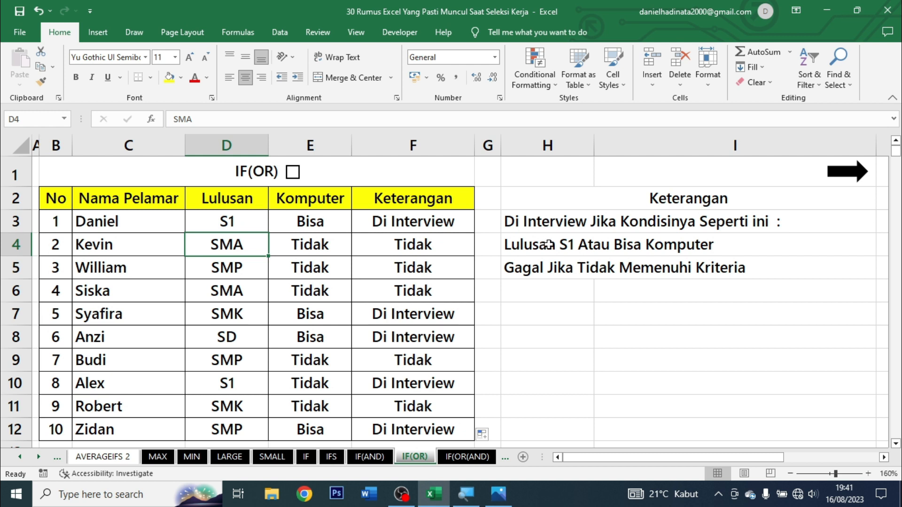
{"action": "left_click", "coordinate": [396, 251]}
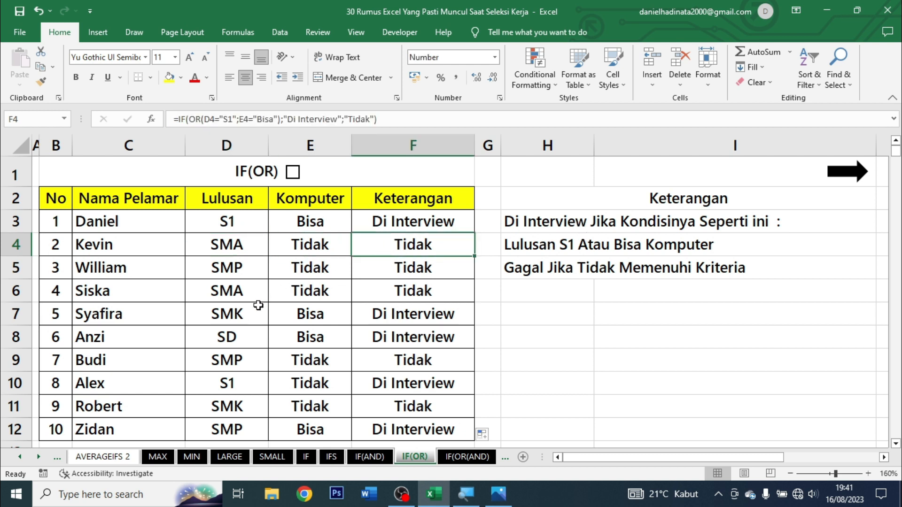
{"action": "left_click", "coordinate": [248, 317]}
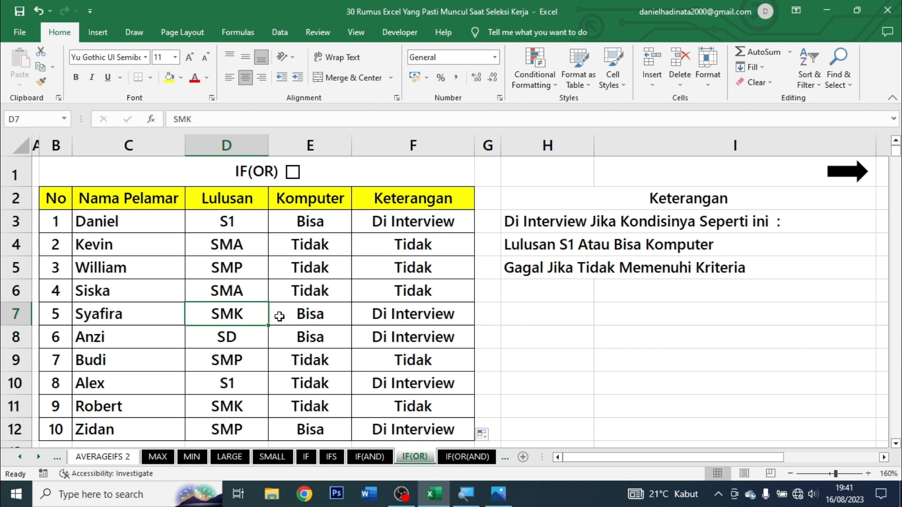
{"action": "left_click", "coordinate": [297, 316]}
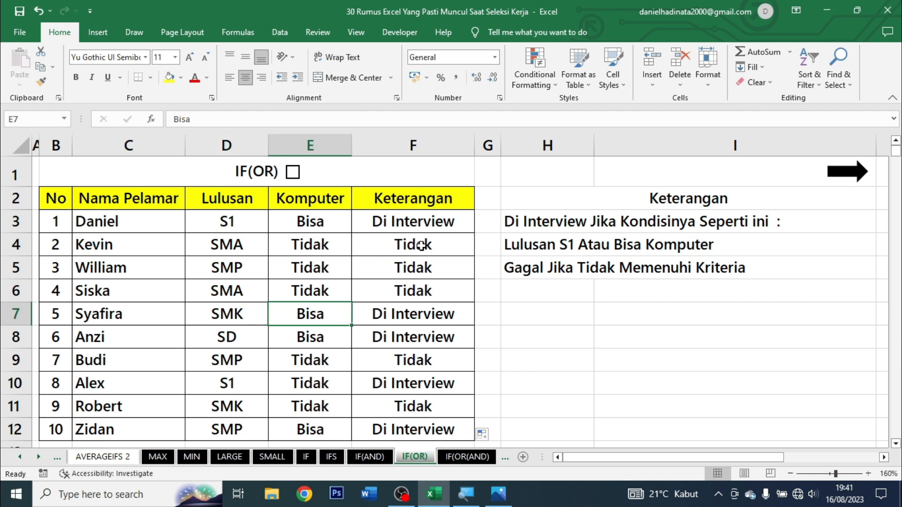
{"action": "left_click", "coordinate": [396, 320]}
{"action": "left_click", "coordinate": [250, 337]}
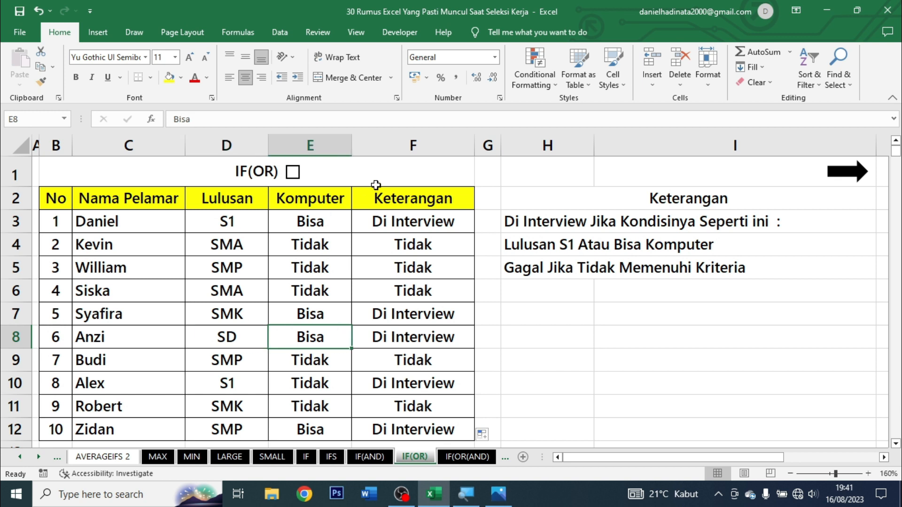
{"action": "left_click", "coordinate": [669, 199]}
{"action": "left_click_drag", "start_coordinate": [670, 199], "coordinate": [674, 268]}
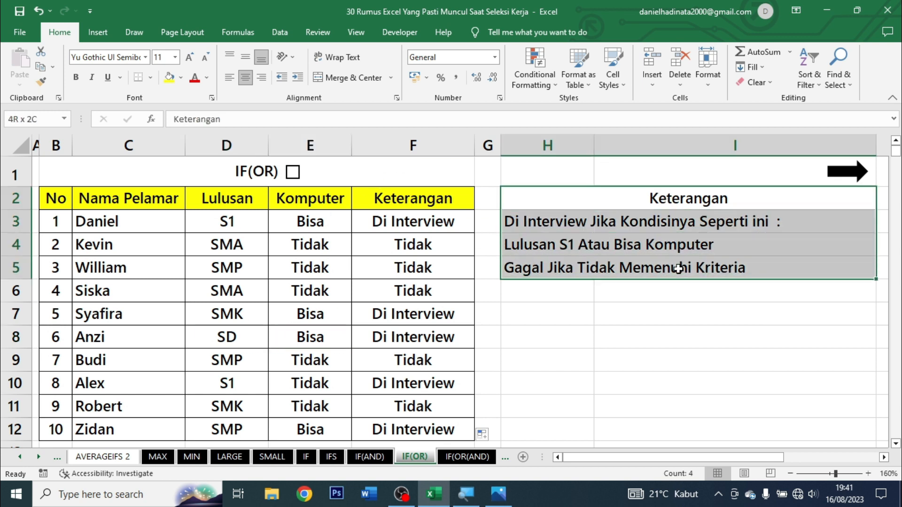
{"action": "left_click", "coordinate": [664, 239]}
{"action": "left_click", "coordinate": [424, 245]}
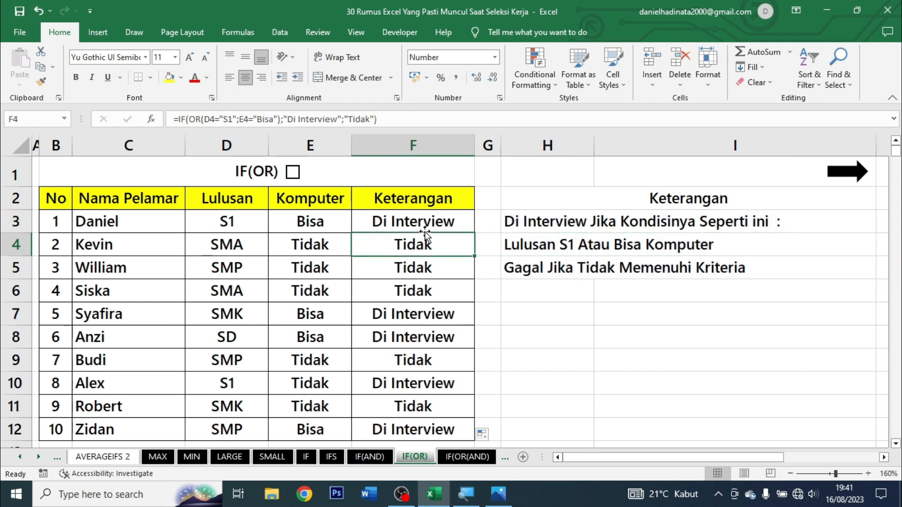
{"action": "left_click", "coordinate": [425, 226]}
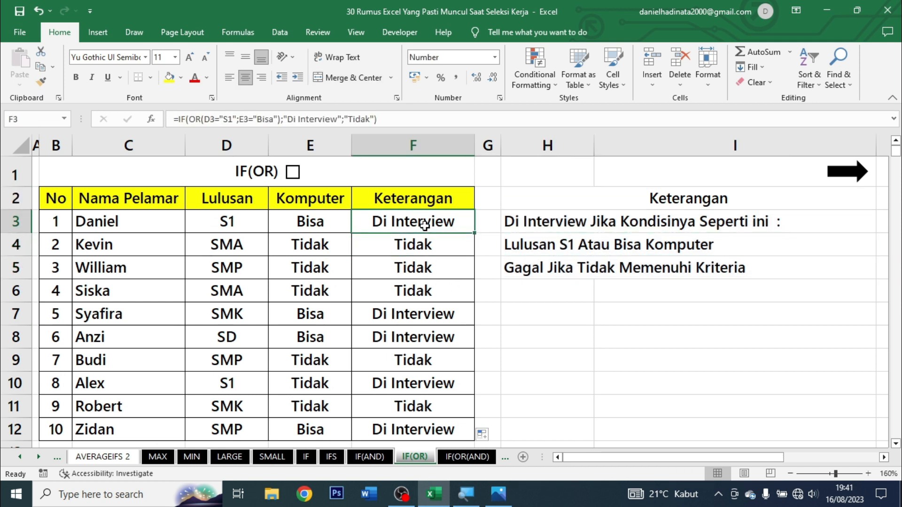
- Tick the checkbox beside the IF(OR) title and go to the IF(OR(AND)) sheet
{"action": "left_click", "coordinate": [294, 177]}
{"action": "left_click", "coordinate": [848, 179]}
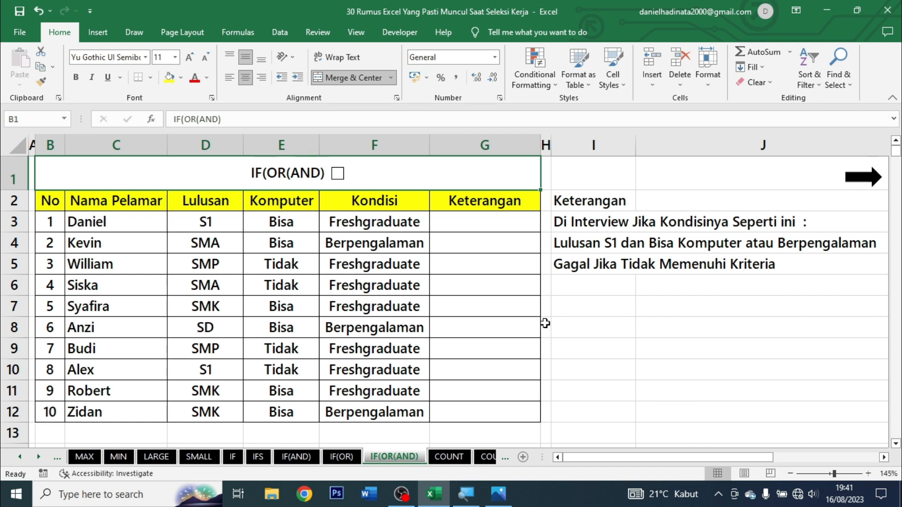
- Examine the table's columns from Nama Pelamar to Keterangan and read the interview criteria in I3 to I5
{"action": "left_click", "coordinate": [134, 144]}
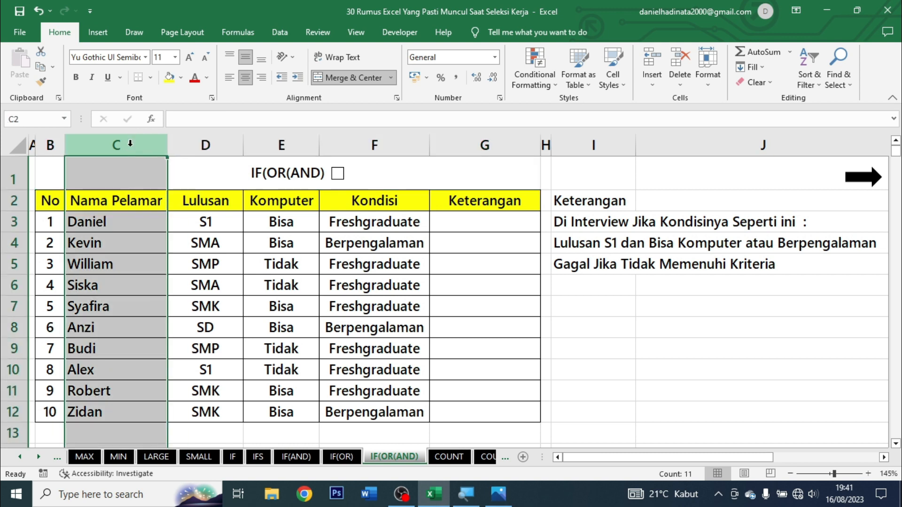
{"action": "left_click", "coordinate": [197, 144]}
{"action": "left_click", "coordinate": [279, 145]}
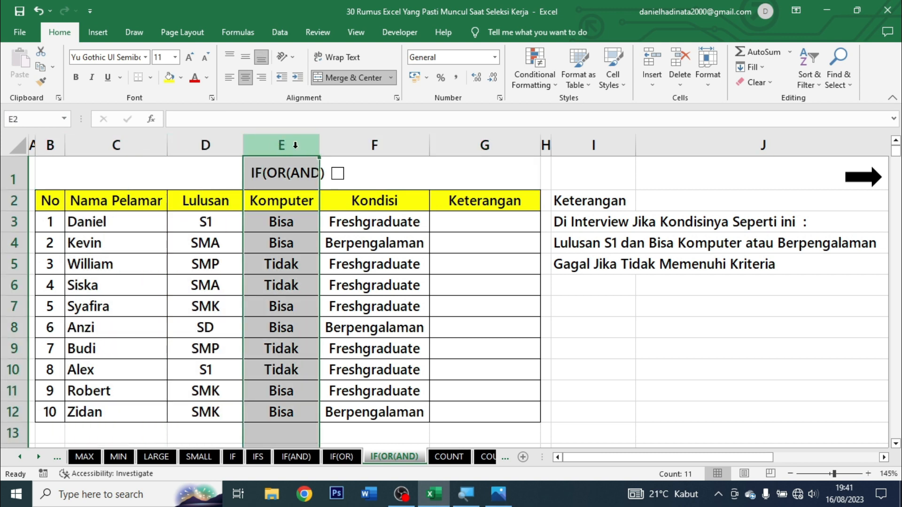
{"action": "left_click", "coordinate": [383, 149]}
{"action": "left_click", "coordinate": [454, 150]}
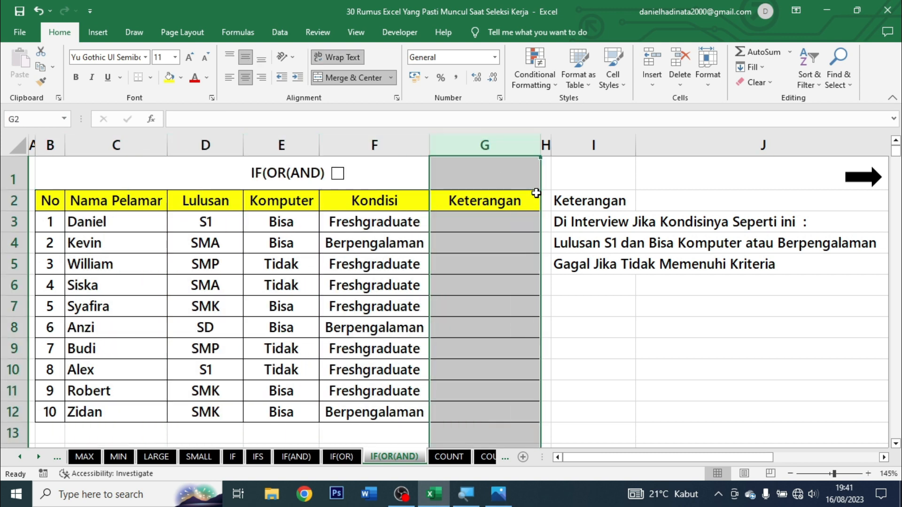
{"action": "left_click", "coordinate": [594, 217]}
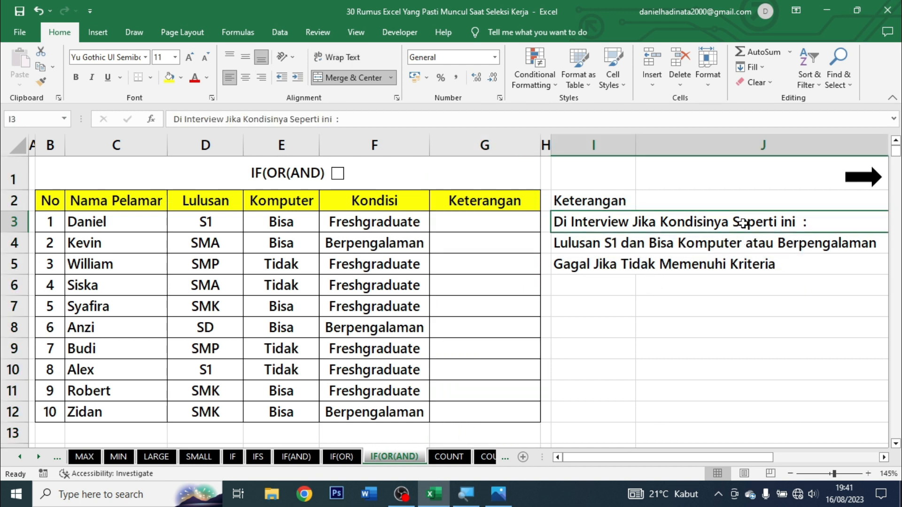
{"action": "left_click", "coordinate": [674, 245]}
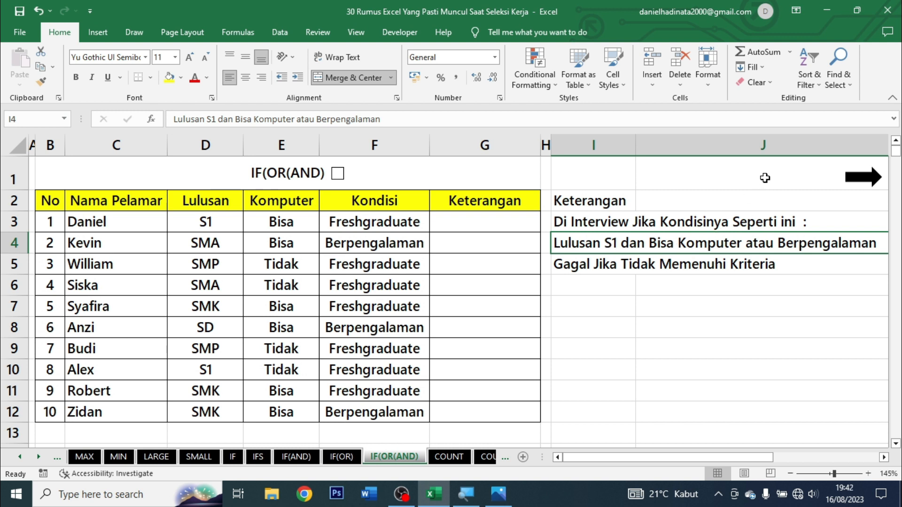
{"action": "left_click", "coordinate": [669, 266]}
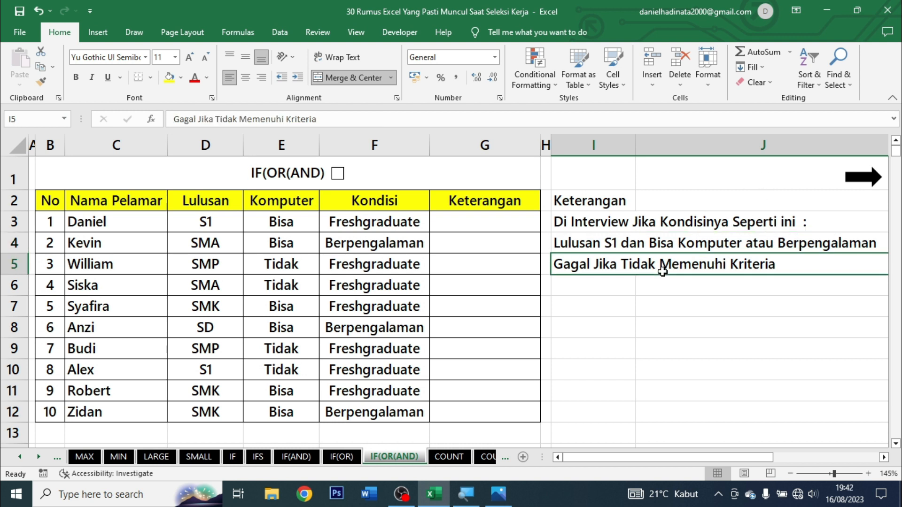
- Start an IF formula in G3 with an AND nested inside an OR, using D3="S1" as the first AND test
{"action": "left_click", "coordinate": [485, 222]}
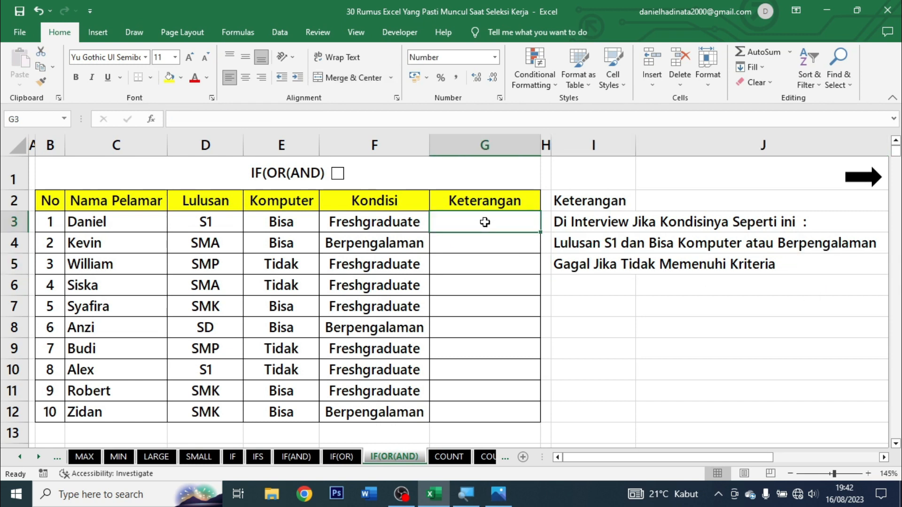
{"action": "type", "text": "=if"}
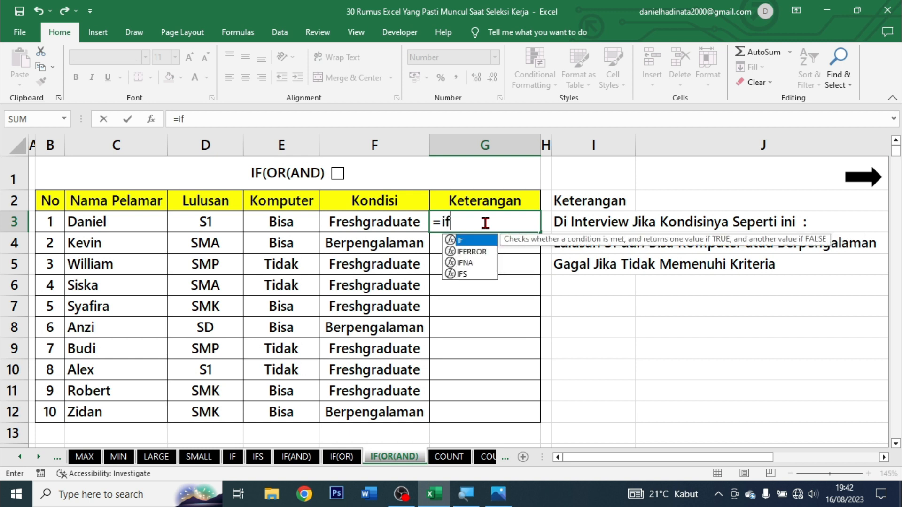
{"action": "key", "text": "Tab"}
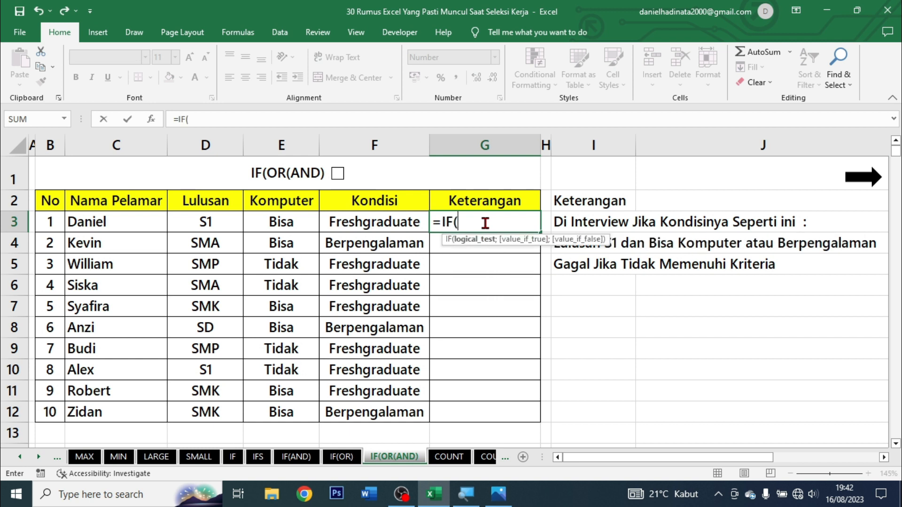
{"action": "type", "text": "or"}
{"action": "key", "text": "Tab"}
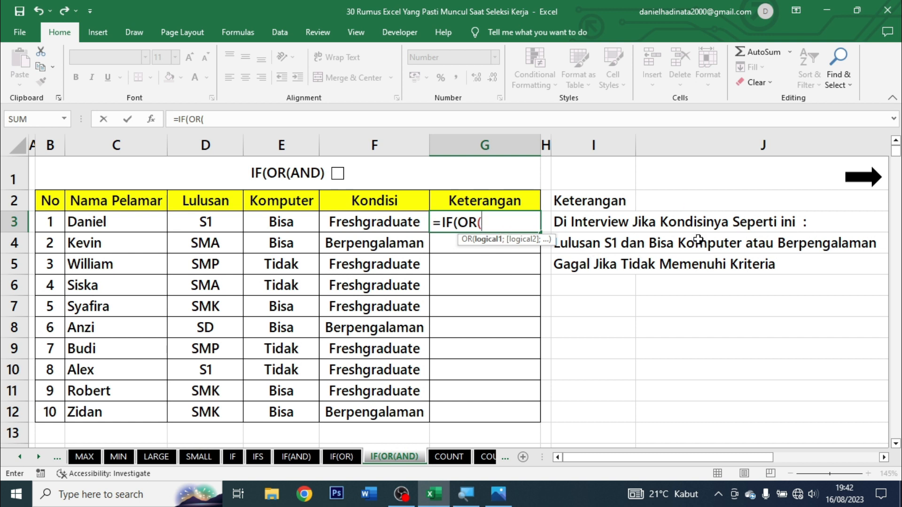
{"action": "type", "text": "and"}
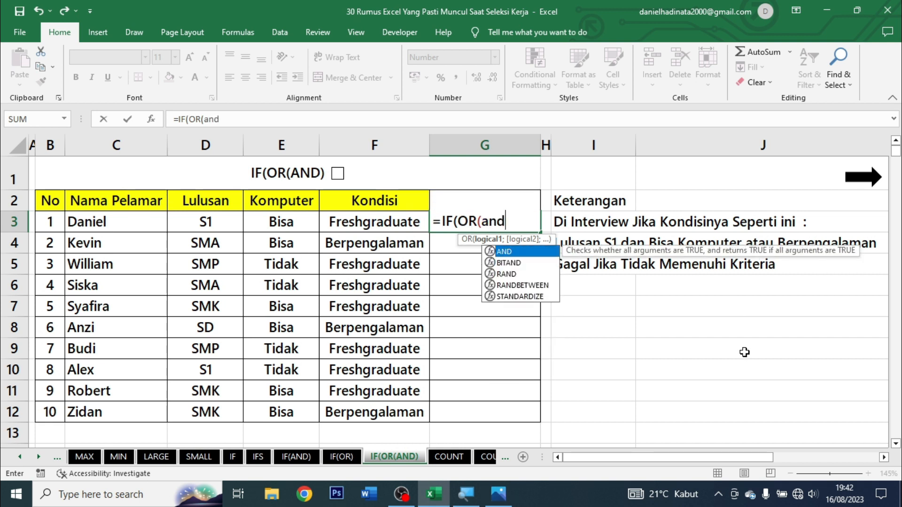
{"action": "key", "text": "Tab"}
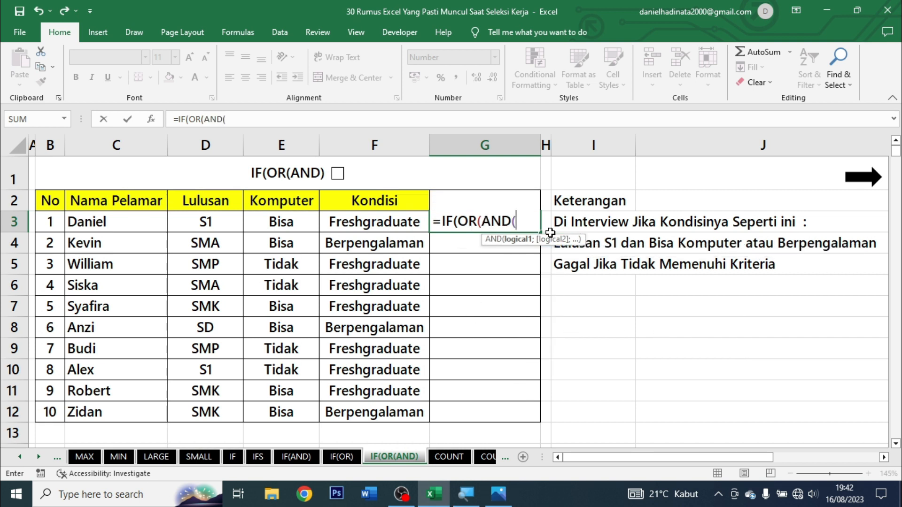
{"action": "left_click", "coordinate": [232, 226]}
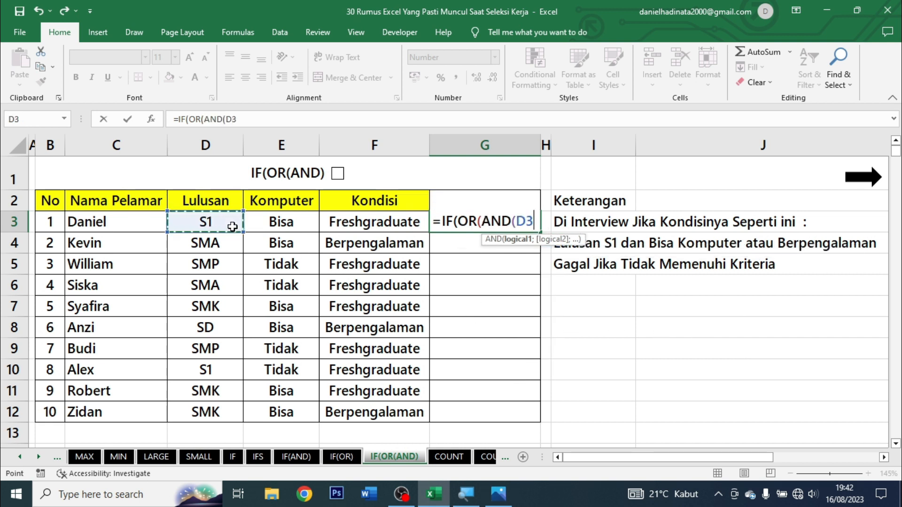
{"action": "type", "text": "=\"S1"}
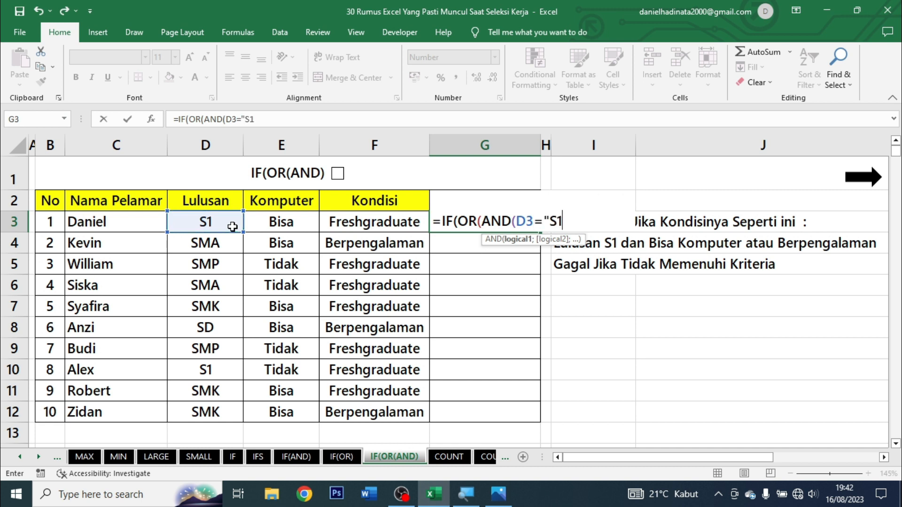
{"action": "type", "text": "\";"}
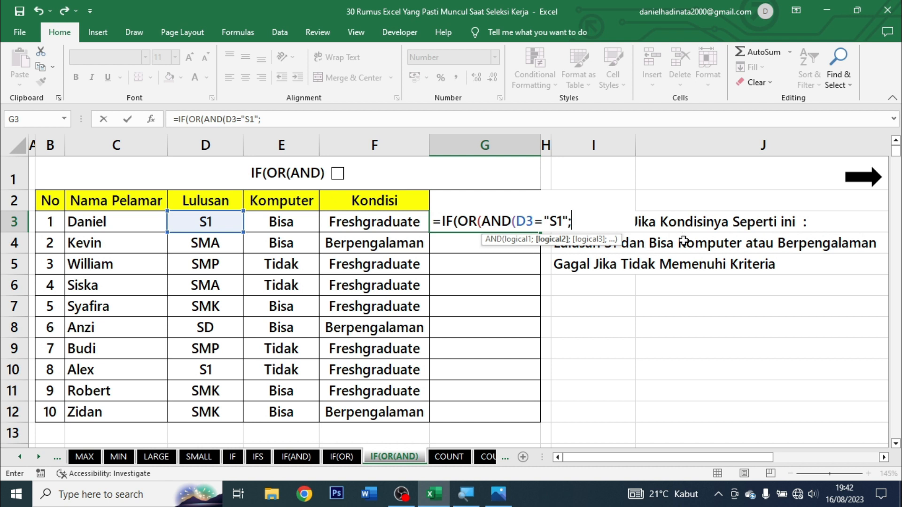
- Add E3="Bisa" as the second AND test in the G3 formula and close the AND
{"action": "left_click", "coordinate": [302, 222]}
{"action": "type", "text": "="}
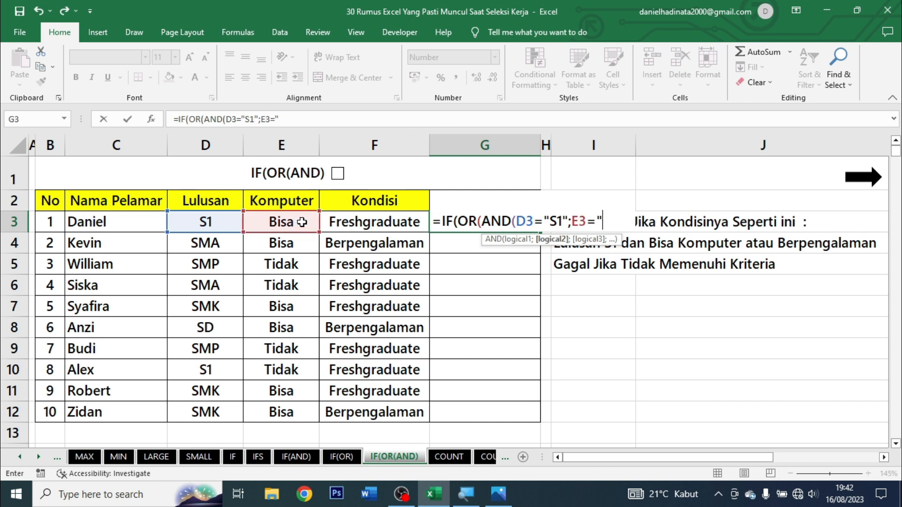
{"action": "type", "text": "\"Bisa\""}
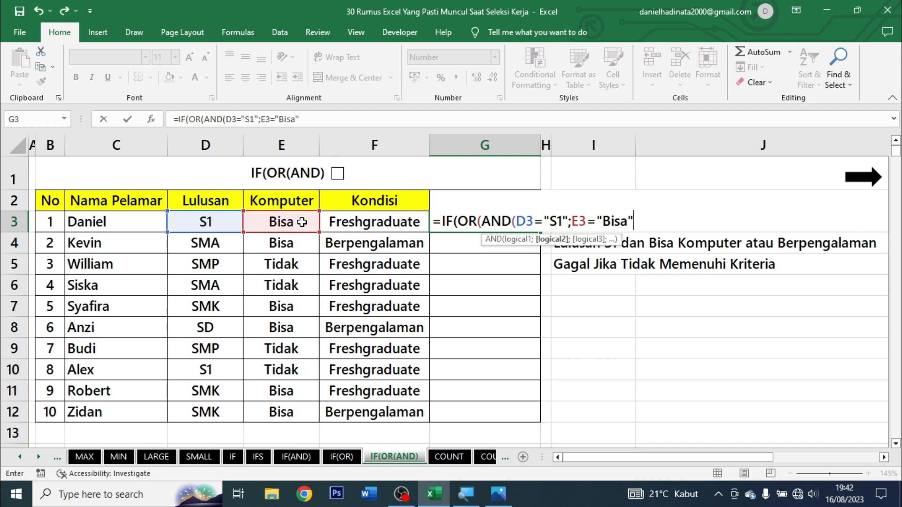
{"action": "type", "text": ")"}
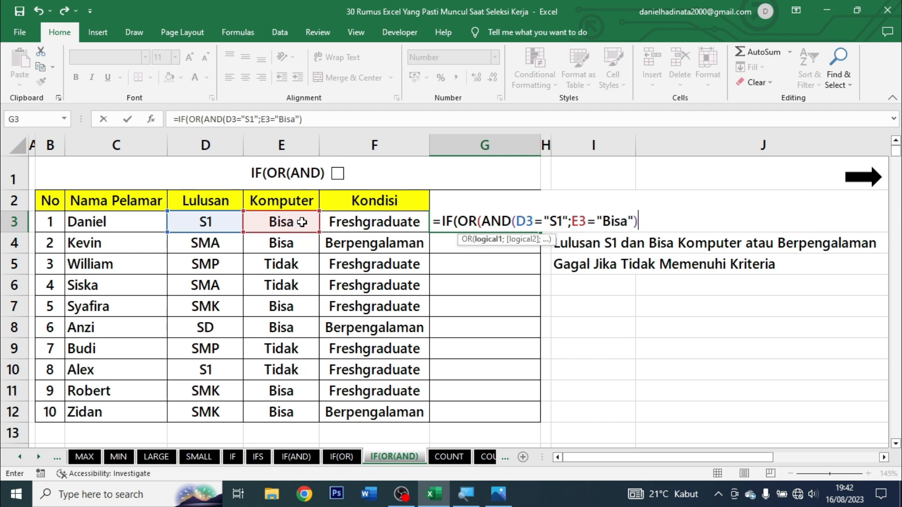
{"action": "type", "text": ";"}
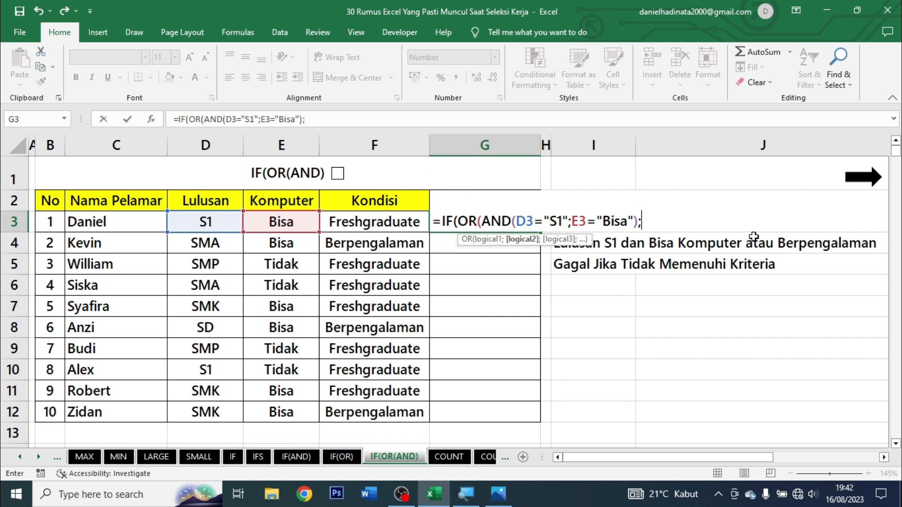
- Add F3="Berpengalaman" as the alternative OR condition in the G3 formula and close the OR
{"action": "left_click", "coordinate": [369, 221]}
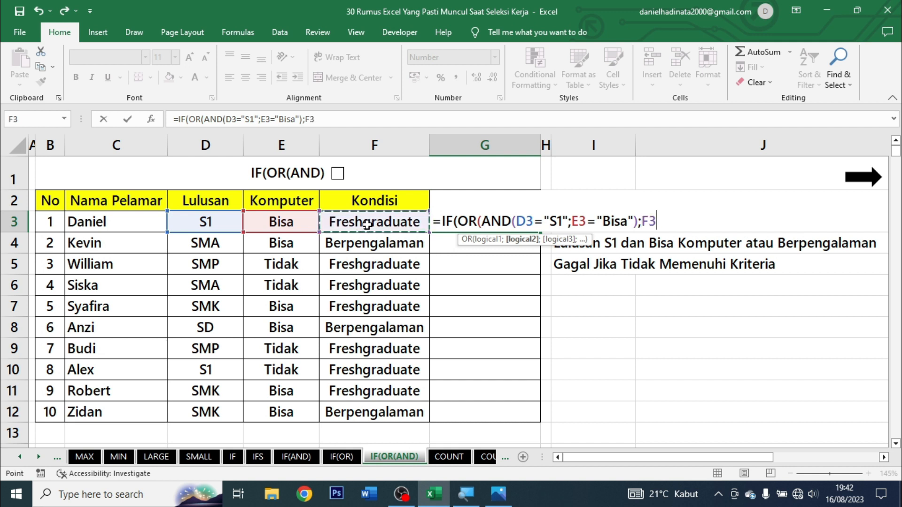
{"action": "type", "text": "=\""}
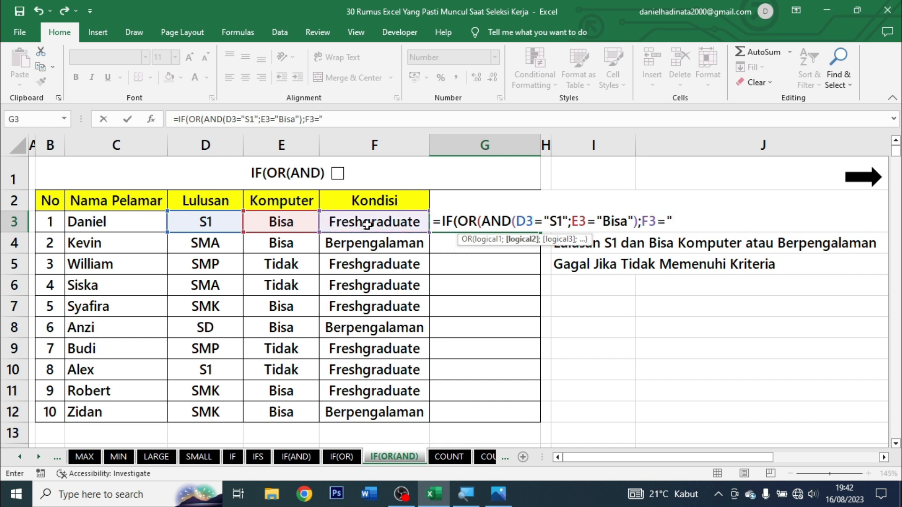
{"action": "type", "text": "Berep"}
{"action": "key", "text": "BackSpace"}
{"action": "type", "text": "pengala"}
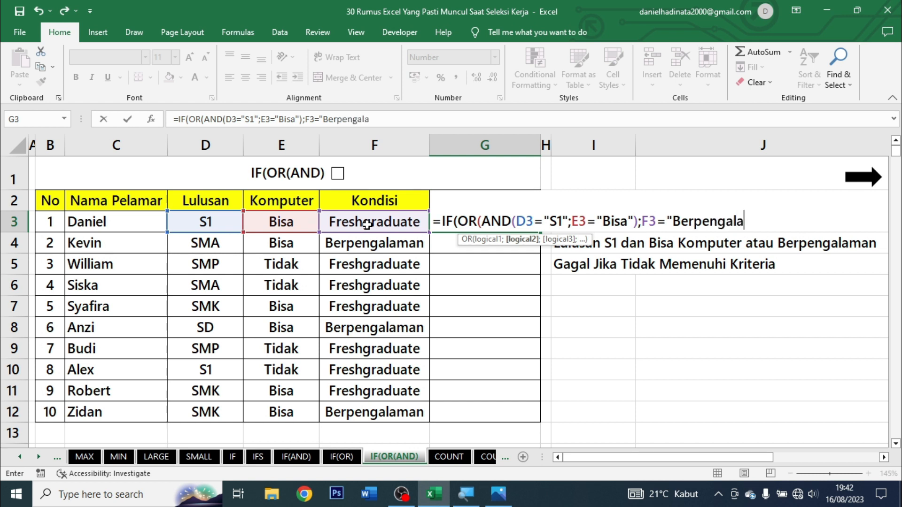
{"action": "type", "text": "man\""}
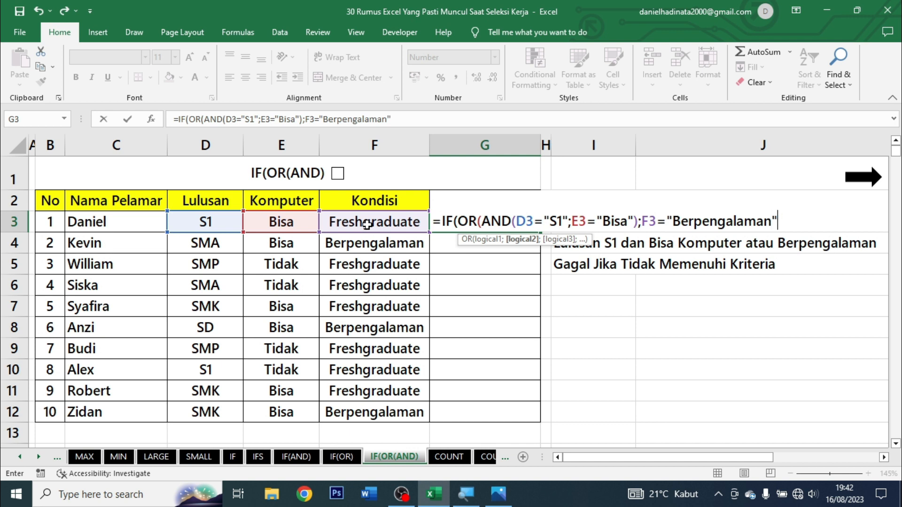
{"action": "type", "text": ");"}
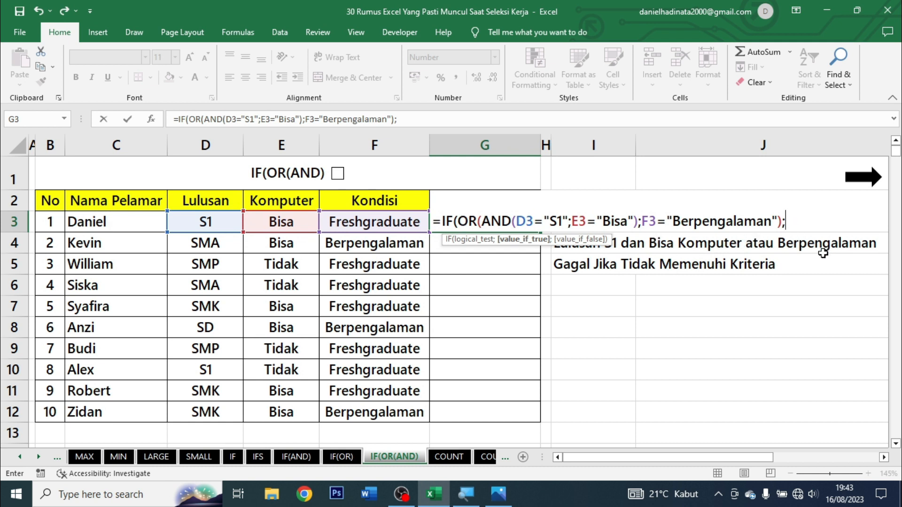
- Complete the G3 formula with "Di Interview" as the true result and "Tidak" as the false result
{"action": "type", "text": "\"Di Inte"}
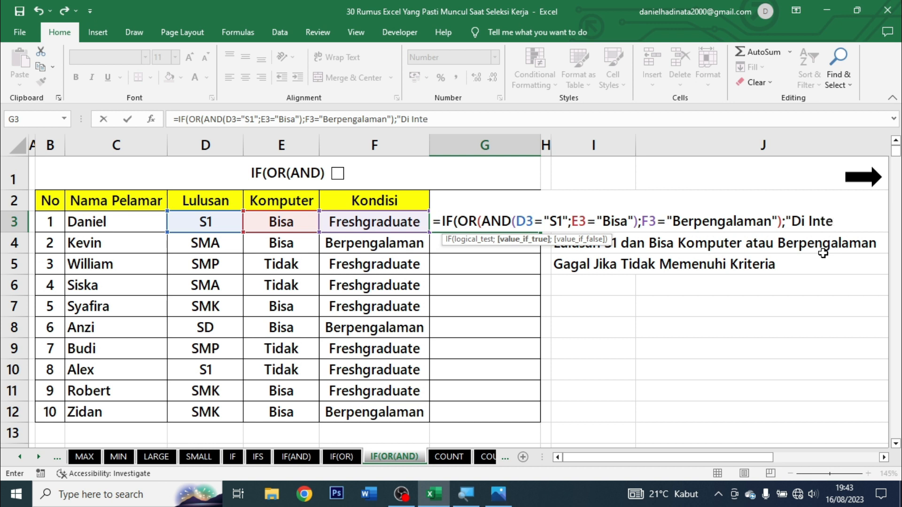
{"action": "type", "text": "erview"}
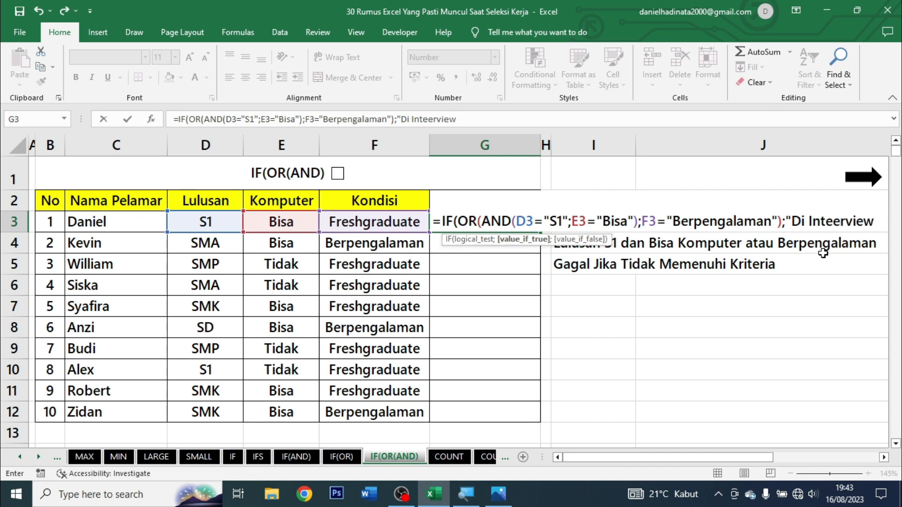
{"action": "type", "text": "\";"}
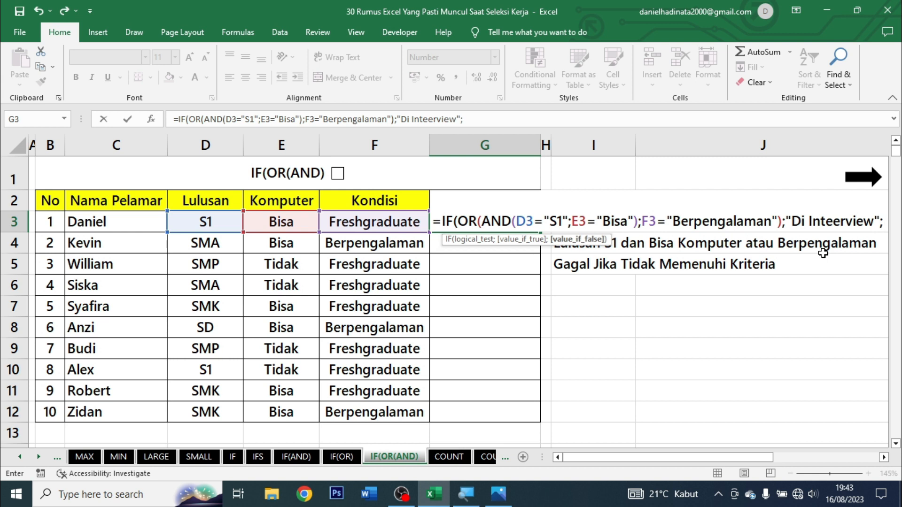
{"action": "type", "text": "\""}
{"action": "type", "text": "Tida"}
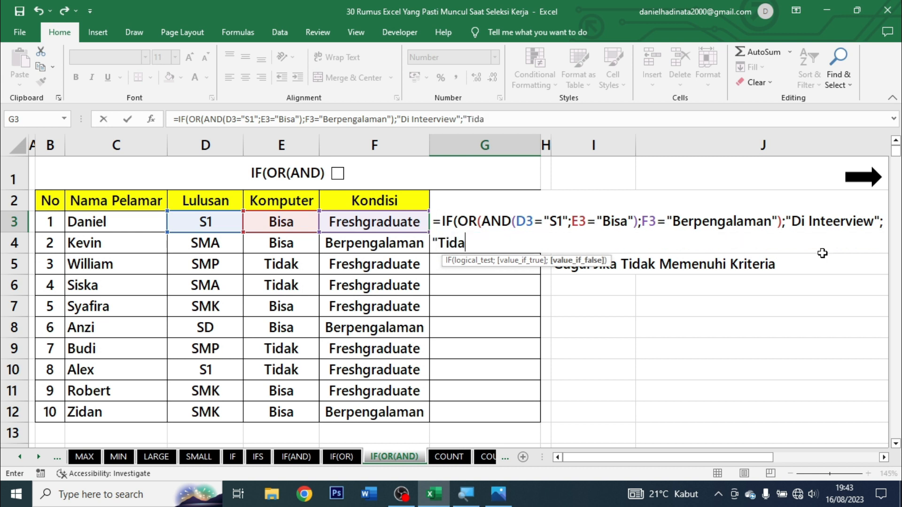
{"action": "type", "text": "k\")"}
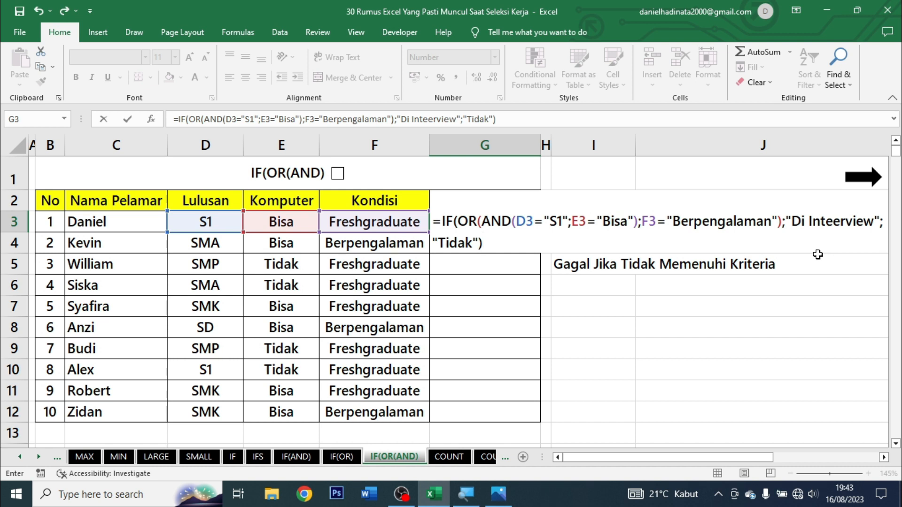
{"action": "left_click", "coordinate": [834, 221]}
{"action": "key", "text": "BackSpace"}
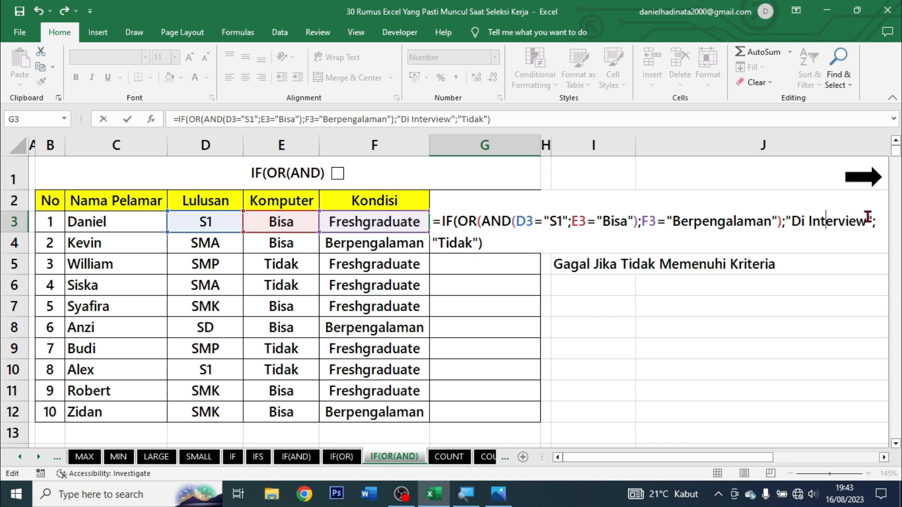
{"action": "key", "text": "ctrl+Return"}
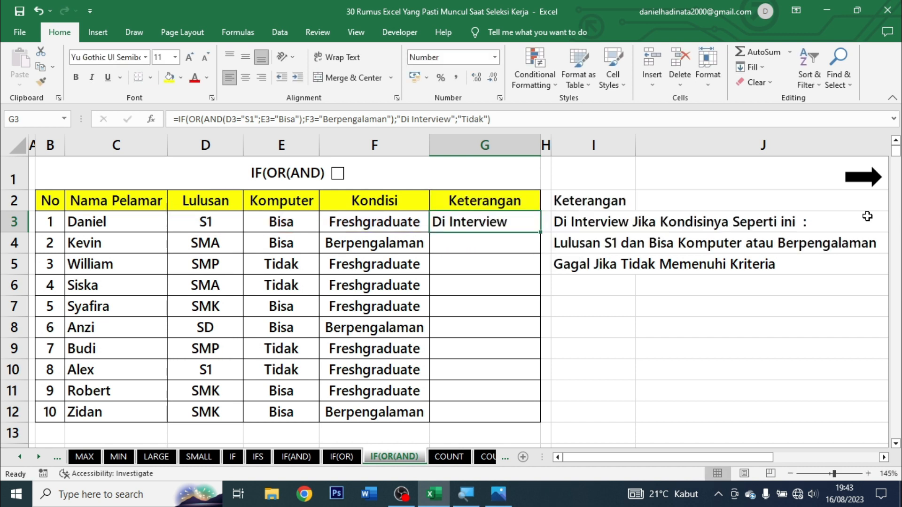
- Center the G3 result horizontally and fill its formula down through G12
{"action": "left_click", "coordinate": [244, 80]}
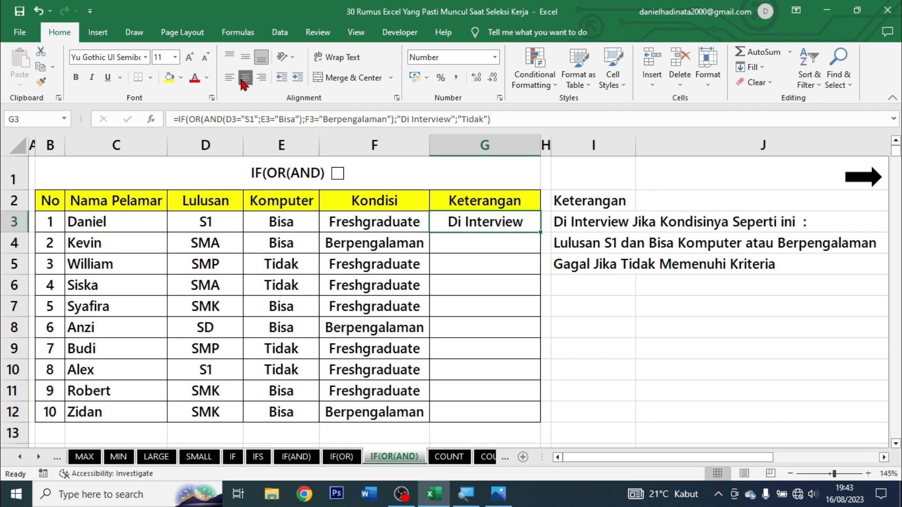
{"action": "left_click", "coordinate": [545, 238]}
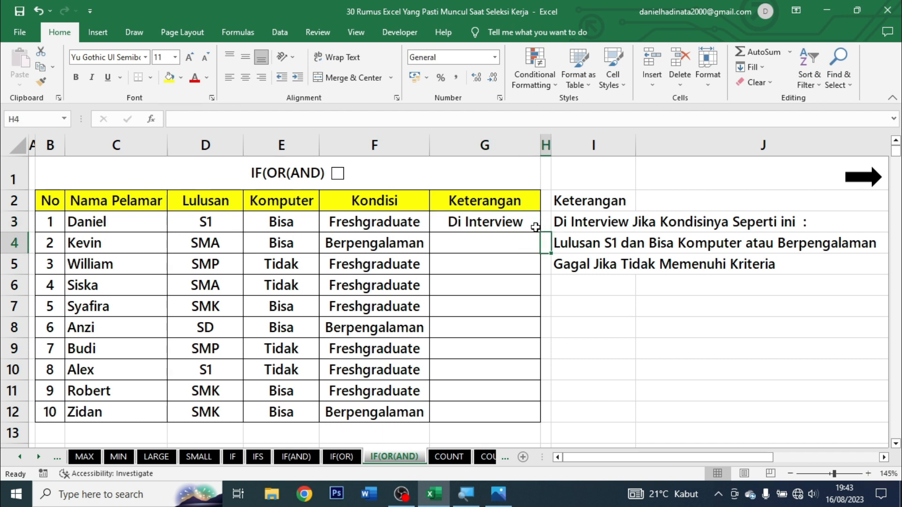
{"action": "left_click", "coordinate": [536, 227]}
{"action": "left_click_drag", "start_coordinate": [540, 233], "coordinate": [529, 414]}
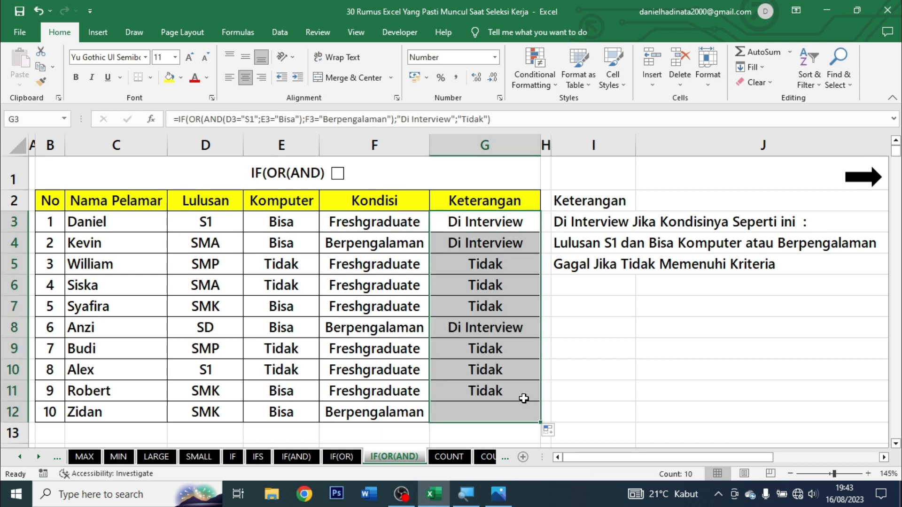
- Check the Keterangan results in rows 3 and 4 against the Lulusan, Komputer and Kondisi values
{"action": "left_click", "coordinate": [473, 224]}
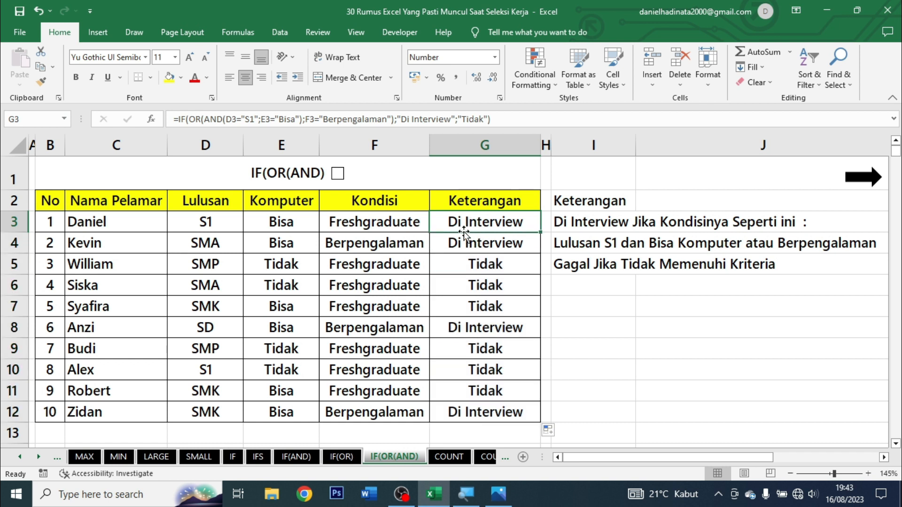
{"action": "left_click", "coordinate": [228, 225]}
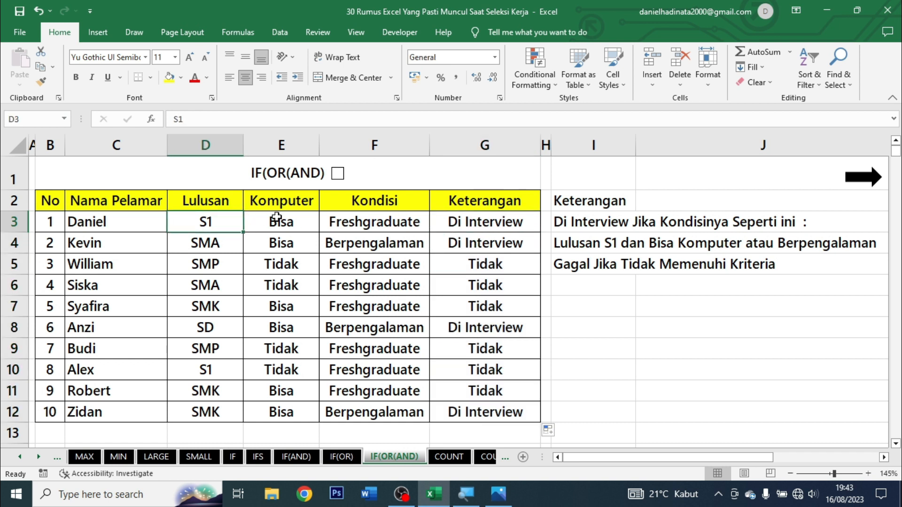
{"action": "left_click", "coordinate": [285, 229]}
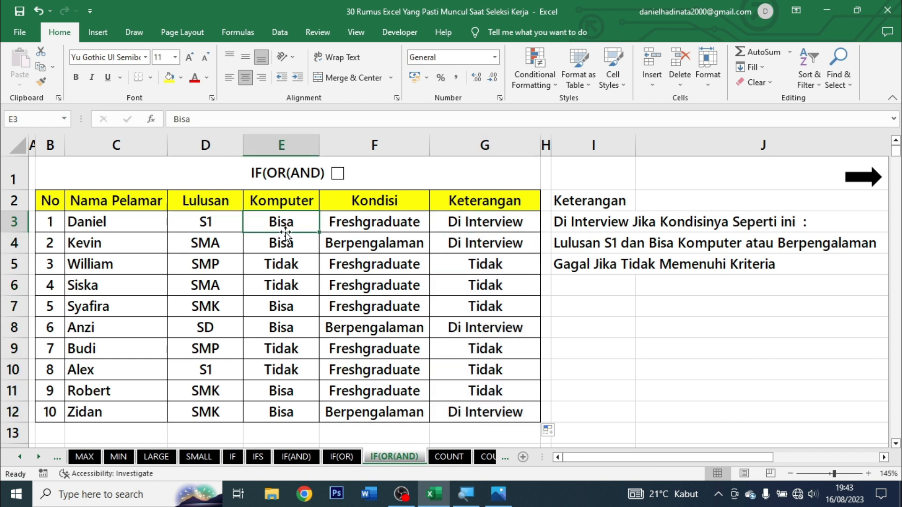
{"action": "left_click", "coordinate": [358, 223]}
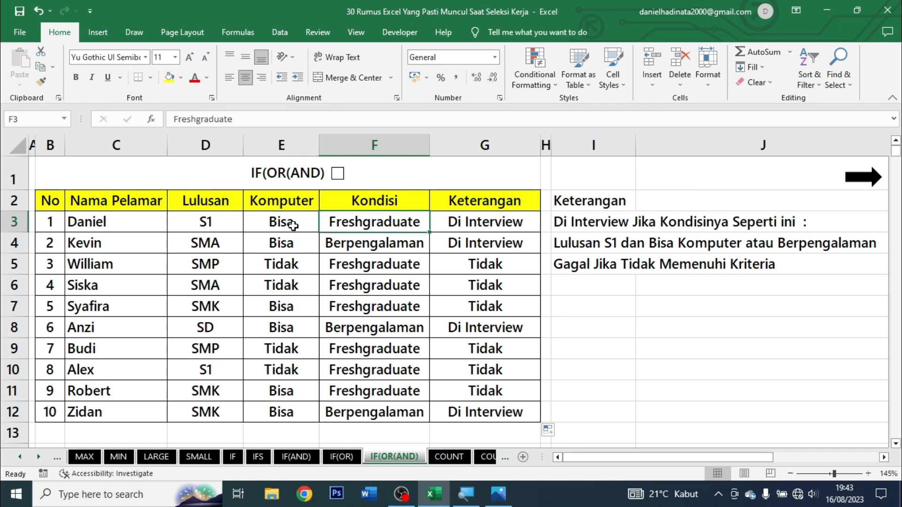
{"action": "left_click", "coordinate": [253, 219]}
{"action": "left_click", "coordinate": [227, 220]}
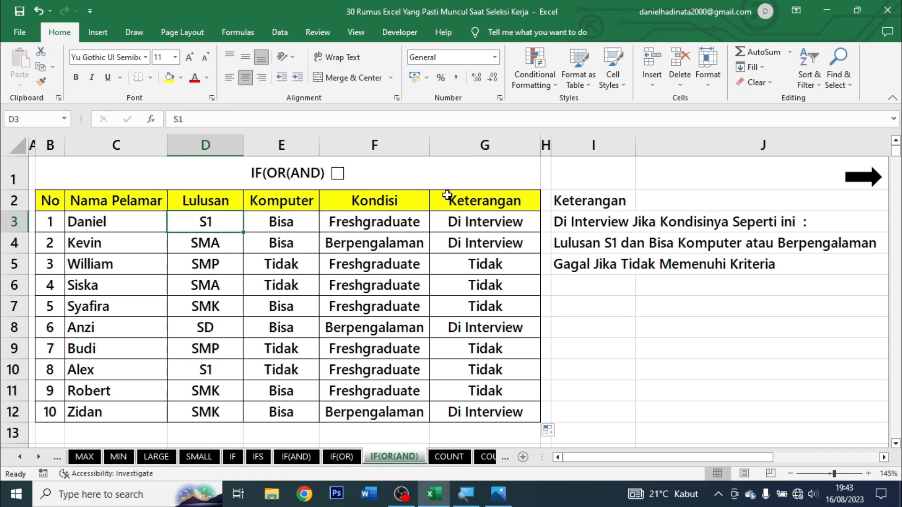
{"action": "left_click", "coordinate": [510, 221]}
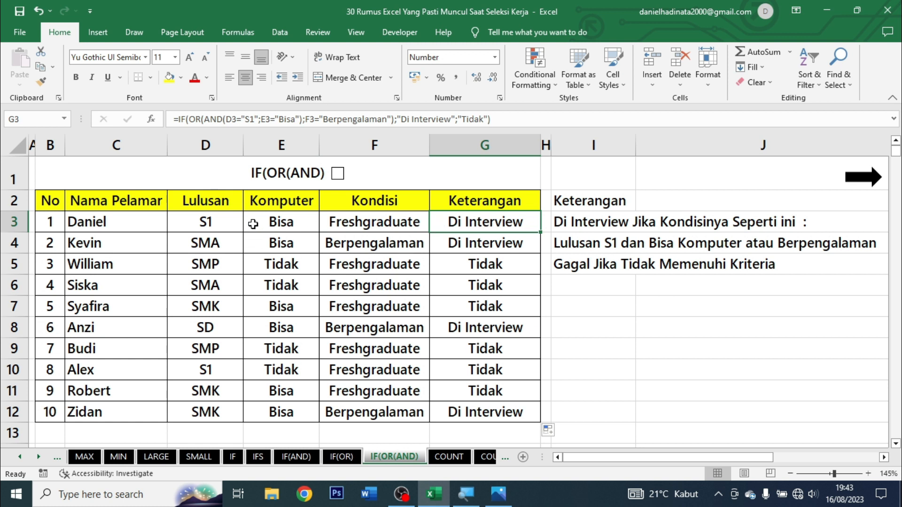
{"action": "left_click", "coordinate": [208, 241]}
{"action": "left_click", "coordinate": [323, 245]}
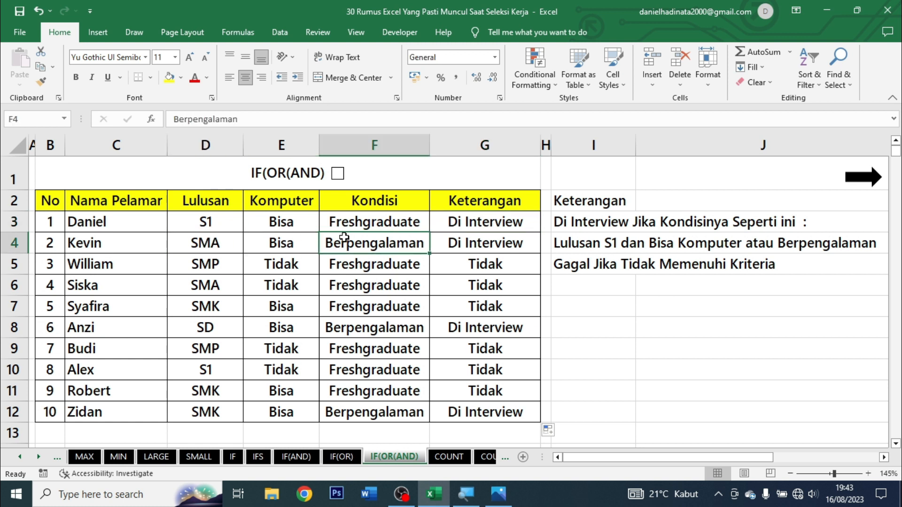
{"action": "left_click", "coordinate": [225, 245]}
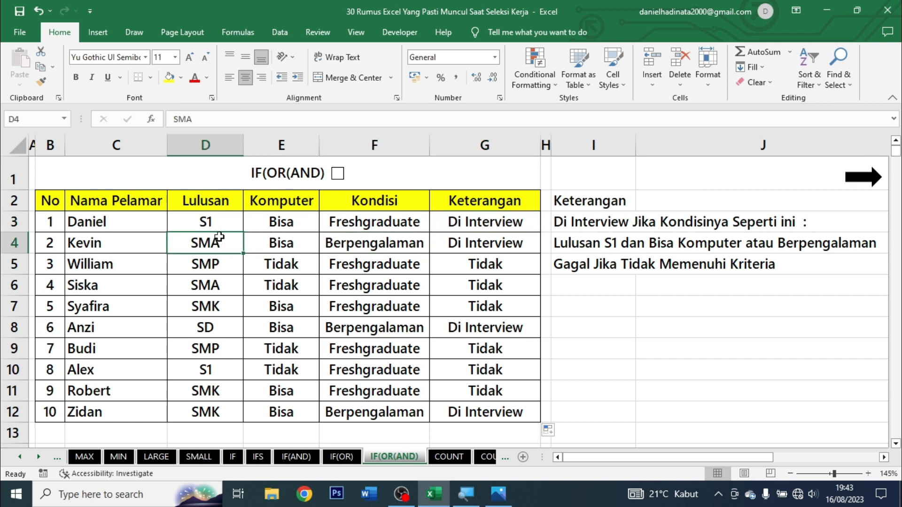
{"action": "left_click", "coordinate": [259, 250]}
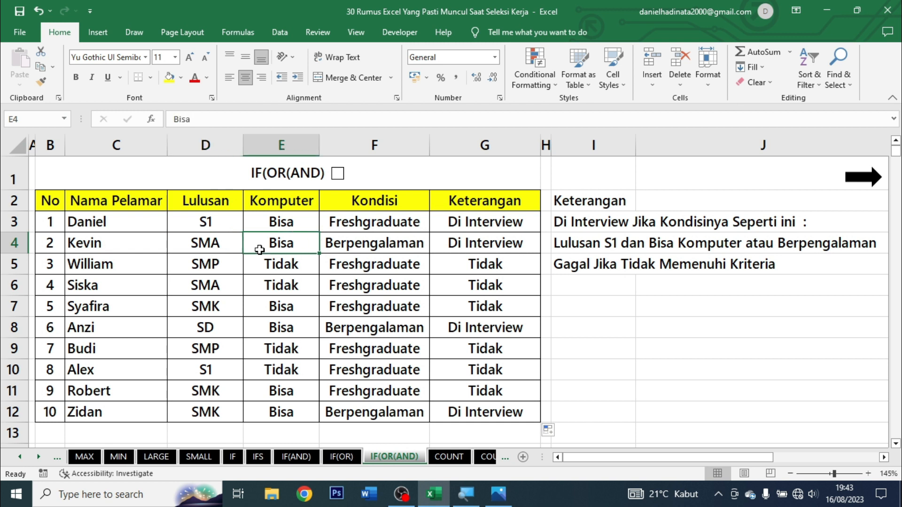
{"action": "left_click", "coordinate": [342, 243]}
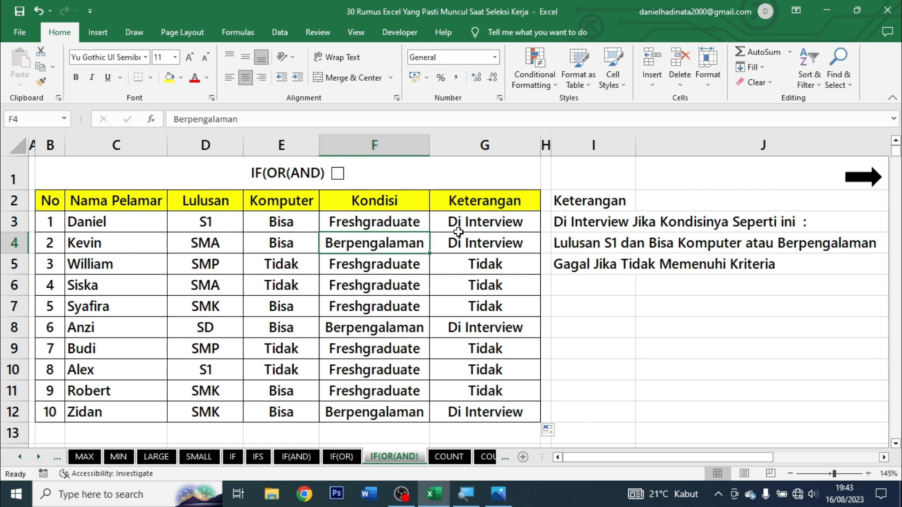
{"action": "left_click", "coordinate": [515, 222]}
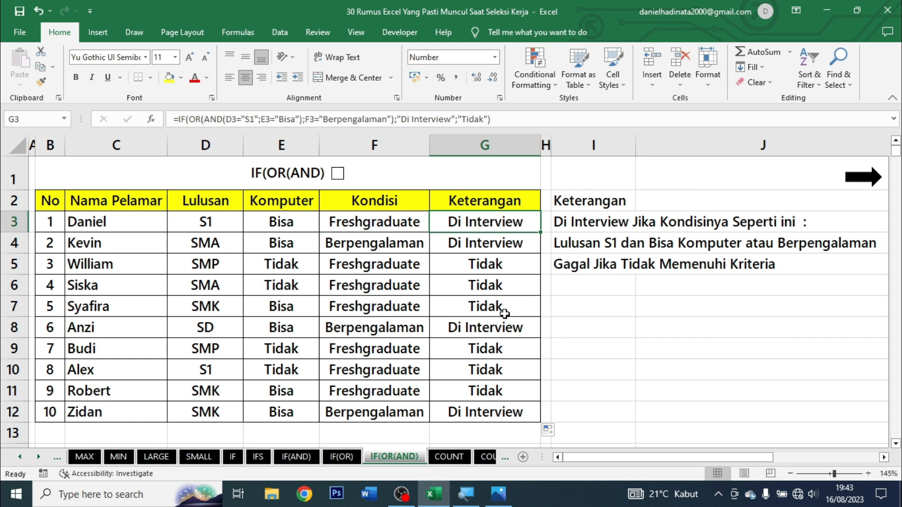
- Compare the Berpengalaman applicants, the S1 graduates and row 5 with the interview criteria in the notes
{"action": "left_click", "coordinate": [380, 322]}
{"action": "left_click", "coordinate": [382, 411]}
{"action": "left_click", "coordinate": [452, 413]}
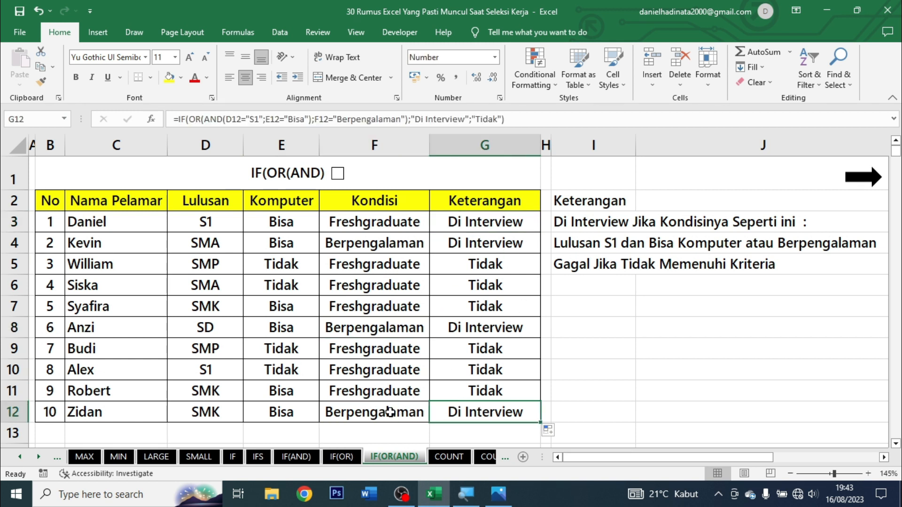
{"action": "left_click", "coordinate": [386, 412]}
{"action": "left_click", "coordinate": [225, 368]}
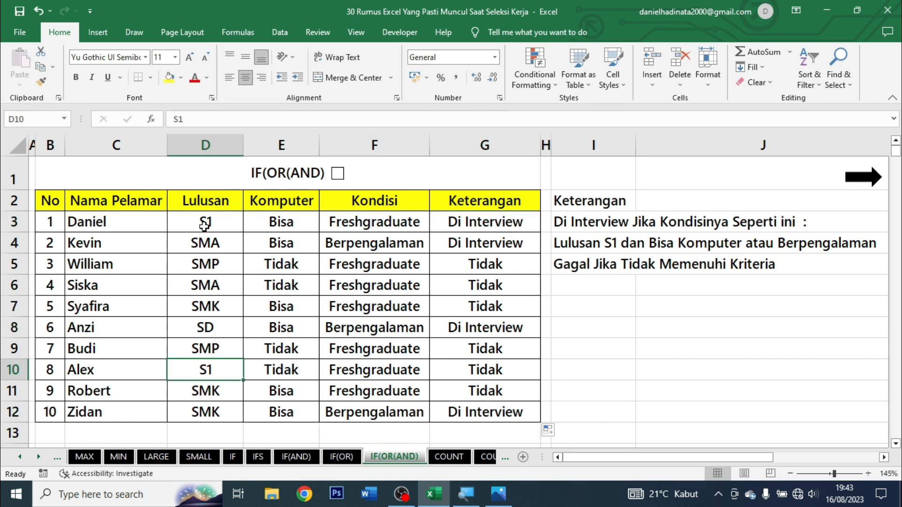
{"action": "left_click", "coordinate": [234, 229]}
{"action": "left_click", "coordinate": [286, 234]}
{"action": "left_click", "coordinate": [382, 241]}
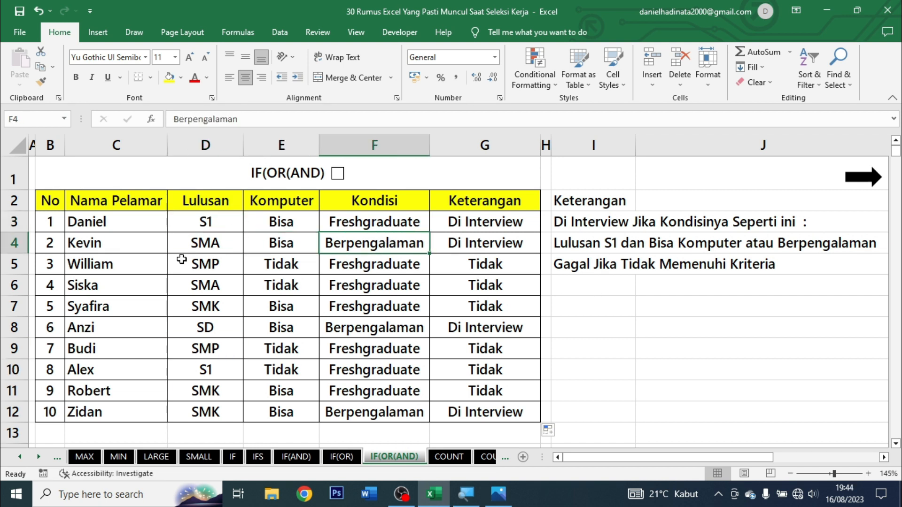
{"action": "left_click", "coordinate": [217, 266]}
{"action": "left_click", "coordinate": [278, 263]}
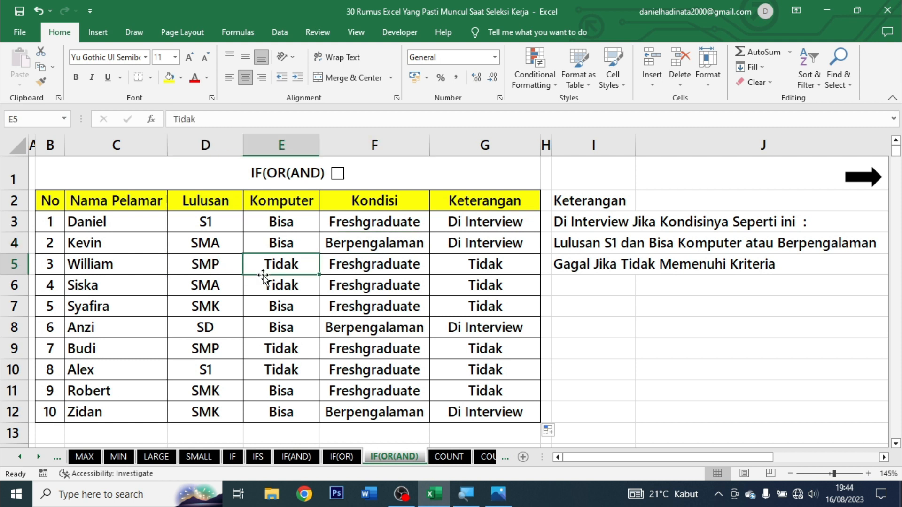
{"action": "left_click", "coordinate": [221, 269]}
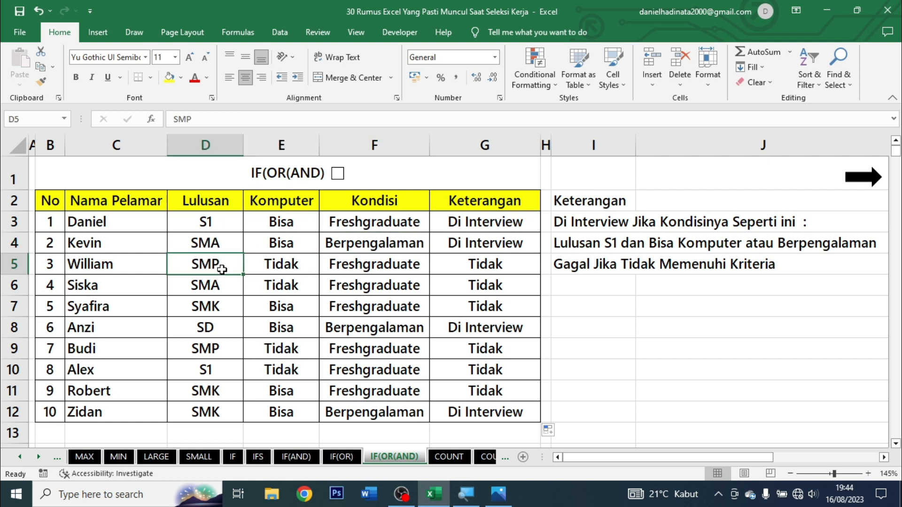
- Check the Komputer, Kondisi and Keterangan values in row 5 against the interview criteria in the notes
{"action": "left_click", "coordinate": [286, 260]}
{"action": "left_click", "coordinate": [332, 258]}
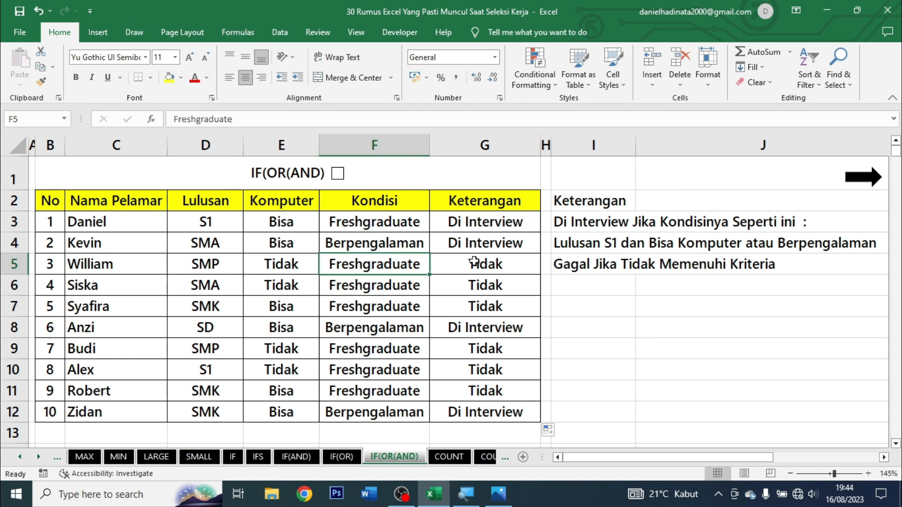
{"action": "left_click", "coordinate": [497, 272]}
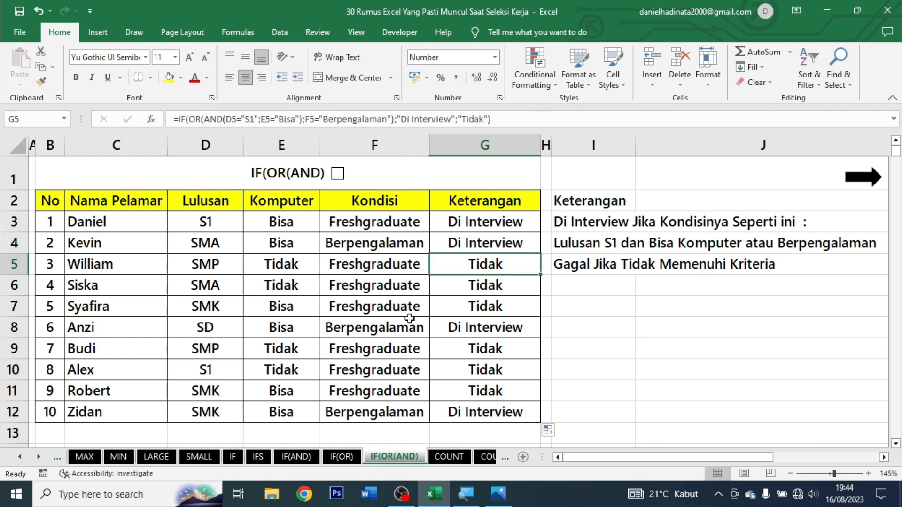
{"action": "left_click", "coordinate": [545, 287]}
{"action": "left_click", "coordinate": [583, 223]}
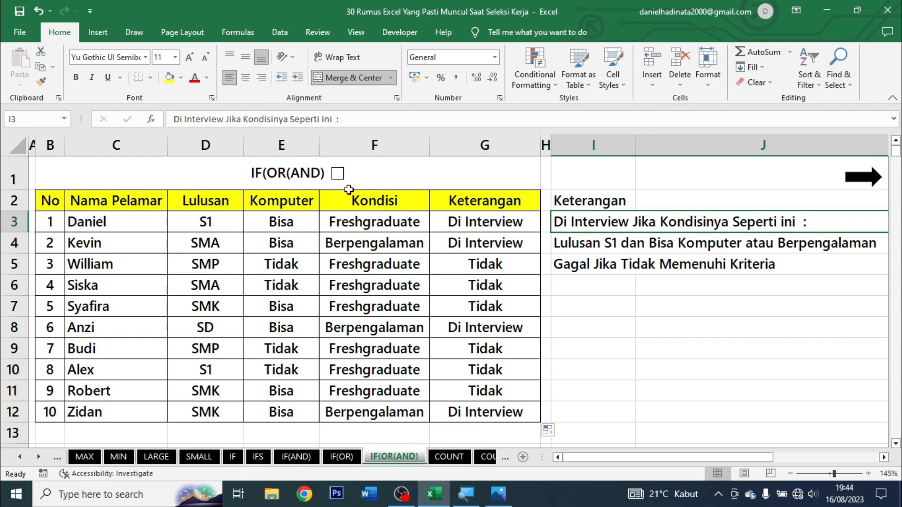
- Mark the IF(OR(AND)) exercise as done and go to the B2:E6 data on the COUNT sheet
{"action": "left_click", "coordinate": [338, 174]}
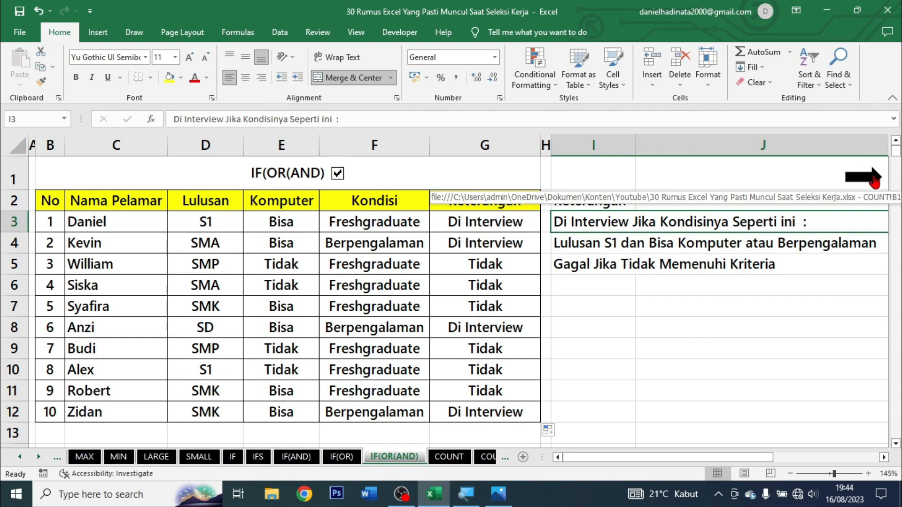
{"action": "left_click", "coordinate": [862, 179]}
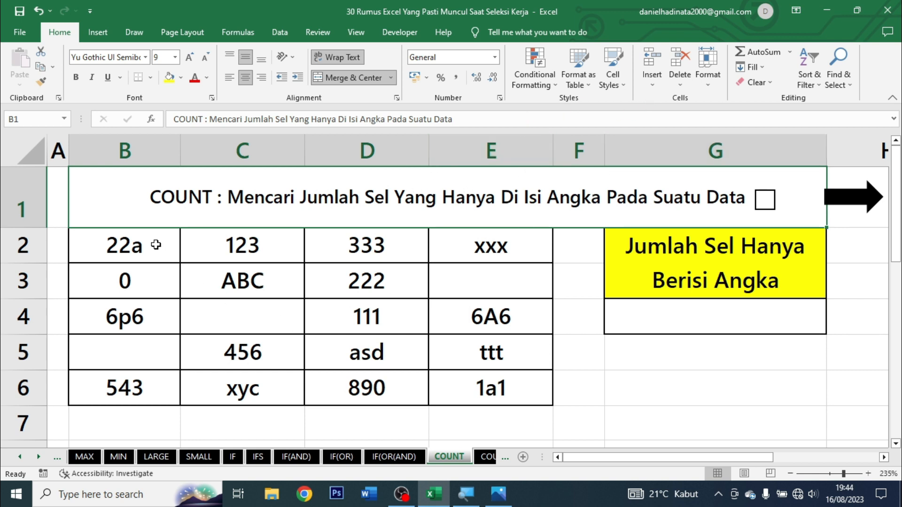
{"action": "left_click_drag", "start_coordinate": [157, 245], "coordinate": [470, 378]}
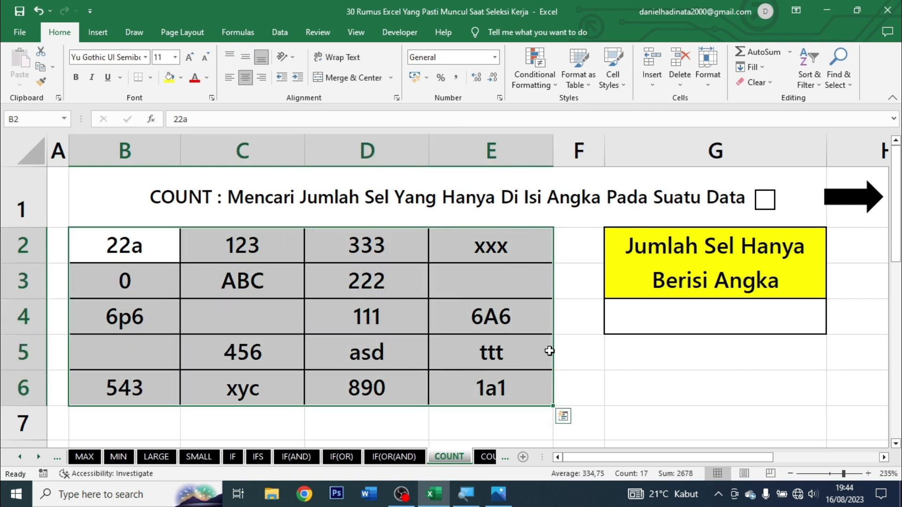
{"action": "left_click", "coordinate": [632, 324]}
{"action": "left_click", "coordinate": [488, 289]}
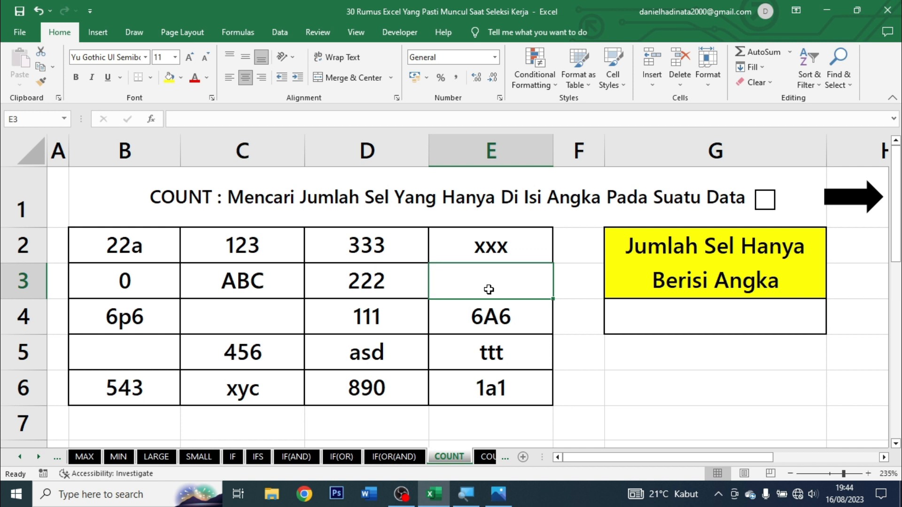
- Enter a COUNT formula in G4 that counts the cells containing numbers in B2:E6
{"action": "left_click", "coordinate": [705, 323]}
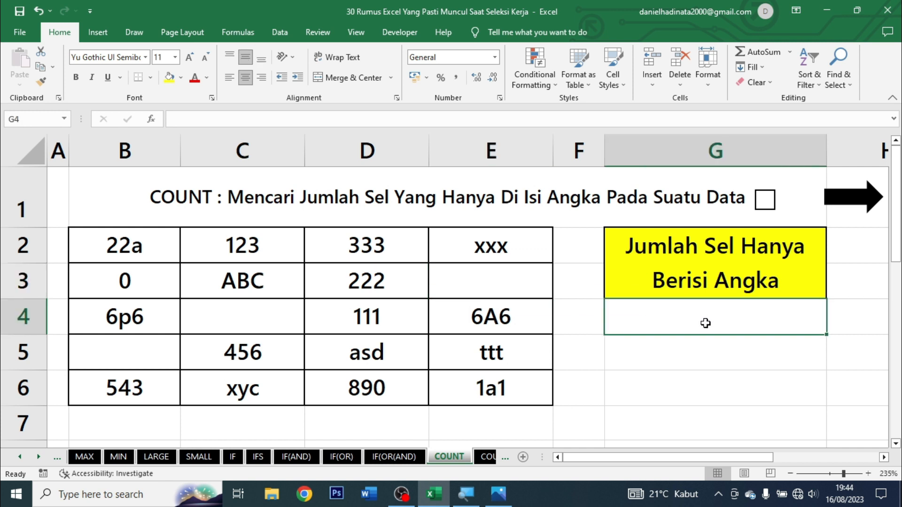
{"action": "type", "text": "=count"}
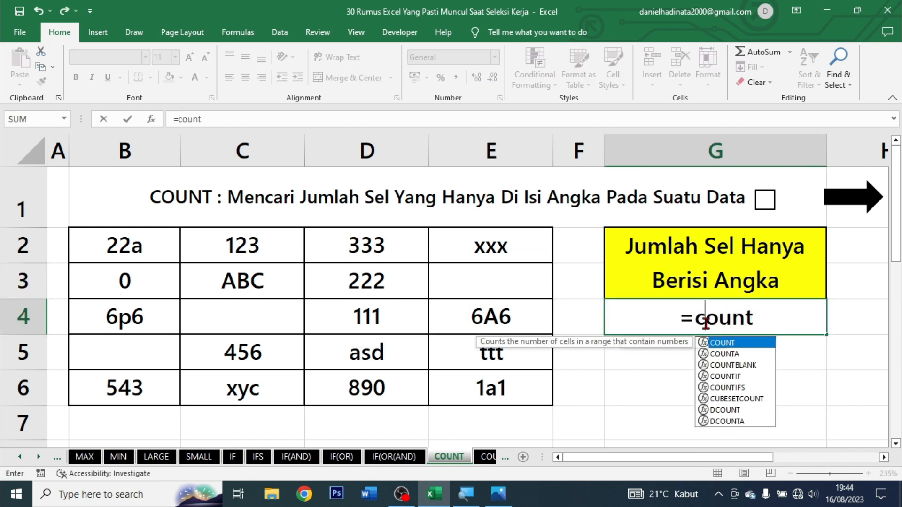
{"action": "key", "text": "Tab"}
{"action": "left_click", "coordinate": [153, 244]}
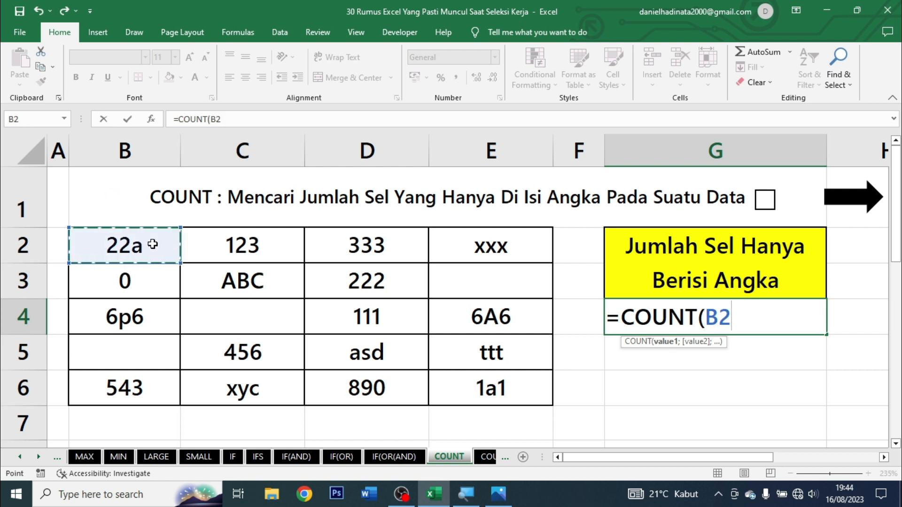
{"action": "left_click_drag", "start_coordinate": [153, 244], "coordinate": [510, 388]}
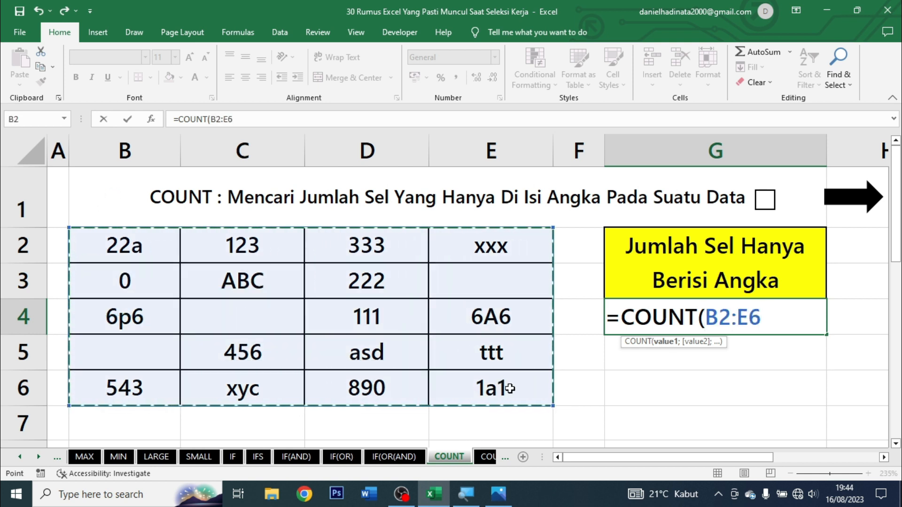
{"action": "type", "text": ")"}
{"action": "key", "text": "Return"}
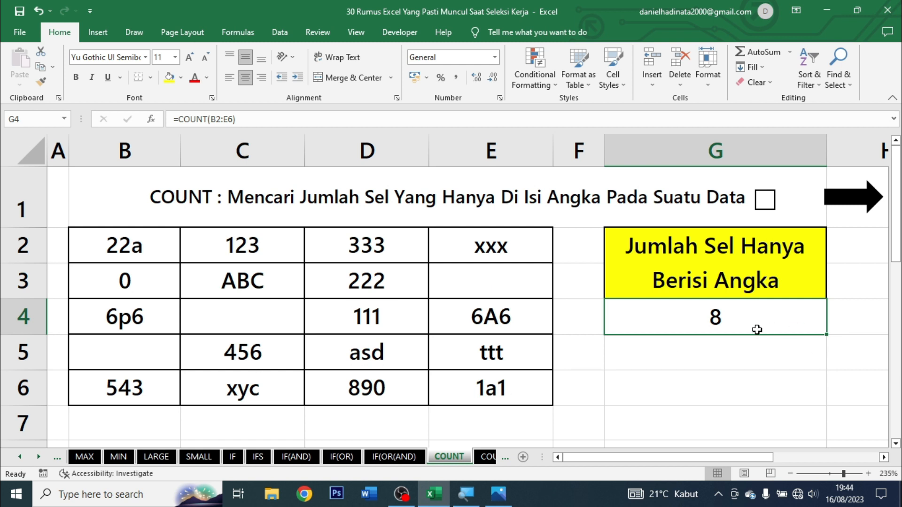
- Select the number-only cells C2, D2, D3, C5, D4, B6 and D6 together to verify the COUNT result
{"action": "left_click_drag", "start_coordinate": [265, 254], "coordinate": [346, 248]}
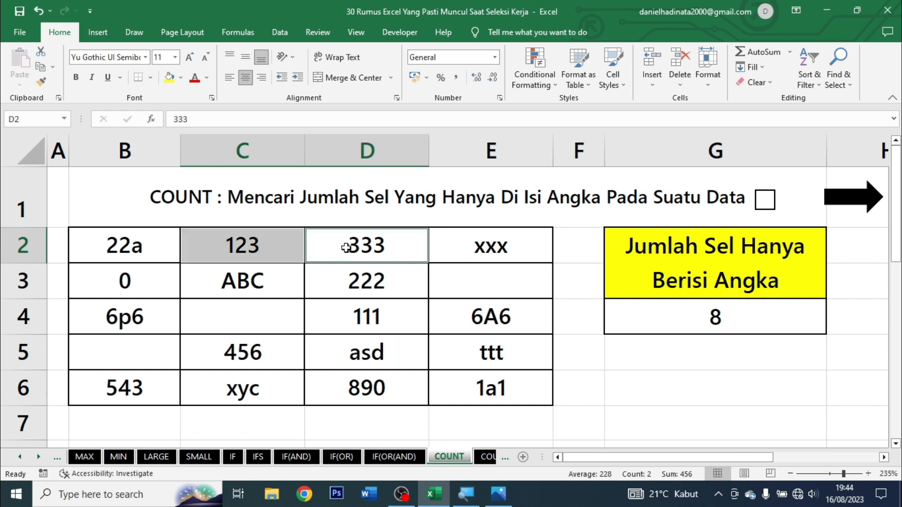
{"action": "left_click", "coordinate": [354, 275], "text": "ctrl"}
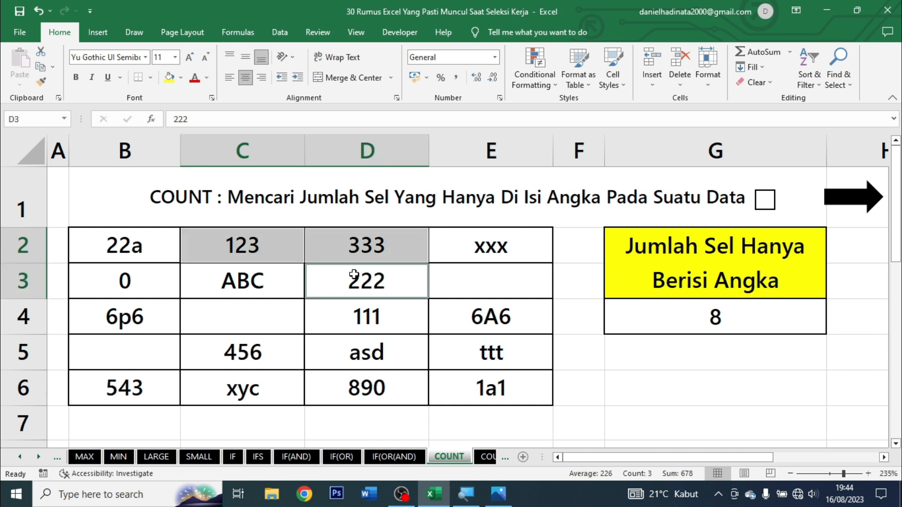
{"action": "left_click", "coordinate": [258, 356], "text": "ctrl"}
{"action": "left_click", "coordinate": [333, 323], "text": "ctrl"}
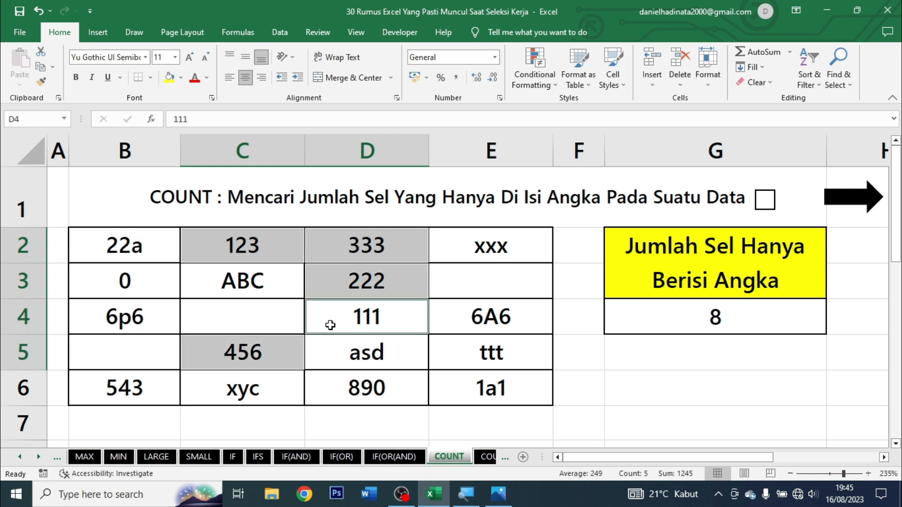
{"action": "left_click", "coordinate": [159, 389], "text": "ctrl"}
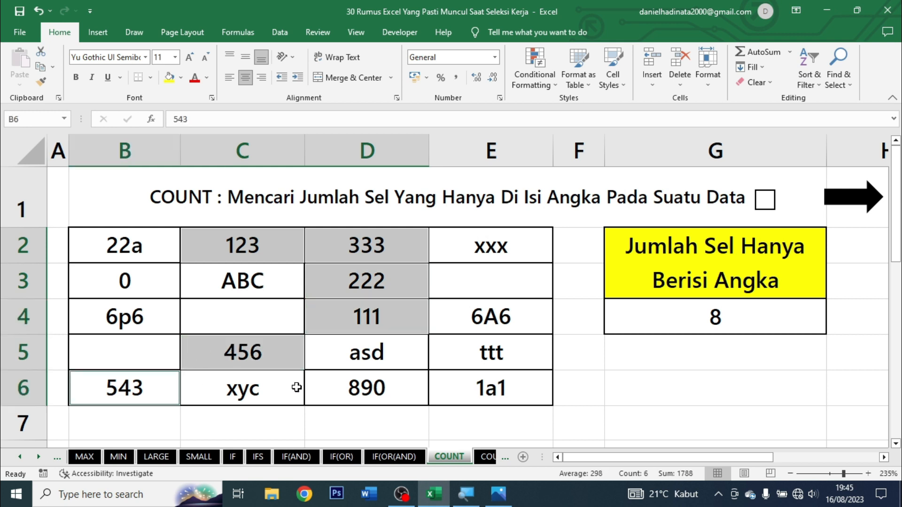
{"action": "left_click", "coordinate": [367, 389], "text": "ctrl"}
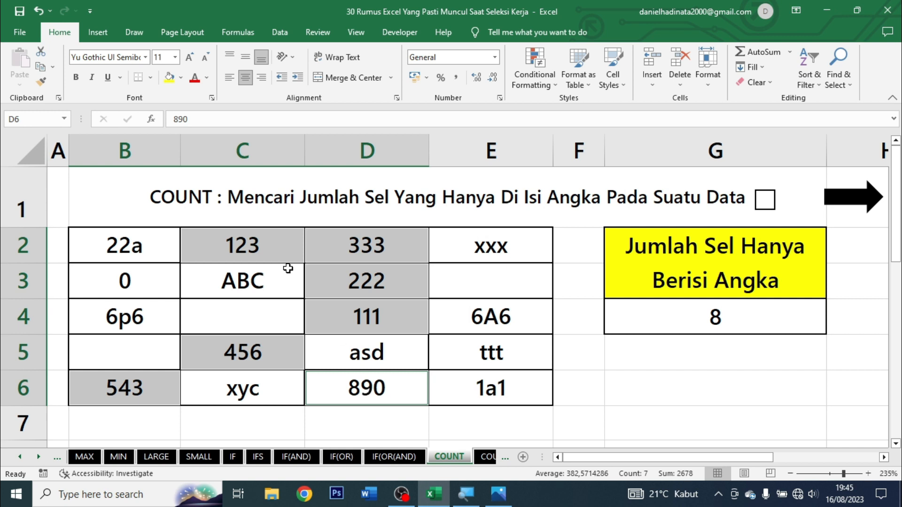
- Go through the number-only cells one at a time from C2 to D6 to count them manually
{"action": "left_click", "coordinate": [264, 259]}
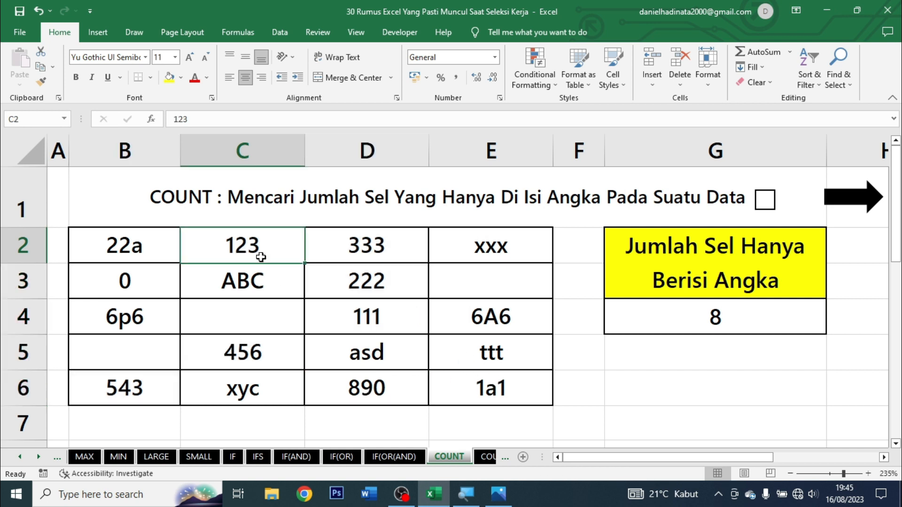
{"action": "left_click", "coordinate": [335, 254]}
{"action": "left_click", "coordinate": [357, 284]}
{"action": "left_click", "coordinate": [362, 313]}
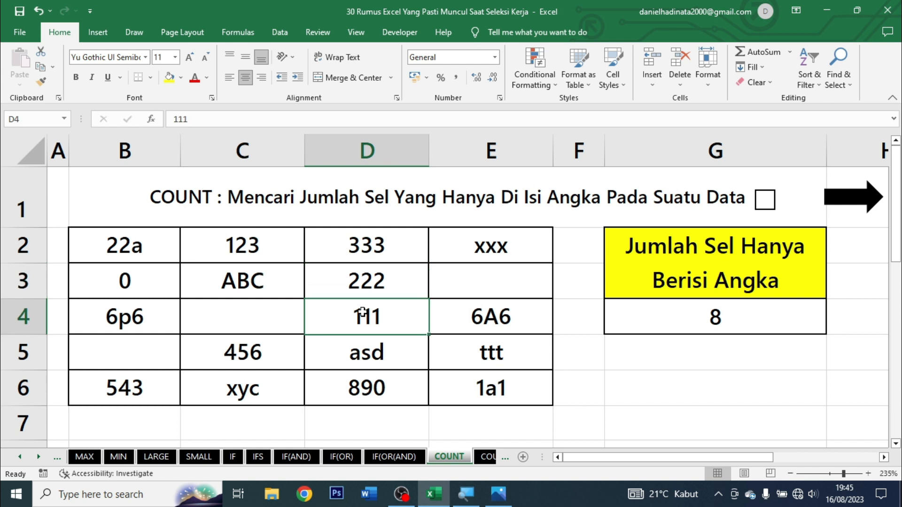
{"action": "left_click", "coordinate": [223, 350]}
{"action": "left_click", "coordinate": [119, 383]}
{"action": "left_click", "coordinate": [360, 372]}
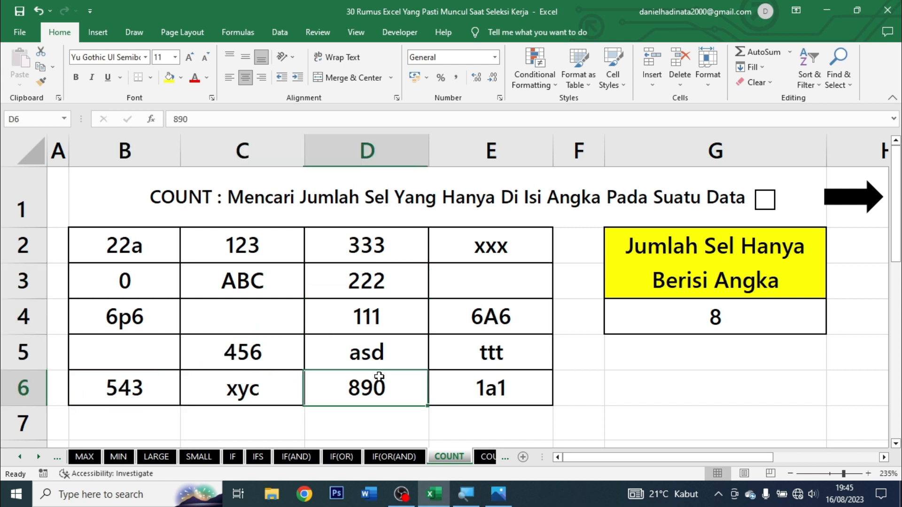
- Recount the number-only cells one at a time, starting with the 0 in B3
{"action": "left_click", "coordinate": [145, 282]}
{"action": "left_click", "coordinate": [253, 252]}
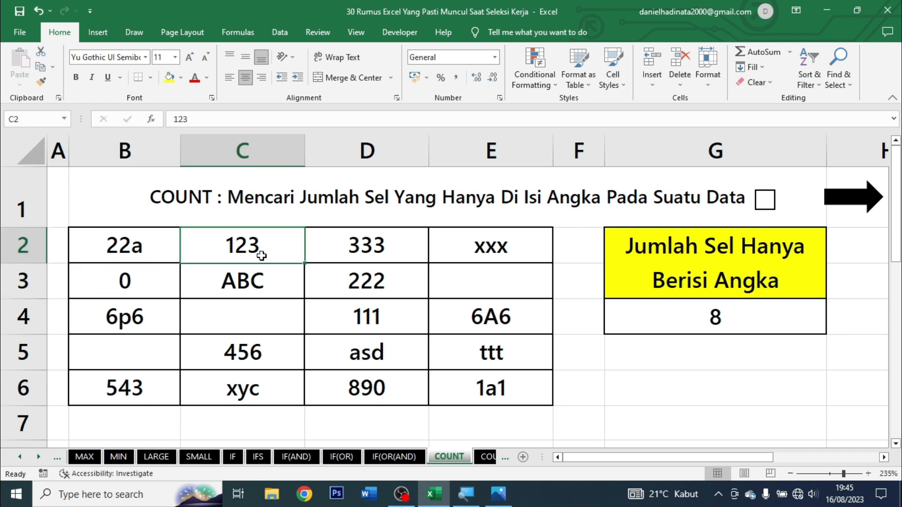
{"action": "left_click", "coordinate": [366, 248]}
{"action": "left_click", "coordinate": [366, 293]}
{"action": "left_click", "coordinate": [366, 323]}
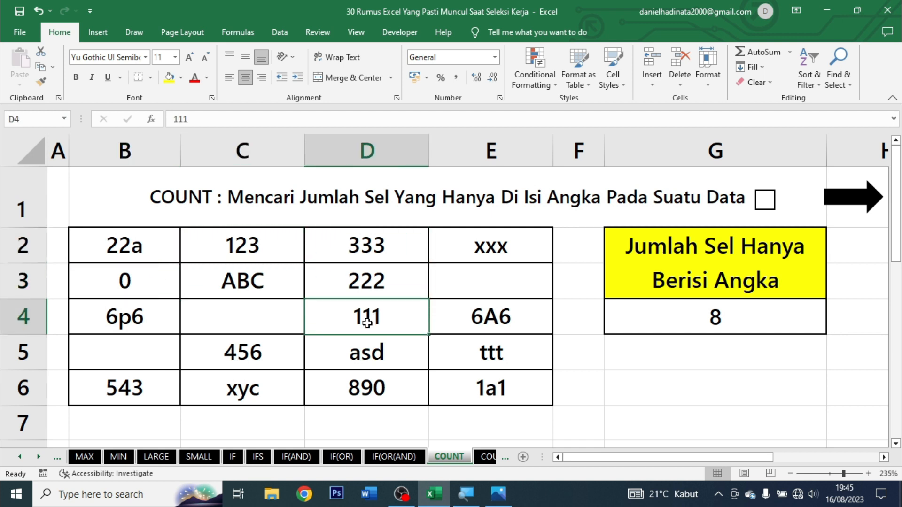
{"action": "left_click", "coordinate": [261, 352]}
{"action": "left_click", "coordinate": [147, 382]}
{"action": "left_click", "coordinate": [376, 379]}
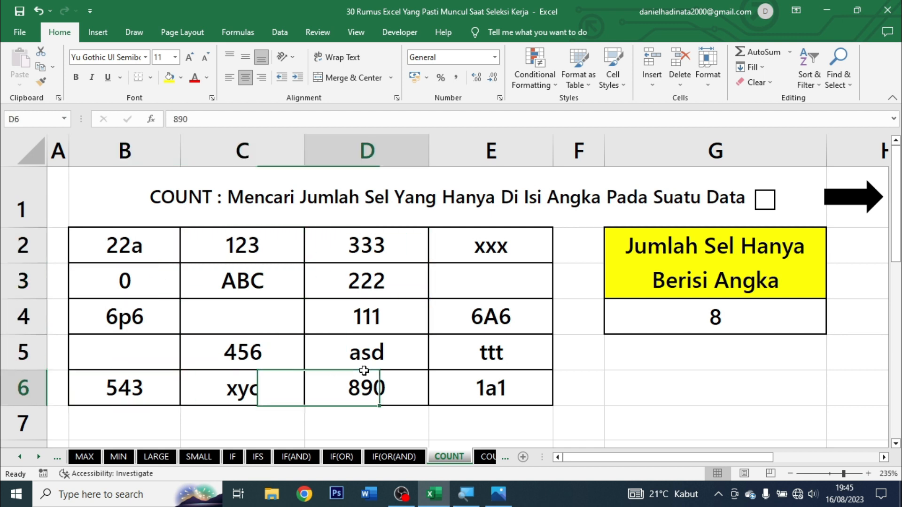
- Mark the COUNT exercise as done and go to the COUNTA sheet
{"action": "left_click", "coordinate": [715, 319]}
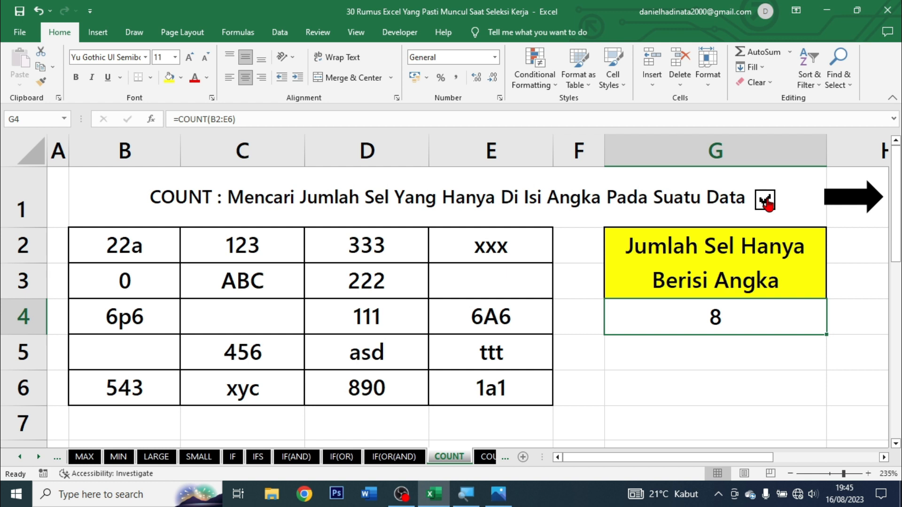
{"action": "left_click", "coordinate": [855, 207]}
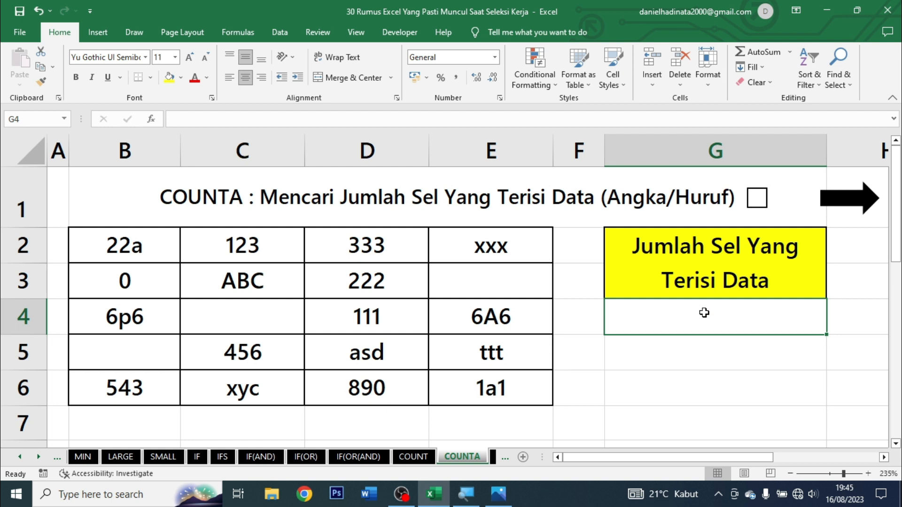
- Enter a COUNTA formula in G4 that counts the filled cells in B2:E6
{"action": "type", "text": "=cou"}
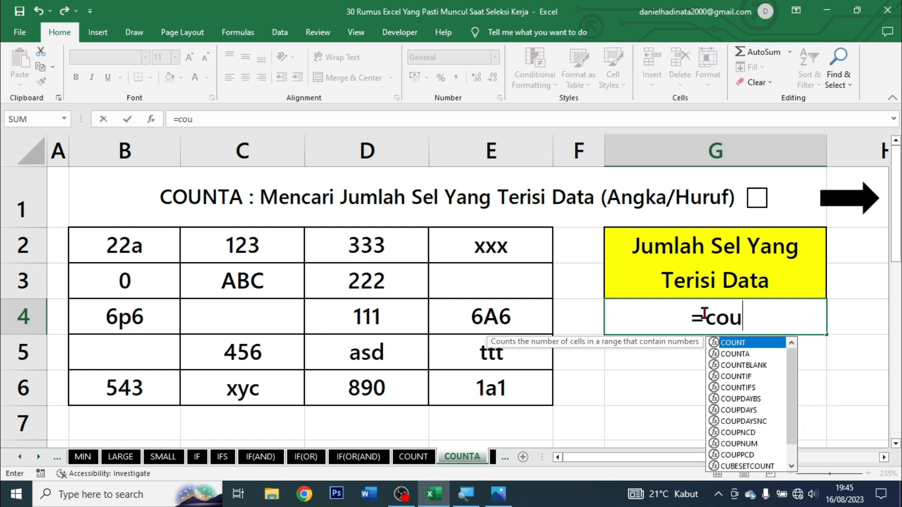
{"action": "type", "text": "nat"}
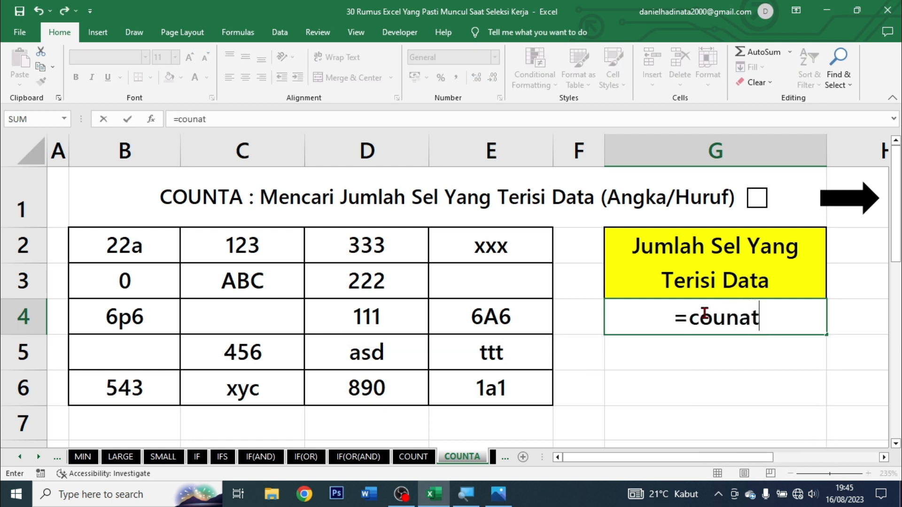
{"action": "key", "text": "BackSpace"}
{"action": "key", "text": "BackSpace"}
{"action": "type", "text": "ta"}
{"action": "key", "text": "Tab"}
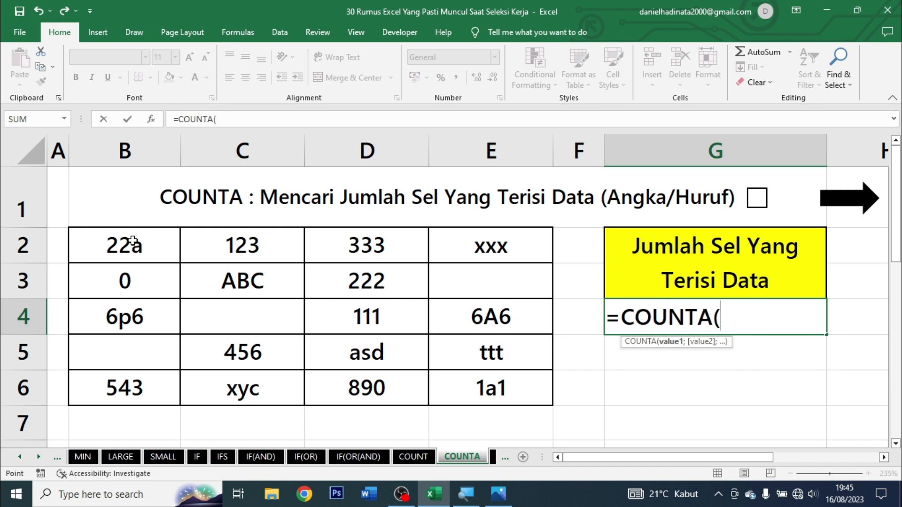
{"action": "left_click_drag", "start_coordinate": [150, 245], "coordinate": [466, 379]}
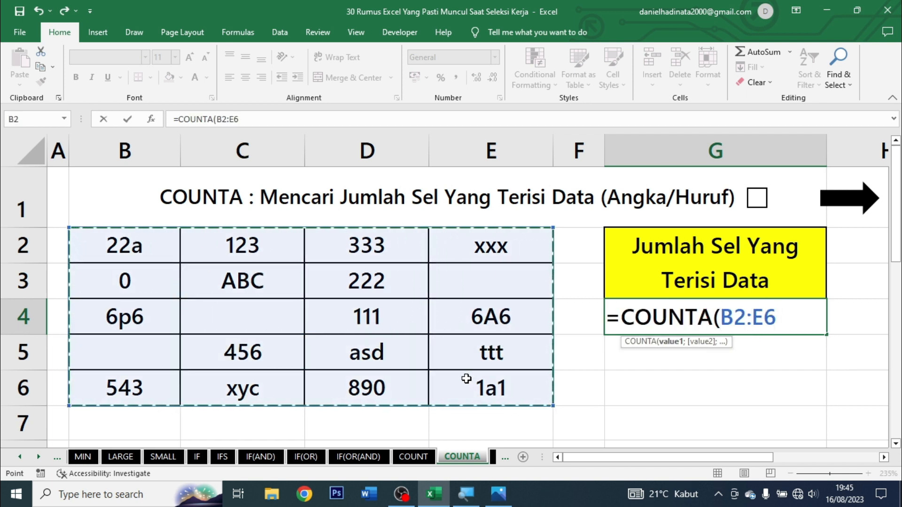
{"action": "type", "text": ")"}
{"action": "key", "text": "ctrl+Return"}
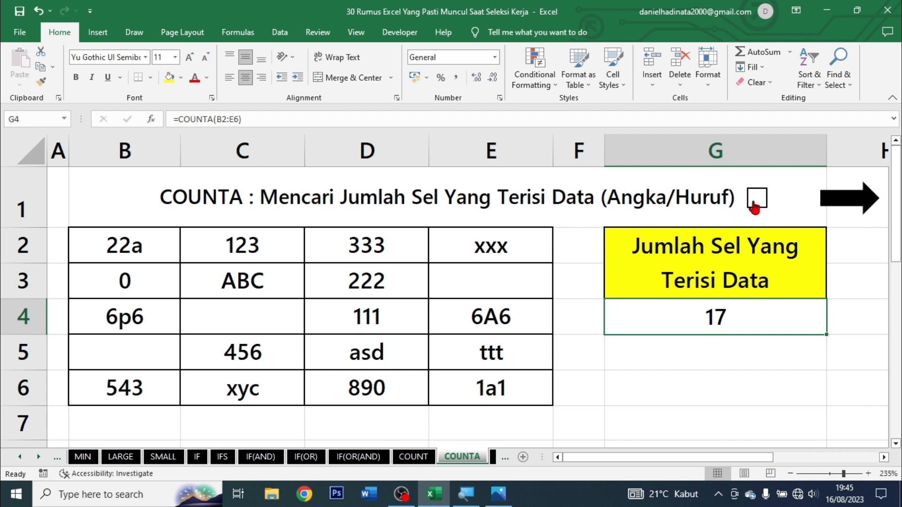
- Mark the COUNTA exercise as done and go to the B2:E6 data on the COUNTBLANK sheet
{"action": "left_click", "coordinate": [758, 200]}
{"action": "left_click", "coordinate": [872, 200]}
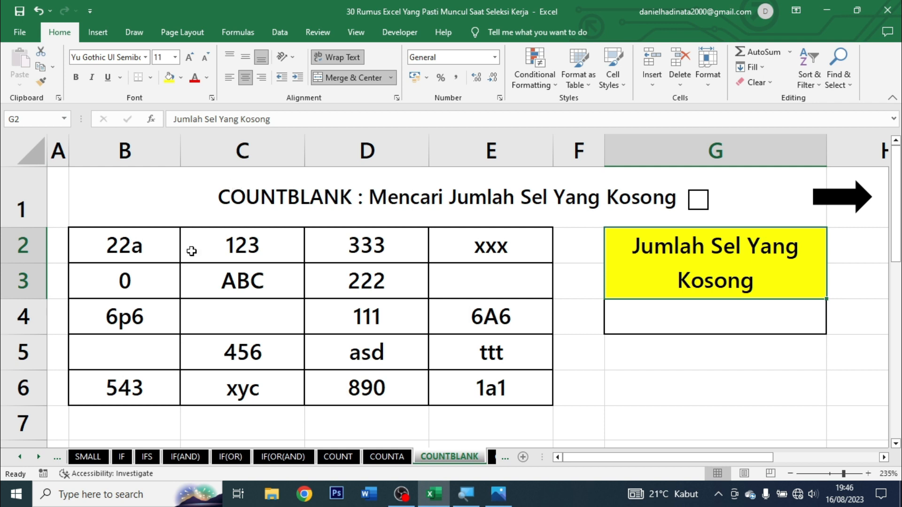
{"action": "left_click_drag", "start_coordinate": [124, 257], "coordinate": [468, 390]}
{"action": "left_click", "coordinate": [507, 293]}
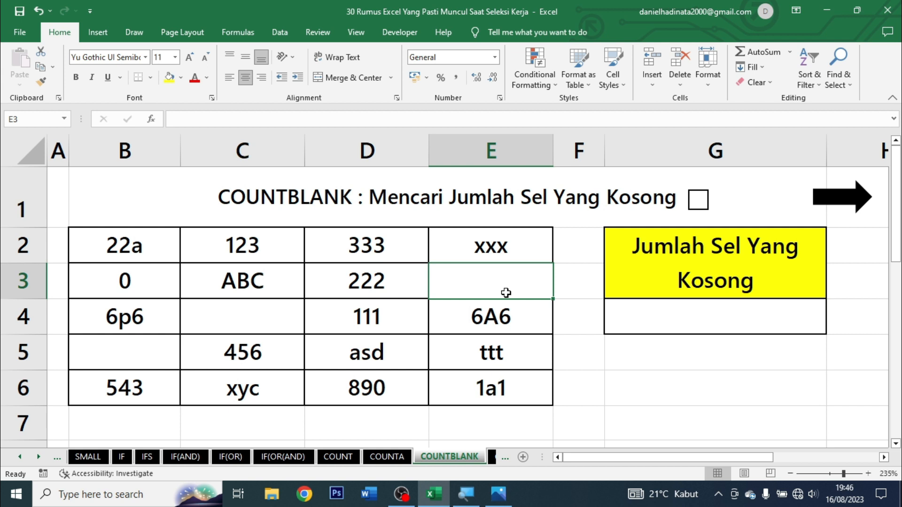
- Enter a COUNTBLANK formula in G4 that counts the empty cells in B2:E6
{"action": "left_click", "coordinate": [672, 325]}
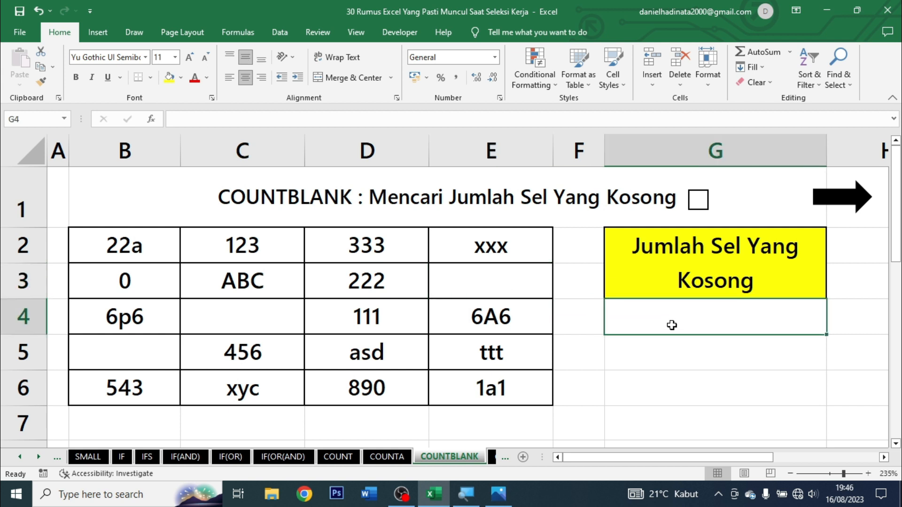
{"action": "type", "text": "=countb"}
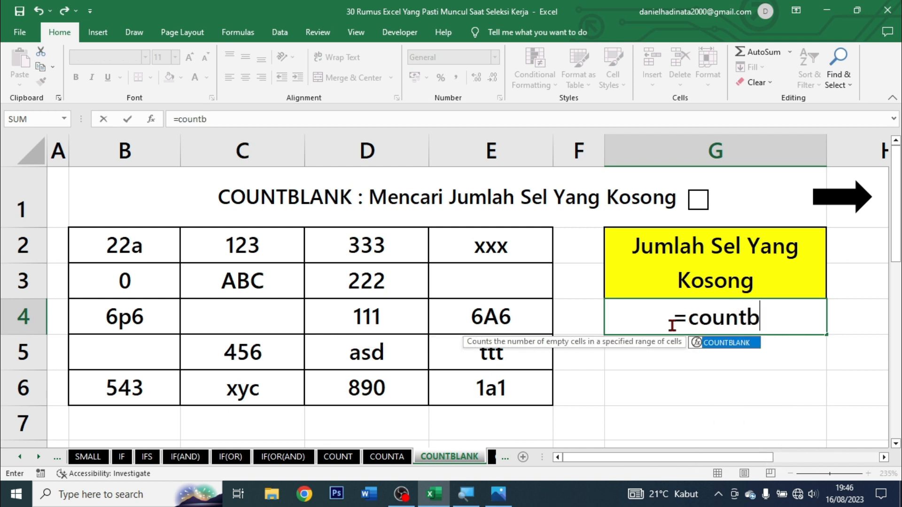
{"action": "type", "text": "lan"}
{"action": "key", "text": "Tab"}
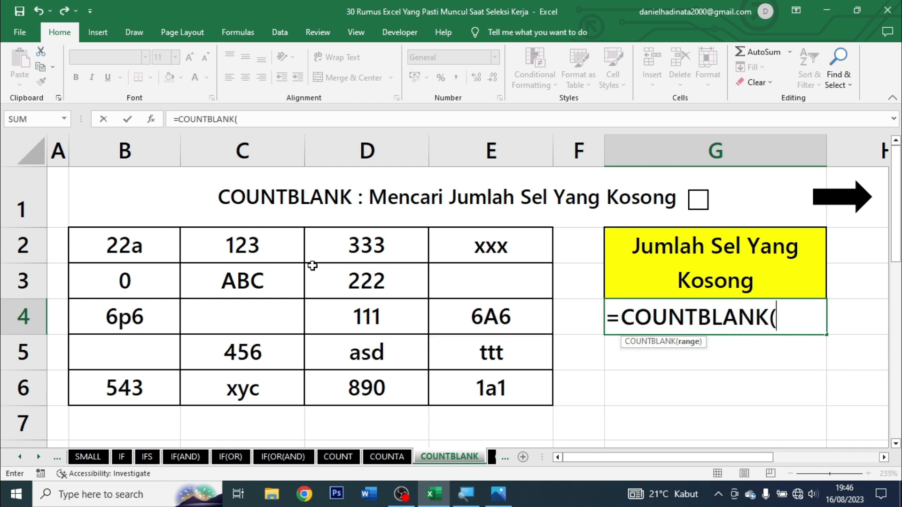
{"action": "left_click_drag", "start_coordinate": [167, 246], "coordinate": [480, 399]}
{"action": "type", "text": ")"}
{"action": "key", "text": "ctrl+Return"}
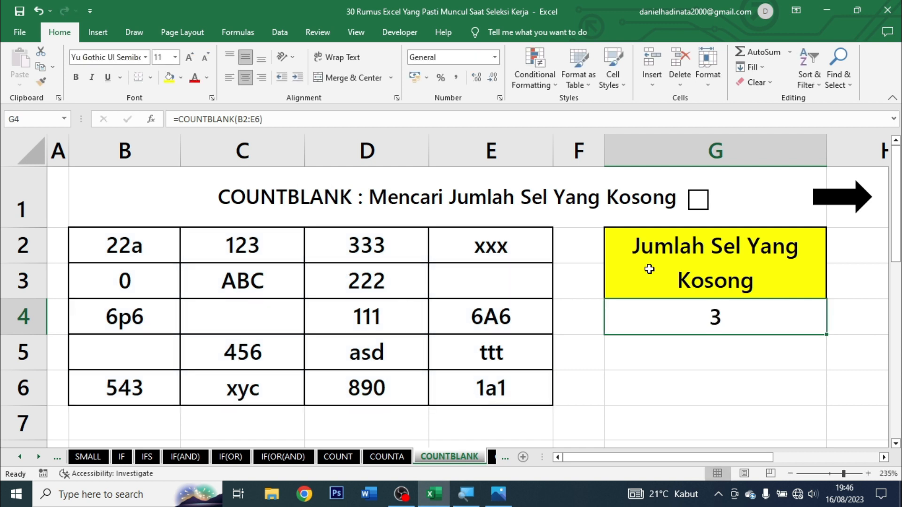
- Check the COUNTBLANK result by picking out the empty cells E3, C4 and B5 one at a time
{"action": "left_click", "coordinate": [537, 285]}
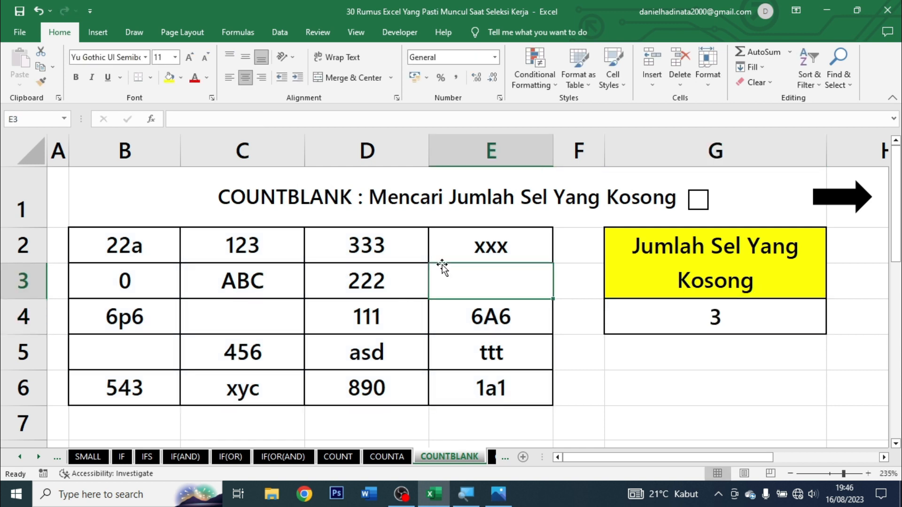
{"action": "left_click", "coordinate": [272, 324], "text": "ctrl"}
{"action": "left_click", "coordinate": [130, 372], "text": "ctrl"}
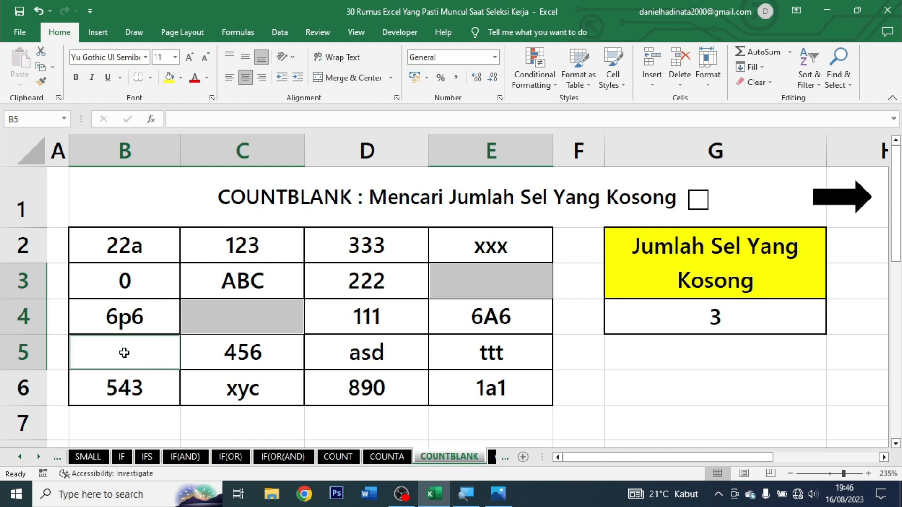
{"action": "left_click", "coordinate": [134, 361], "text": "ctrl"}
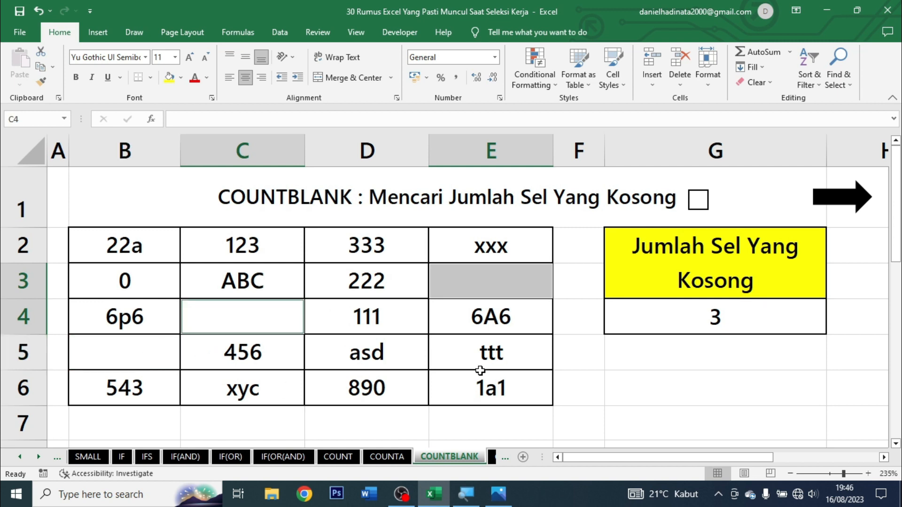
- Mark the COUNTBLANK exercise as done and go to the COUNTIF sheet
{"action": "left_click", "coordinate": [625, 329]}
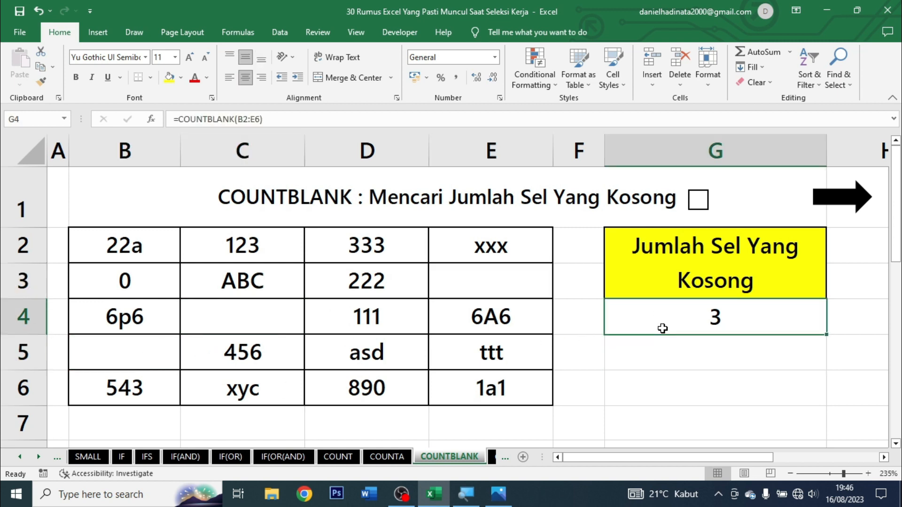
{"action": "left_click", "coordinate": [698, 200]}
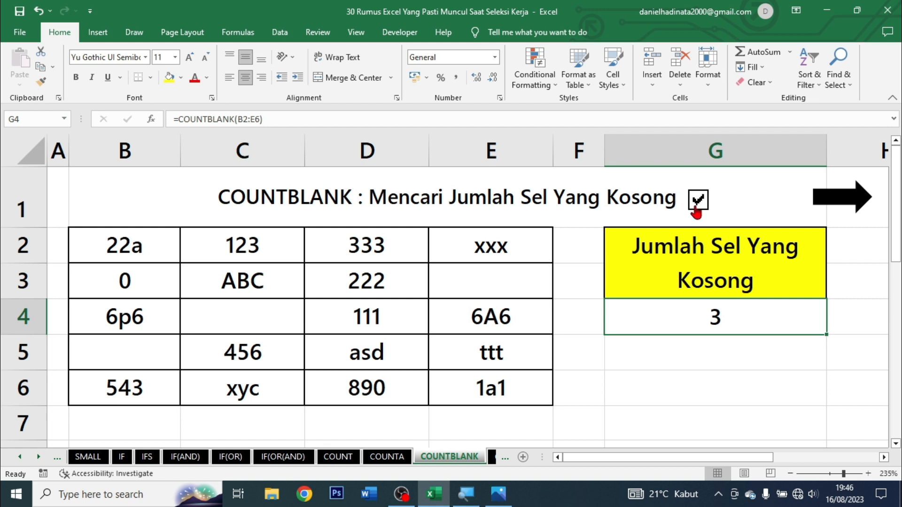
{"action": "left_click", "coordinate": [827, 200]}
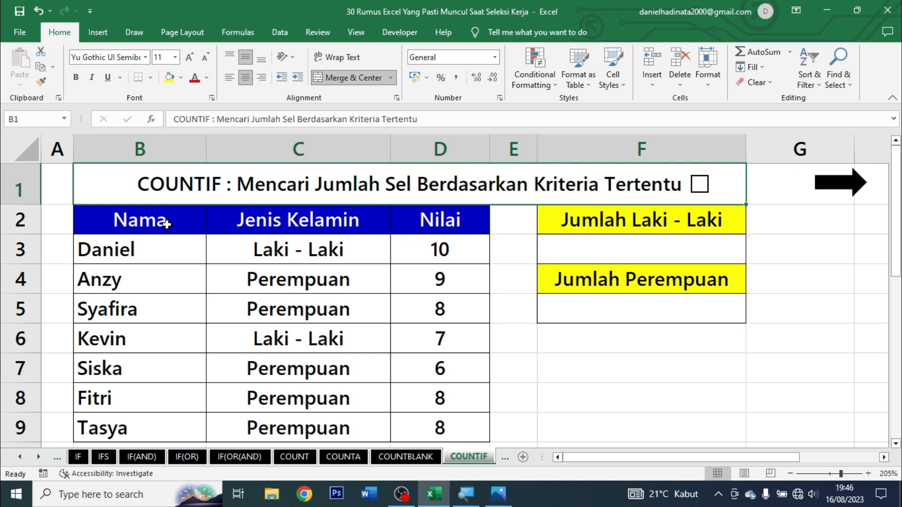
- Go over the Nama, Jenis Kelamin and Nilai columns of the COUNTIF table
{"action": "left_click_drag", "start_coordinate": [166, 224], "coordinate": [127, 425]}
{"action": "left_click_drag", "start_coordinate": [326, 215], "coordinate": [306, 428]}
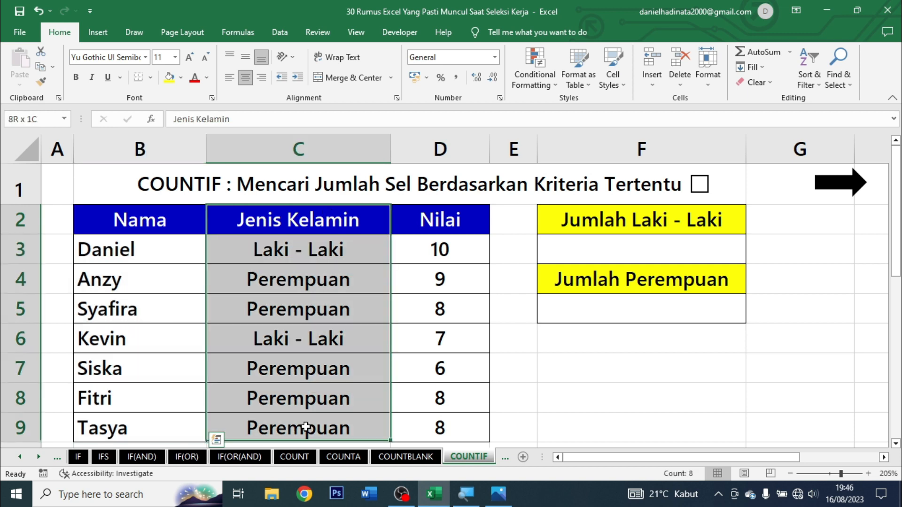
{"action": "left_click_drag", "start_coordinate": [441, 223], "coordinate": [431, 368]}
{"action": "scroll", "coordinate": [658, 360], "scroll_direction": "up", "scroll_amount": 1}
{"action": "left_click", "coordinate": [658, 360]}
- Set the font colour of the Jumlah Laki - Laki answer cell F3 to black
{"action": "left_click", "coordinate": [631, 244]}
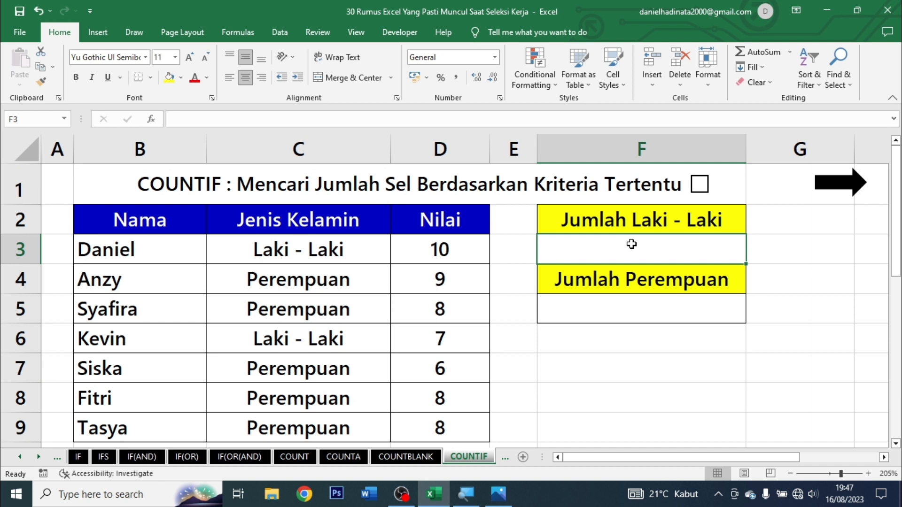
{"action": "type", "text": "="}
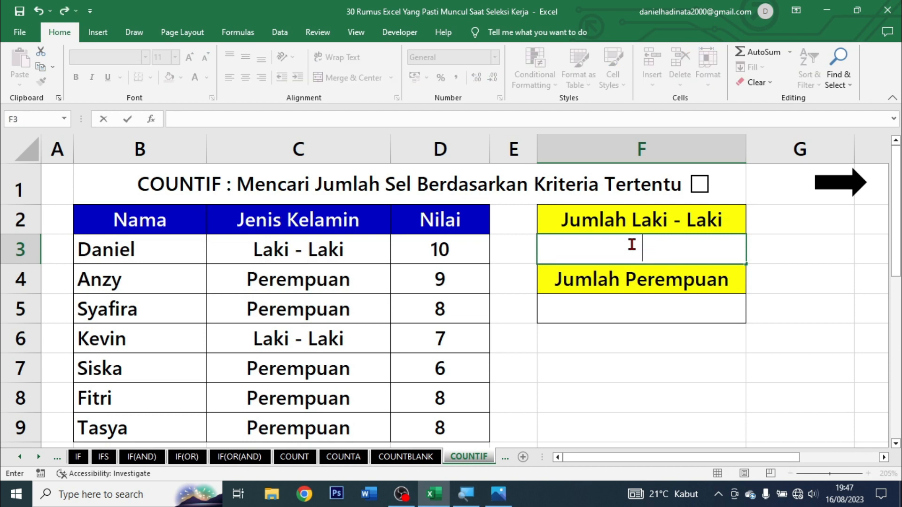
{"action": "key", "text": "Escape"}
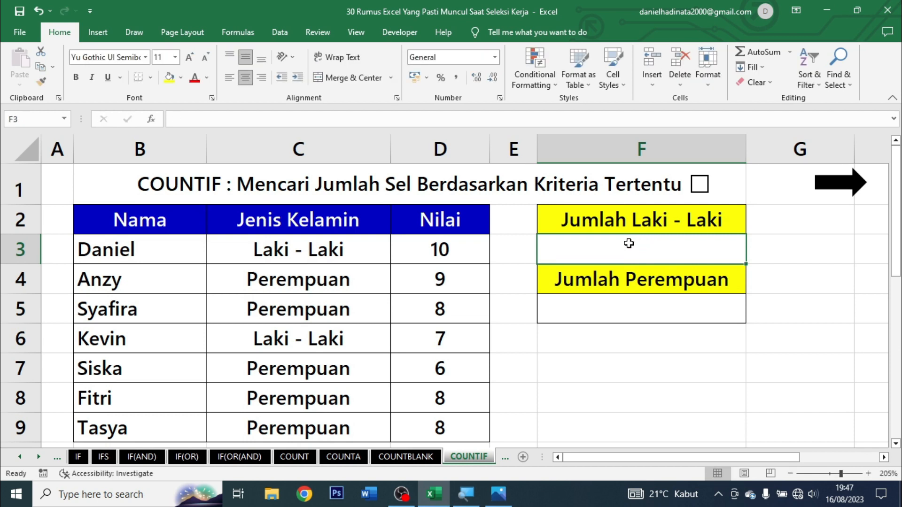
{"action": "left_click", "coordinate": [207, 78]}
{"action": "left_click", "coordinate": [440, 179]}
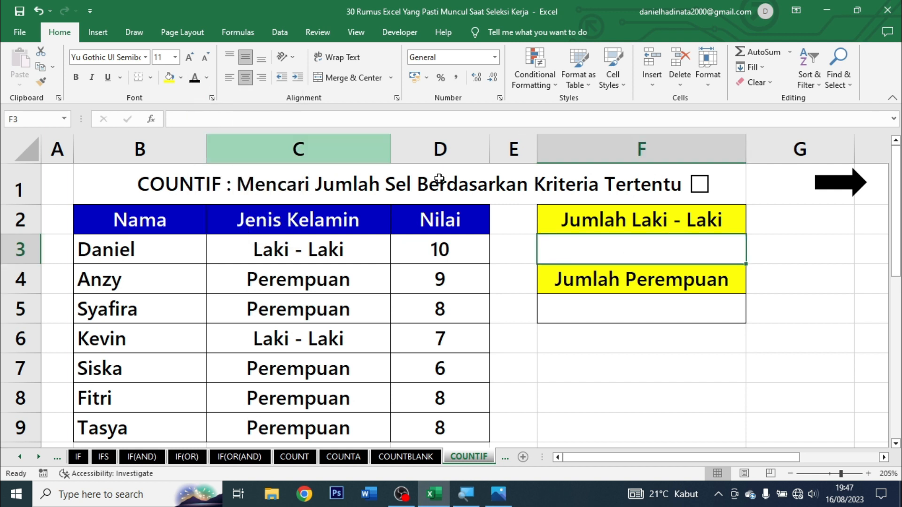
- Enter a COUNTIF formula in F3 that counts the cells in C3:C9 matching "Laki - Laki"
{"action": "type", "text": "="}
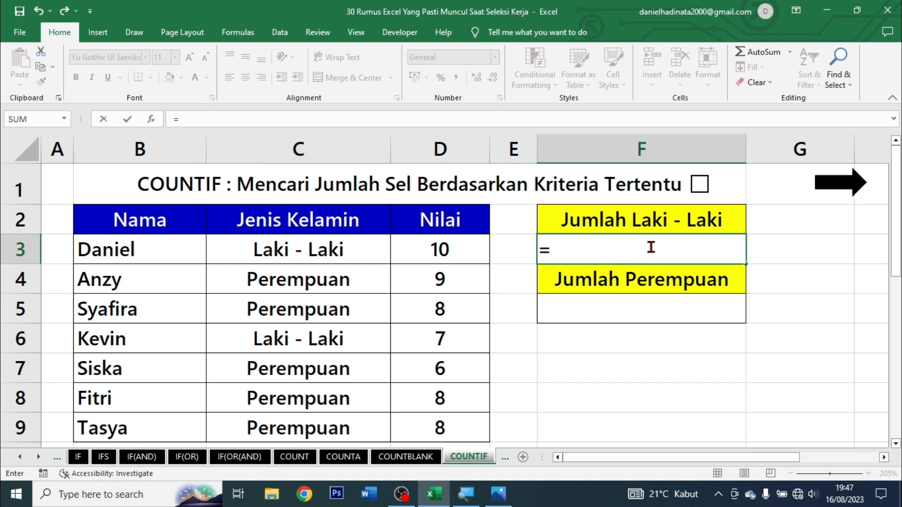
{"action": "type", "text": "countif"}
{"action": "key", "text": "Tab"}
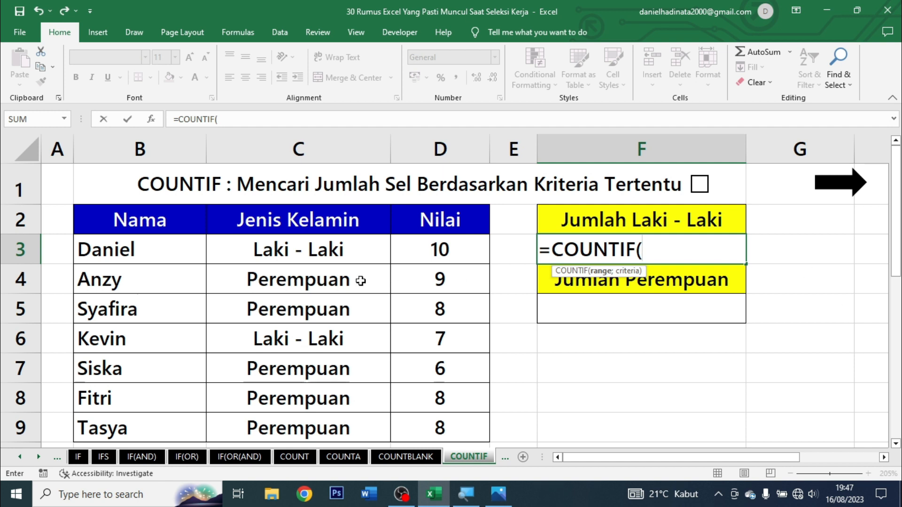
{"action": "left_click_drag", "start_coordinate": [341, 249], "coordinate": [316, 418]}
{"action": "type", "text": ";"}
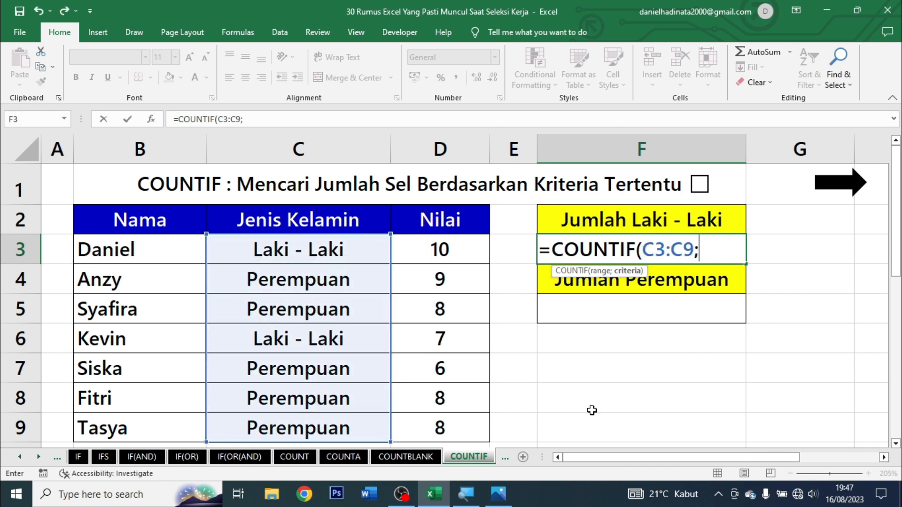
{"action": "type", "text": "\"Laki "}
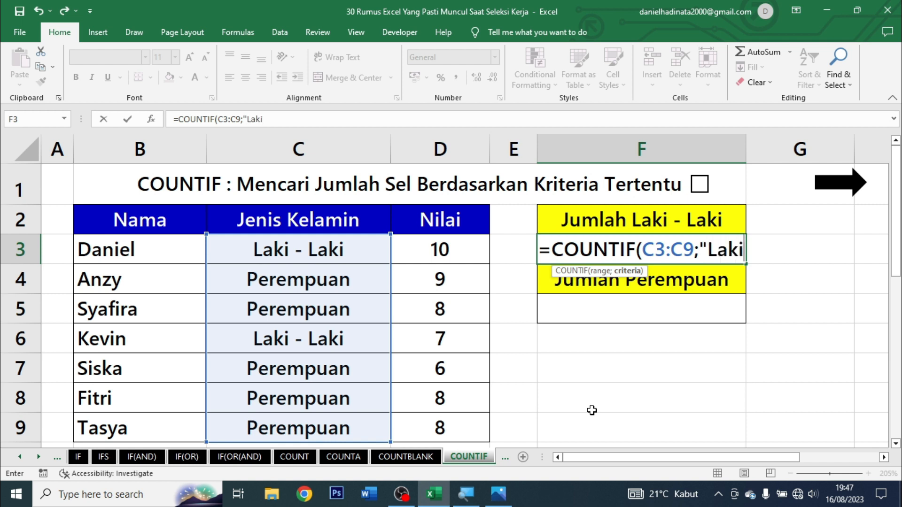
{"action": "type", "text": "- L"}
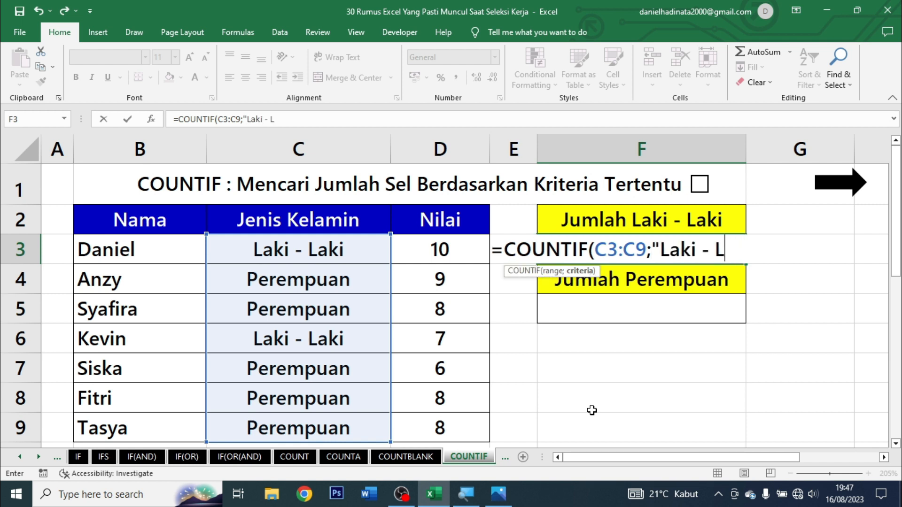
{"action": "type", "text": "aki\")"}
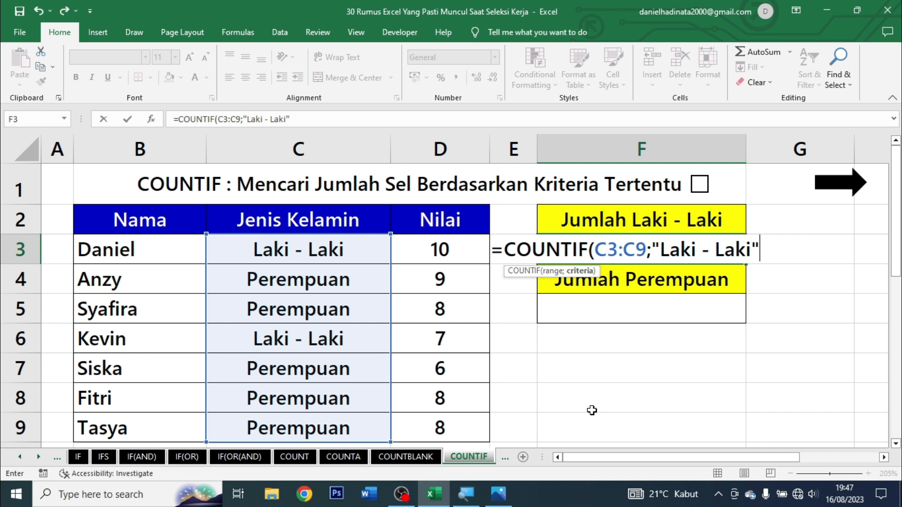
{"action": "key", "text": "Return"}
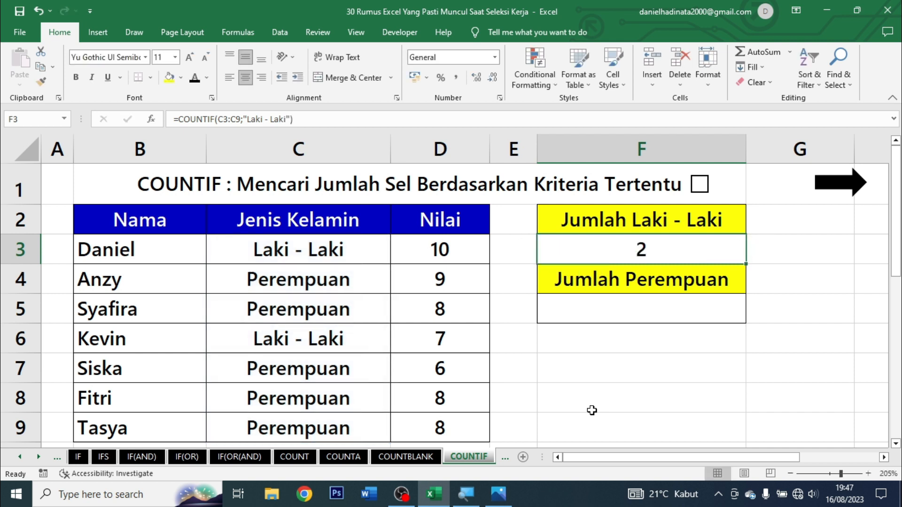
- Check the Laki - Laki entries in the Jenis Kelamin column against F3 and point out the Jumlah Perempuan answer cell F5
{"action": "left_click", "coordinate": [373, 250]}
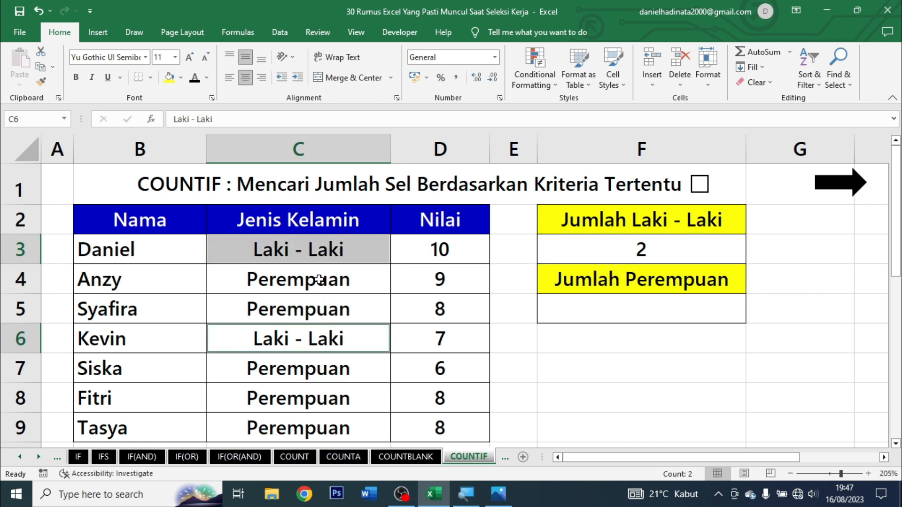
{"action": "left_click_drag", "start_coordinate": [330, 244], "coordinate": [313, 427]}
{"action": "left_click", "coordinate": [602, 317]}
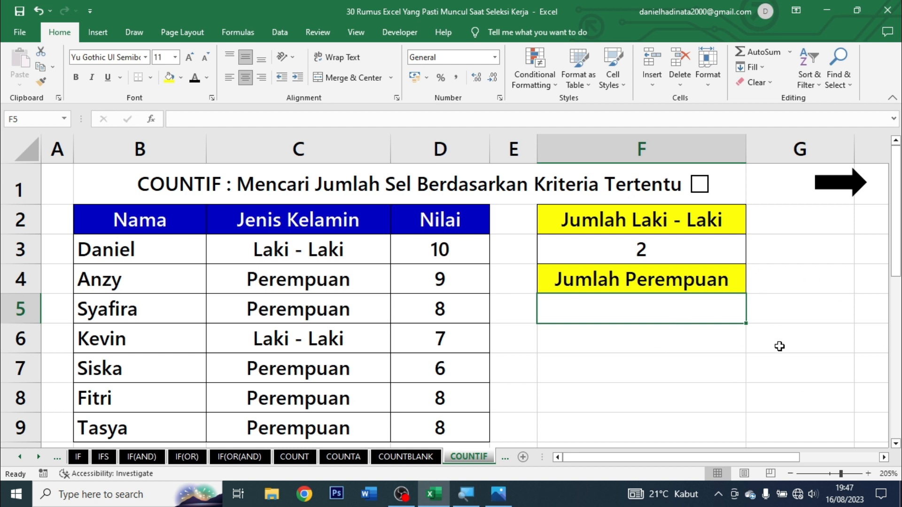
{"action": "left_click", "coordinate": [626, 238]}
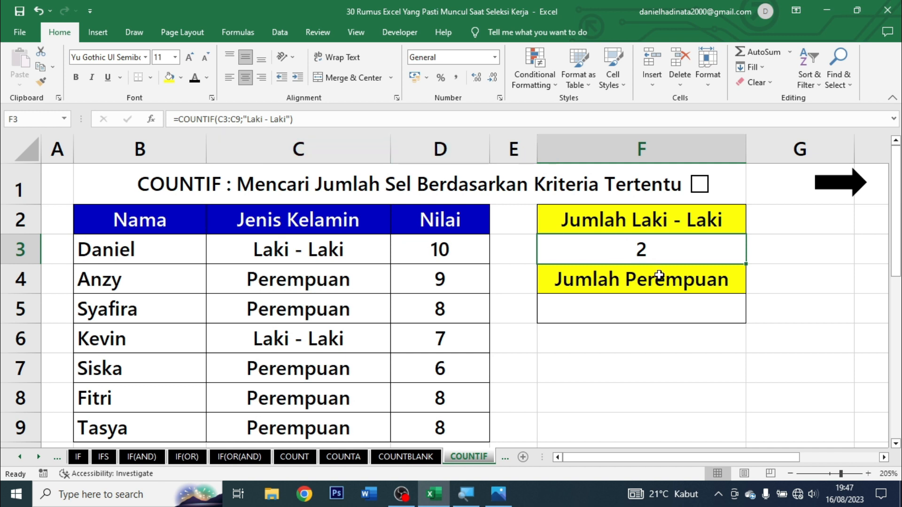
{"action": "left_click", "coordinate": [667, 314]}
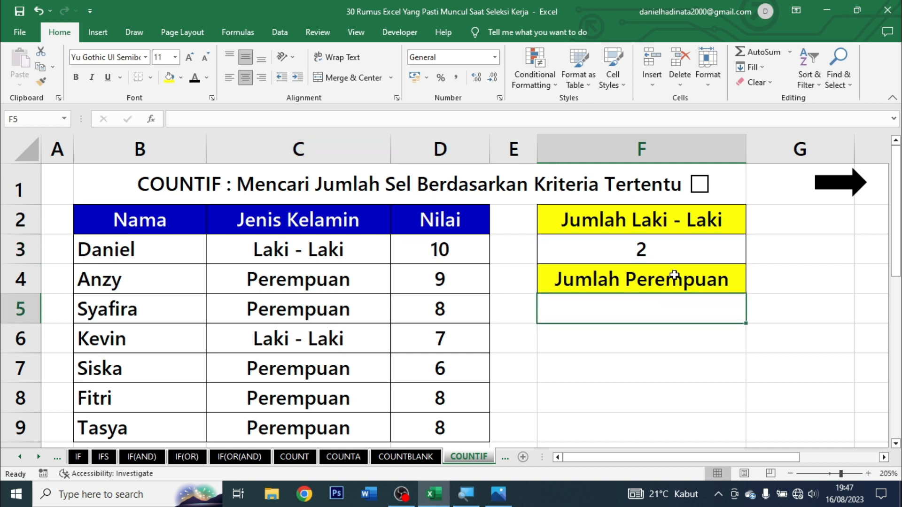
- Mark the COUNTIF exercise as done and go to answer cell F4 on the COUNTIFS sheet
{"action": "left_click", "coordinate": [699, 184]}
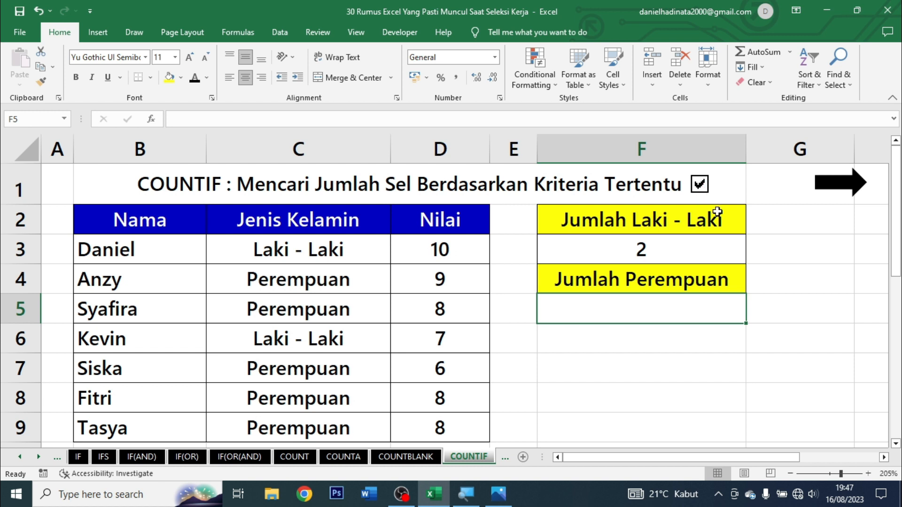
{"action": "left_click", "coordinate": [862, 183]}
{"action": "left_click", "coordinate": [679, 282]}
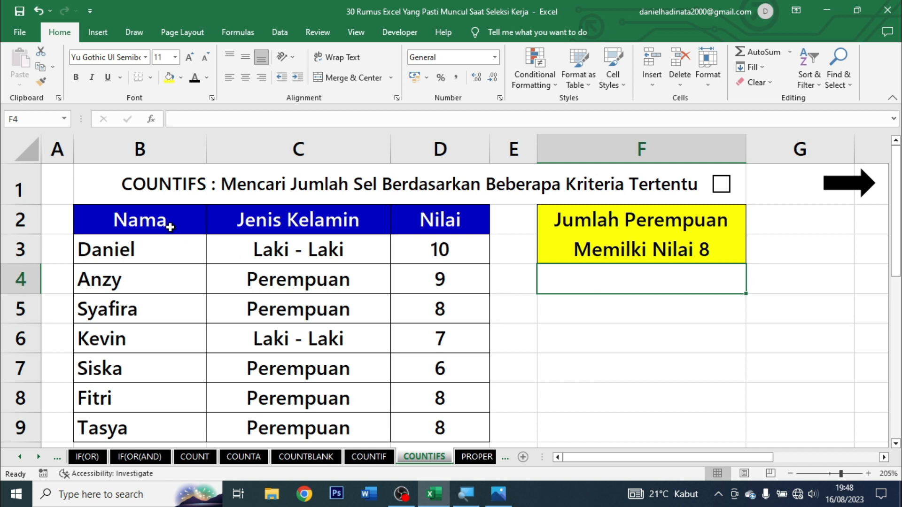
- Go over the Nama, Jenis Kelamin and Nilai columns of the COUNTIFS table and the answer cell
{"action": "left_click_drag", "start_coordinate": [136, 221], "coordinate": [143, 427]}
{"action": "left_click_drag", "start_coordinate": [267, 253], "coordinate": [279, 409]}
{"action": "left_click_drag", "start_coordinate": [459, 218], "coordinate": [461, 424]}
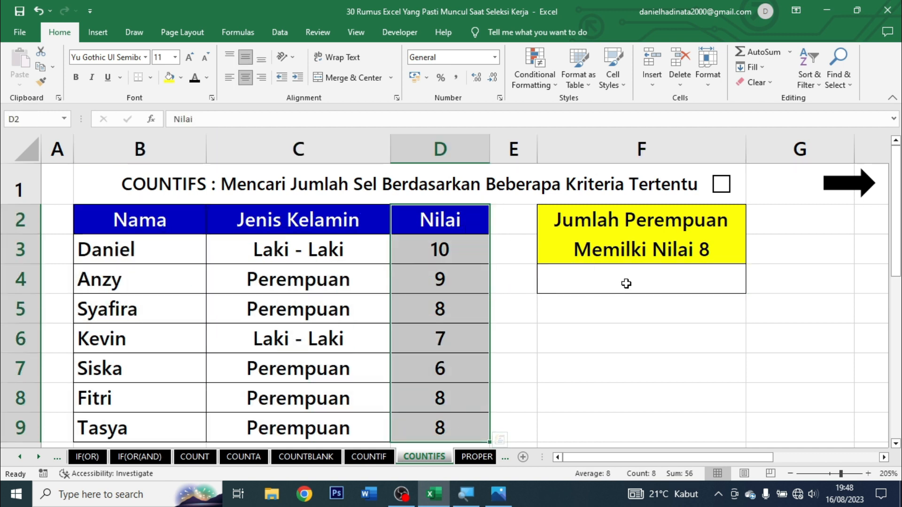
{"action": "left_click", "coordinate": [654, 270]}
- Colour the word "Perempuan" red in the heading of merged cell F2
{"action": "left_click", "coordinate": [632, 219]}
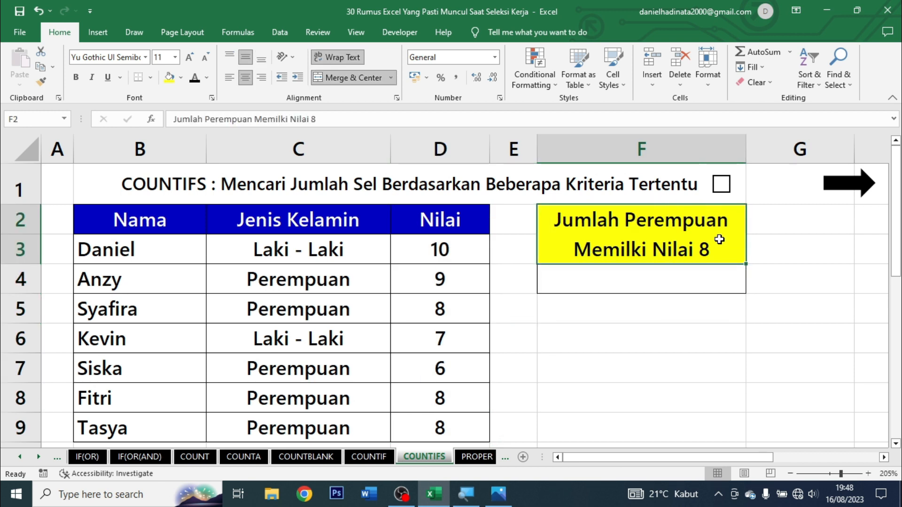
{"action": "double_click", "coordinate": [622, 221]}
{"action": "left_click_drag", "start_coordinate": [623, 222], "coordinate": [747, 224]}
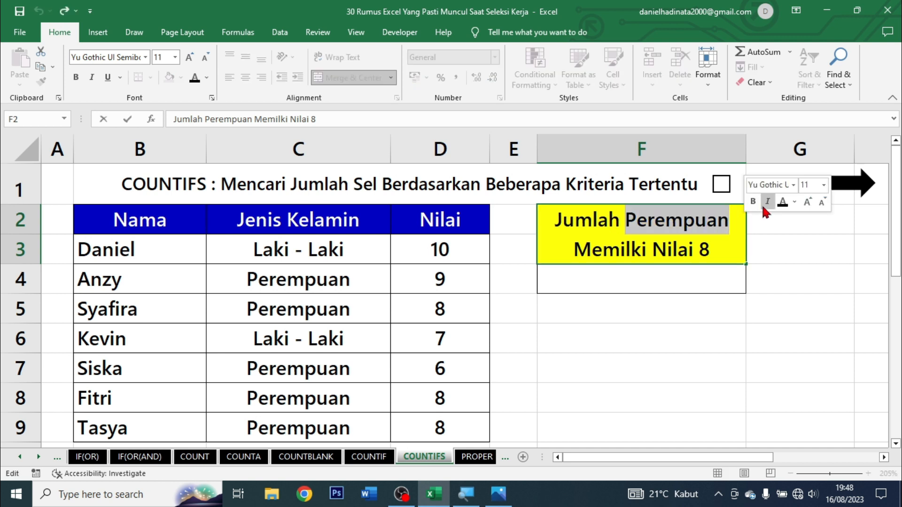
{"action": "left_click", "coordinate": [794, 202]}
{"action": "left_click", "coordinate": [798, 322]}
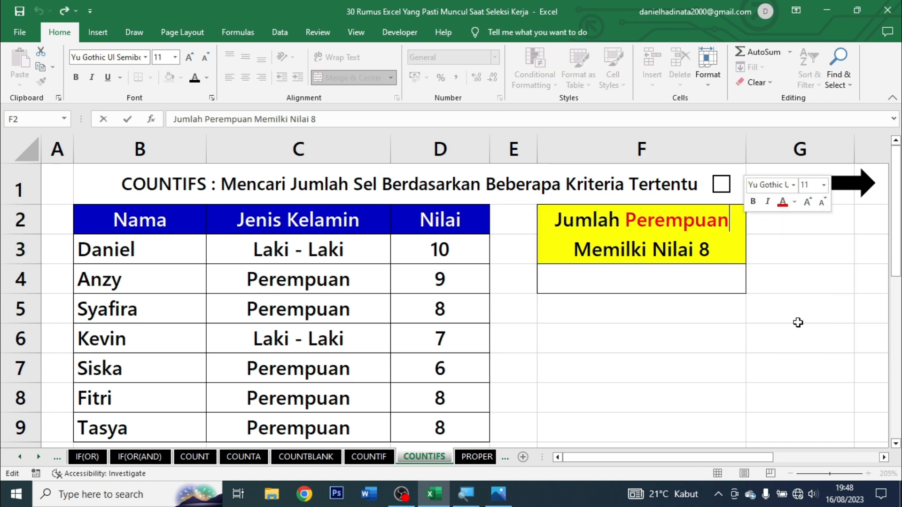
- Colour the number 8 red in the F2 heading and return to answer cell F4
{"action": "left_click", "coordinate": [718, 252]}
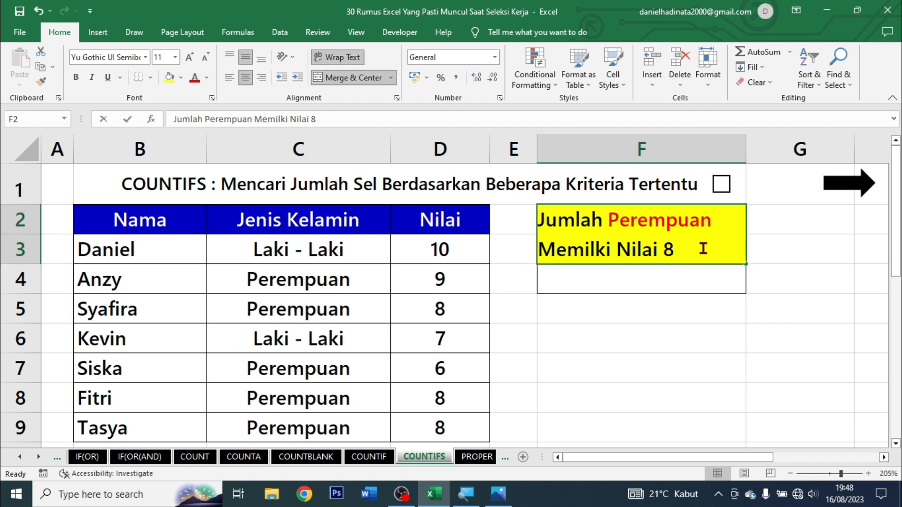
{"action": "double_click", "coordinate": [681, 247]}
{"action": "left_click_drag", "start_coordinate": [676, 248], "coordinate": [663, 249]}
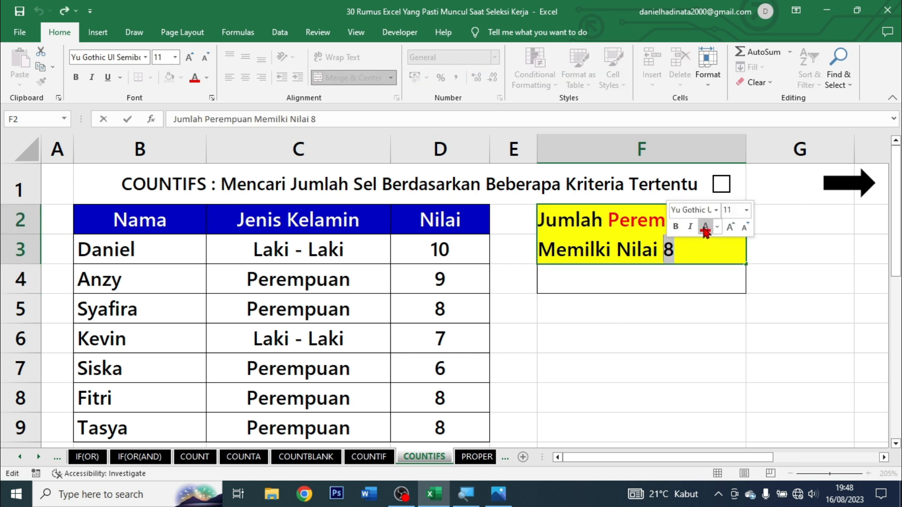
{"action": "left_click", "coordinate": [706, 229]}
{"action": "left_click", "coordinate": [701, 277]}
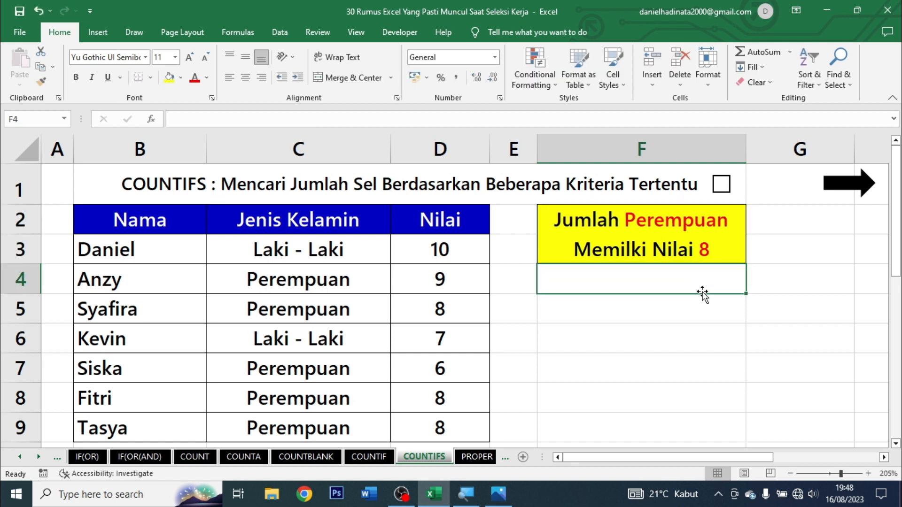
- Begin a COUNTIFS formula in F4 with C3:C9 as the first criteria range and "Perempuan" as its criterion
{"action": "type", "text": "=co"}
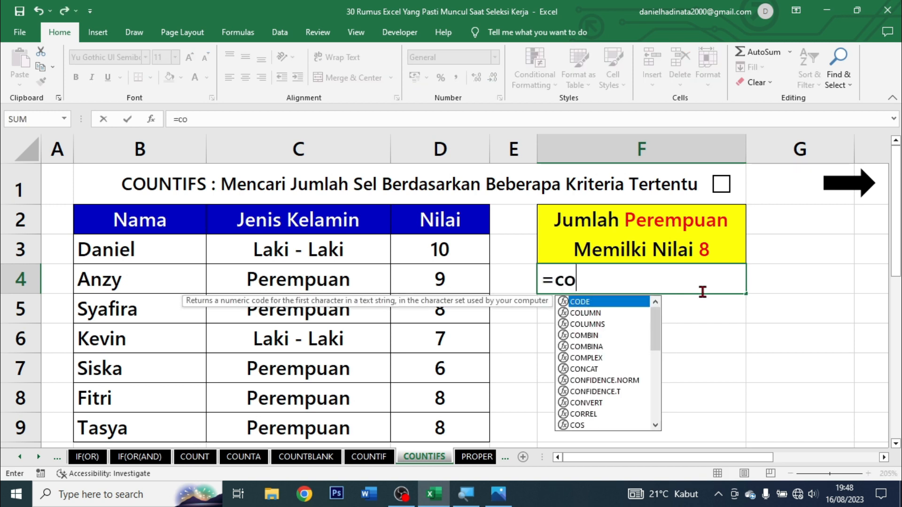
{"action": "type", "text": "untifs"}
{"action": "key", "text": "Tab"}
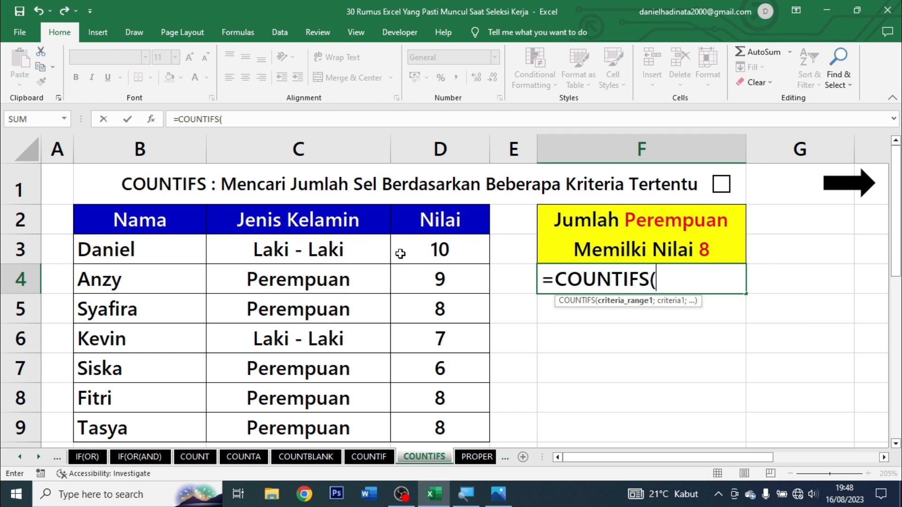
{"action": "left_click_drag", "start_coordinate": [346, 253], "coordinate": [330, 412]}
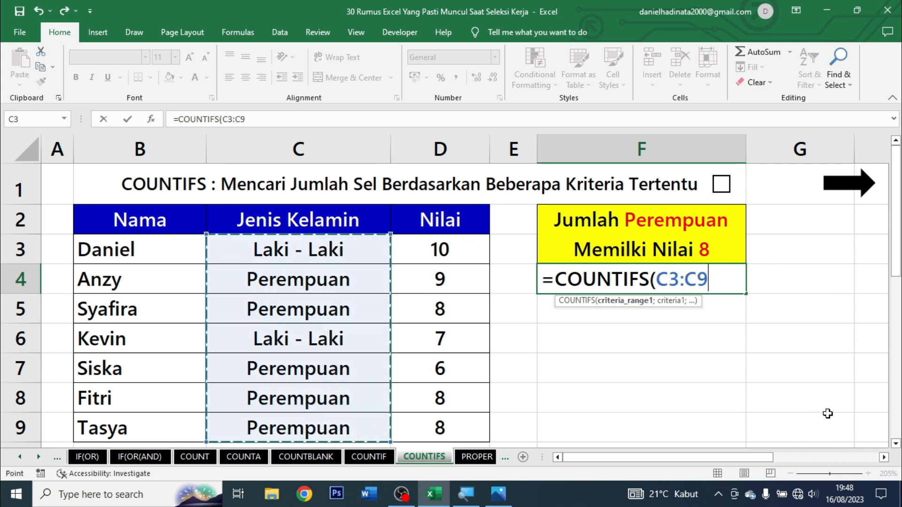
{"action": "type", "text": ";\""}
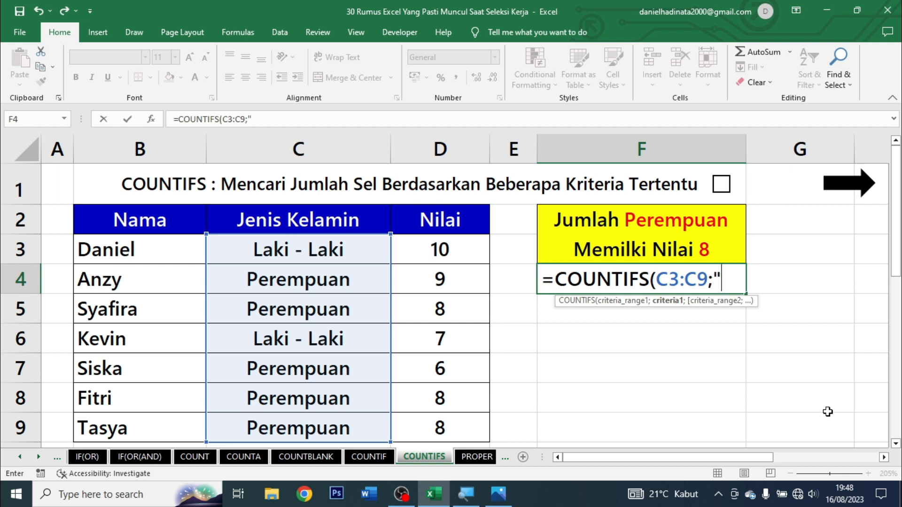
{"action": "type", "text": "Peremp"}
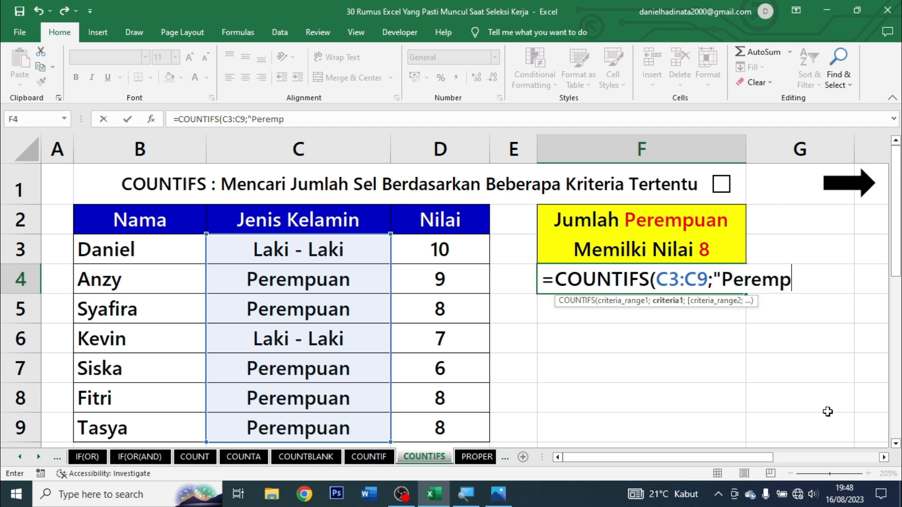
{"action": "type", "text": "uan\";"}
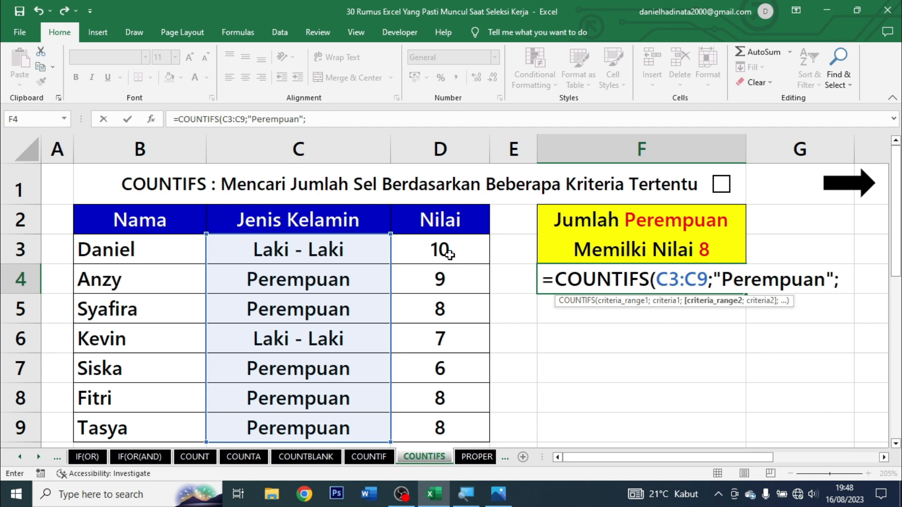
- Complete the COUNTIFS formula with range D3:D9 and criterion "8", and centre the answer in F4
{"action": "left_click_drag", "start_coordinate": [450, 256], "coordinate": [430, 433]}
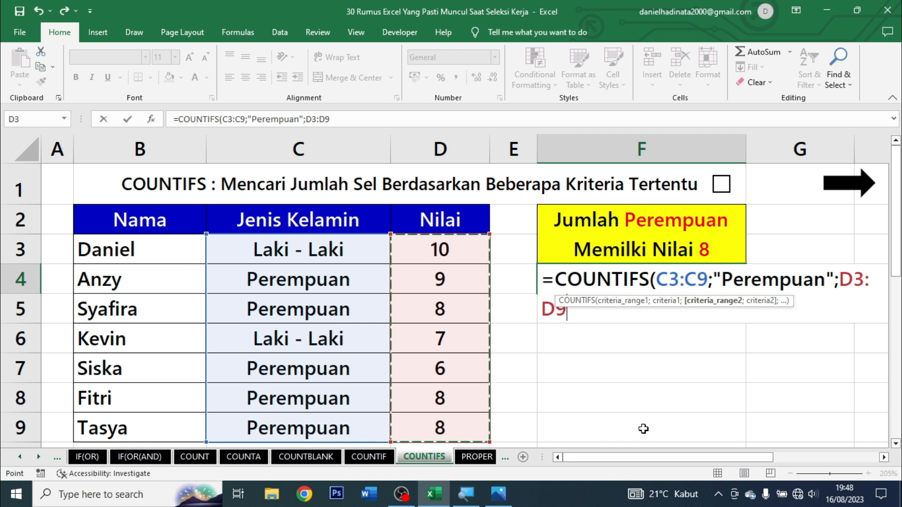
{"action": "type", "text": ";"}
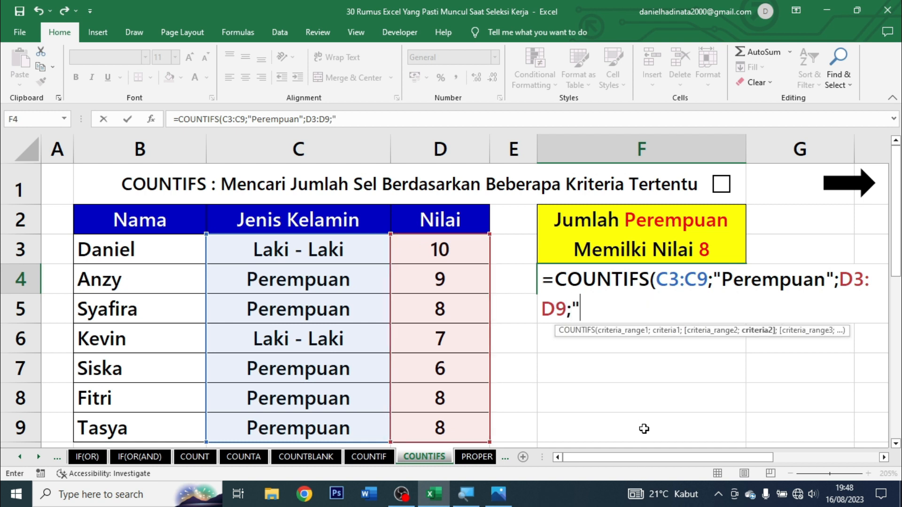
{"action": "type", "text": "\"8\")"}
{"action": "key", "text": "ctrl+Return"}
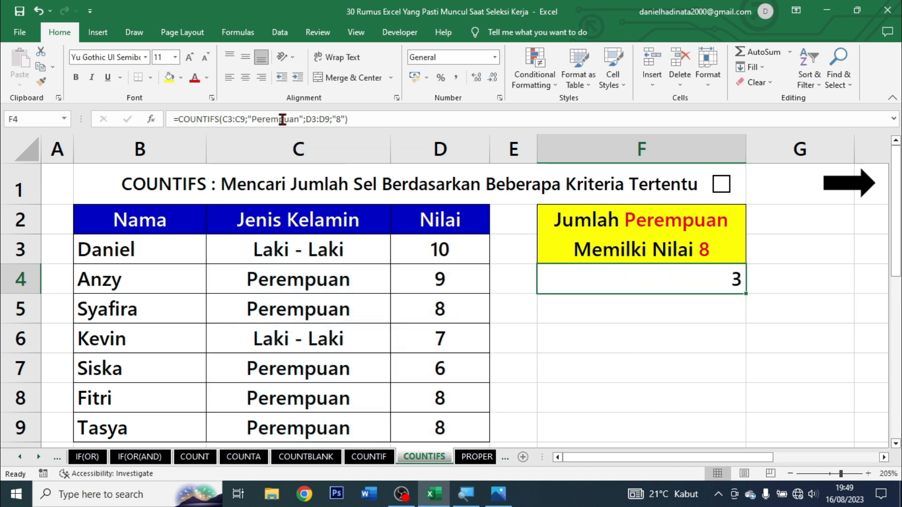
{"action": "left_click", "coordinate": [246, 77]}
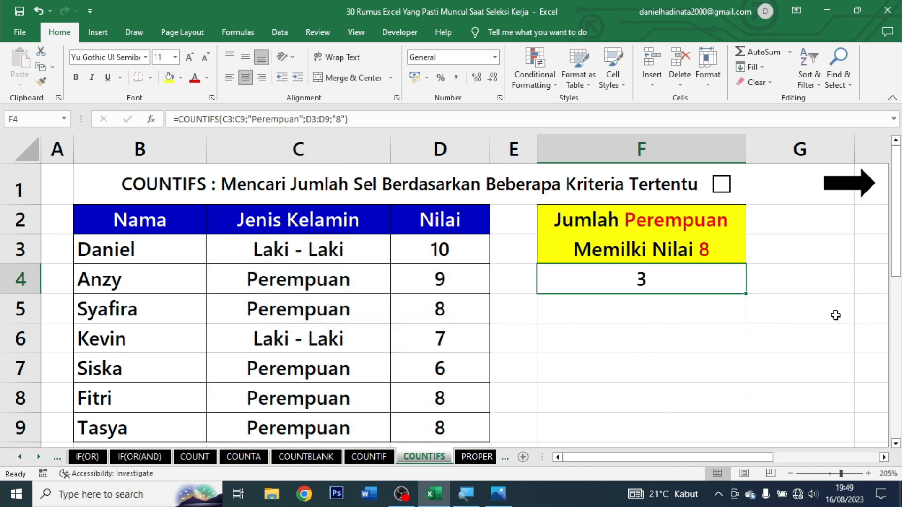
- Check the Perempuan rows with Nilai 8 in the table against the COUNTIFS answer in F4
{"action": "left_click", "coordinate": [286, 309]}
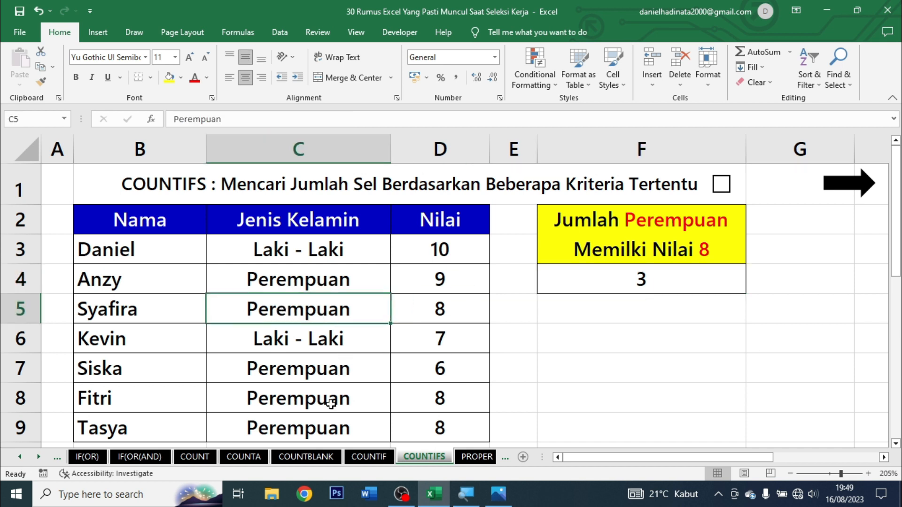
{"action": "left_click", "coordinate": [328, 401]}
{"action": "left_click", "coordinate": [345, 433]}
{"action": "left_click_drag", "start_coordinate": [294, 310], "coordinate": [439, 426]}
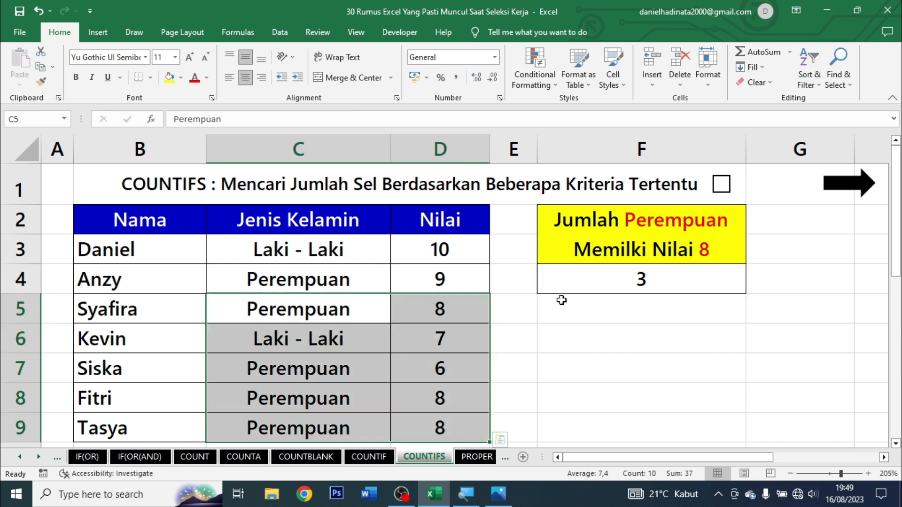
{"action": "left_click", "coordinate": [598, 281]}
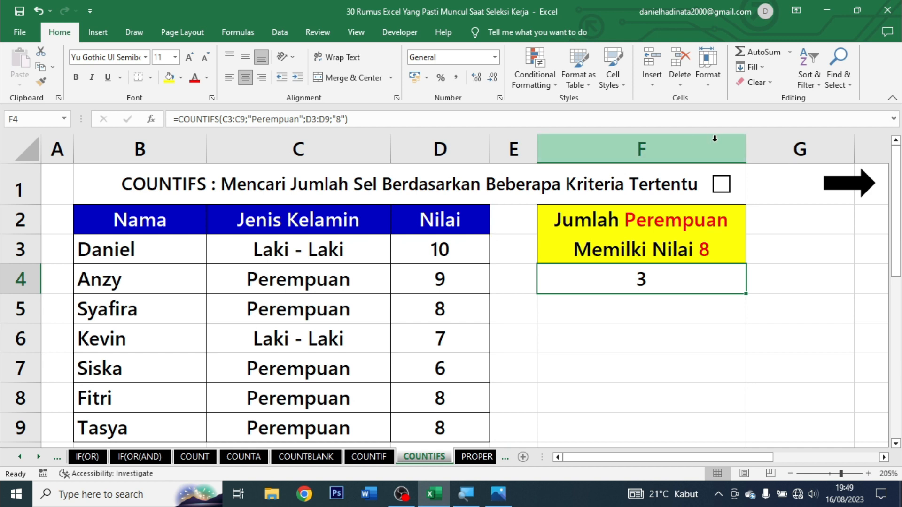
- Mark the COUNTIFS exercise as done and go to answer cell B3 on the PROPER sheet
{"action": "left_click", "coordinate": [723, 184]}
{"action": "left_click", "coordinate": [837, 184]}
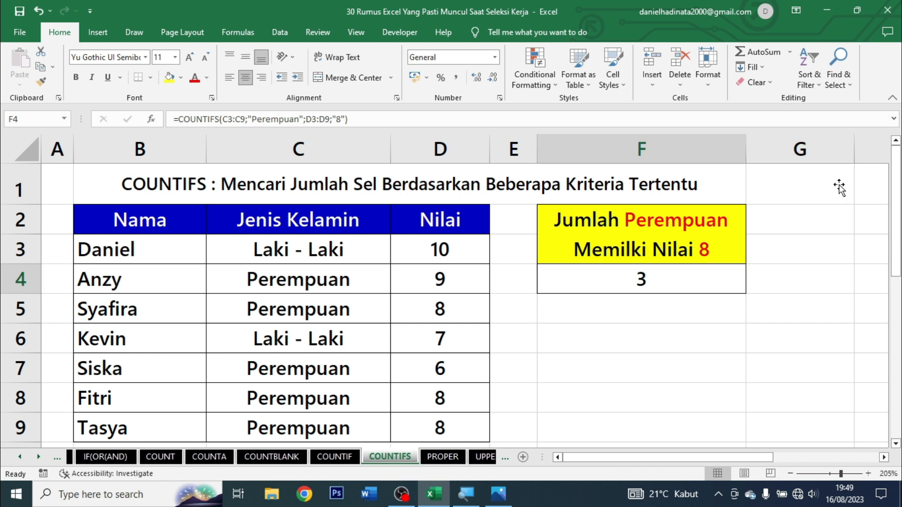
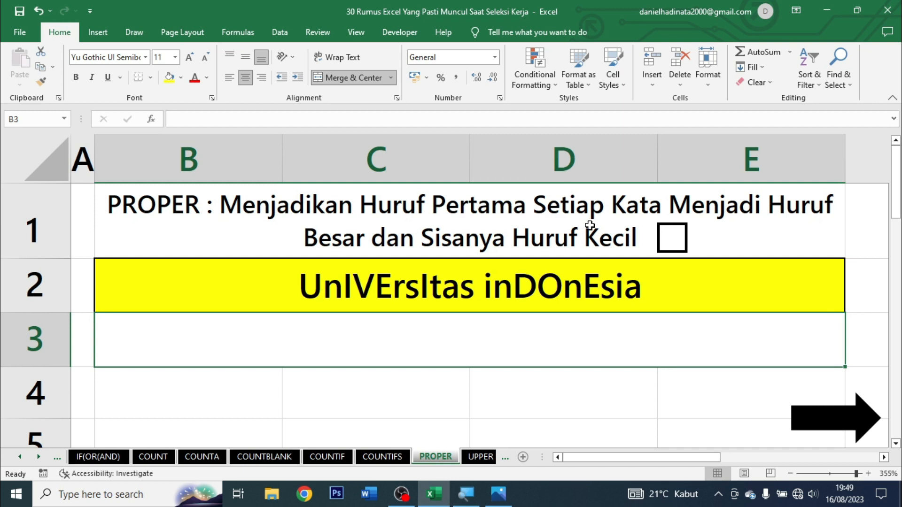
{"action": "double_click", "coordinate": [294, 287]}
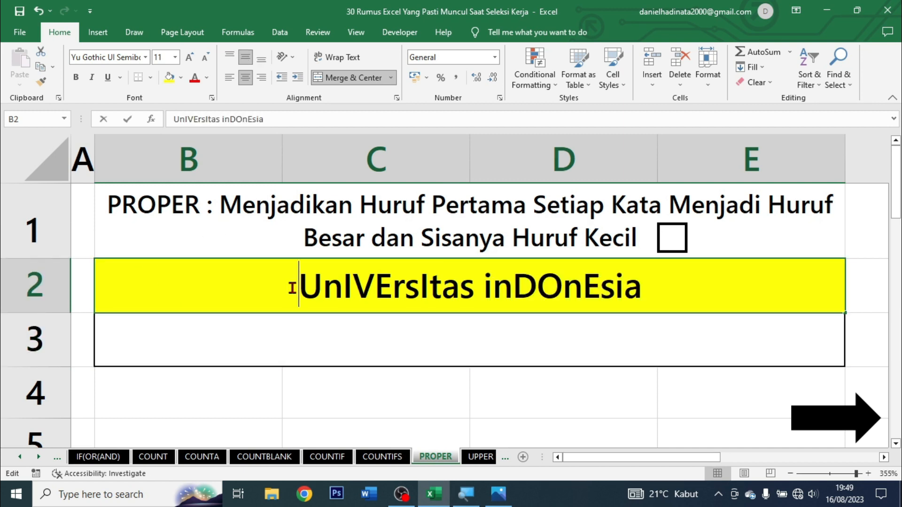
{"action": "left_click", "coordinate": [612, 352]}
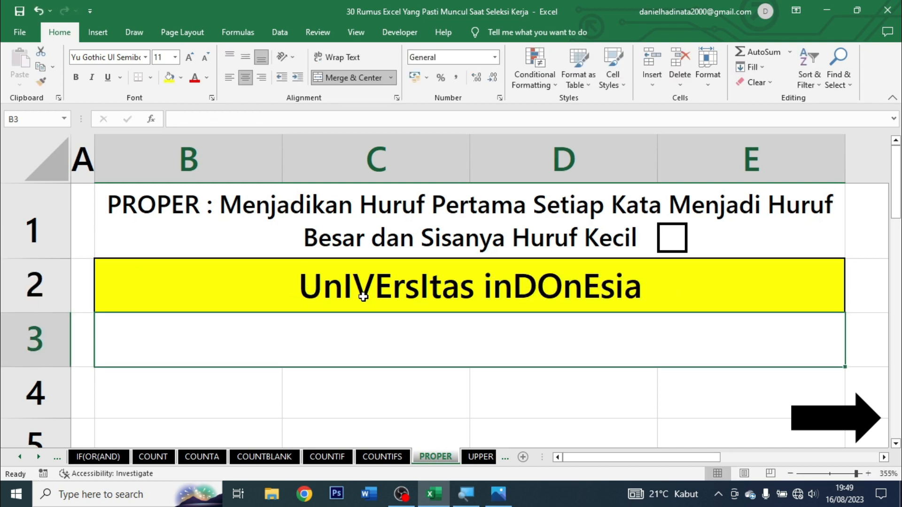
- Examine the mixed upper- and lower-case letters of the text in B2 without changing it
{"action": "double_click", "coordinate": [363, 297]}
{"action": "key", "text": "Escape"}
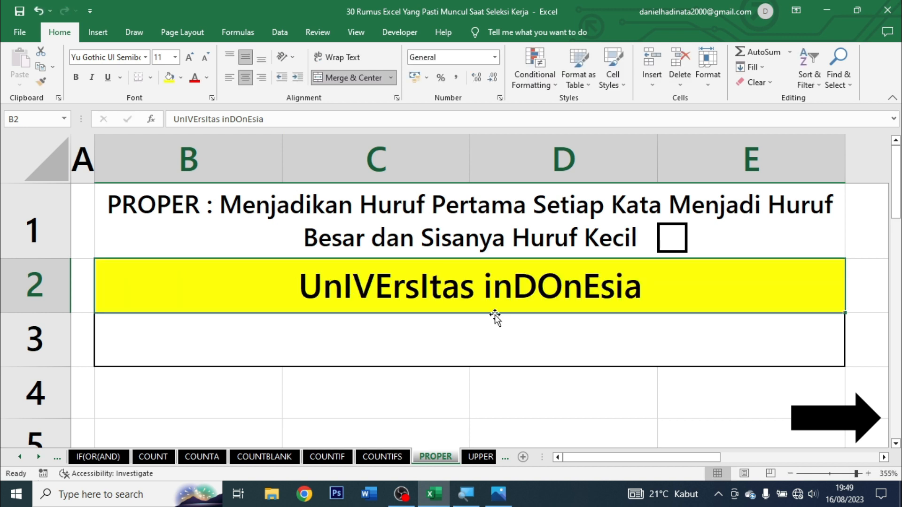
{"action": "double_click", "coordinate": [286, 285]}
{"action": "left_click_drag", "start_coordinate": [286, 286], "coordinate": [480, 285]}
{"action": "key", "text": "Escape"}
- Convert the B2 text to proper case in B3 with =PROPER(B2) and review the formula
{"action": "left_click", "coordinate": [721, 350]}
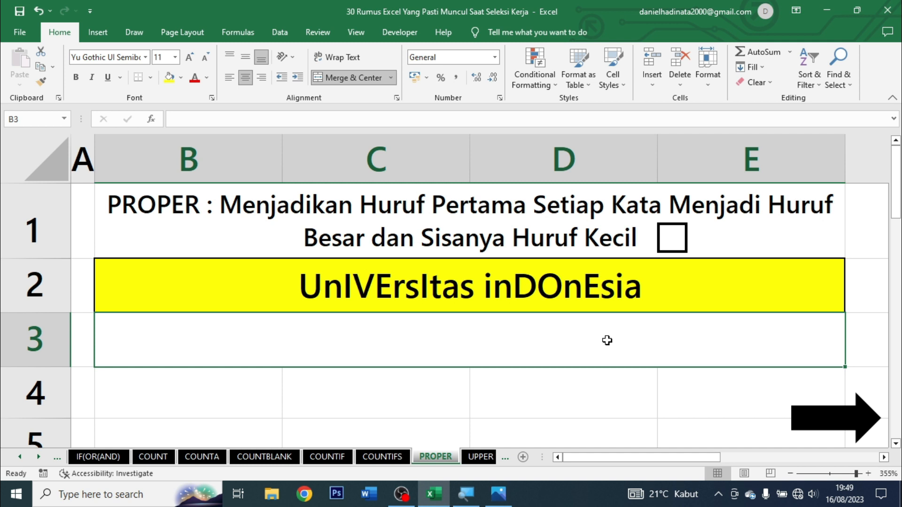
{"action": "type", "text": "=proper"}
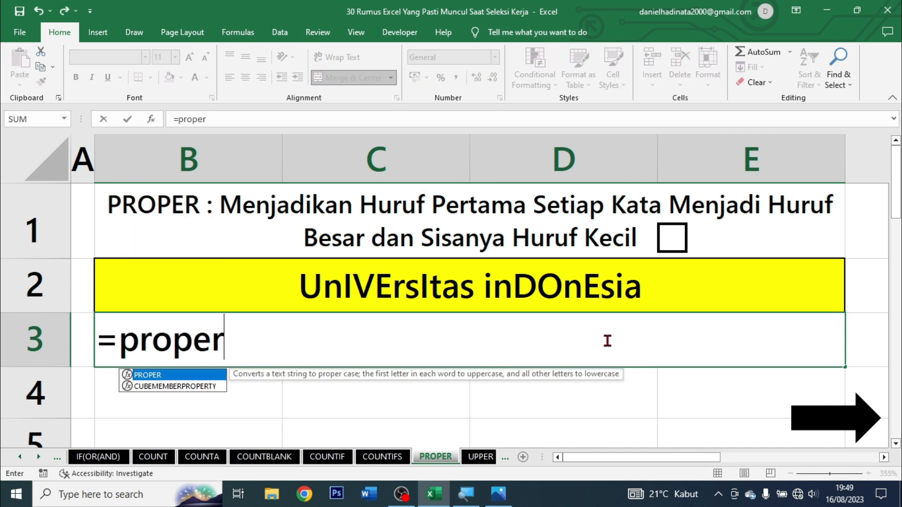
{"action": "key", "text": "Tab"}
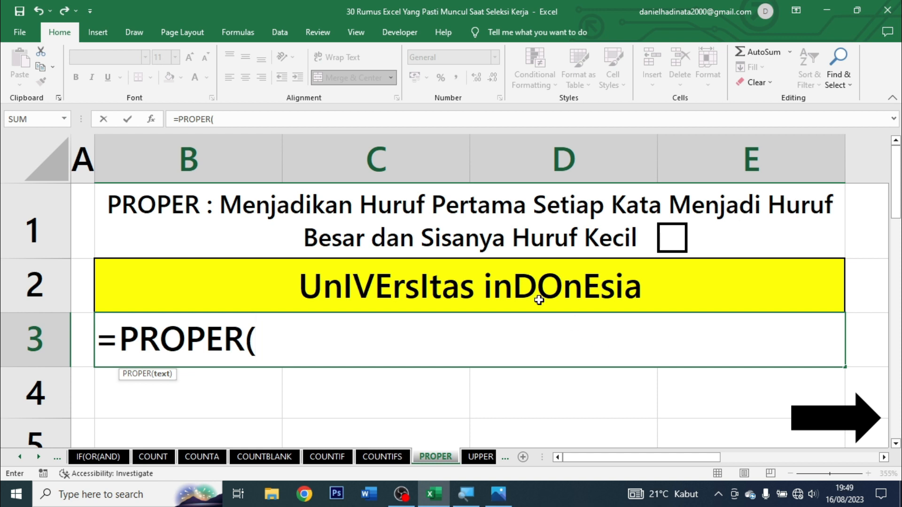
{"action": "left_click", "coordinate": [685, 285]}
{"action": "type", "text": ")"}
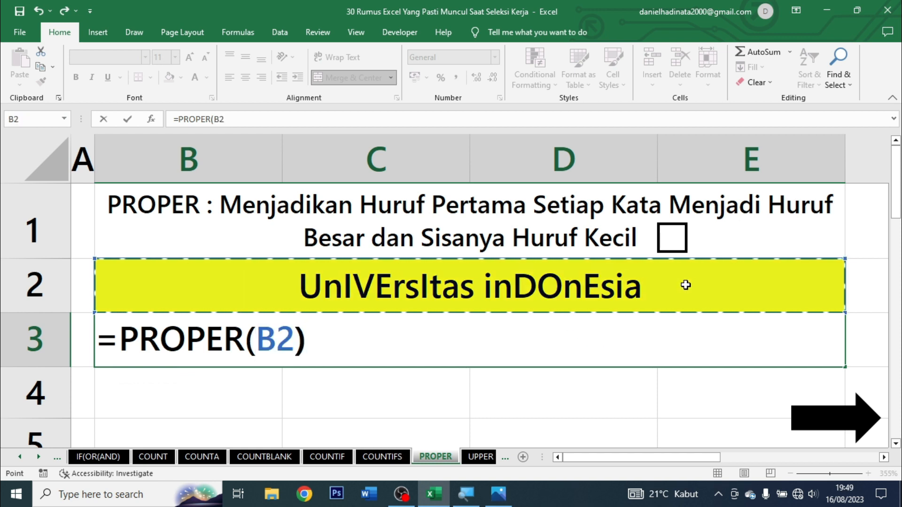
{"action": "key", "text": "ctrl+Return"}
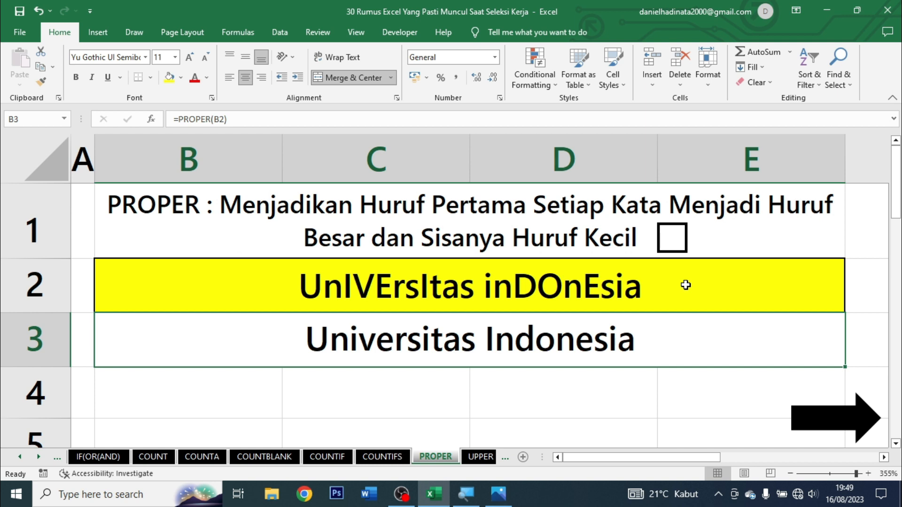
{"action": "double_click", "coordinate": [660, 347]}
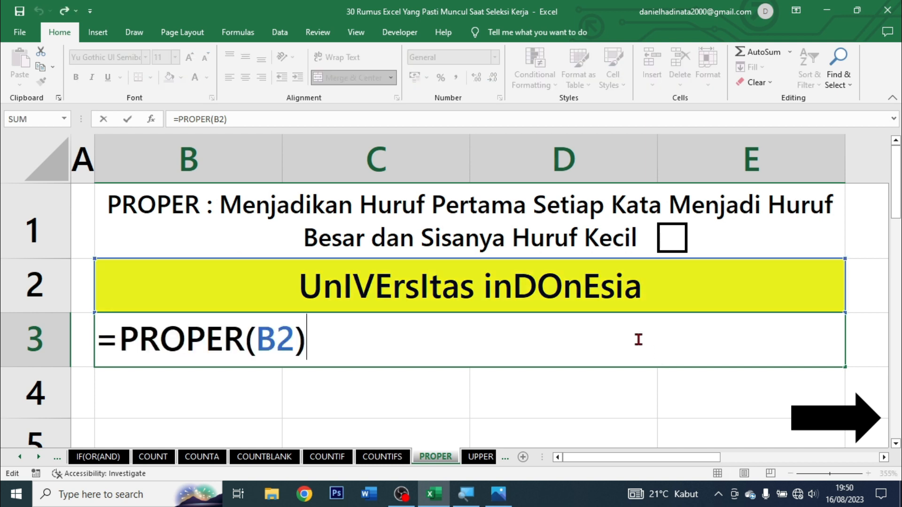
{"action": "key", "text": "Escape"}
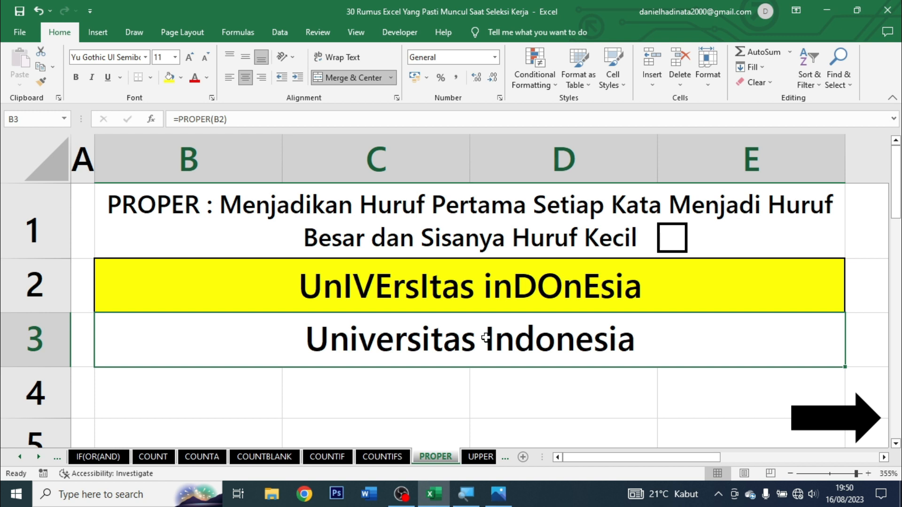
- Mark the PROPER exercise as done and go to the source text in B2 on the UPPER sheet
{"action": "left_click", "coordinate": [676, 245]}
{"action": "left_click", "coordinate": [867, 426]}
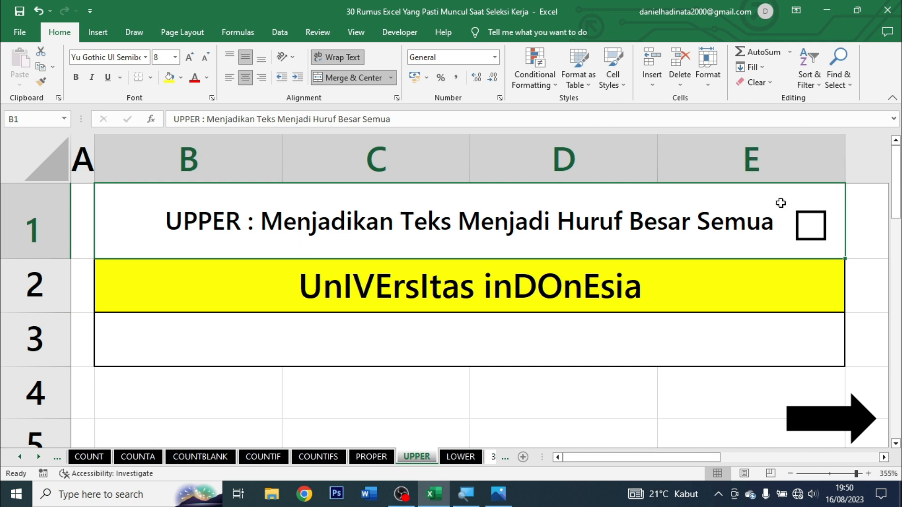
{"action": "left_click", "coordinate": [467, 288]}
- Convert the B2 text to all capitals in answer cell B3 with =UPPER(B2)
{"action": "left_click", "coordinate": [399, 350]}
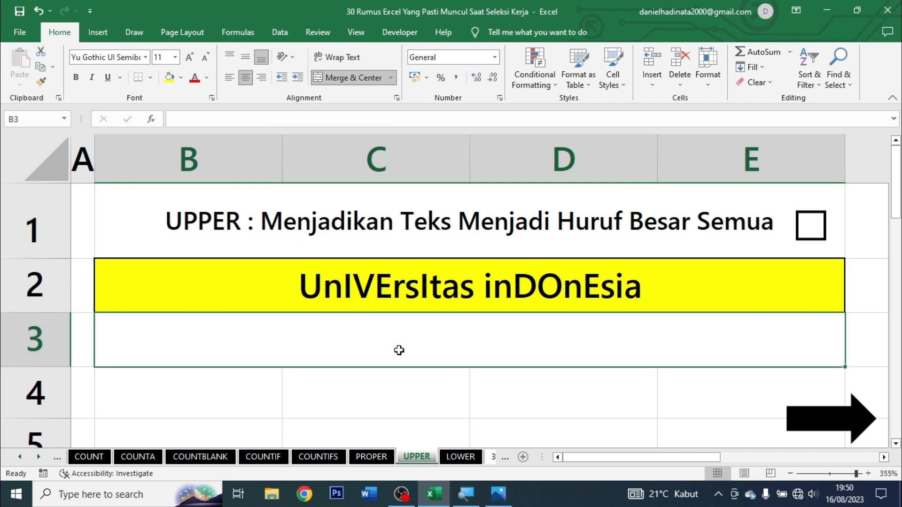
{"action": "type", "text": "=upper"}
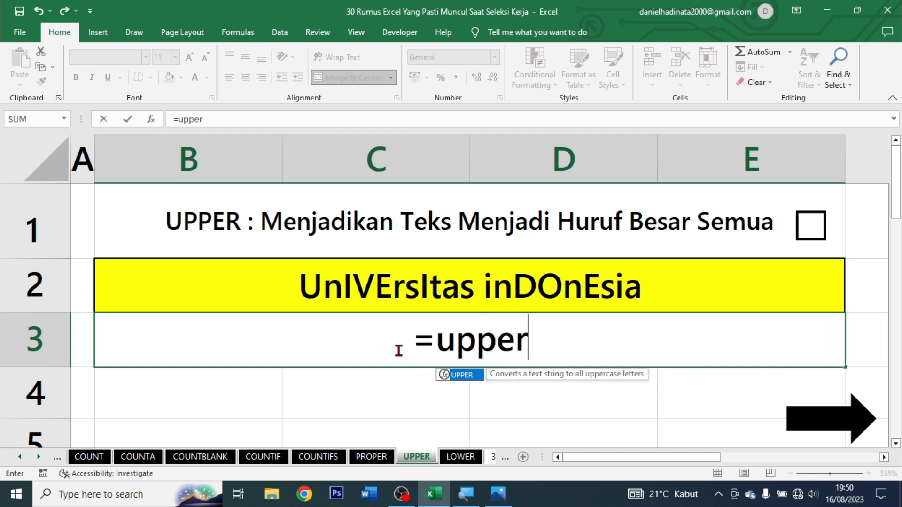
{"action": "key", "text": "Tab"}
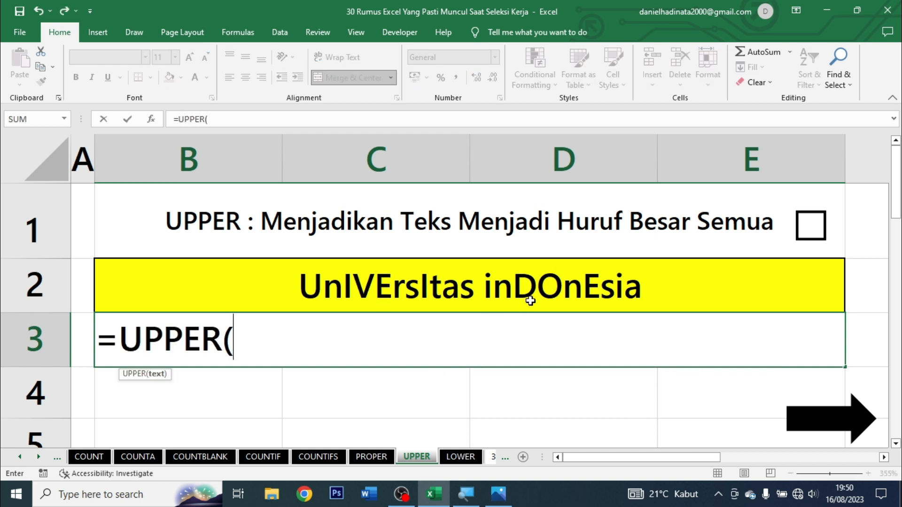
{"action": "left_click", "coordinate": [699, 295]}
{"action": "type", "text": ")"}
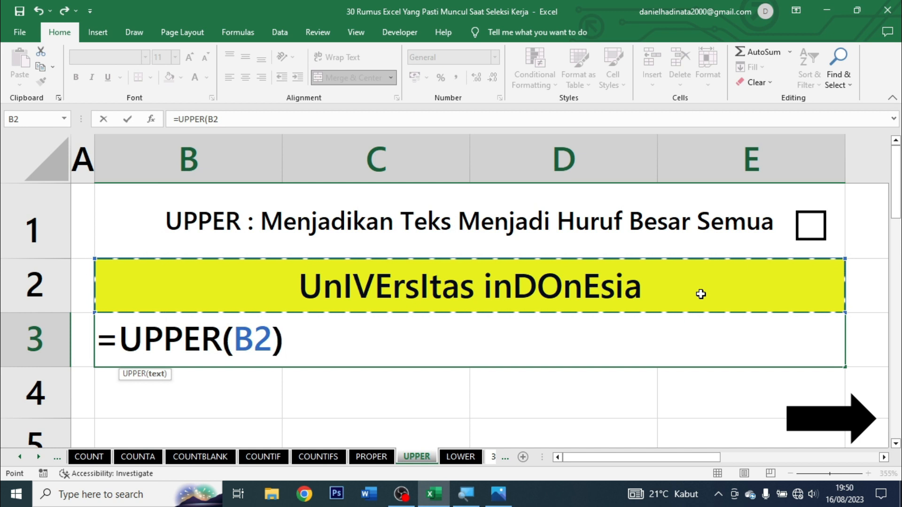
{"action": "key", "text": "ctrl+Return"}
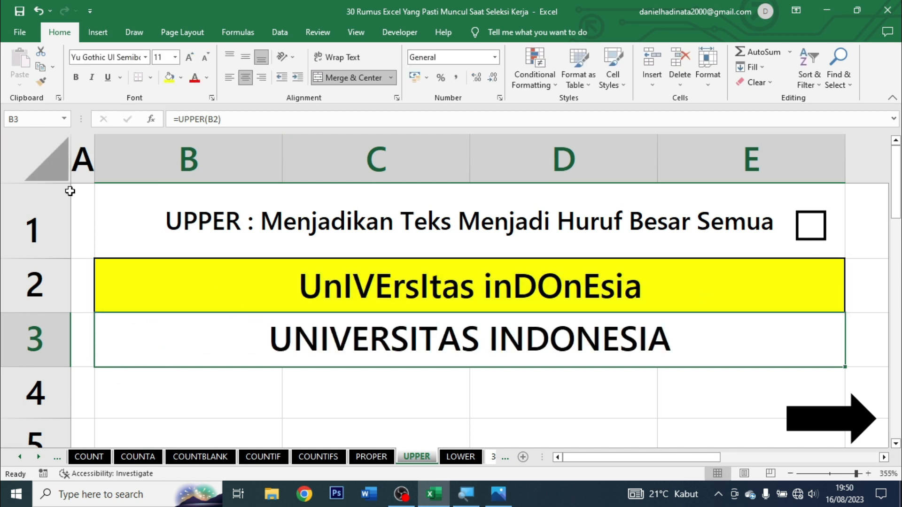
- Mark the UPPER exercise as done and go to the LOWER sheet
{"action": "left_click", "coordinate": [803, 227]}
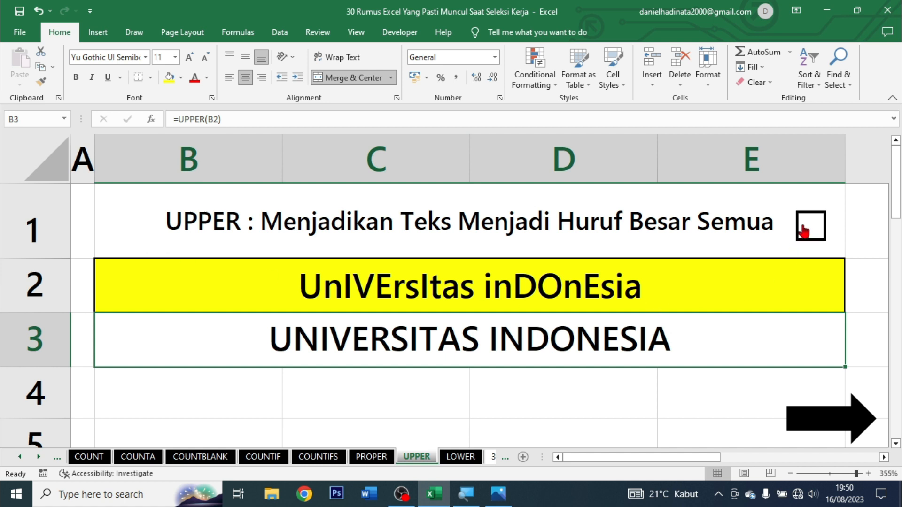
{"action": "left_click", "coordinate": [855, 424]}
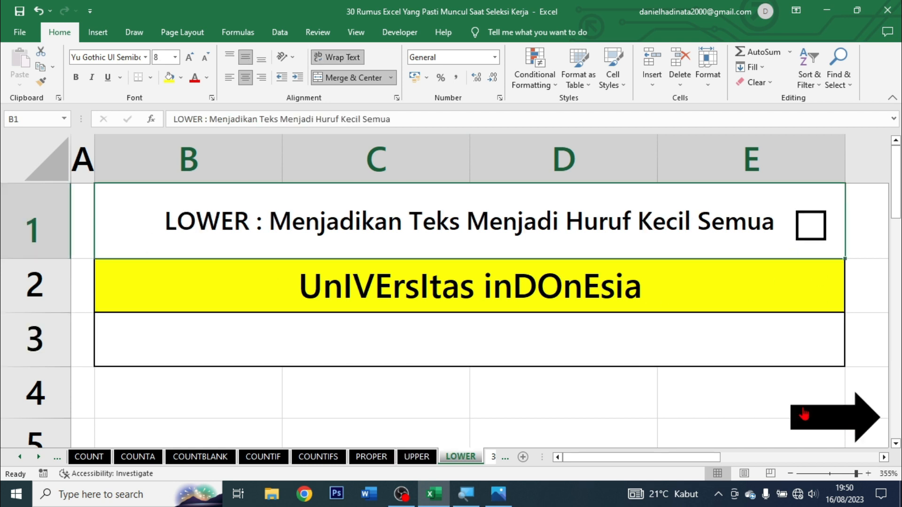
{"action": "left_click", "coordinate": [599, 339]}
{"action": "left_click", "coordinate": [472, 238]}
- Convert the B2 text to all lowercase in answer cell B3 with =LOWER(B2) and center the result horizontally
{"action": "left_click", "coordinate": [396, 326]}
{"action": "type", "text": "=lower"}
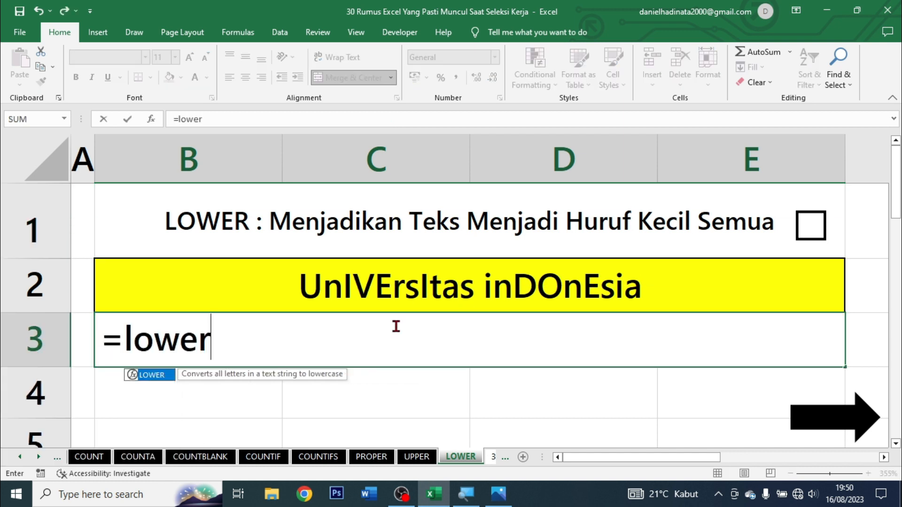
{"action": "key", "text": "Tab"}
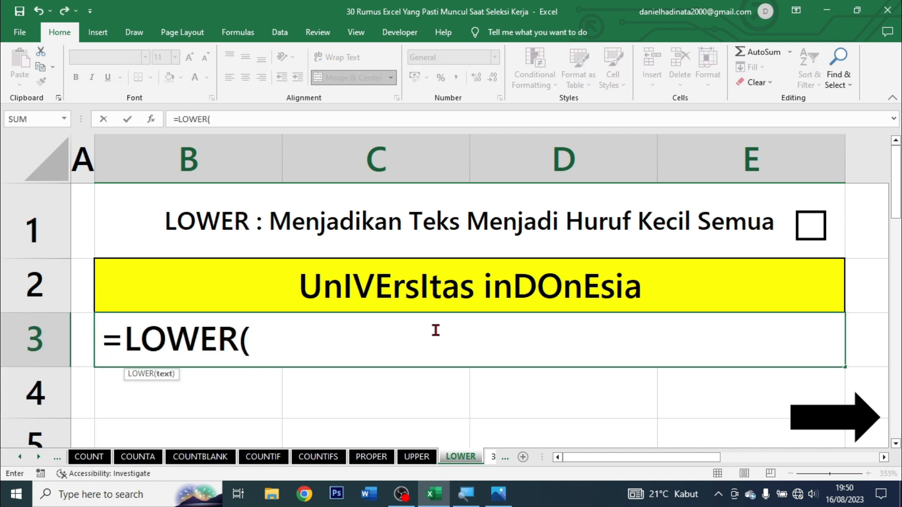
{"action": "left_click", "coordinate": [768, 292]}
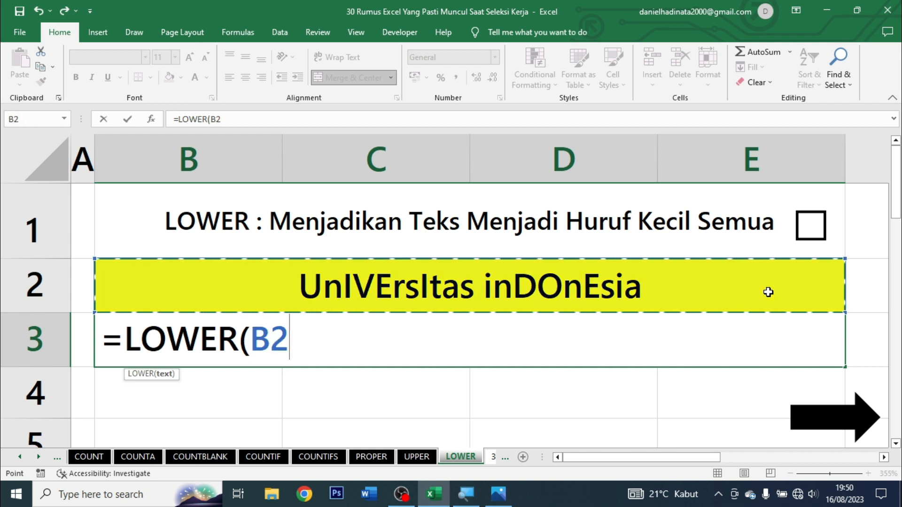
{"action": "type", "text": ")"}
{"action": "key", "text": "ctrl+Return"}
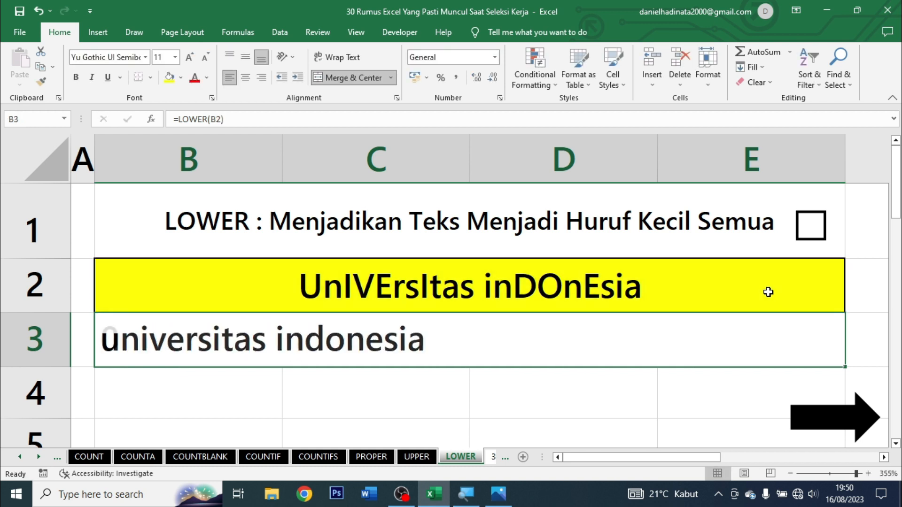
{"action": "left_click", "coordinate": [246, 77]}
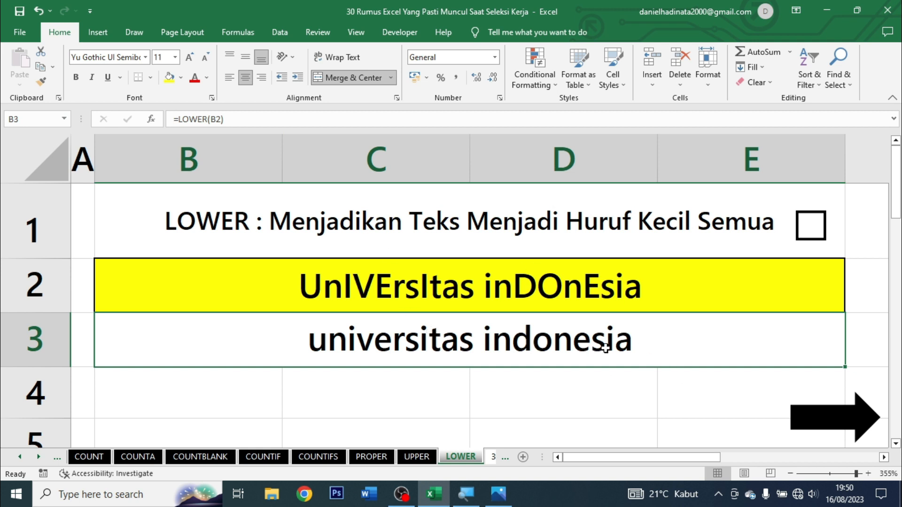
- Mark the LOWER exercise as done and go to the university name list on sheet 3
{"action": "left_click", "coordinate": [812, 235]}
{"action": "left_click", "coordinate": [865, 420]}
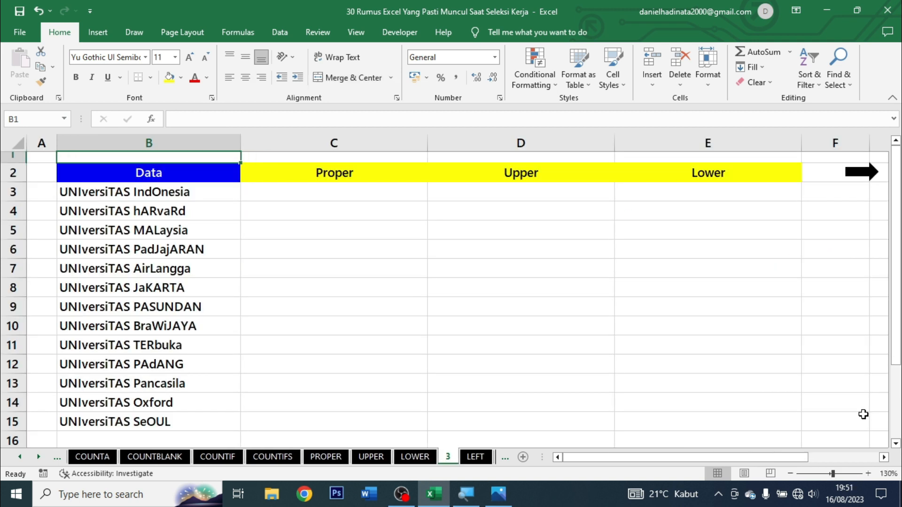
{"action": "left_click", "coordinate": [328, 177]}
{"action": "left_click", "coordinate": [237, 189]}
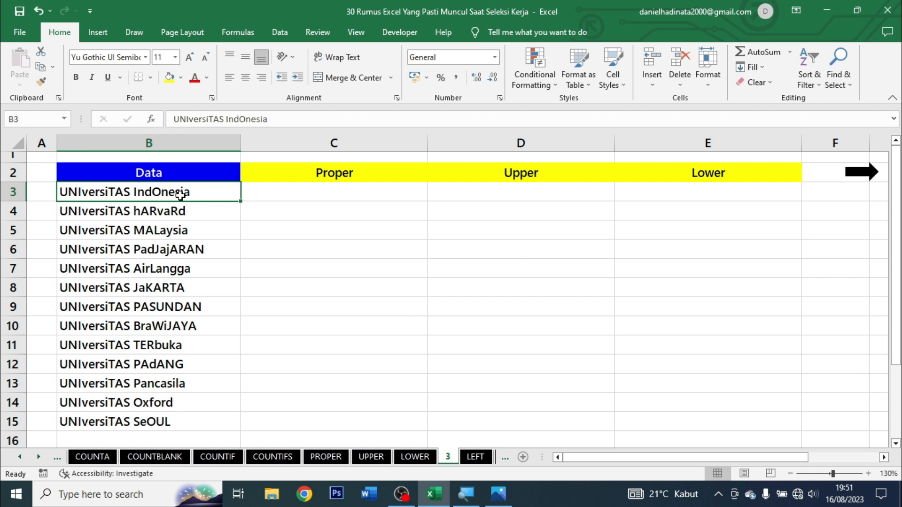
{"action": "left_click", "coordinate": [294, 204]}
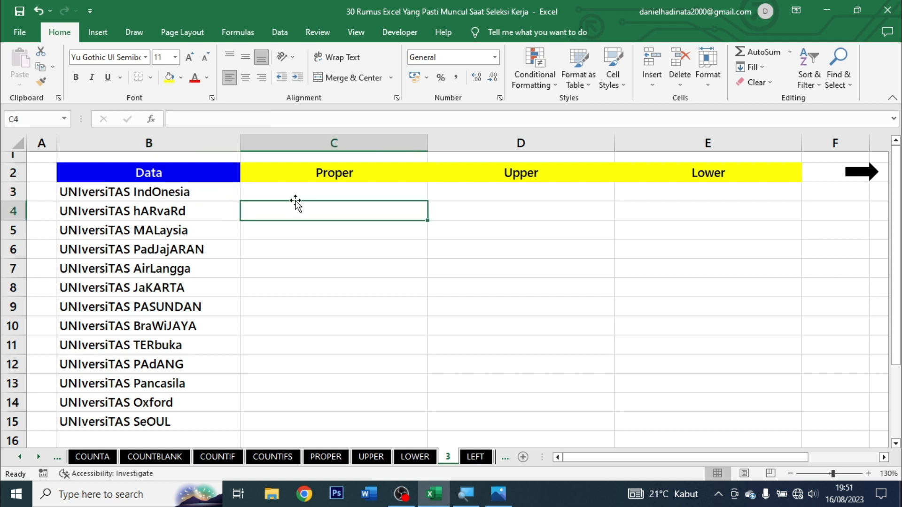
- Fill the Proper column C3:C15 with the names in proper case, using =PROPER(B3) in C3 copied down
{"action": "left_click", "coordinate": [303, 193]}
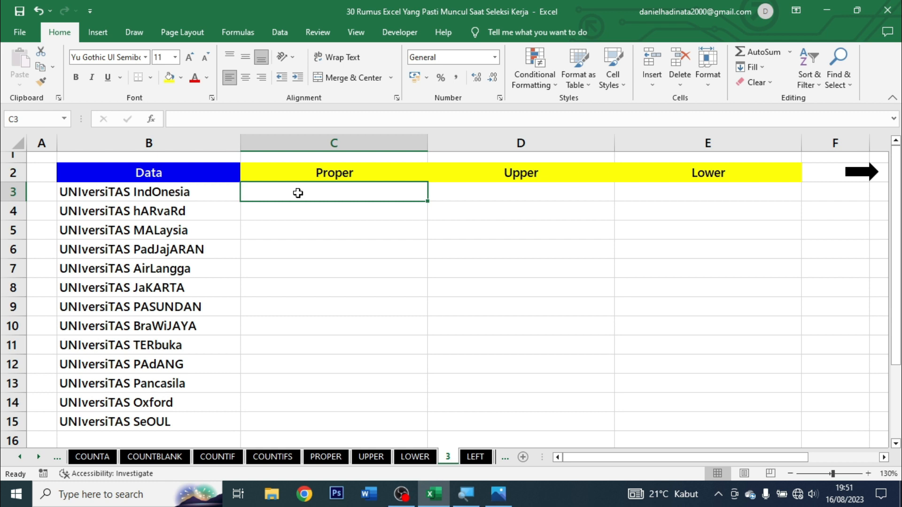
{"action": "type", "text": "="}
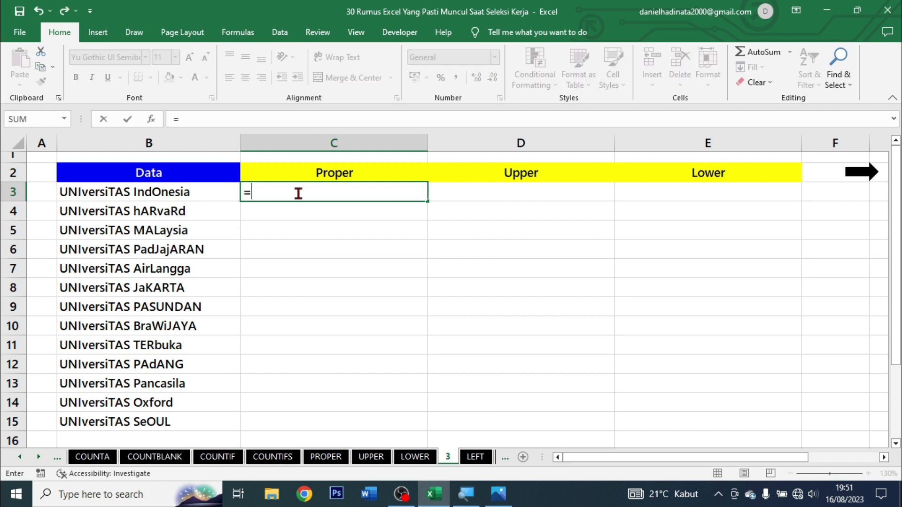
{"action": "type", "text": "prop"}
{"action": "key", "text": "Tab"}
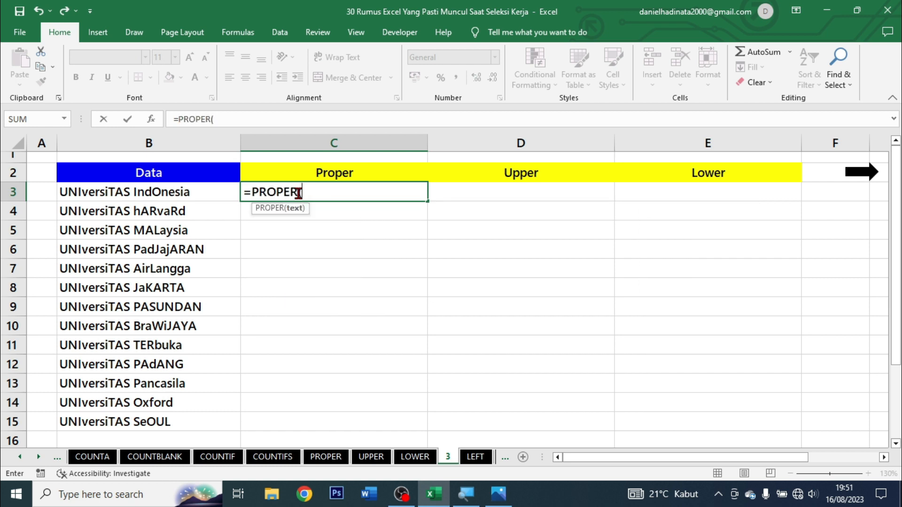
{"action": "left_click", "coordinate": [216, 188]}
{"action": "type", "text": ")"}
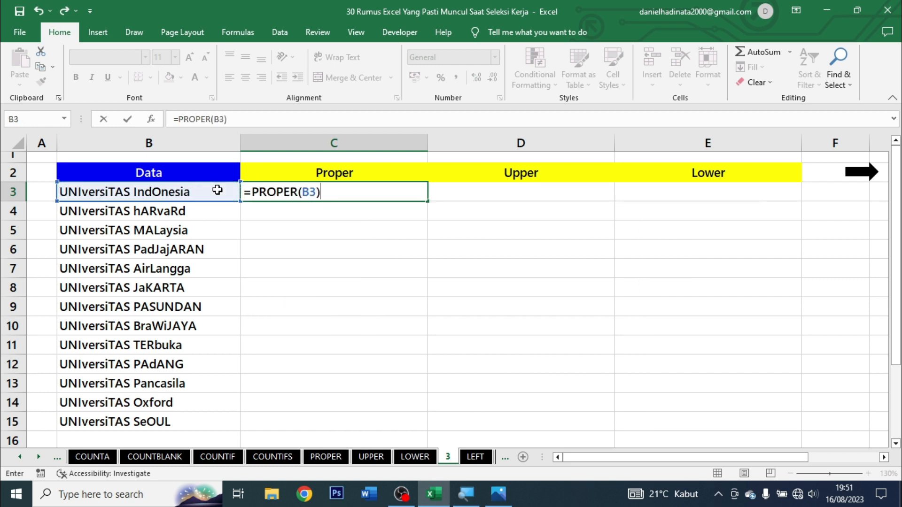
{"action": "key", "text": "ctrl+Return"}
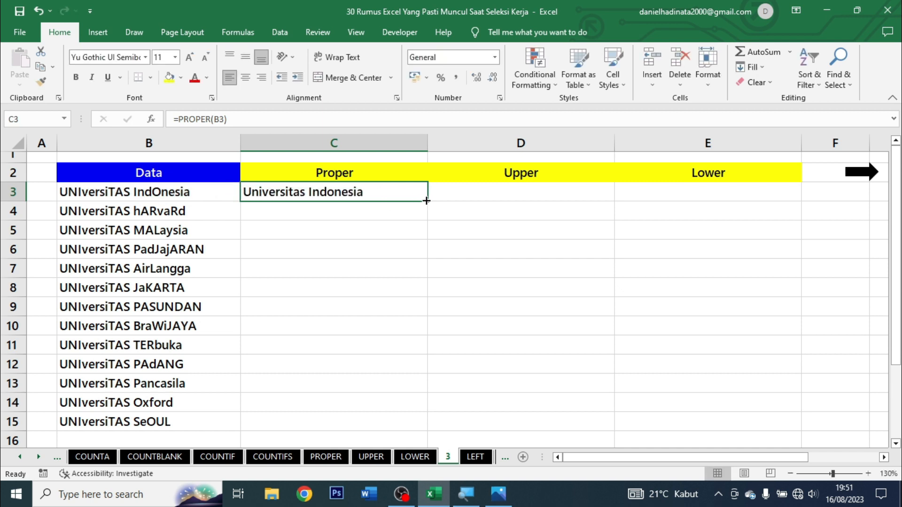
{"action": "left_click_drag", "start_coordinate": [426, 201], "coordinate": [401, 425]}
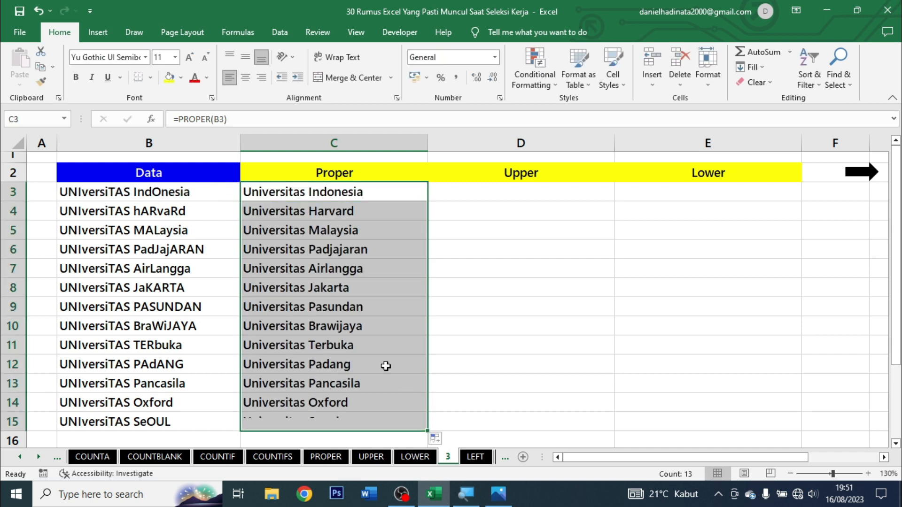
{"action": "left_click", "coordinate": [396, 328]}
{"action": "left_click_drag", "start_coordinate": [313, 196], "coordinate": [335, 423]}
- Fill the Upper column D3:D15 with the names in capitals, using =UPPER(B3) in D3 copied down
{"action": "left_click", "coordinate": [576, 197]}
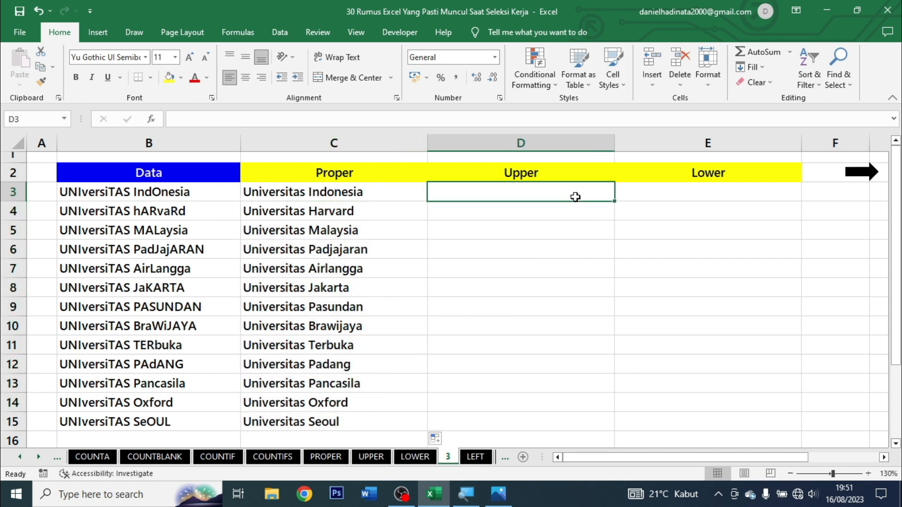
{"action": "type", "text": "=upper"}
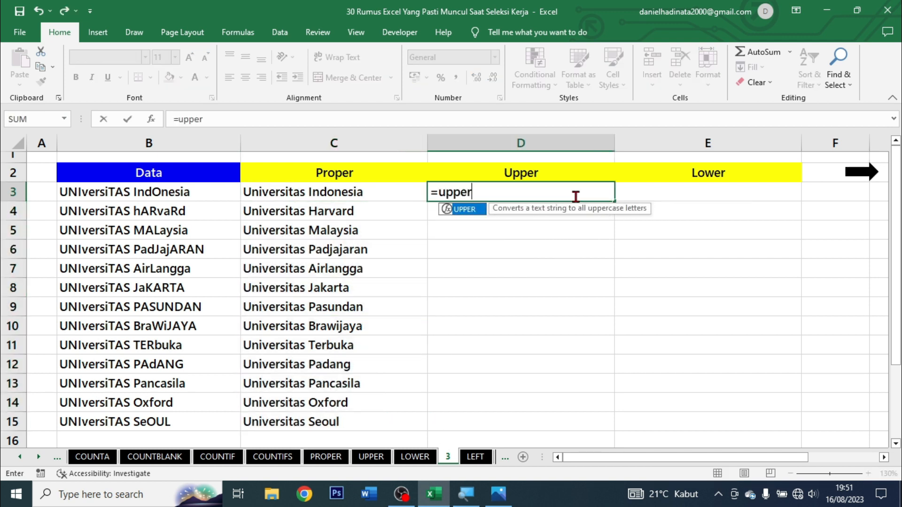
{"action": "key", "text": "Tab"}
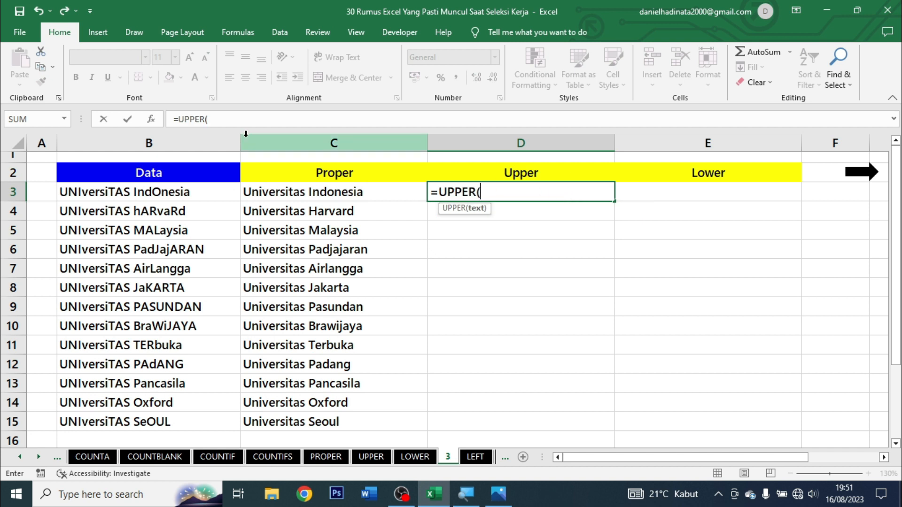
{"action": "left_click", "coordinate": [163, 188]}
{"action": "type", "text": ")"}
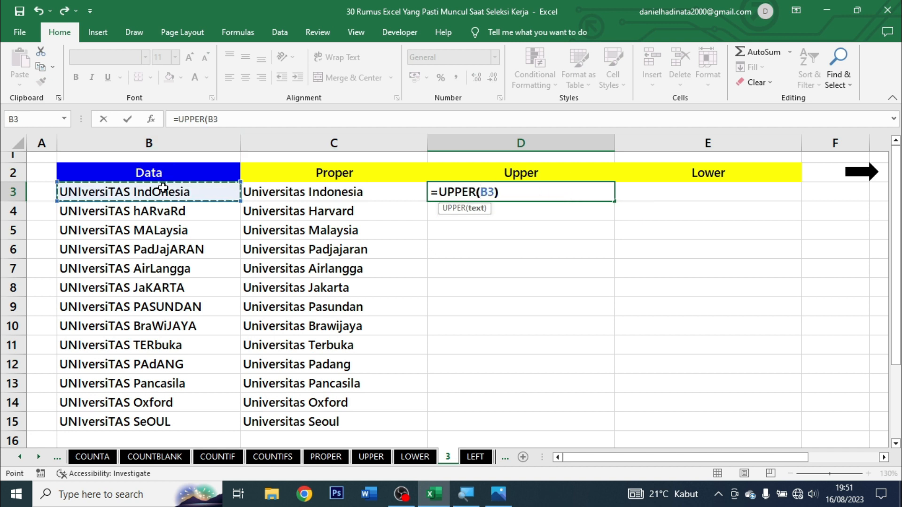
{"action": "key", "text": "ctrl+Return"}
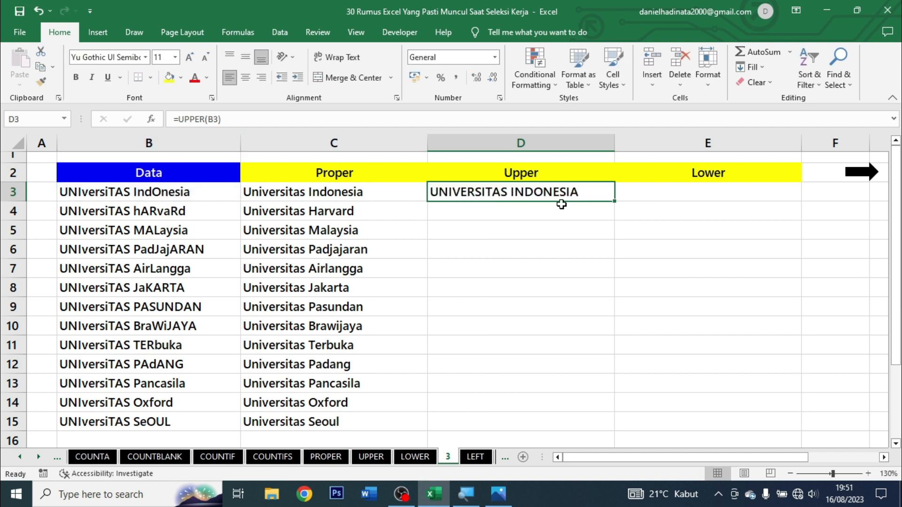
{"action": "left_click_drag", "start_coordinate": [614, 201], "coordinate": [548, 189]}
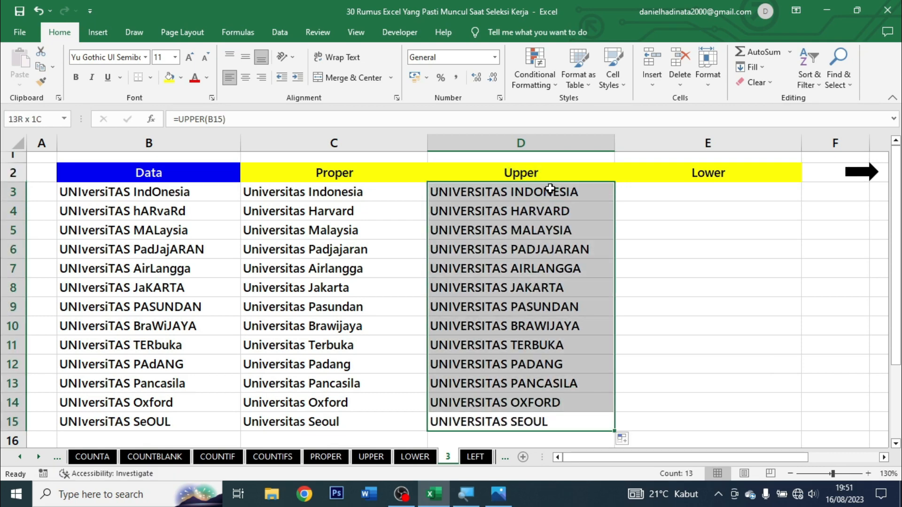
- Fill the Lower column E3:E15 with the names in lowercase, using =LOWER(B3) in E3 copied down
{"action": "left_click", "coordinate": [705, 194]}
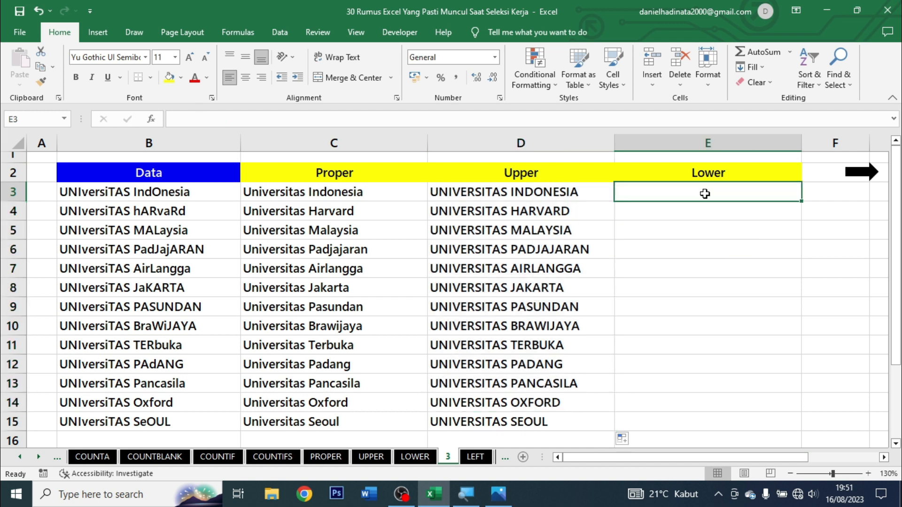
{"action": "type", "text": "=lower"}
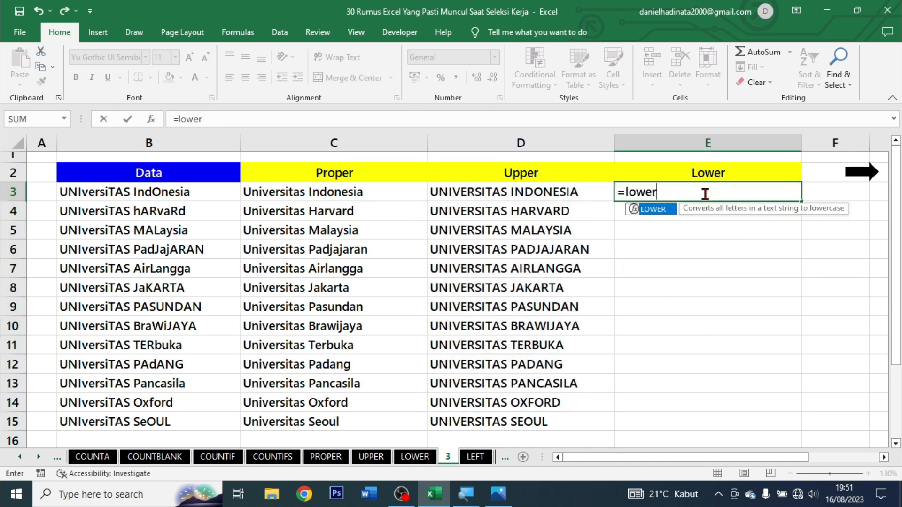
{"action": "key", "text": "Tab"}
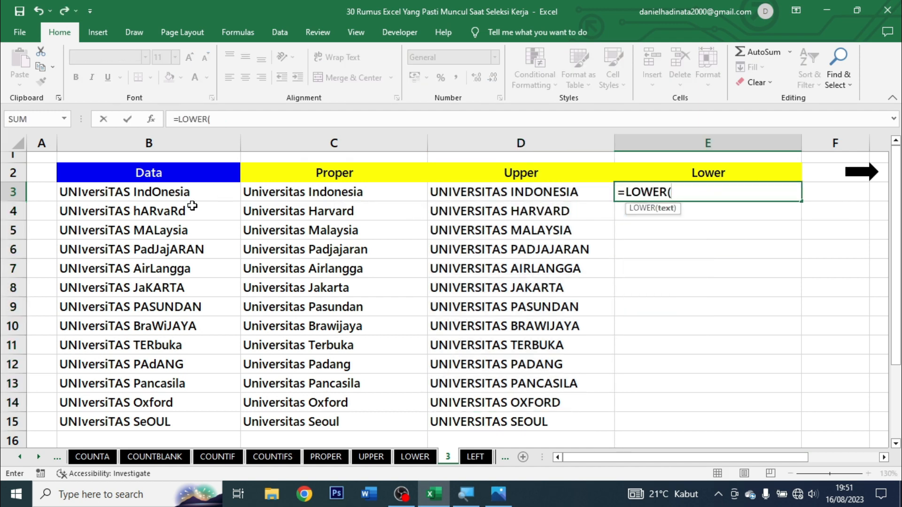
{"action": "left_click", "coordinate": [178, 193]}
{"action": "type", "text": ")"}
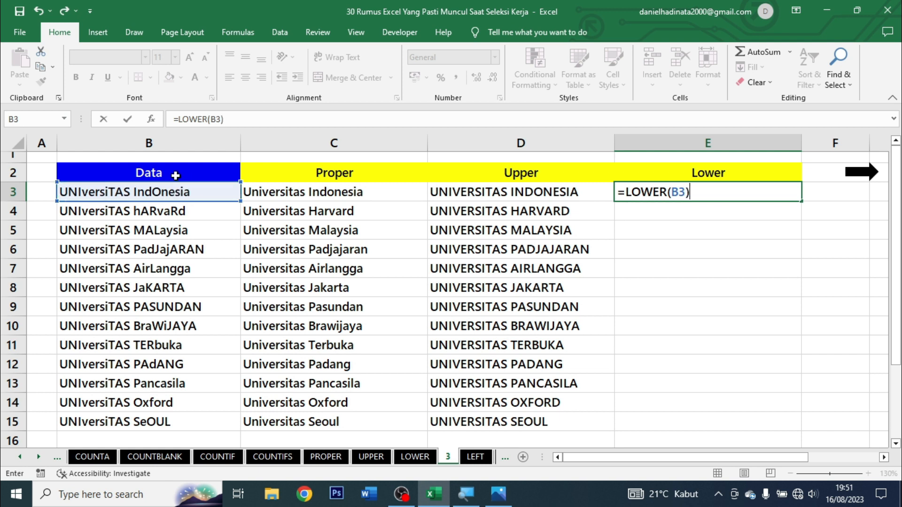
{"action": "key", "text": "ctrl+Return"}
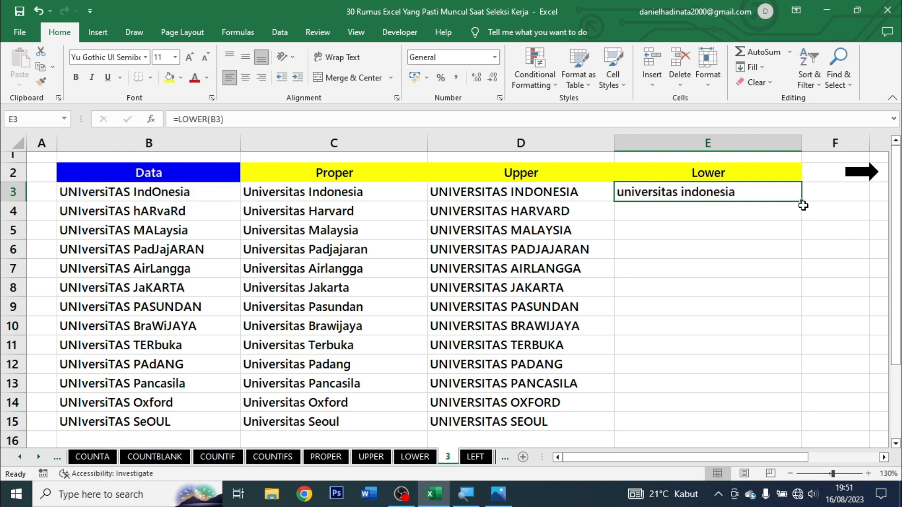
{"action": "left_click_drag", "start_coordinate": [801, 201], "coordinate": [746, 355]}
{"action": "left_click", "coordinate": [746, 355]}
{"action": "left_click", "coordinate": [706, 199]}
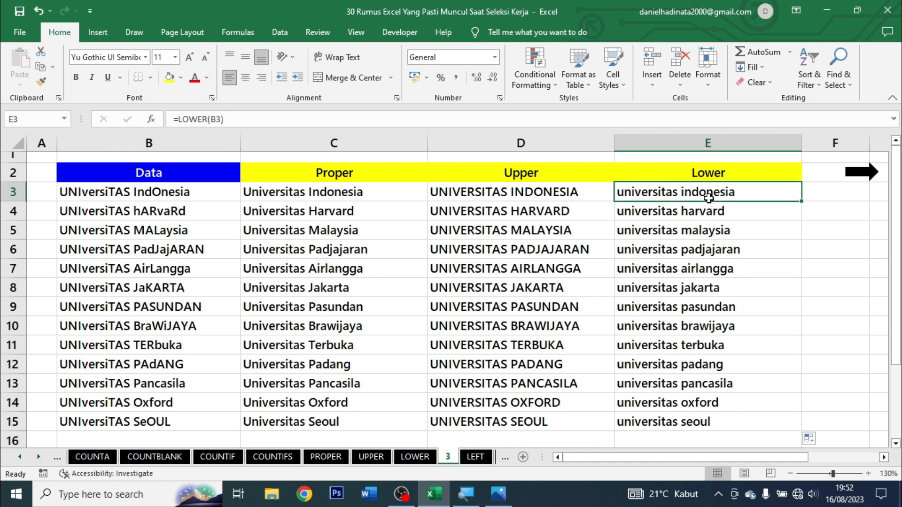
- Go to the LEFT exercise sheet and select its source text in B2
{"action": "left_click", "coordinate": [874, 176]}
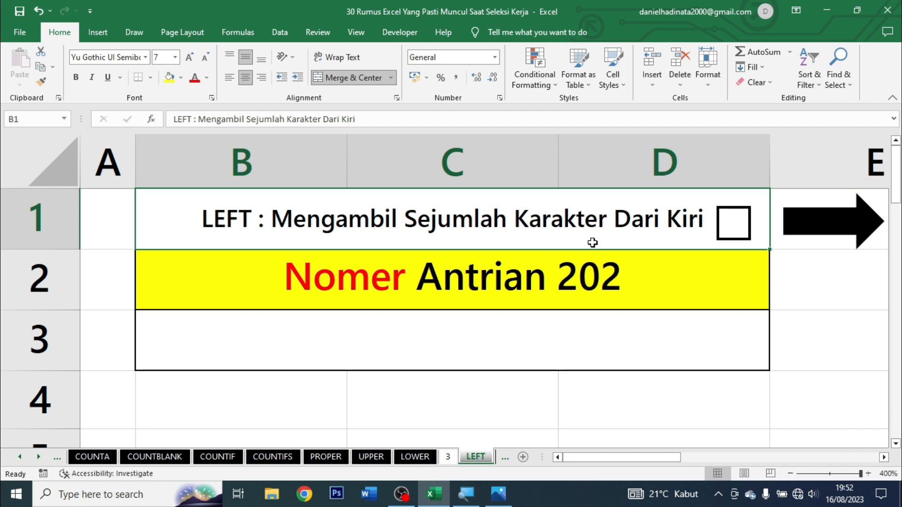
{"action": "left_click", "coordinate": [478, 285]}
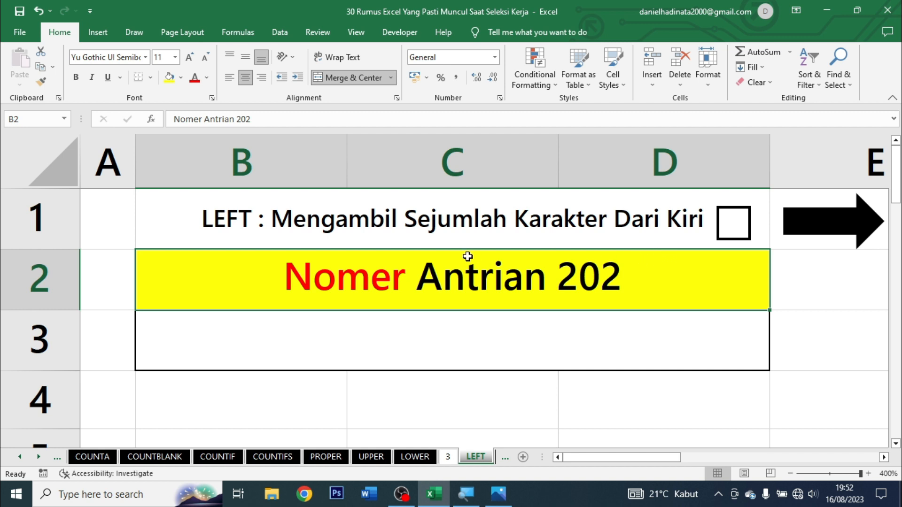
{"action": "double_click", "coordinate": [397, 289]}
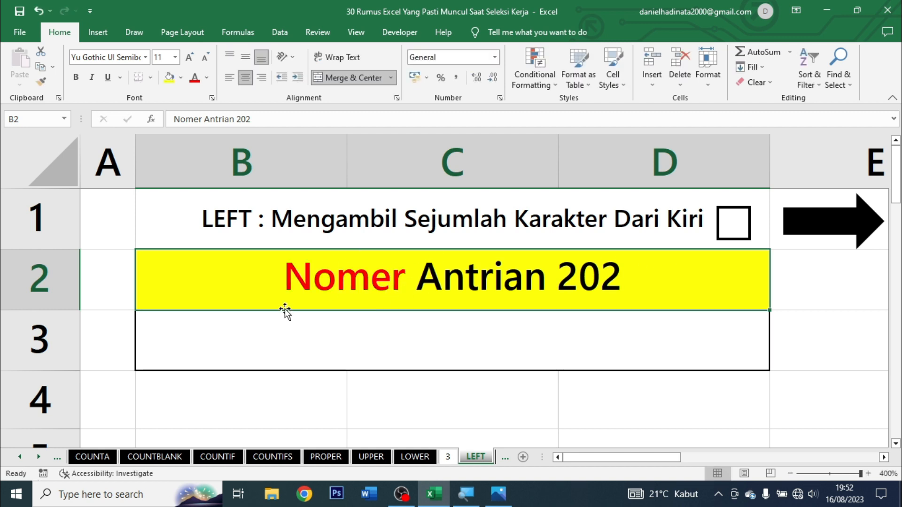
{"action": "left_click", "coordinate": [451, 352]}
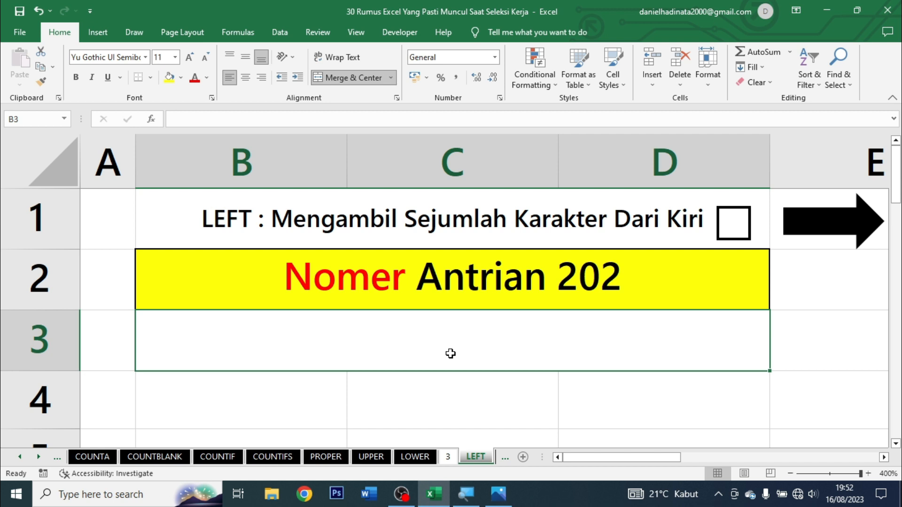
{"action": "type", "text": "=let"}
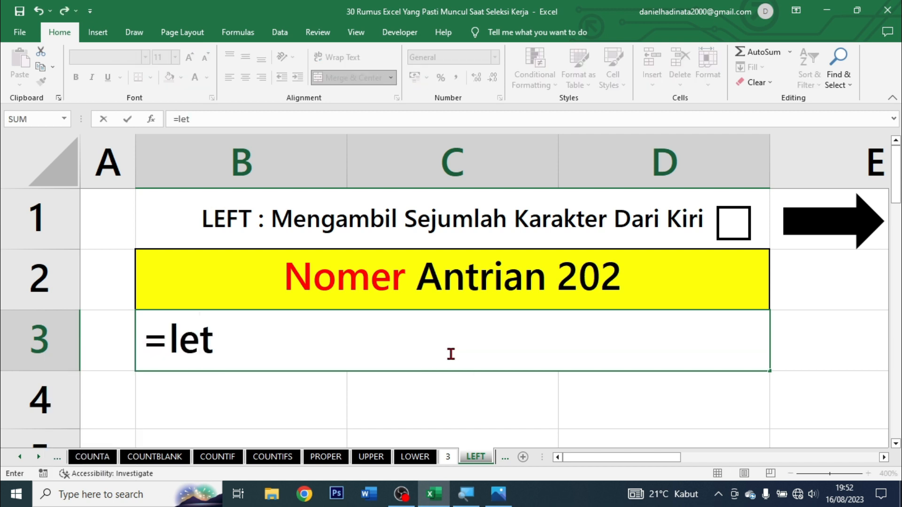
{"action": "key", "text": "Right"}
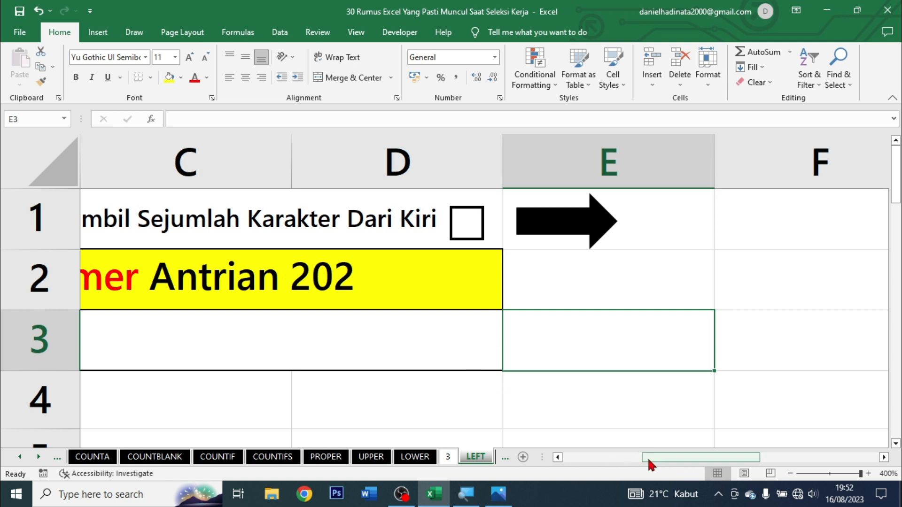
{"action": "left_click_drag", "start_coordinate": [647, 456], "coordinate": [567, 456]}
- Select the merged result cell B3 on the LEFT exercise sheet
{"action": "left_click", "coordinate": [478, 354]}
{"action": "type", "text": "========="}
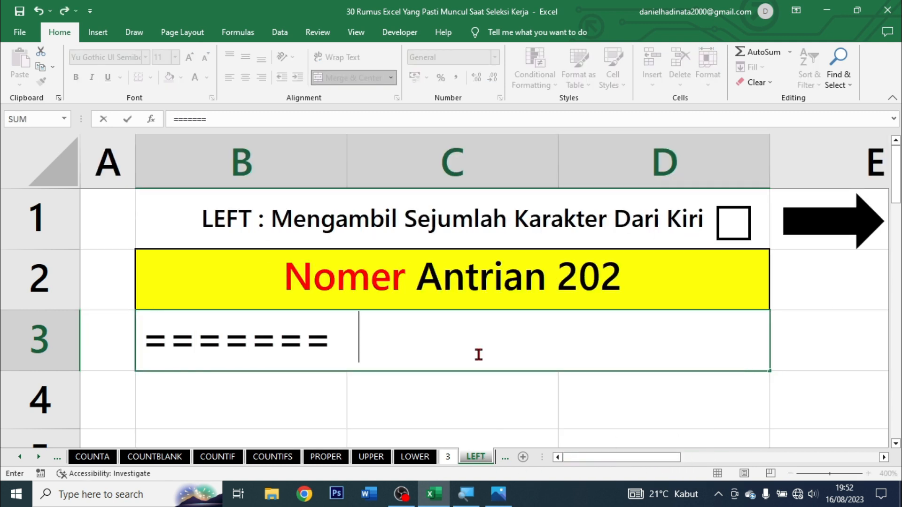
{"action": "key", "text": "BackSpace"}
{"action": "key", "text": "BackSpace"}
{"action": "key", "text": "BackSpace"}
{"action": "key", "text": "BackSpace"}
{"action": "key", "text": "BackSpace"}
{"action": "key", "text": "BackSpace"}
{"action": "key", "text": "BackSpace"}
{"action": "key", "text": "BackSpace"}
{"action": "key", "text": "BackSpace"}
{"action": "type", "text": "-"}
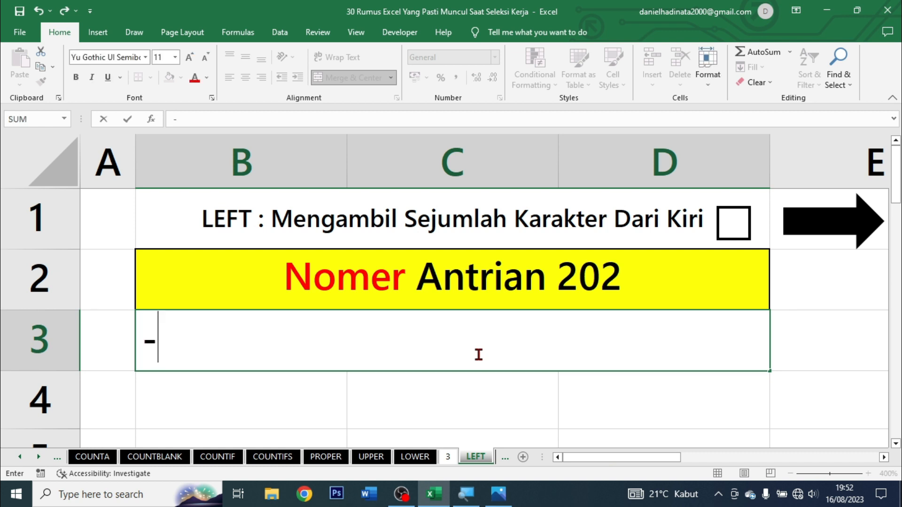
{"action": "key", "text": "BackSpace"}
- Extract the first five characters of the source text into B3 with =LEFT(B2;5) and centre the cell horizontally
{"action": "type", "text": "=left"}
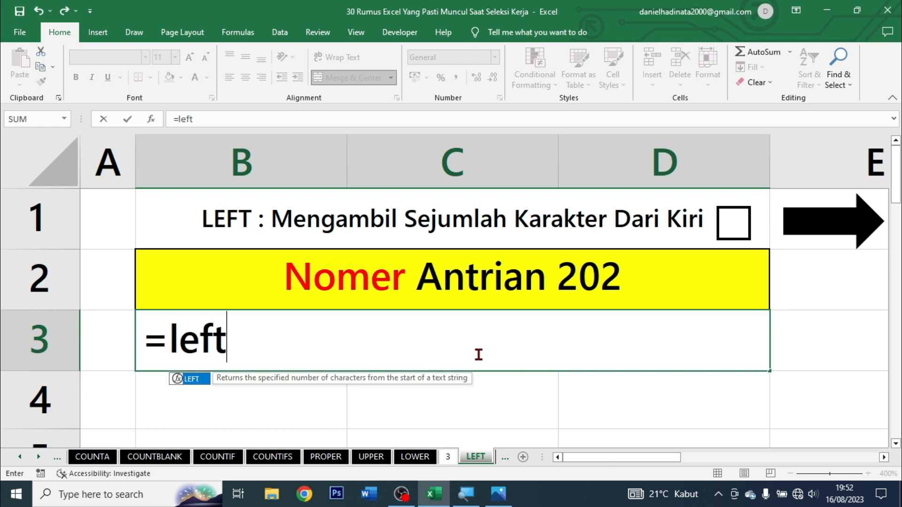
{"action": "key", "text": "Tab"}
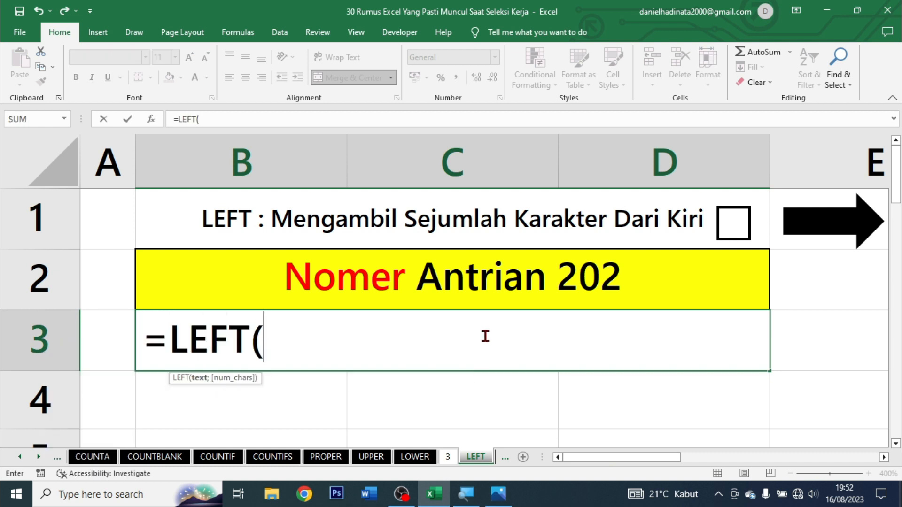
{"action": "left_click", "coordinate": [510, 285]}
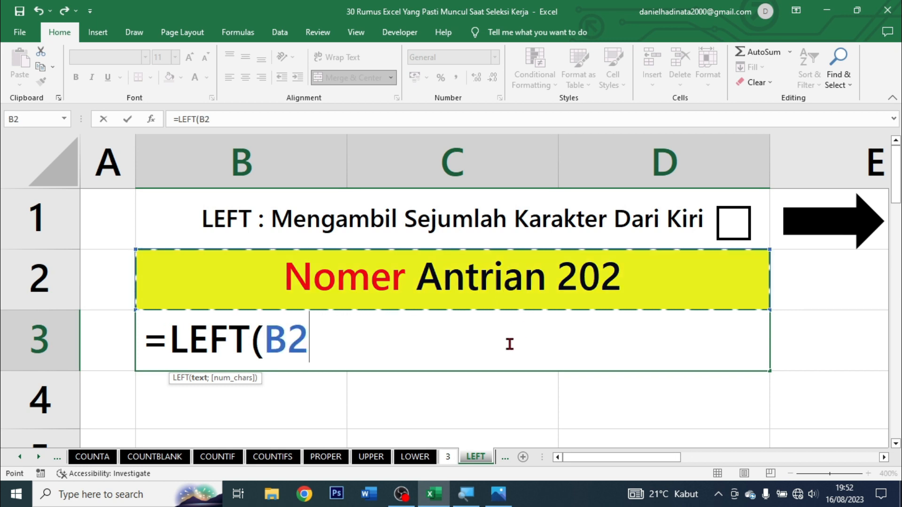
{"action": "type", "text": ";"}
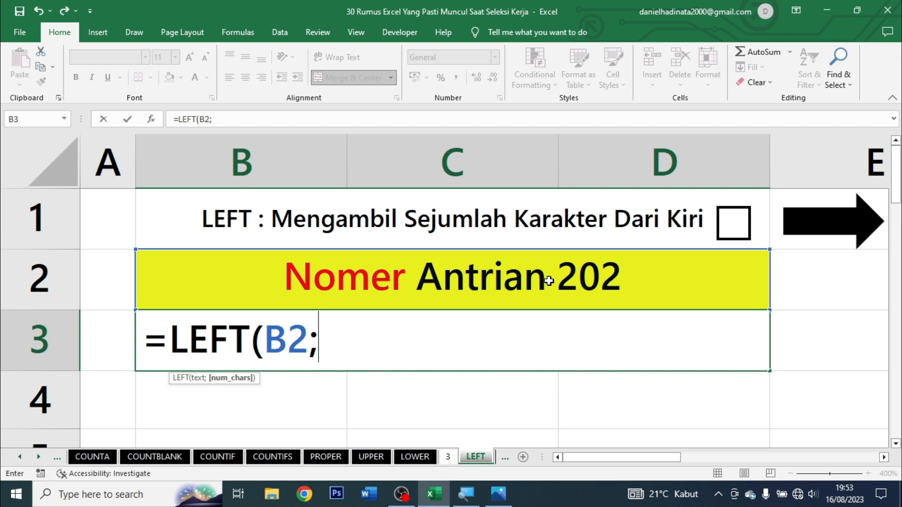
{"action": "type", "text": "5"}
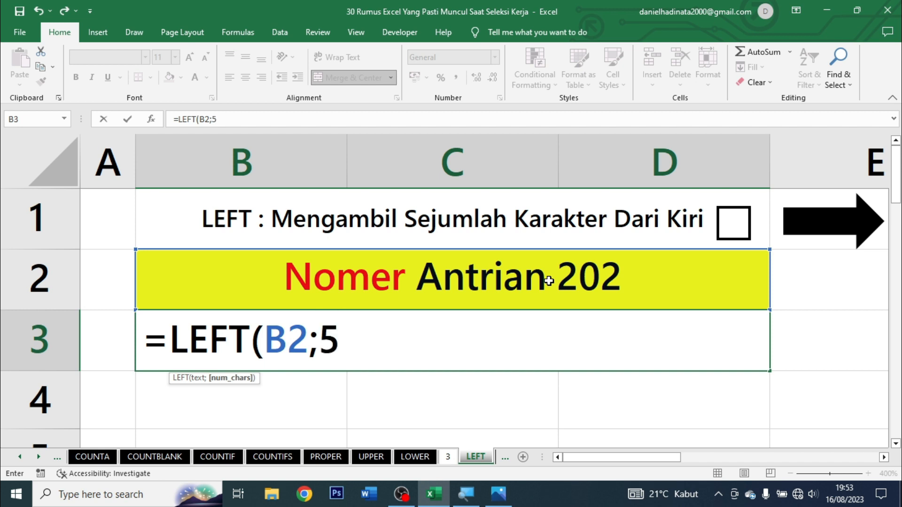
{"action": "type", "text": ")"}
{"action": "key", "text": "ctrl+Return"}
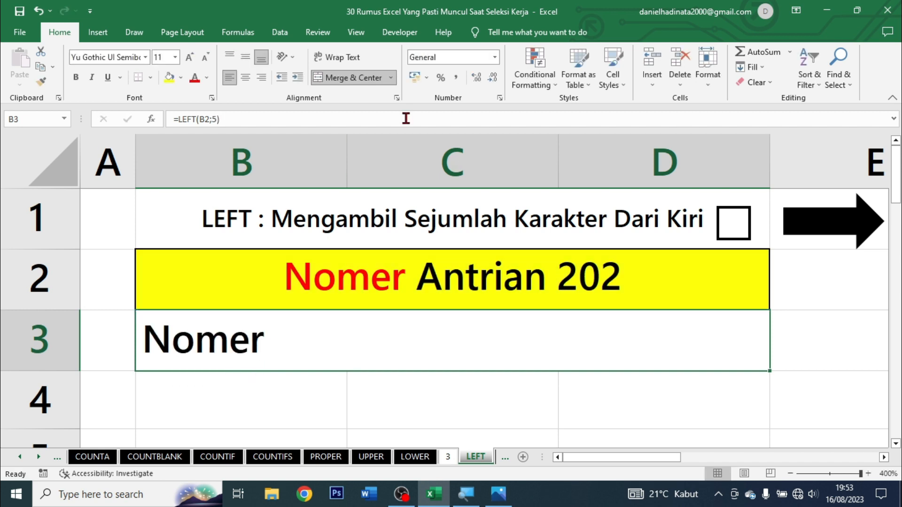
{"action": "left_click", "coordinate": [246, 79]}
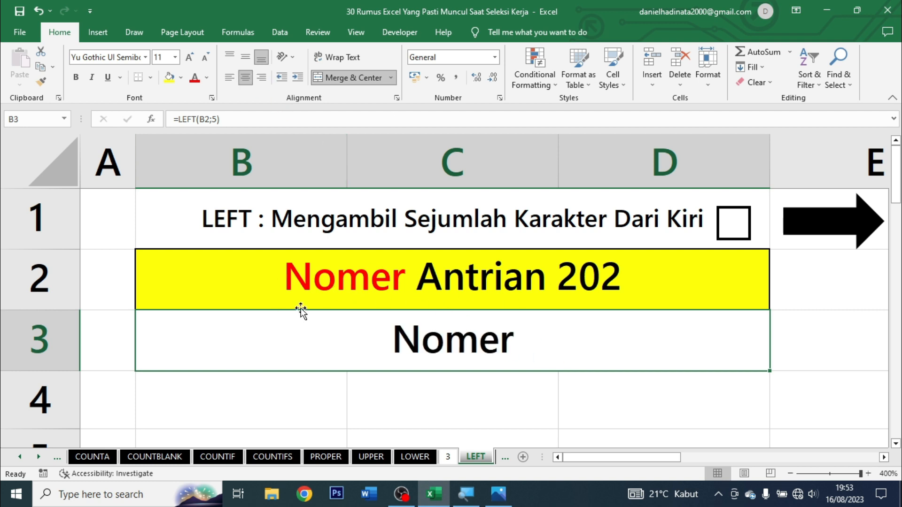
- Go to the MID exercise sheet and look over its heading in B1 and source text in B2
{"action": "left_click", "coordinate": [736, 230]}
{"action": "left_click", "coordinate": [867, 217]}
{"action": "left_click", "coordinate": [596, 345]}
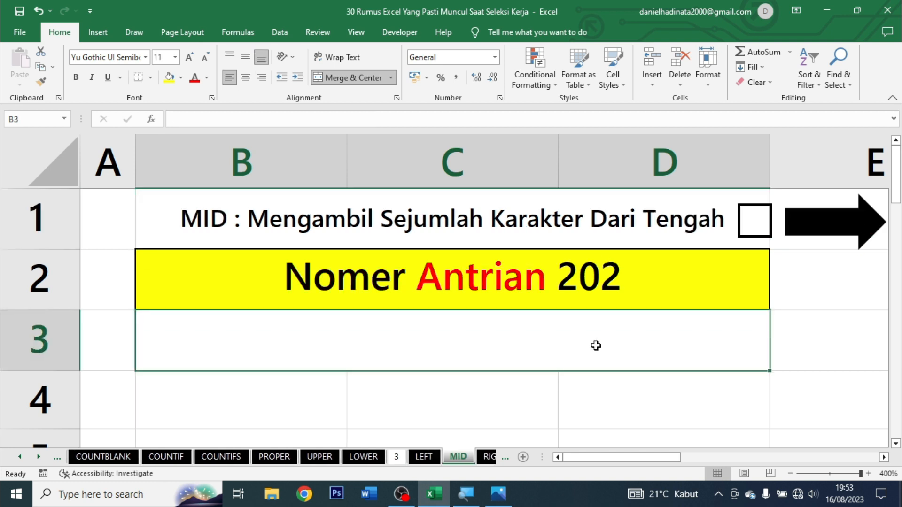
{"action": "left_click", "coordinate": [288, 213]}
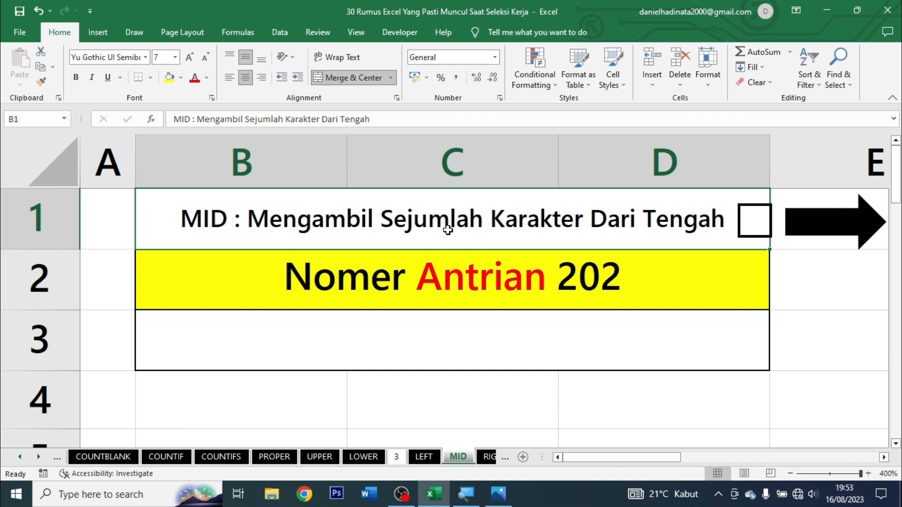
{"action": "left_click", "coordinate": [460, 330]}
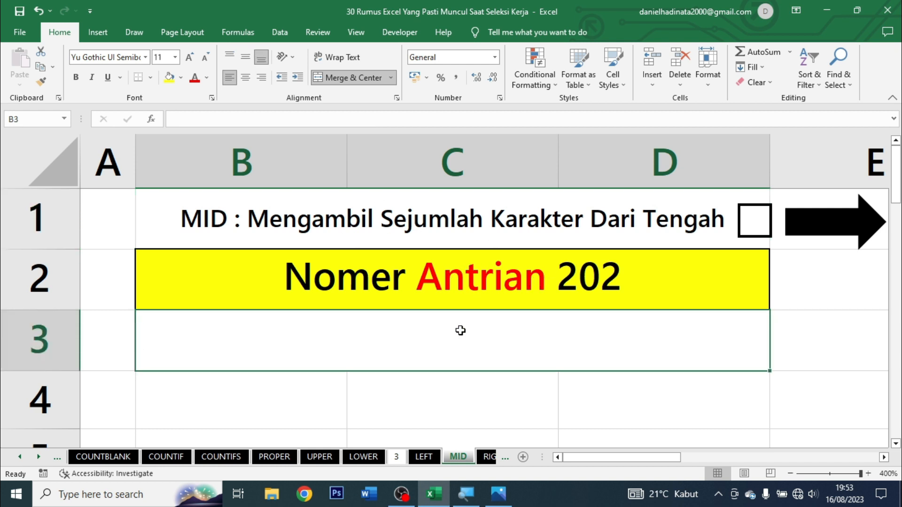
{"action": "left_click", "coordinate": [489, 286]}
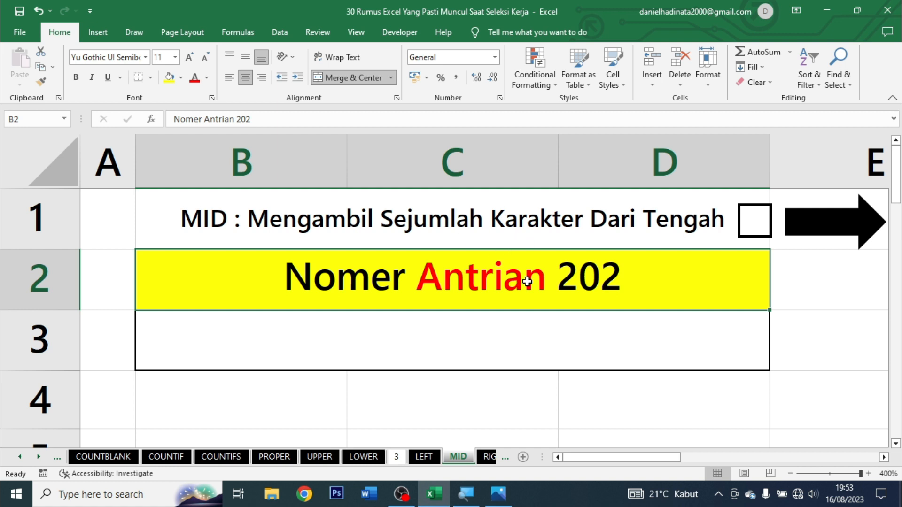
- Extract the middle word "Antrian" from the source text into B3 with =MID(B2;7;7)
{"action": "left_click", "coordinate": [525, 319]}
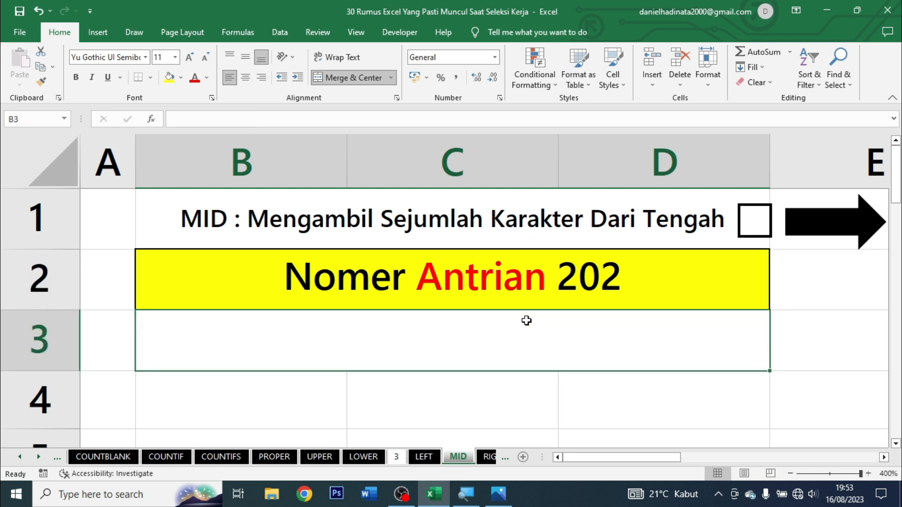
{"action": "type", "text": "=mi"}
{"action": "key", "text": "Tab"}
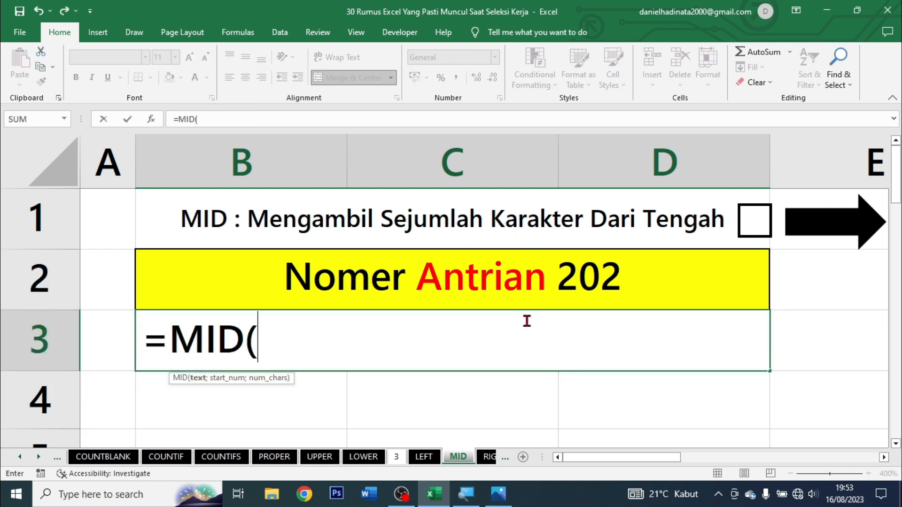
{"action": "left_click", "coordinate": [512, 285]}
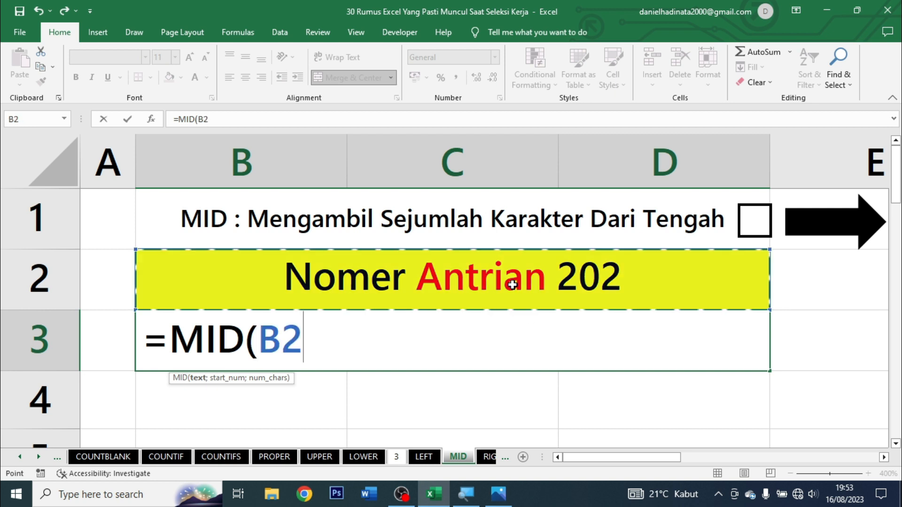
{"action": "type", "text": ";"}
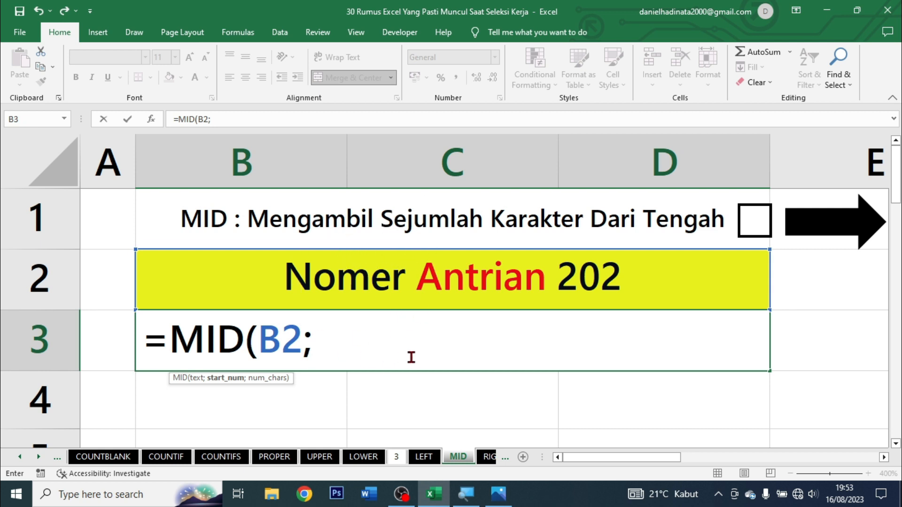
{"action": "type", "text": "7;"}
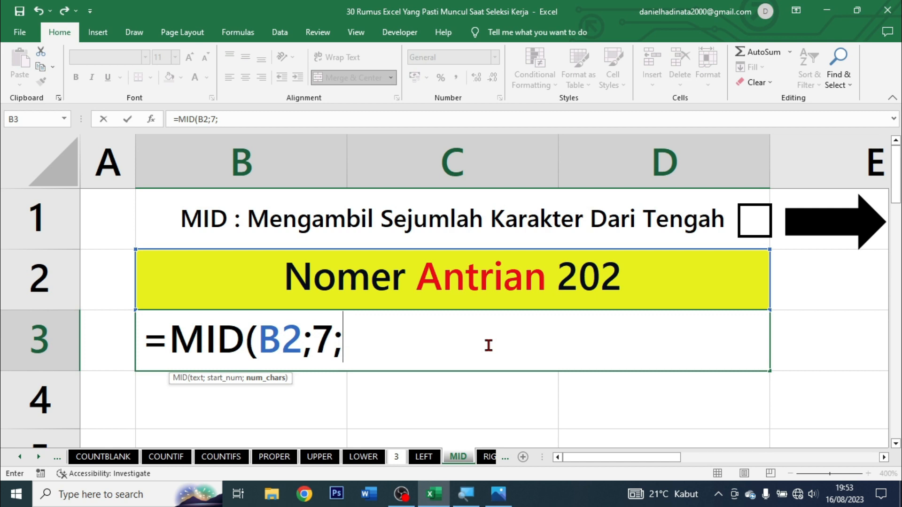
{"action": "type", "text": "7)"}
{"action": "key", "text": "ctrl+Return"}
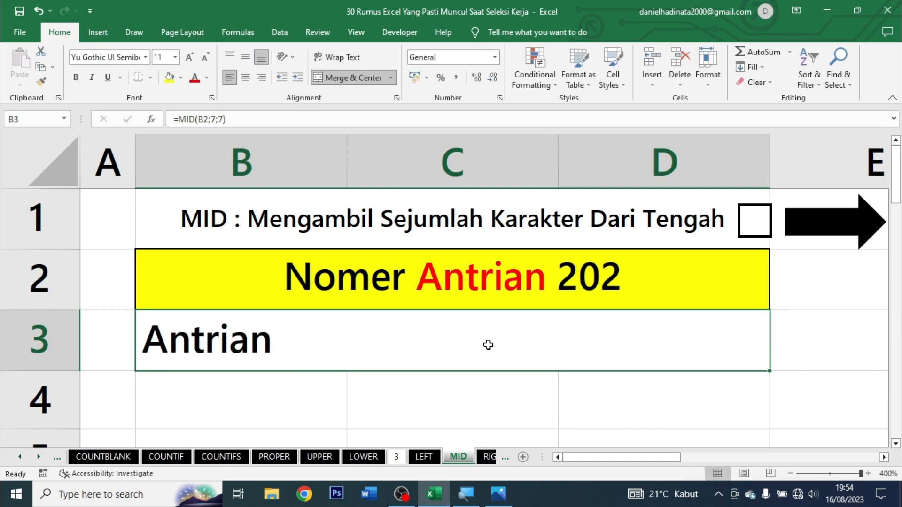
- Centre the MID result in B3 horizontally and tick the checkbox beside the MID title
{"action": "left_click", "coordinate": [245, 77]}
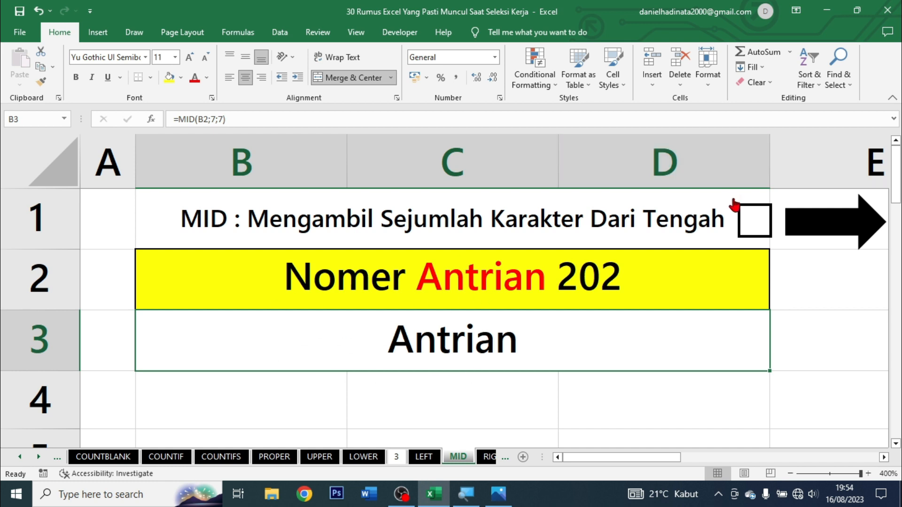
{"action": "left_click", "coordinate": [749, 213]}
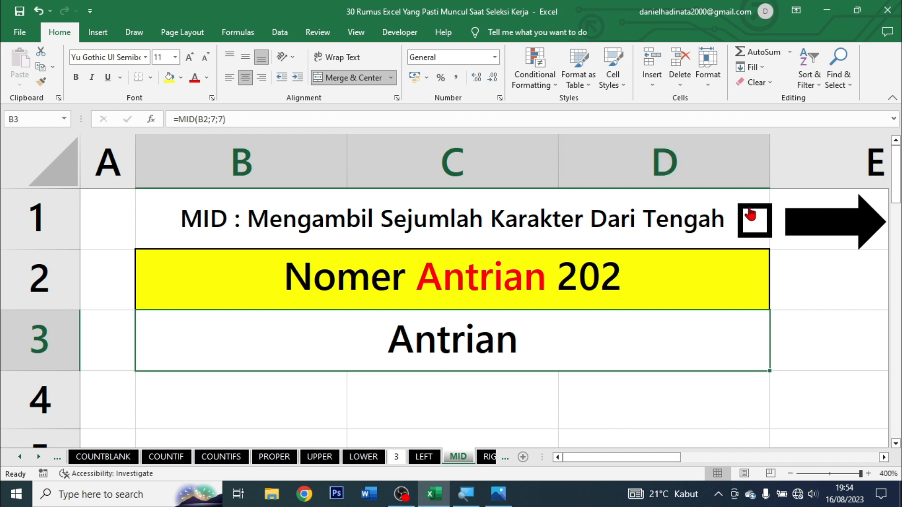
- Go to the RIGHT sheet and extract the last three characters of B2 with =RIGHT(B2;3) in B3
{"action": "left_click", "coordinate": [808, 226]}
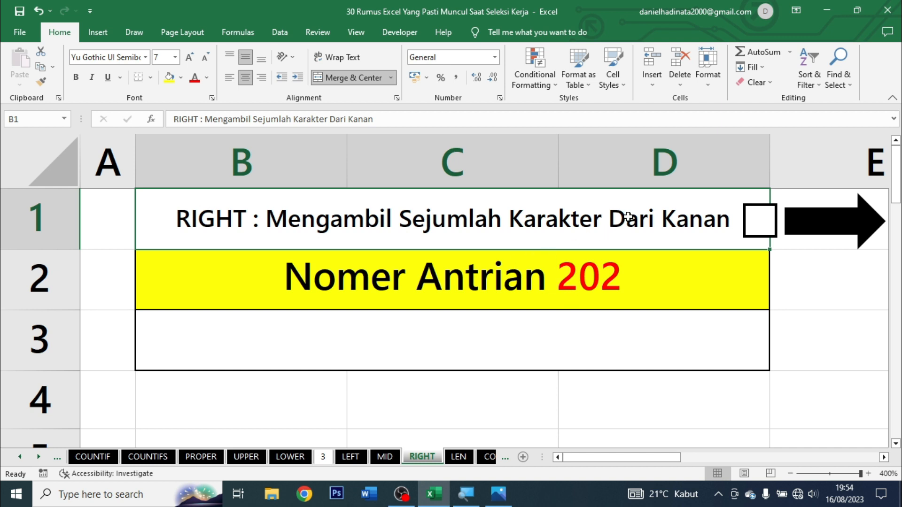
{"action": "left_click", "coordinate": [572, 283]}
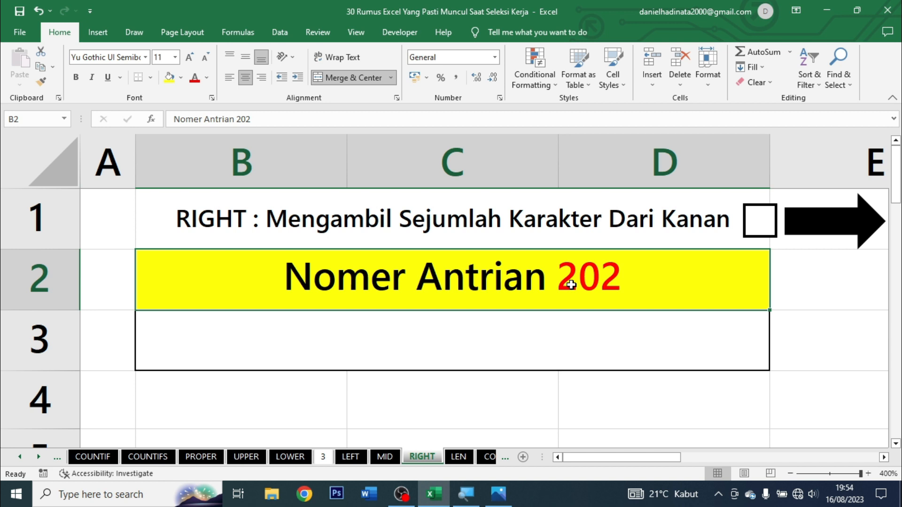
{"action": "left_click", "coordinate": [561, 335]}
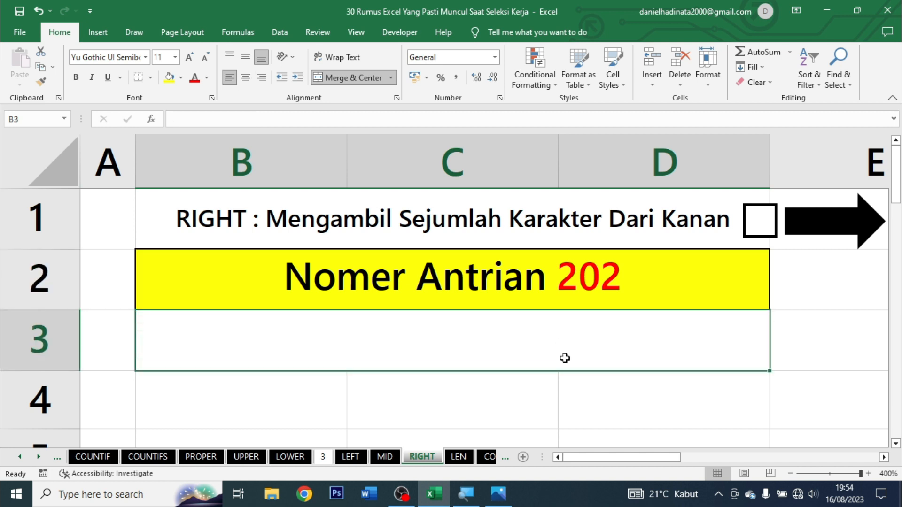
{"action": "type", "text": "=right"}
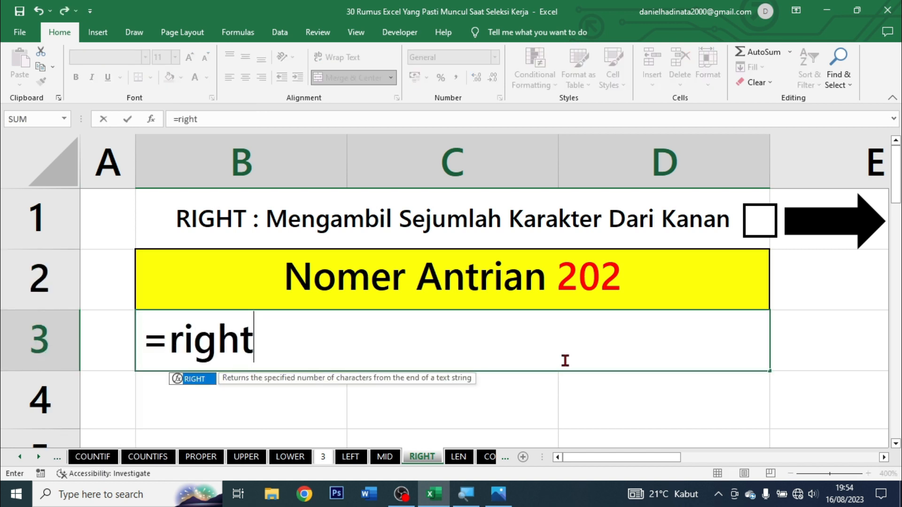
{"action": "key", "text": "Tab"}
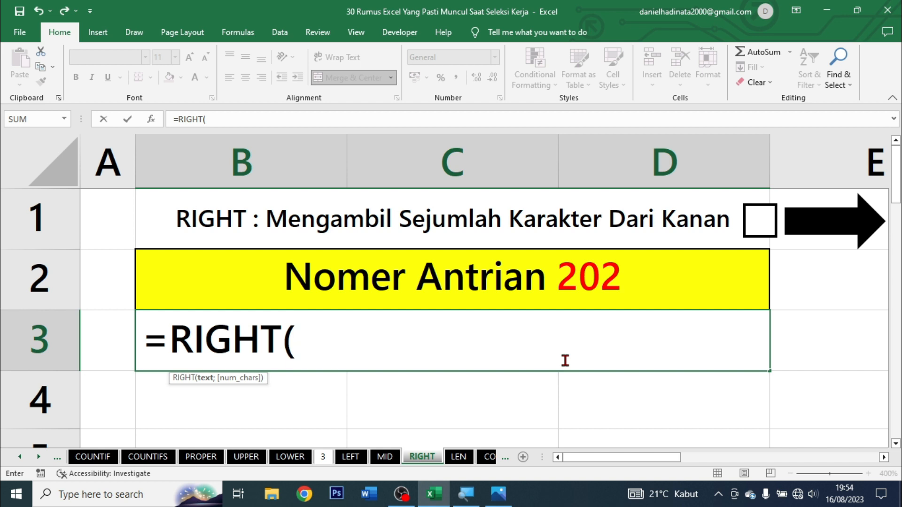
{"action": "left_click", "coordinate": [611, 286]}
{"action": "type", "text": ";"}
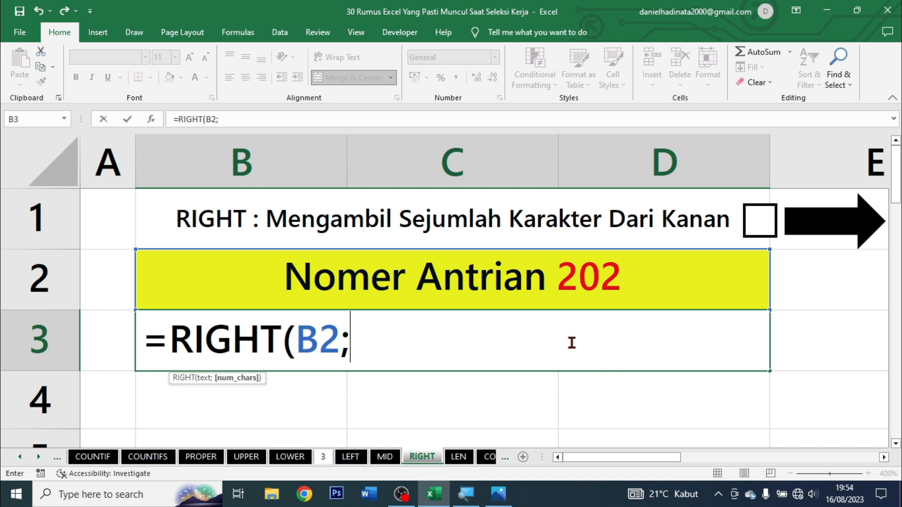
{"action": "type", "text": "3)"}
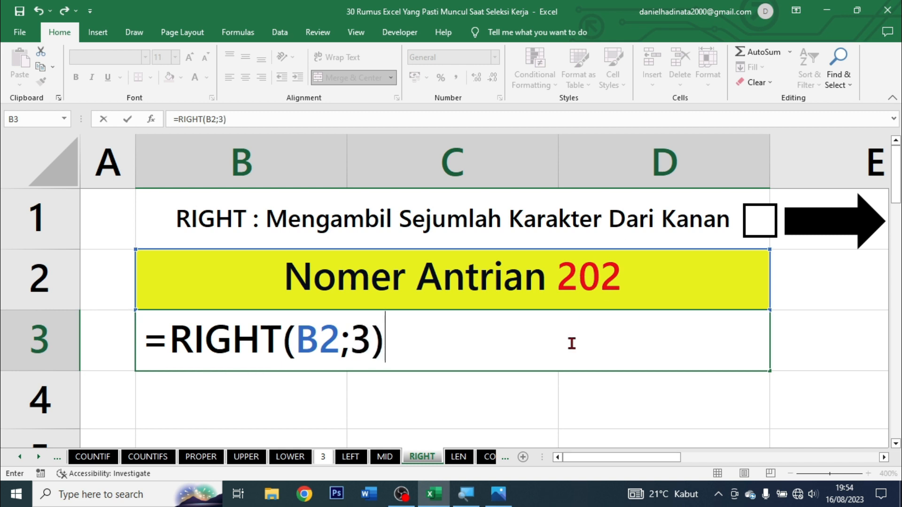
{"action": "key", "text": "ctrl+Return"}
- Centre the RIGHT result in B3 horizontally and tick the checkbox beside the RIGHT title
{"action": "left_click", "coordinate": [245, 77]}
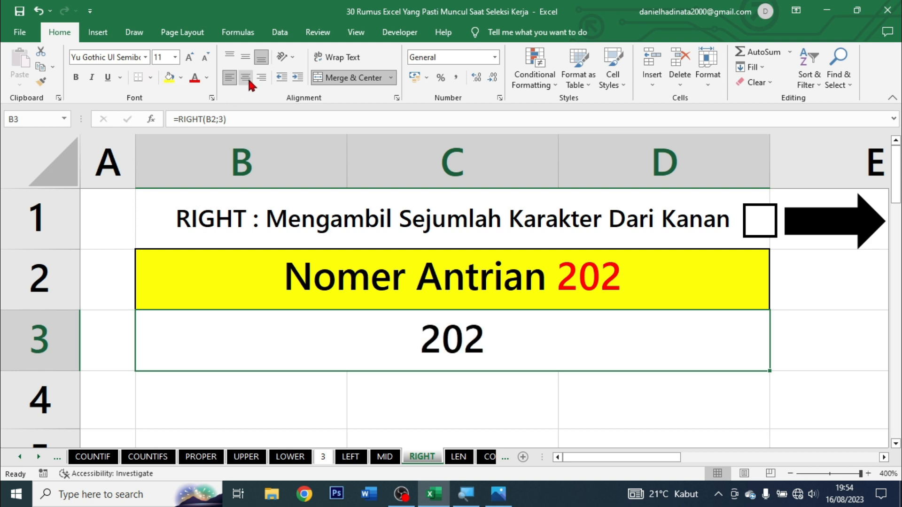
{"action": "left_click", "coordinate": [757, 223]}
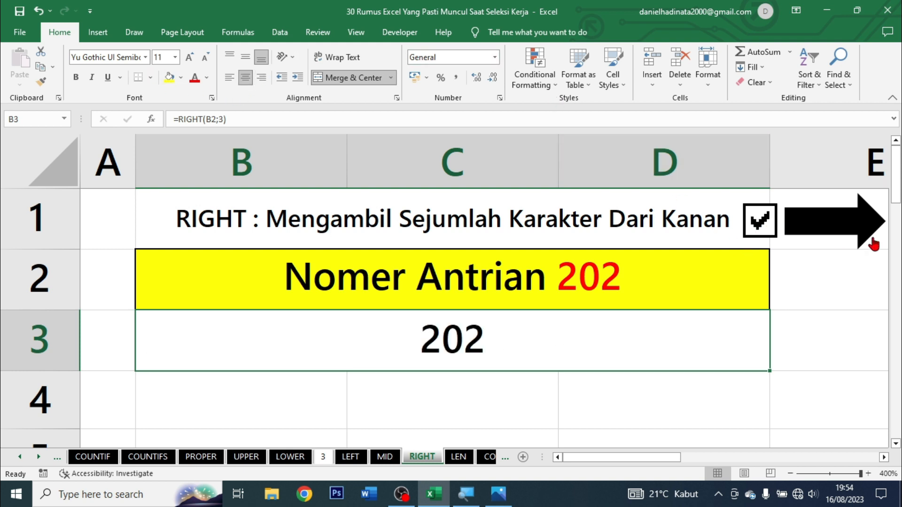
- Go to the LEN sheet and count the characters of B2 with =LEN(B2) in B3
{"action": "left_click", "coordinate": [860, 233]}
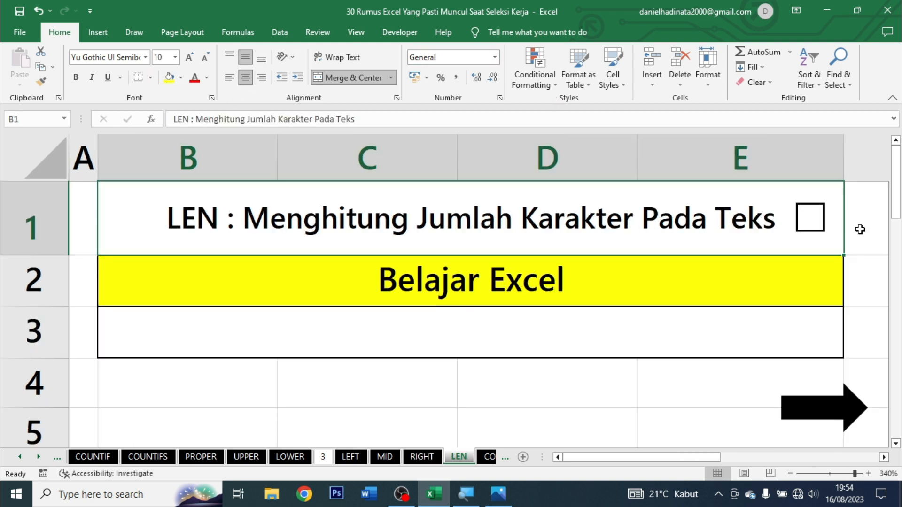
{"action": "left_click", "coordinate": [613, 334]}
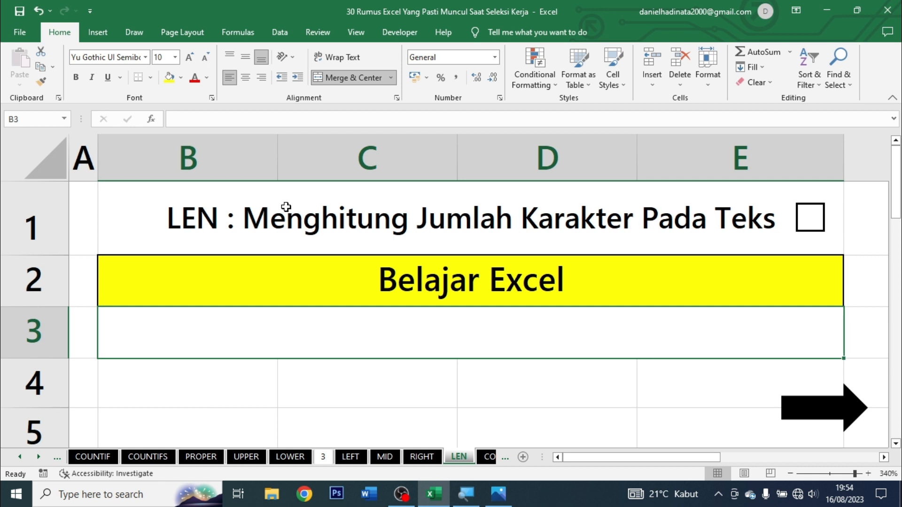
{"action": "left_click", "coordinate": [383, 278]}
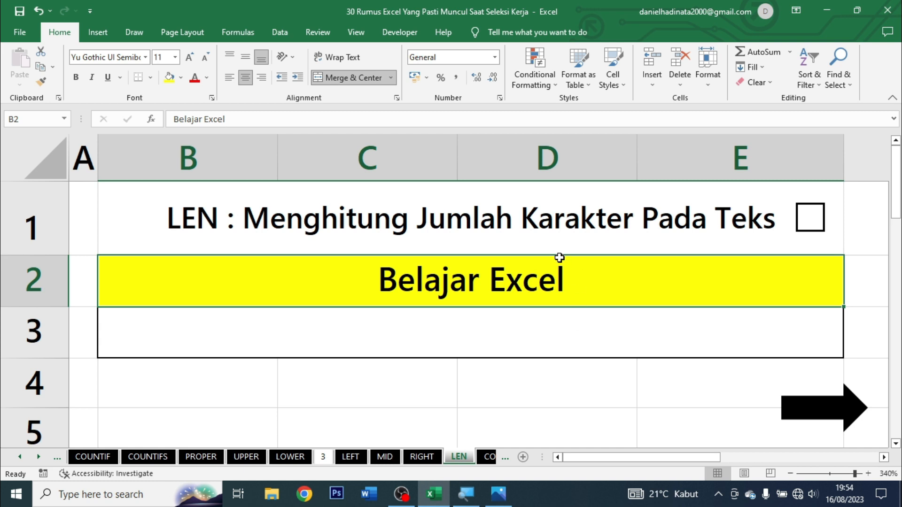
{"action": "left_click", "coordinate": [448, 319]}
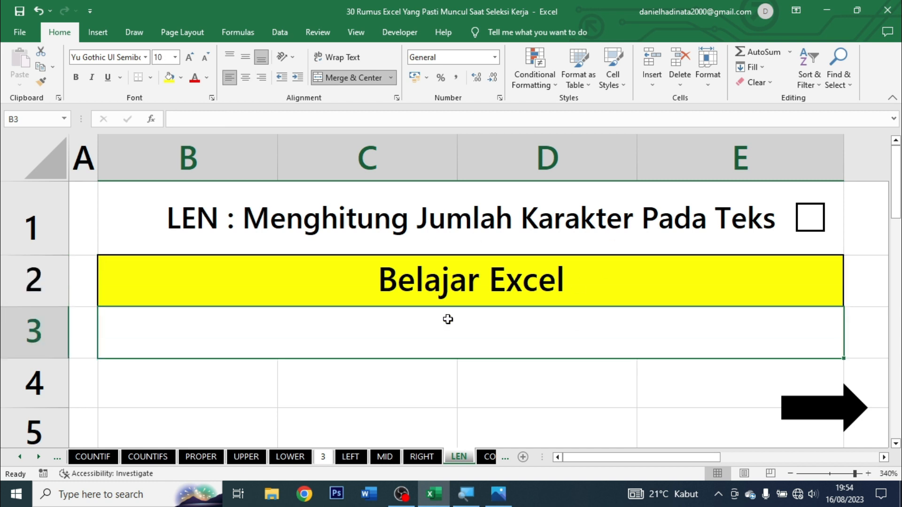
{"action": "type", "text": "=le"}
{"action": "key", "text": "Tab"}
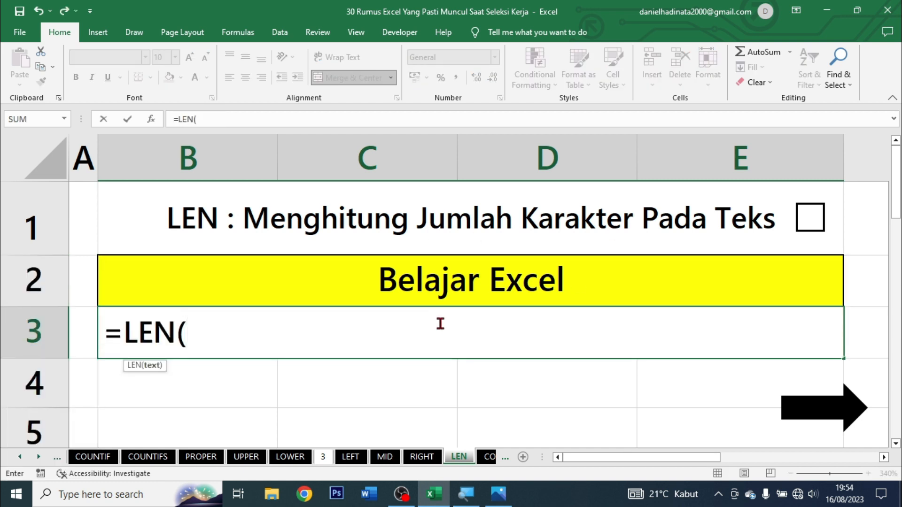
{"action": "left_click", "coordinate": [510, 287]}
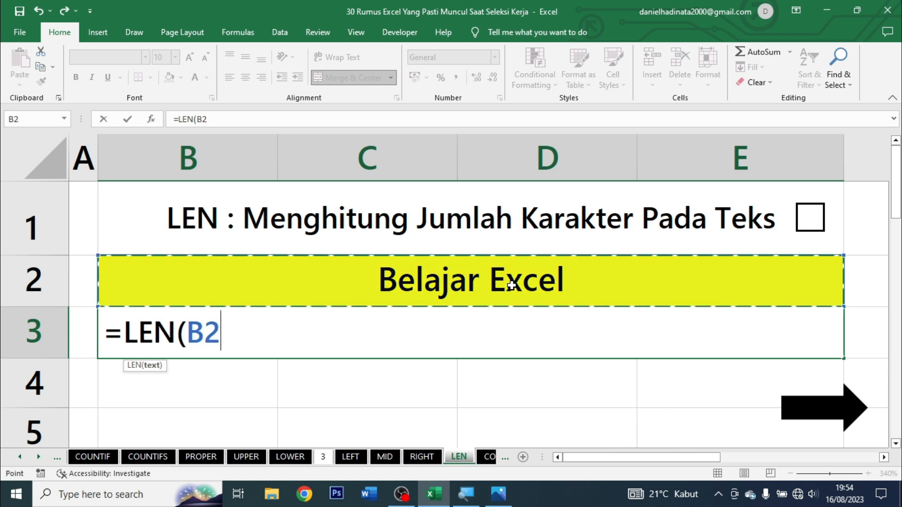
{"action": "type", "text": ")"}
{"action": "key", "text": "ctrl+Return"}
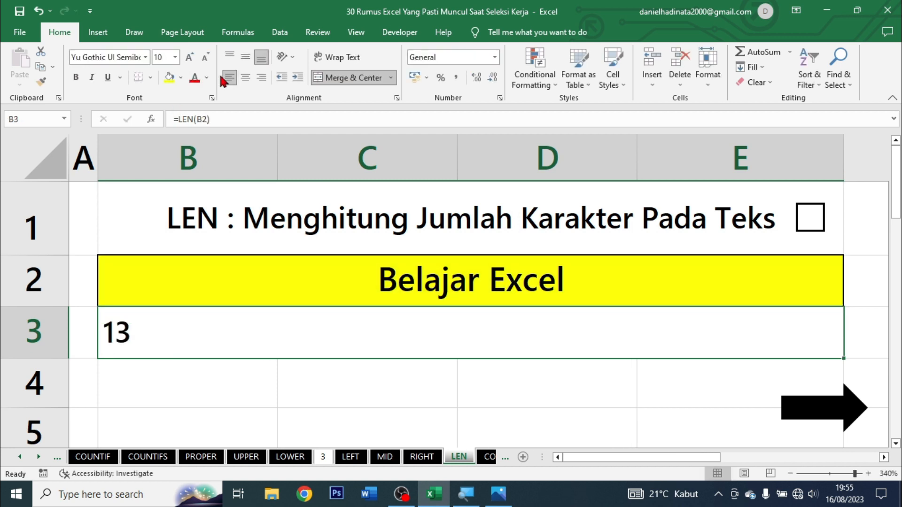
- Centre the LEN result in B3 horizontally and tick the checkbox beside the LEN title
{"action": "left_click", "coordinate": [246, 77]}
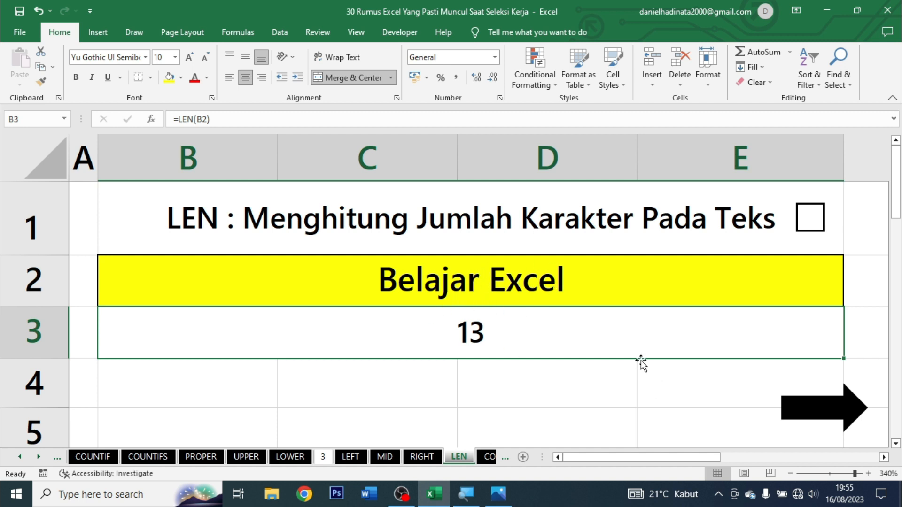
{"action": "left_click", "coordinate": [809, 218]}
- Open the CONCATENATE sheet and examine the separate words in B2:E2 and the empty result rows below them
{"action": "left_click", "coordinate": [839, 413]}
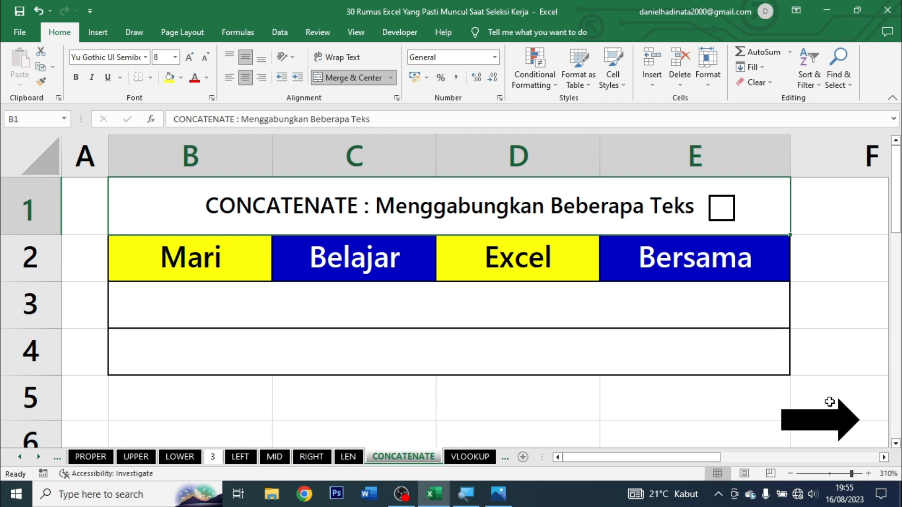
{"action": "left_click", "coordinate": [487, 332]}
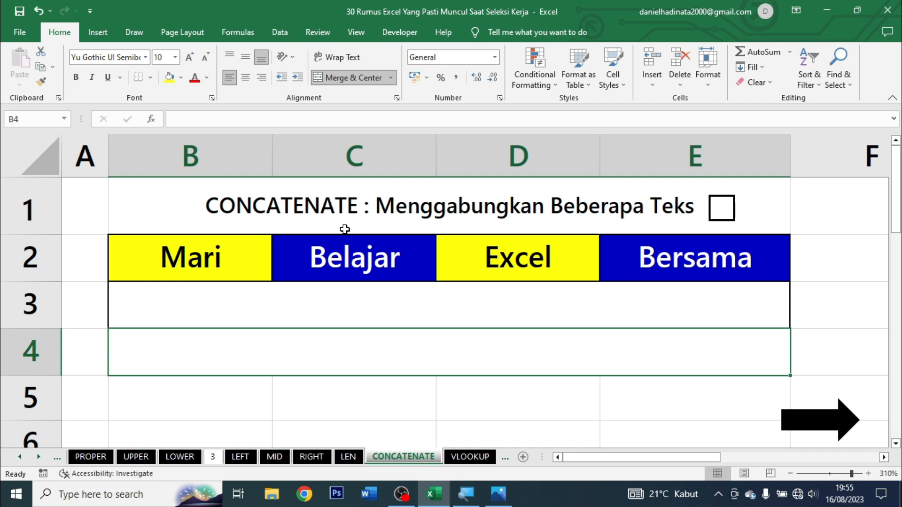
{"action": "left_click", "coordinate": [306, 313]}
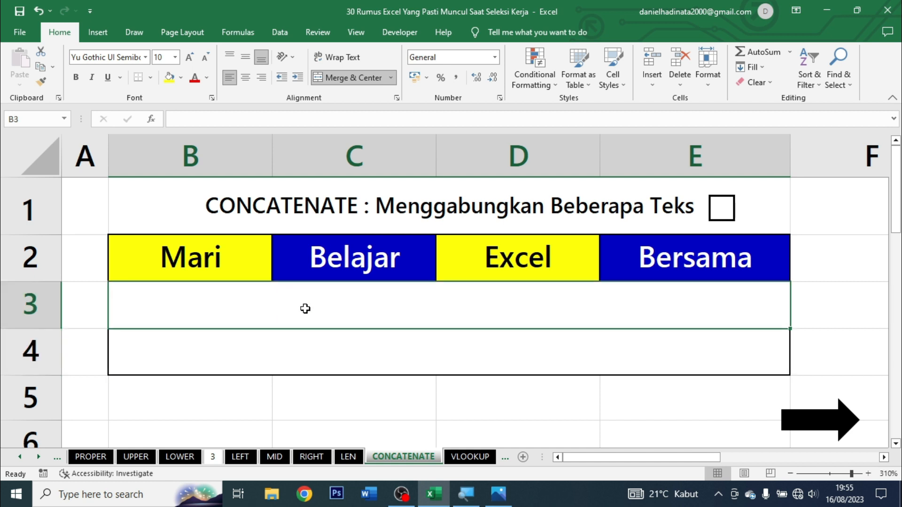
{"action": "left_click", "coordinate": [184, 276]}
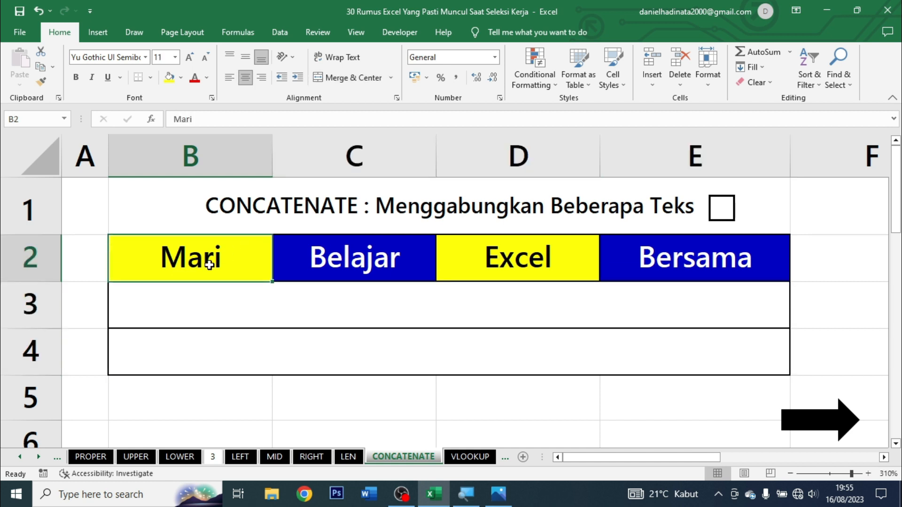
{"action": "left_click", "coordinate": [374, 255]}
{"action": "left_click", "coordinate": [510, 246]}
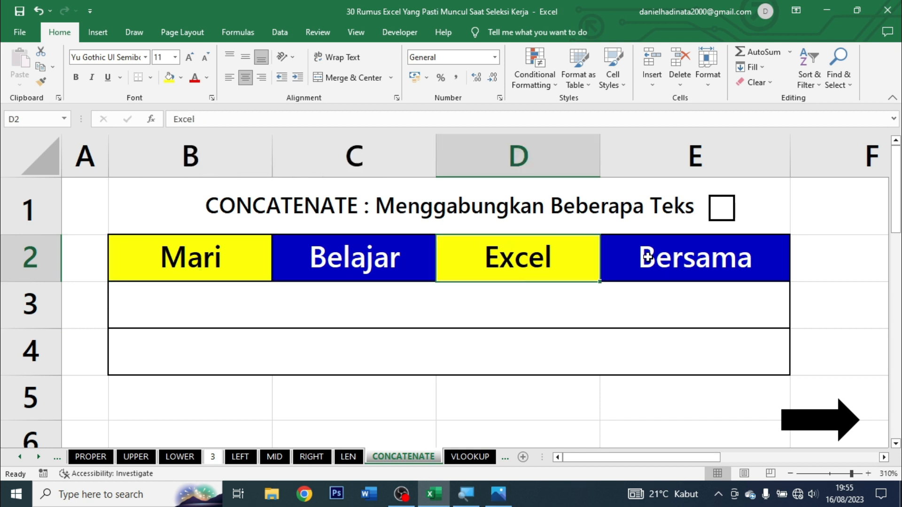
{"action": "left_click", "coordinate": [702, 271]}
{"action": "left_click", "coordinate": [241, 266]}
{"action": "left_click", "coordinate": [316, 254]}
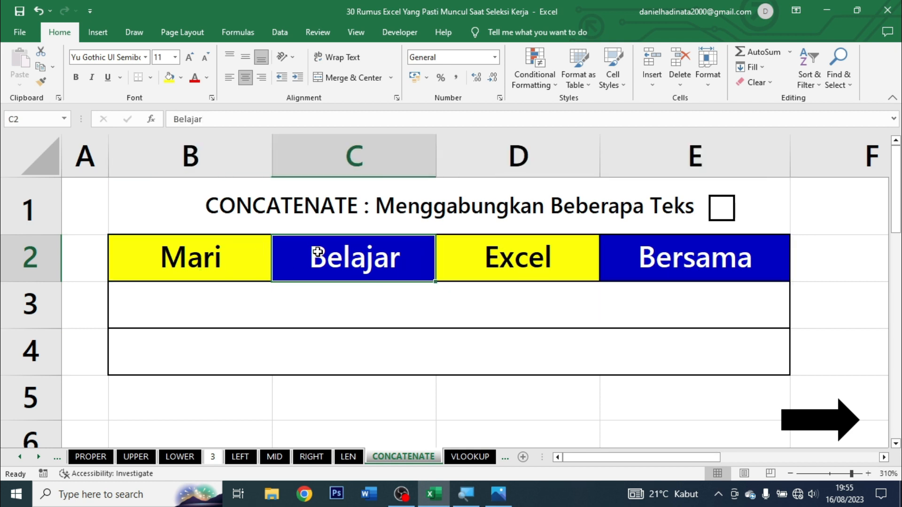
{"action": "left_click", "coordinate": [203, 241]}
{"action": "left_click", "coordinate": [298, 255]}
{"action": "left_click", "coordinate": [241, 272]}
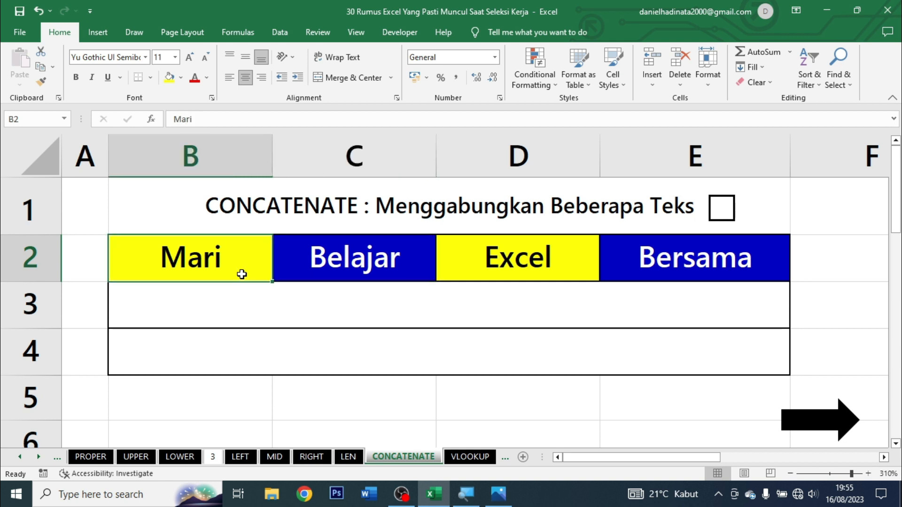
{"action": "left_click", "coordinate": [281, 259]}
{"action": "left_click", "coordinate": [192, 270]}
{"action": "left_click", "coordinate": [362, 260]}
{"action": "left_click", "coordinate": [550, 261]}
- Join the four words of row 2 without spaces by entering =CONCATENATE(B2;C2;D2;E2) in B3
{"action": "left_click", "coordinate": [580, 322]}
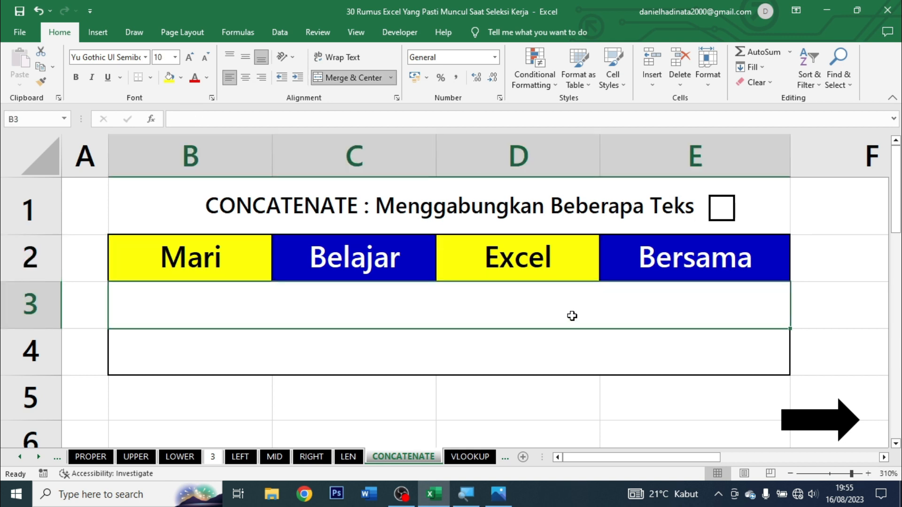
{"action": "type", "text": "=co"}
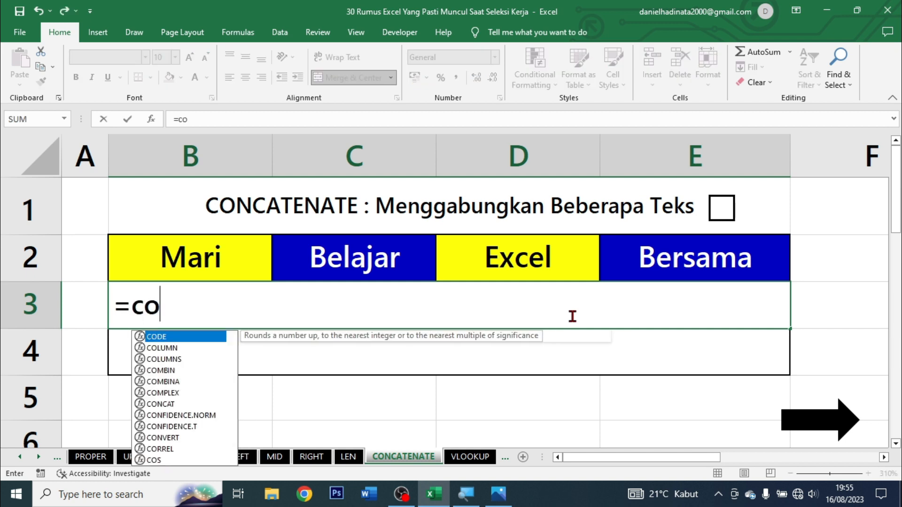
{"action": "type", "text": "ncar"}
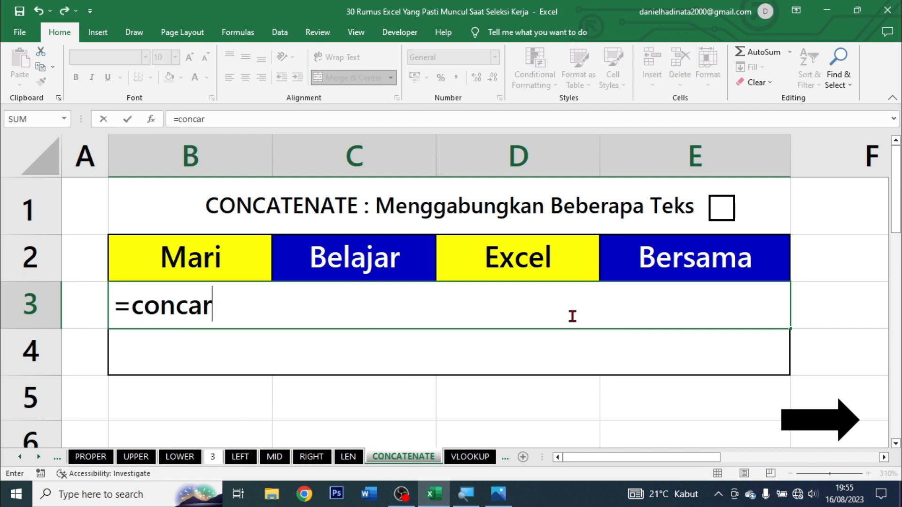
{"action": "key", "text": "BackSpace"}
{"action": "key", "text": "Down"}
{"action": "key", "text": "Tab"}
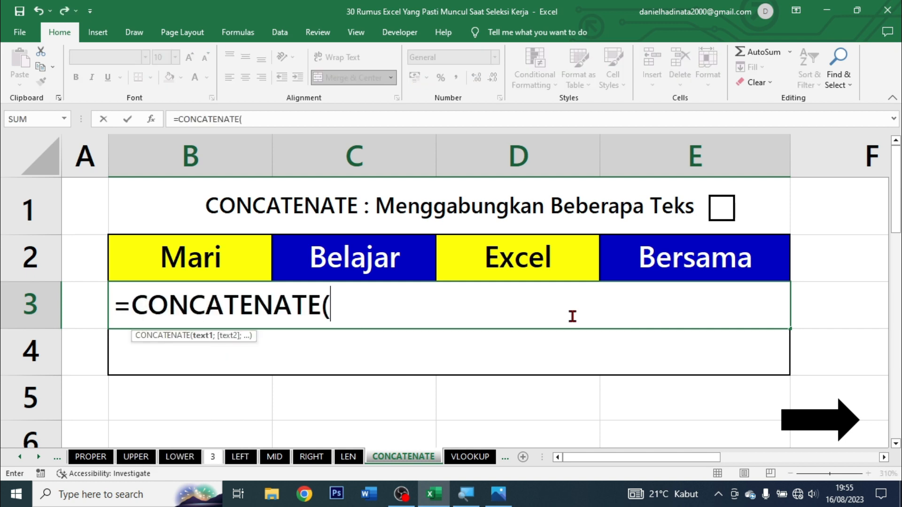
{"action": "left_click", "coordinate": [191, 268]}
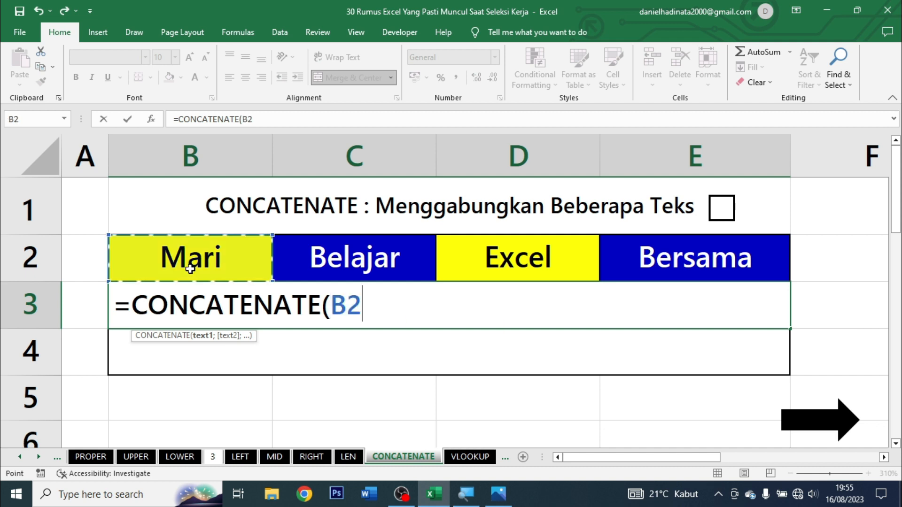
{"action": "type", "text": ";"}
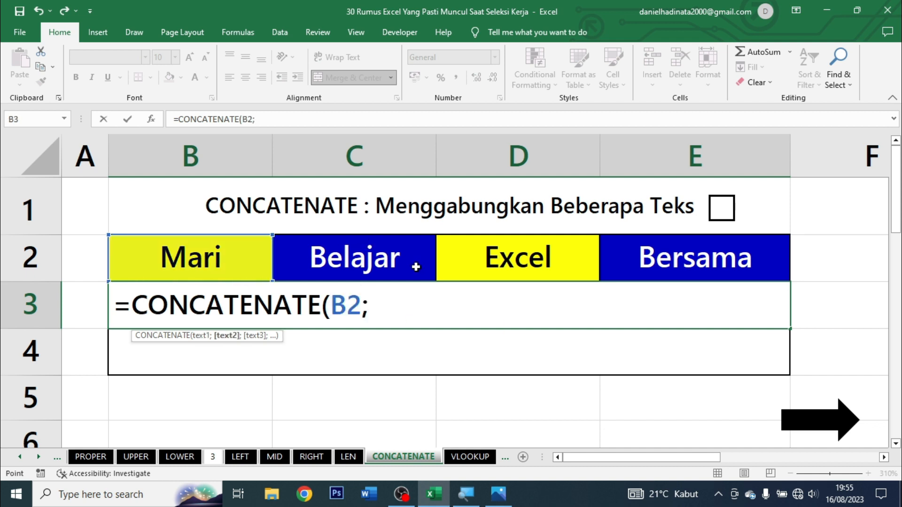
{"action": "left_click", "coordinate": [416, 267]}
{"action": "type", "text": ";"}
{"action": "left_click", "coordinate": [553, 258]}
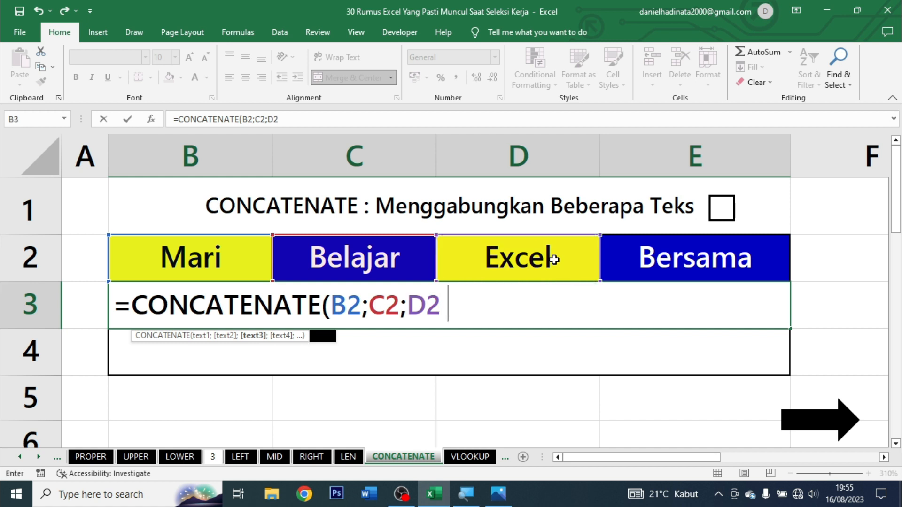
{"action": "type", "text": ";"}
{"action": "left_click", "coordinate": [636, 245]}
{"action": "type", "text": ";"}
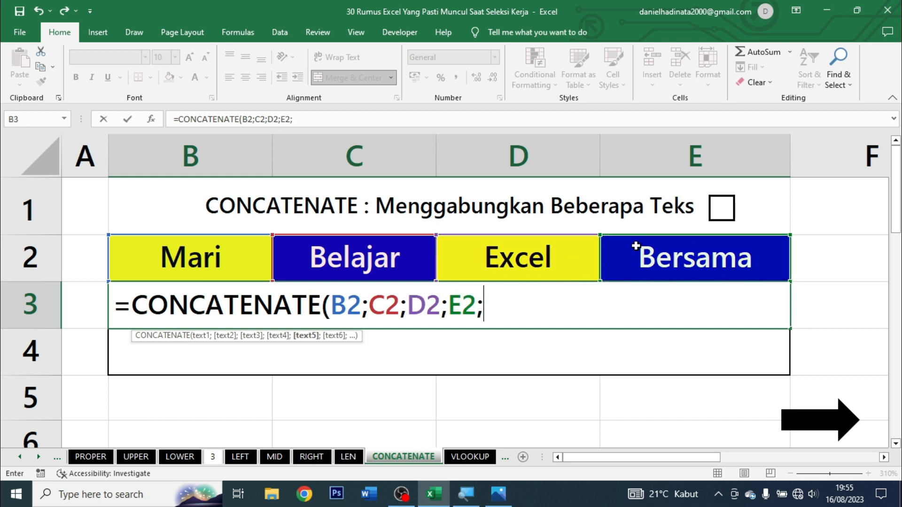
{"action": "key", "text": "BackSpace"}
{"action": "type", "text": ")"}
{"action": "key", "text": "ctrl+Return"}
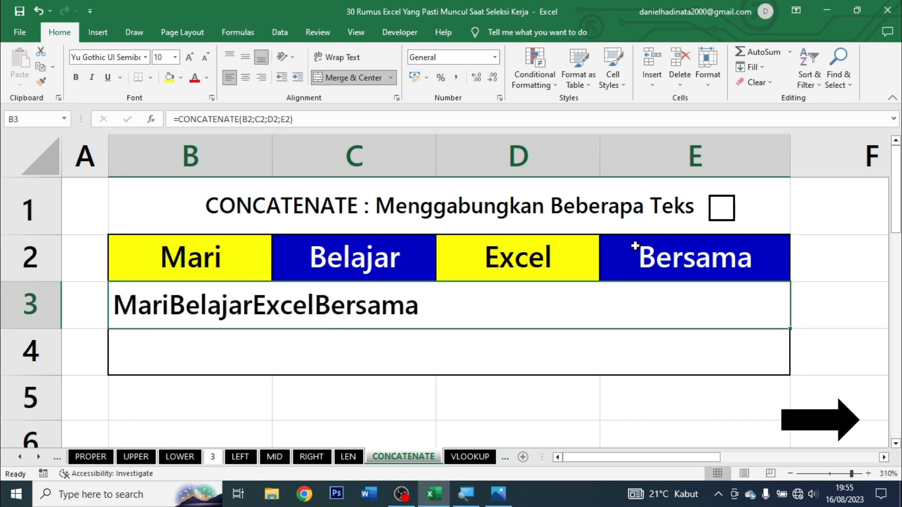
- Centre the B3 result, and join the four words with spaces by entering =CONCATENATE(B2;" ";C2;" ";D2;" ";E2) in B4
{"action": "left_click", "coordinate": [245, 77]}
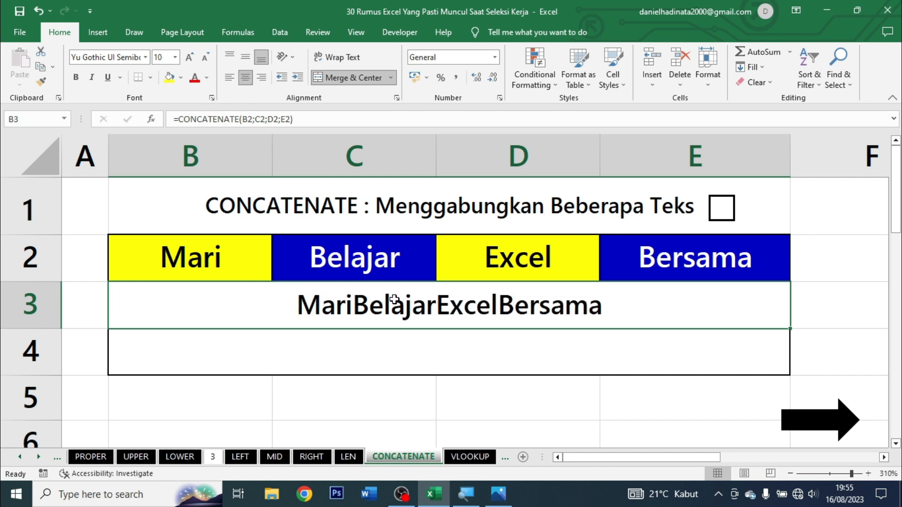
{"action": "left_click", "coordinate": [398, 336]}
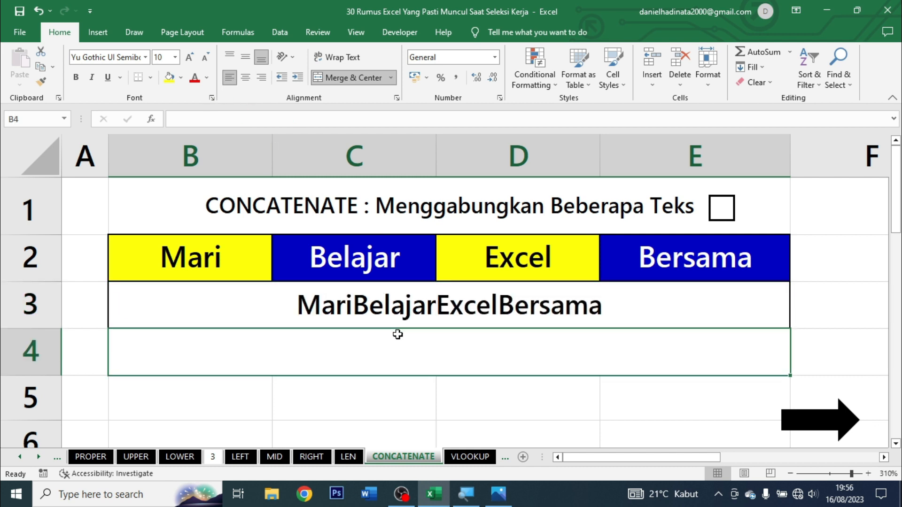
{"action": "type", "text": "=con"}
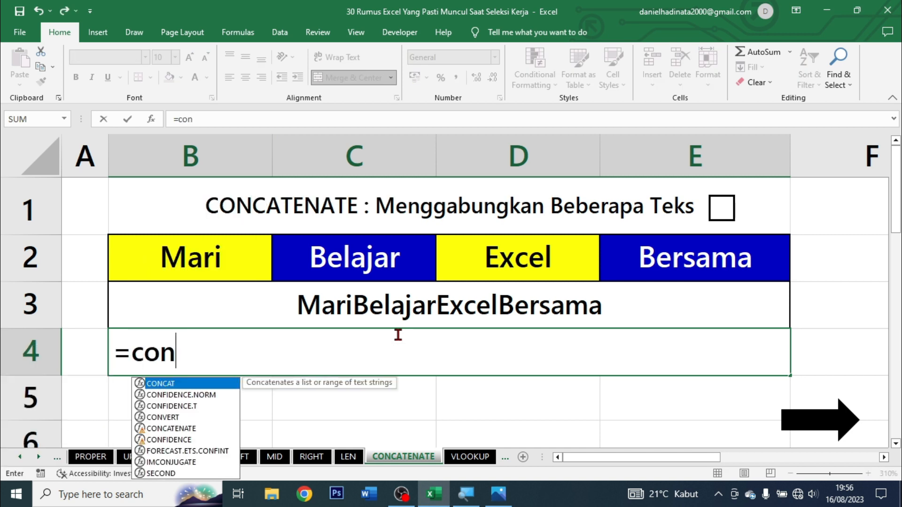
{"action": "type", "text": "ca"}
{"action": "key", "text": "Down"}
{"action": "key", "text": "Tab"}
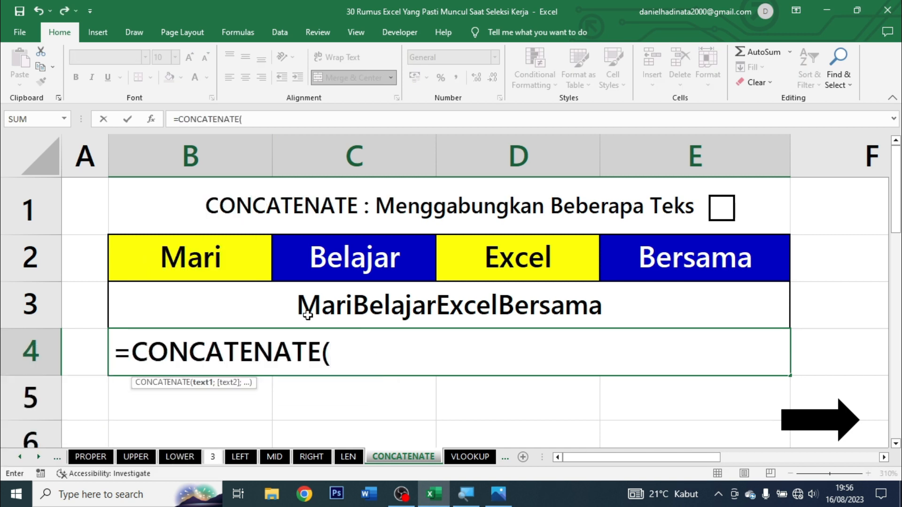
{"action": "left_click", "coordinate": [231, 260]}
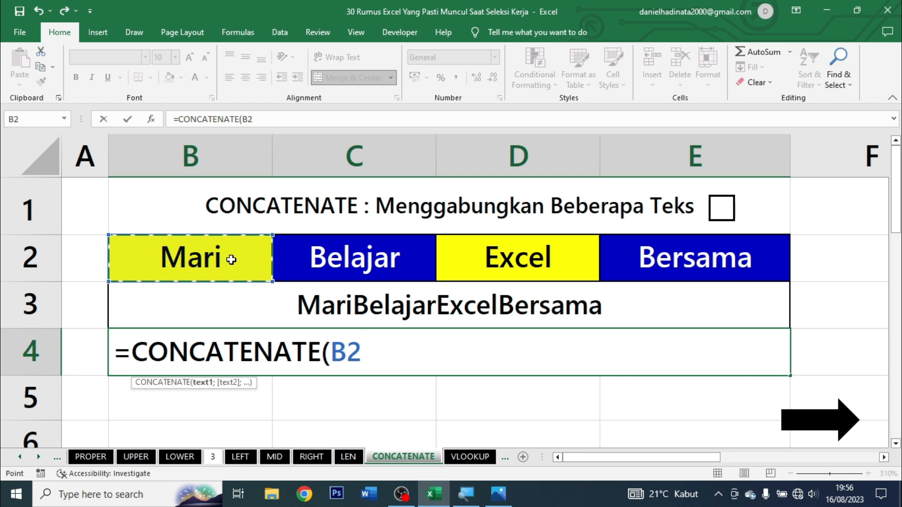
{"action": "type", "text": ";\""}
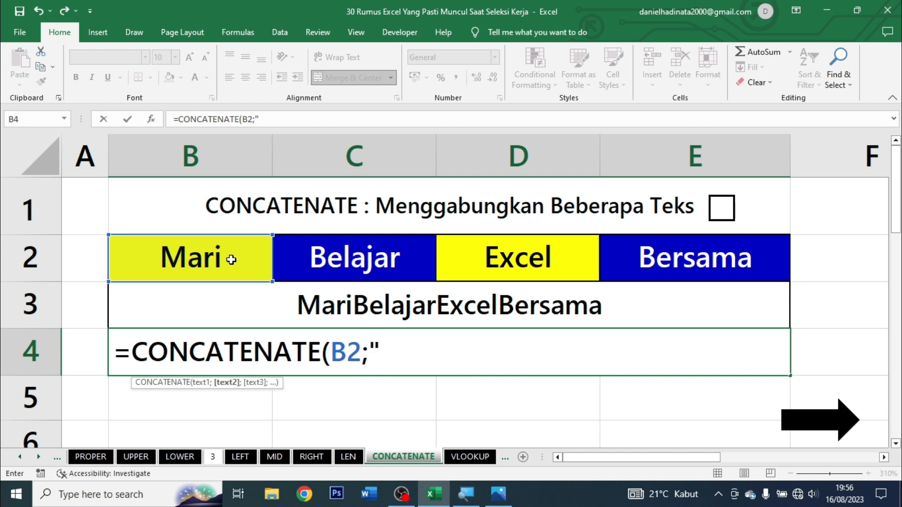
{"action": "type", "text": " \";"}
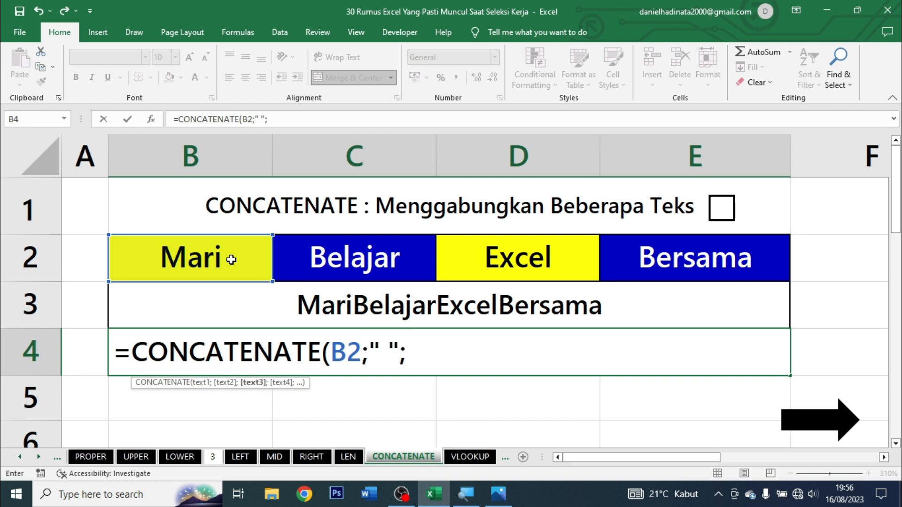
{"action": "left_click", "coordinate": [307, 256]}
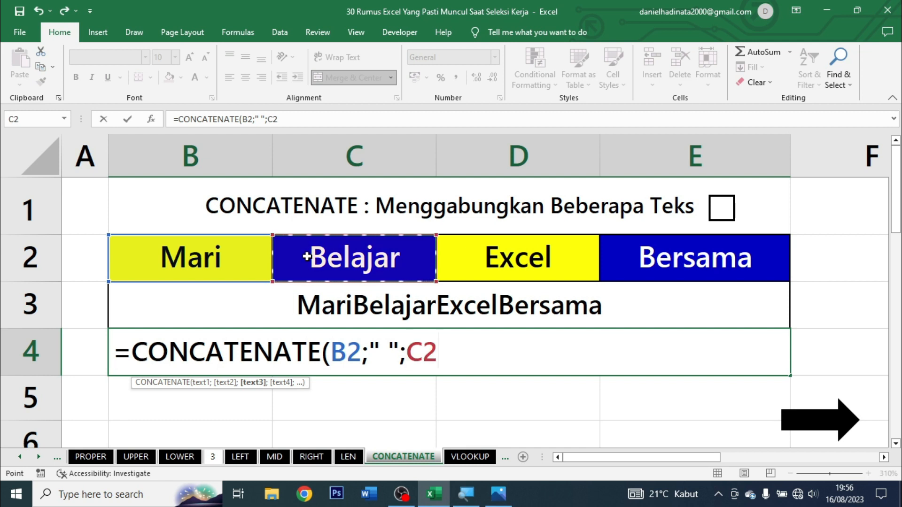
{"action": "type", "text": ";\" "}
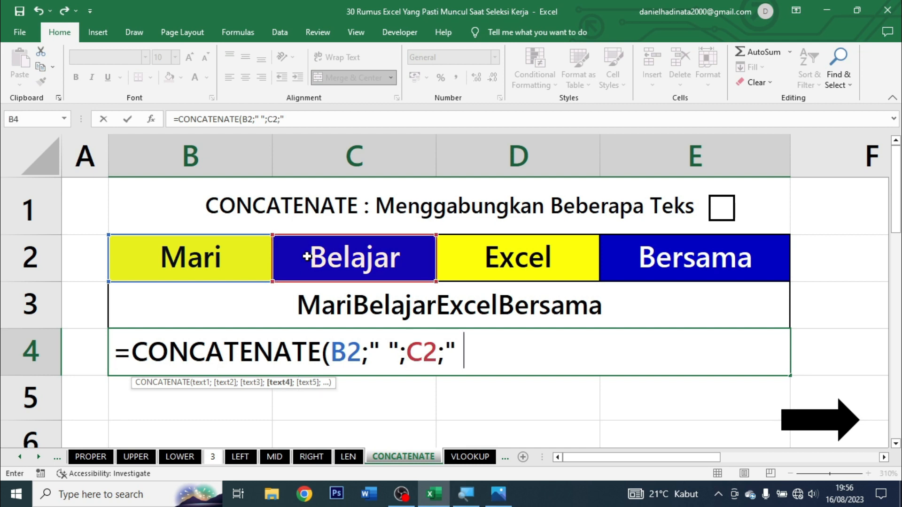
{"action": "type", "text": "\";"}
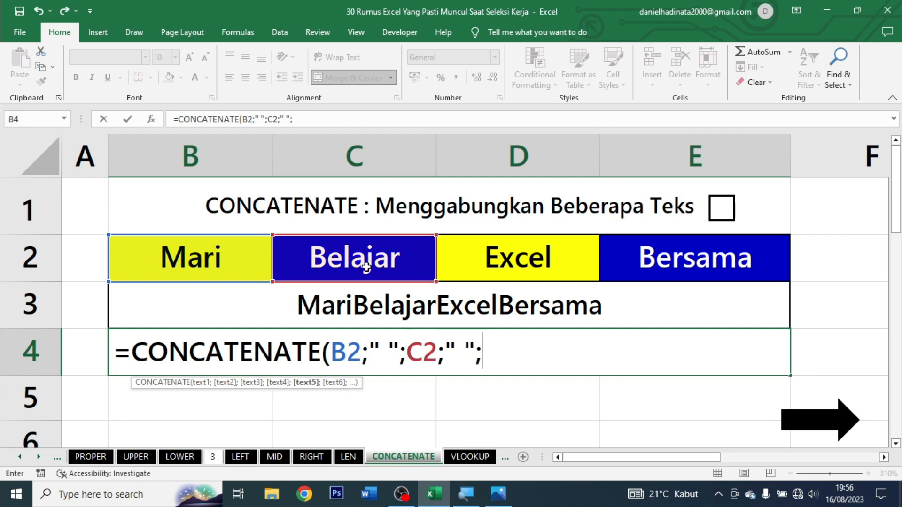
{"action": "left_click", "coordinate": [486, 264]}
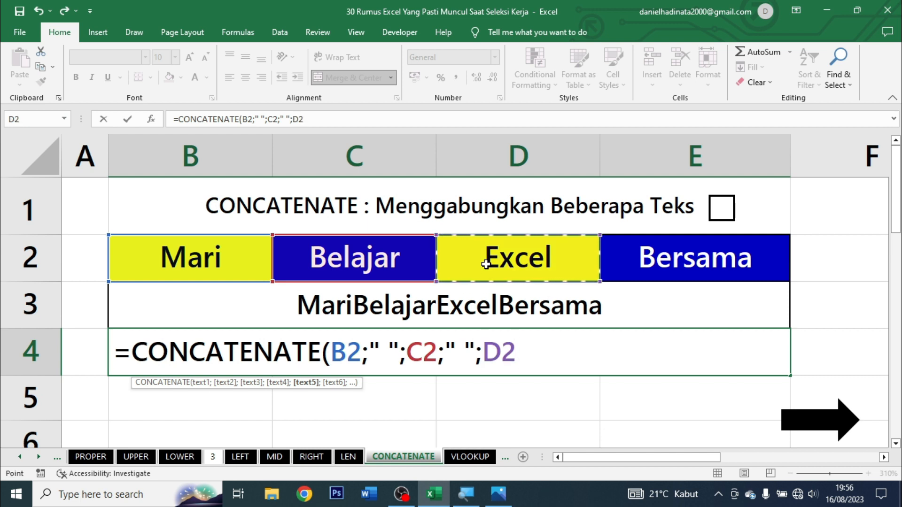
{"action": "type", "text": ";\" "}
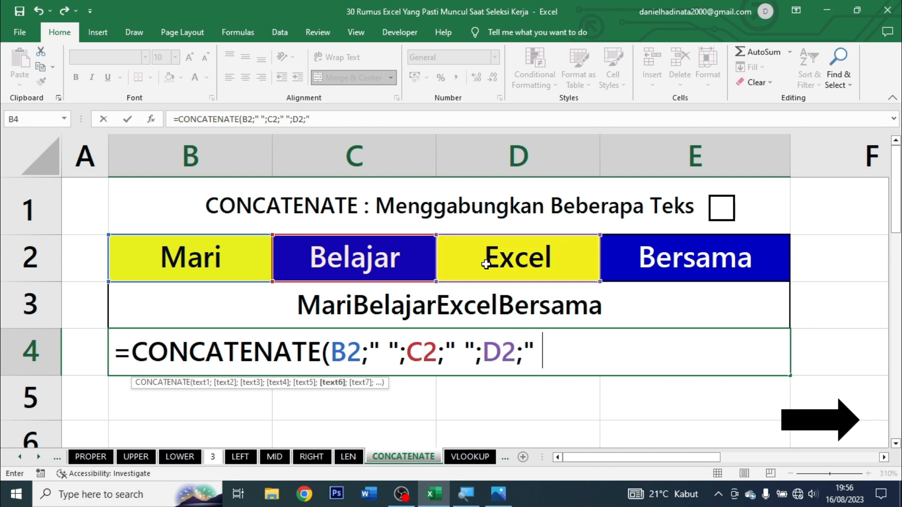
{"action": "type", "text": "\";"}
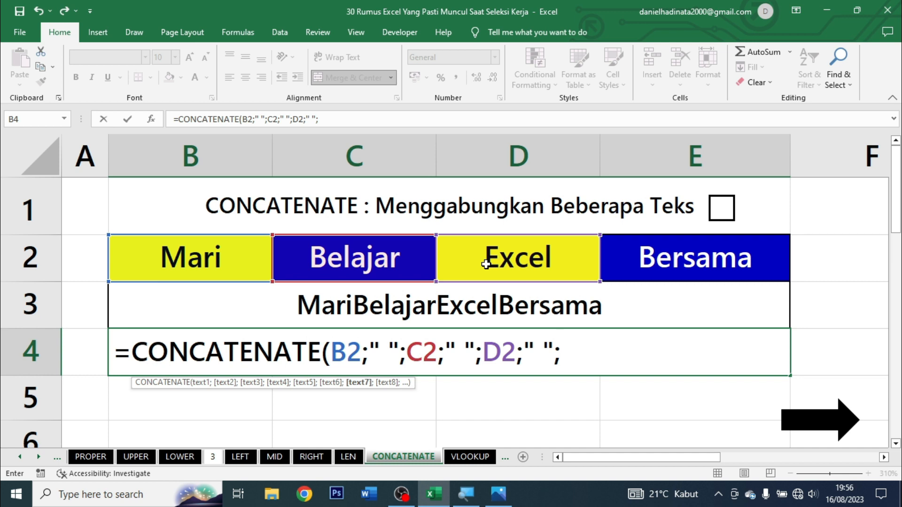
{"action": "left_click", "coordinate": [700, 278]}
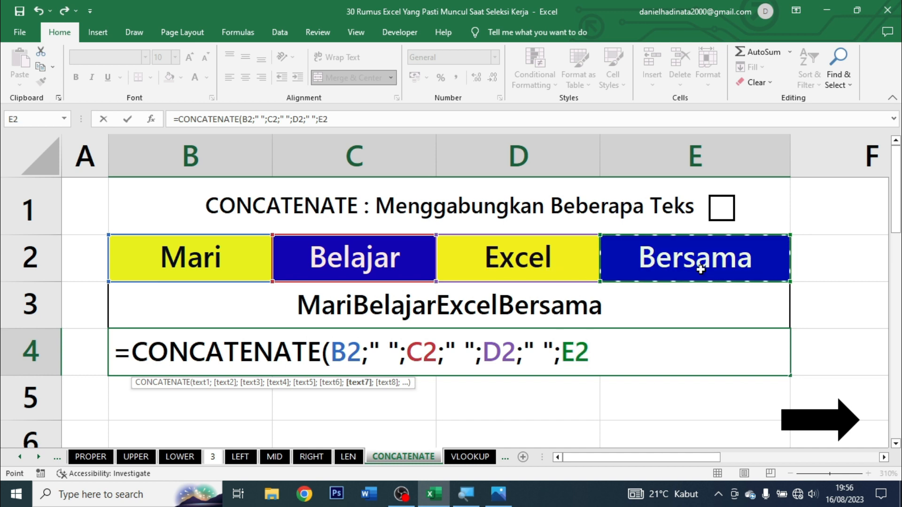
{"action": "type", "text": ")"}
{"action": "key", "text": "ctrl+Return"}
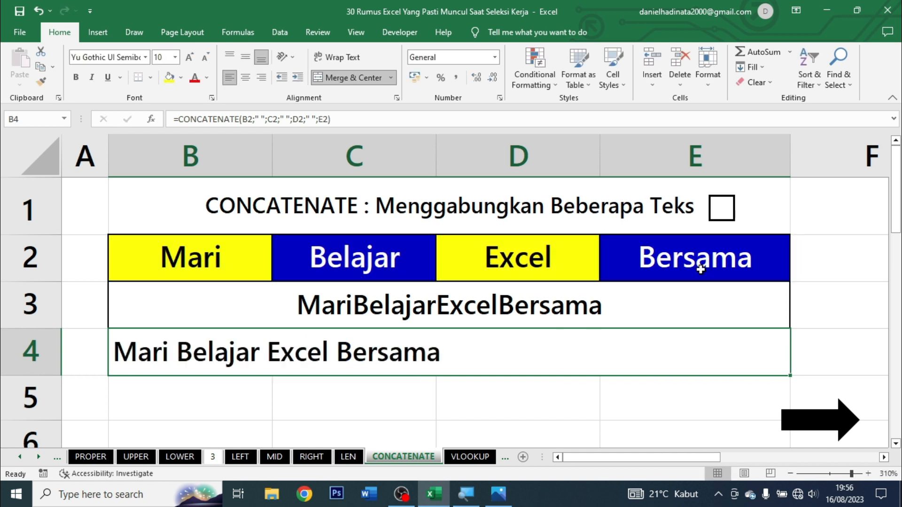
- Centre the result in B4 horizontally and tick the checkbox beside the CONCATENATE title
{"action": "left_click", "coordinate": [246, 77]}
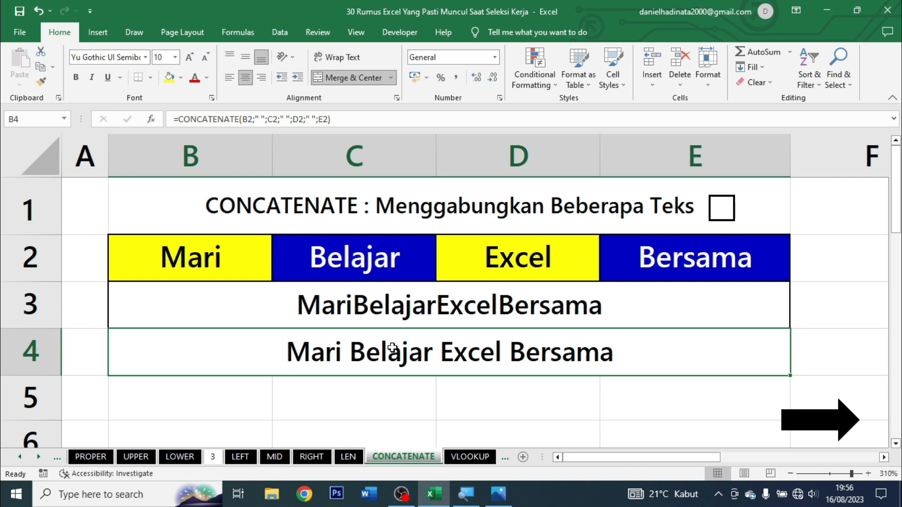
{"action": "left_click", "coordinate": [717, 219]}
- Go to the VLOOKUP sheet and examine the No, Nama, Usia and Alamat columns in B2:E7 and the lookup cells in G2:H3
{"action": "left_click", "coordinate": [804, 429]}
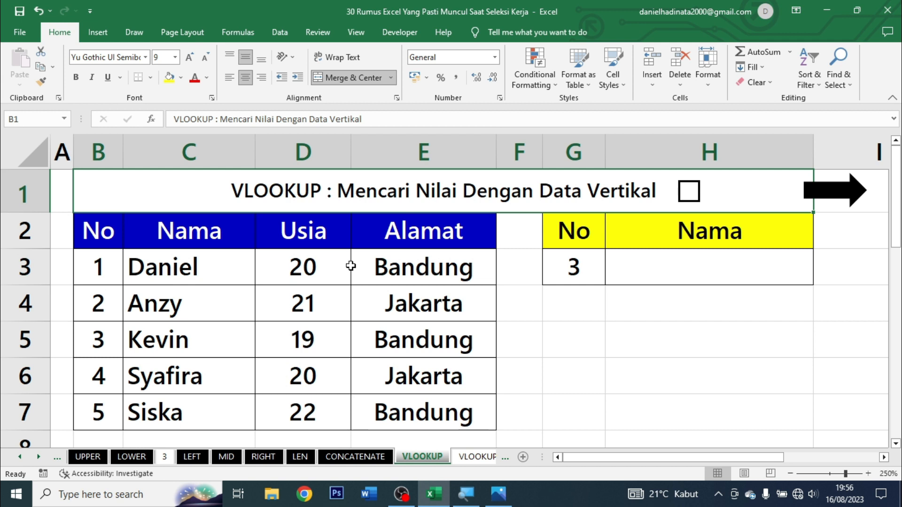
{"action": "left_click_drag", "start_coordinate": [136, 239], "coordinate": [126, 413]}
{"action": "left_click_drag", "start_coordinate": [272, 247], "coordinate": [307, 414]}
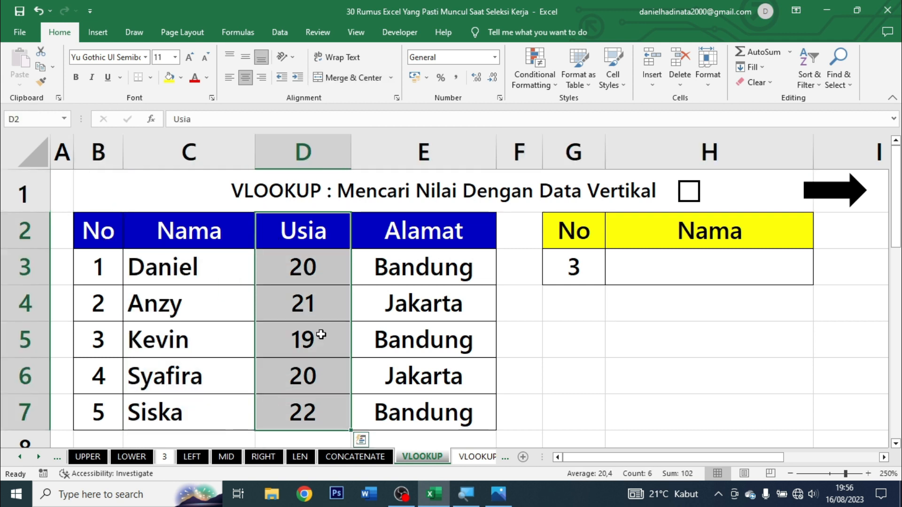
{"action": "left_click_drag", "start_coordinate": [403, 235], "coordinate": [398, 407]}
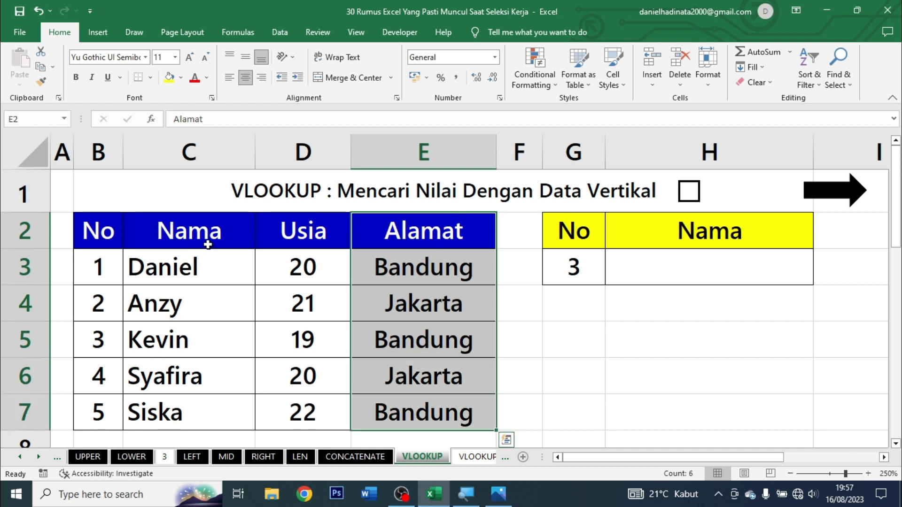
{"action": "left_click", "coordinate": [209, 231]}
{"action": "left_click_drag", "start_coordinate": [214, 268], "coordinate": [202, 401]}
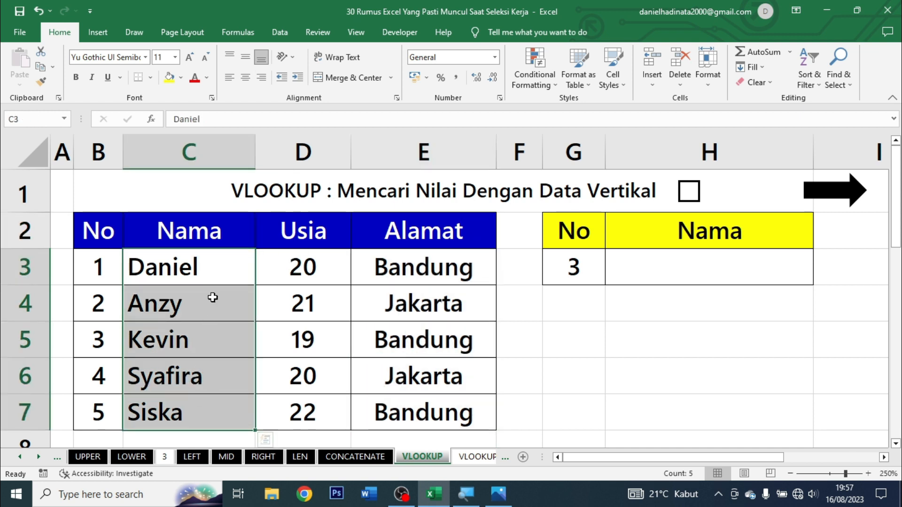
{"action": "left_click", "coordinate": [212, 252]}
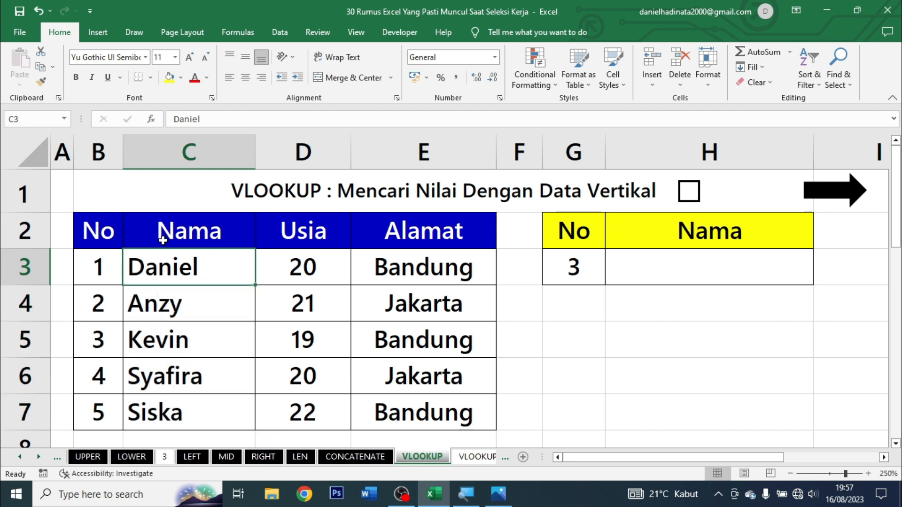
{"action": "left_click", "coordinate": [111, 231]}
{"action": "left_click", "coordinate": [99, 278]}
{"action": "left_click", "coordinate": [100, 307]}
{"action": "left_click", "coordinate": [97, 340]}
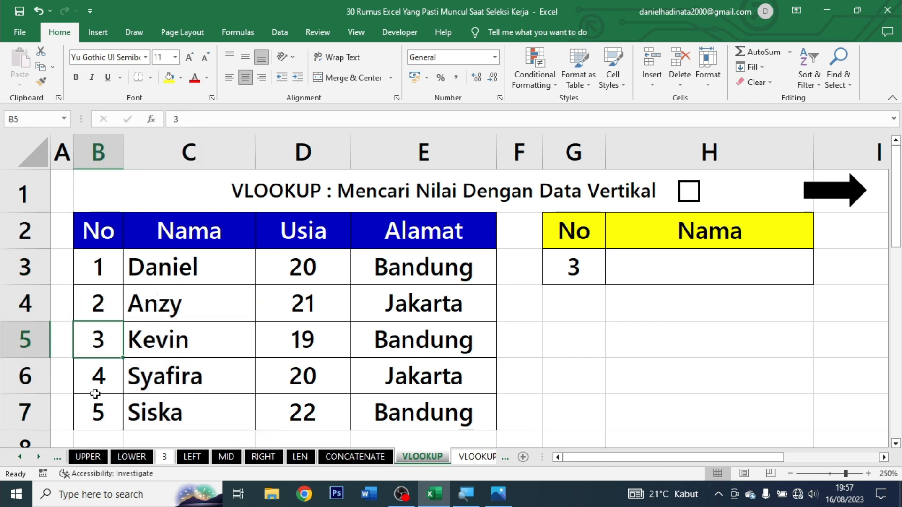
{"action": "left_click", "coordinate": [95, 393]}
{"action": "left_click_drag", "start_coordinate": [97, 270], "coordinate": [102, 407]}
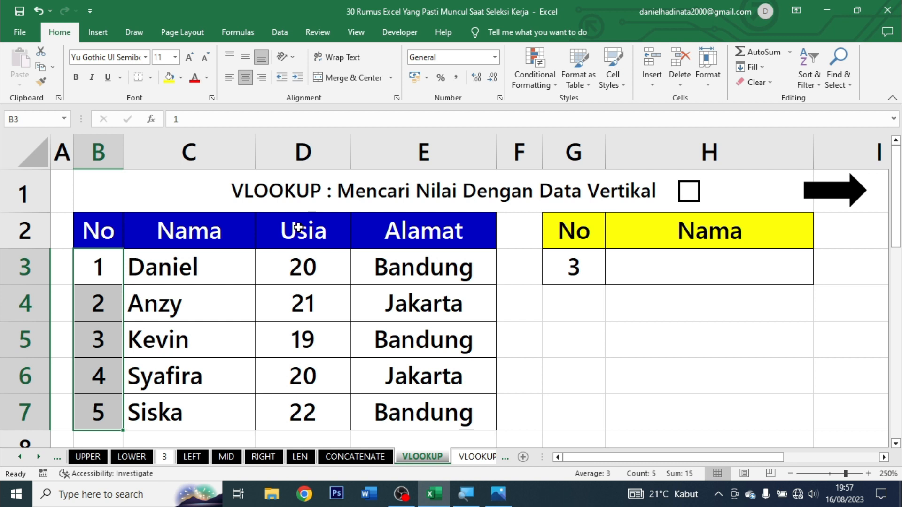
{"action": "left_click", "coordinate": [651, 252]}
{"action": "left_click", "coordinate": [584, 244]}
{"action": "left_click_drag", "start_coordinate": [575, 265], "coordinate": [593, 240]}
- Look up the number in G3 in the table's fourth column with an exact match by entering =VLOOKUP(G3;B2:E7;4;FALSE) in H3
{"action": "left_click", "coordinate": [616, 254]}
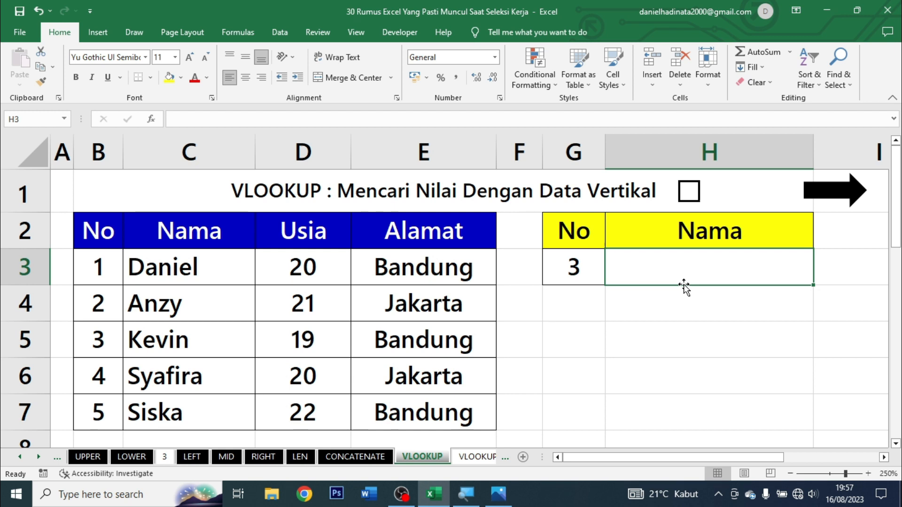
{"action": "type", "text": "="}
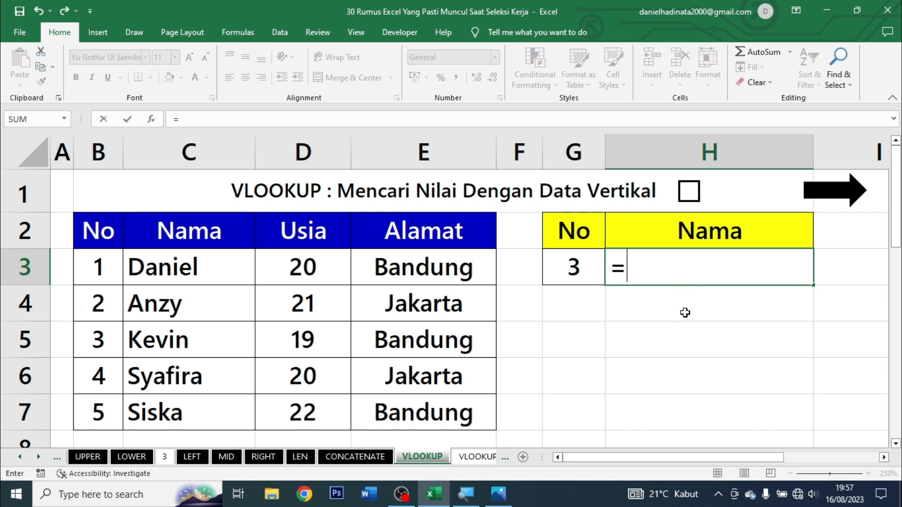
{"action": "type", "text": "vlo"}
{"action": "key", "text": "Tab"}
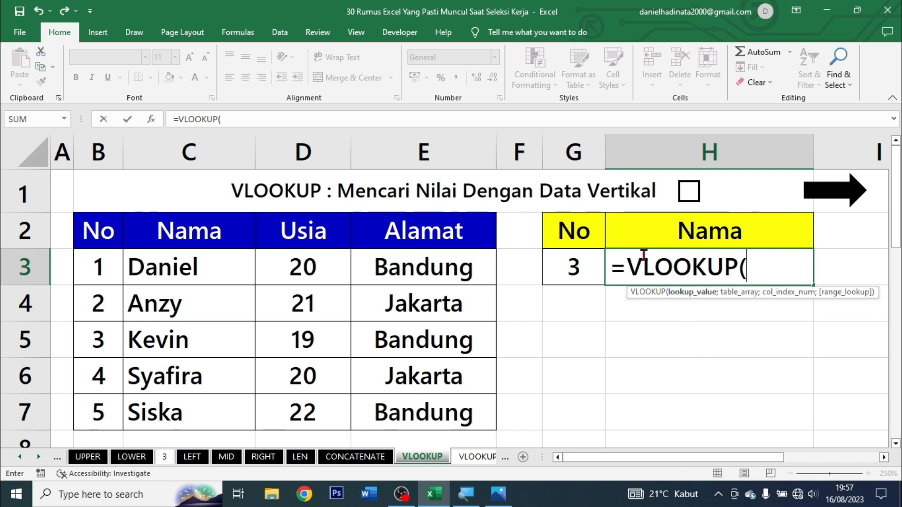
{"action": "left_click", "coordinate": [572, 273]}
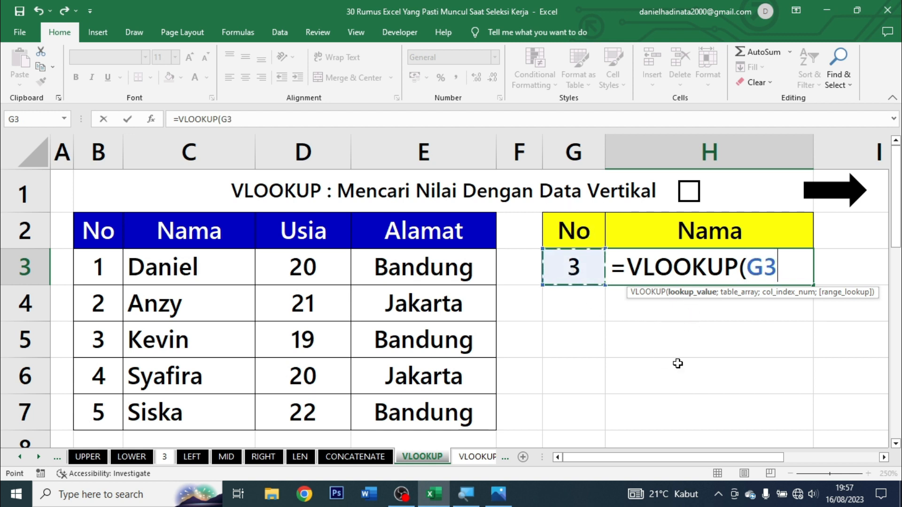
{"action": "type", "text": ";"}
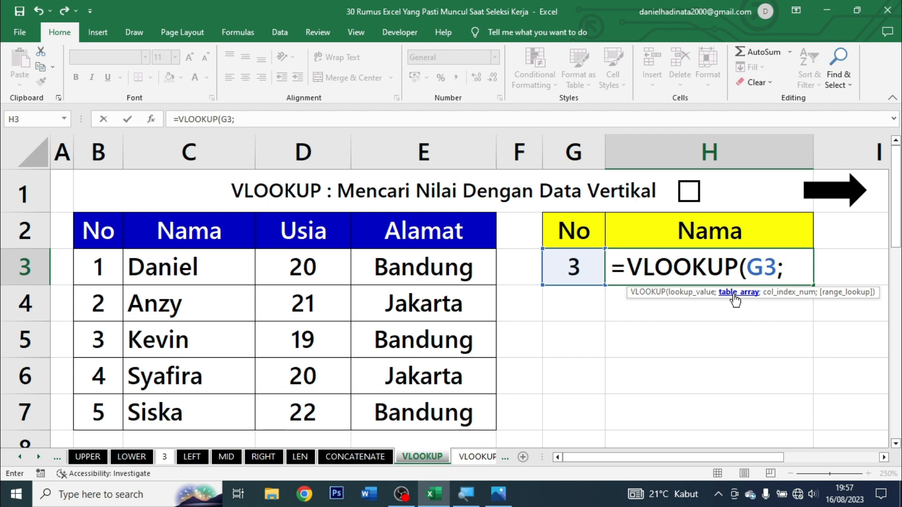
{"action": "left_click_drag", "start_coordinate": [83, 228], "coordinate": [411, 397]}
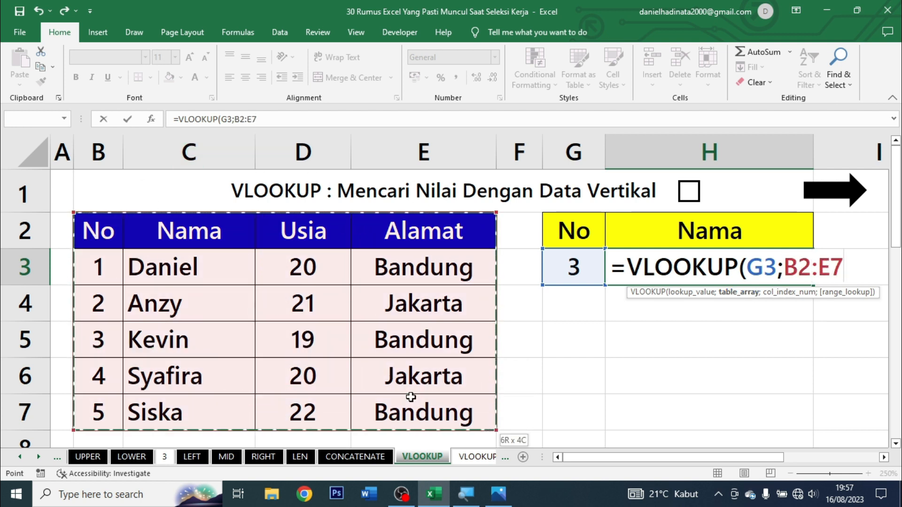
{"action": "type", "text": ";"}
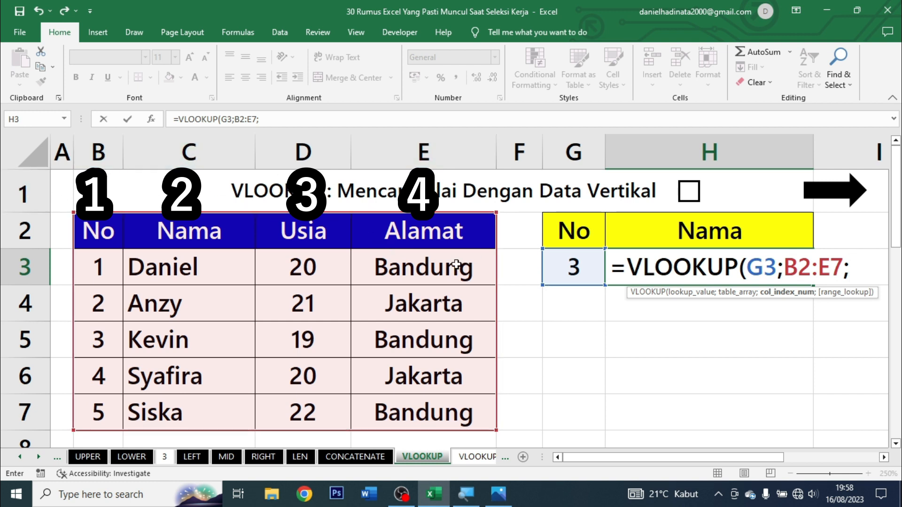
{"action": "type", "text": "4;"}
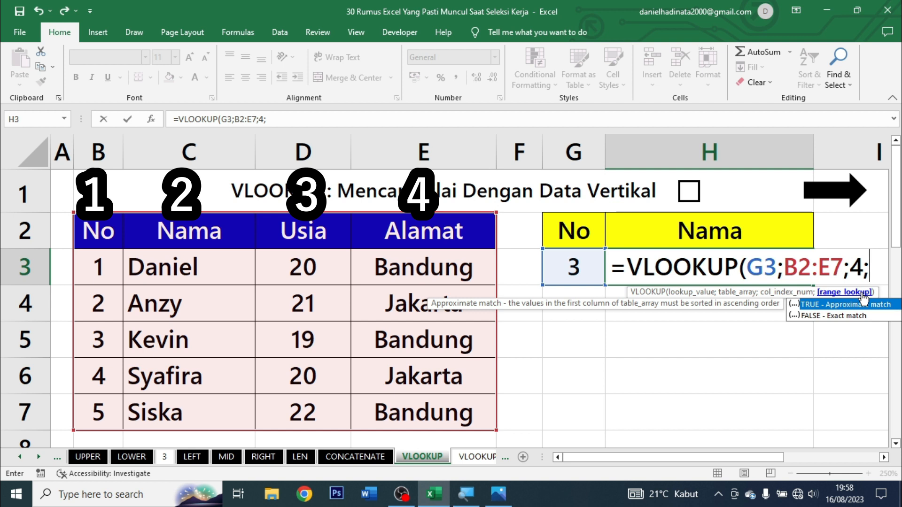
{"action": "key", "text": "Down"}
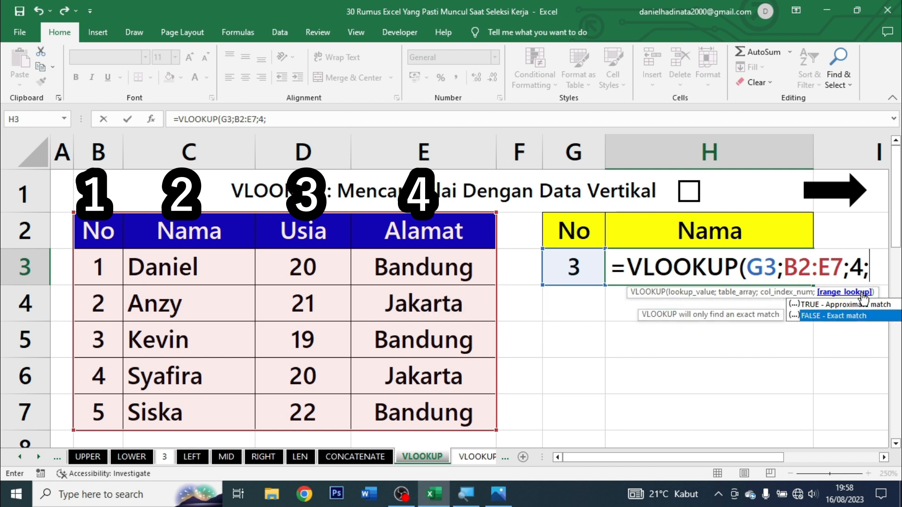
{"action": "key", "text": "Tab"}
{"action": "type", "text": ")"}
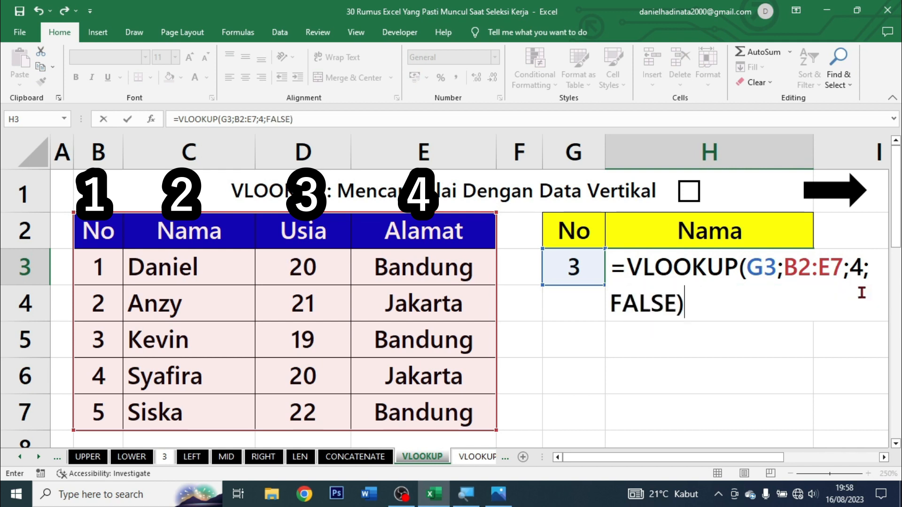
{"action": "key", "text": "ctrl+Return"}
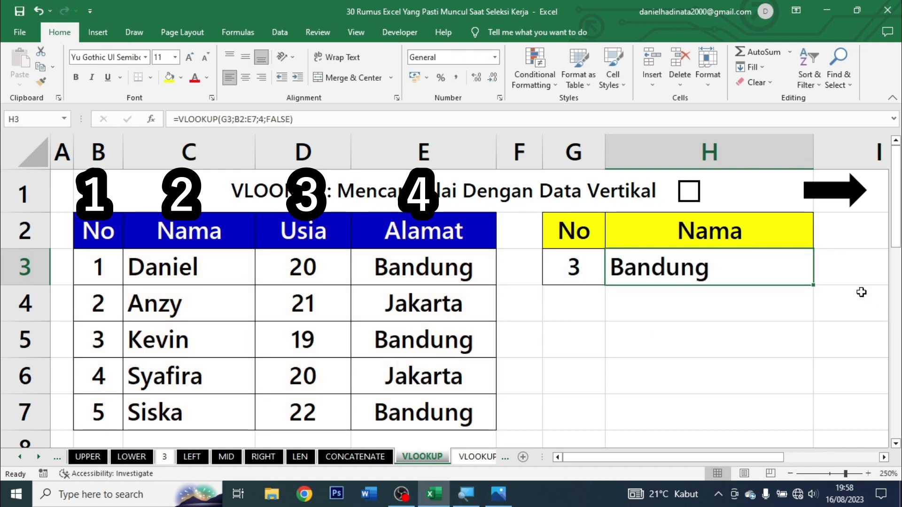
- Change the VLOOKUP column index in H3 to 2 to return the Nama value, giving =VLOOKUP(G3;B2:E7;2;FALSE)
{"action": "left_click", "coordinate": [576, 267]}
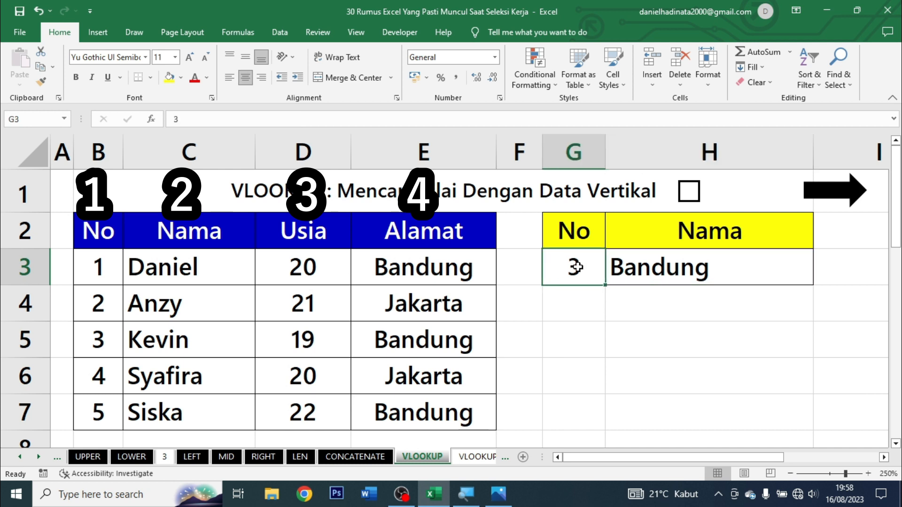
{"action": "left_click", "coordinate": [617, 263]}
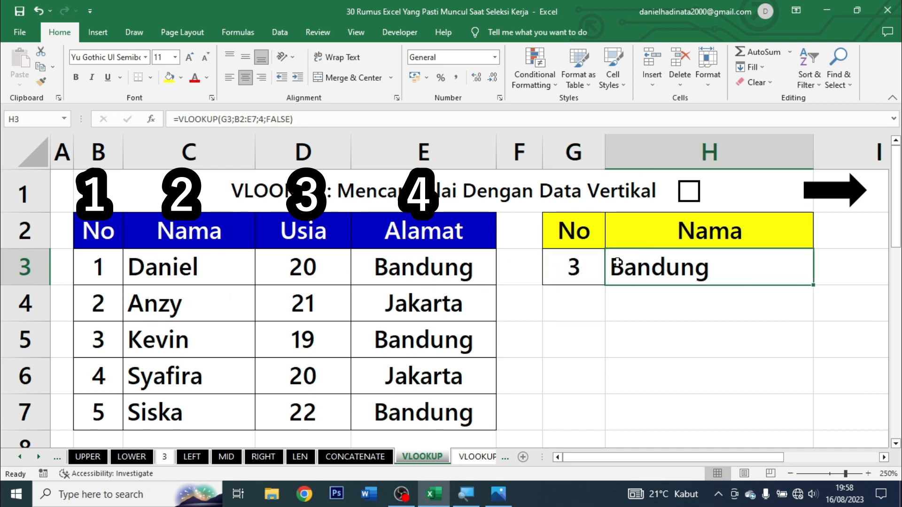
{"action": "double_click", "coordinate": [638, 261]}
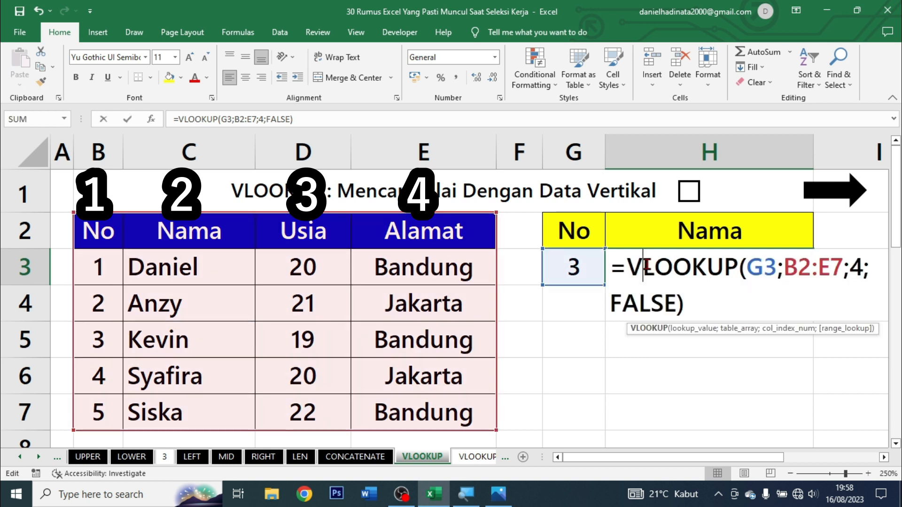
{"action": "left_click", "coordinate": [863, 267]}
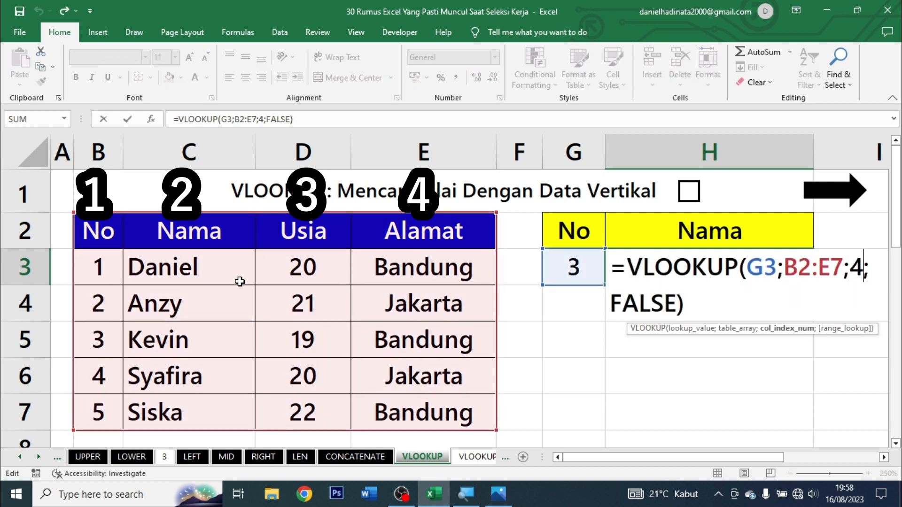
{"action": "key", "text": "BackSpace"}
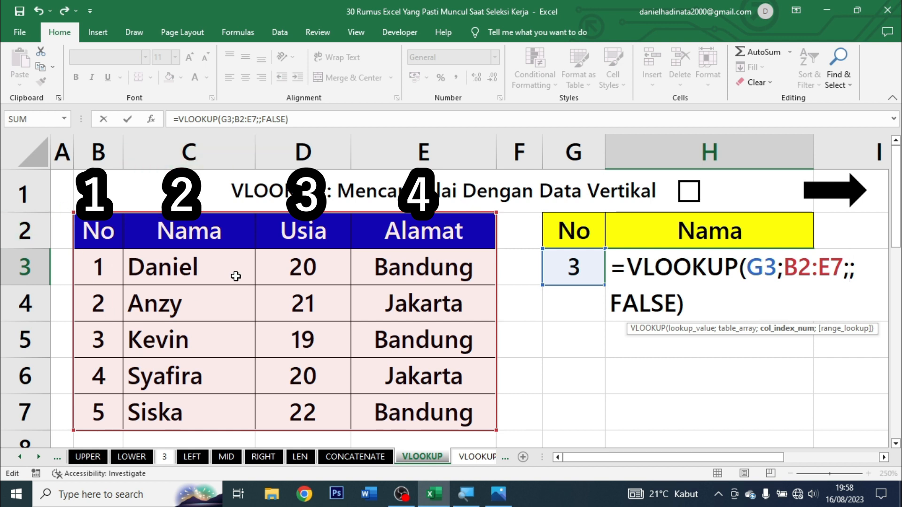
{"action": "type", "text": "2"}
{"action": "key", "text": "Return"}
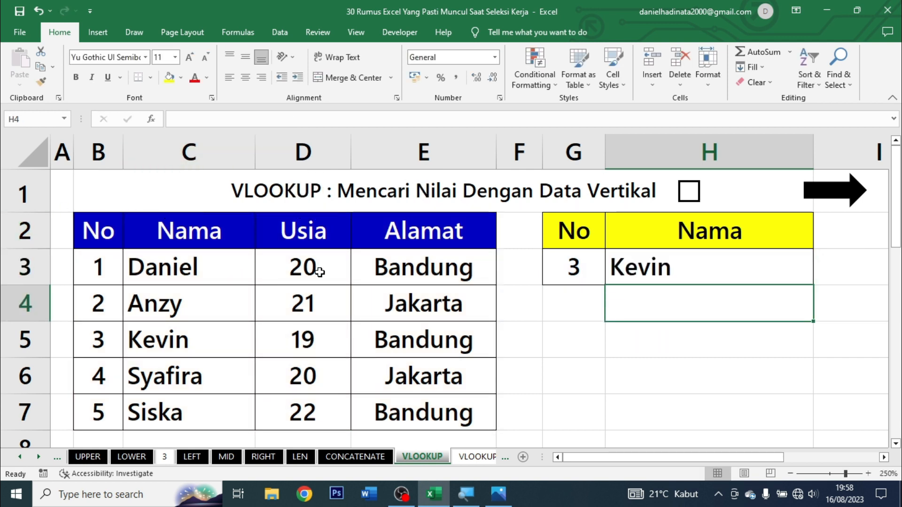
- Fill the lookup row G3:H3 down into row 4 and set the number in G4 to 3
{"action": "left_click", "coordinate": [654, 264]}
{"action": "left_click_drag", "start_coordinate": [117, 340], "coordinate": [125, 338]}
{"action": "left_click_drag", "start_coordinate": [573, 267], "coordinate": [735, 304]}
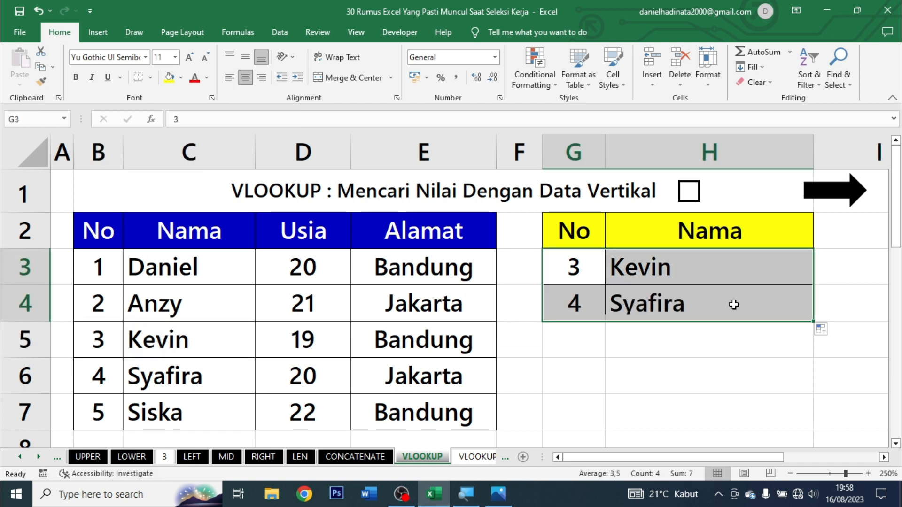
{"action": "left_click", "coordinate": [686, 270]}
{"action": "left_click", "coordinate": [582, 301]}
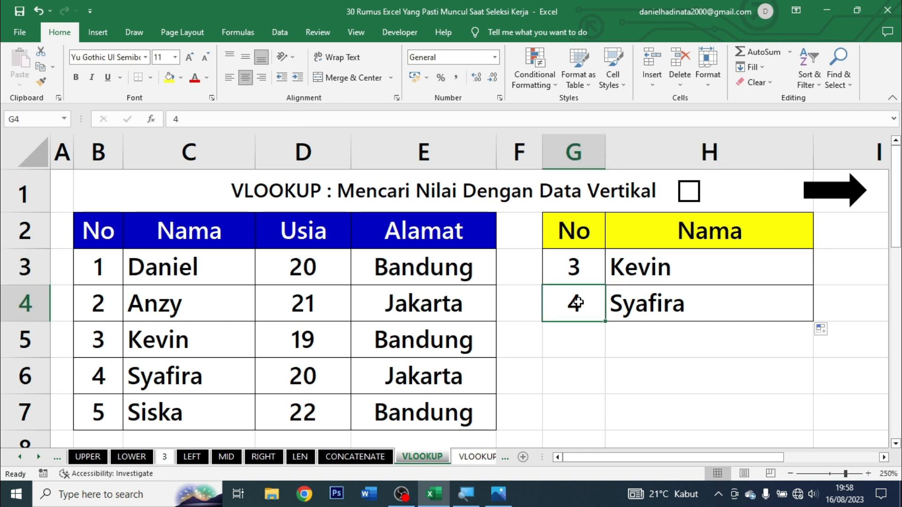
{"action": "type", "text": "3"}
- Switch the H4 lookup to an approximate match by replacing its last argument with TRUE, giving =VLOOKUP(G4;B3:E8;2;TRUE)
{"action": "left_click", "coordinate": [691, 305]}
{"action": "double_click", "coordinate": [692, 303]}
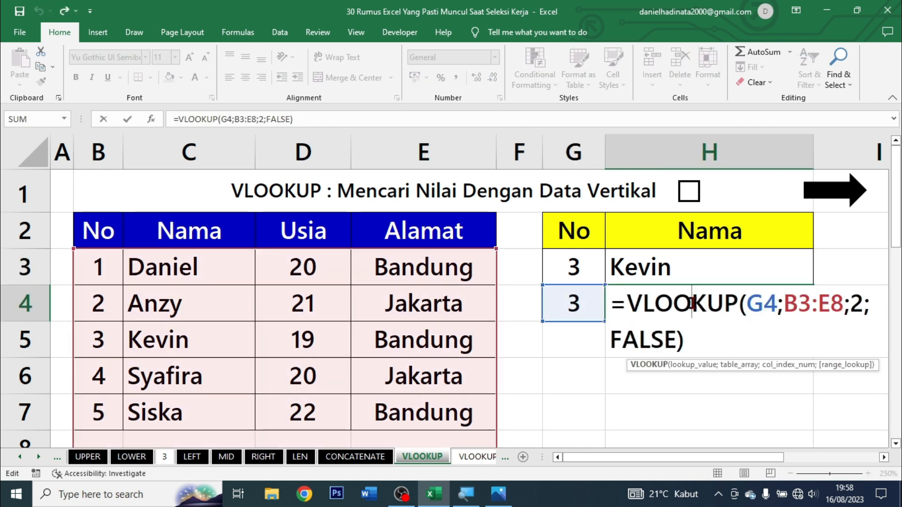
{"action": "left_click", "coordinate": [677, 338]}
{"action": "key", "text": "BackSpace"}
{"action": "key", "text": "BackSpace"}
{"action": "key", "text": "BackSpace"}
{"action": "key", "text": "BackSpace"}
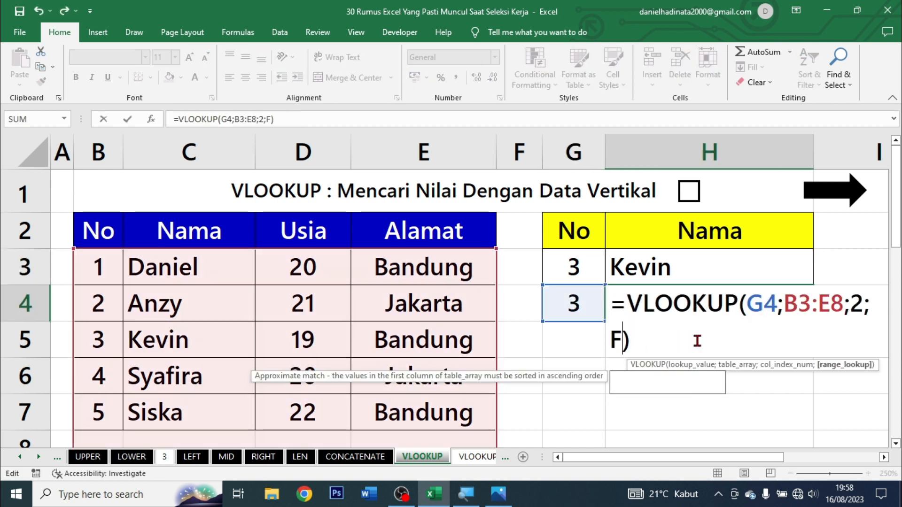
{"action": "key", "text": "BackSpace"}
{"action": "type", "text": "TRUE"}
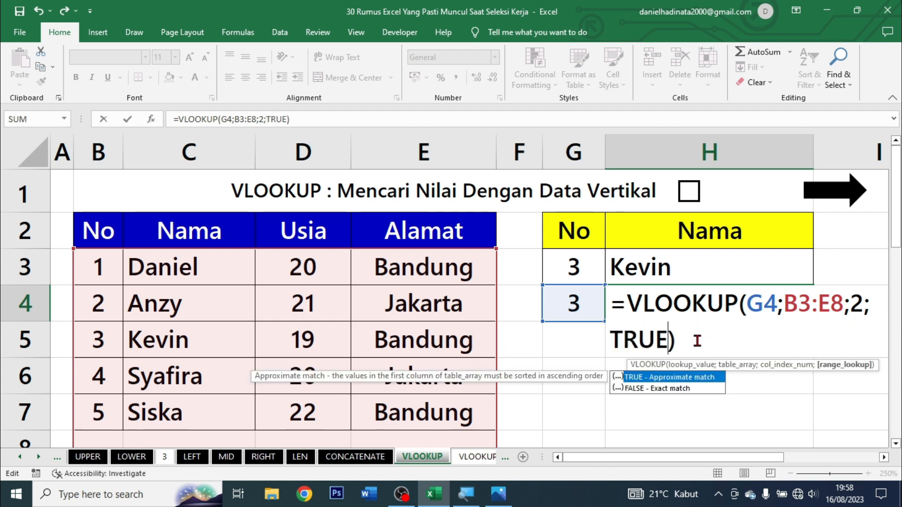
{"action": "key", "text": "Return"}
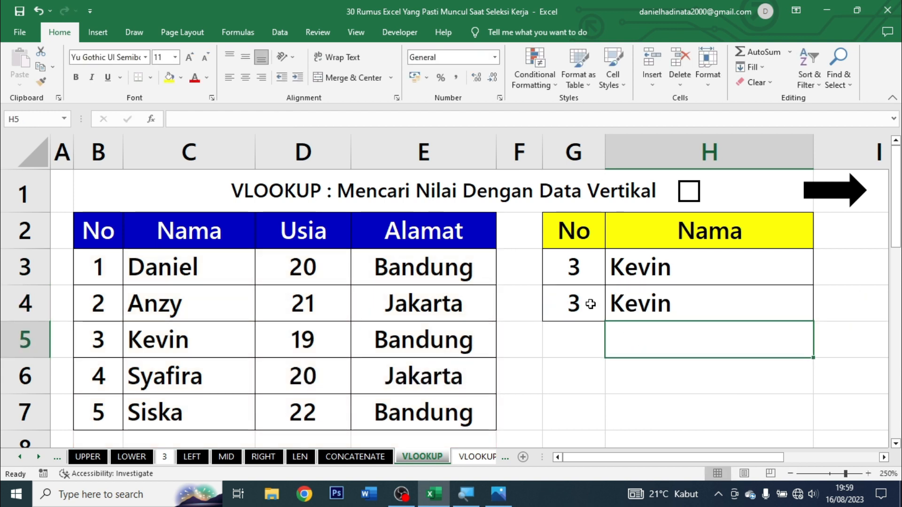
- Set the lookup number in G4 to 6
{"action": "left_click", "coordinate": [581, 292]}
{"action": "left_click_drag", "start_coordinate": [578, 308], "coordinate": [569, 278]}
{"action": "type", "text": "6"}
{"action": "key", "text": "Return"}
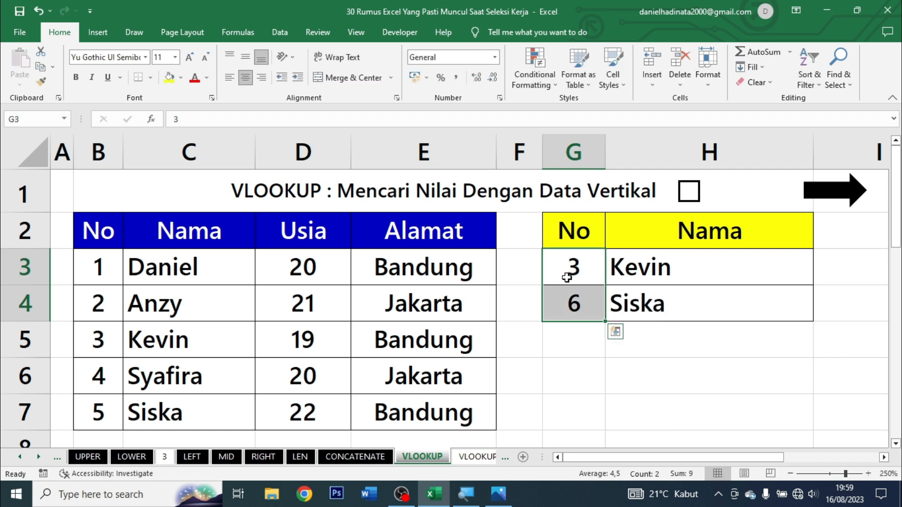
{"action": "key", "text": "Up"}
{"action": "type", "text": "6"}
{"action": "key", "text": "Return"}
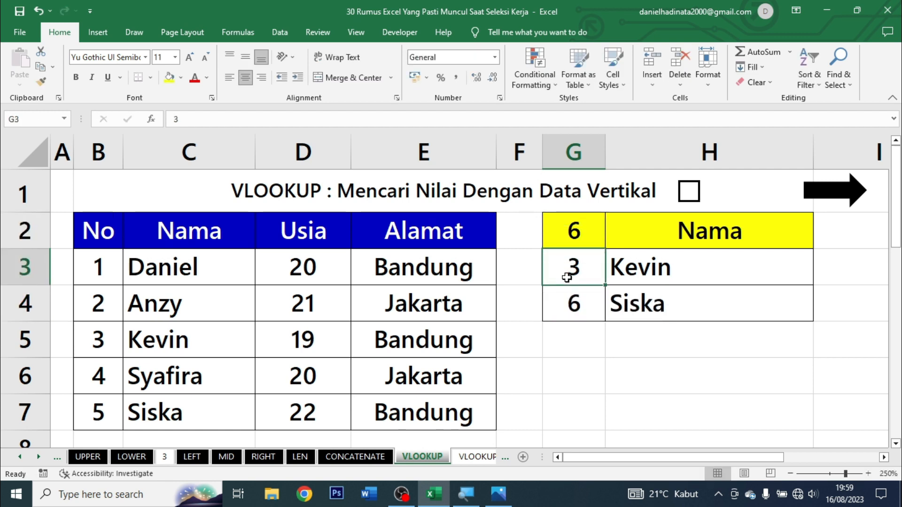
{"action": "key", "text": "ctrl+z"}
- Set the lookup number in G3 to 6
{"action": "key", "text": "Down"}
{"action": "type", "text": "6"}
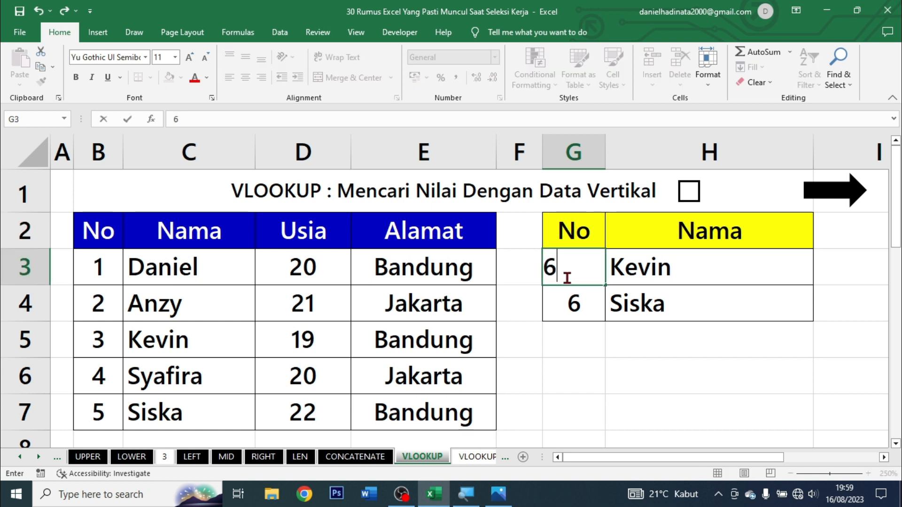
{"action": "key", "text": "Return"}
- Compare the exact-match result in H3 and the approximate-match result in H4 with the table's numbers and last row
{"action": "left_click", "coordinate": [630, 274]}
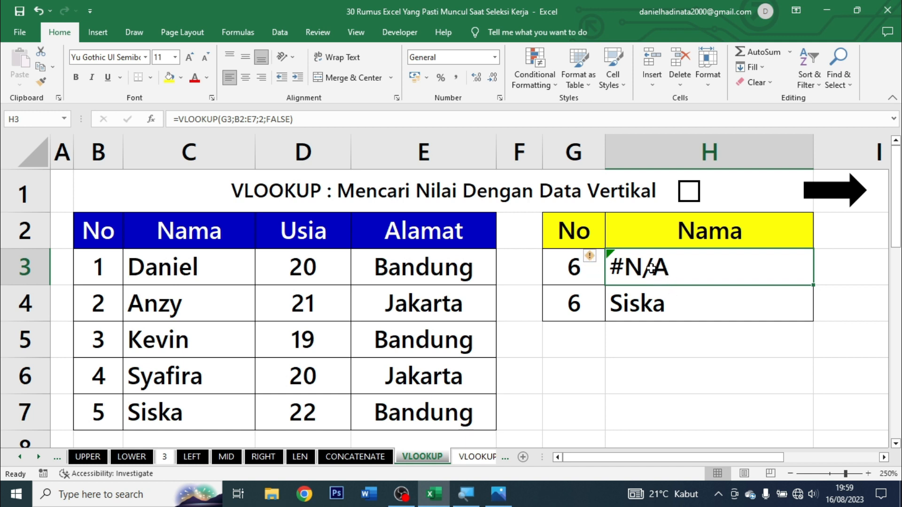
{"action": "left_click", "coordinate": [601, 284]}
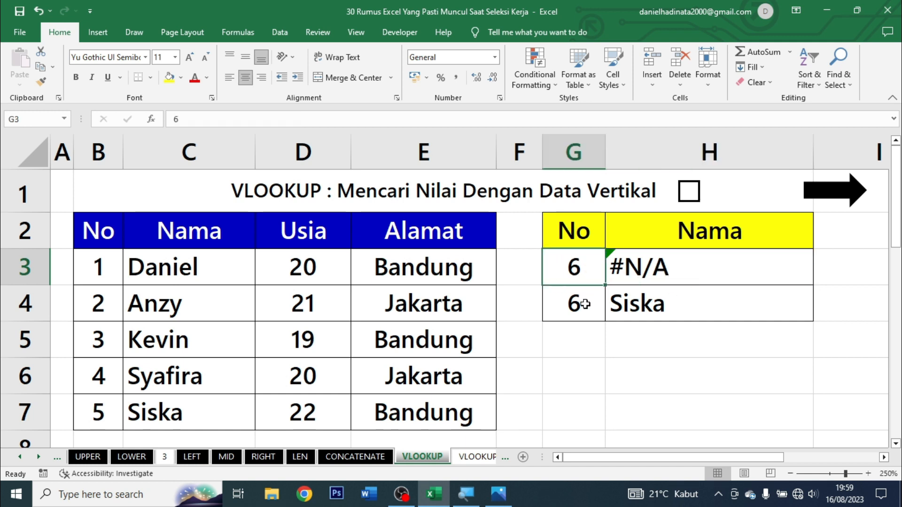
{"action": "left_click_drag", "start_coordinate": [386, 411], "coordinate": [108, 242]}
{"action": "left_click", "coordinate": [623, 304]}
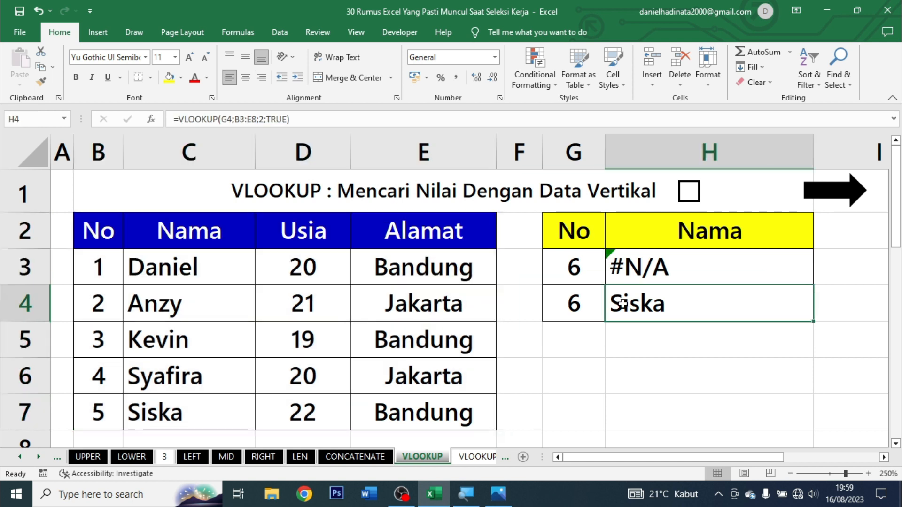
{"action": "left_click", "coordinate": [570, 301]}
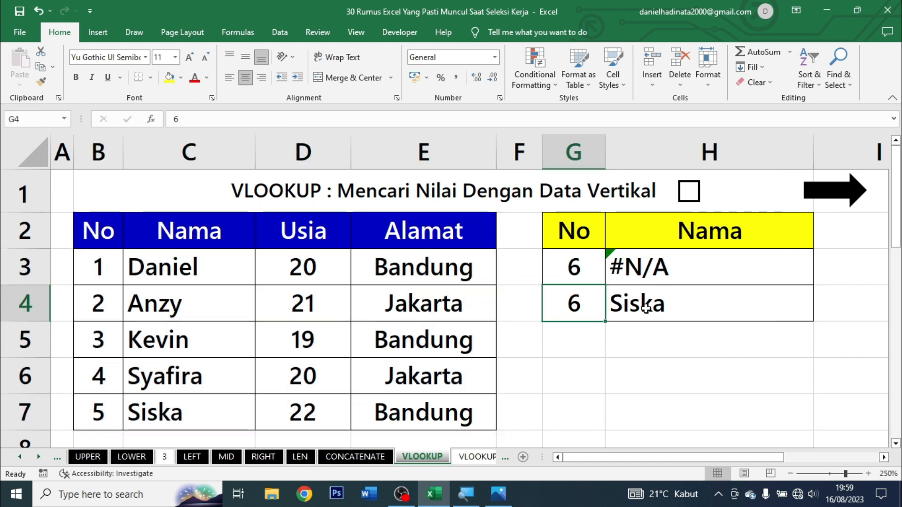
{"action": "left_click", "coordinate": [648, 303]}
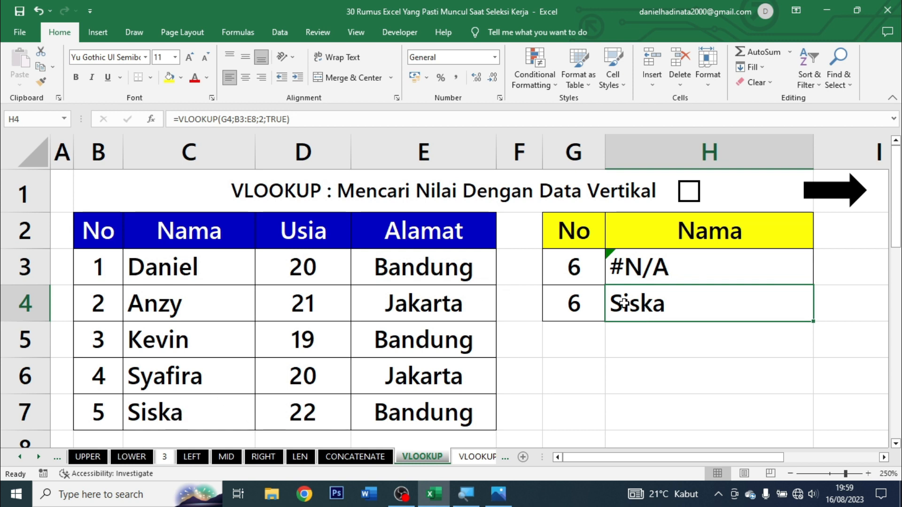
{"action": "left_click_drag", "start_coordinate": [104, 407], "coordinate": [394, 409]}
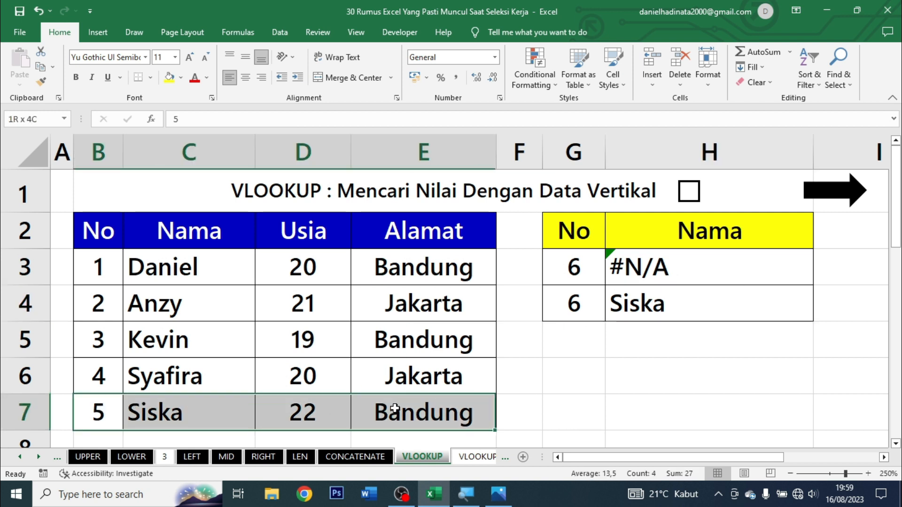
- Tick the checkbox beside the VLOOKUP title and go to the VLOOKUP 2 sheet
{"action": "left_click", "coordinate": [634, 375]}
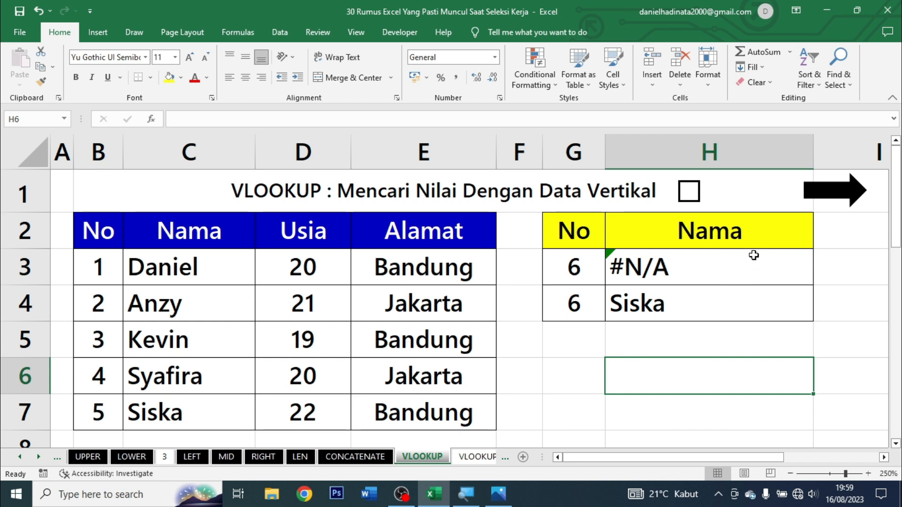
{"action": "left_click", "coordinate": [691, 197]}
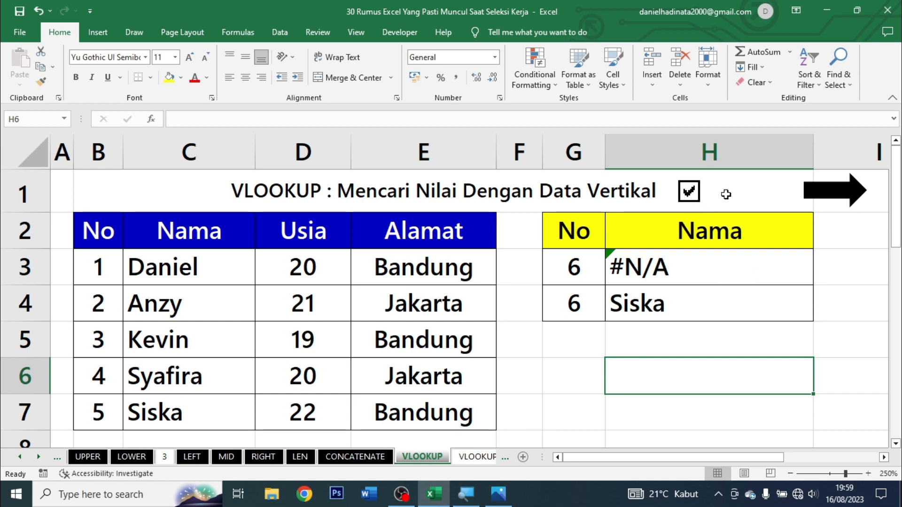
{"action": "left_click", "coordinate": [840, 198]}
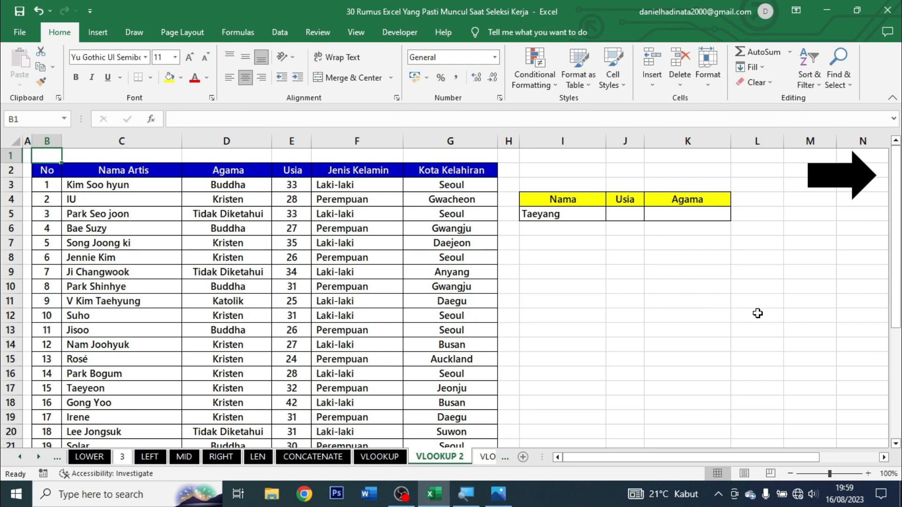
- Examine the artist table's columns from Nama Artis and Agama through Usia, Jenis Kelamin and Kota Kelahiran
{"action": "scroll", "coordinate": [587, 358], "scroll_direction": "down", "scroll_amount": 3}
{"action": "scroll", "coordinate": [596, 358], "scroll_direction": "up", "scroll_amount": 3}
{"action": "left_click", "coordinate": [118, 138]}
{"action": "left_click", "coordinate": [227, 140]}
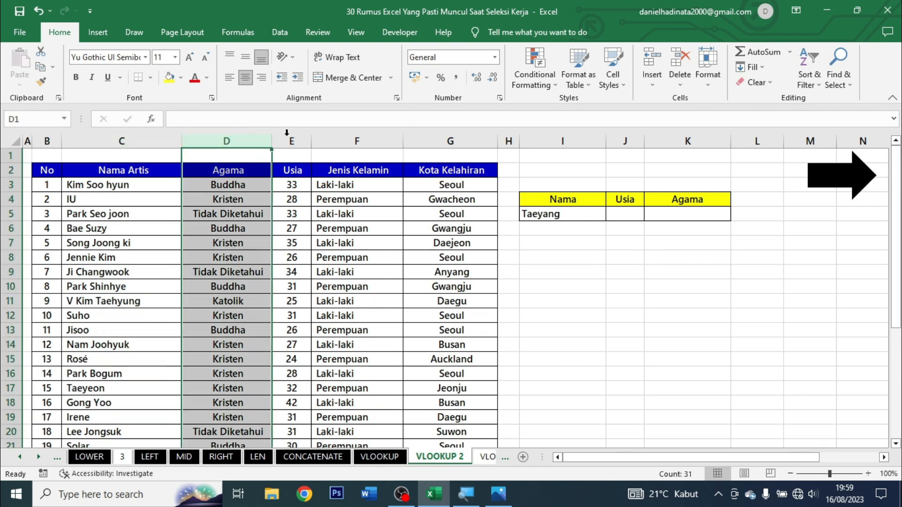
{"action": "left_click", "coordinate": [293, 140]}
{"action": "left_click", "coordinate": [357, 140]}
{"action": "left_click", "coordinate": [450, 140]}
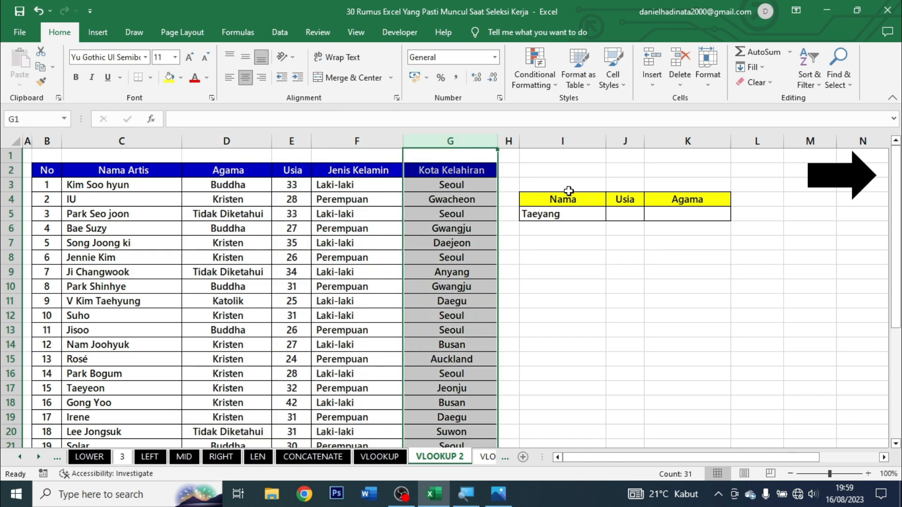
- Check the lookup name in I5 and the Usia and Agama cells in J5:K5 against the rows of the artist table
{"action": "left_click", "coordinate": [583, 225]}
{"action": "left_click", "coordinate": [584, 216]}
{"action": "scroll", "coordinate": [264, 284], "scroll_direction": "down", "scroll_amount": 8}
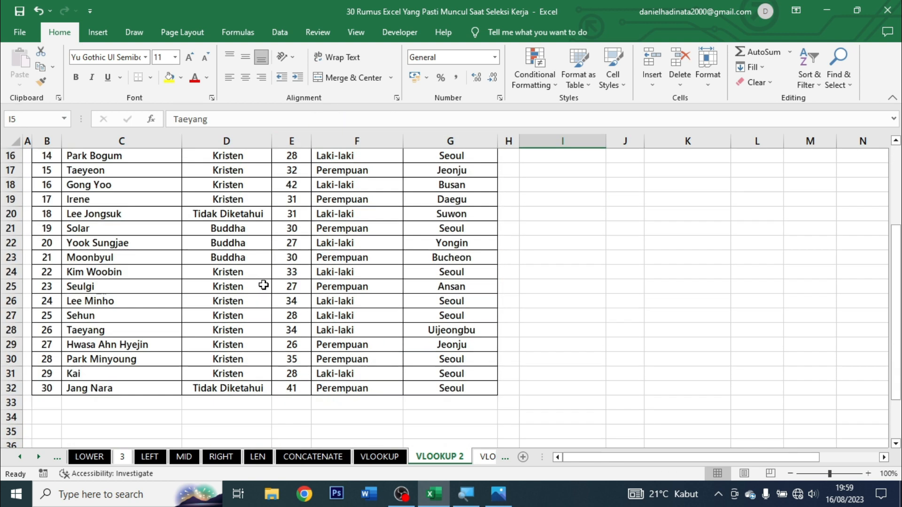
{"action": "scroll", "coordinate": [705, 319], "scroll_direction": "up", "scroll_amount": 8}
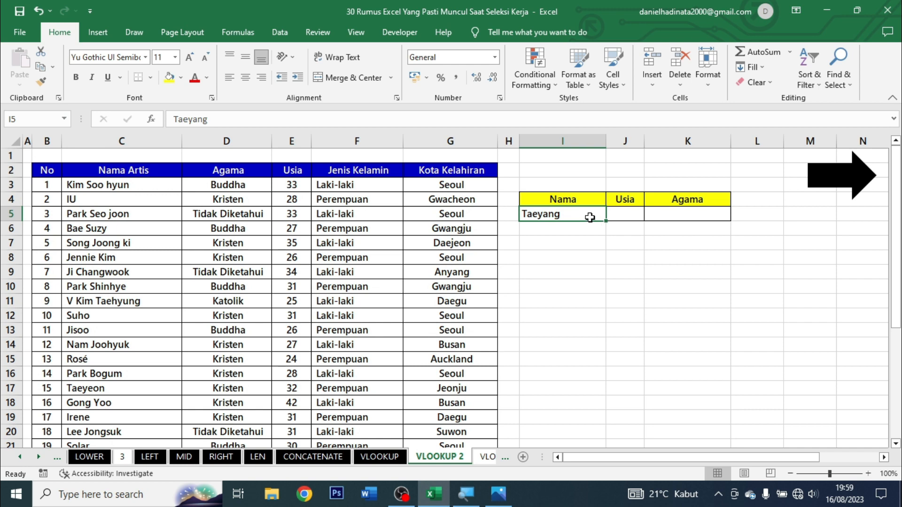
{"action": "left_click", "coordinate": [629, 213]}
{"action": "left_click", "coordinate": [573, 214]}
{"action": "left_click", "coordinate": [620, 220]}
{"action": "scroll", "coordinate": [193, 238], "scroll_direction": "down", "scroll_amount": 8}
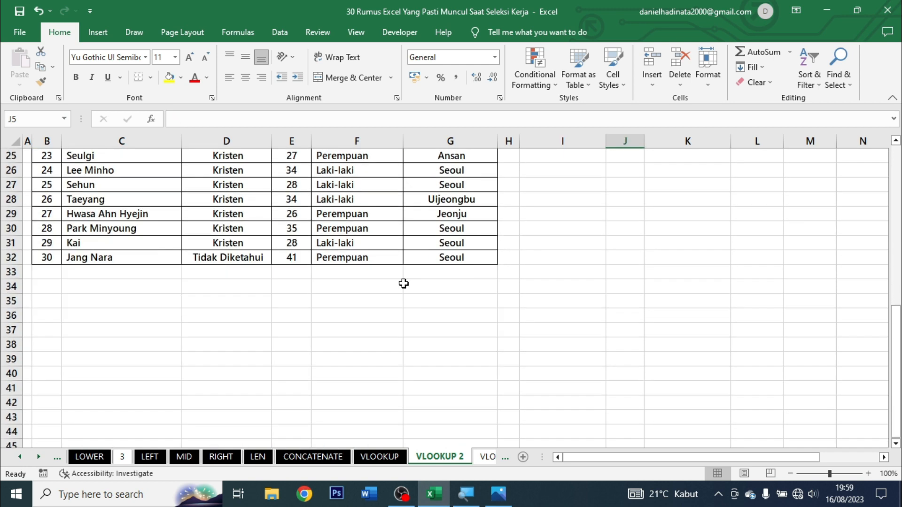
{"action": "scroll", "coordinate": [403, 281], "scroll_direction": "up", "scroll_amount": 8}
{"action": "left_click", "coordinate": [695, 214]}
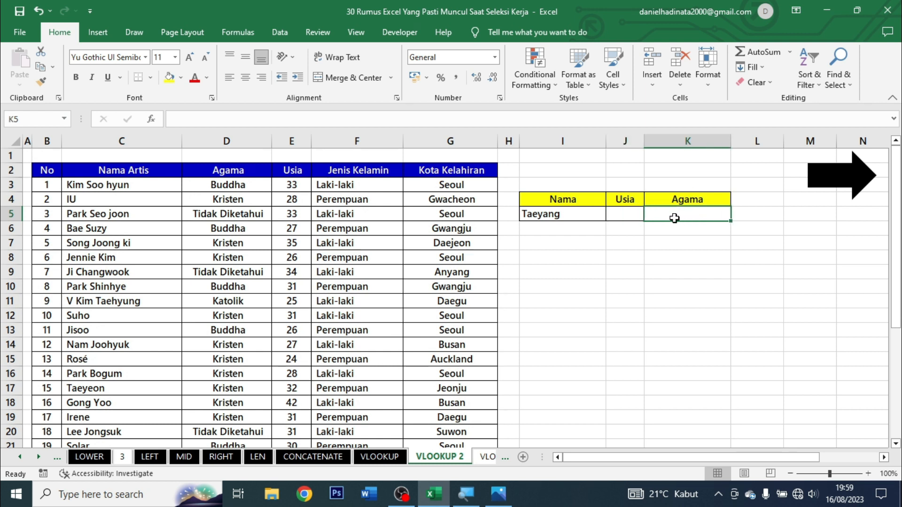
{"action": "left_click", "coordinate": [626, 216]}
{"action": "left_click", "coordinate": [632, 256]}
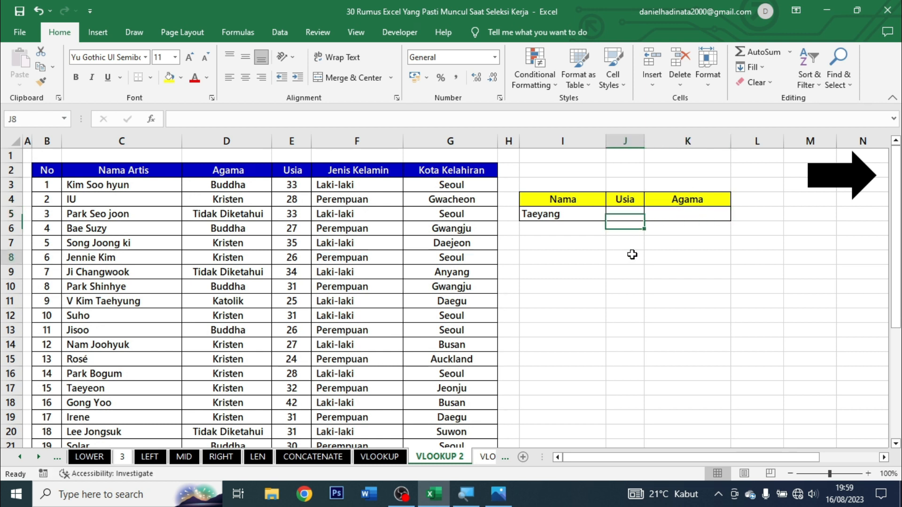
{"action": "type", "text": "=VLO"}
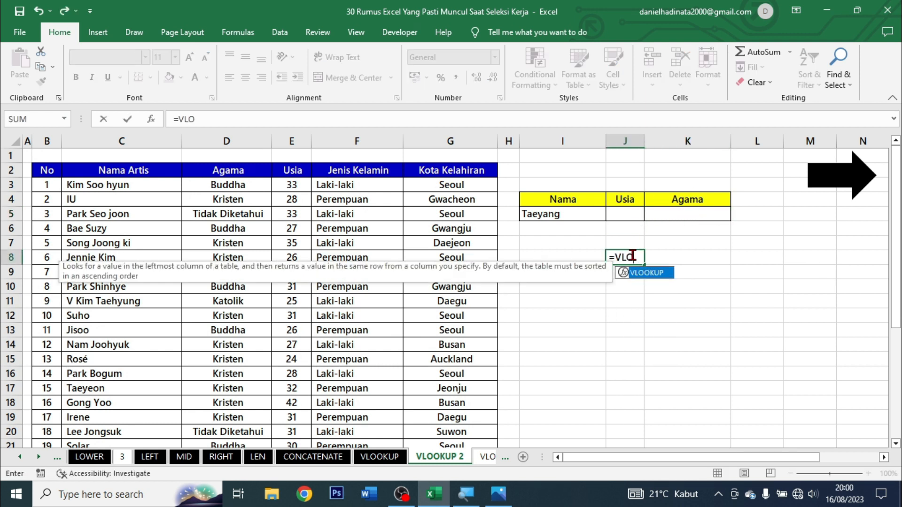
{"action": "key", "text": "Escape"}
{"action": "key", "text": "Up"}
{"action": "key", "text": "Up"}
{"action": "key", "text": "Up"}
{"action": "key", "text": "Down"}
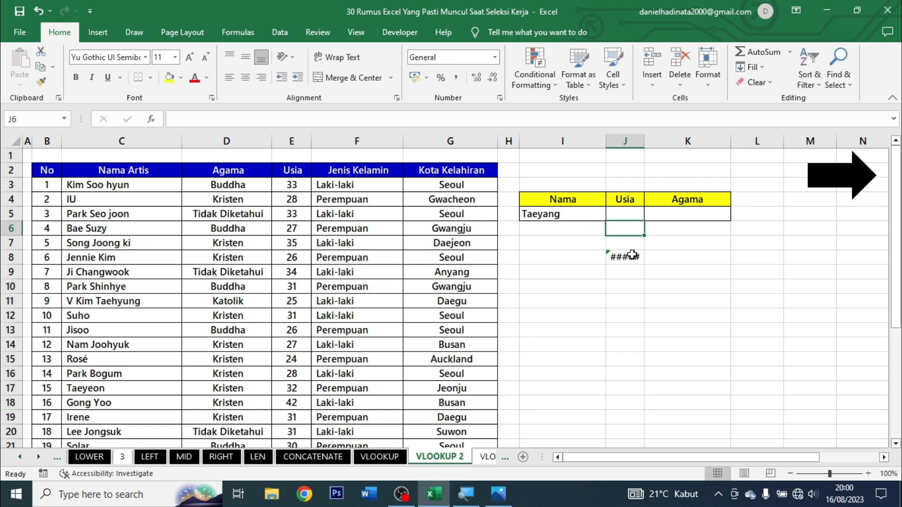
{"action": "left_click", "coordinate": [632, 255]}
{"action": "key", "text": "ctrl+z"}
- Enter an exact-match VLOOKUP in J5 with I5 as lookup value, table range B2:G32 and column index 4: =VLOOKUP(I5;B2:G32;4;FALSE)
{"action": "key", "text": "Up"}
{"action": "key", "text": "Up"}
{"action": "key", "text": "Up"}
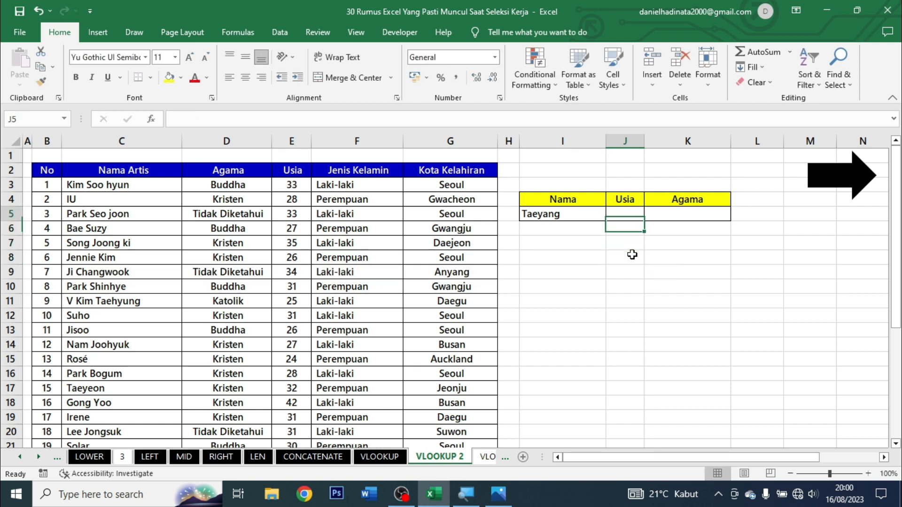
{"action": "type", "text": "=VLO"}
{"action": "key", "text": "Tab"}
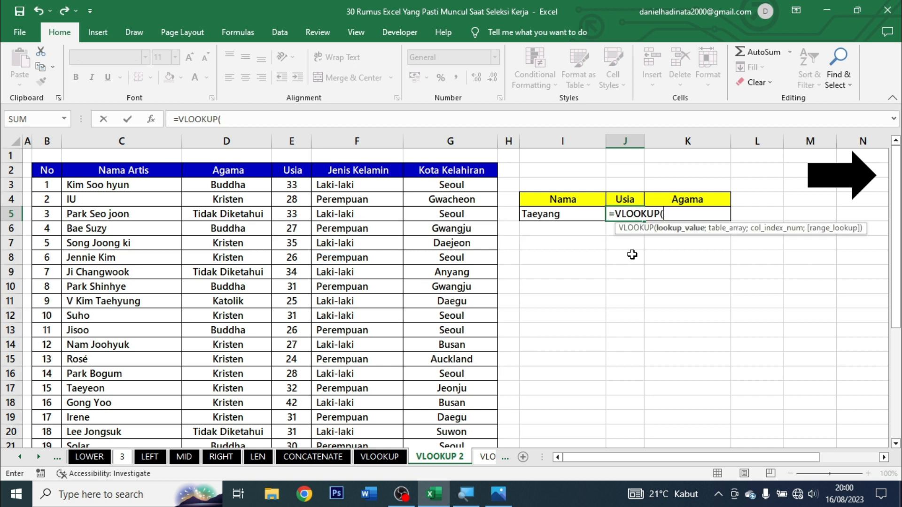
{"action": "left_click", "coordinate": [585, 212]}
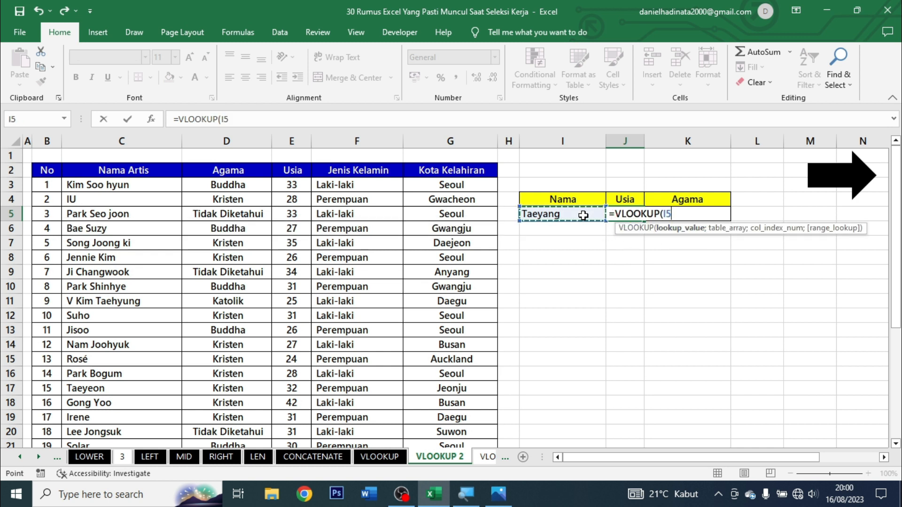
{"action": "type", "text": ";"}
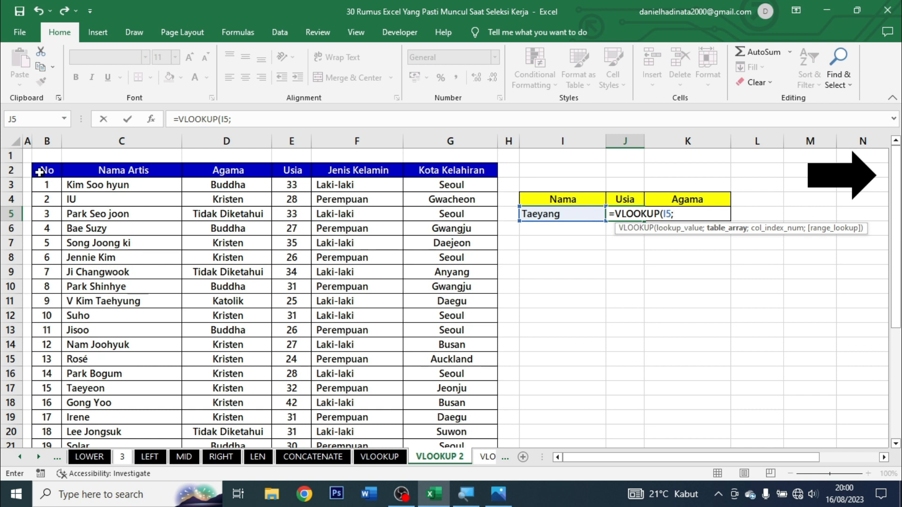
{"action": "left_click_drag", "start_coordinate": [40, 172], "coordinate": [478, 172]}
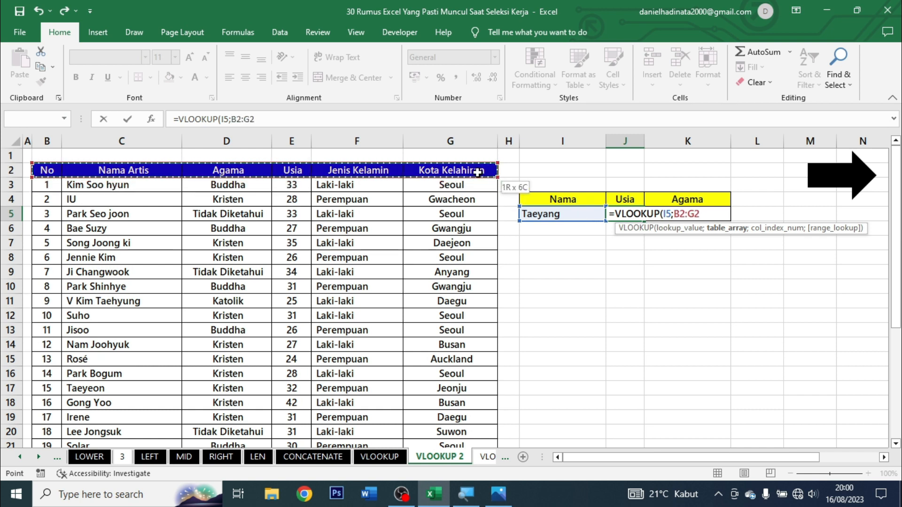
{"action": "key", "text": "ctrl+shift+Down"}
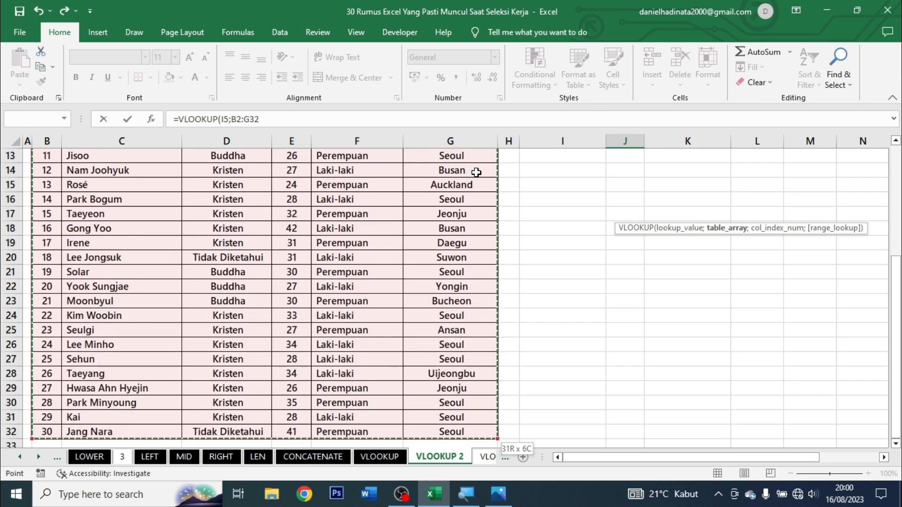
{"action": "type", "text": ";"}
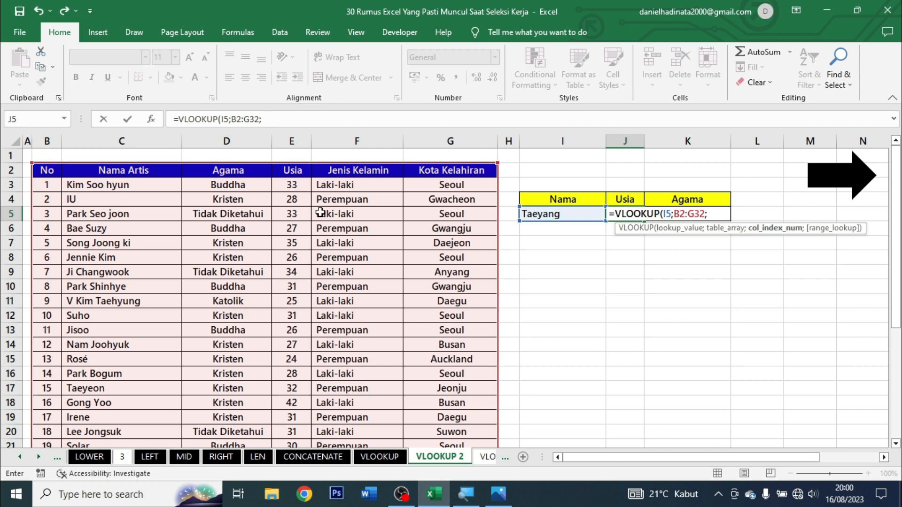
{"action": "type", "text": "4;FALSE"}
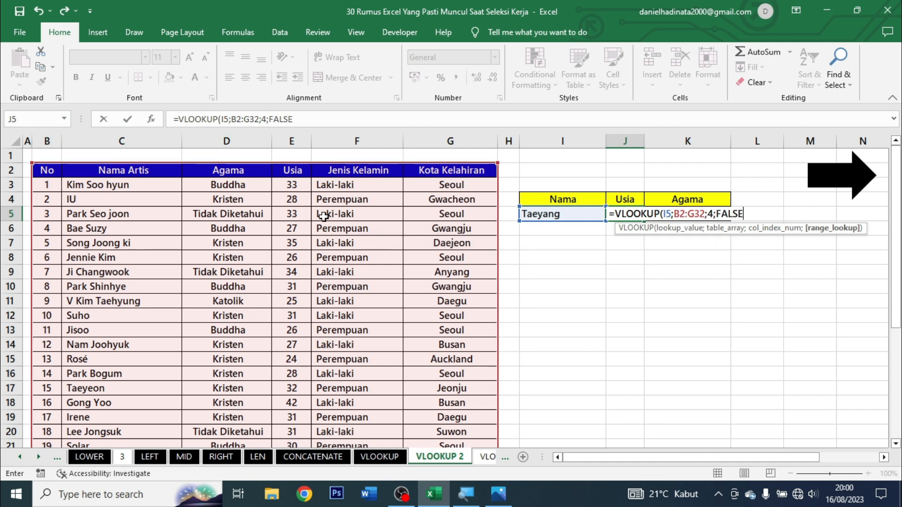
{"action": "type", "text": ")"}
{"action": "key", "text": "ctrl+Return"}
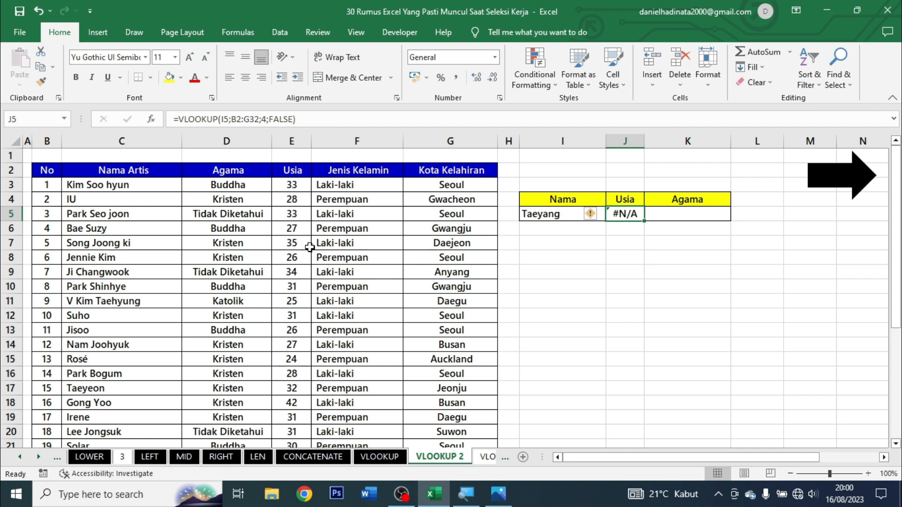
- Remove the table range and column index arguments from the VLOOKUP formula in J5, keeping I5 and FALSE
{"action": "double_click", "coordinate": [619, 215]}
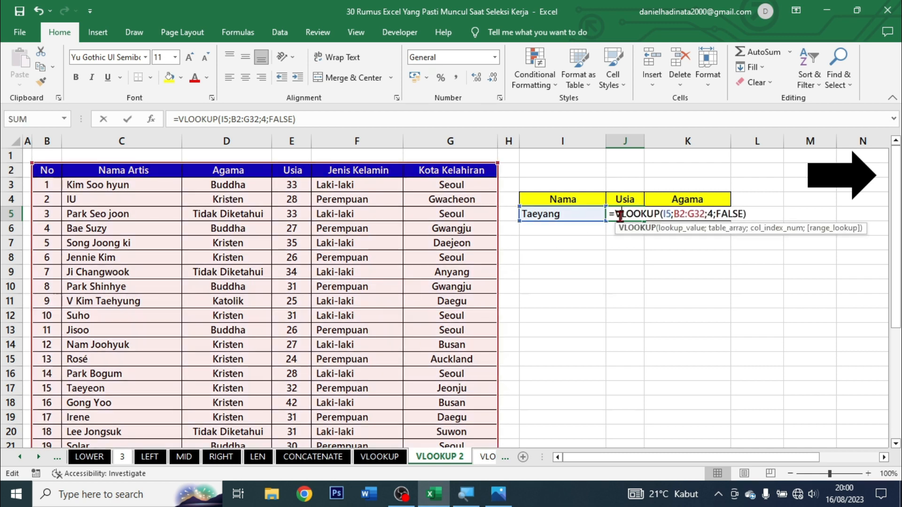
{"action": "left_click", "coordinate": [679, 214]}
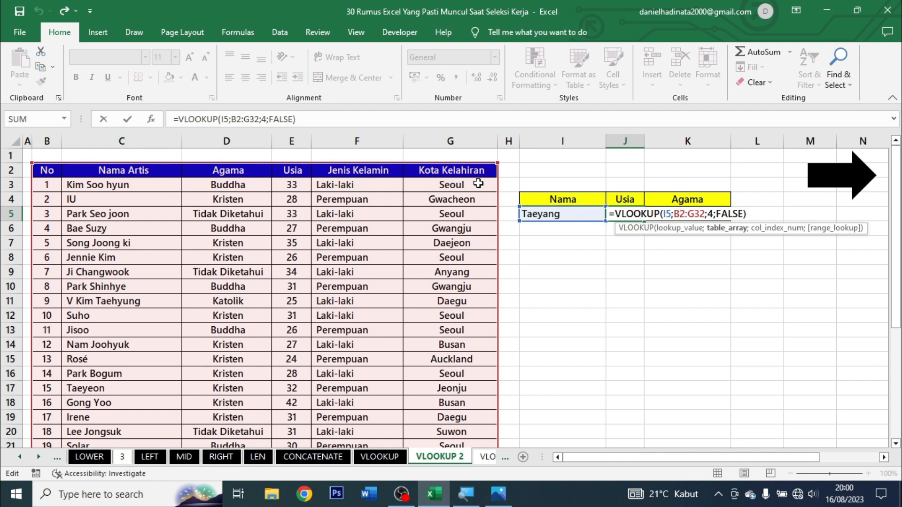
{"action": "left_click", "coordinate": [714, 215]}
{"action": "key", "text": "BackSpace"}
{"action": "key", "text": "BackSpace"}
{"action": "key", "text": "BackSpace"}
{"action": "key", "text": "BackSpace"}
{"action": "key", "text": "BackSpace"}
{"action": "key", "text": "BackSpace"}
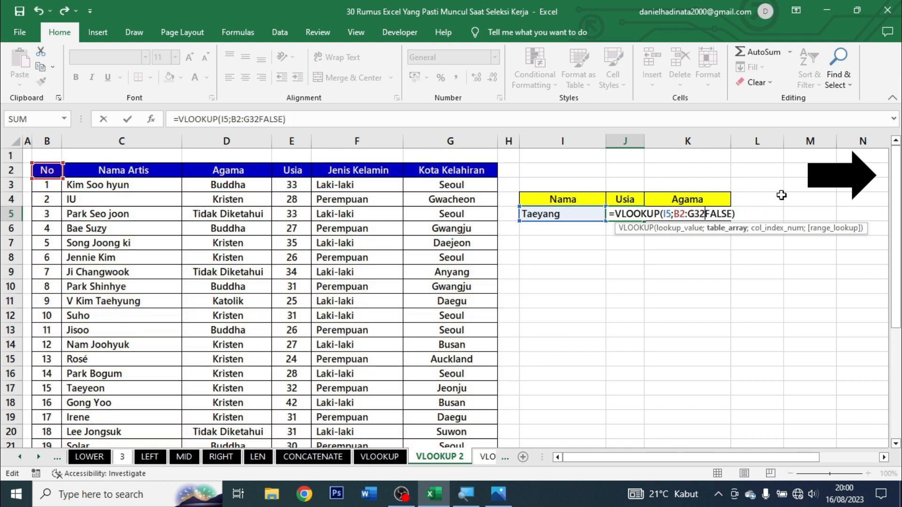
{"action": "key", "text": "BackSpace"}
{"action": "key", "text": "BackSpace"}
{"action": "key", "text": "BackSpace"}
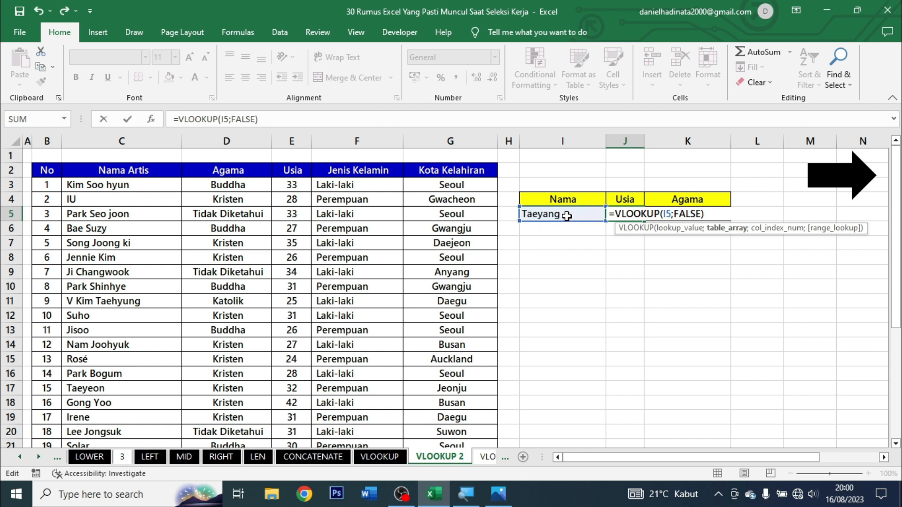
- Set the J5 lookup's table range to C2:E32, starting at Nama Artis, and the column index to 3 with exact match FALSE
{"action": "left_click", "coordinate": [108, 168]}
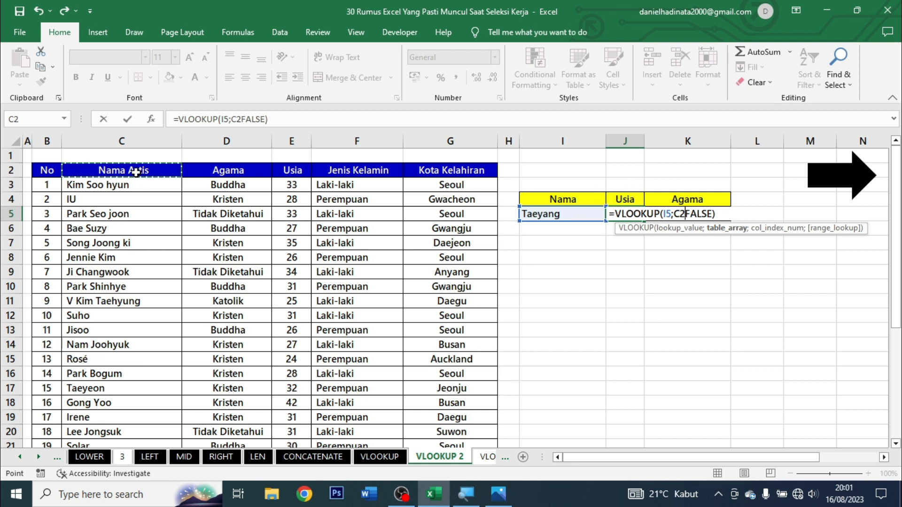
{"action": "left_click_drag", "start_coordinate": [136, 172], "coordinate": [282, 176]}
{"action": "key", "text": "ctrl+shift+Down"}
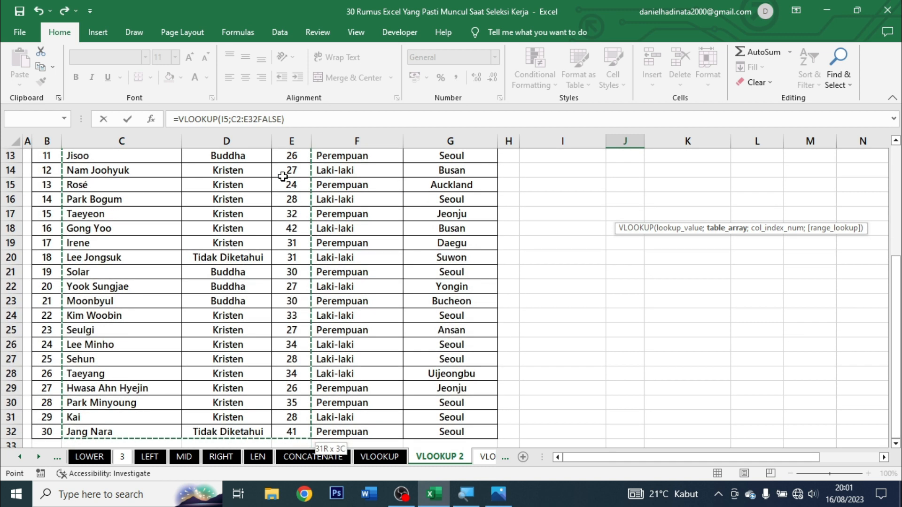
{"action": "type", "text": ";"}
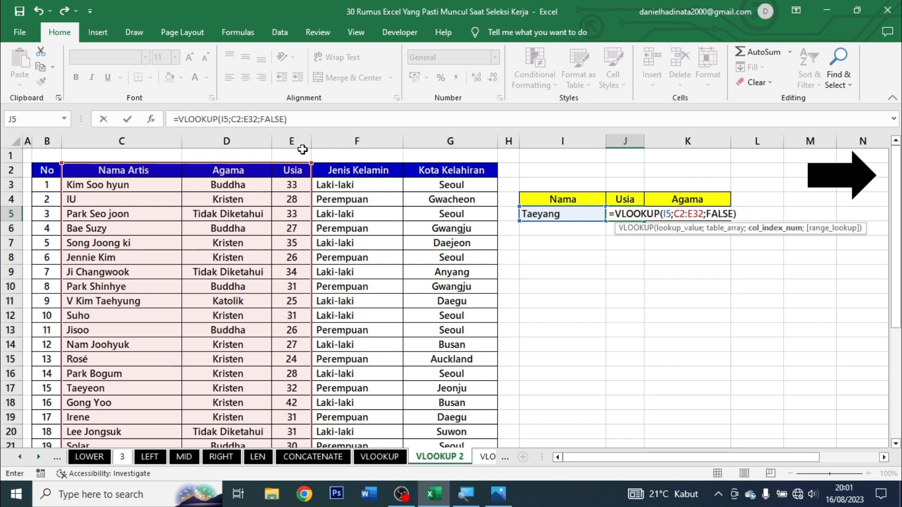
{"action": "type", "text": "3;"}
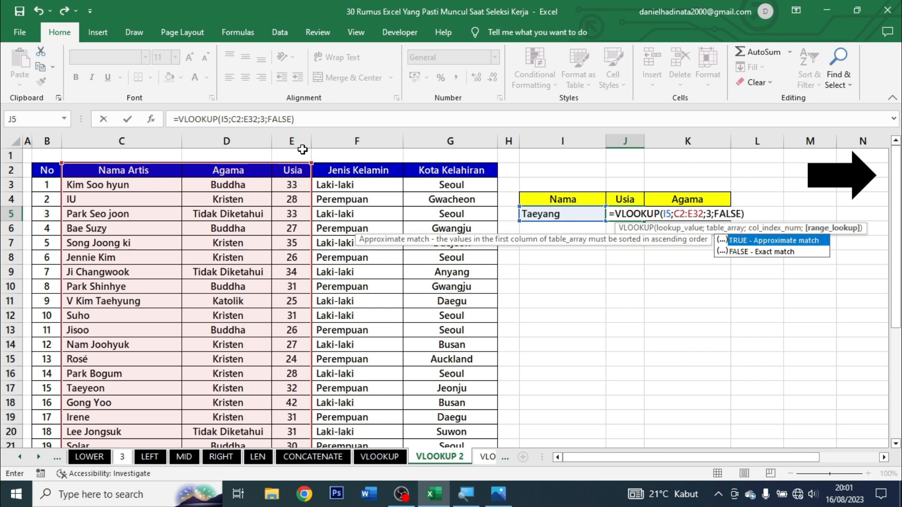
{"action": "type", "text": "FALSE)"}
{"action": "key", "text": "Return"}
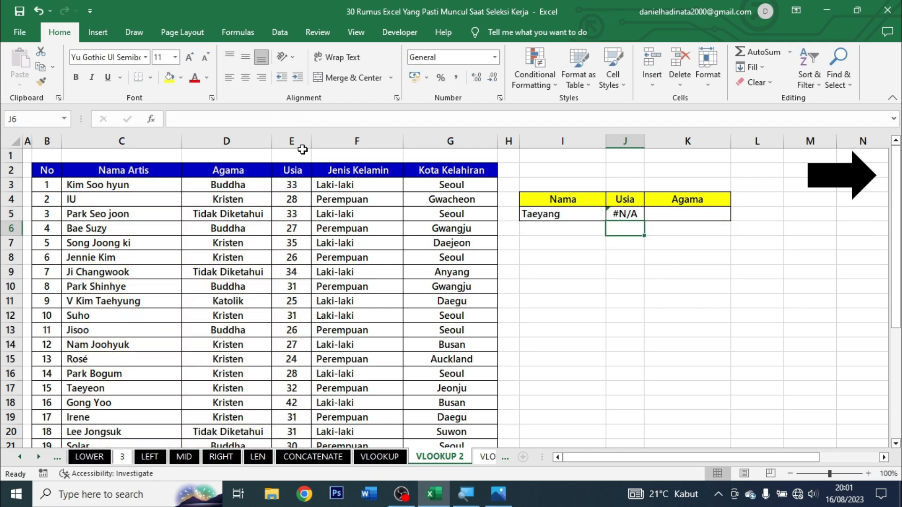
{"action": "key", "text": "Up"}
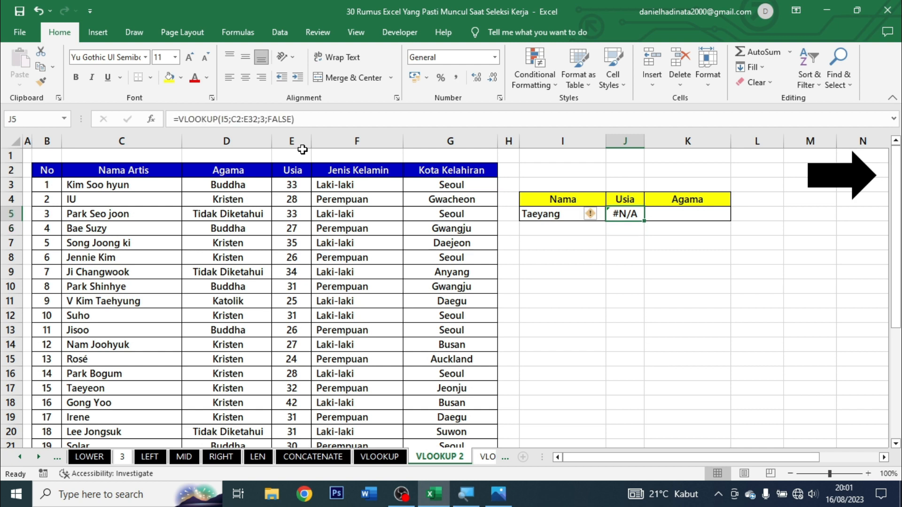
- Check Taeyang's row in the artist table and the lookup value and table range arguments of the formula in J5
{"action": "scroll", "coordinate": [89, 296], "scroll_direction": "down", "scroll_amount": 6}
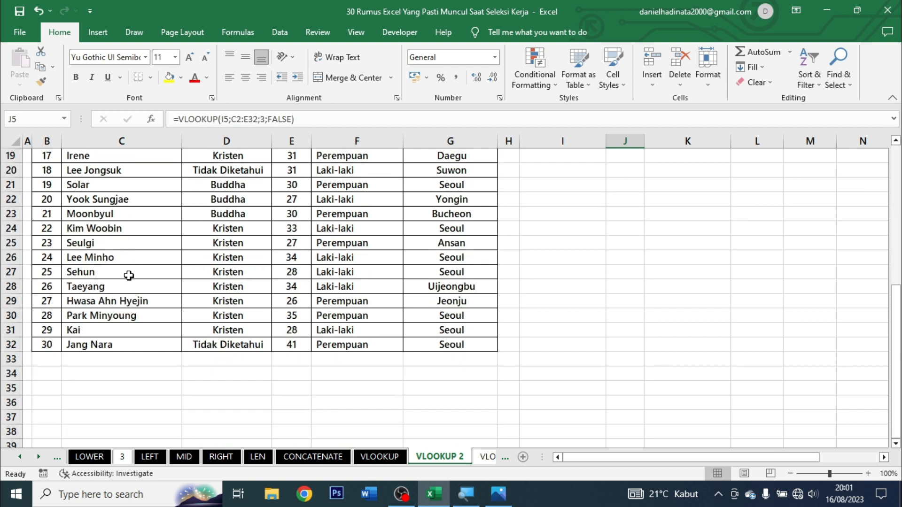
{"action": "double_click", "coordinate": [125, 281]}
{"action": "left_click", "coordinate": [587, 210]}
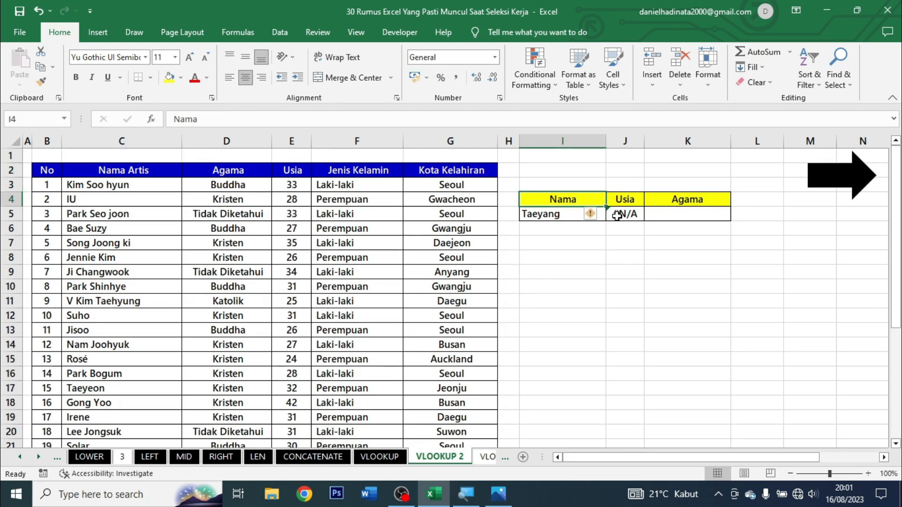
{"action": "left_click", "coordinate": [625, 214]}
{"action": "double_click", "coordinate": [624, 213]}
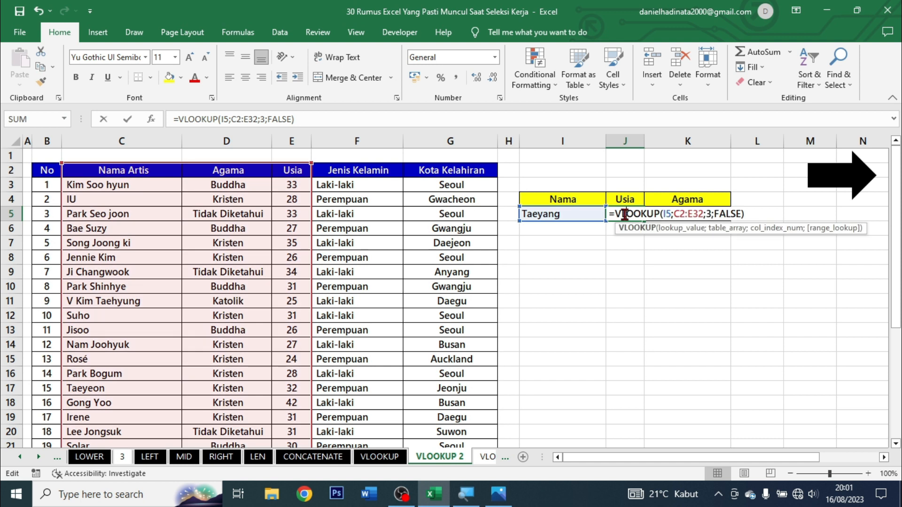
{"action": "left_click", "coordinate": [667, 212]}
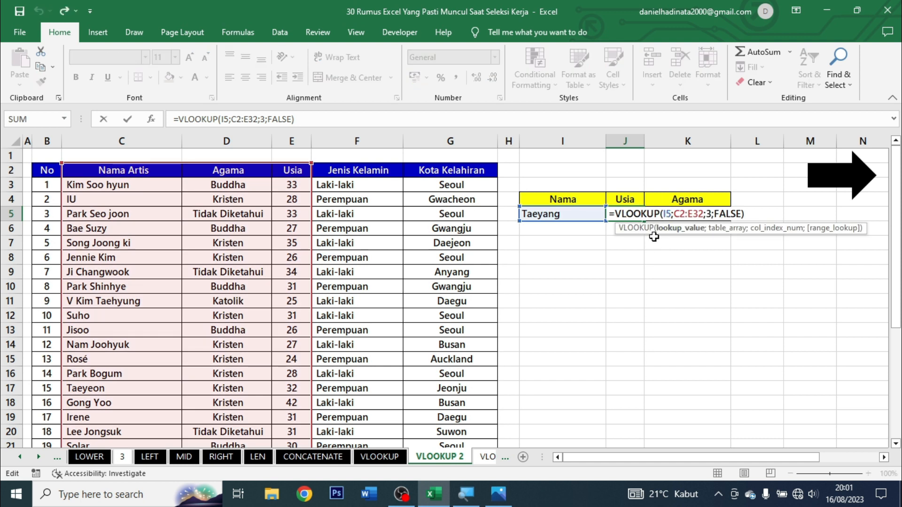
{"action": "left_click", "coordinate": [679, 214]}
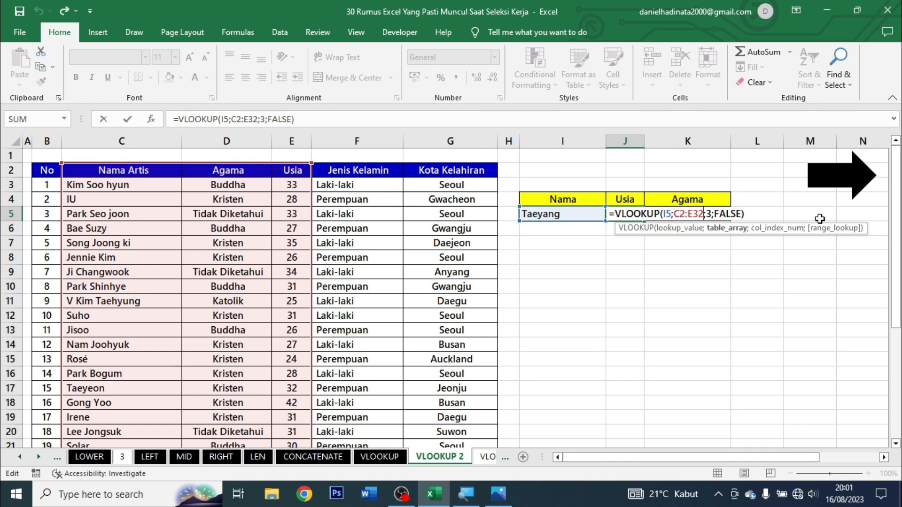
{"action": "key", "text": "ctrl+Return"}
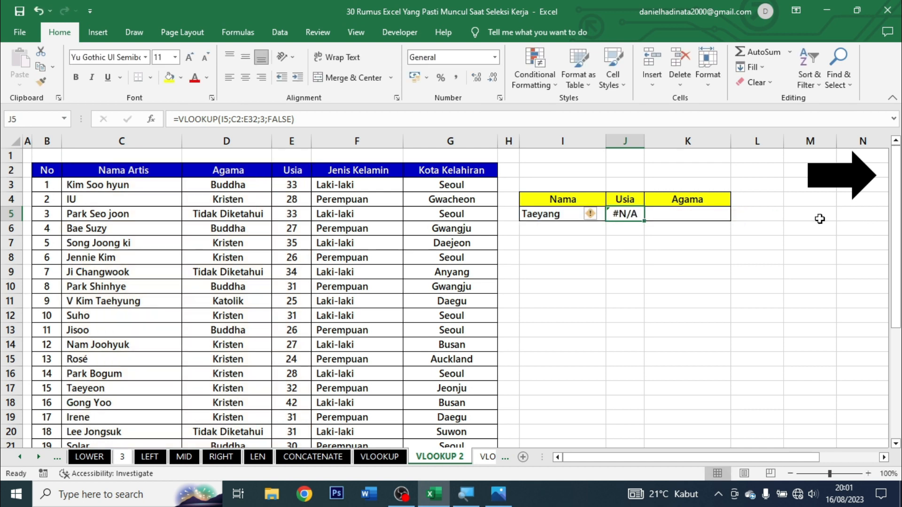
- Re-enter the J5 formula with the table range excluding the header row: =VLOOKUP(I5;C3:E32;3;FALSE)
{"action": "type", "text": "=VLOOKUP("}
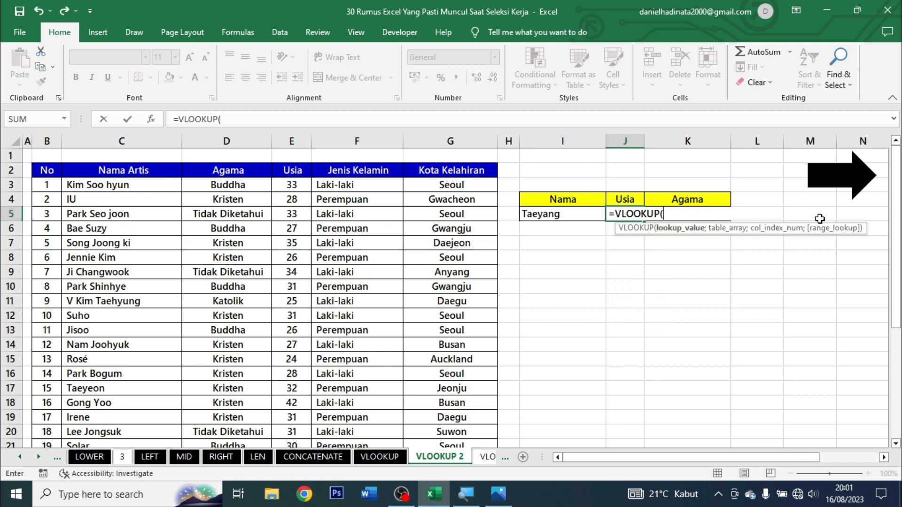
{"action": "left_click", "coordinate": [569, 218]}
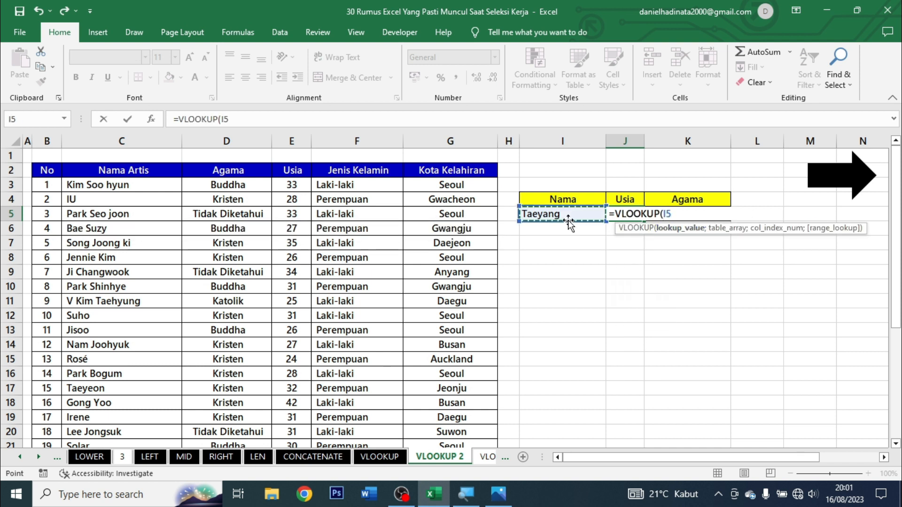
{"action": "type", "text": ";"}
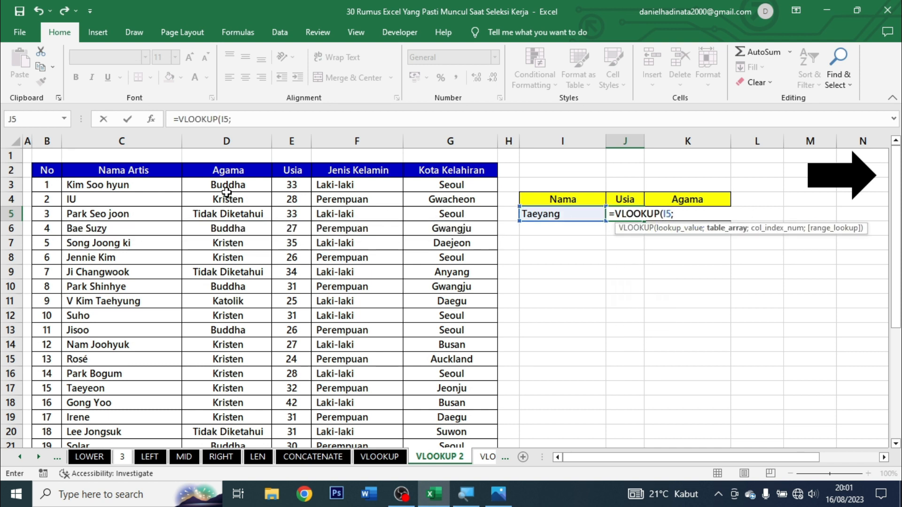
{"action": "left_click_drag", "start_coordinate": [143, 190], "coordinate": [288, 190]}
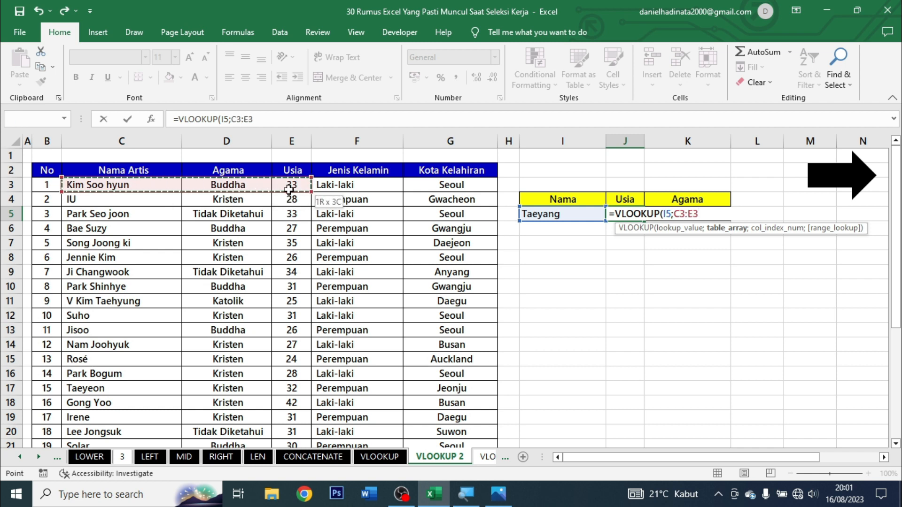
{"action": "key", "text": "ctrl+shift+Down"}
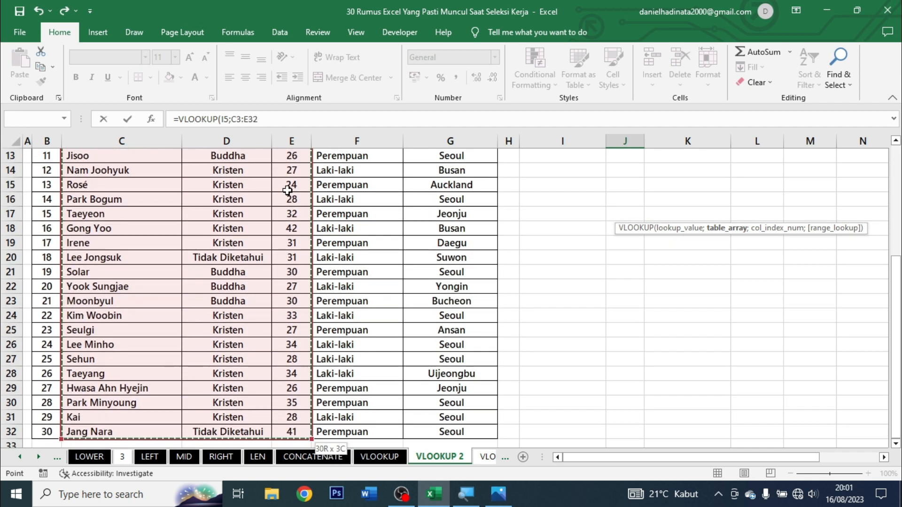
{"action": "type", "text": ";"}
{"action": "scroll", "coordinate": [334, 223], "scroll_direction": "up", "scroll_amount": 4}
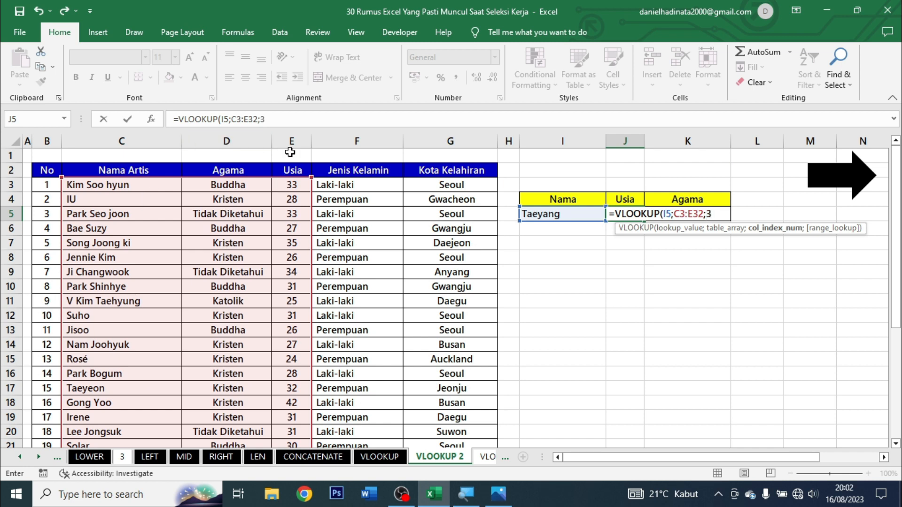
{"action": "type", "text": "3"}
{"action": "type", "text": ";FALSE)"}
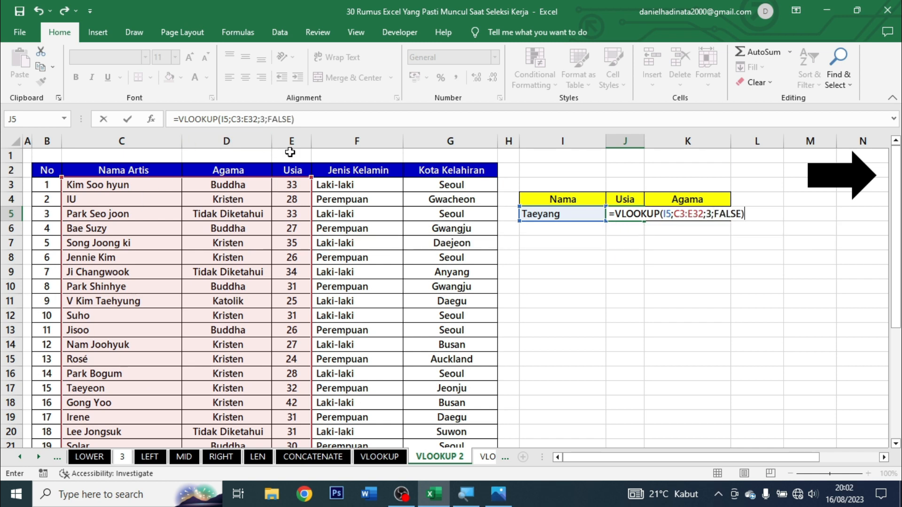
{"action": "key", "text": "Return"}
{"action": "key", "text": "Return"}
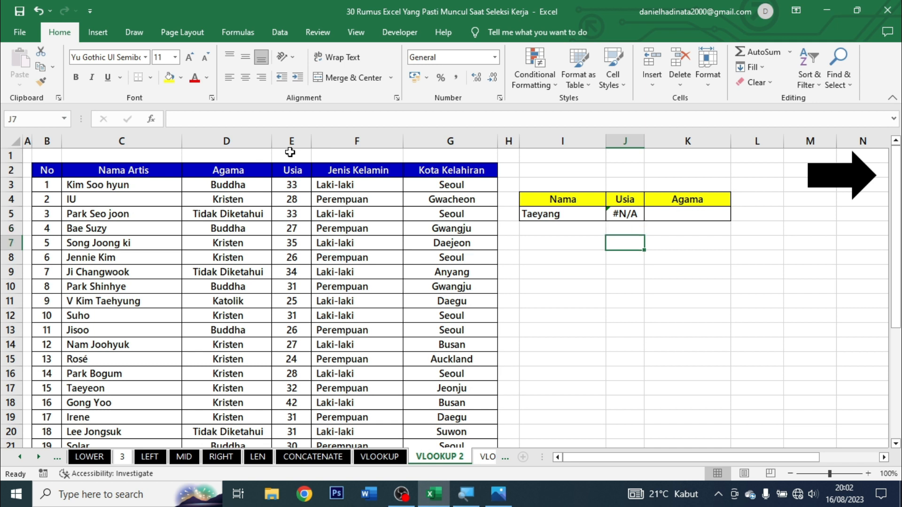
- Replace the lookup name in I5 with IU to test the J5 formula
{"action": "key", "text": "Up"}
{"action": "key", "text": "Up"}
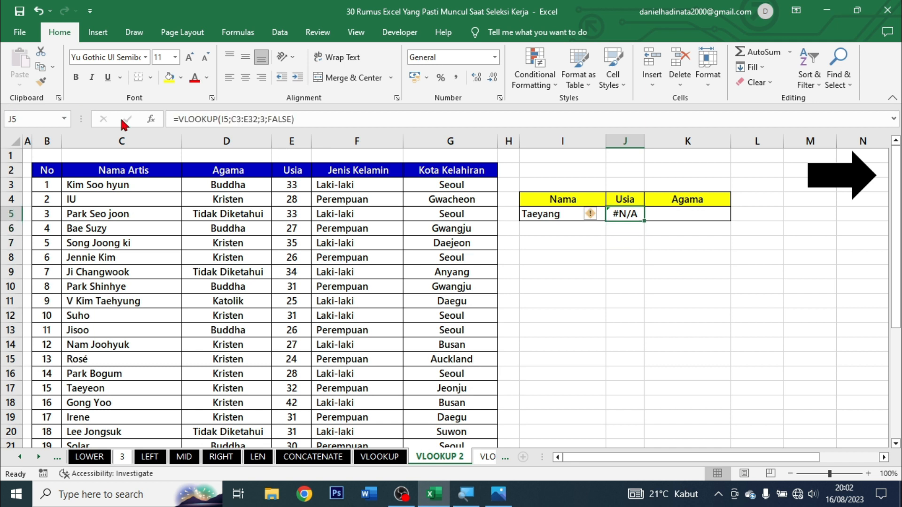
{"action": "double_click", "coordinate": [574, 213]}
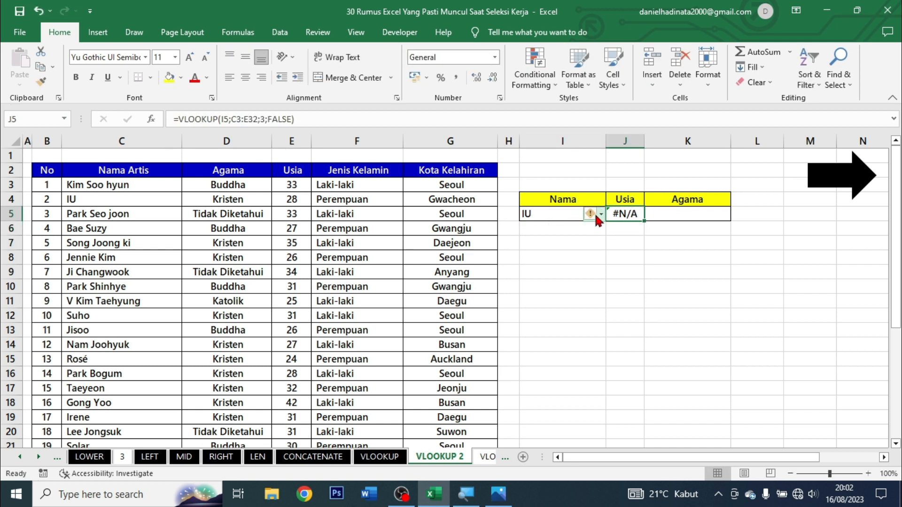
- Show the calculation steps for the J5 error, restart the formula evaluation, and close it
{"action": "left_click", "coordinate": [596, 215]}
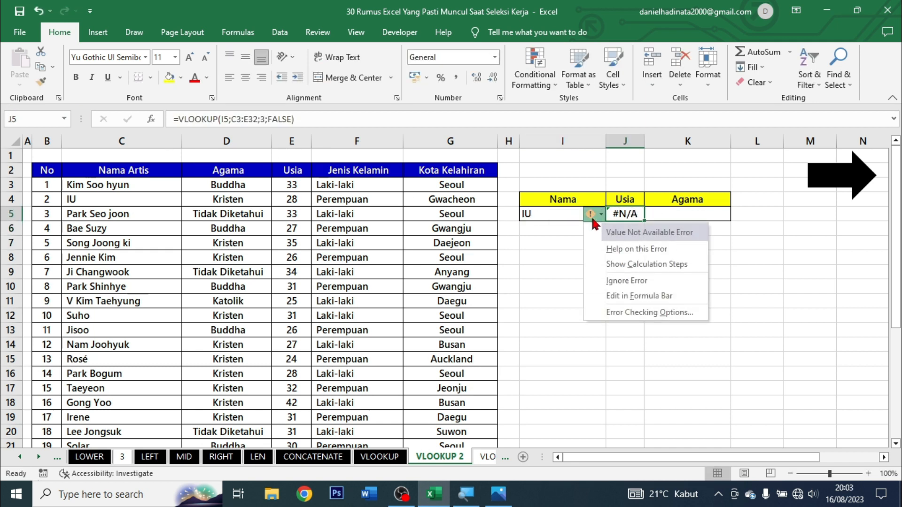
{"action": "left_click", "coordinate": [626, 266]}
{"action": "left_click", "coordinate": [502, 364]}
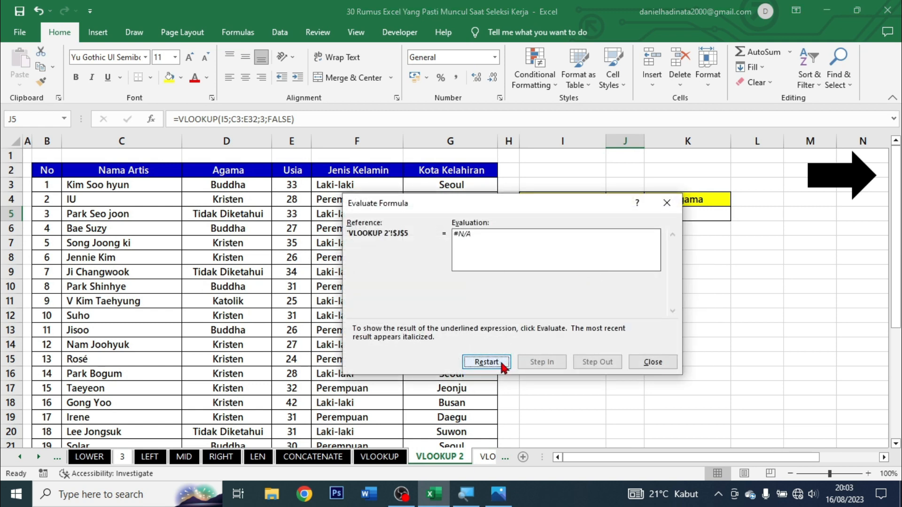
{"action": "left_click", "coordinate": [502, 364]}
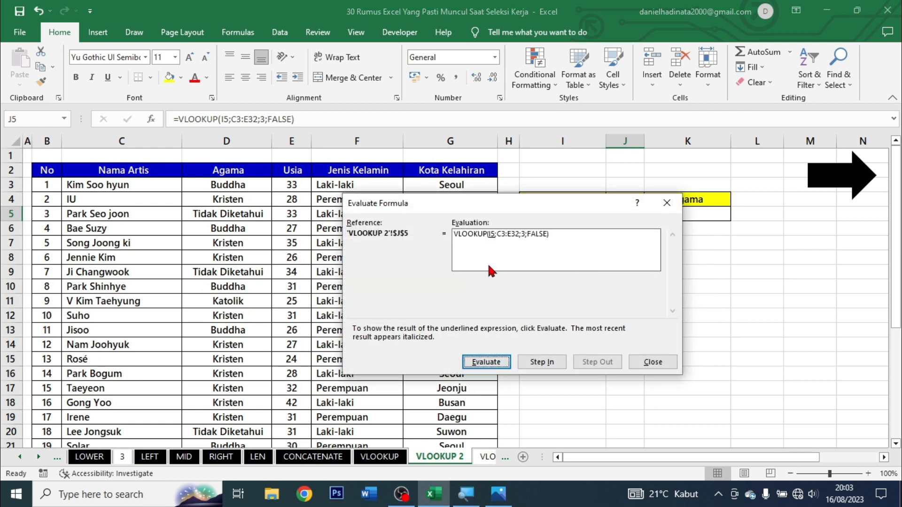
{"action": "key", "text": "Escape"}
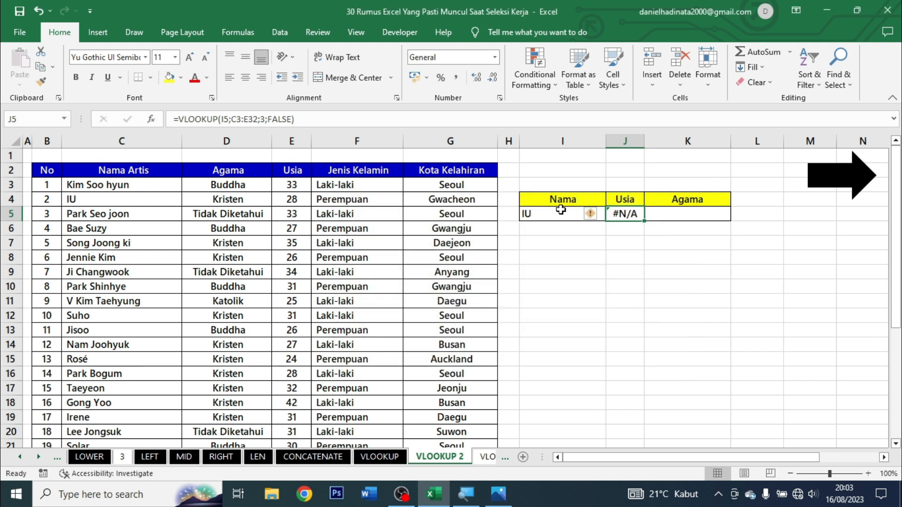
- Compare the IU entry in I5 with the names in C4 and C3, checking for a leading space before the text
{"action": "left_click", "coordinate": [561, 211]}
{"action": "double_click", "coordinate": [90, 199]}
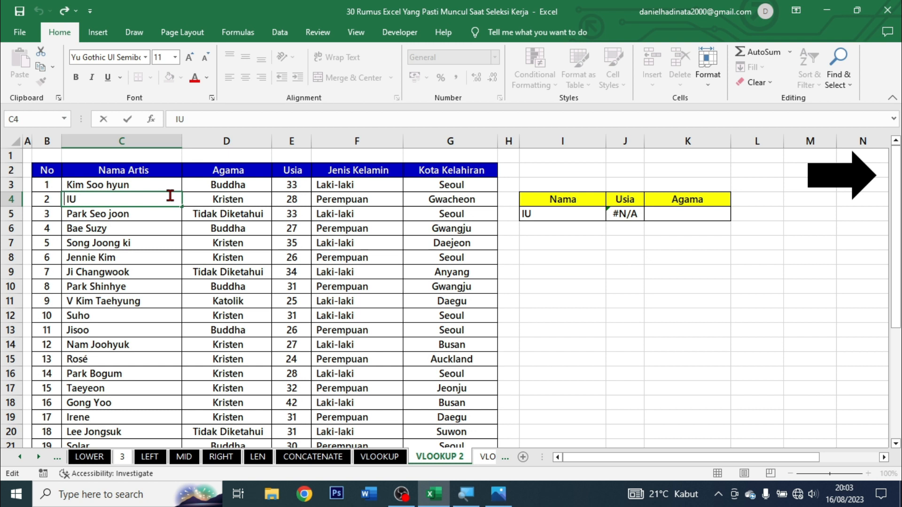
{"action": "key", "text": "Escape"}
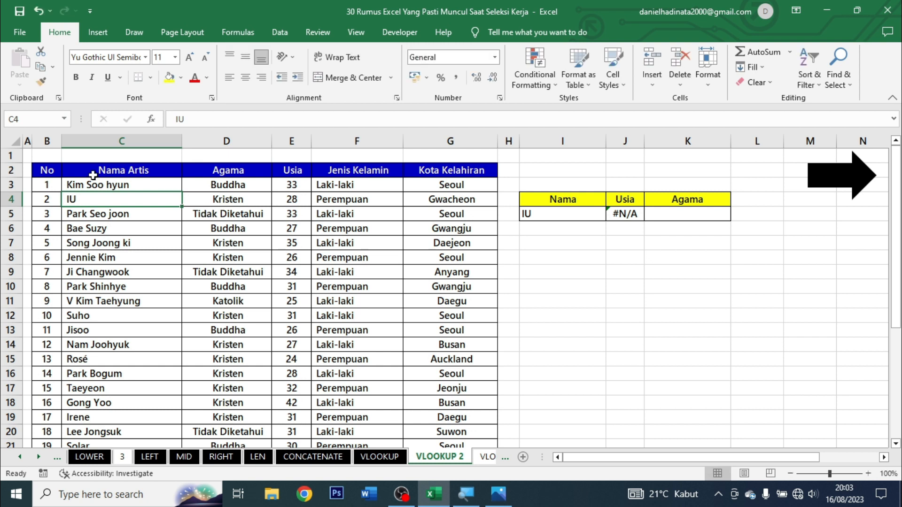
{"action": "left_click", "coordinate": [116, 186]}
{"action": "left_click", "coordinate": [563, 215]}
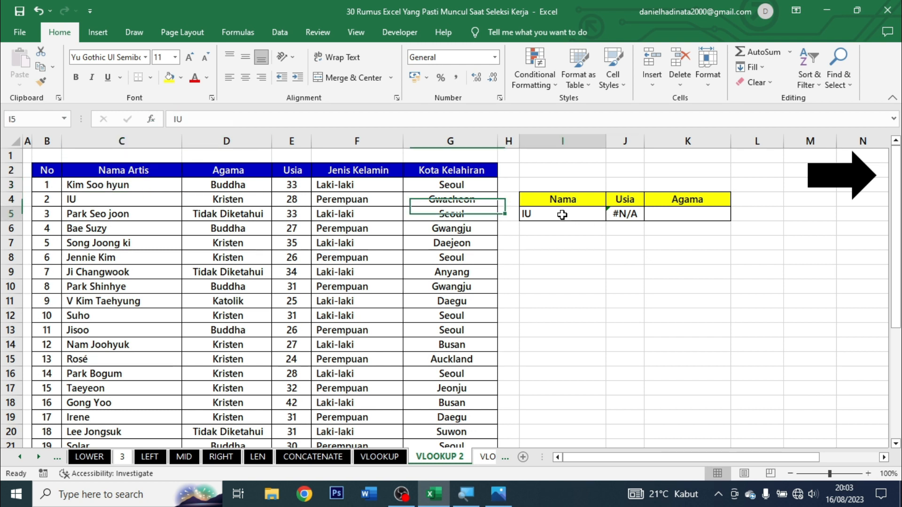
{"action": "double_click", "coordinate": [98, 198]}
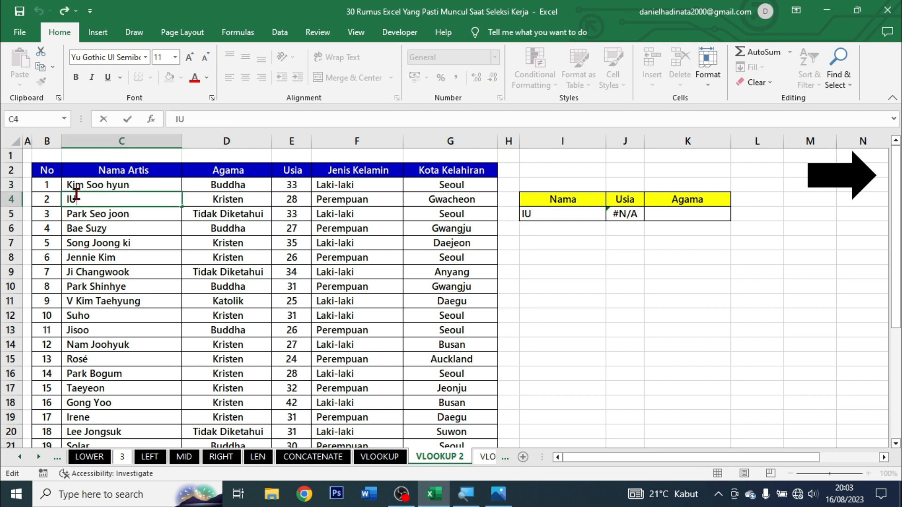
{"action": "left_click_drag", "start_coordinate": [67, 199], "coordinate": [58, 200]}
{"action": "left_click", "coordinate": [63, 200]}
{"action": "left_click", "coordinate": [141, 185]}
{"action": "left_click", "coordinate": [176, 119]}
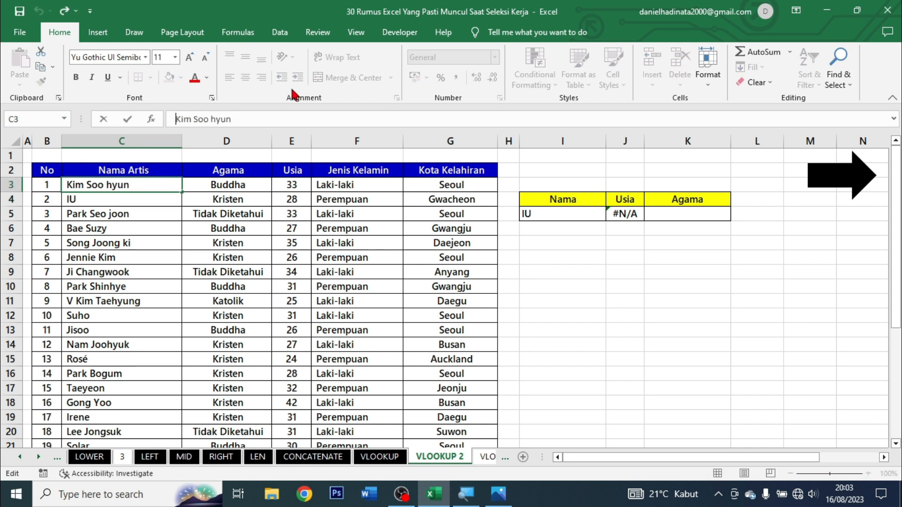
- Add a leading space before IU in I5 to match the artist table entry, and center the result in J5
{"action": "left_click", "coordinate": [525, 214]}
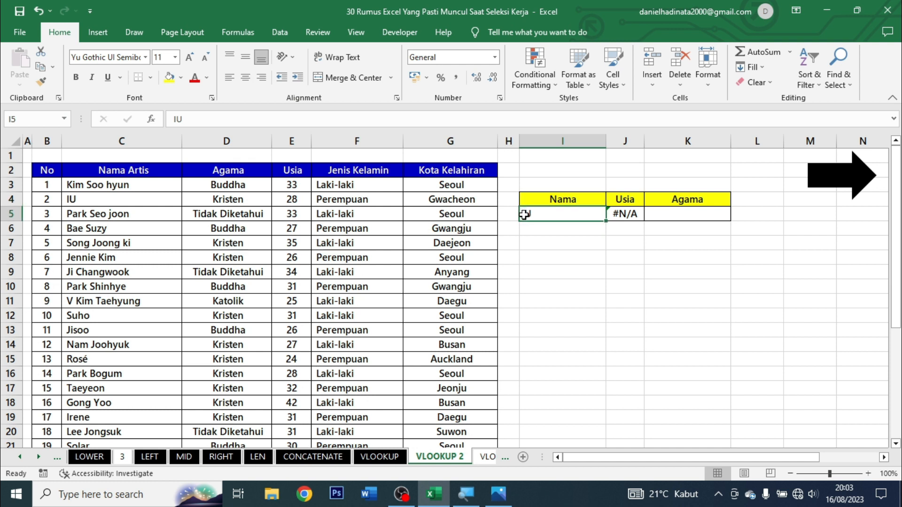
{"action": "double_click", "coordinate": [525, 214]}
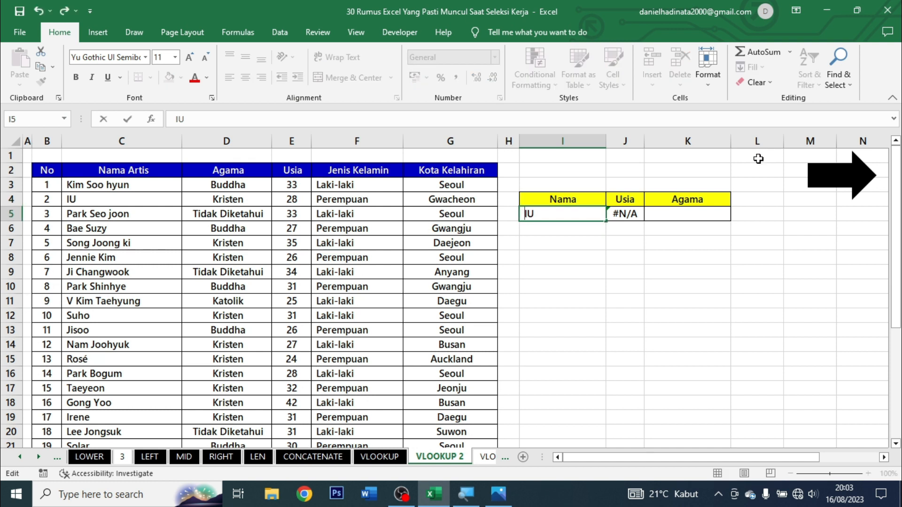
{"action": "key", "text": "Return"}
{"action": "left_click", "coordinate": [638, 214]}
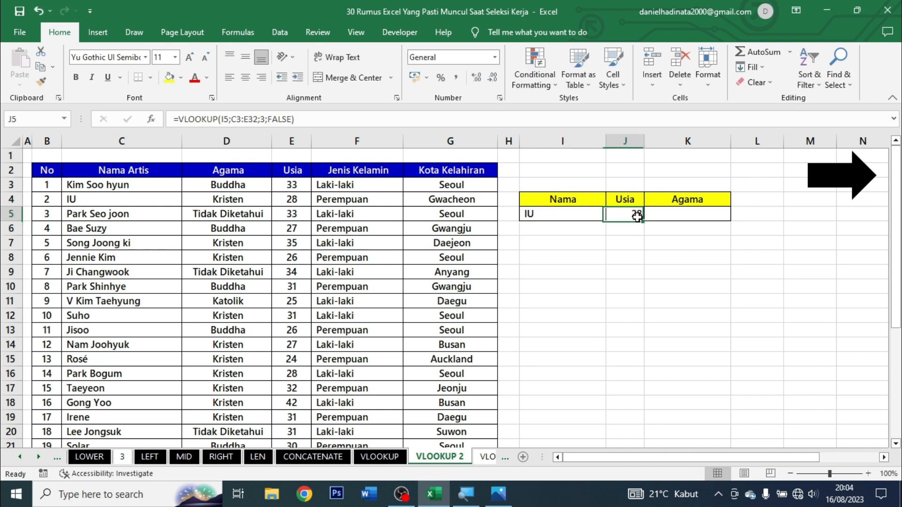
{"action": "left_click", "coordinate": [245, 81]}
- Examine the leading spaces in I5 and in the Nama Artis entries, including the one in C3
{"action": "double_click", "coordinate": [560, 216]}
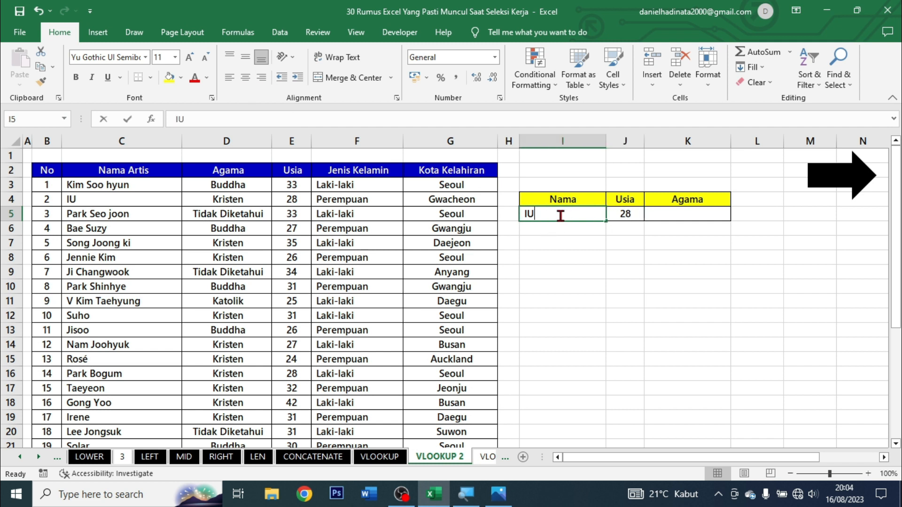
{"action": "double_click", "coordinate": [524, 217]}
{"action": "left_click", "coordinate": [531, 227]}
{"action": "double_click", "coordinate": [528, 215]}
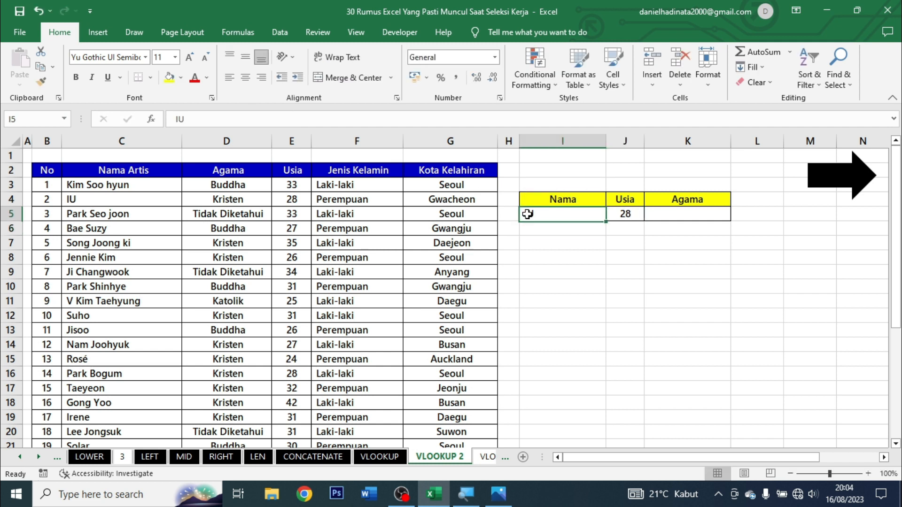
{"action": "left_click", "coordinate": [554, 255]}
{"action": "left_click", "coordinate": [552, 214]}
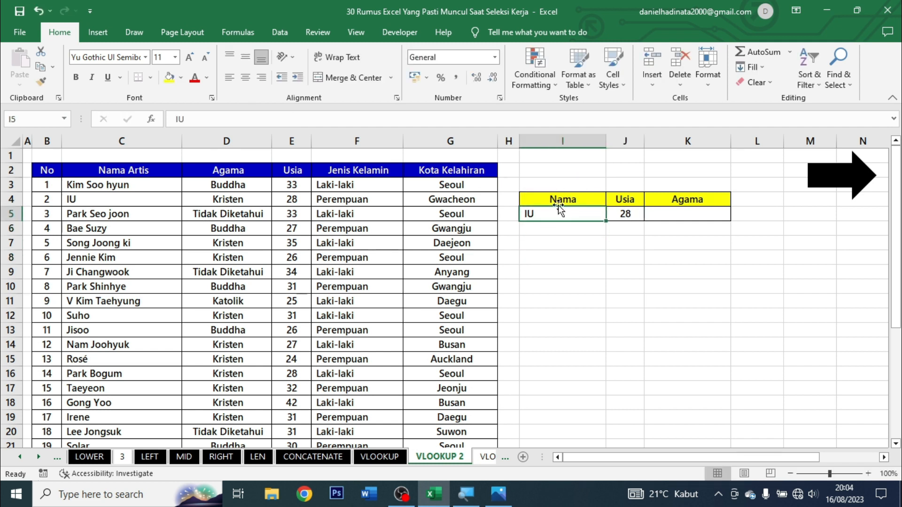
{"action": "left_click_drag", "start_coordinate": [151, 189], "coordinate": [136, 282]}
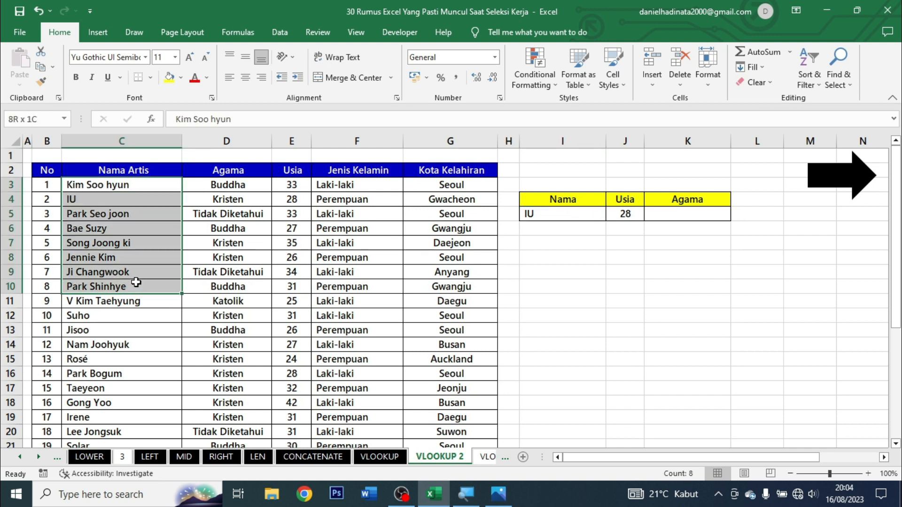
{"action": "left_click", "coordinate": [173, 230]}
{"action": "left_click", "coordinate": [546, 213]}
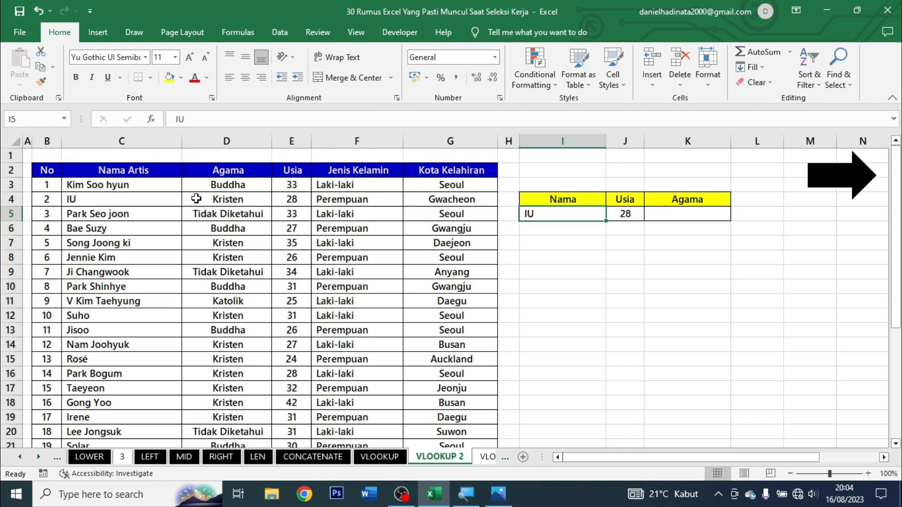
{"action": "left_click", "coordinate": [160, 213]}
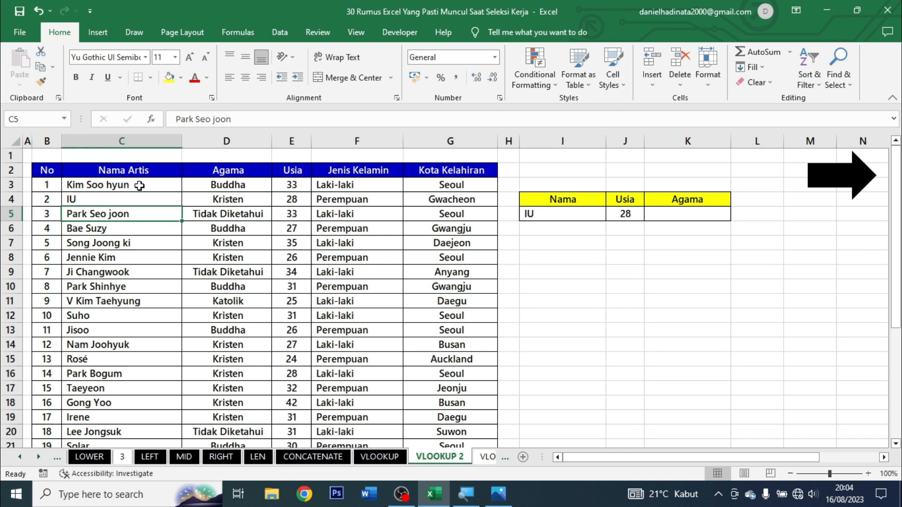
{"action": "left_click", "coordinate": [139, 186]}
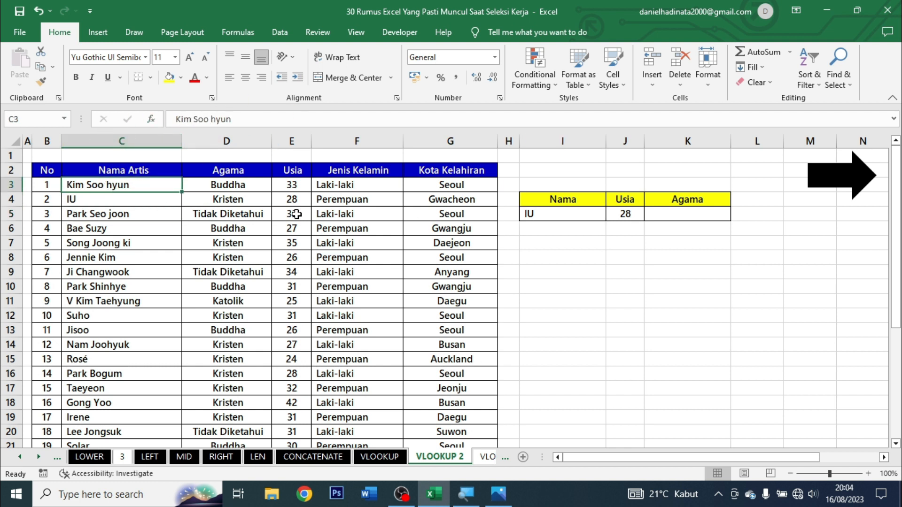
{"action": "left_click", "coordinate": [174, 120]}
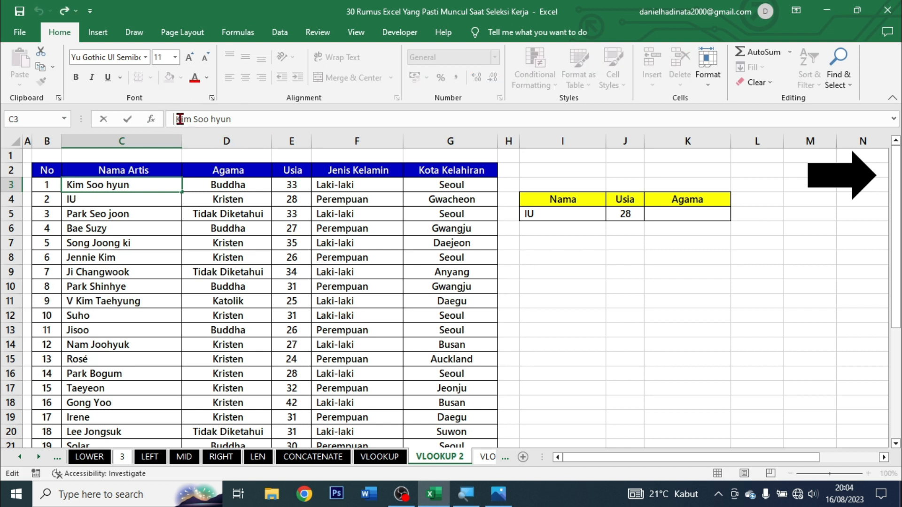
{"action": "left_click", "coordinate": [585, 270]}
{"action": "left_click", "coordinate": [681, 214]}
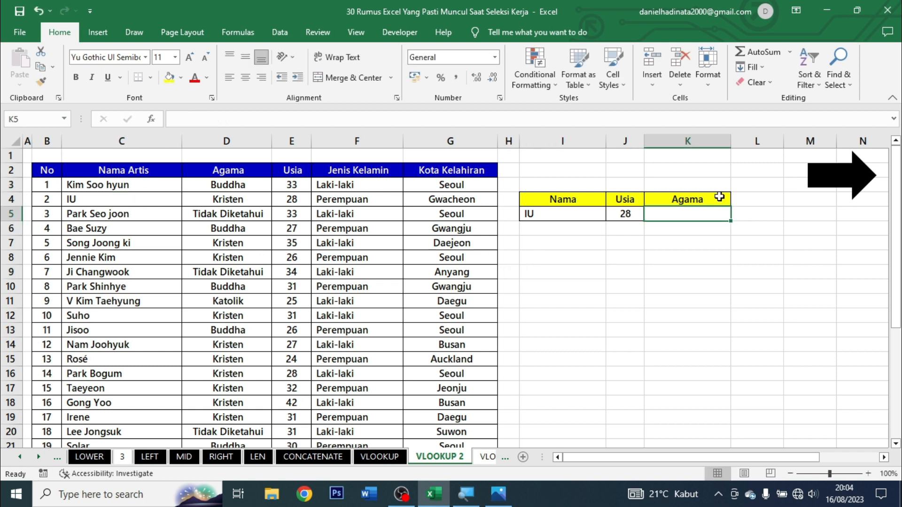
- Go to the VLOOKUP 3 sheet and review the Soal table's columns from Nama to Tunjangan Posisi
{"action": "left_click", "coordinate": [855, 186]}
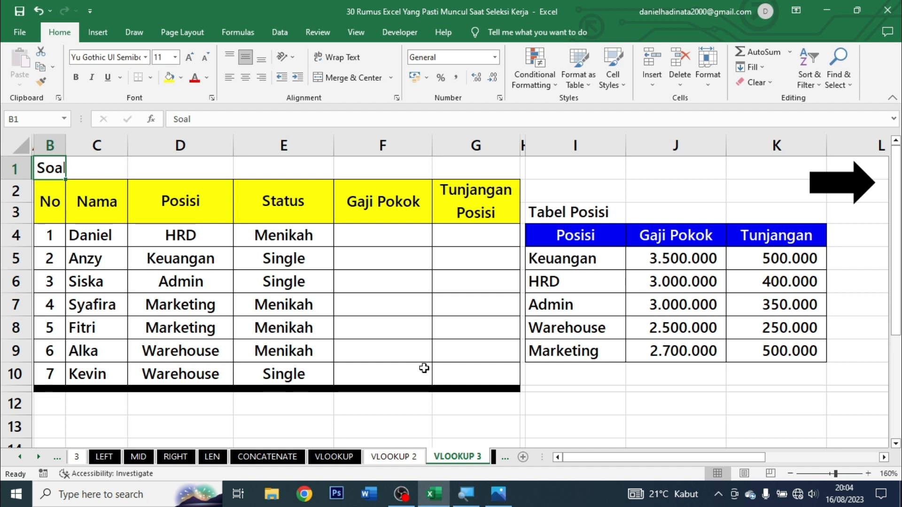
{"action": "left_click_drag", "start_coordinate": [51, 215], "coordinate": [481, 356]}
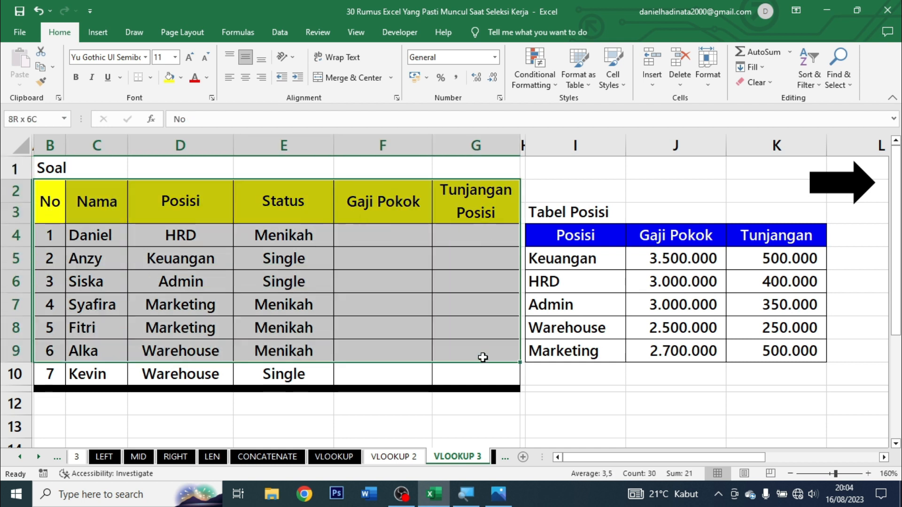
{"action": "left_click_drag", "start_coordinate": [97, 202], "coordinate": [89, 352]}
{"action": "left_click_drag", "start_coordinate": [180, 202], "coordinate": [181, 375]}
{"action": "left_click_drag", "start_coordinate": [296, 201], "coordinate": [292, 346]}
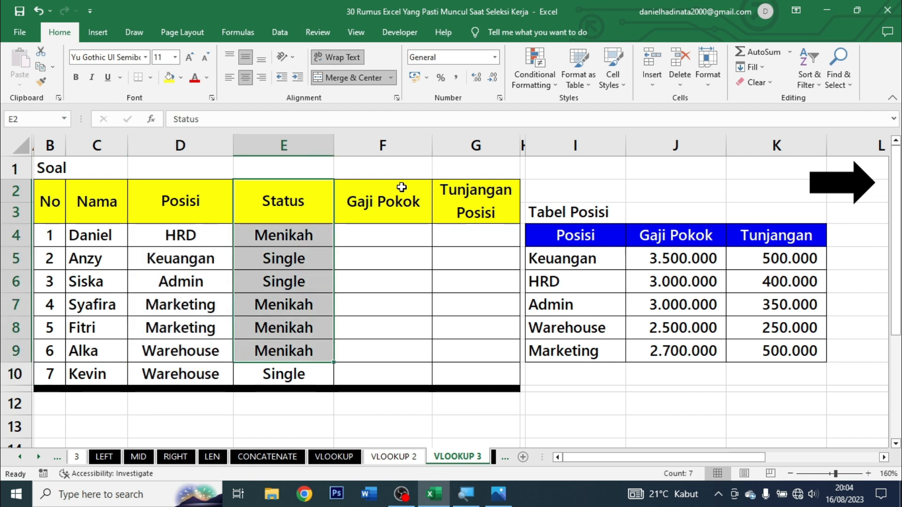
{"action": "left_click_drag", "start_coordinate": [383, 205], "coordinate": [347, 355]}
{"action": "left_click_drag", "start_coordinate": [474, 218], "coordinate": [474, 353]}
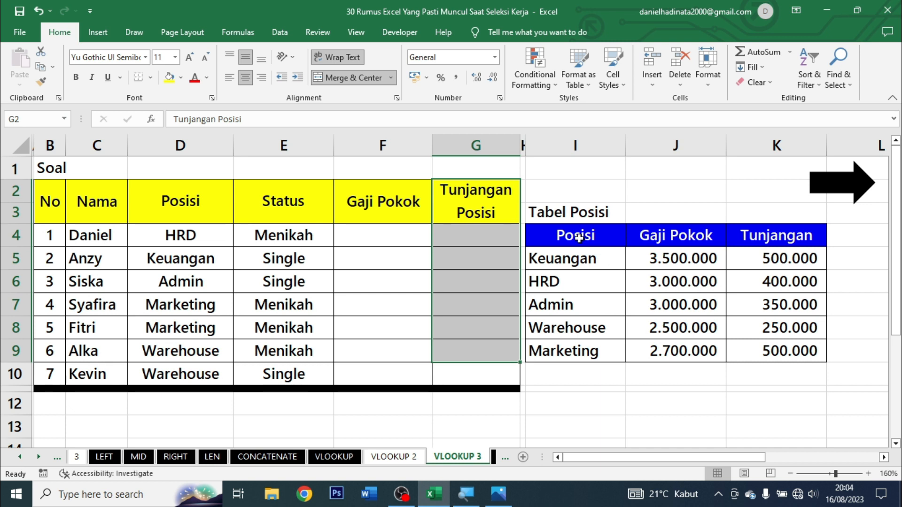
- Review the Posisi, Gaji Pokok and Tunjangan columns of Tabel Posisi
{"action": "left_click", "coordinate": [587, 280]}
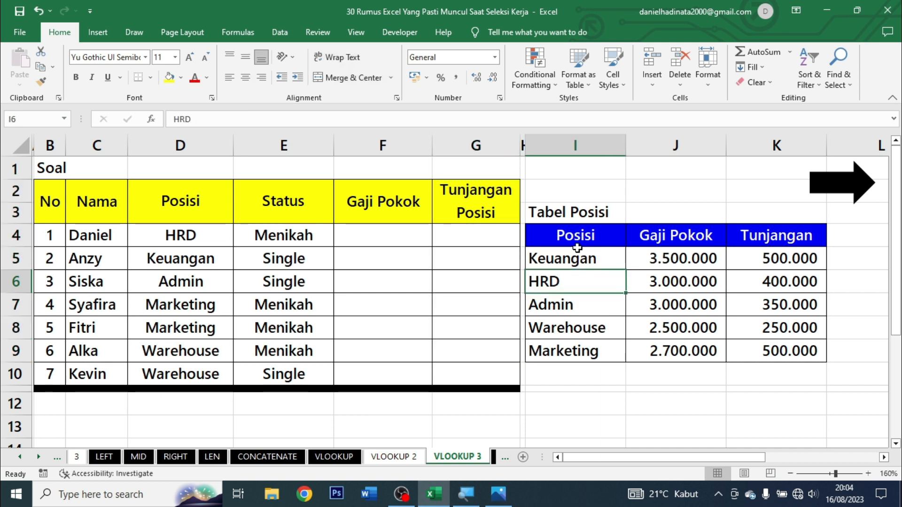
{"action": "left_click_drag", "start_coordinate": [611, 258], "coordinate": [570, 328]}
{"action": "left_click_drag", "start_coordinate": [667, 281], "coordinate": [627, 347]}
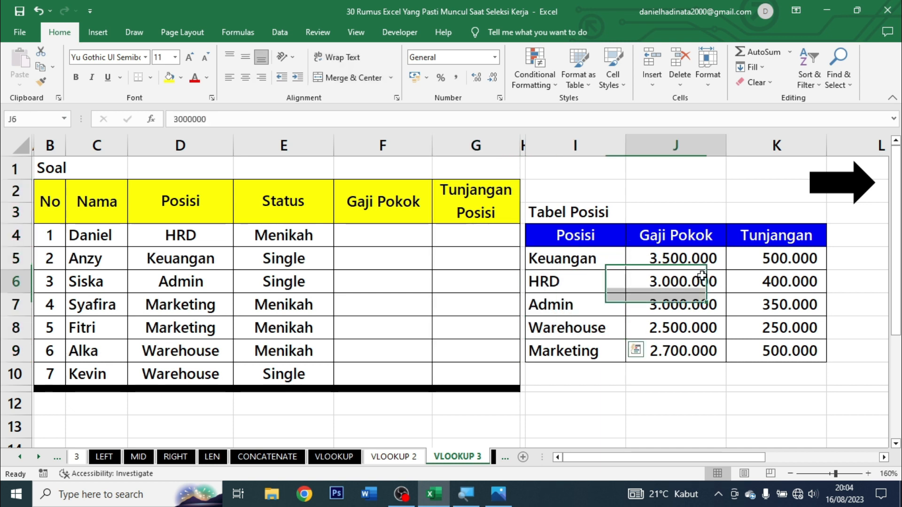
{"action": "left_click_drag", "start_coordinate": [806, 258], "coordinate": [799, 352]}
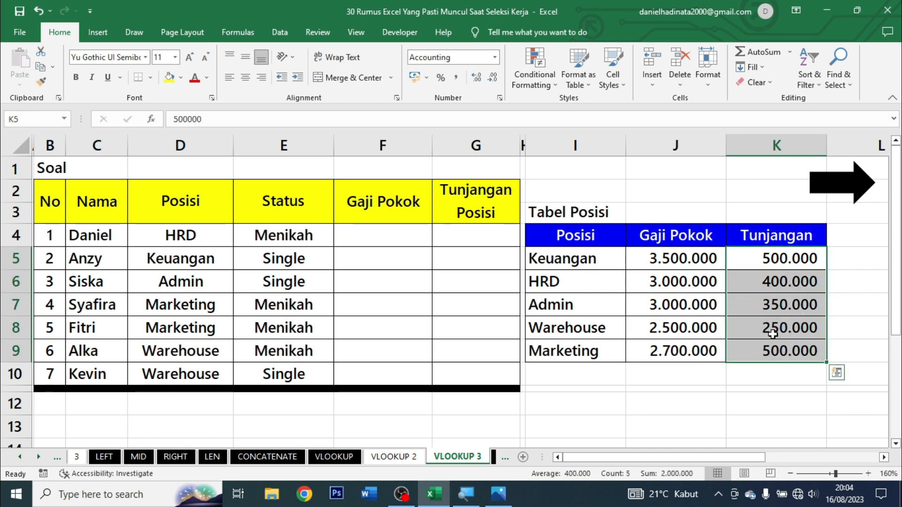
{"action": "left_click", "coordinate": [401, 240]}
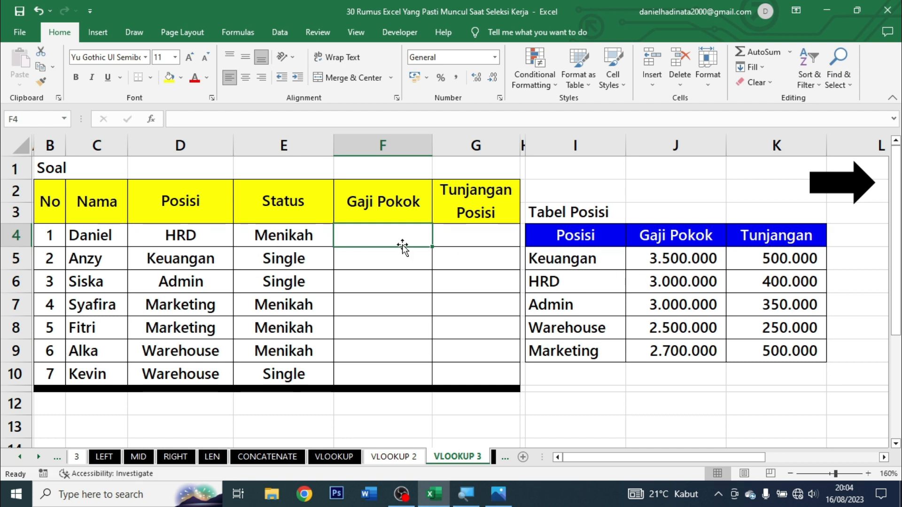
{"action": "type", "text": "=V"}
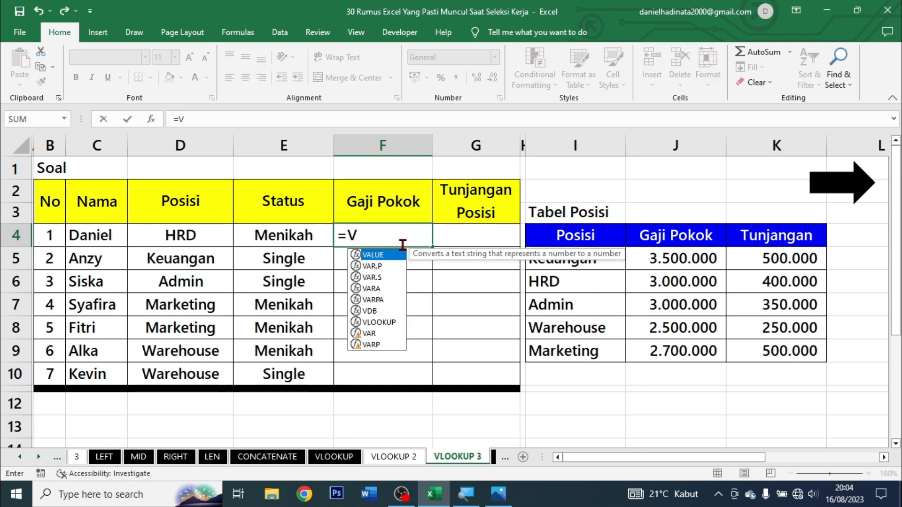
{"action": "type", "text": "LOK"}
{"action": "key", "text": "Return"}
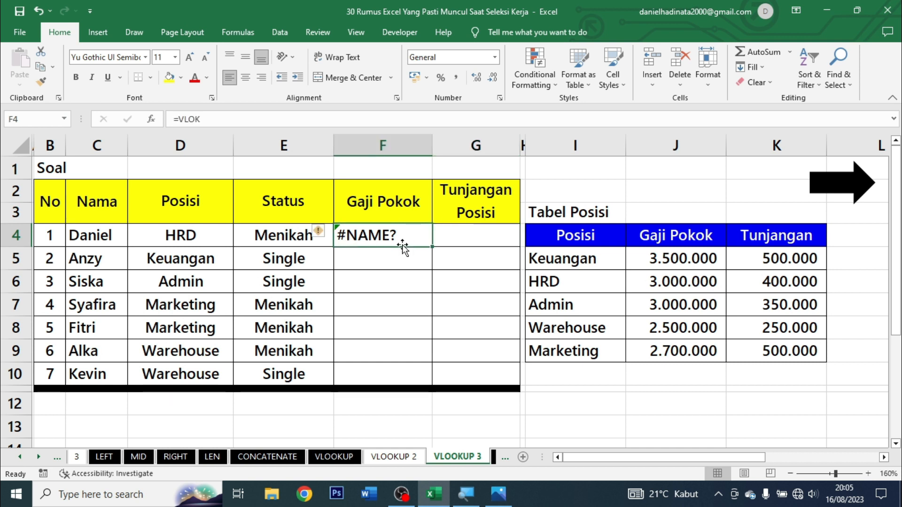
{"action": "key", "text": "F2"}
{"action": "key", "text": "BackSpace"}
{"action": "key", "text": "BackSpace"}
{"action": "key", "text": "BackSpace"}
{"action": "key", "text": "BackSpace"}
- Enter =VLOOKUP(D4;$I$4:$K$9;2;FALSE) in F4 to get the Gaji Pokok for the first row's position
{"action": "type", "text": "VLOOK"}
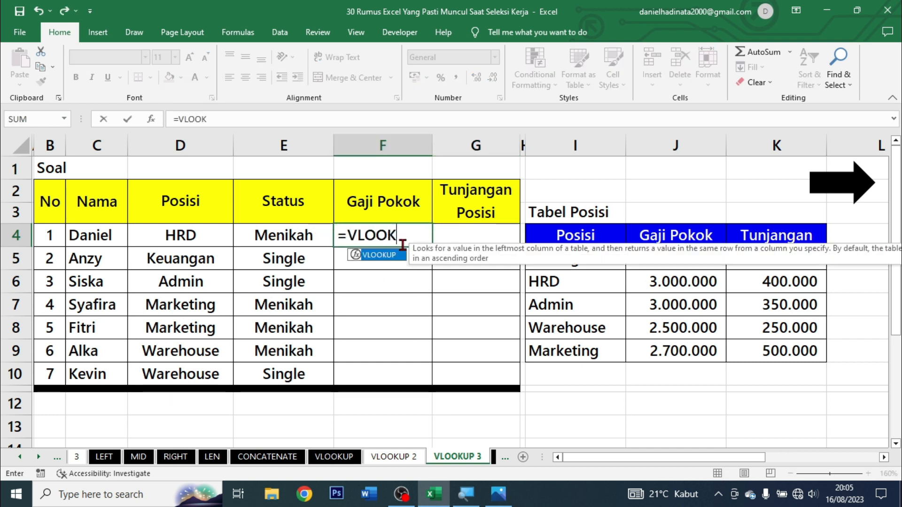
{"action": "type", "text": "UP("}
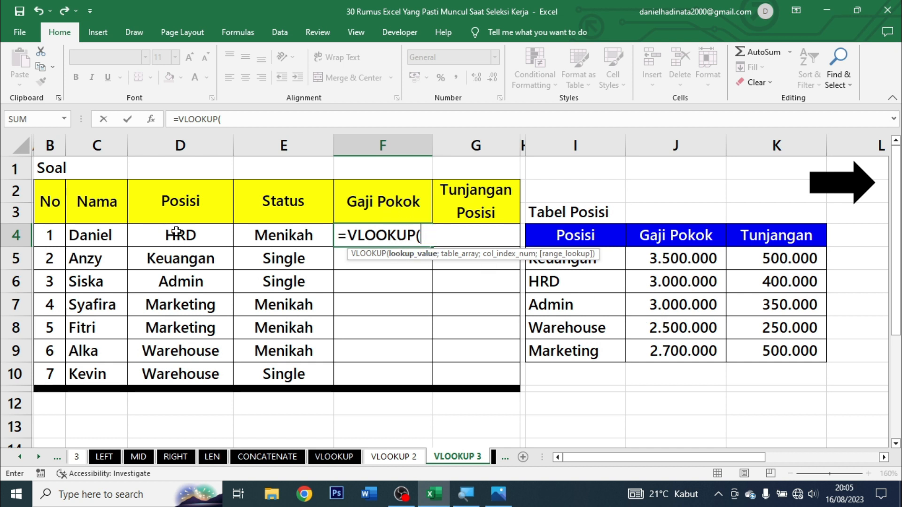
{"action": "left_click", "coordinate": [178, 232]}
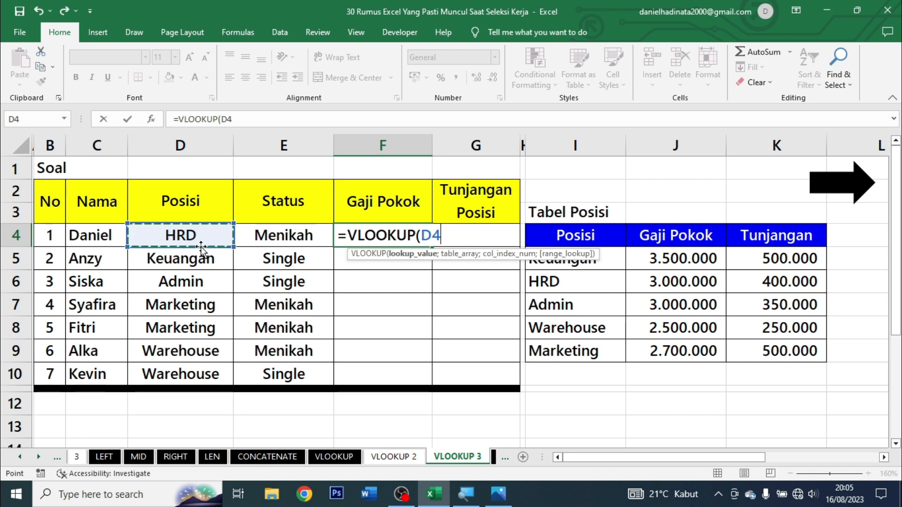
{"action": "type", "text": ";"}
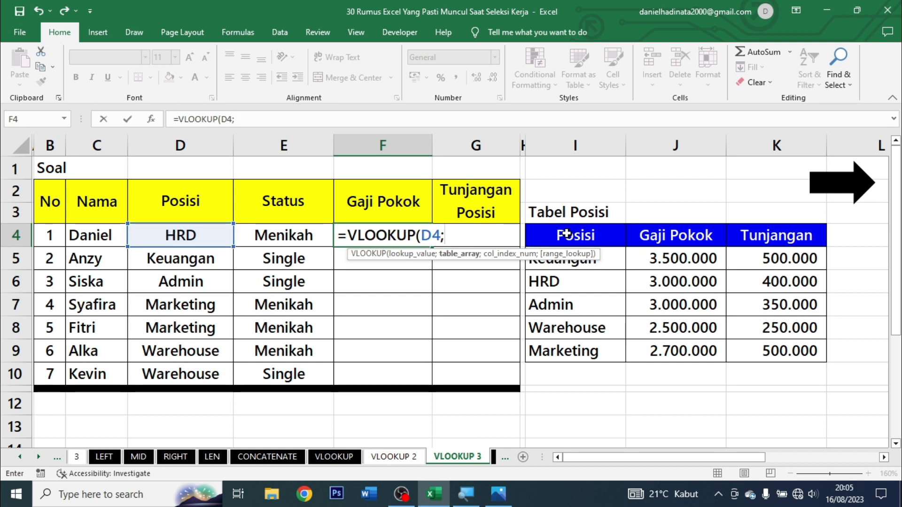
{"action": "left_click_drag", "start_coordinate": [566, 233], "coordinate": [765, 346]}
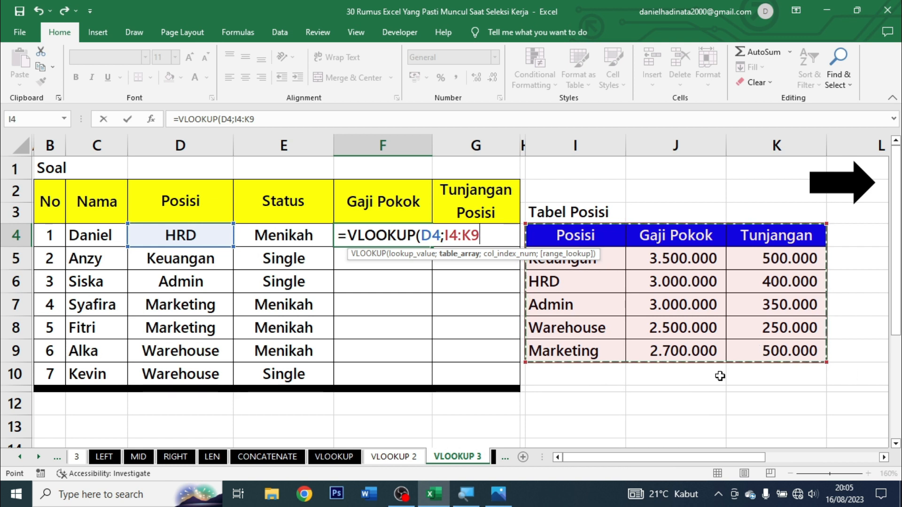
{"action": "key", "text": "F4"}
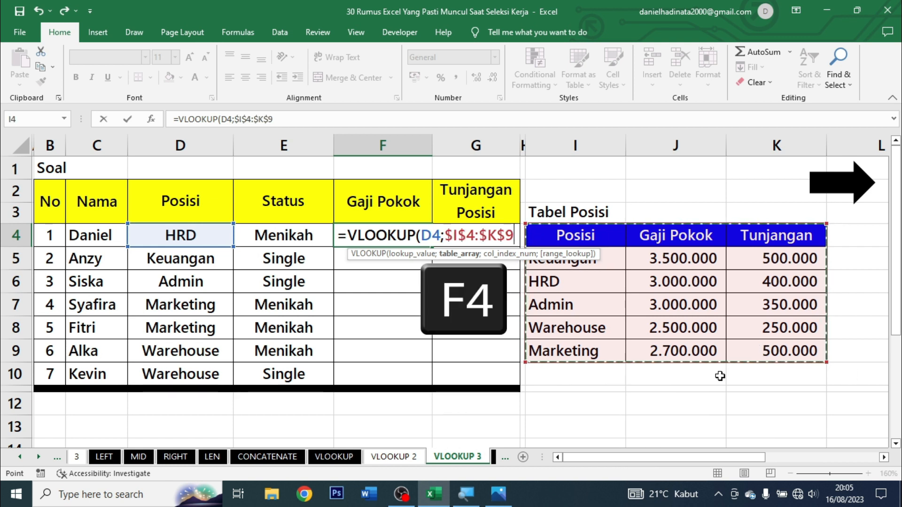
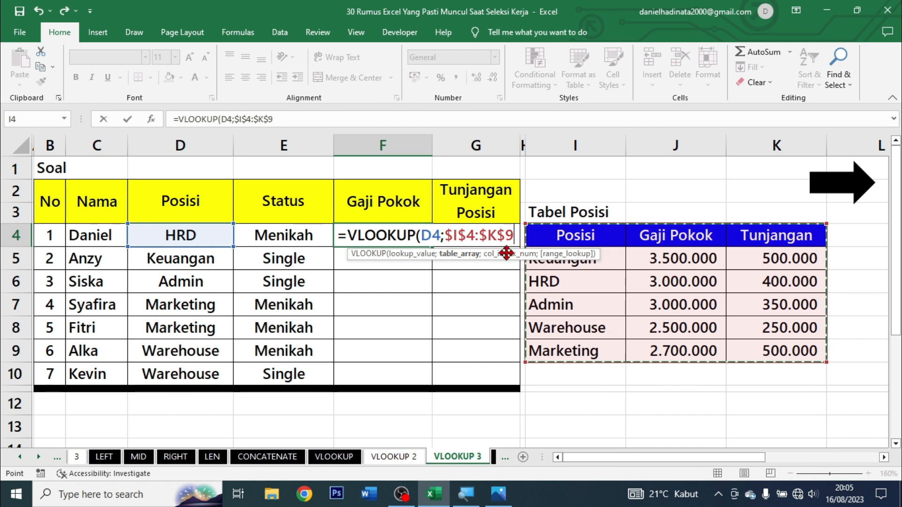
{"action": "type", "text": ";"}
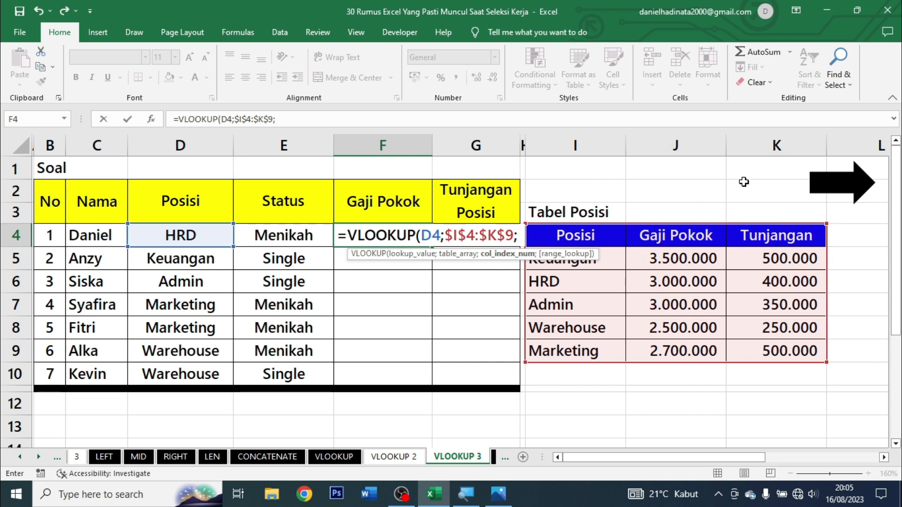
{"action": "type", "text": "2;"}
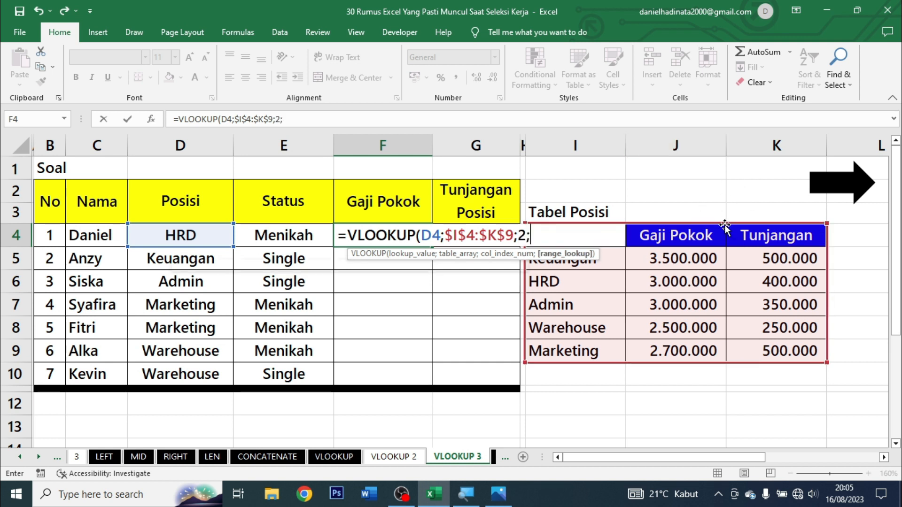
{"action": "key", "text": "Down"}
{"action": "key", "text": "Tab"}
{"action": "type", "text": ")"}
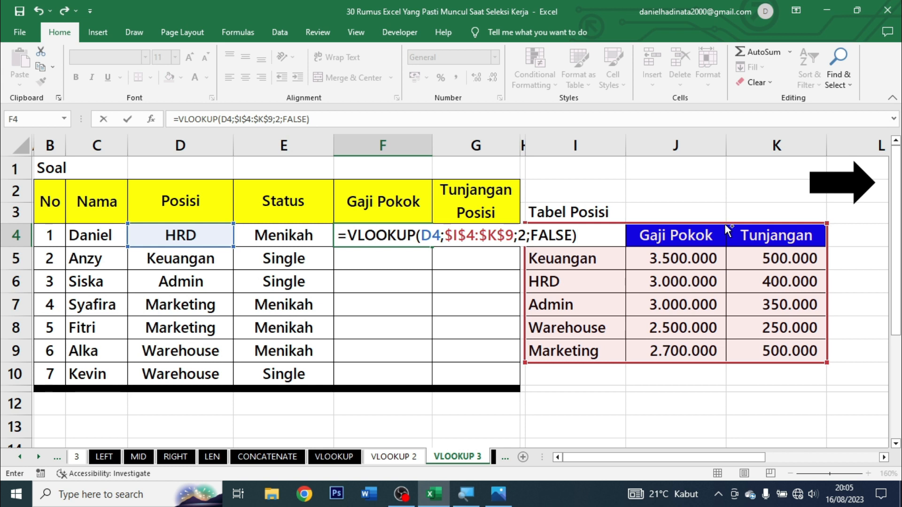
{"action": "key", "text": "ctrl+Return"}
- Apply the comma number style to F4 and fill its formula down to F10
{"action": "left_click", "coordinate": [456, 78]}
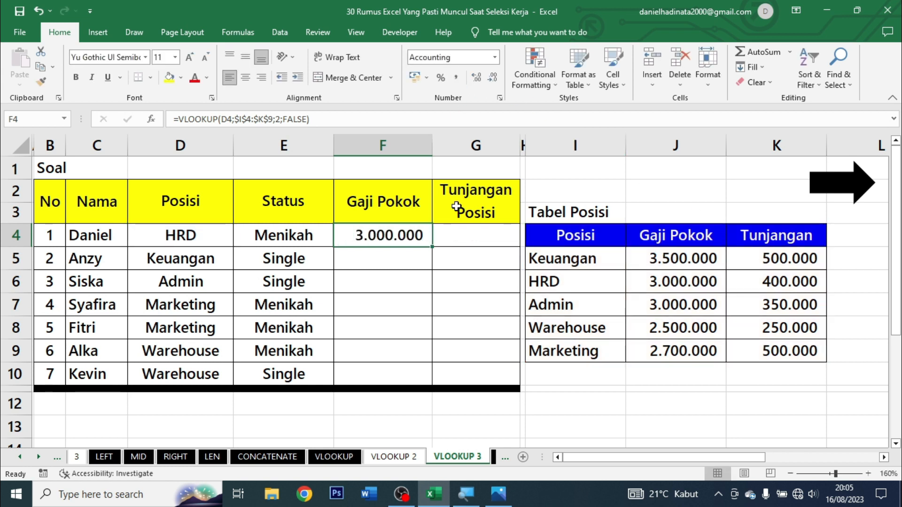
{"action": "left_click_drag", "start_coordinate": [431, 245], "coordinate": [433, 381]}
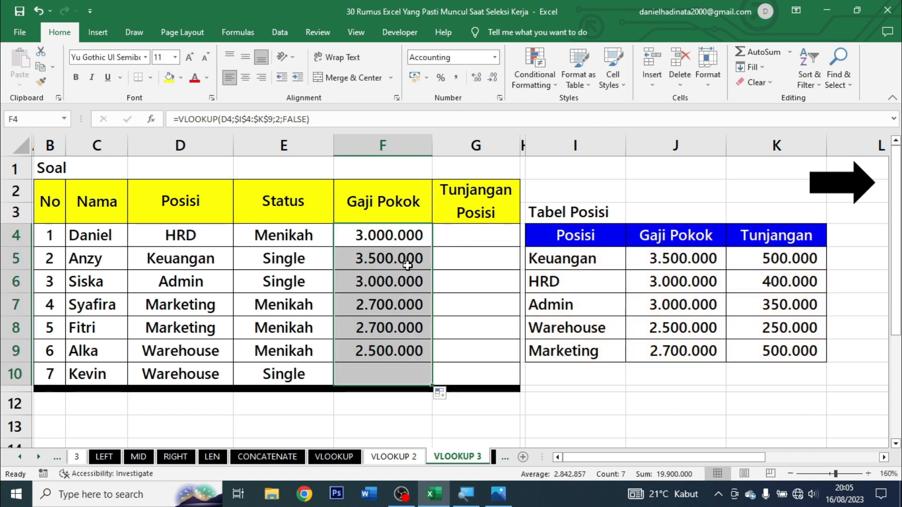
- Compare the Gaji Pokok in F4 with the HRD entry in Tabel Posisi
{"action": "left_click", "coordinate": [408, 242]}
{"action": "left_click", "coordinate": [695, 286]}
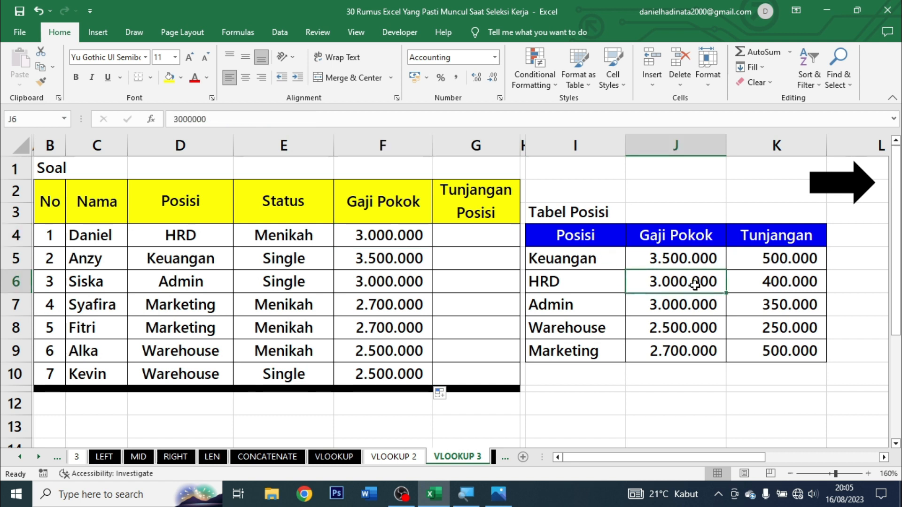
{"action": "left_click", "coordinate": [328, 240]}
{"action": "left_click", "coordinate": [678, 281]}
{"action": "left_click", "coordinate": [215, 235]}
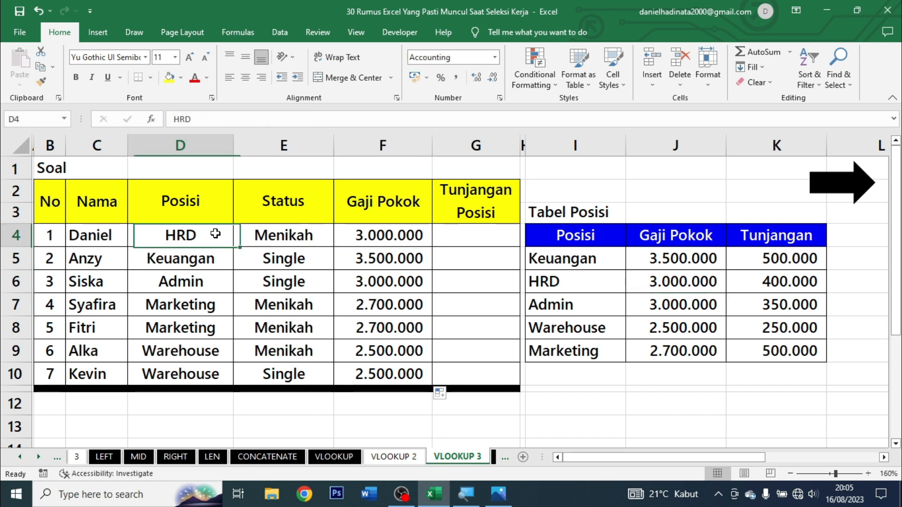
{"action": "left_click", "coordinate": [361, 236]}
{"action": "left_click", "coordinate": [479, 238]}
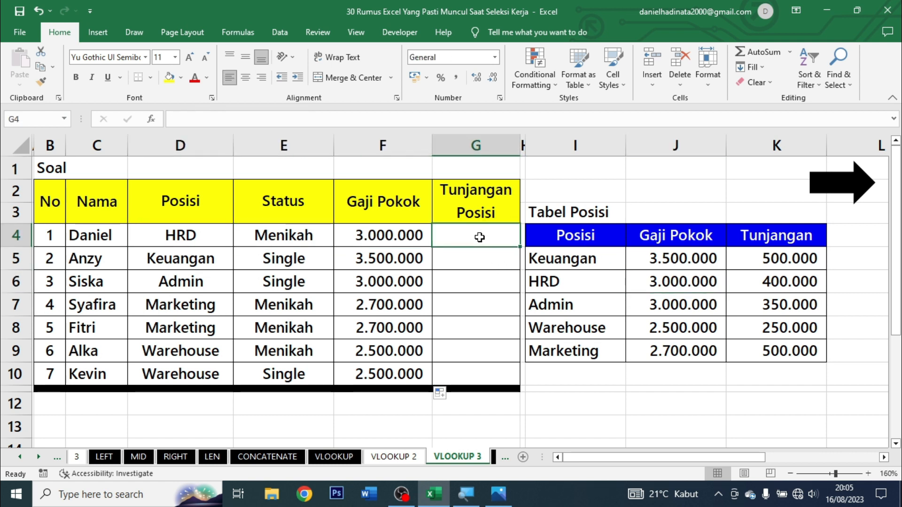
{"action": "left_click", "coordinate": [414, 235]}
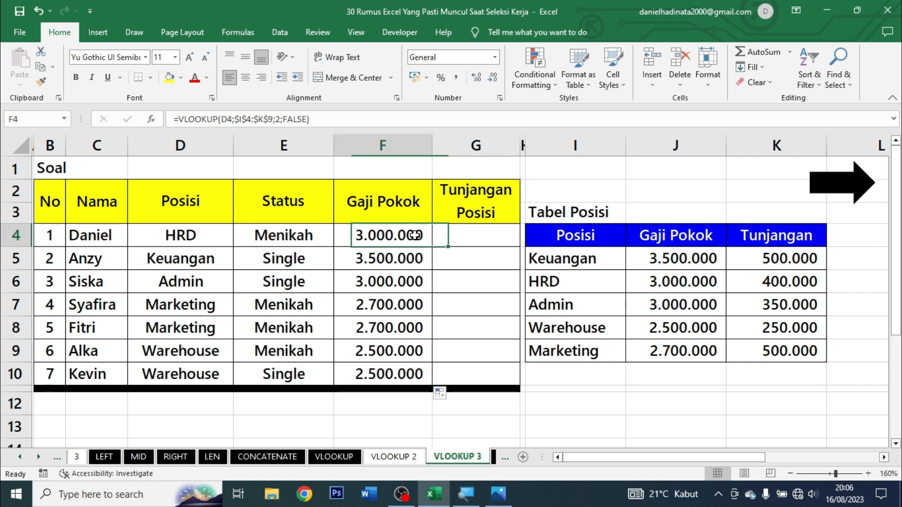
{"action": "key", "text": "ctrl+c"}
{"action": "double_click", "coordinate": [452, 226]}
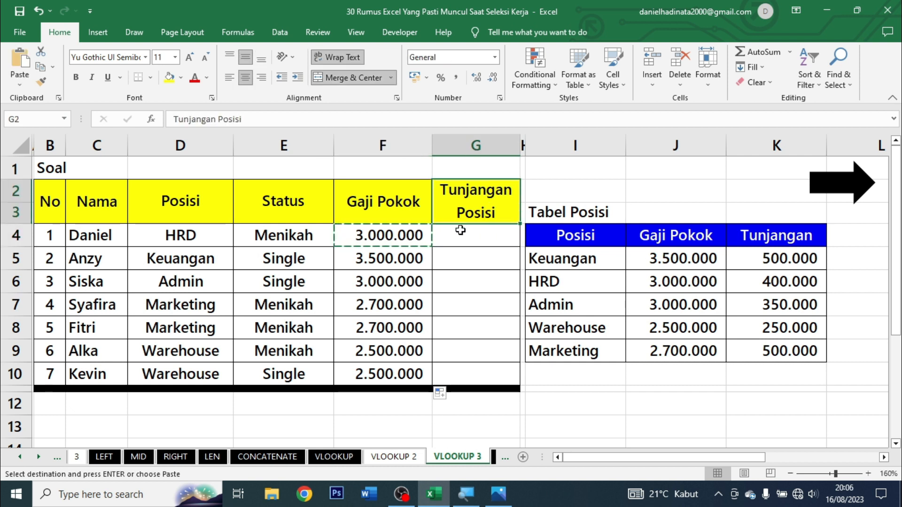
{"action": "double_click", "coordinate": [461, 230]}
{"action": "left_click", "coordinate": [464, 235]}
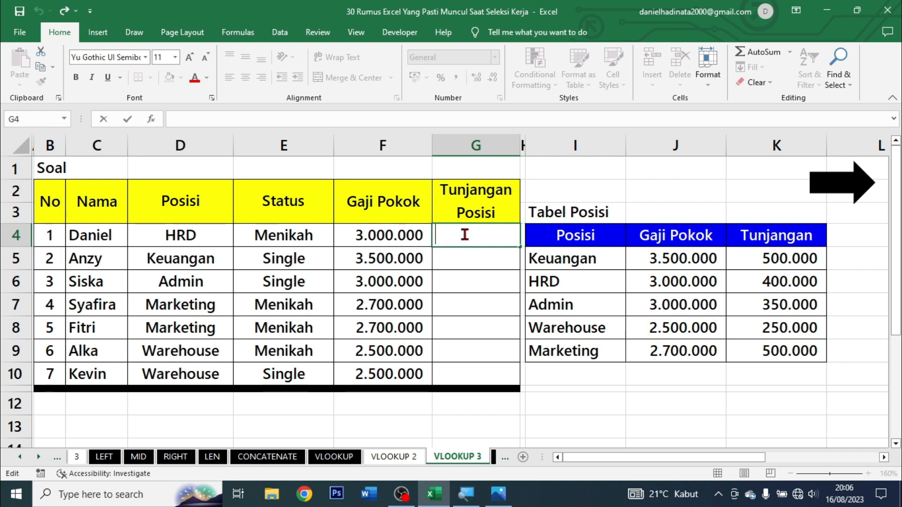
- Copy the Gaji Pokok formula from F4 into G4 under Tunjangan Posisi
{"action": "left_click", "coordinate": [414, 235]}
{"action": "key", "text": "ctrl+c"}
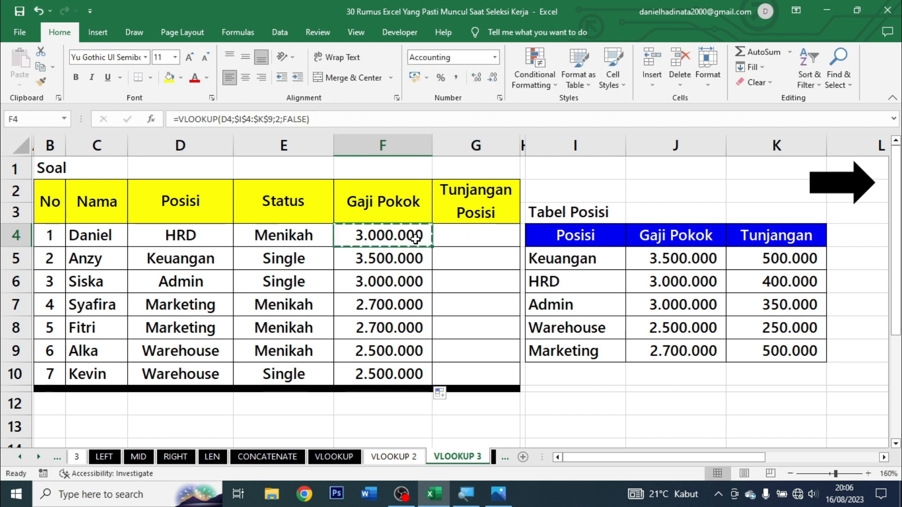
{"action": "left_click", "coordinate": [464, 241]}
{"action": "key", "text": "ctrl+v"}
- Edit the formula in G4 so its lookup value is D4 and its column index is 3
{"action": "double_click", "coordinate": [474, 234]}
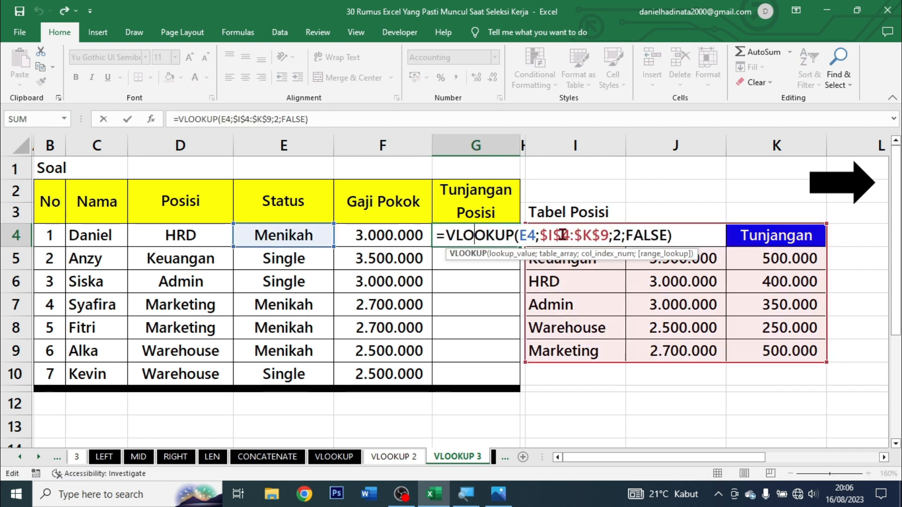
{"action": "left_click", "coordinate": [625, 236]}
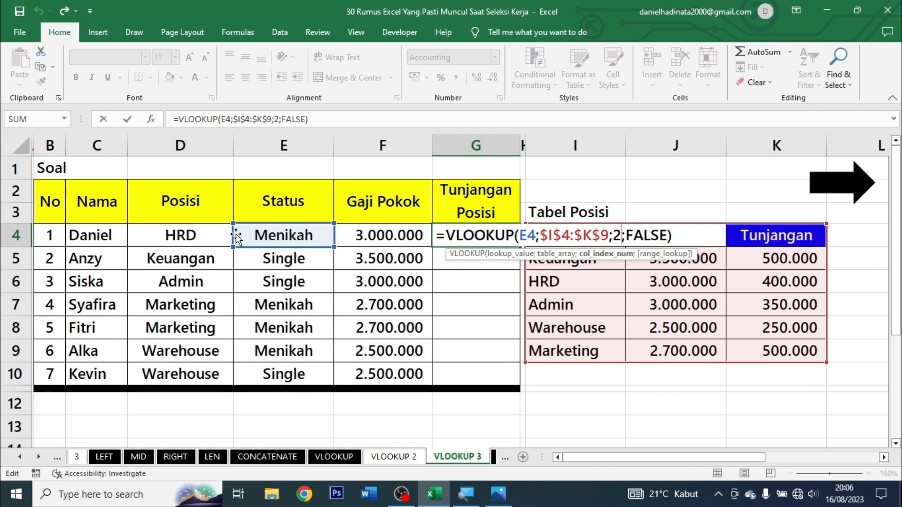
{"action": "left_click", "coordinate": [519, 235]}
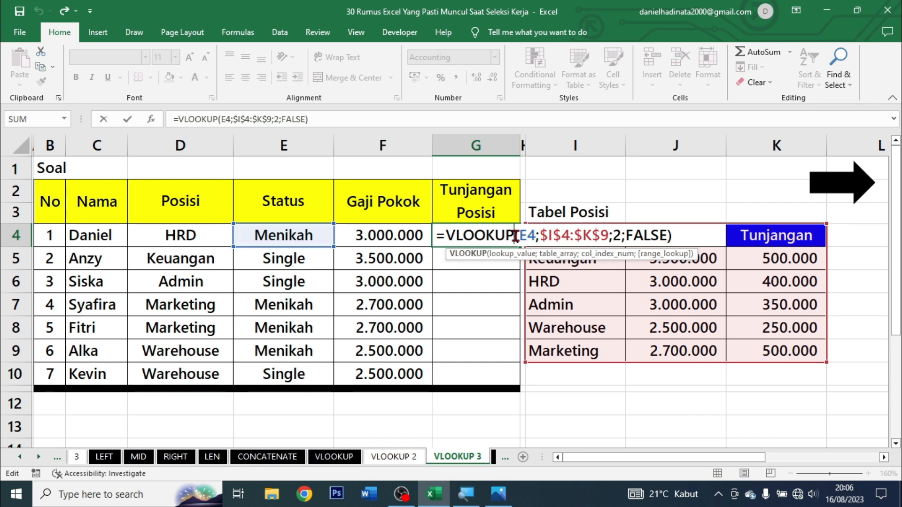
{"action": "left_click", "coordinate": [211, 235]}
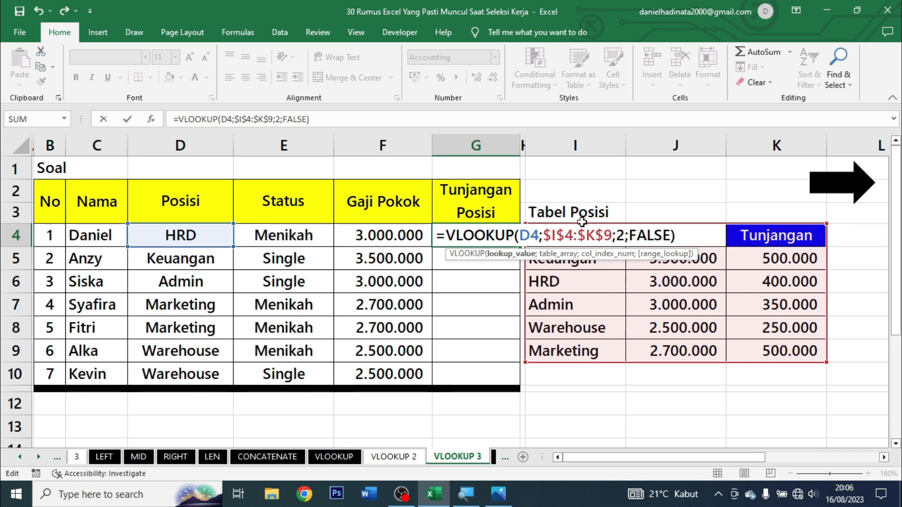
{"action": "left_click", "coordinate": [616, 234]}
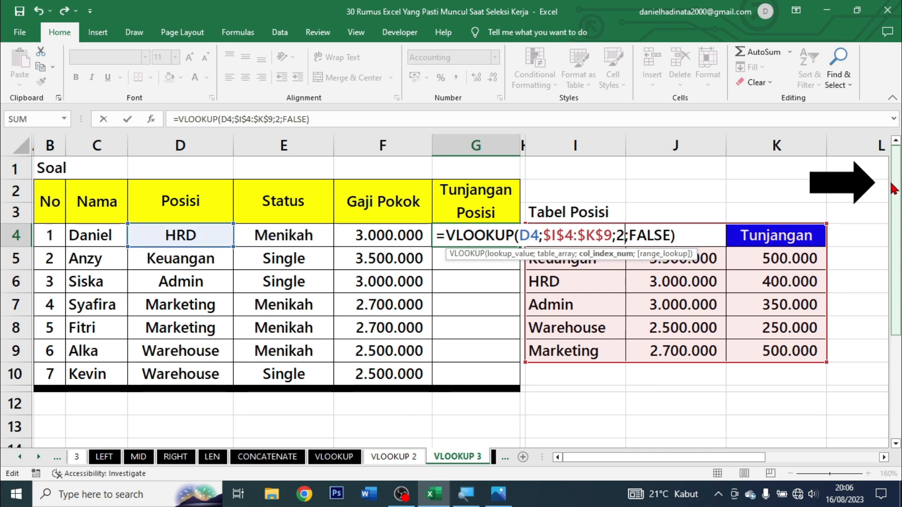
{"action": "key", "text": "BackSpace"}
{"action": "type", "text": "3"}
{"action": "key", "text": "ctrl+Return"}
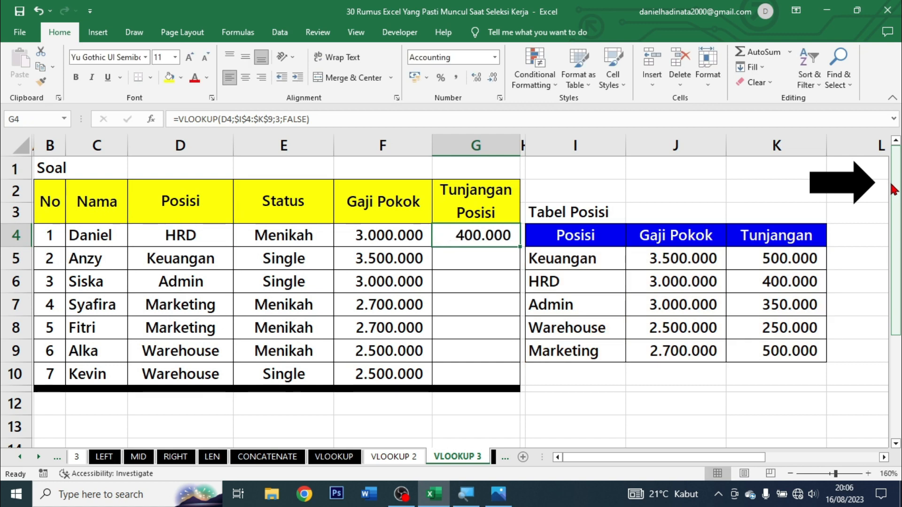
- Fill the G4 formula down to G10 and compare G4 with the HRD Tunjangan in Tabel Posisi
{"action": "left_click_drag", "start_coordinate": [521, 248], "coordinate": [552, 378]}
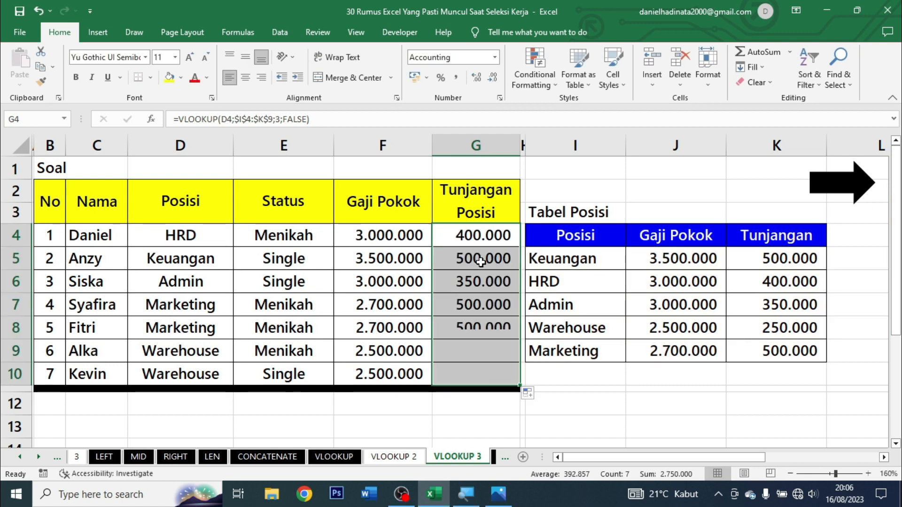
{"action": "left_click", "coordinate": [470, 238]}
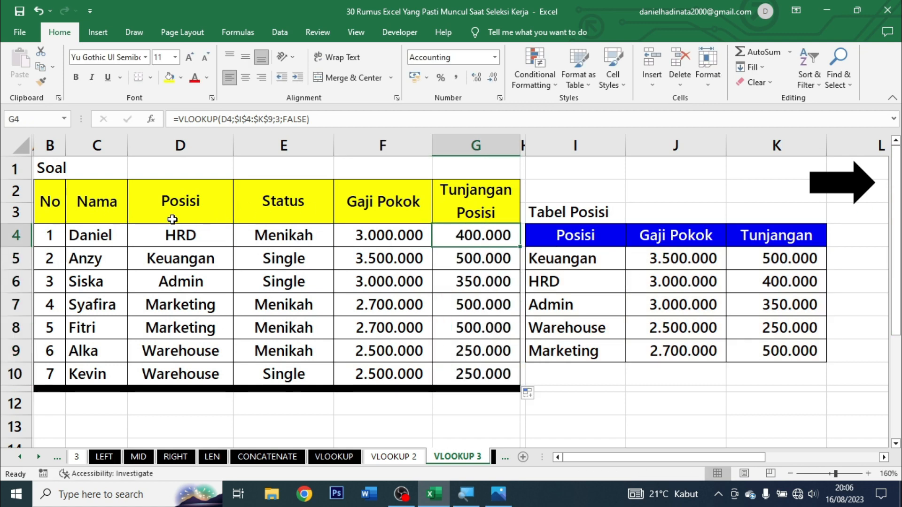
{"action": "left_click", "coordinate": [783, 288]}
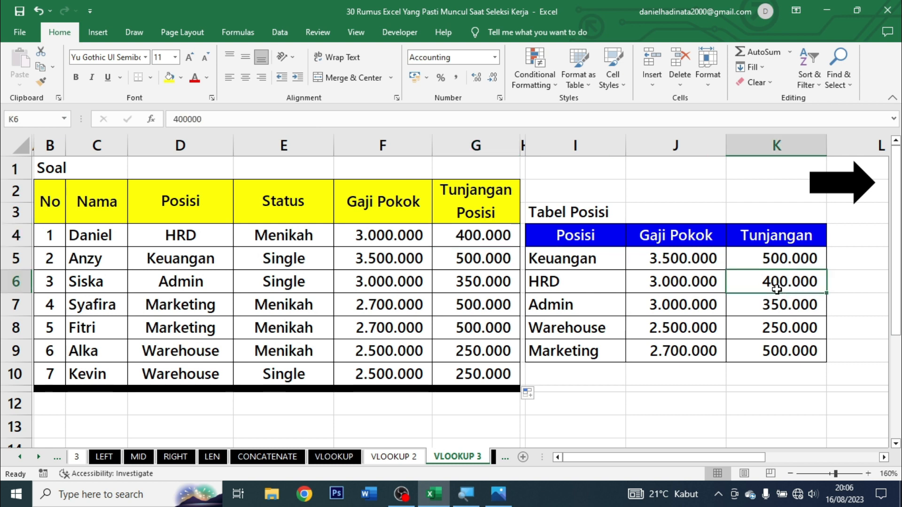
- Go to the HLOOKUP sheet and review the Kode, Produk and Harga rows and the answer table below them
{"action": "left_click", "coordinate": [844, 191]}
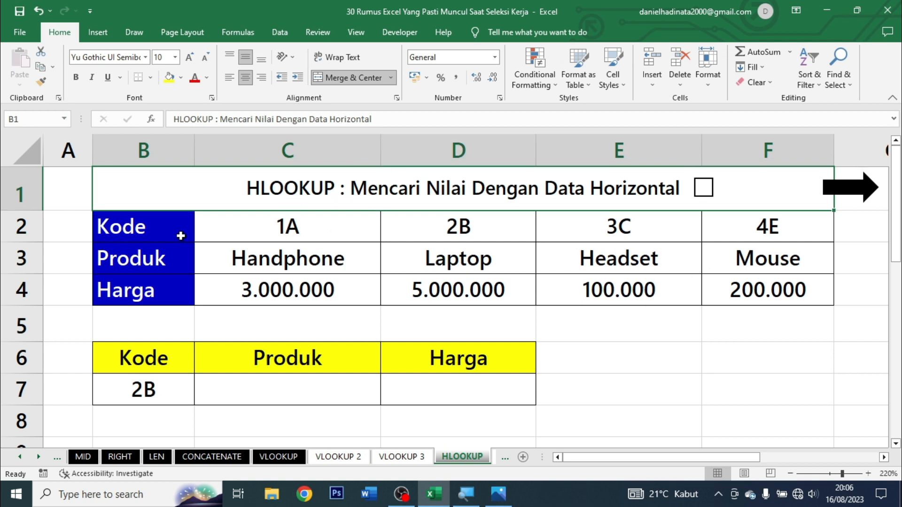
{"action": "left_click_drag", "start_coordinate": [228, 229], "coordinate": [723, 234]}
{"action": "left_click_drag", "start_coordinate": [288, 262], "coordinate": [747, 258]}
{"action": "left_click_drag", "start_coordinate": [265, 285], "coordinate": [733, 289]}
{"action": "left_click", "coordinate": [177, 386]}
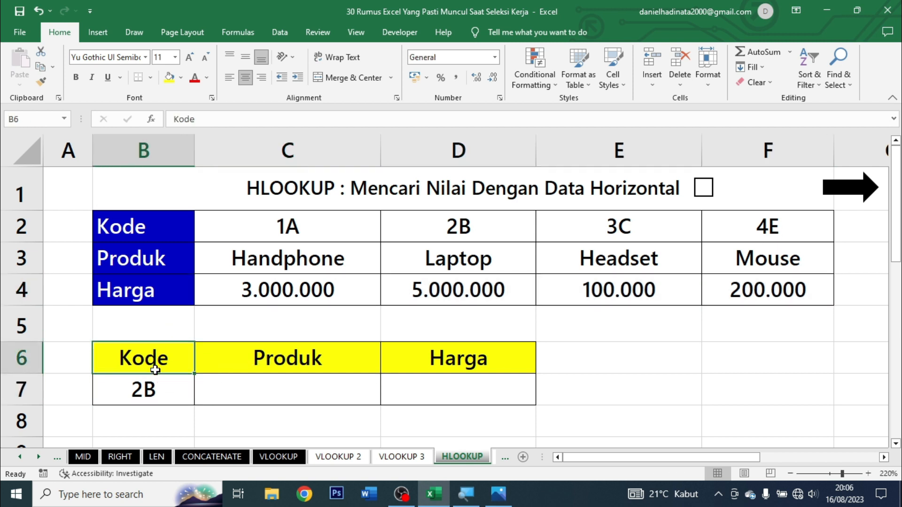
{"action": "left_click", "coordinate": [205, 383]}
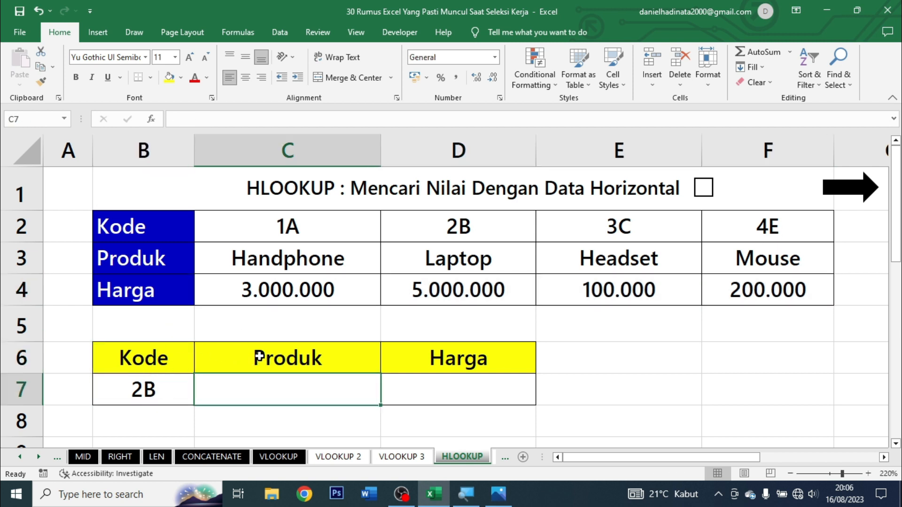
{"action": "left_click_drag", "start_coordinate": [295, 357], "coordinate": [296, 383]}
{"action": "left_click", "coordinate": [151, 388]}
- Look up the Produk for the code in B7 by entering =HLOOKUP(B7;B2:F4;2;FALSE) in C7
{"action": "left_click", "coordinate": [228, 381]}
{"action": "type", "text": "=HLOOKUP("}
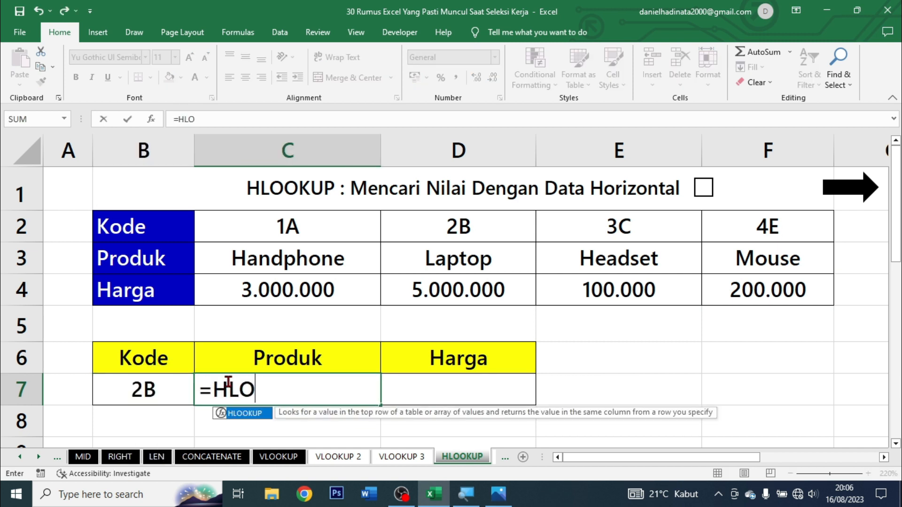
{"action": "left_click", "coordinate": [171, 386]}
{"action": "type", "text": ";"}
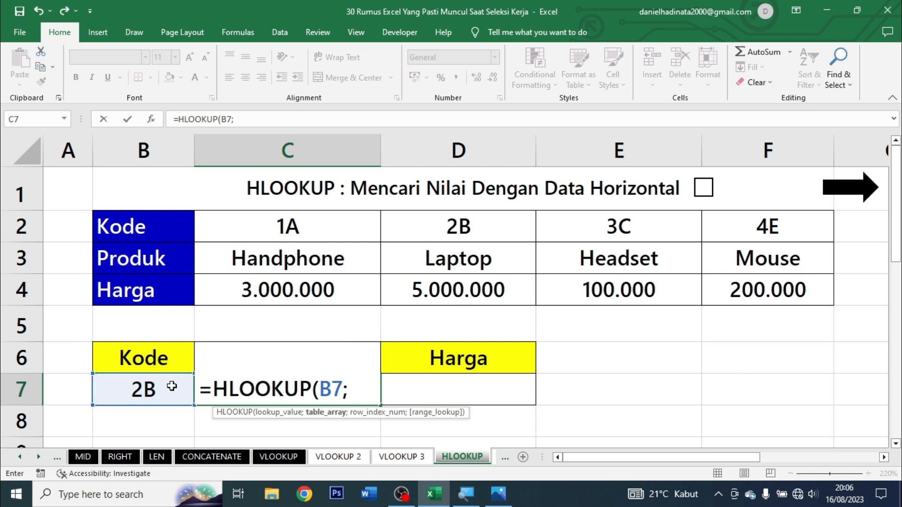
{"action": "left_click_drag", "start_coordinate": [150, 232], "coordinate": [735, 293]}
{"action": "type", "text": ";"}
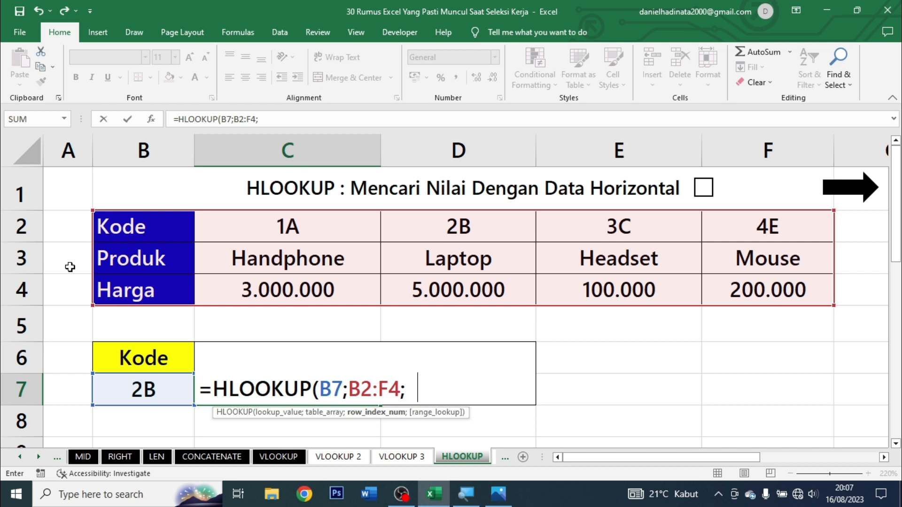
{"action": "type", "text": ";P"}
{"action": "key", "text": "Down"}
{"action": "key", "text": "Tab"}
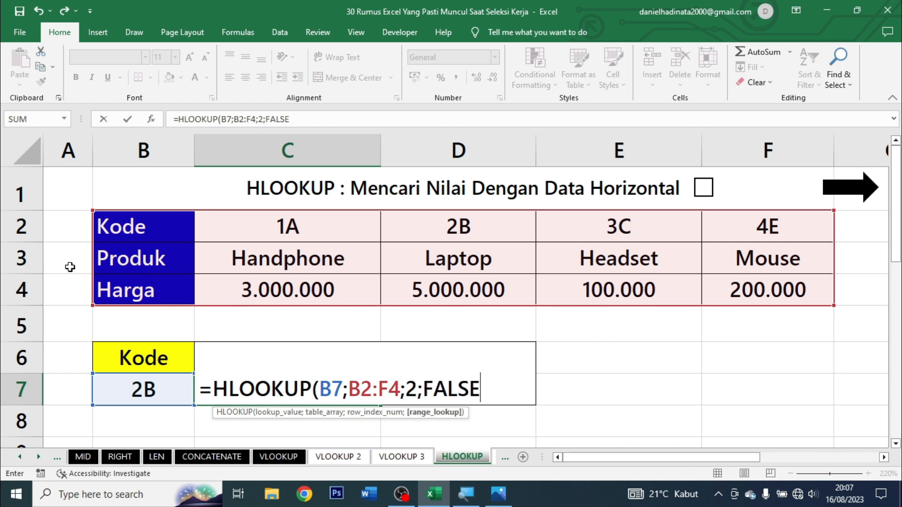
{"action": "type", "text": ")"}
{"action": "key", "text": "ctrl+Return"}
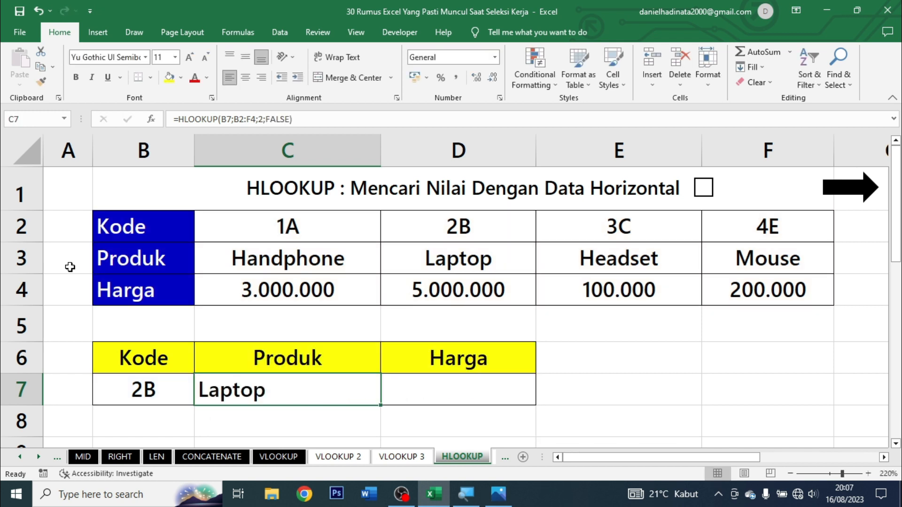
- Compare the Produk result in C7 with the 2B column of the product table
{"action": "left_click_drag", "start_coordinate": [453, 237], "coordinate": [444, 256]}
{"action": "left_click", "coordinate": [437, 381]}
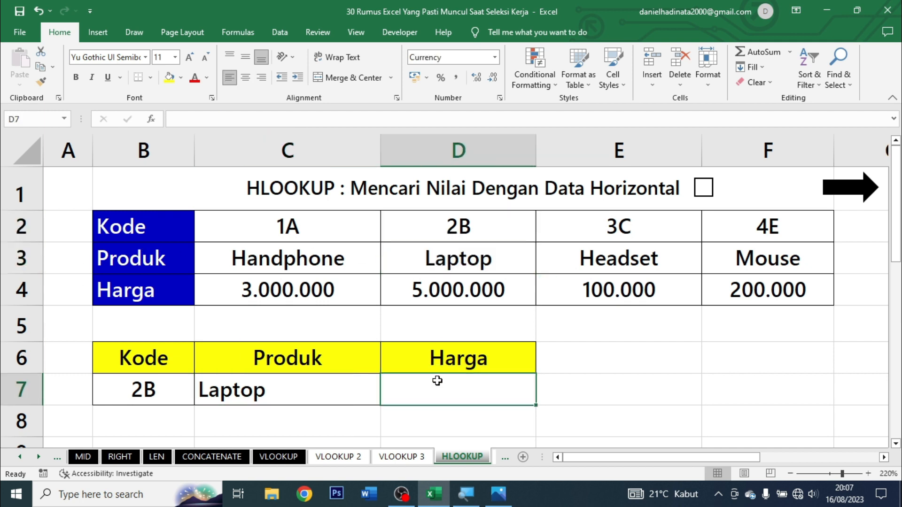
{"action": "left_click", "coordinate": [288, 382]}
{"action": "left_click", "coordinate": [528, 378]}
- Go to the HLOOKUP 2 sheet and review the horizontal artist table and the Nama, Usia and Agama answer table
{"action": "left_click", "coordinate": [704, 188]}
{"action": "left_click", "coordinate": [852, 189]}
{"action": "left_click", "coordinate": [166, 299]}
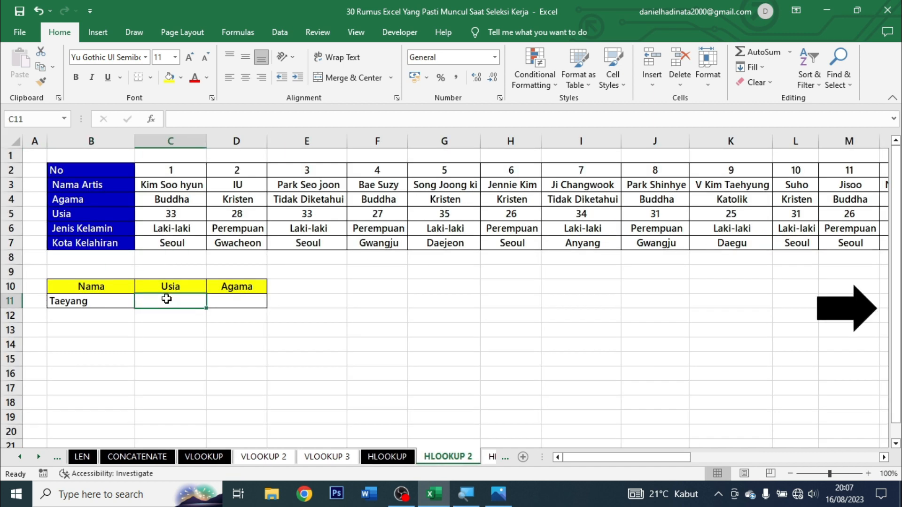
{"action": "double_click", "coordinate": [226, 187]}
{"action": "left_click", "coordinate": [281, 256]}
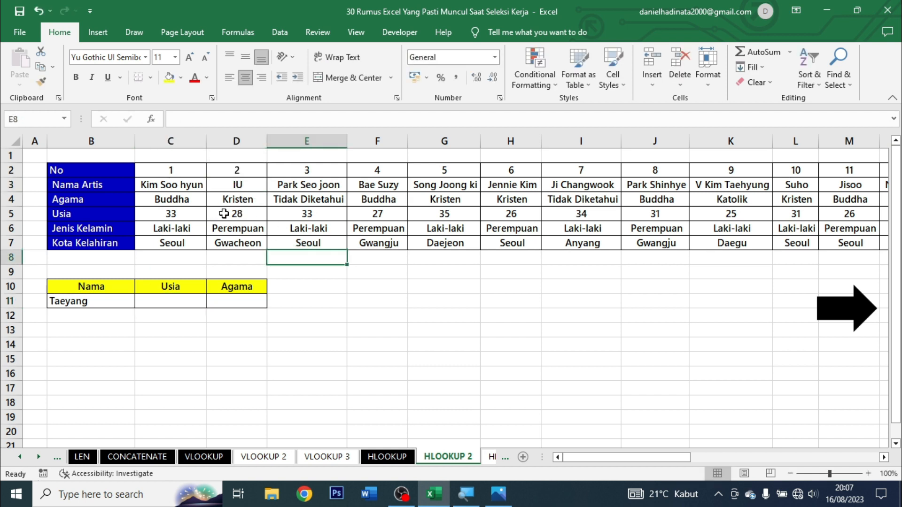
{"action": "left_click", "coordinate": [182, 185]}
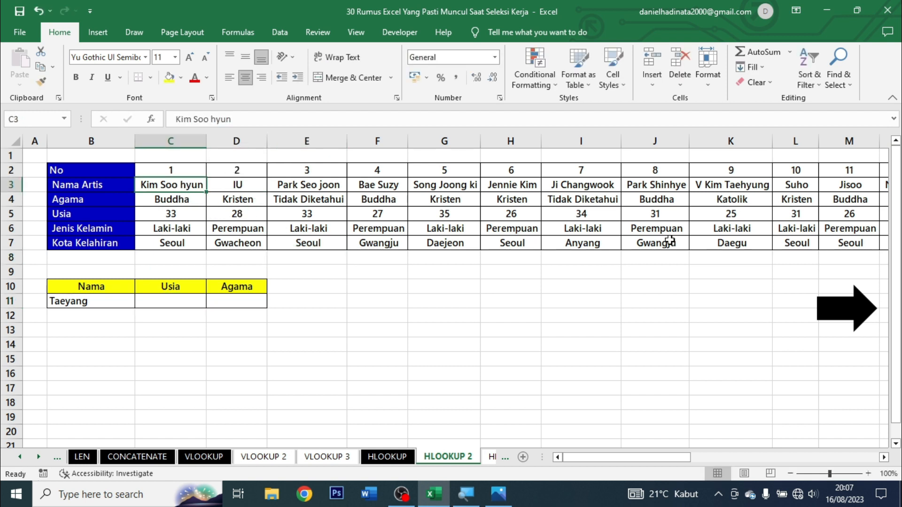
{"action": "left_click", "coordinate": [754, 193]}
{"action": "left_click", "coordinate": [163, 300]}
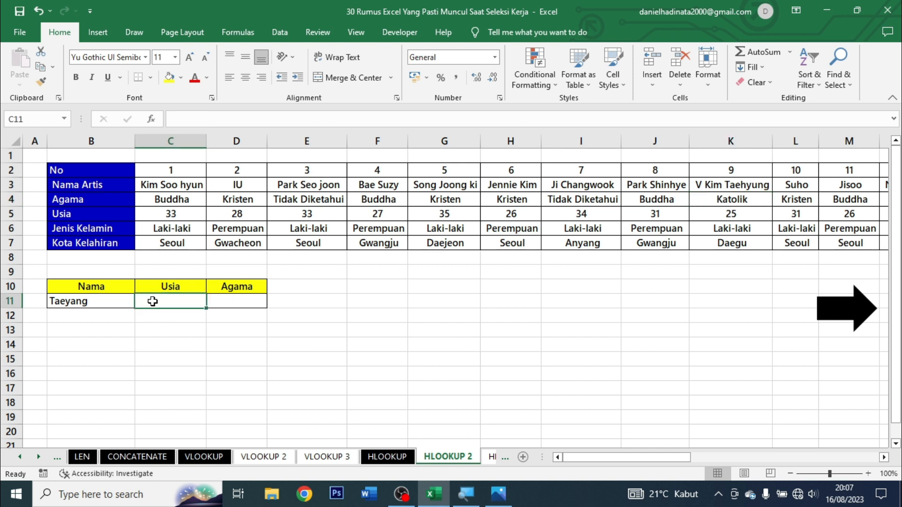
{"action": "double_click", "coordinate": [50, 300]}
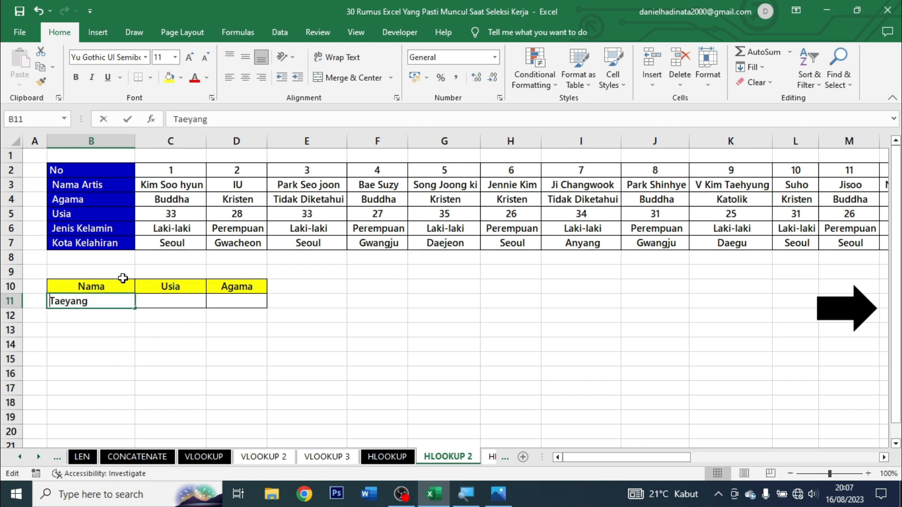
- Start an HLOOKUP formula under Usia in C11 with lookup value B11 and table array B3:AF5
{"action": "left_click", "coordinate": [177, 304]}
{"action": "type", "text": "=HLOOKUP("}
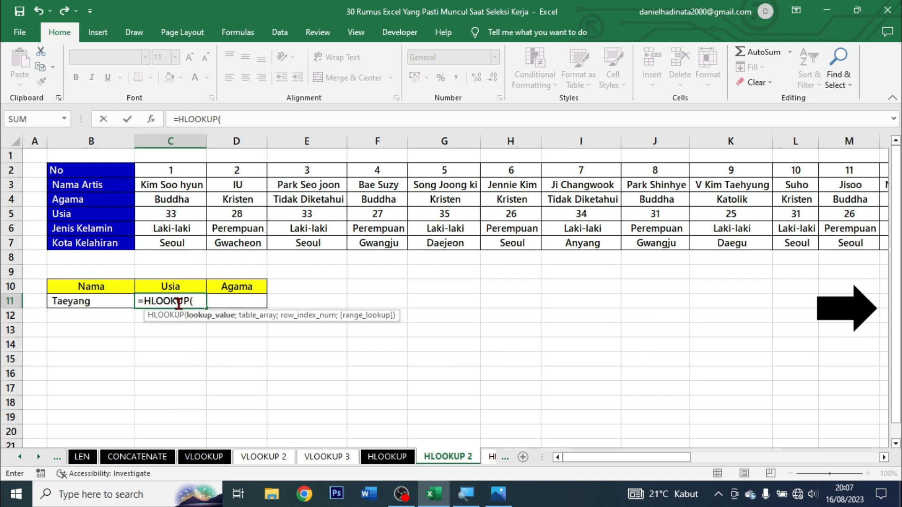
{"action": "left_click", "coordinate": [98, 301]}
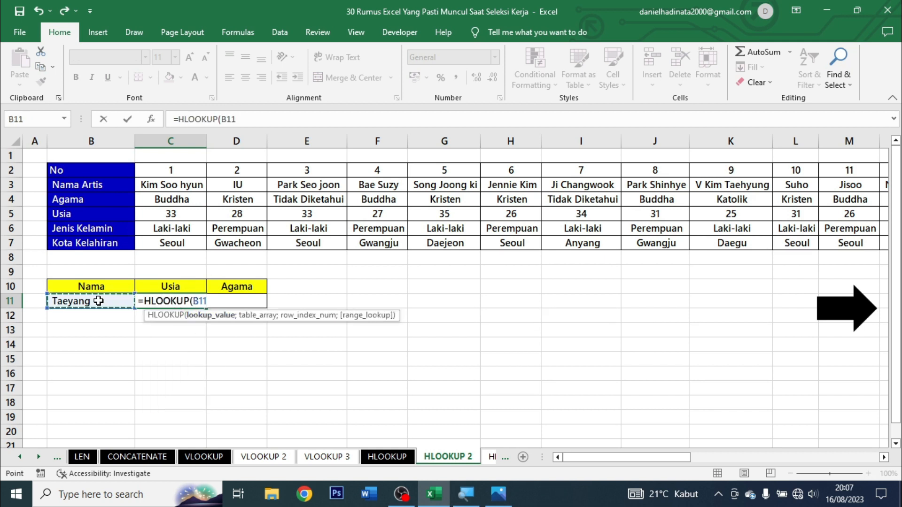
{"action": "type", "text": ";"}
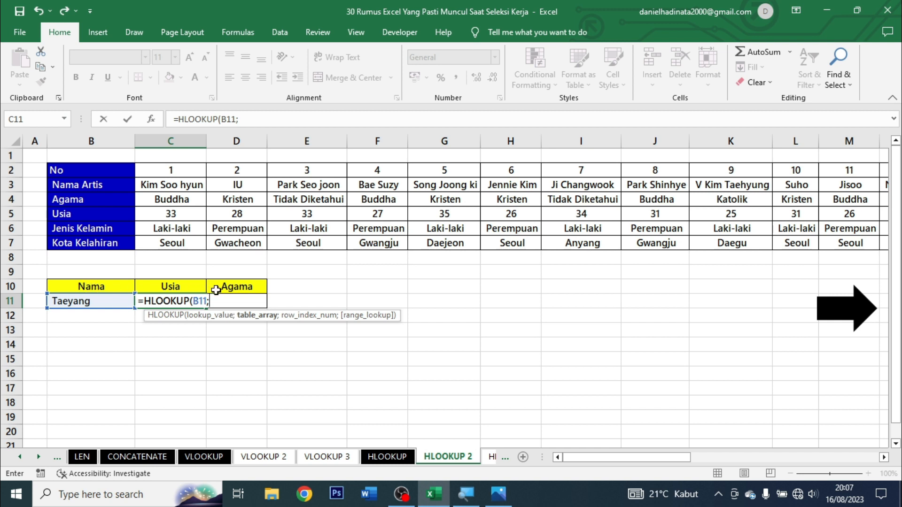
{"action": "left_click", "coordinate": [92, 173]}
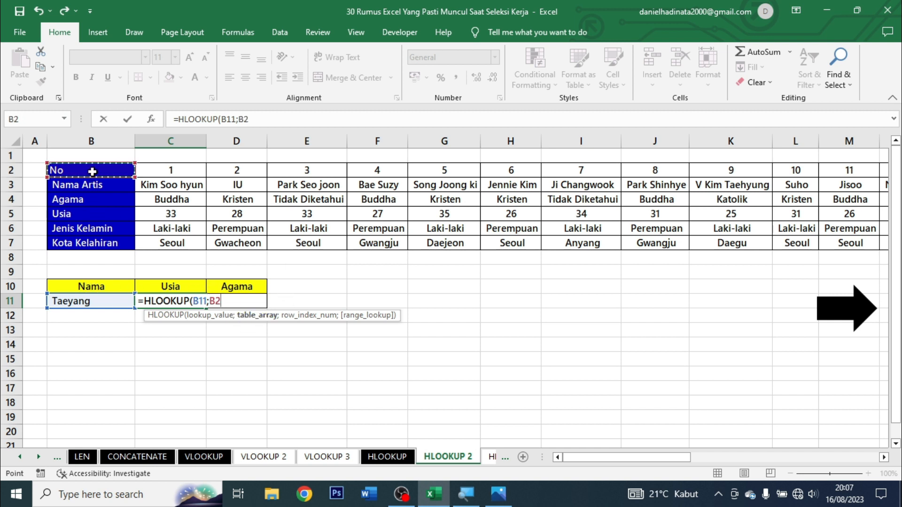
{"action": "left_click_drag", "start_coordinate": [88, 187], "coordinate": [77, 207]}
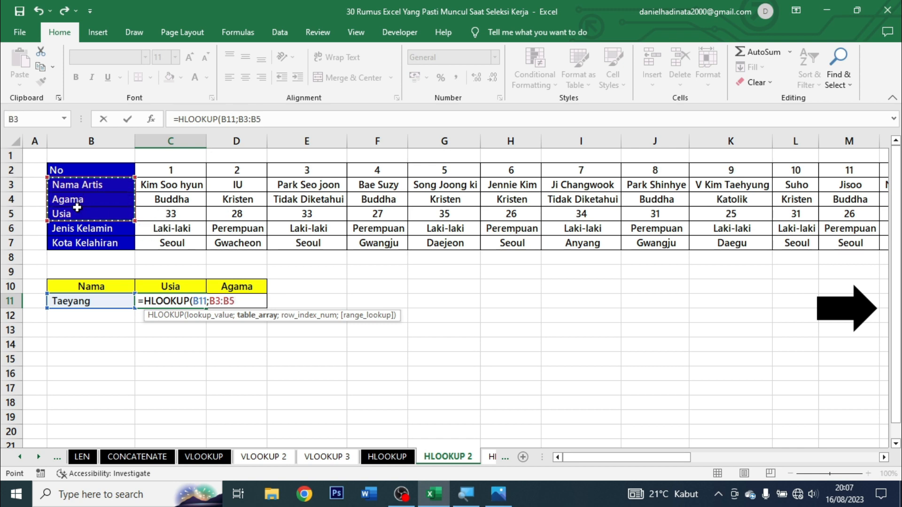
{"action": "key", "text": "ctrl+shift+Right"}
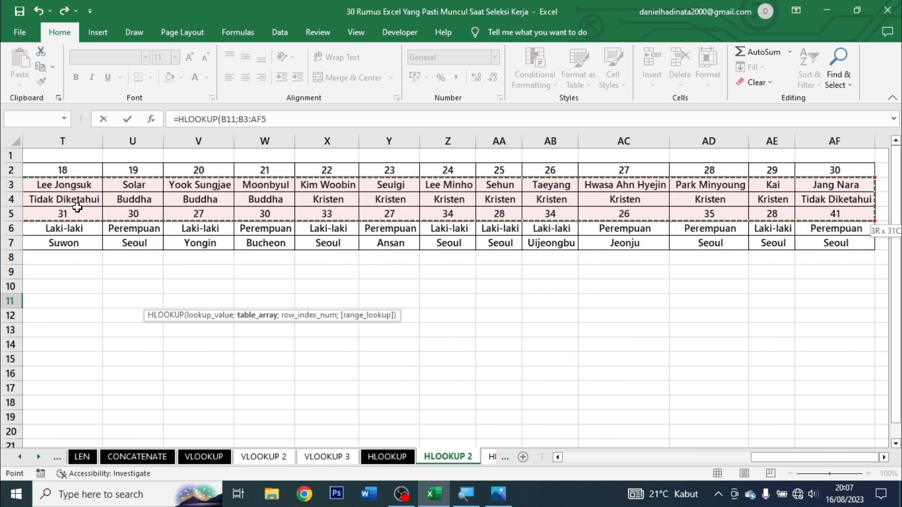
{"action": "type", "text": ";"}
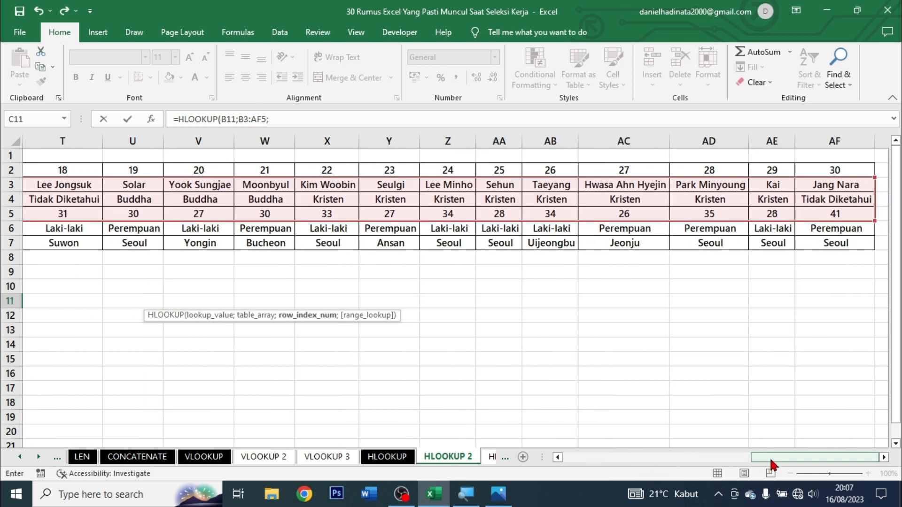
- Complete the Usia formula in C11 with row index 3 and an exact match (FALSE)
{"action": "left_click_drag", "start_coordinate": [769, 460], "coordinate": [427, 462]}
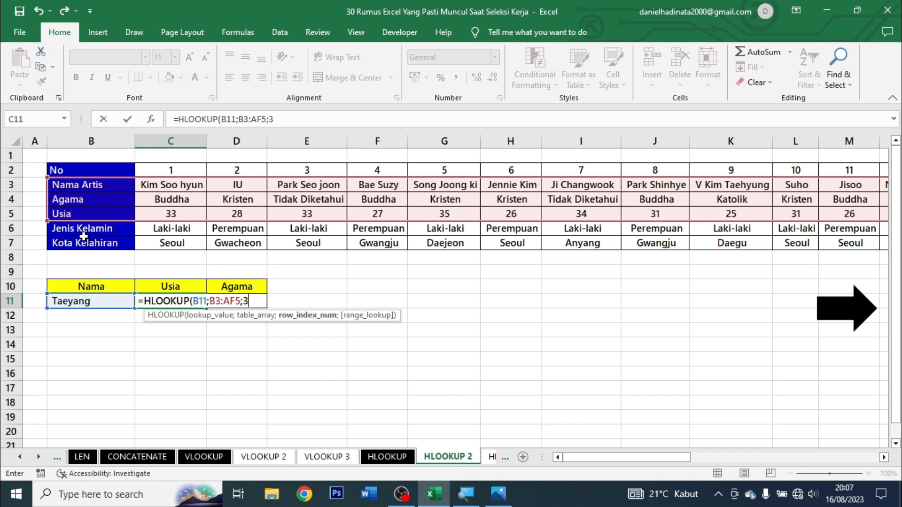
{"action": "type", "text": ";"}
{"action": "key", "text": "Down"}
{"action": "key", "text": "Tab"}
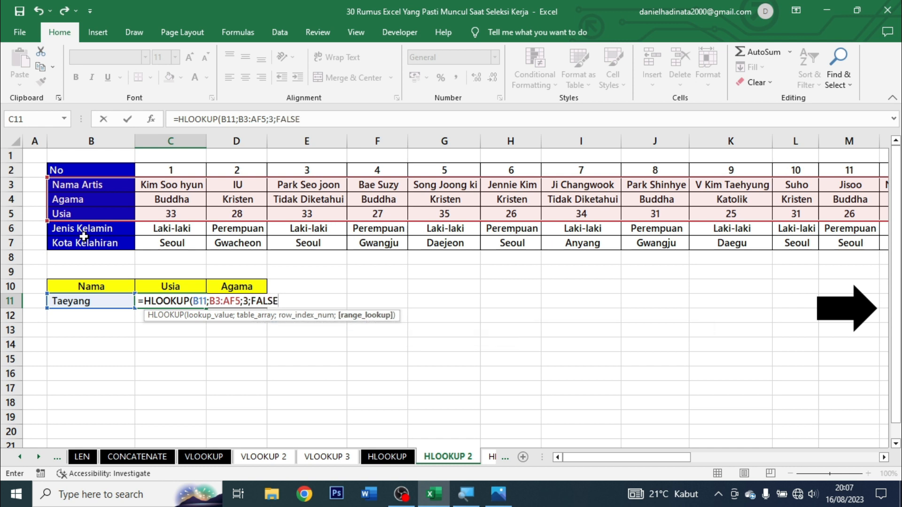
{"action": "type", "text": ")"}
{"action": "key", "text": "ctrl+Return"}
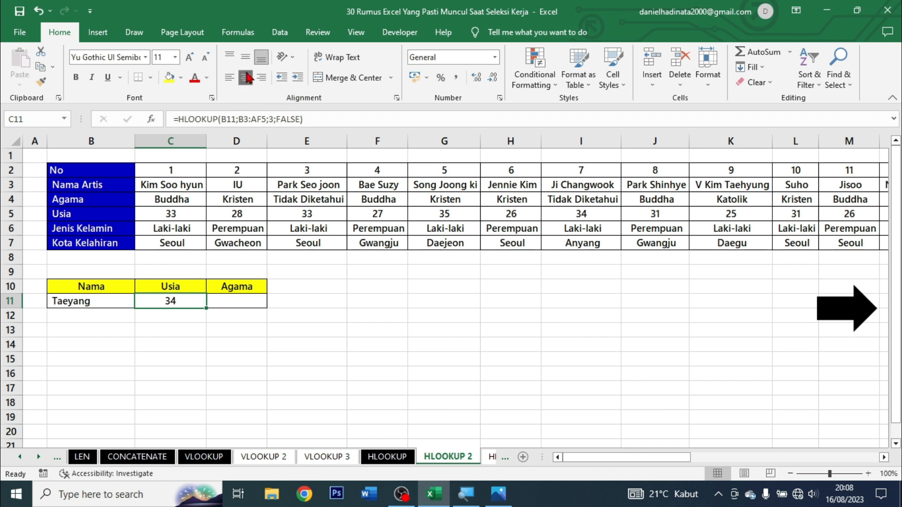
- Go to the HLOOKUP 3 sheet and review the Posisi, Gaji Pokok and Tunjangan rows of Tabel Posisi
{"action": "left_click", "coordinate": [241, 299]}
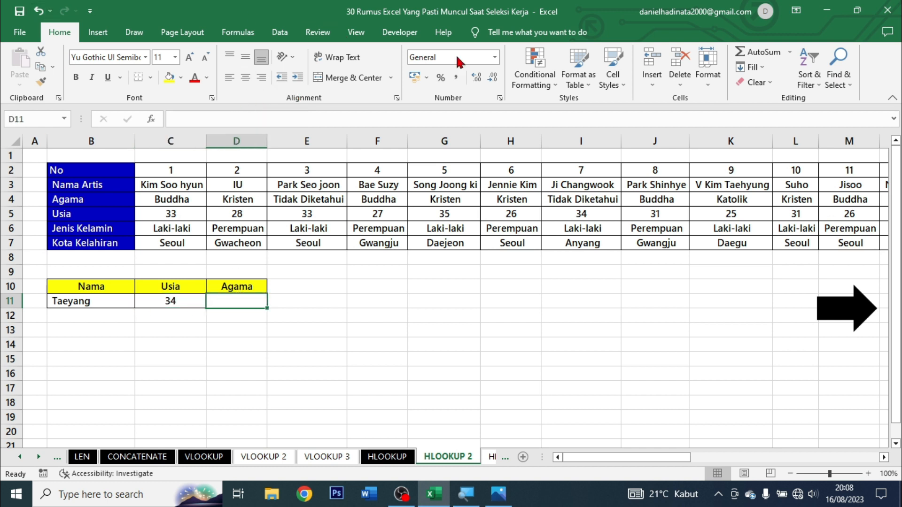
{"action": "left_click", "coordinate": [848, 309]}
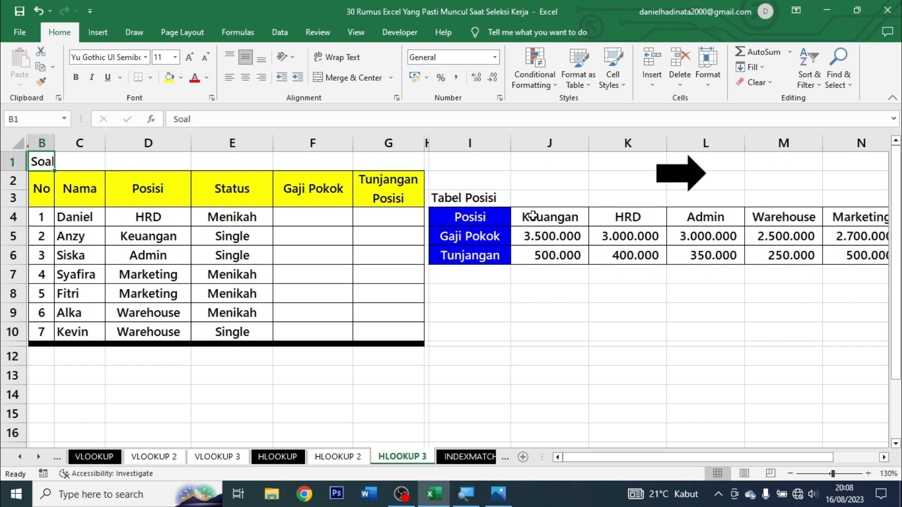
{"action": "left_click_drag", "start_coordinate": [533, 214], "coordinate": [824, 213]}
{"action": "left_click_drag", "start_coordinate": [568, 243], "coordinate": [822, 239]}
{"action": "left_click_drag", "start_coordinate": [555, 256], "coordinate": [825, 271]}
{"action": "left_click", "coordinate": [627, 332]}
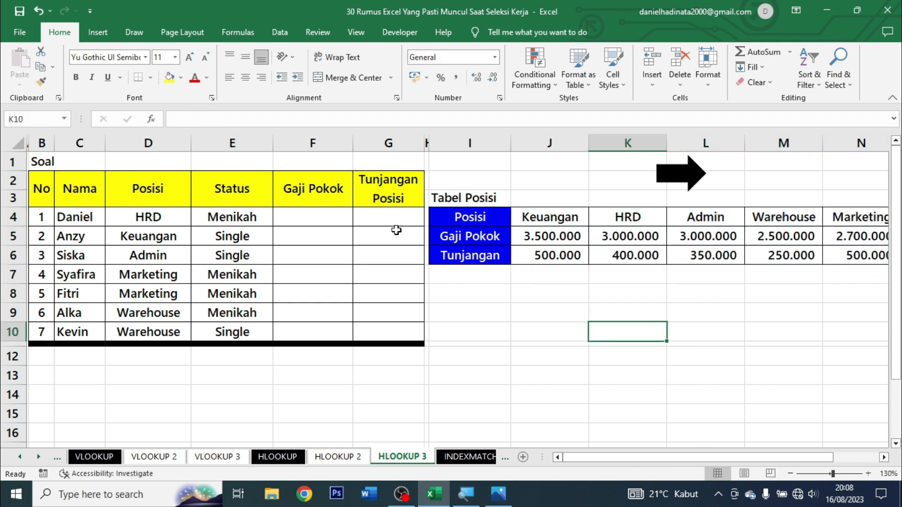
- Start an HLOOKUP formula under Gaji Pokok in F4 with D4 as the lookup value
{"action": "left_click", "coordinate": [282, 222]}
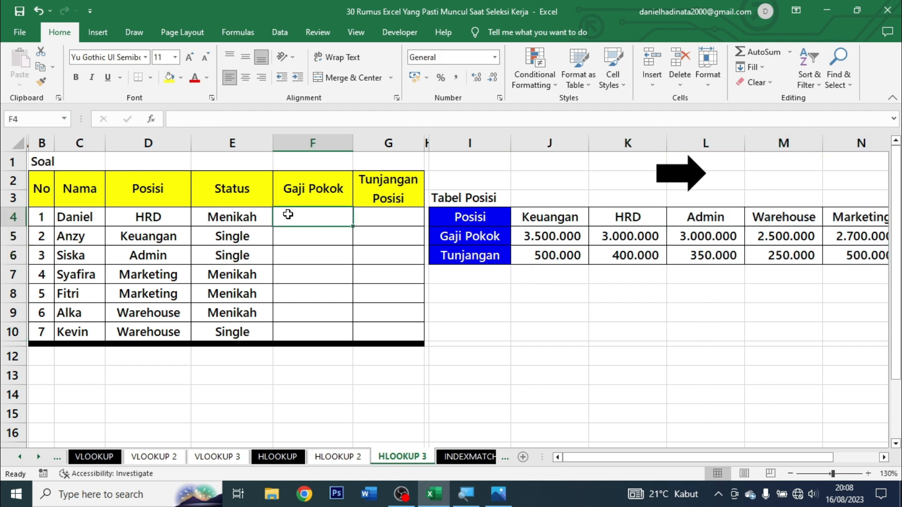
{"action": "type", "text": "=HLOOKUP("}
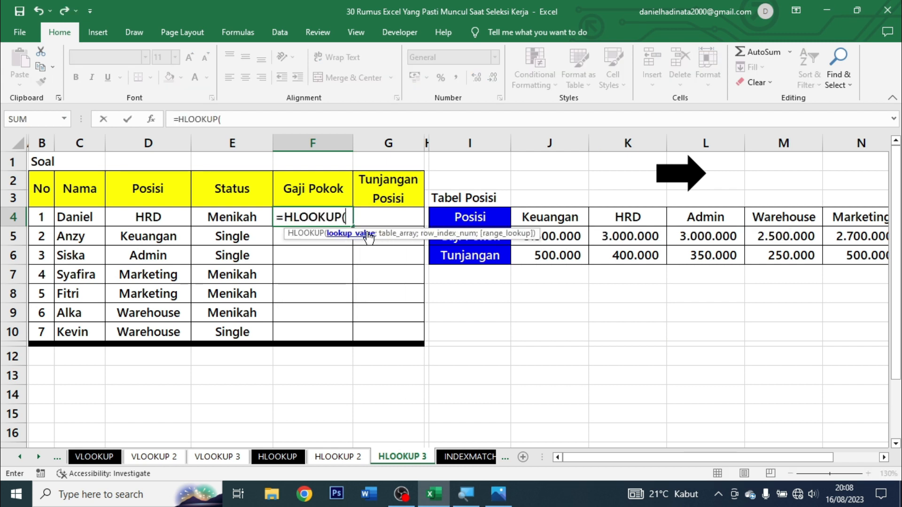
{"action": "left_click", "coordinate": [177, 213]}
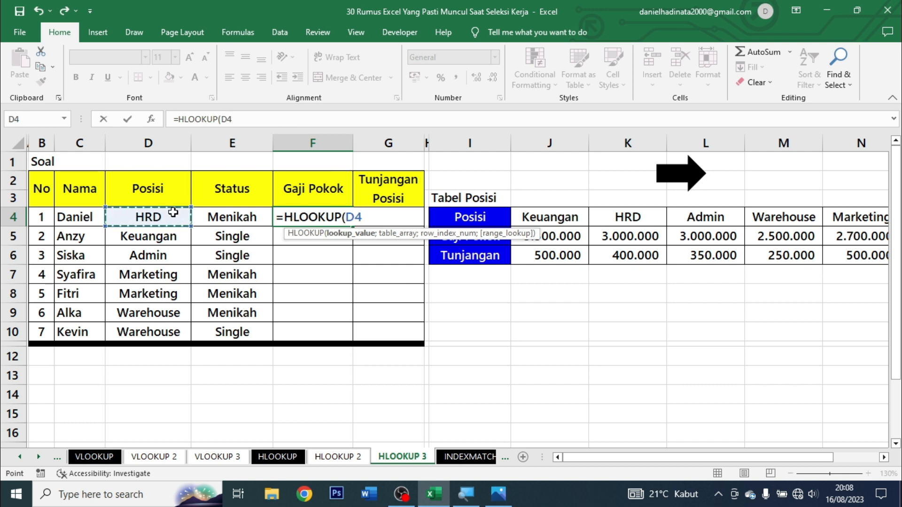
{"action": "type", "text": ";"}
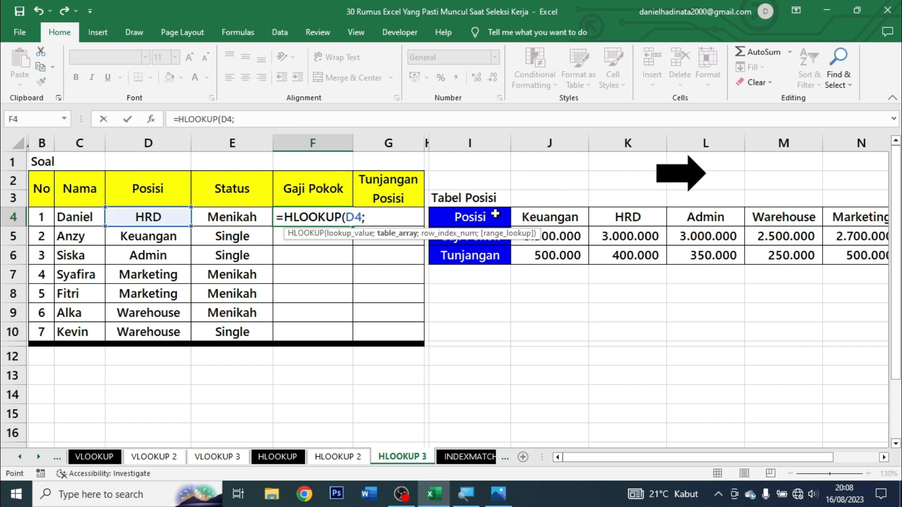
{"action": "left_click_drag", "start_coordinate": [497, 214], "coordinate": [827, 257]}
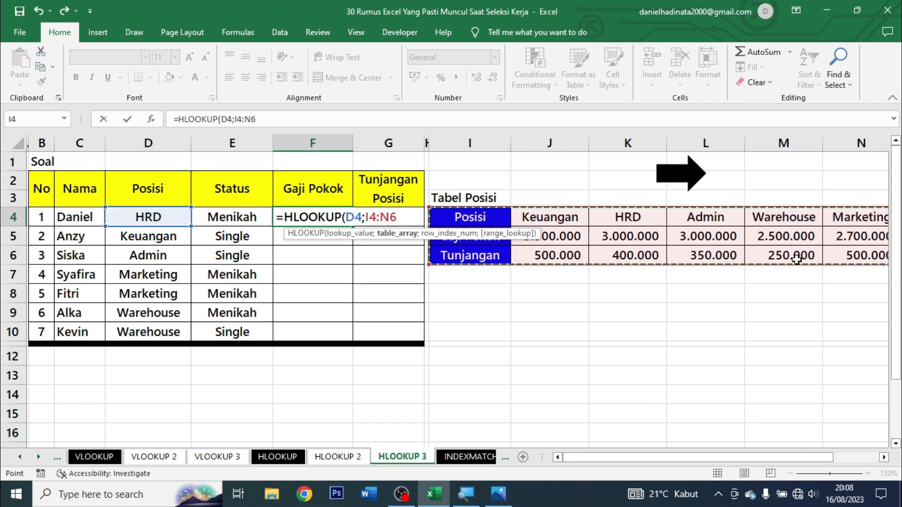
{"action": "key", "text": "F4"}
{"action": "type", "text": "4"}
{"action": "key", "text": "Return"}
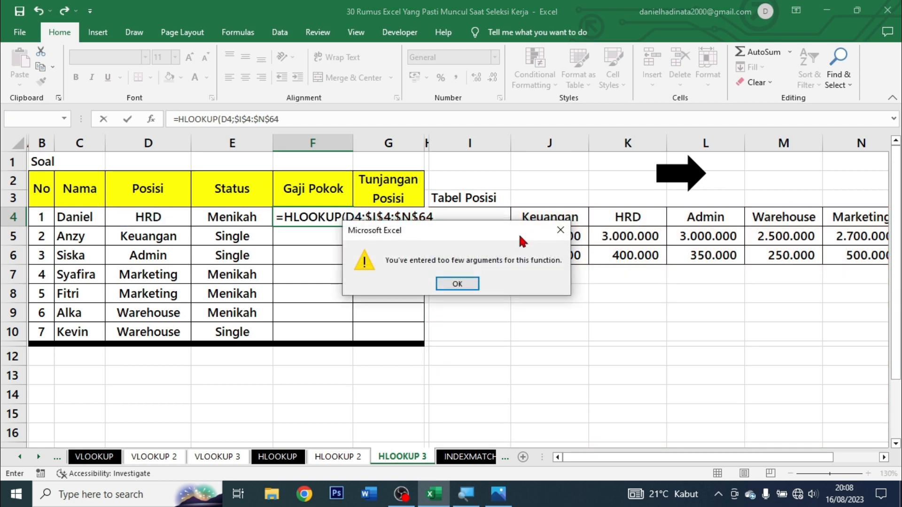
{"action": "left_click", "coordinate": [459, 282]}
{"action": "left_click_drag", "start_coordinate": [433, 217], "coordinate": [372, 221]}
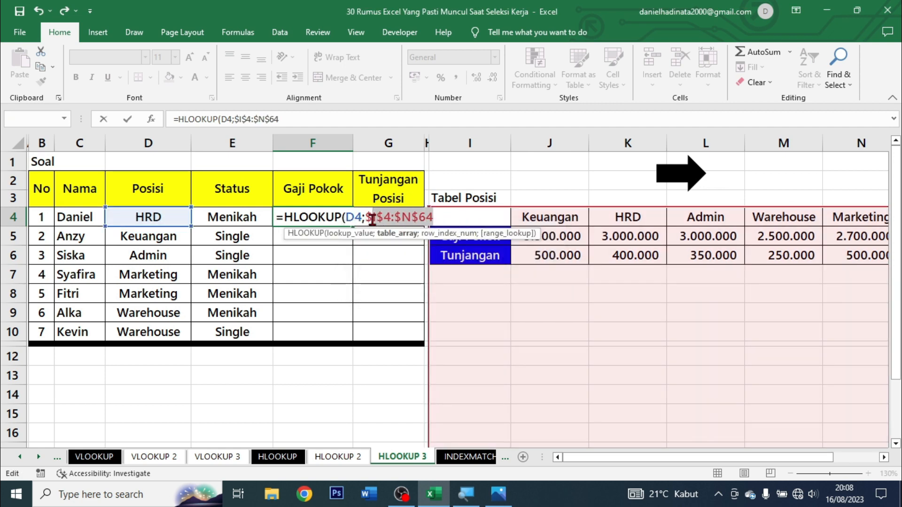
{"action": "key", "text": "BackSpace"}
{"action": "key", "text": "BackSpace"}
- Complete the HLOOKUP formula in F4 with the absolute table array $I$5:$N$6, row index 2 and FALSE
{"action": "left_click_drag", "start_coordinate": [480, 257], "coordinate": [829, 227]}
{"action": "key", "text": "F4"}
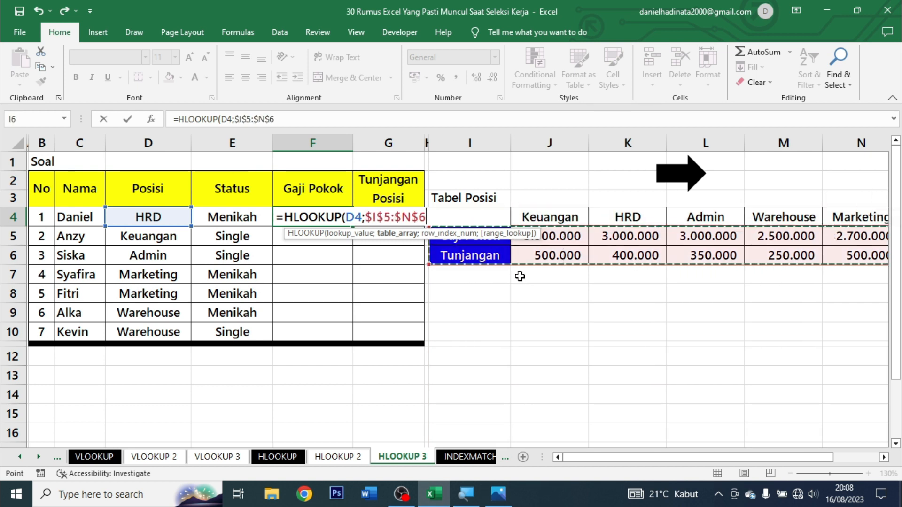
{"action": "type", "text": ";"}
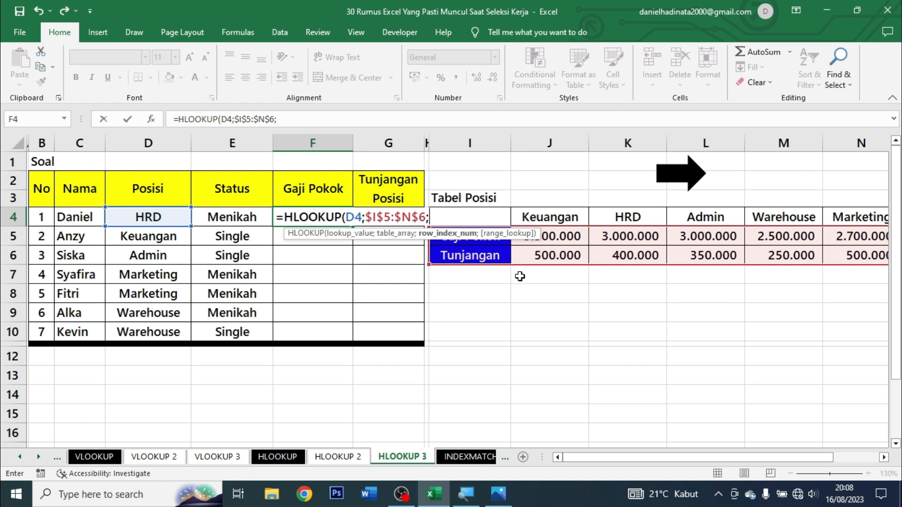
{"action": "type", "text": "2;FALSE)"}
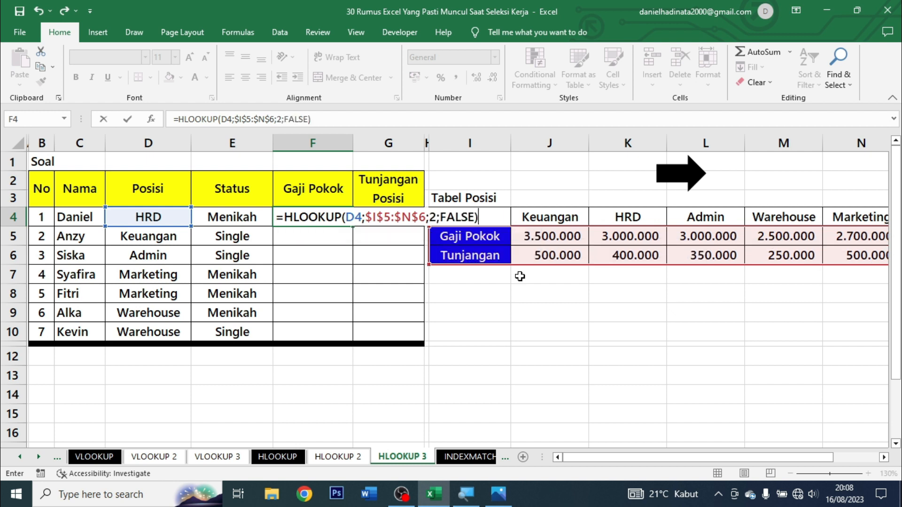
{"action": "key", "text": "ctrl+Return"}
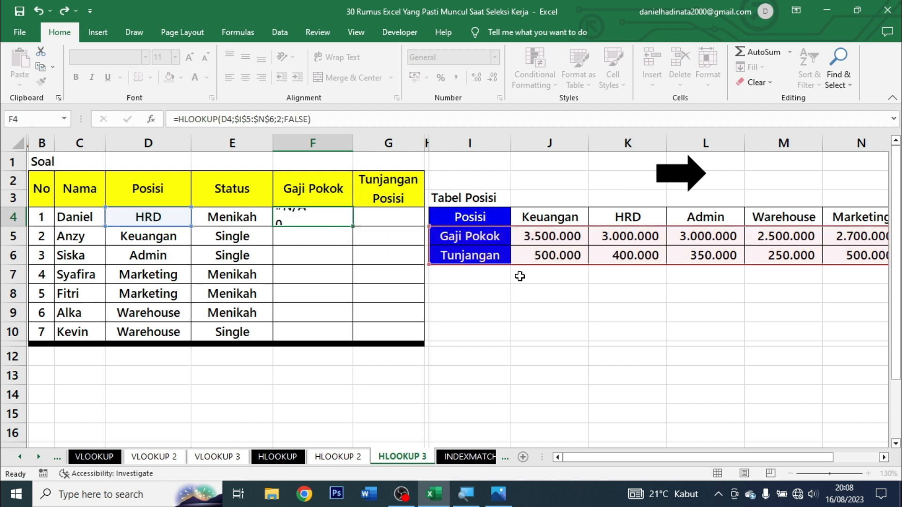
- Extend the table array of the HLOOKUP formula in F4 to $I$4:$N$6 so it includes the Posisi row
{"action": "double_click", "coordinate": [300, 218]}
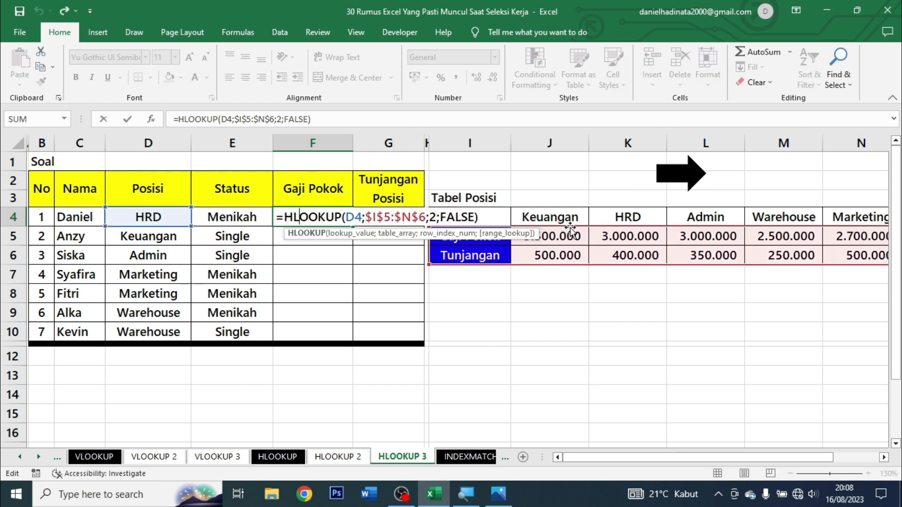
{"action": "key", "text": "Escape"}
{"action": "double_click", "coordinate": [304, 216]}
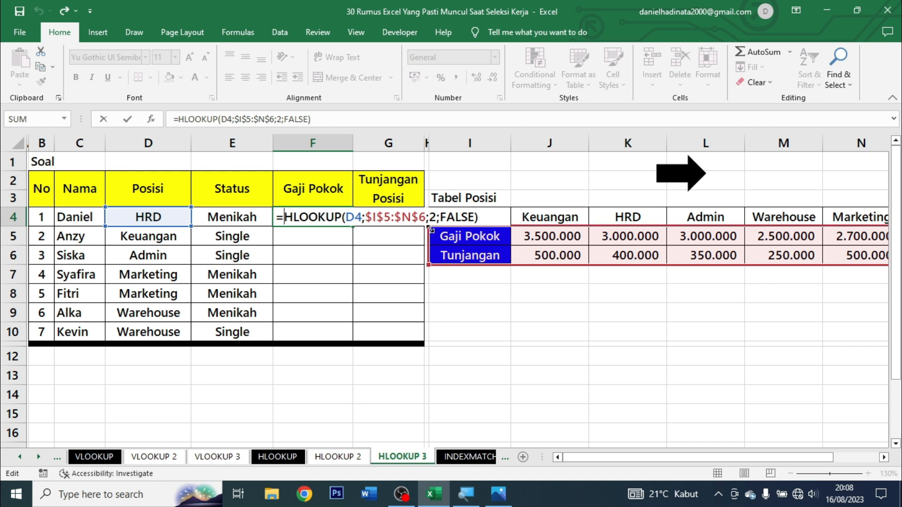
{"action": "left_click_drag", "start_coordinate": [431, 230], "coordinate": [429, 208]}
{"action": "key", "text": "Return"}
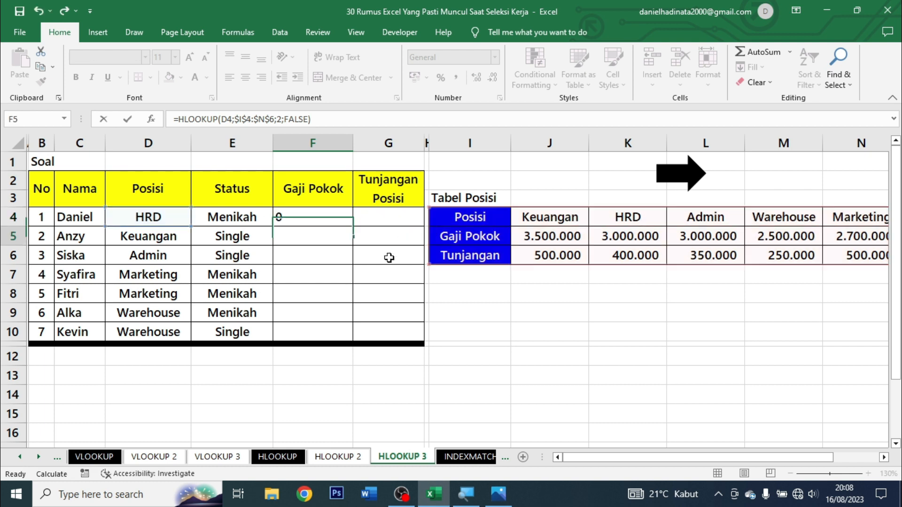
- Recheck the HLOOKUP formula in F4 and clear it from the Gaji Pokok column
{"action": "left_click", "coordinate": [303, 212]}
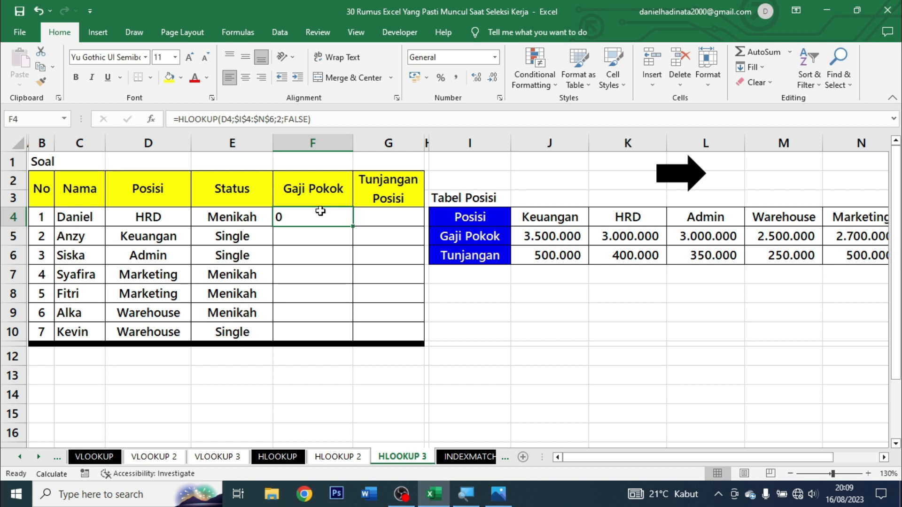
{"action": "double_click", "coordinate": [320, 211]}
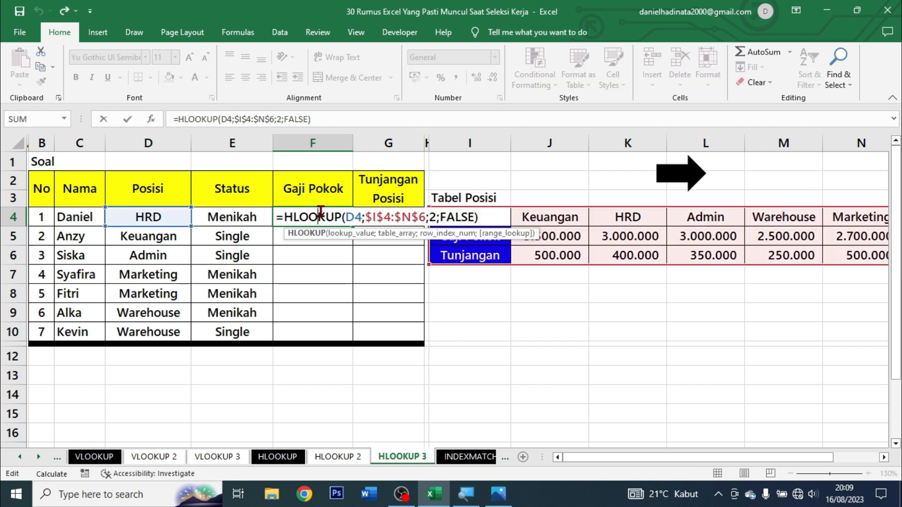
{"action": "left_click", "coordinate": [355, 217]}
{"action": "left_click", "coordinate": [344, 232]}
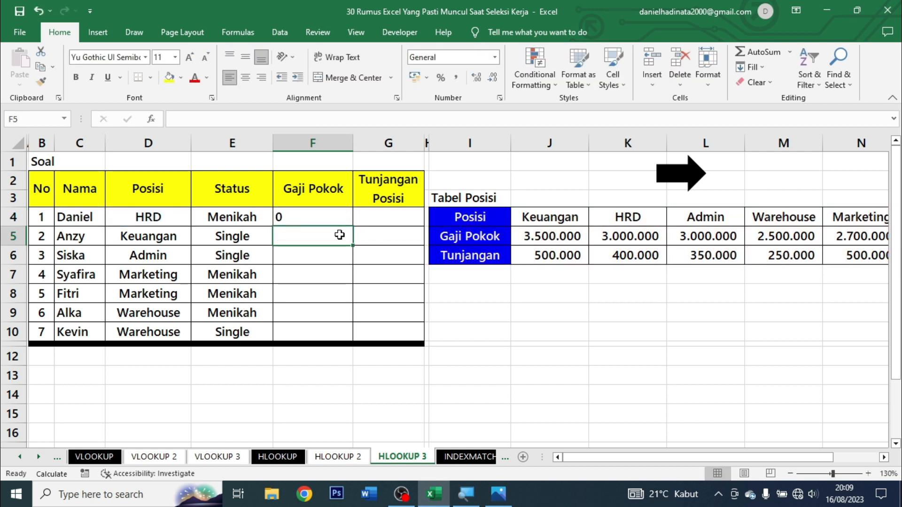
{"action": "left_click_drag", "start_coordinate": [338, 235], "coordinate": [334, 226]}
{"action": "key", "text": "Delete"}
{"action": "left_click", "coordinate": [334, 226]}
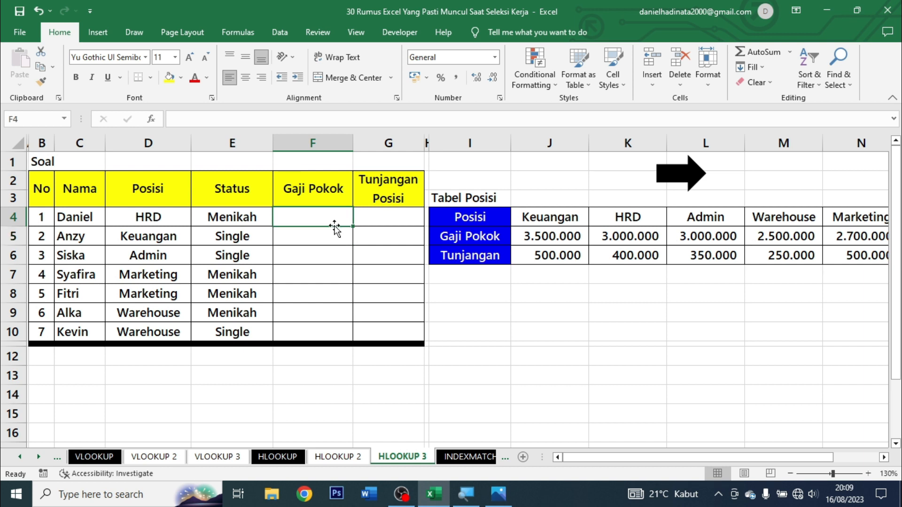
- Start an HLOOKUP formula in F4 with D4 as the lookup value and the absolute table array $I$4:$N$6
{"action": "type", "text": "=HLOOKUP("}
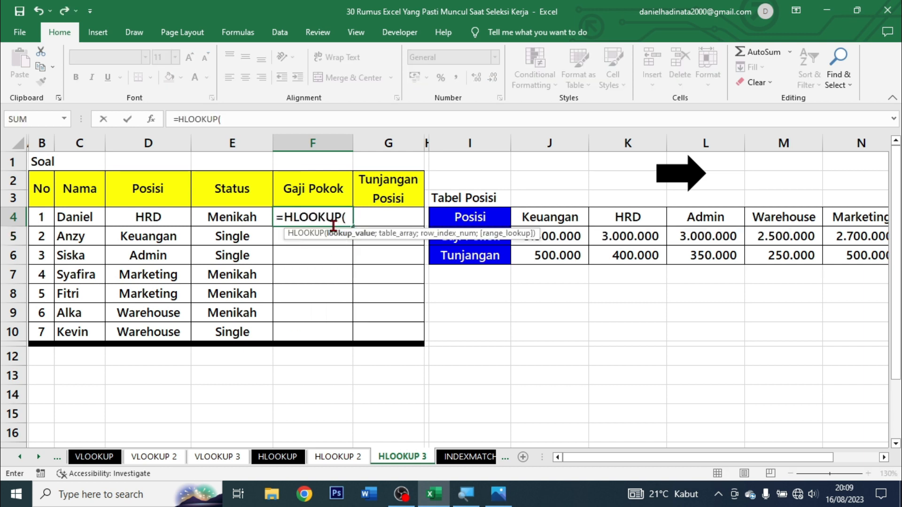
{"action": "left_click", "coordinate": [179, 213]}
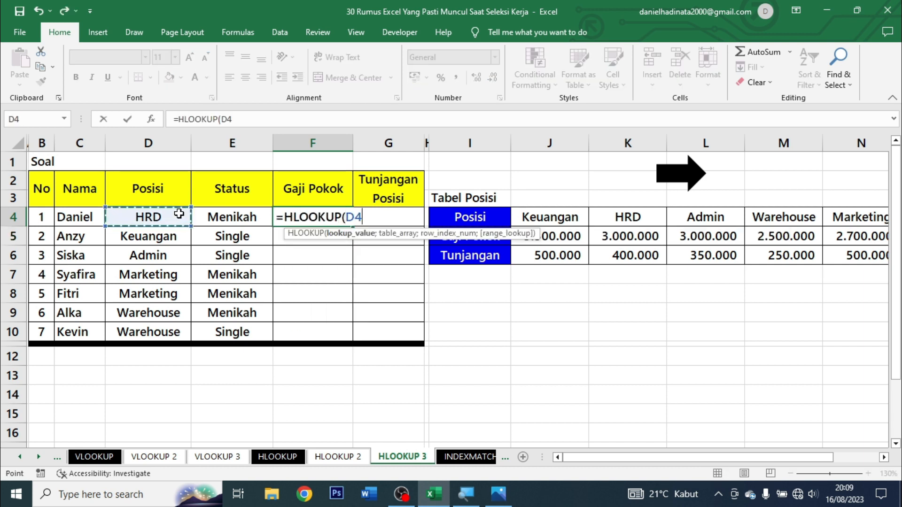
{"action": "type", "text": ";"}
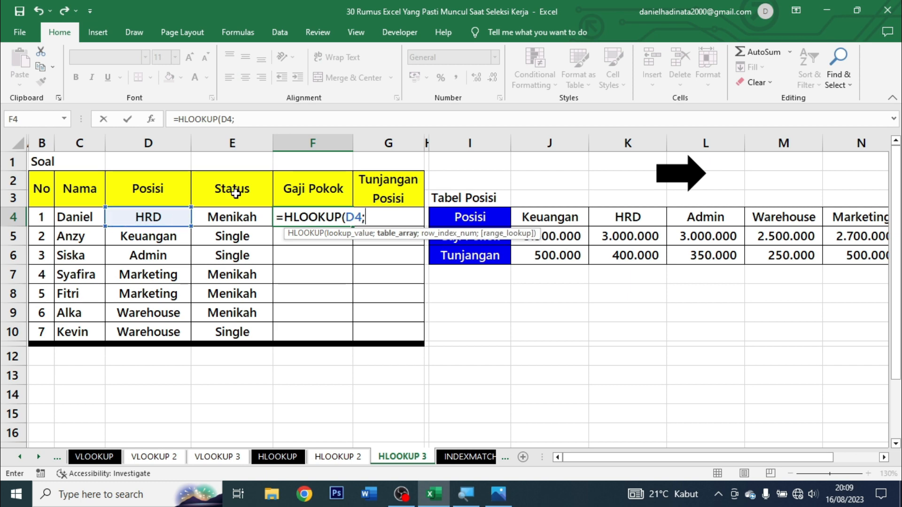
{"action": "left_click_drag", "start_coordinate": [452, 207], "coordinate": [733, 258]}
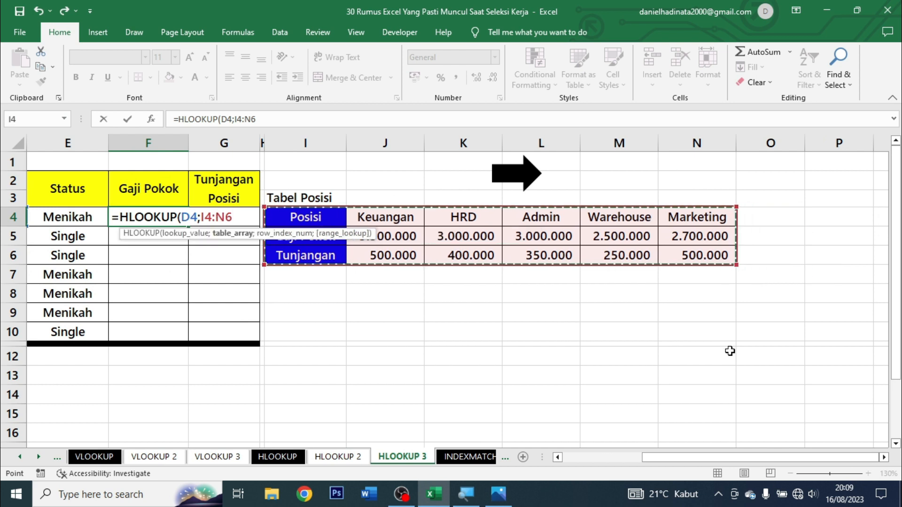
{"action": "left_click_drag", "start_coordinate": [721, 453], "coordinate": [594, 443]}
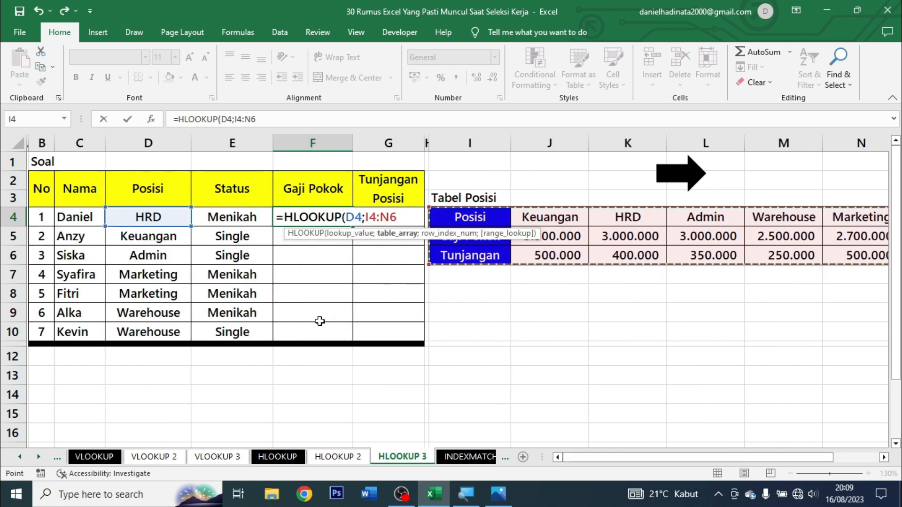
{"action": "key", "text": "F4"}
- Complete the Gaji Pokok formula in F4 with row index 2 and an exact match (FALSE)
{"action": "type", "text": ";"}
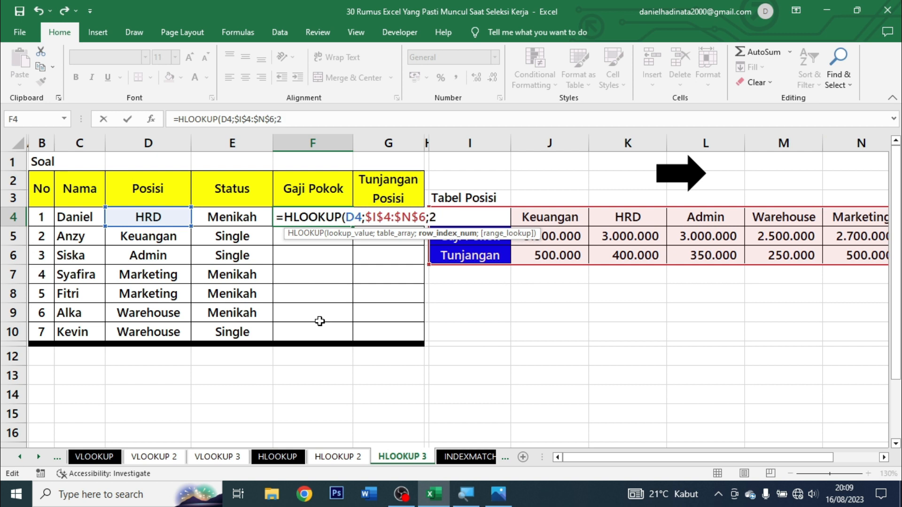
{"action": "type", "text": "2;"}
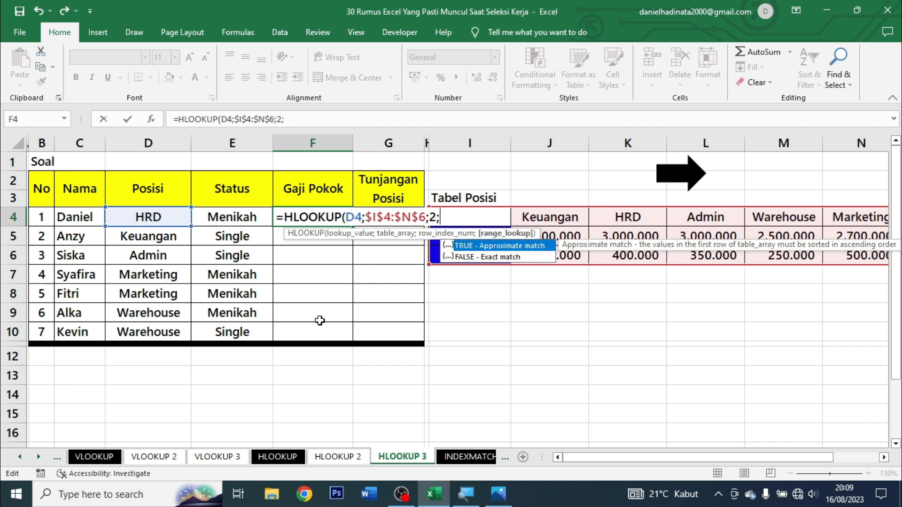
{"action": "key", "text": "Down"}
{"action": "key", "text": "Tab"}
{"action": "type", "text": ")"}
{"action": "key", "text": "ctrl+Return"}
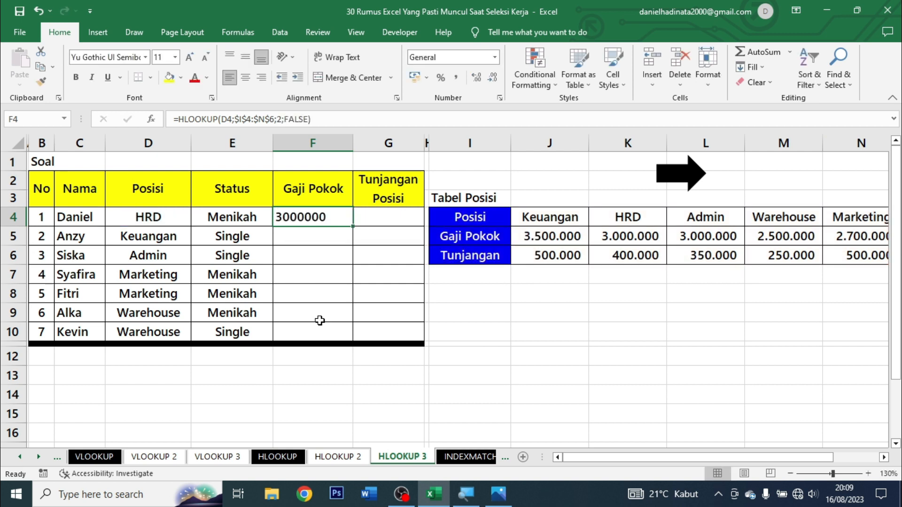
- Apply the comma number style to F4 and fill the Gaji Pokok formula down to F10
{"action": "left_click", "coordinate": [455, 77]}
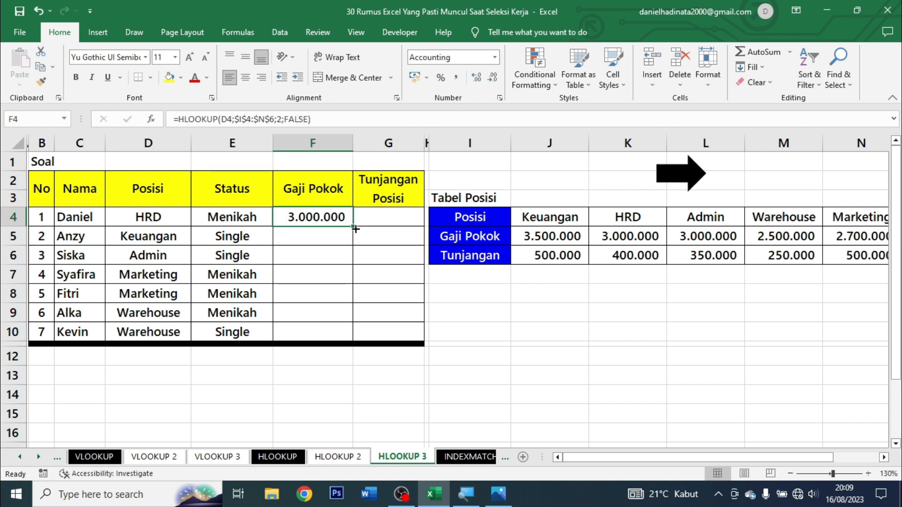
{"action": "left_click_drag", "start_coordinate": [354, 227], "coordinate": [335, 337]}
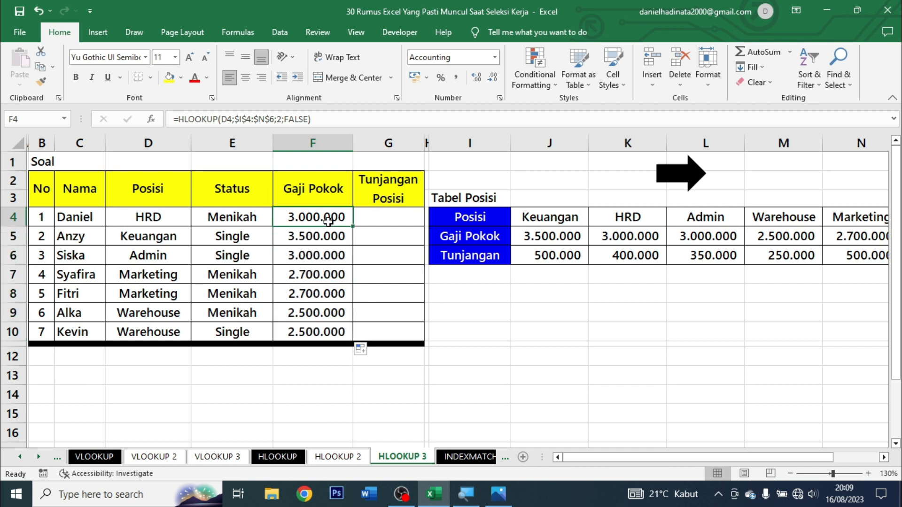
{"action": "left_click", "coordinate": [388, 235]}
- Start an HLOOKUP formula under Tunjangan Posisi in G4 with lookup value D4 and the absolute table array $I$4:$N$6
{"action": "left_click", "coordinate": [397, 221]}
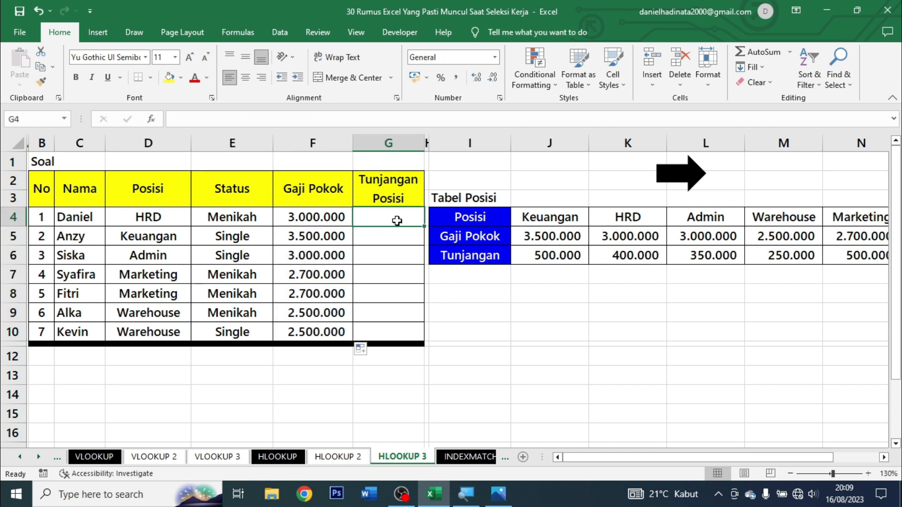
{"action": "type", "text": "=HLOOKUP("}
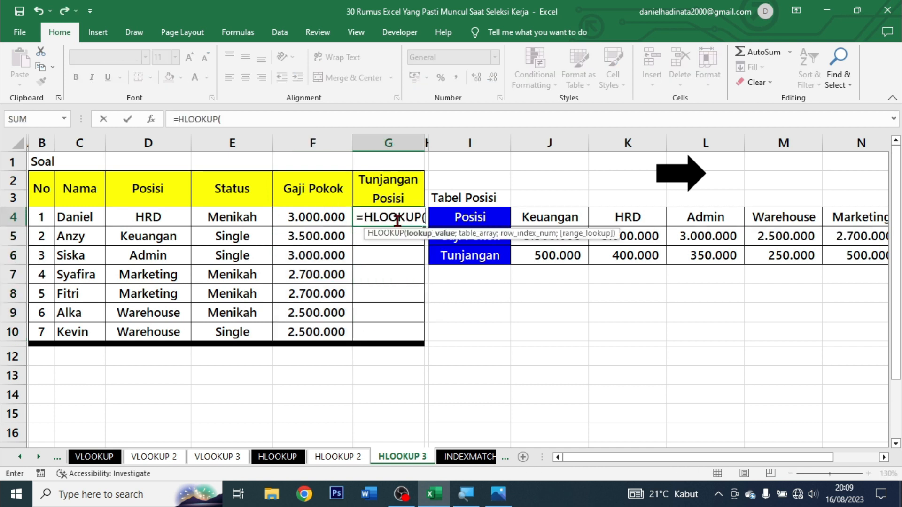
{"action": "left_click", "coordinate": [162, 212]}
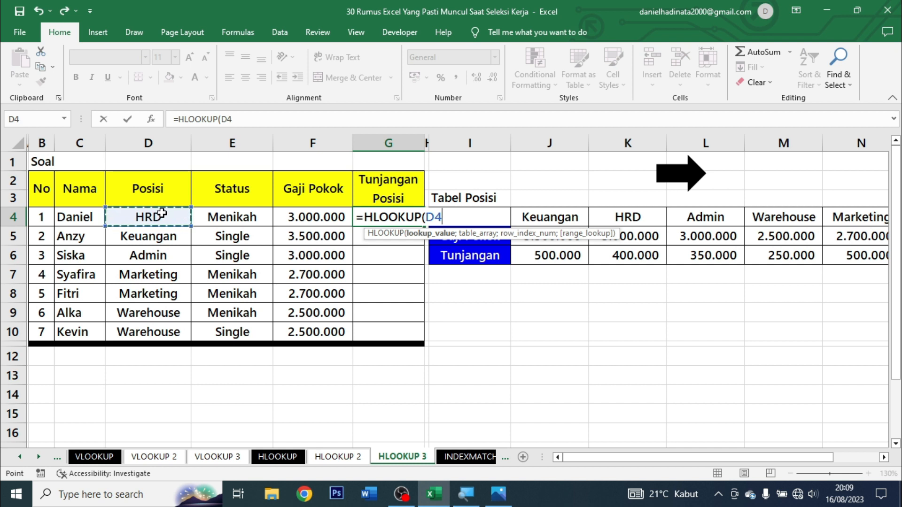
{"action": "type", "text": ";"}
{"action": "left_click_drag", "start_coordinate": [486, 253], "coordinate": [834, 213]}
{"action": "key", "text": "F4"}
- Complete the Tunjangan Posisi formula in G4 with row index 3 and FALSE
{"action": "type", "text": ";"}
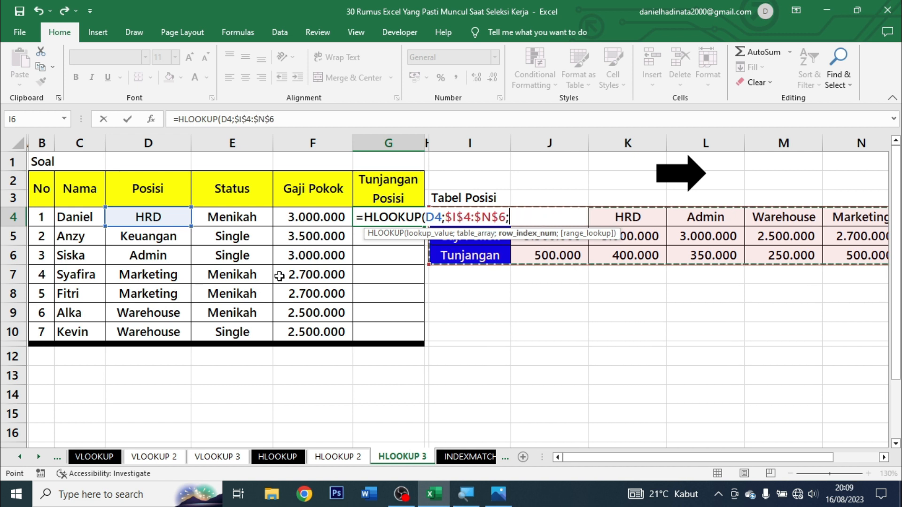
{"action": "type", "text": "3"}
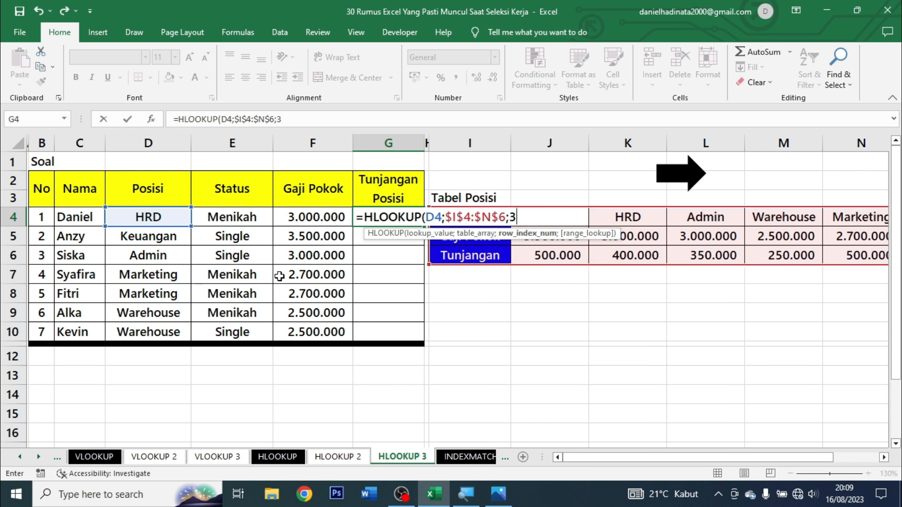
{"action": "type", "text": ";FALSE)"}
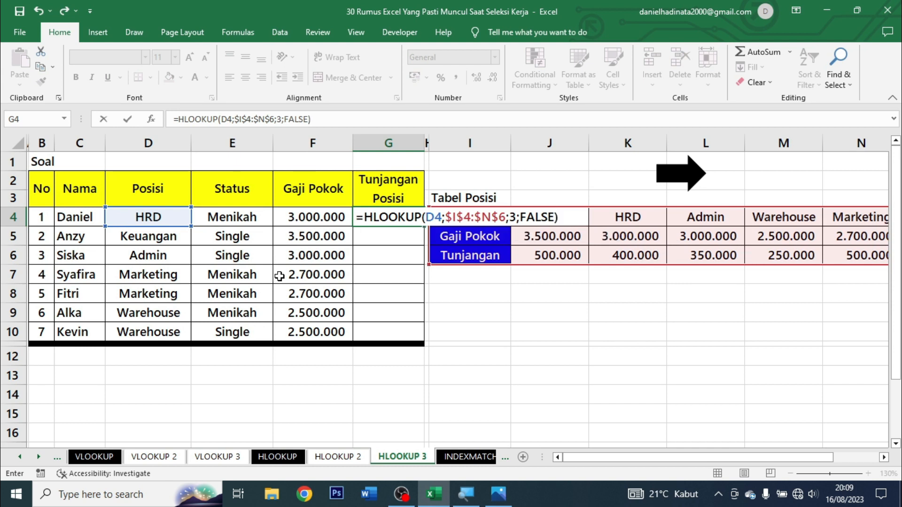
{"action": "key", "text": "ctrl+Return"}
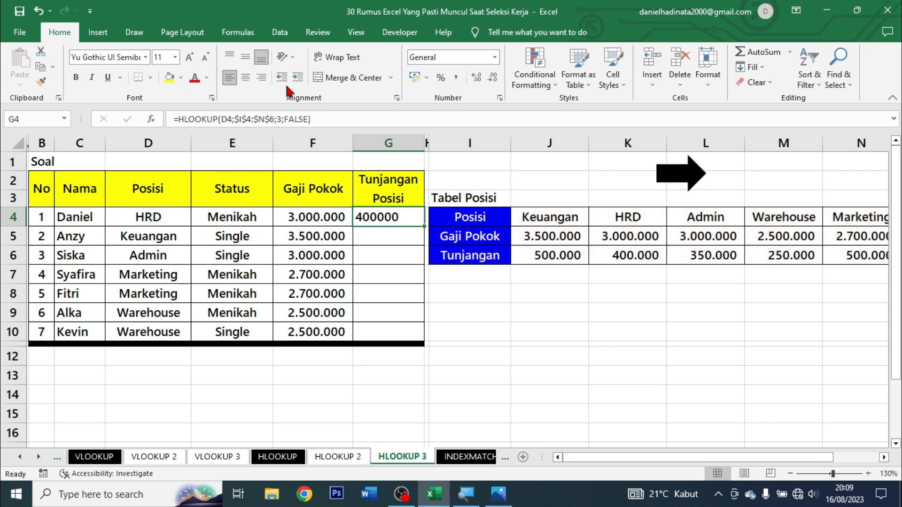
- Apply the comma number style to G4 and fill the Tunjangan Posisi formula down to G10
{"action": "left_click", "coordinate": [455, 78]}
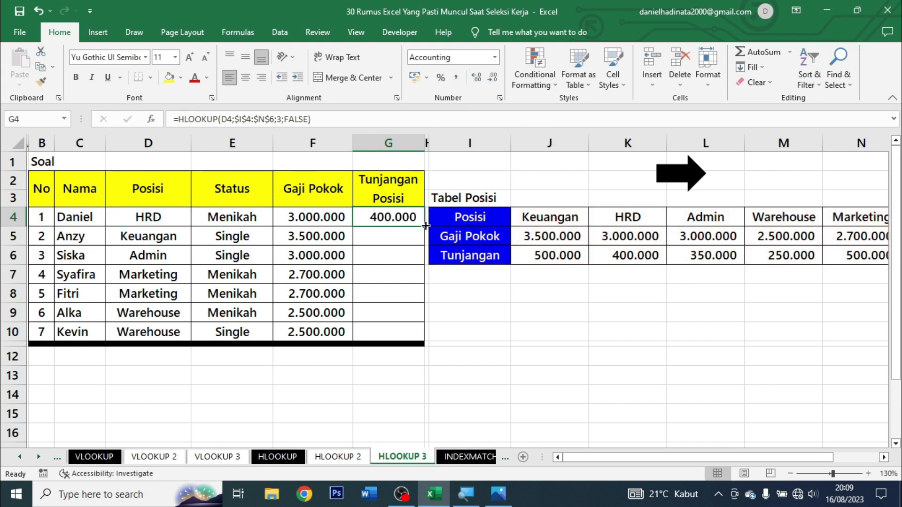
{"action": "left_click_drag", "start_coordinate": [424, 226], "coordinate": [424, 340]}
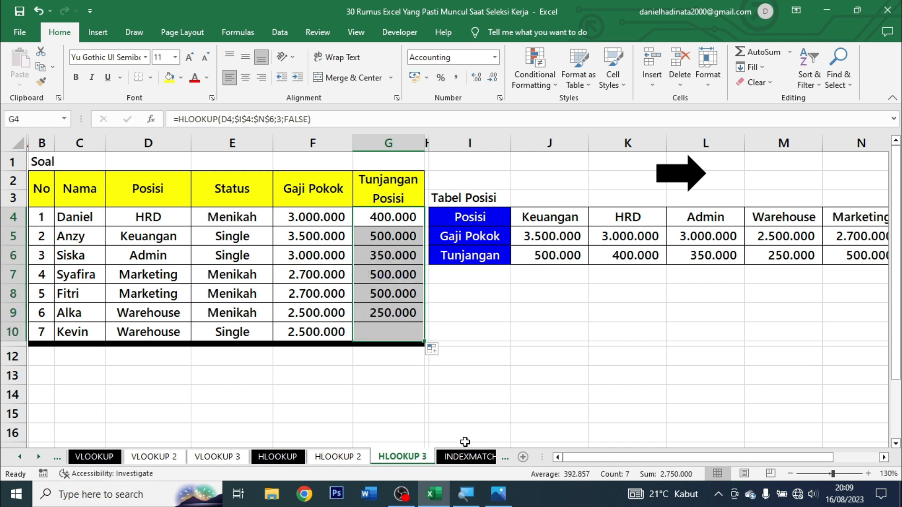
{"action": "left_click", "coordinate": [639, 350]}
- Go to the INDEXMATCH sheet and compare the No and Nama lookup cells with the No and Nama columns of the source table
{"action": "left_click", "coordinate": [687, 183]}
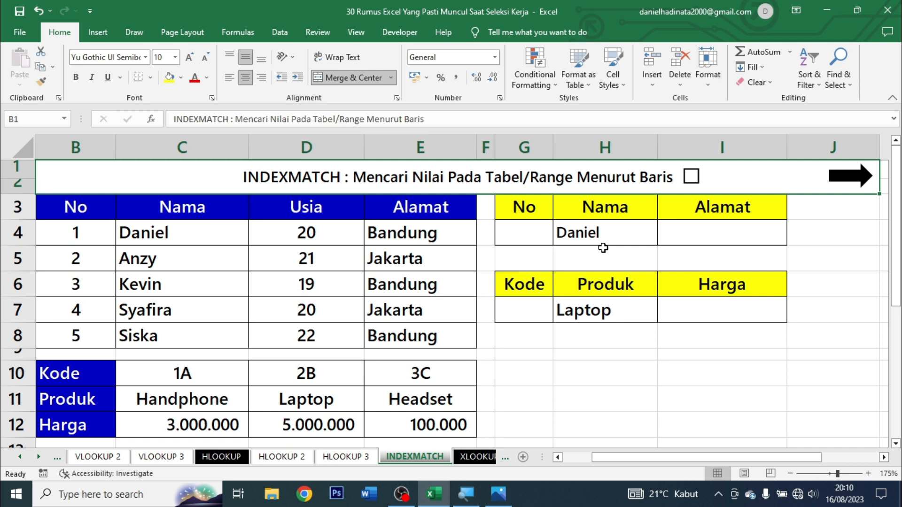
{"action": "left_click", "coordinate": [526, 222]}
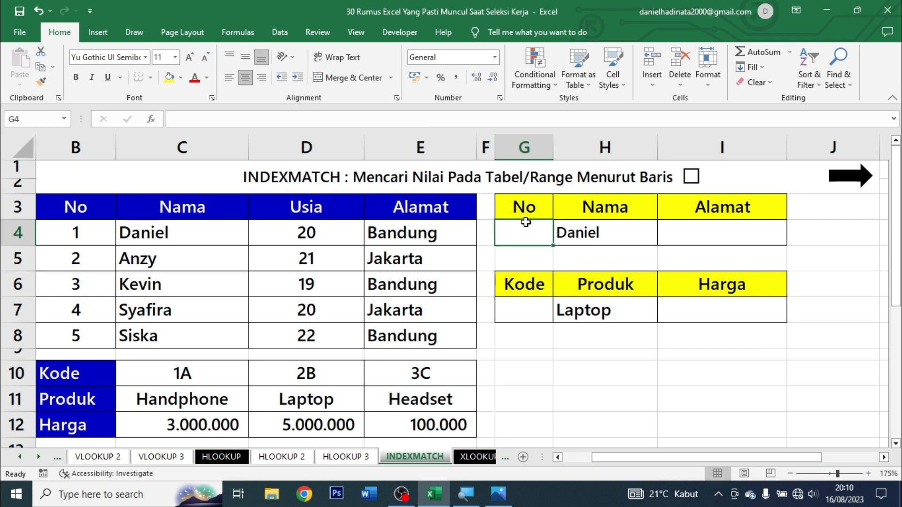
{"action": "left_click", "coordinate": [615, 230]}
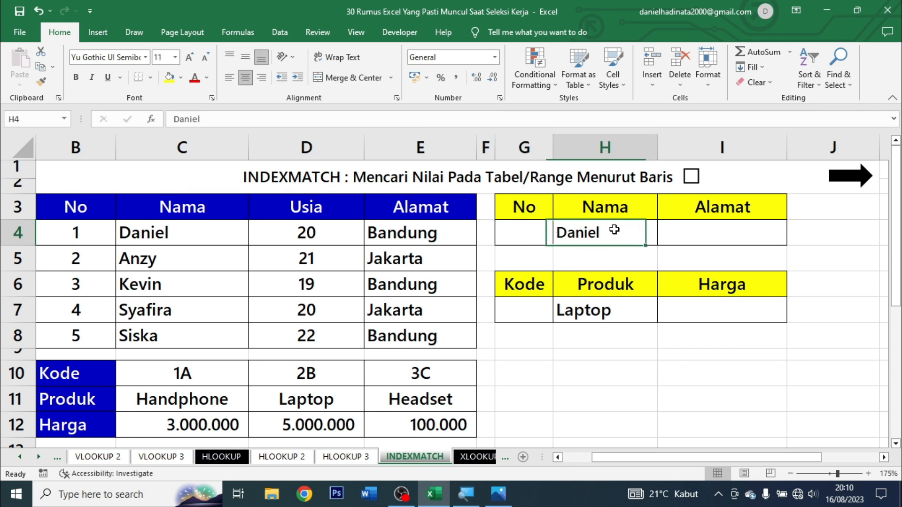
{"action": "left_click", "coordinate": [550, 232]}
{"action": "left_click", "coordinate": [613, 230]}
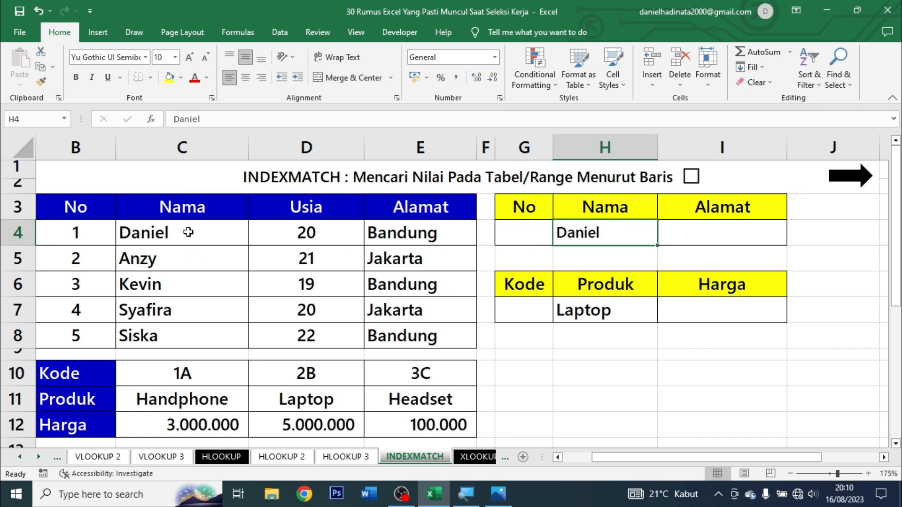
{"action": "left_click_drag", "start_coordinate": [188, 232], "coordinate": [185, 318]}
{"action": "left_click_drag", "start_coordinate": [75, 230], "coordinate": [75, 311]}
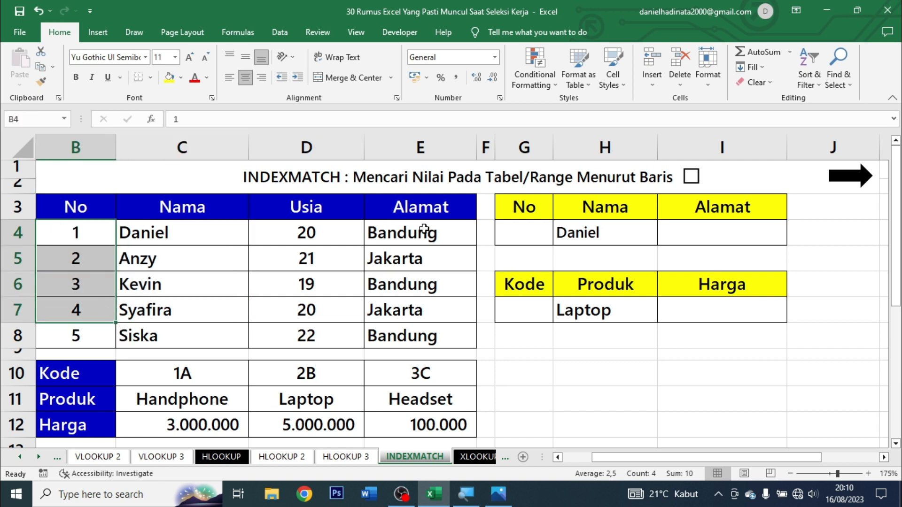
- Try to look up No in G4 from the Nama in H4 with =VLOOKUP(H4;B3:E8;1;FALSE)
{"action": "left_click", "coordinate": [523, 235]}
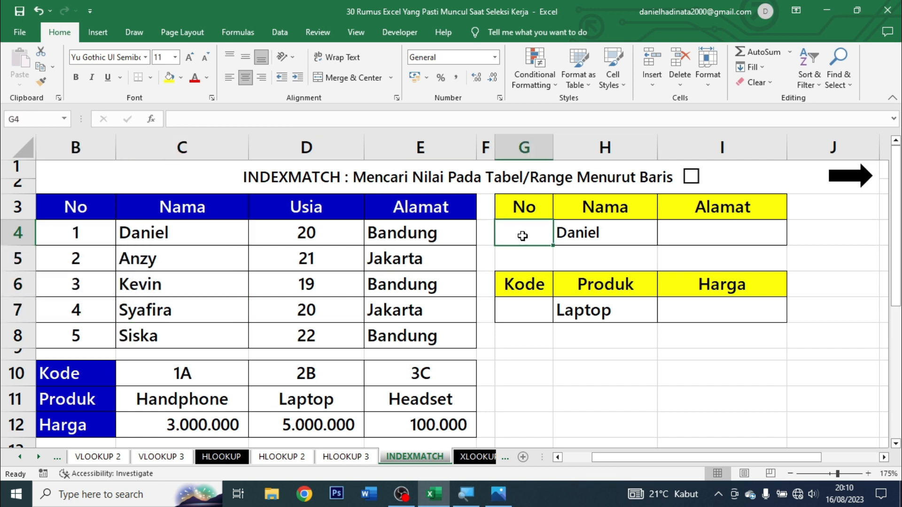
{"action": "type", "text": "=VLOOKUP("}
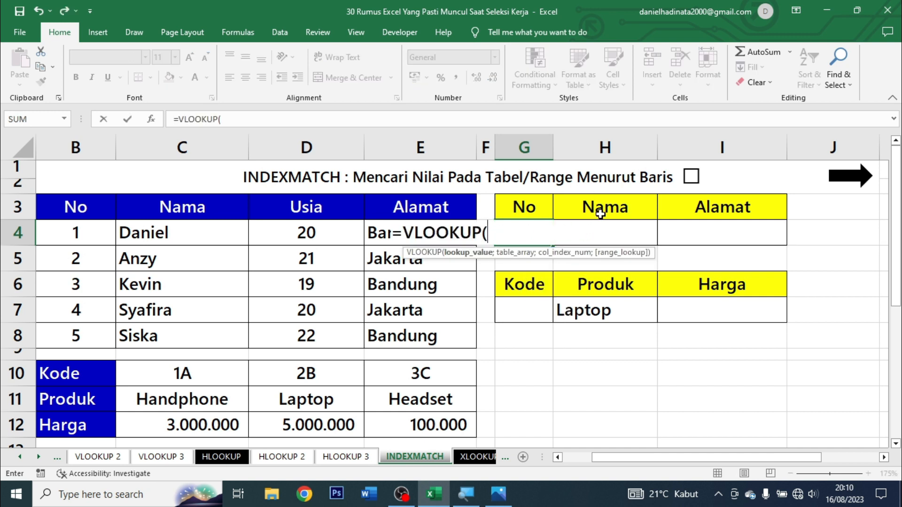
{"action": "type", "text": "H4L"}
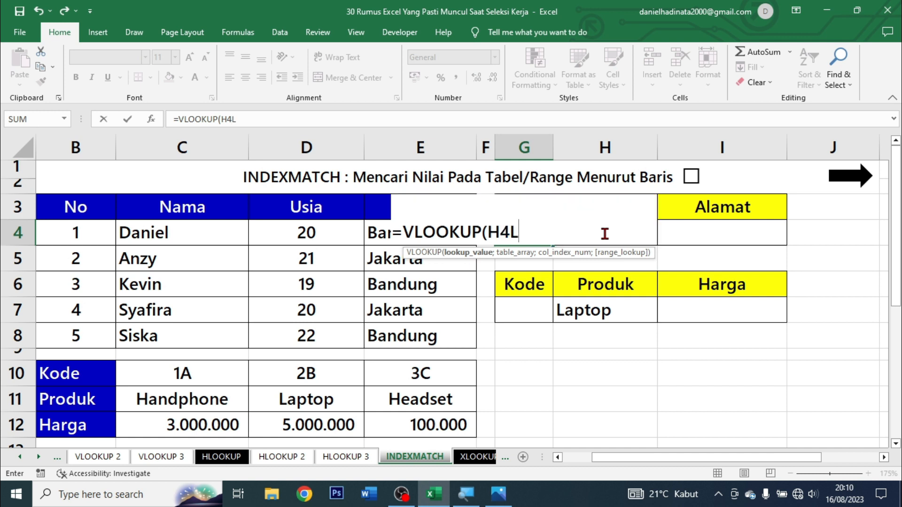
{"action": "key", "text": "BackSpace"}
{"action": "type", "text": ";"}
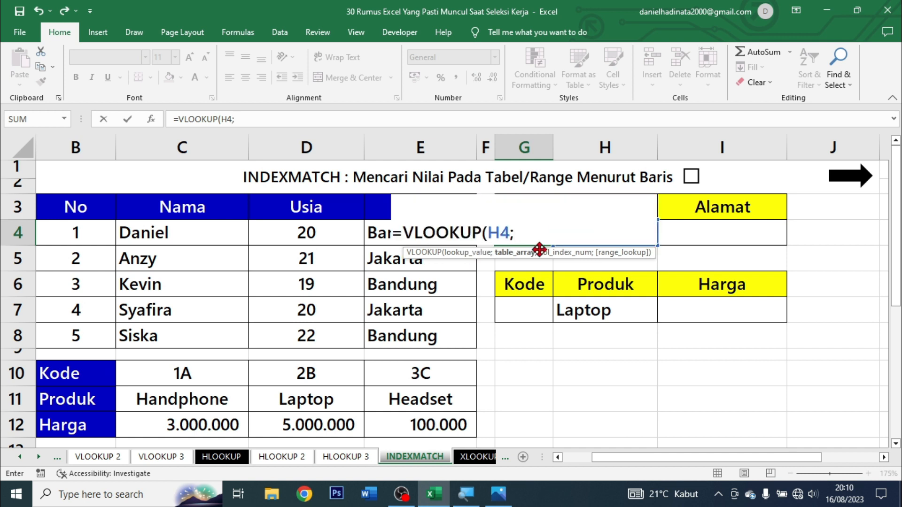
{"action": "left_click_drag", "start_coordinate": [92, 207], "coordinate": [419, 347]}
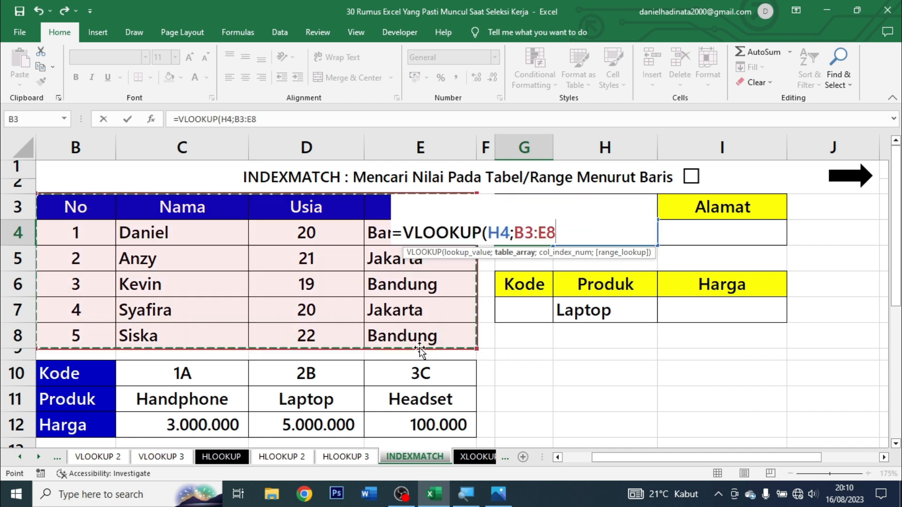
{"action": "type", "text": ";"}
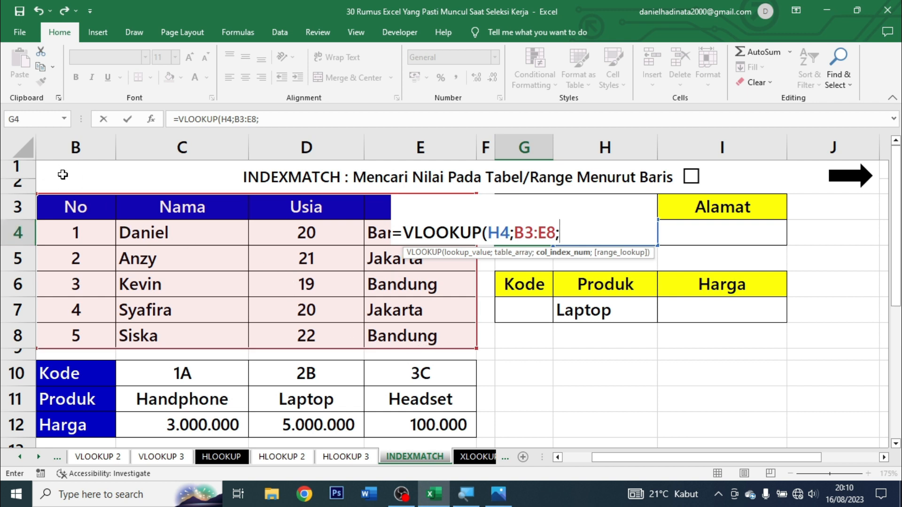
{"action": "type", "text": "1;FALSE"}
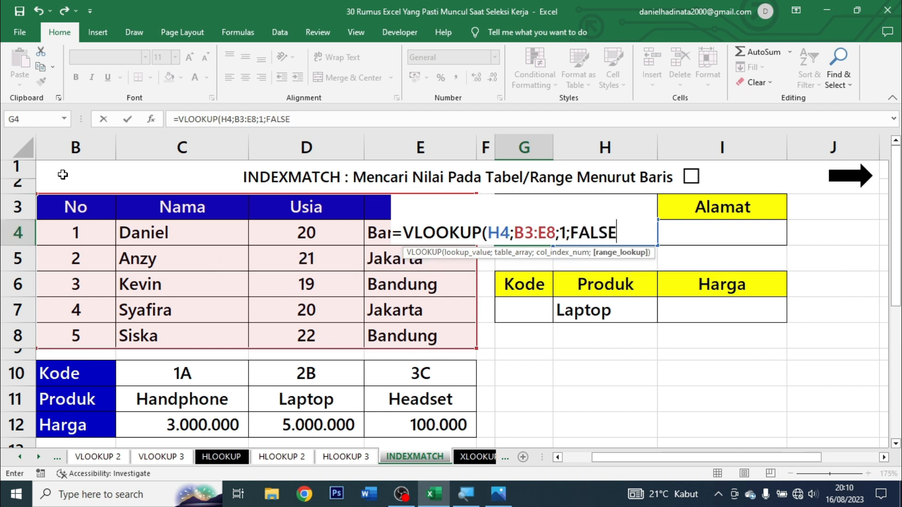
{"action": "type", "text": ")"}
{"action": "key", "text": "Return"}
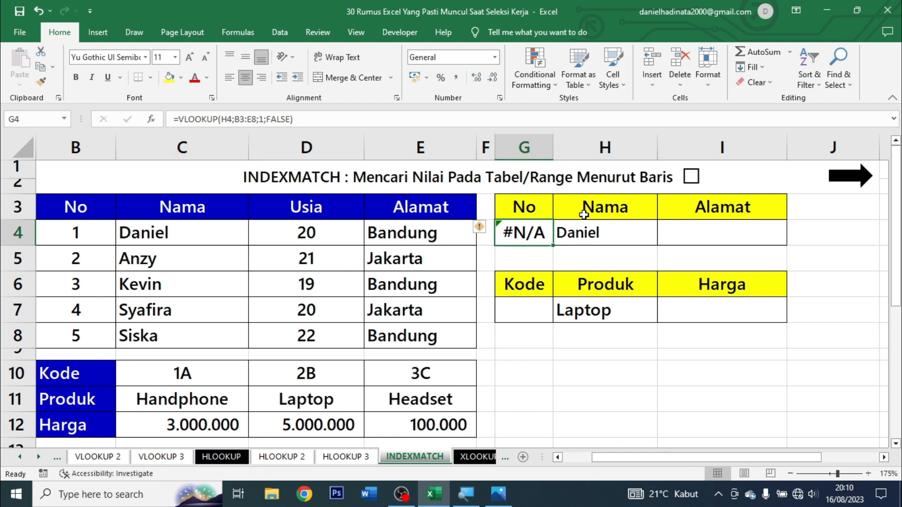
{"action": "double_click", "coordinate": [517, 242]}
{"action": "key", "text": "Escape"}
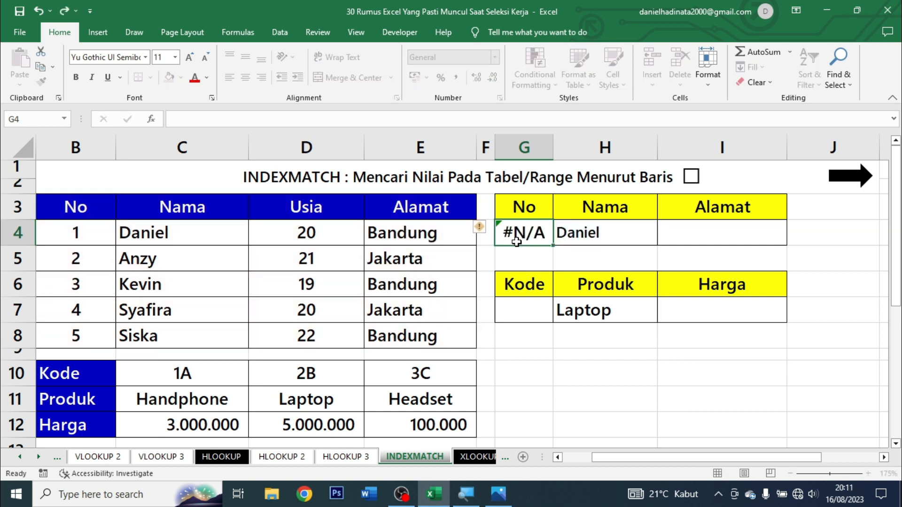
- Left-align G4, then replace its VLOOKUP formula with the start of an INDEX formula
{"action": "left_click", "coordinate": [229, 77]}
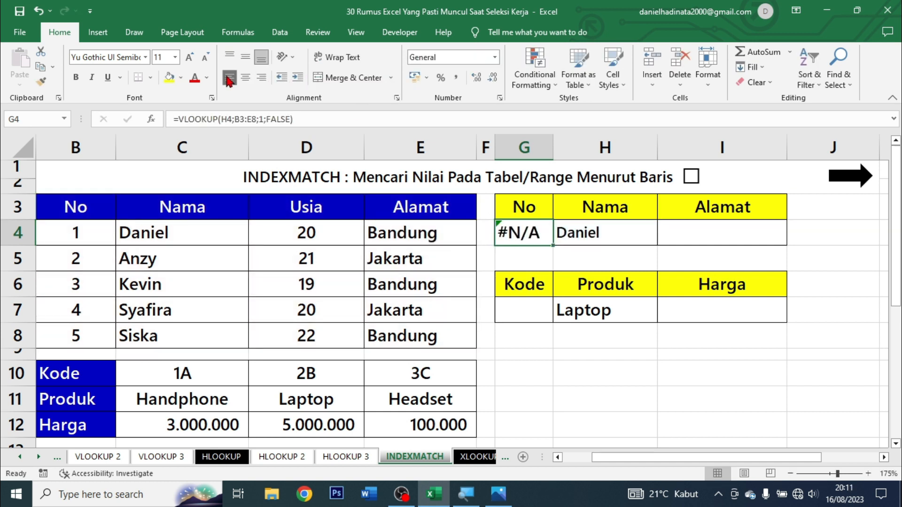
{"action": "key", "text": "Delete"}
{"action": "type", "text": "=IND"}
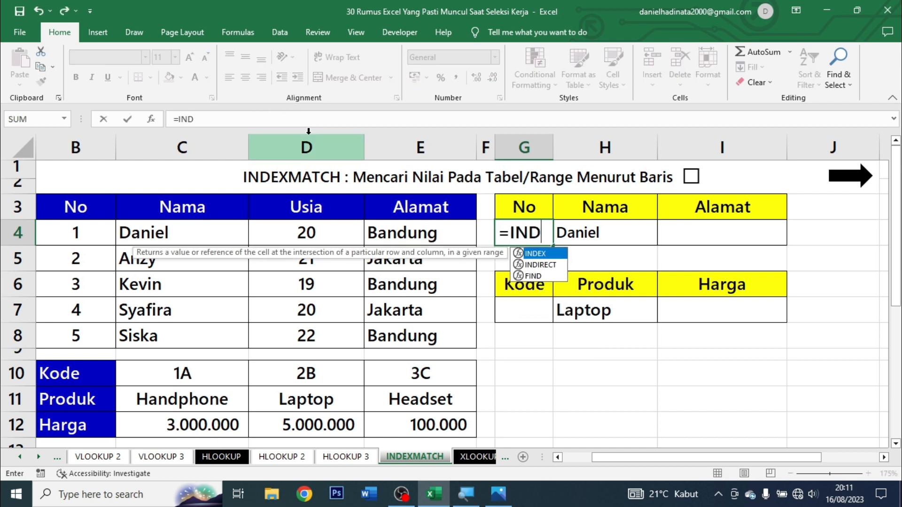
{"action": "key", "text": "Tab"}
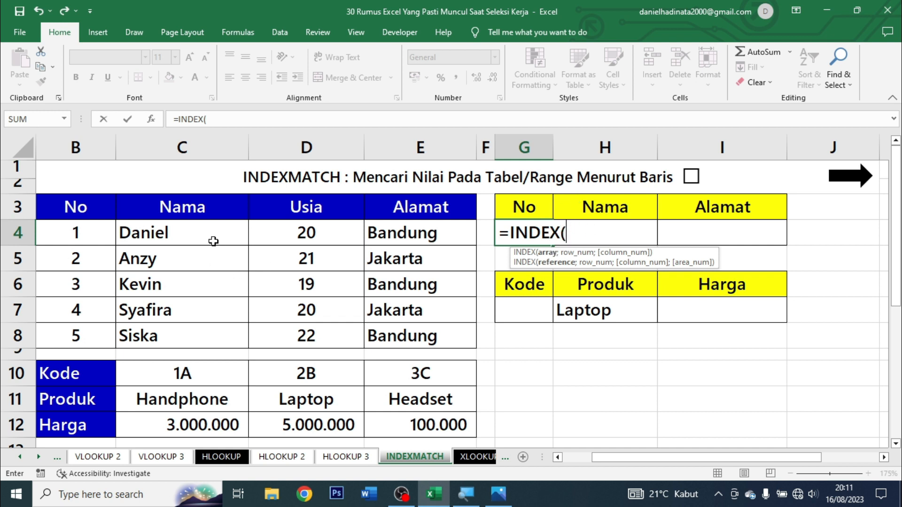
{"action": "left_click_drag", "start_coordinate": [212, 240], "coordinate": [195, 337]}
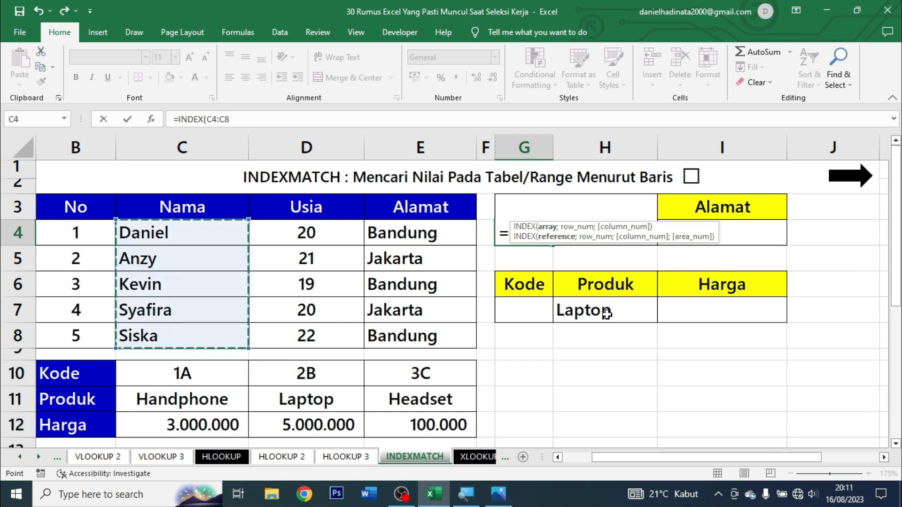
{"action": "type", "text": ";"}
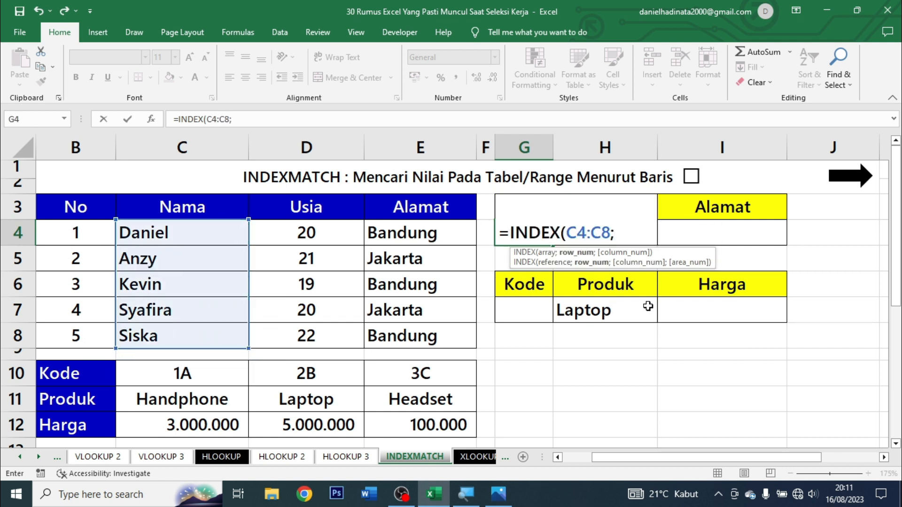
{"action": "key", "text": "BackSpace"}
{"action": "key", "text": "BackSpace"}
{"action": "key", "text": "BackSpace"}
{"action": "key", "text": "BackSpace"}
{"action": "key", "text": "BackSpace"}
{"action": "key", "text": "BackSpace"}
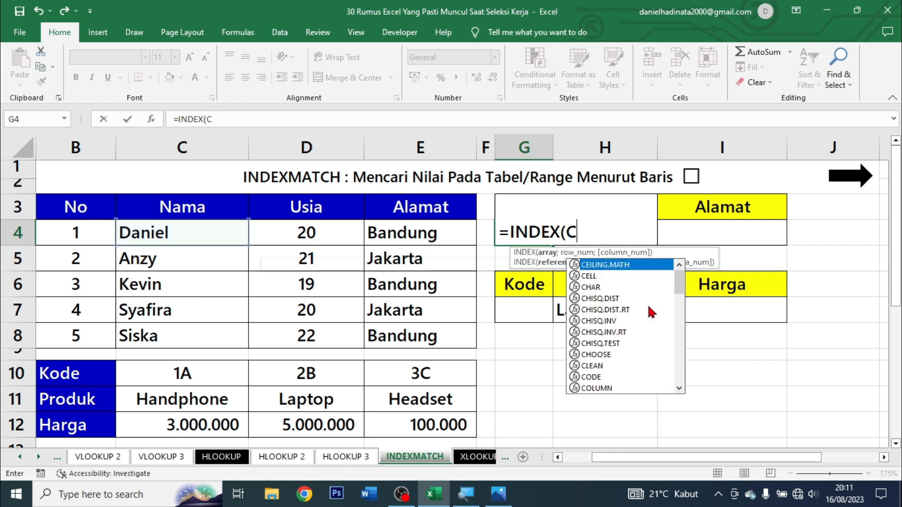
- Complete the No formula in G4 as =INDEX(B4:B8;MATCH(H4;C4:C8;0)), accepting the closing parenthesis correction
{"action": "left_click_drag", "start_coordinate": [67, 227], "coordinate": [84, 332]}
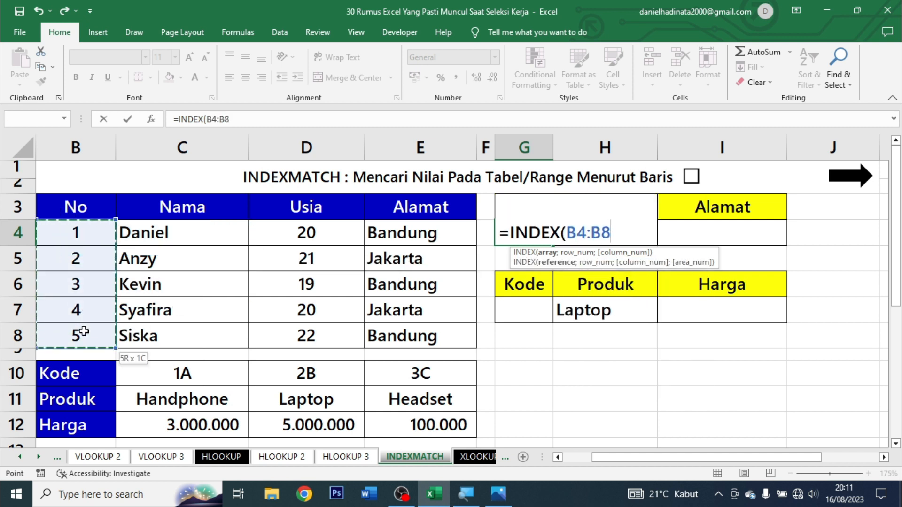
{"action": "type", "text": ";MATCH("}
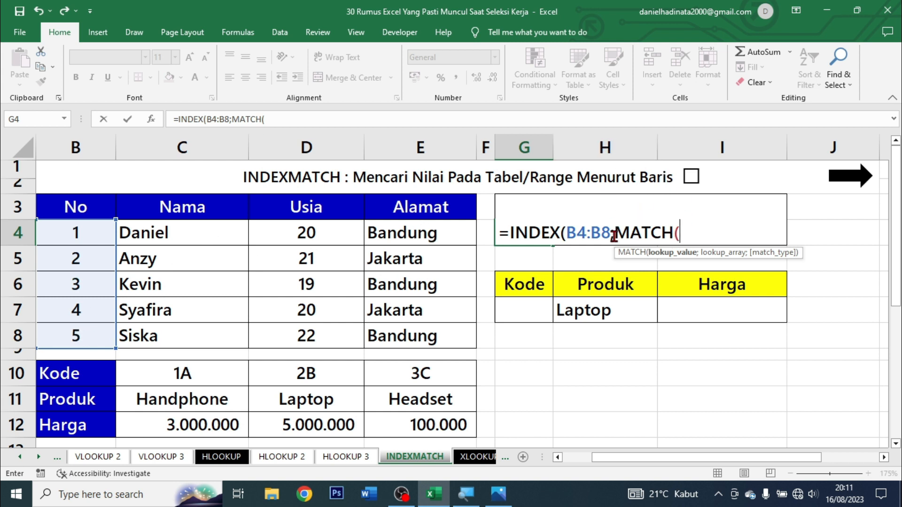
{"action": "type", "text": "H4"}
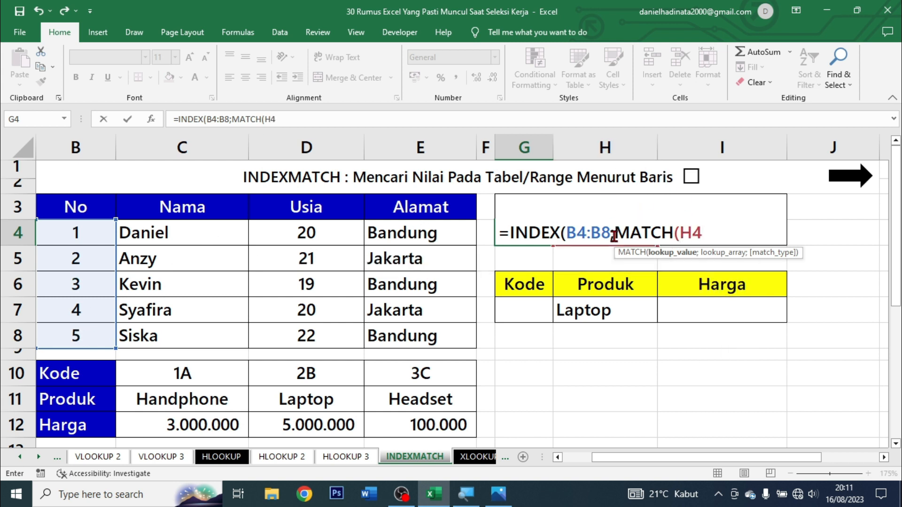
{"action": "type", "text": ";"}
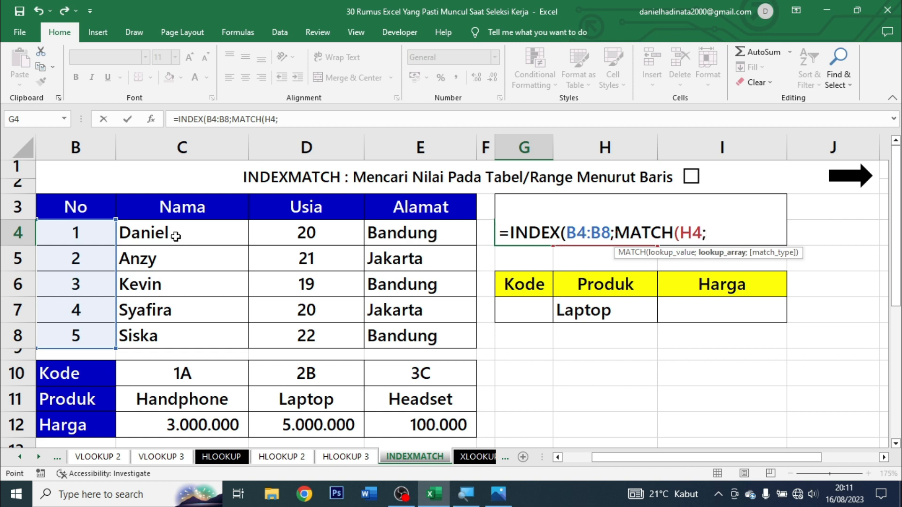
{"action": "left_click_drag", "start_coordinate": [175, 236], "coordinate": [174, 334]}
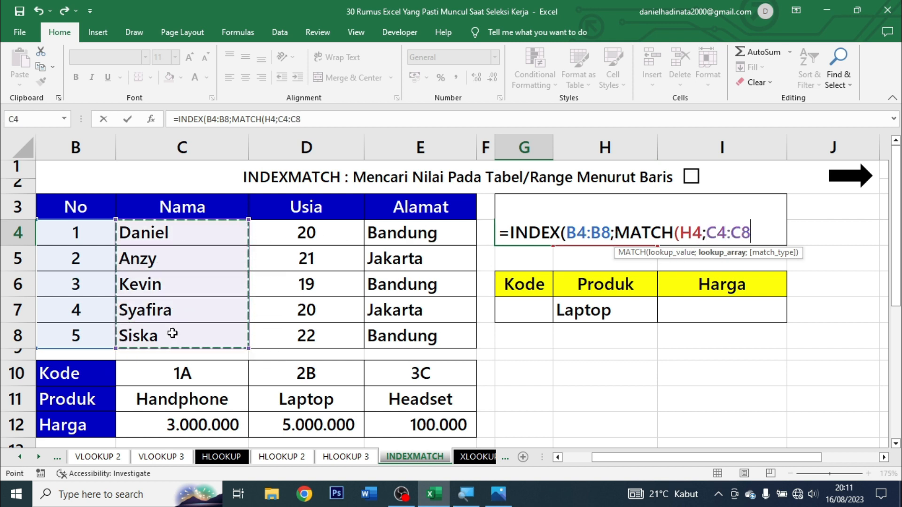
{"action": "type", "text": ";"}
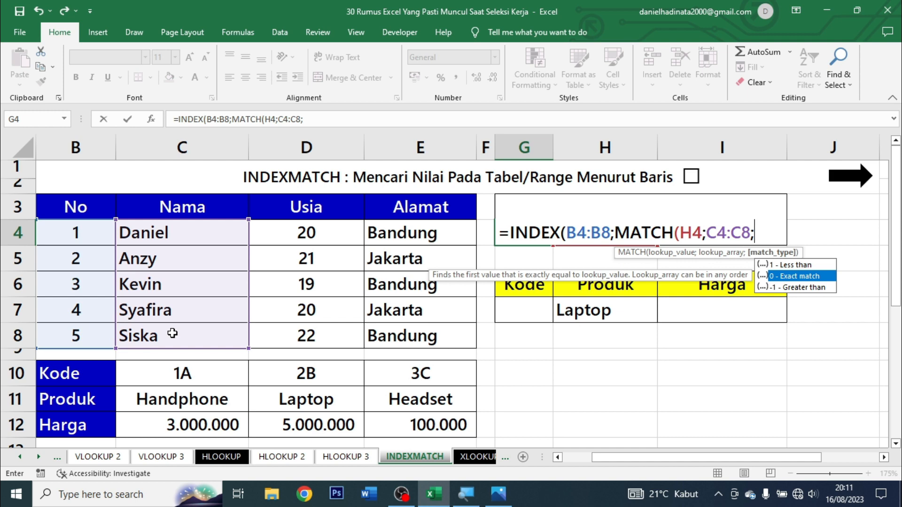
{"action": "type", "text": "0)"}
{"action": "key", "text": "Return"}
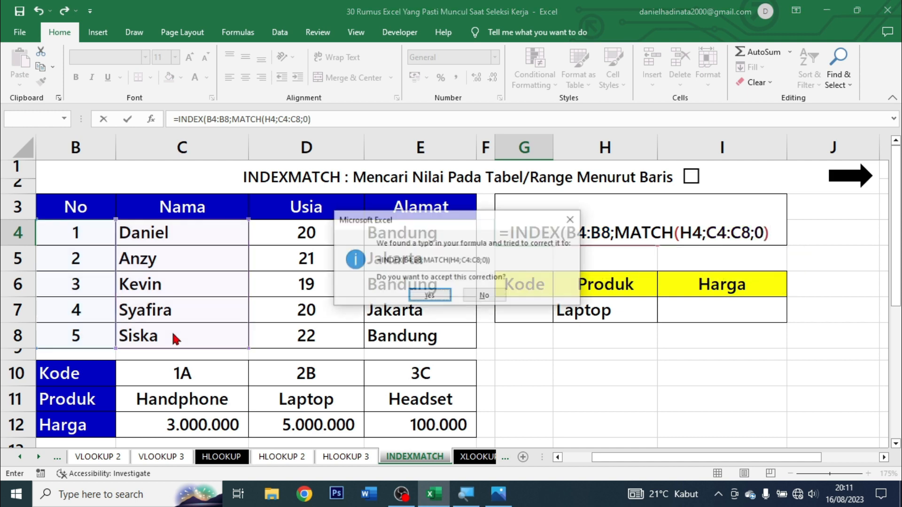
{"action": "key", "text": "Return"}
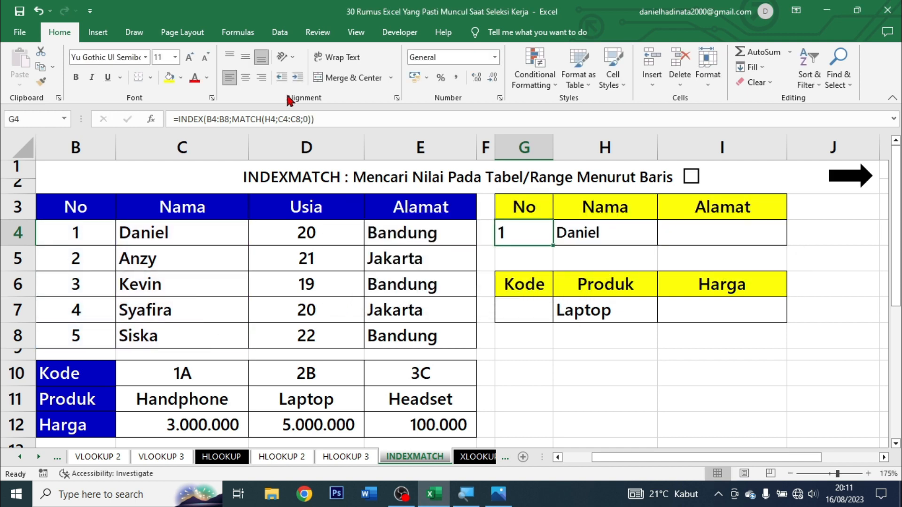
- Center the No result in G4 and compare it with the Nama in H4
{"action": "left_click", "coordinate": [245, 77]}
{"action": "left_click_drag", "start_coordinate": [530, 233], "coordinate": [566, 234]}
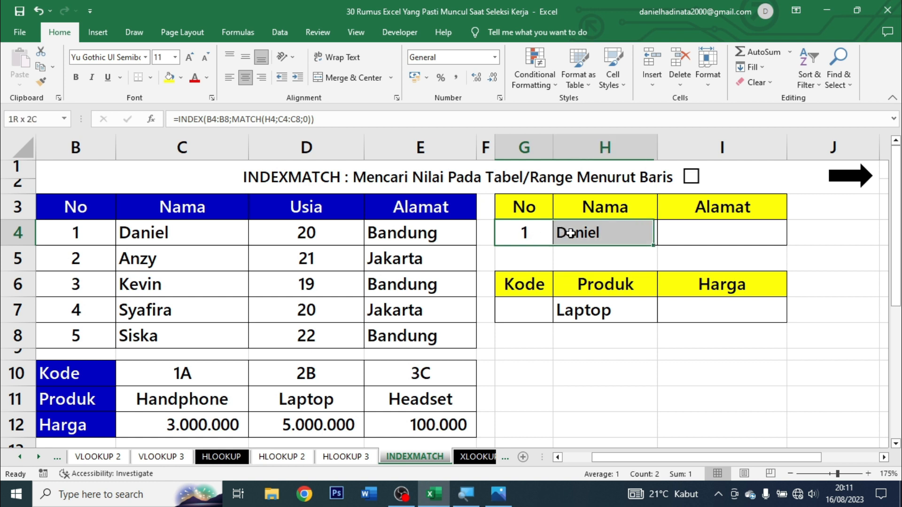
{"action": "left_click", "coordinate": [546, 242]}
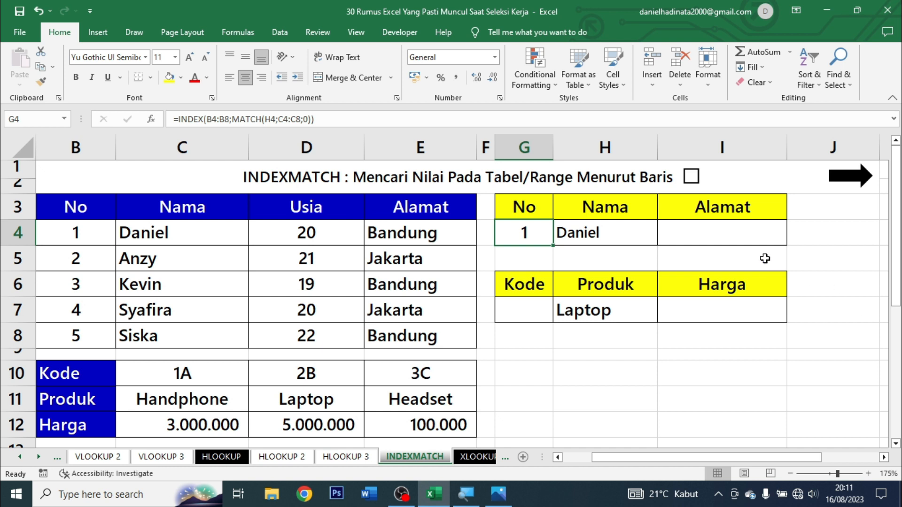
- Tick the INDEXMATCH exercise's checkbox as done and go to the XLOOKUP sheet
{"action": "left_click", "coordinate": [740, 236]}
{"action": "left_click", "coordinate": [738, 314]}
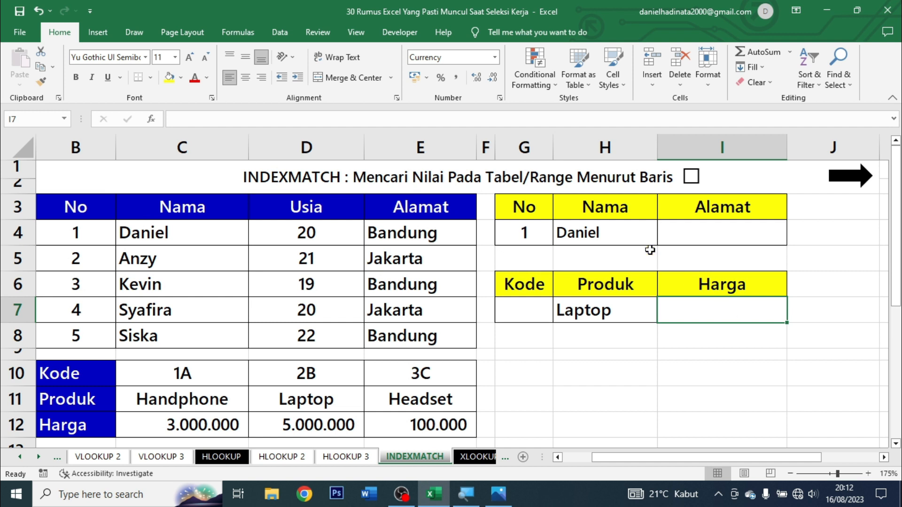
{"action": "left_click", "coordinate": [688, 183]}
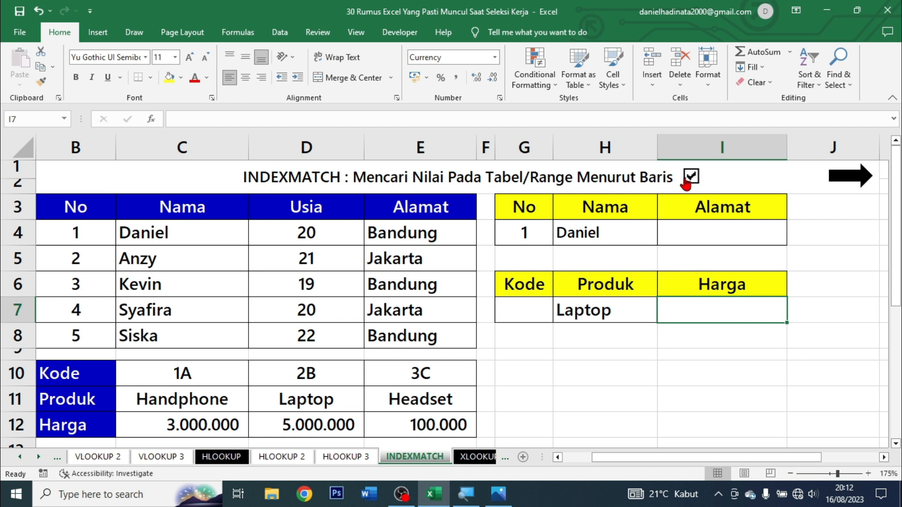
{"action": "left_click", "coordinate": [866, 183]}
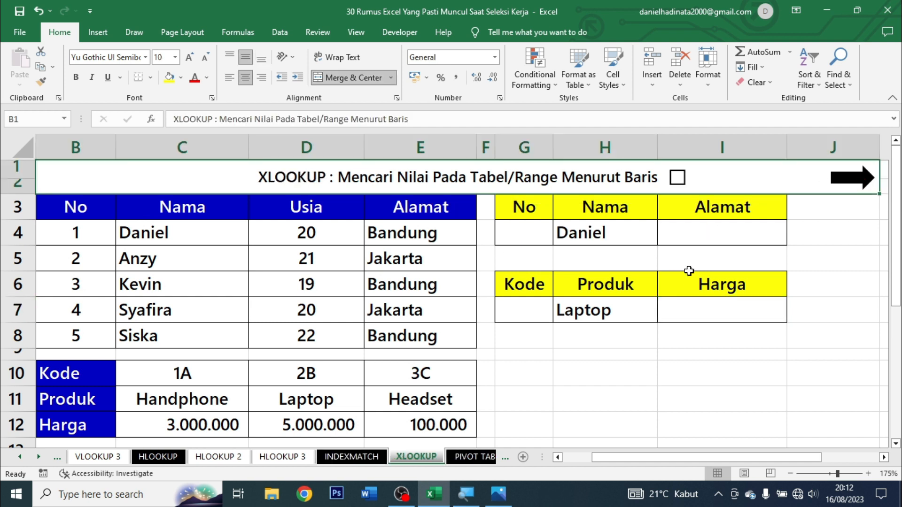
{"action": "left_click", "coordinate": [511, 240]}
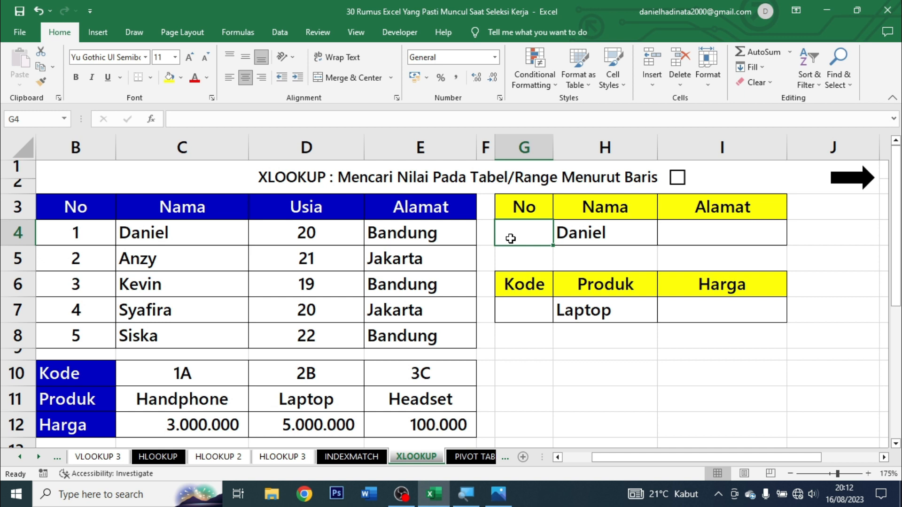
{"action": "type", "text": "="}
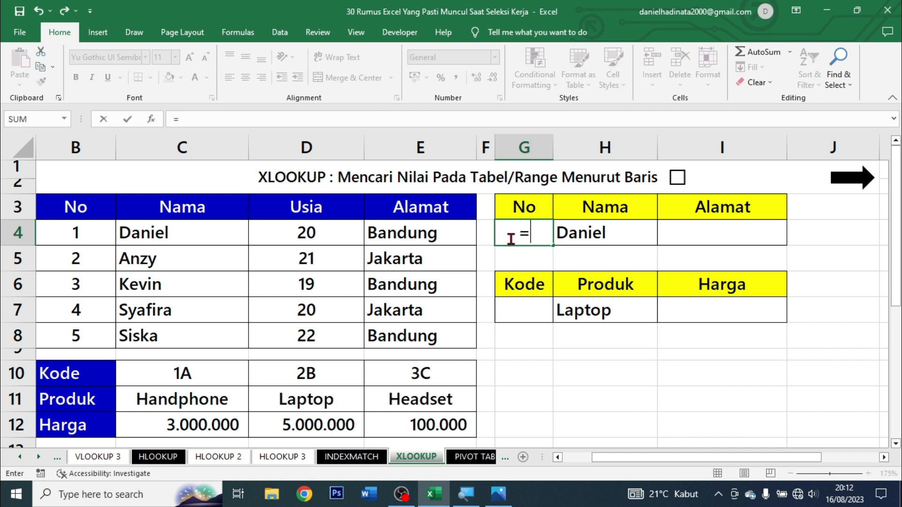
{"action": "type", "text": "XLO"}
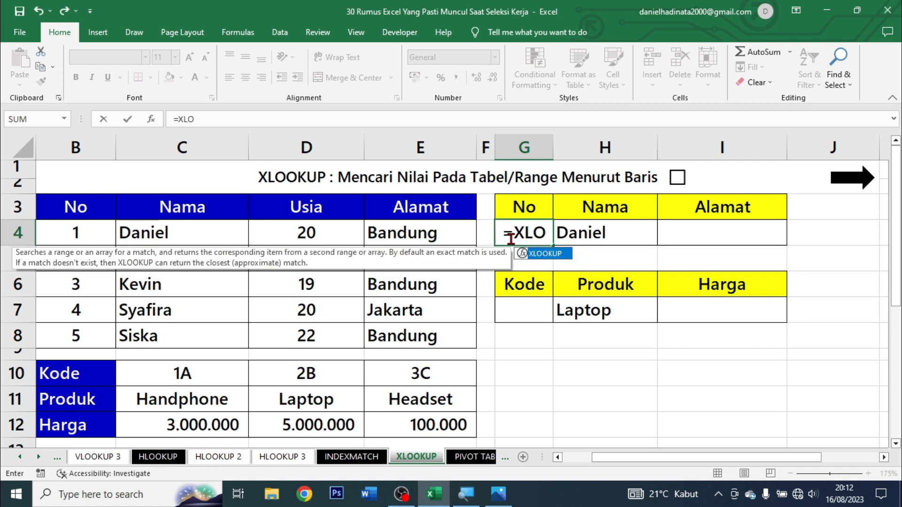
{"action": "key", "text": "Tab"}
{"action": "left_click", "coordinate": [517, 240]}
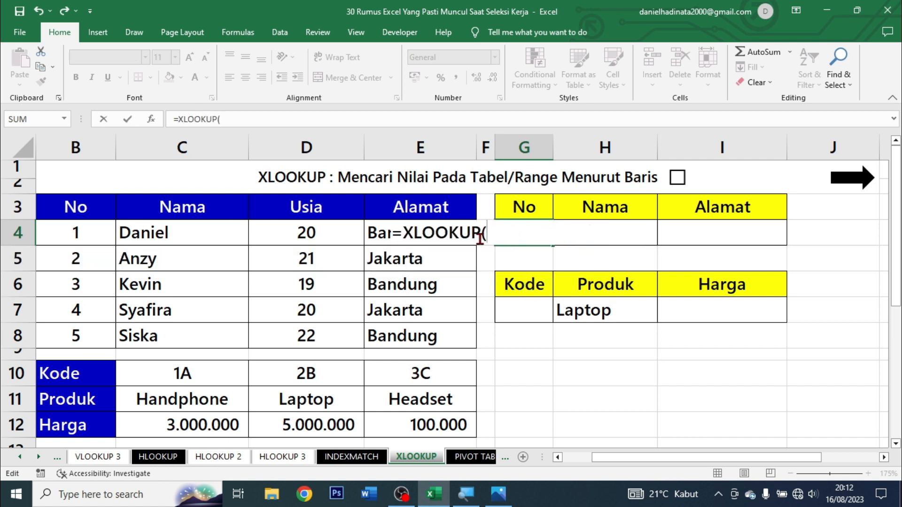
{"action": "key", "text": "BackSpace"}
{"action": "key", "text": "Escape"}
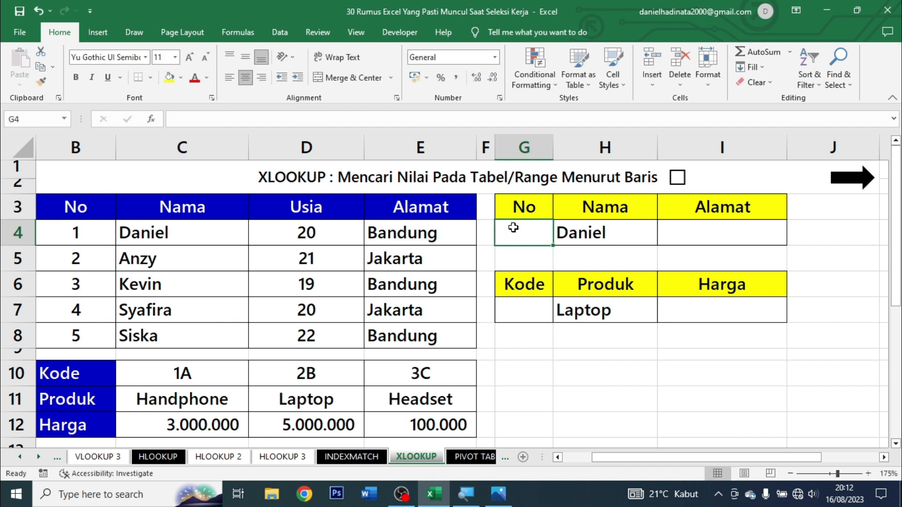
- Reduce the font size of the No cell G4 to 8
{"action": "left_click", "coordinate": [205, 57]}
{"action": "left_click", "coordinate": [206, 57]}
{"action": "left_click", "coordinate": [205, 57]}
{"action": "type", "text": "=c"}
{"action": "key", "text": "BackSpace"}
{"action": "type", "text": "x"}
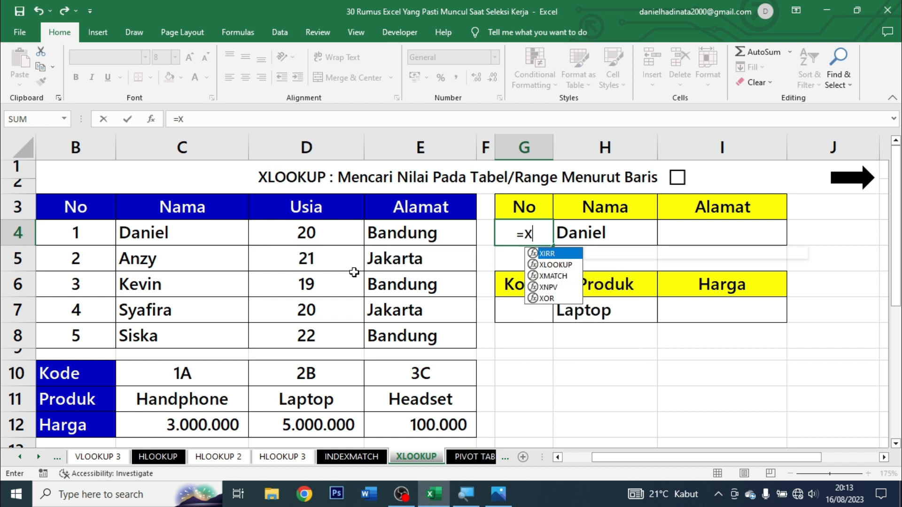
{"action": "key", "text": "Down"}
{"action": "key", "text": "Tab"}
{"action": "key", "text": "Down"}
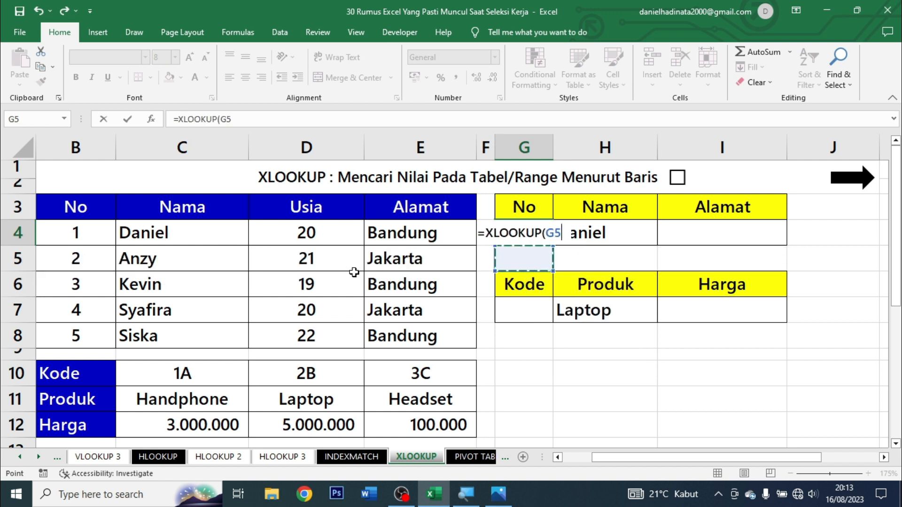
{"action": "key", "text": "Up"}
{"action": "key", "text": "Escape"}
{"action": "left_click", "coordinate": [712, 233]}
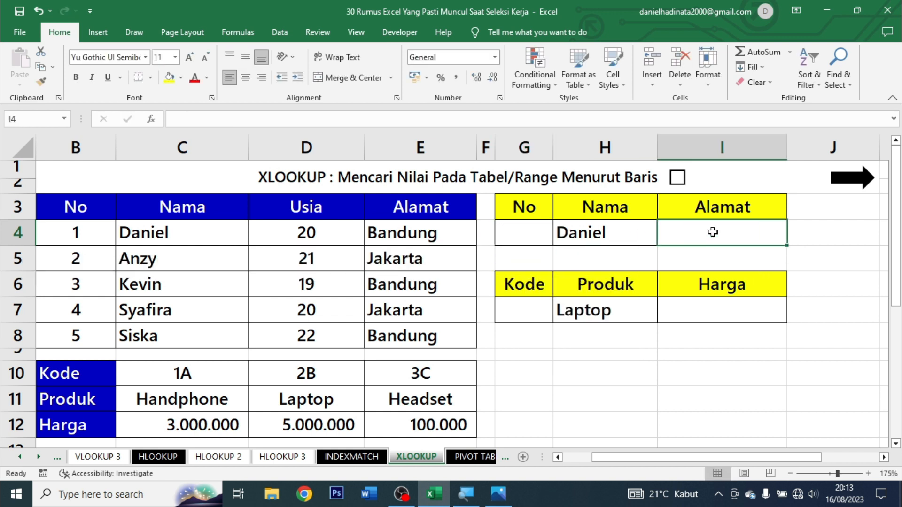
{"action": "type", "text": "=XL"}
{"action": "key", "text": "Tab"}
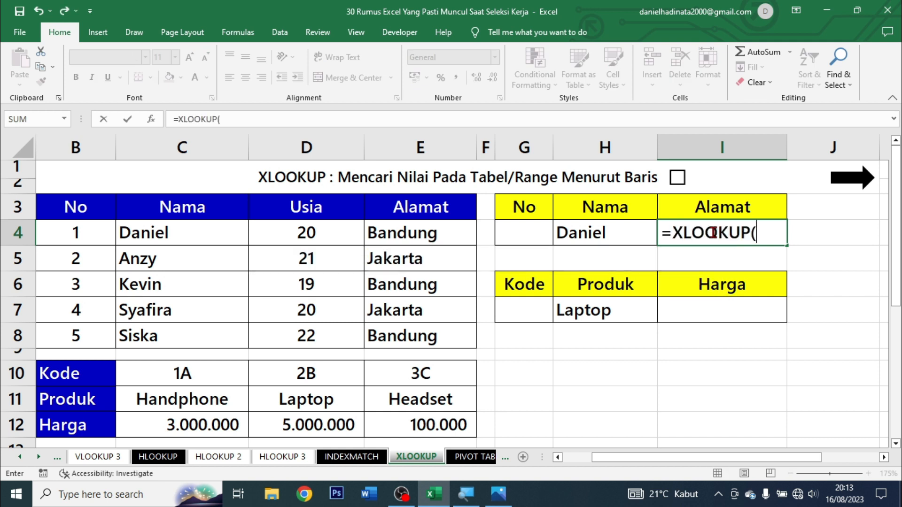
{"action": "key", "text": "Escape"}
{"action": "left_click", "coordinate": [522, 232]}
{"action": "type", "text": "="}
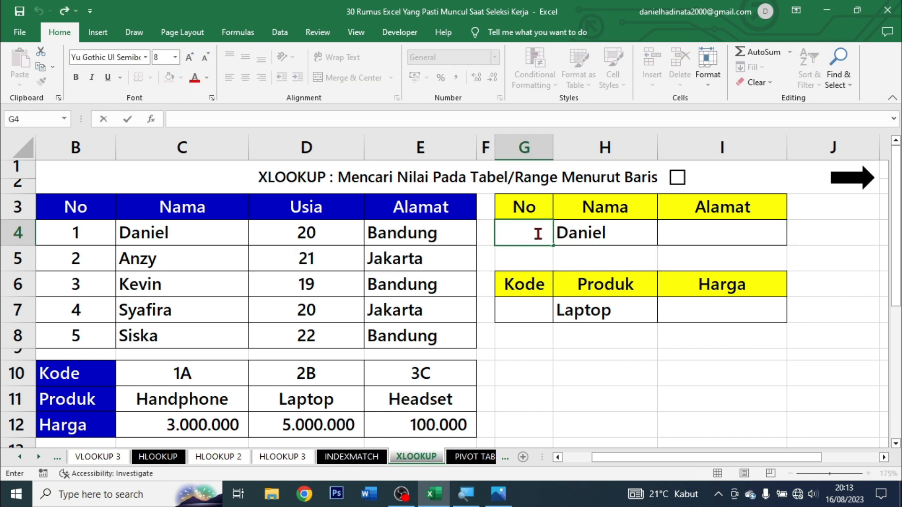
{"action": "type", "text": "XLO"}
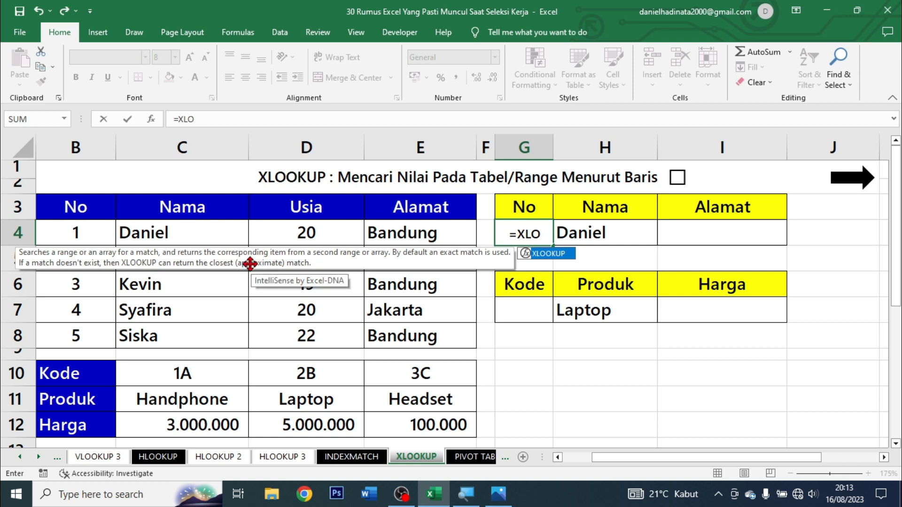
{"action": "key", "text": "Tab"}
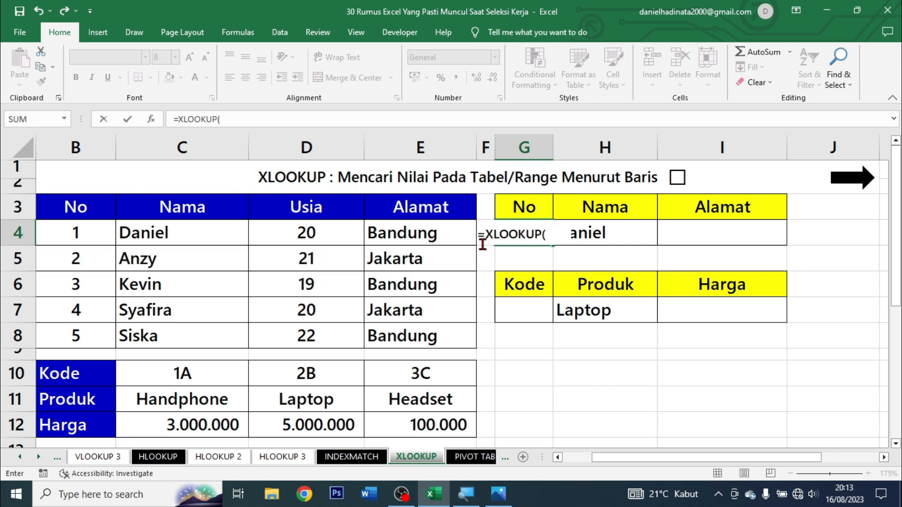
{"action": "scroll", "coordinate": [510, 258], "scroll_direction": "down", "scroll_amount": 4}
{"action": "scroll", "coordinate": [526, 264], "scroll_direction": "up", "scroll_amount": 2}
{"action": "scroll", "coordinate": [526, 265], "scroll_direction": "up", "scroll_amount": 2}
{"action": "key", "text": "Escape"}
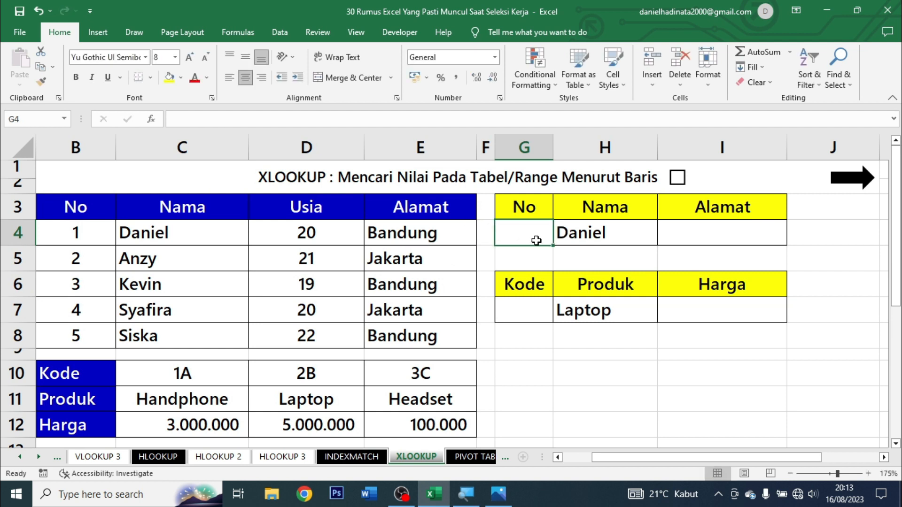
{"action": "left_click", "coordinate": [571, 368]}
{"action": "type", "text": "=XLO"}
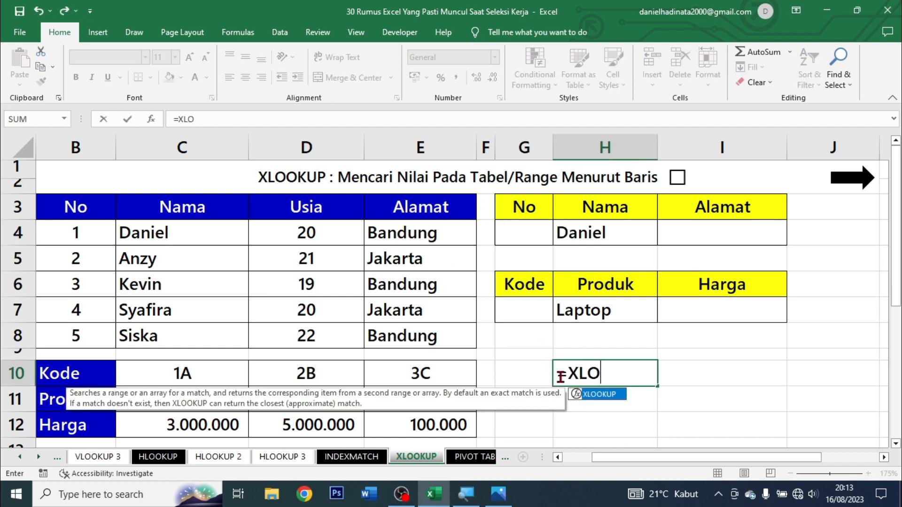
{"action": "key", "text": "Tab"}
{"action": "left_click", "coordinate": [681, 390]}
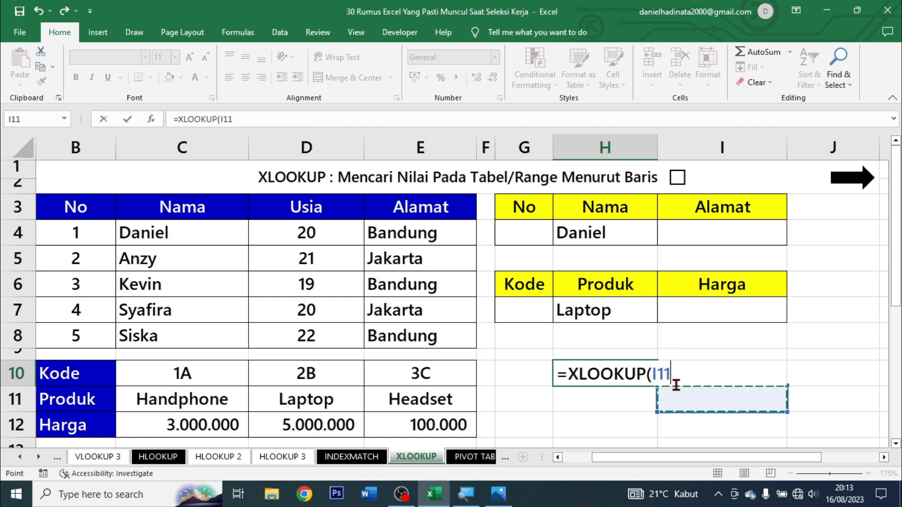
{"action": "key", "text": "Escape"}
{"action": "left_click", "coordinate": [516, 228]}
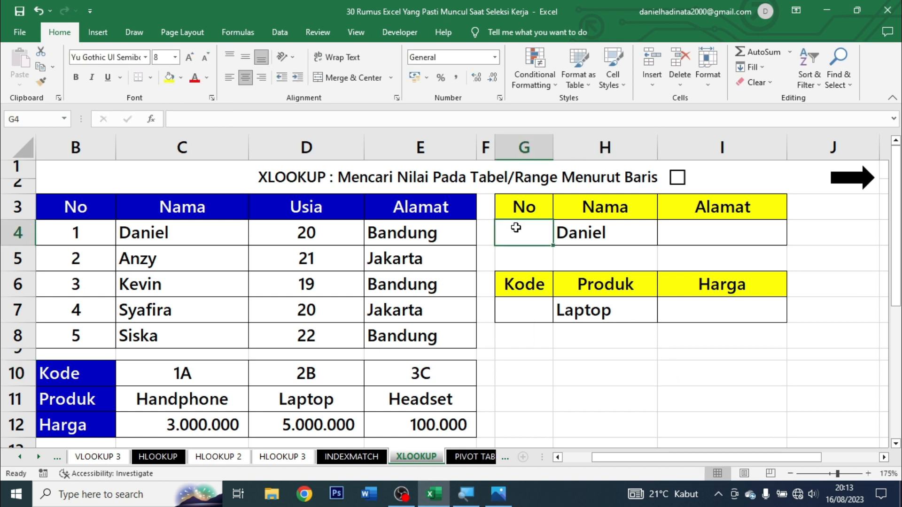
{"action": "type", "text": "=XLO"}
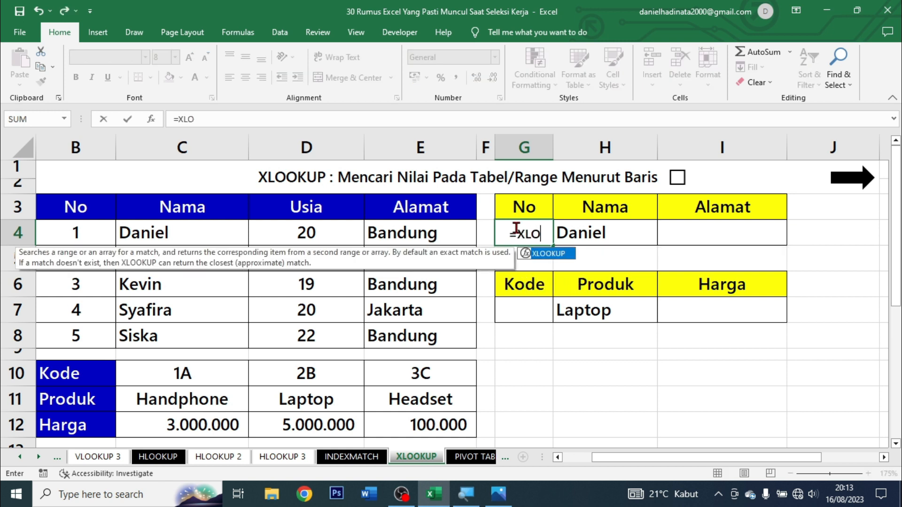
{"action": "key", "text": "Tab"}
{"action": "key", "text": "Escape"}
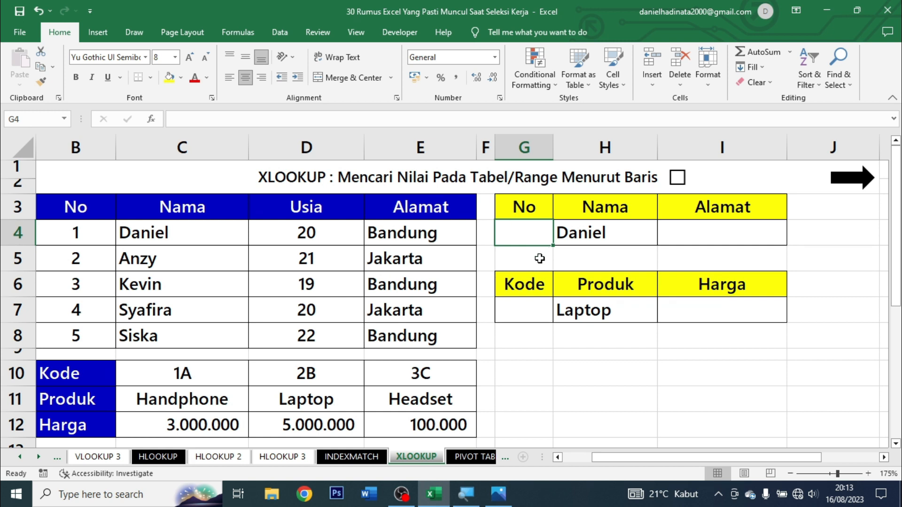
- Go to the PIVOT TABLE sheet and review its student data and the Rekap Data Berdasarkan Fakultas heading
{"action": "left_click", "coordinate": [855, 178]}
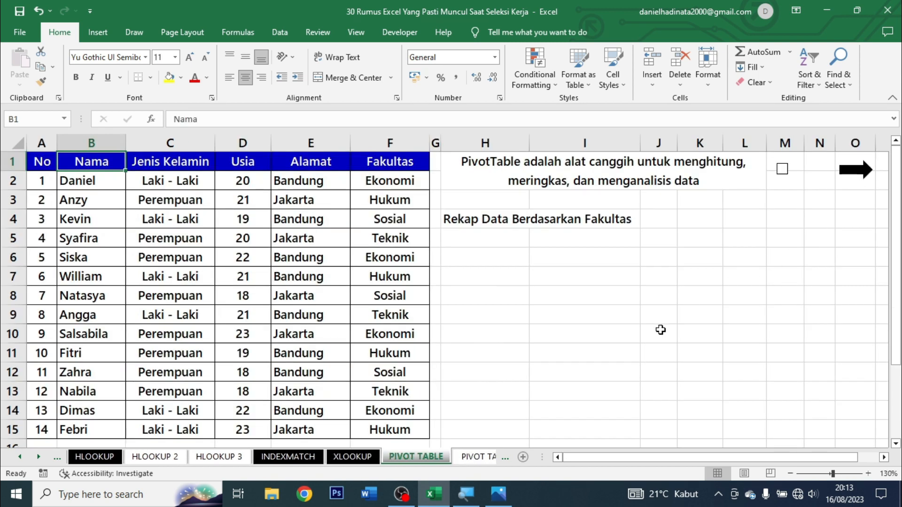
{"action": "scroll", "coordinate": [473, 358], "scroll_direction": "down", "scroll_amount": 1}
{"action": "scroll", "coordinate": [484, 352], "scroll_direction": "up", "scroll_amount": 1}
{"action": "scroll", "coordinate": [331, 213], "scroll_direction": "down", "scroll_amount": 1}
{"action": "scroll", "coordinate": [235, 237], "scroll_direction": "up", "scroll_amount": 1}
{"action": "left_click", "coordinate": [472, 235]}
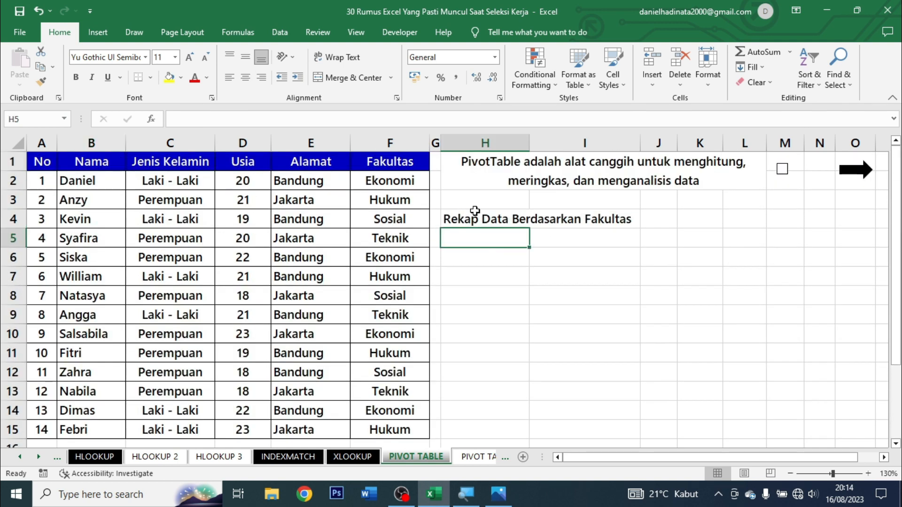
{"action": "left_click_drag", "start_coordinate": [481, 225], "coordinate": [640, 209]}
- Insert a PivotTable from the student data in A1:F15, placed on the existing worksheet at H5
{"action": "left_click", "coordinate": [502, 235]}
{"action": "left_click", "coordinate": [238, 32]}
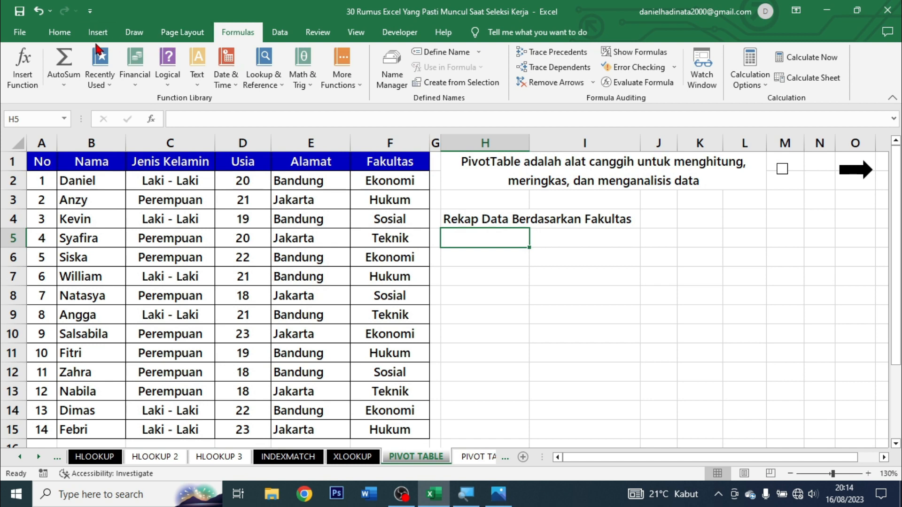
{"action": "left_click", "coordinate": [98, 32]}
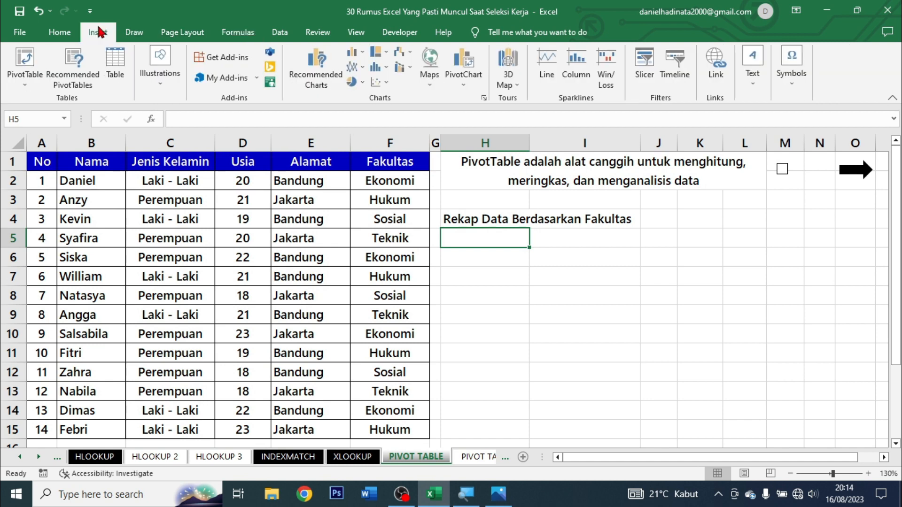
{"action": "left_click", "coordinate": [35, 61]}
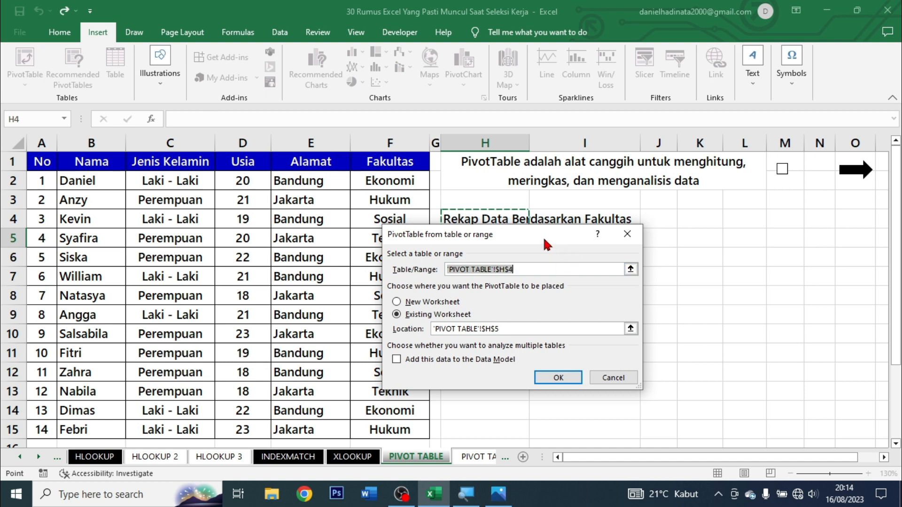
{"action": "left_click_drag", "start_coordinate": [545, 241], "coordinate": [656, 185]}
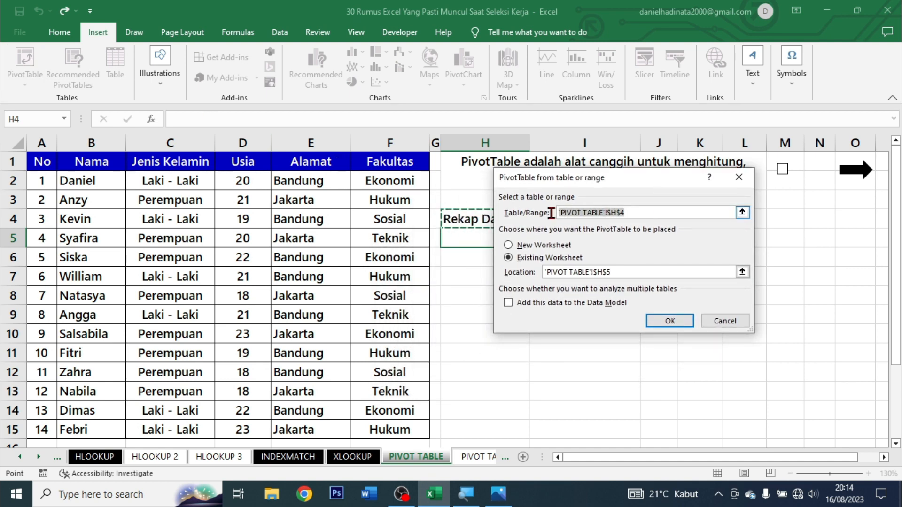
{"action": "key", "text": "BackSpace"}
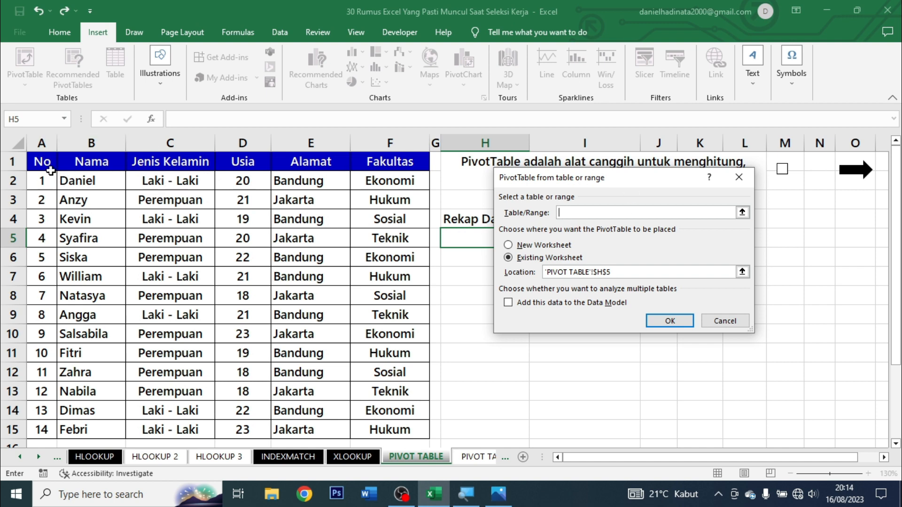
{"action": "left_click_drag", "start_coordinate": [50, 171], "coordinate": [375, 427]}
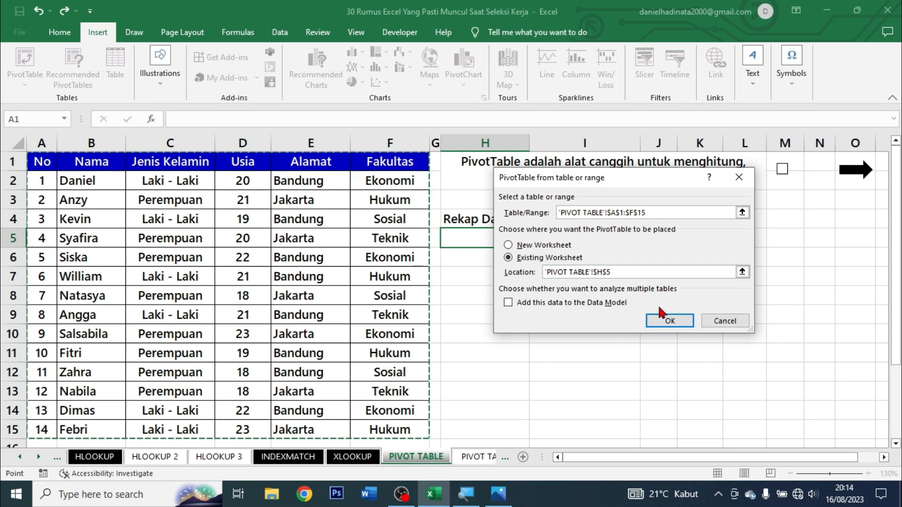
{"action": "left_click", "coordinate": [662, 316]}
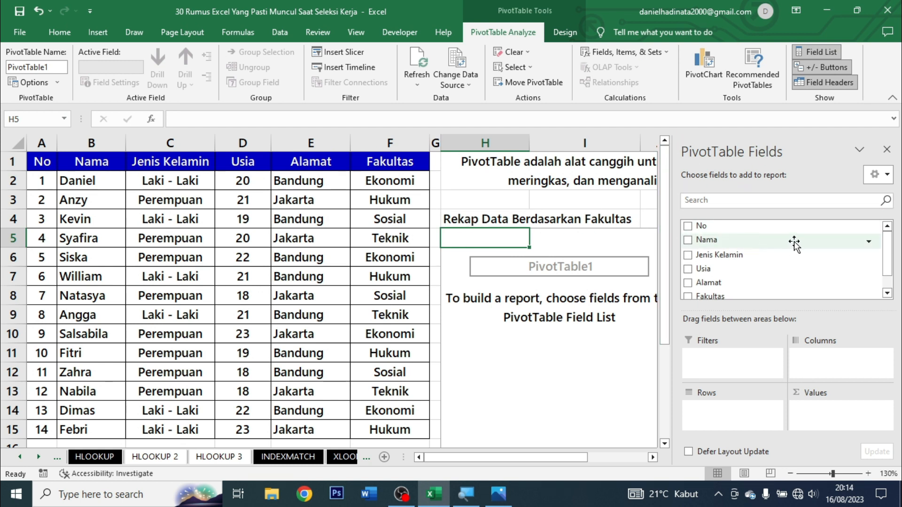
- Add Fakultas to the PivotTable's Rows and Jenis Kelamin to its Values
{"action": "scroll", "coordinate": [822, 254], "scroll_direction": "down", "scroll_amount": 1}
{"action": "scroll", "coordinate": [860, 266], "scroll_direction": "up", "scroll_amount": 1}
{"action": "left_click_drag", "start_coordinate": [738, 296], "coordinate": [740, 424]}
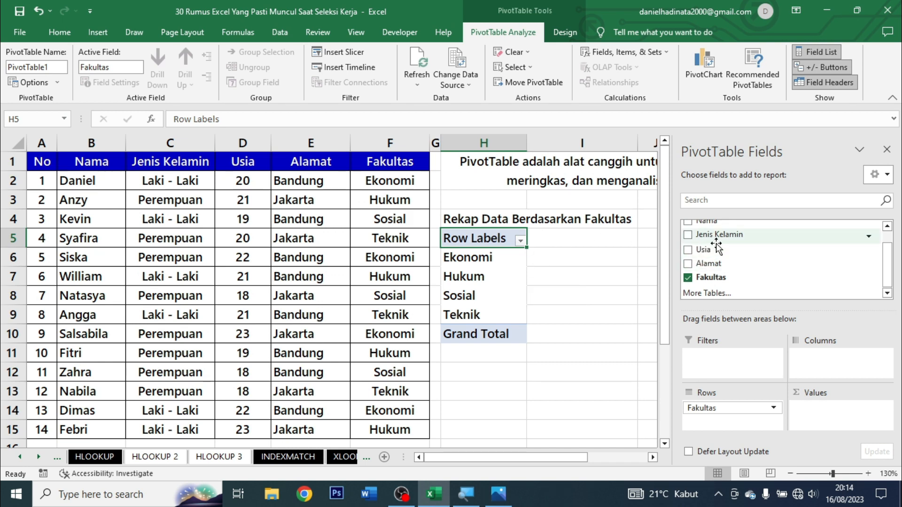
{"action": "scroll", "coordinate": [716, 244], "scroll_direction": "up", "scroll_amount": 3}
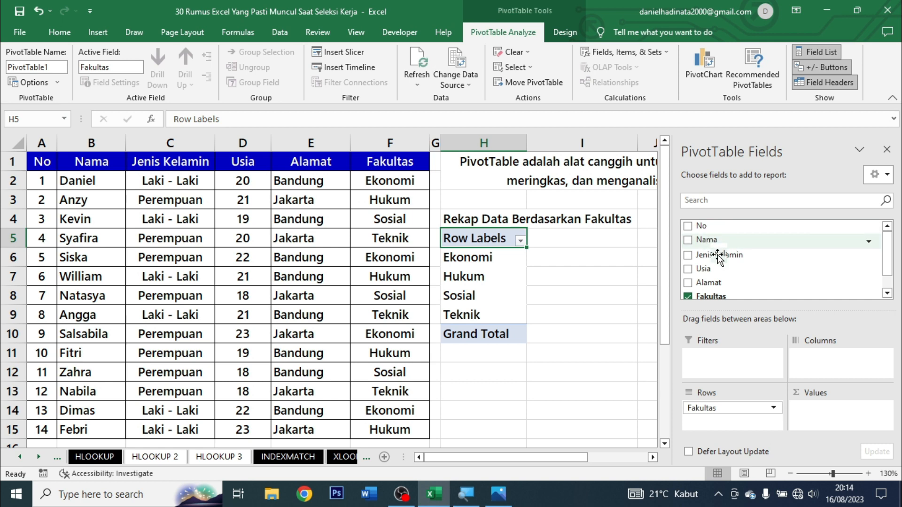
{"action": "left_click_drag", "start_coordinate": [717, 256], "coordinate": [823, 411]}
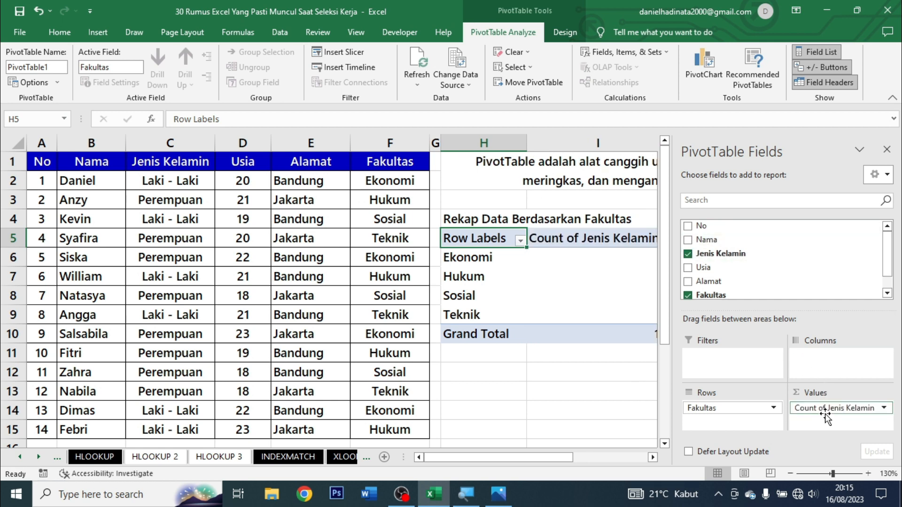
{"action": "left_click_drag", "start_coordinate": [508, 458], "coordinate": [526, 494]}
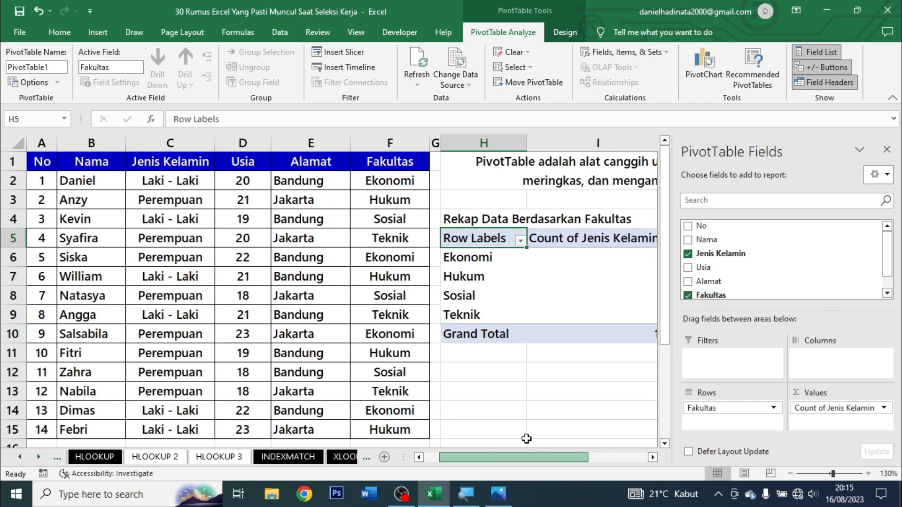
- Rearrange the PivotTable without Jenis Kelamin, using Fakultas as the filter and Nama with Alamat as rows
{"action": "left_click", "coordinate": [688, 254]}
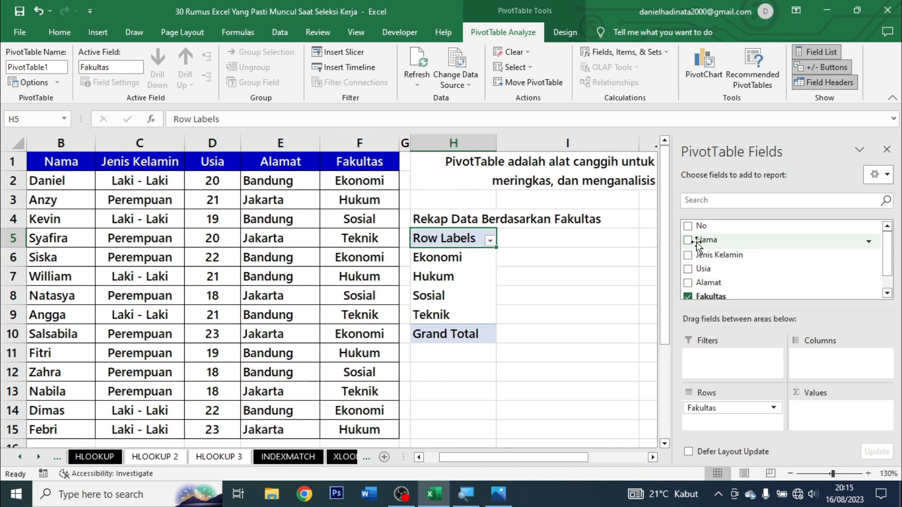
{"action": "left_click_drag", "start_coordinate": [704, 295], "coordinate": [715, 362]}
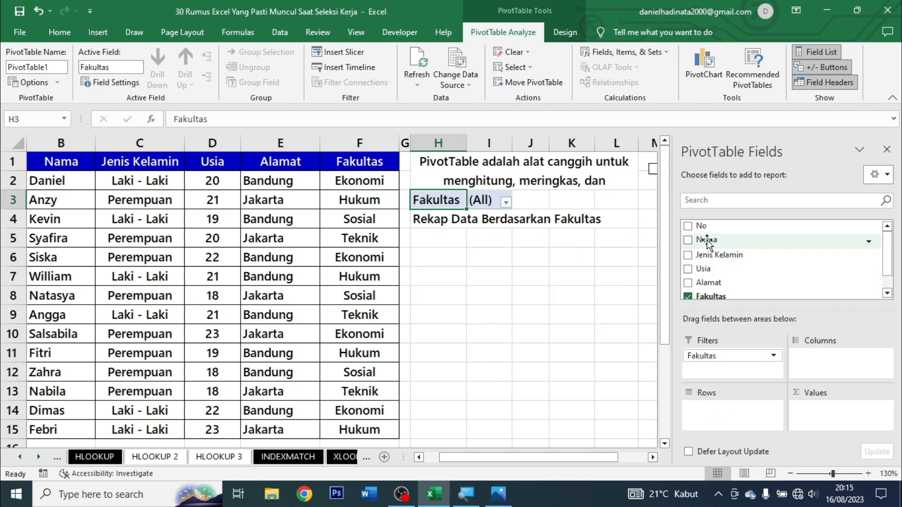
{"action": "left_click_drag", "start_coordinate": [707, 240], "coordinate": [740, 416]}
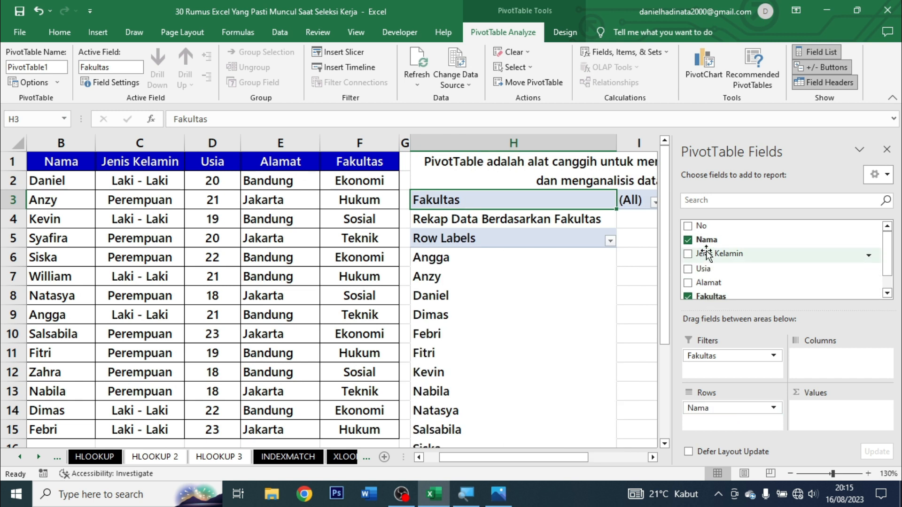
{"action": "left_click_drag", "start_coordinate": [707, 281], "coordinate": [745, 415]}
- Clear the PivotTable layout by removing the Alamat, Fakultas and Nama fields
{"action": "left_click", "coordinate": [688, 282]}
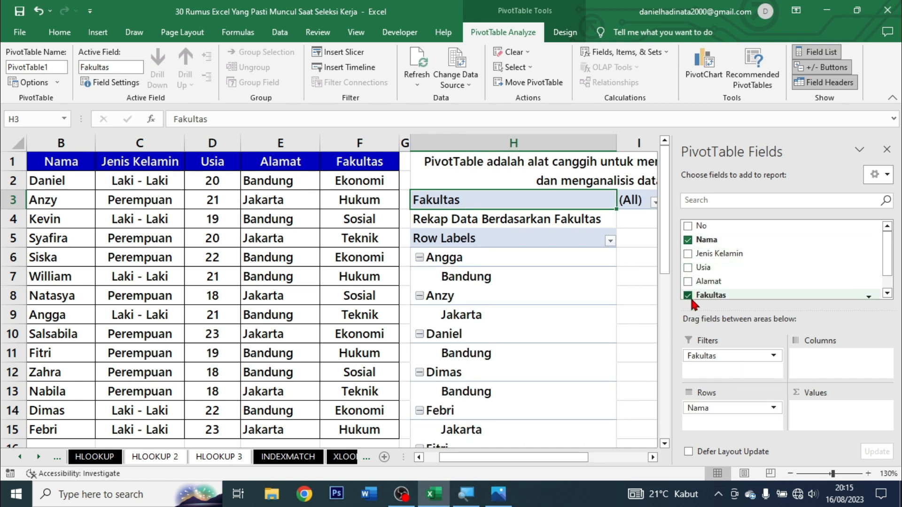
{"action": "left_click", "coordinate": [690, 296]}
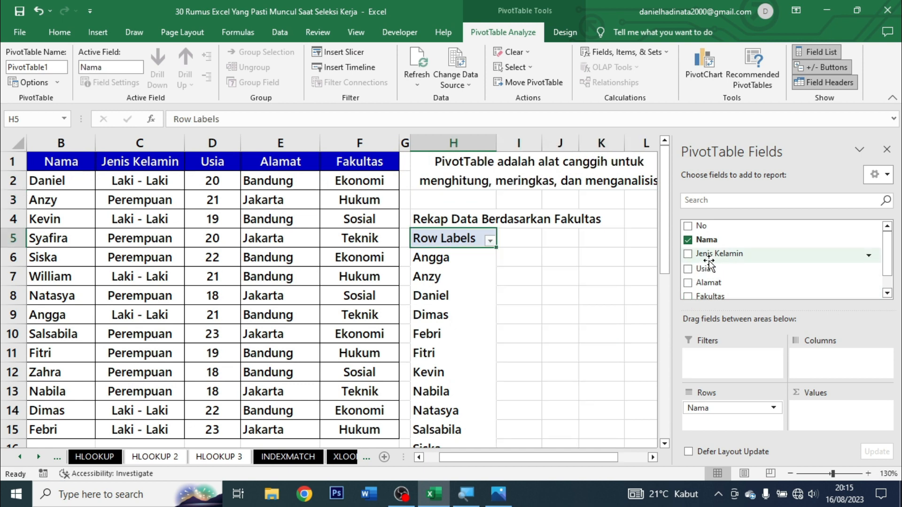
{"action": "scroll", "coordinate": [696, 265], "scroll_direction": "down", "scroll_amount": 1}
{"action": "scroll", "coordinate": [696, 268], "scroll_direction": "up", "scroll_amount": 1}
{"action": "left_click", "coordinate": [696, 241]}
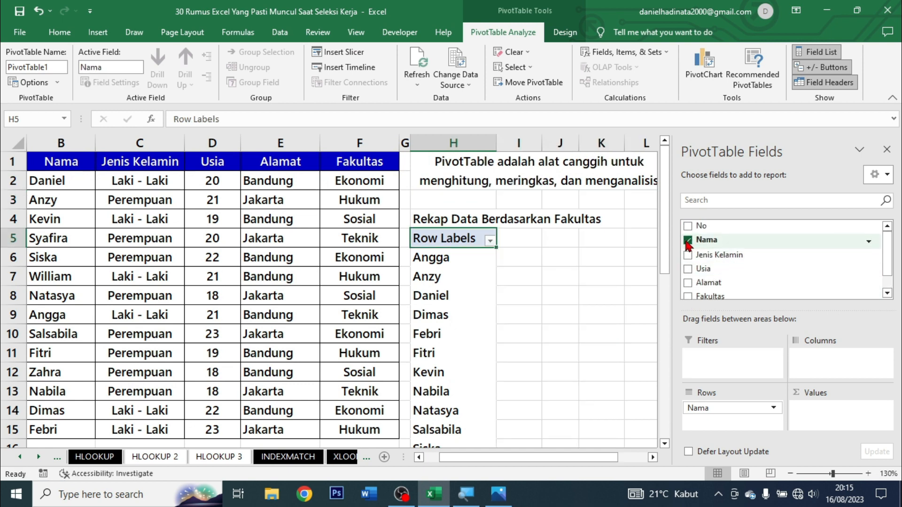
{"action": "scroll", "coordinate": [703, 284], "scroll_direction": "down", "scroll_amount": 1}
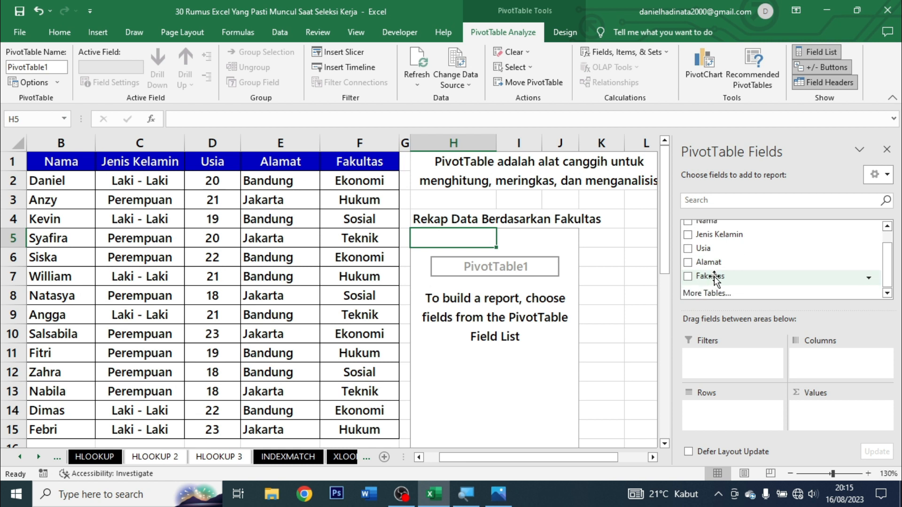
{"action": "scroll", "coordinate": [719, 265], "scroll_direction": "up", "scroll_amount": 1}
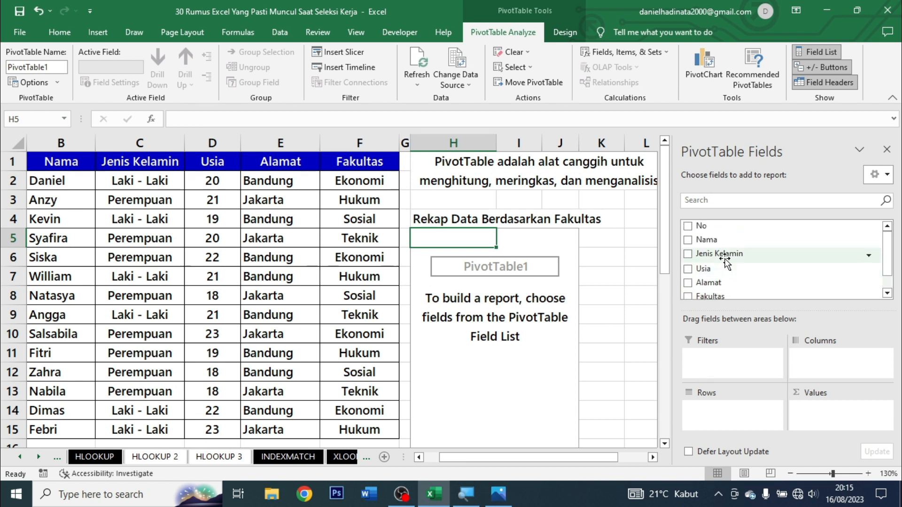
{"action": "scroll", "coordinate": [702, 272], "scroll_direction": "down", "scroll_amount": 1}
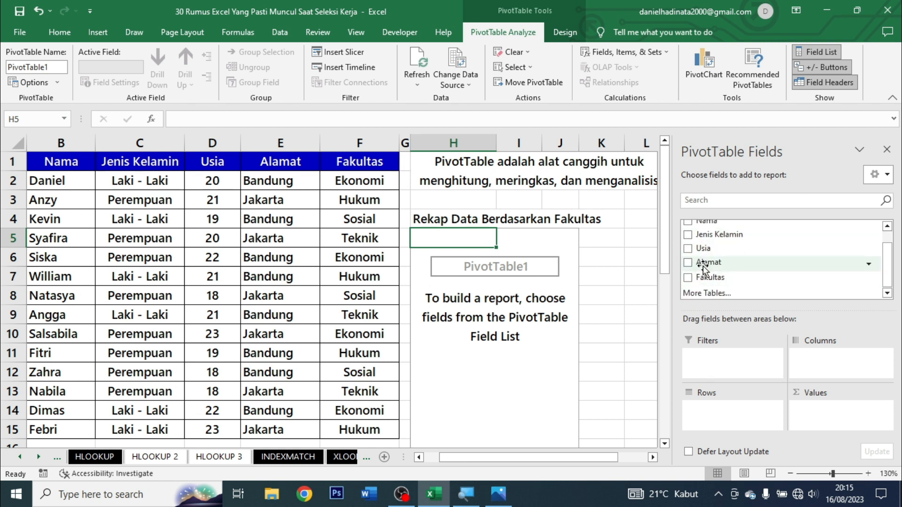
- Set Fakultas as the PivotTable's filter and Alamat as its rows
{"action": "left_click_drag", "start_coordinate": [700, 276], "coordinate": [743, 373]}
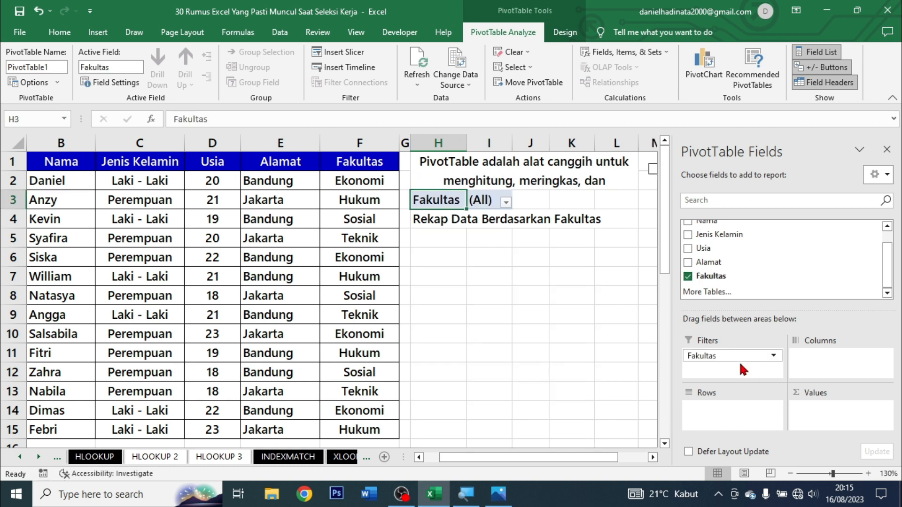
{"action": "left_click_drag", "start_coordinate": [719, 263], "coordinate": [736, 414]}
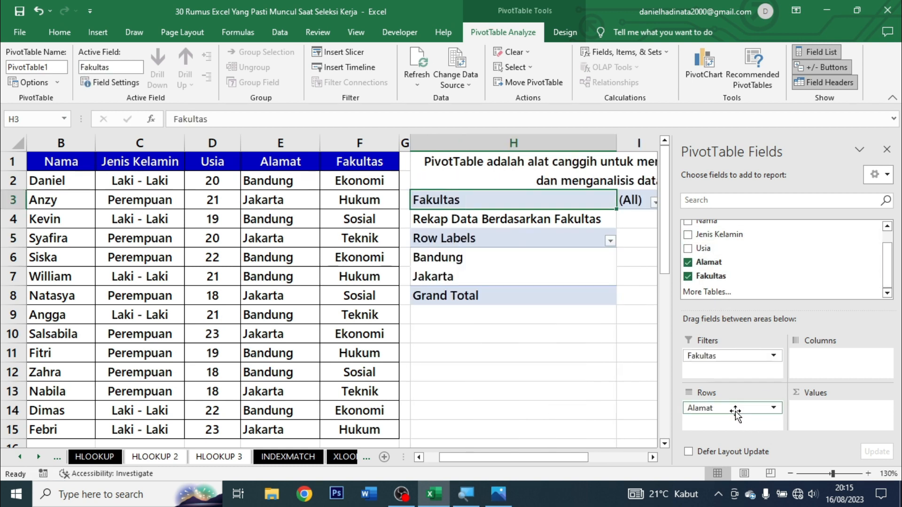
- Add Jenis Kelamin below Alamat in the PivotTable's rows and No to its values
{"action": "scroll", "coordinate": [711, 263], "scroll_direction": "up", "scroll_amount": 2}
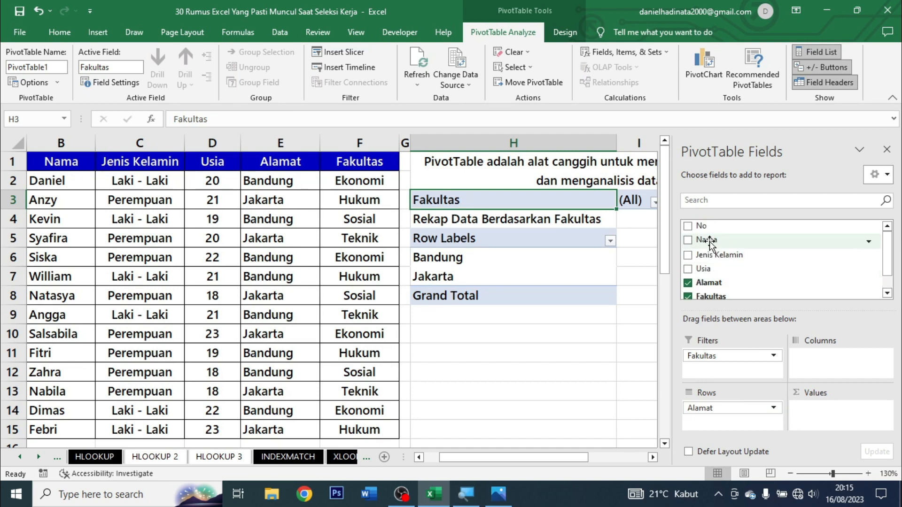
{"action": "left_click", "coordinate": [704, 268]}
{"action": "left_click_drag", "start_coordinate": [714, 258], "coordinate": [731, 423]}
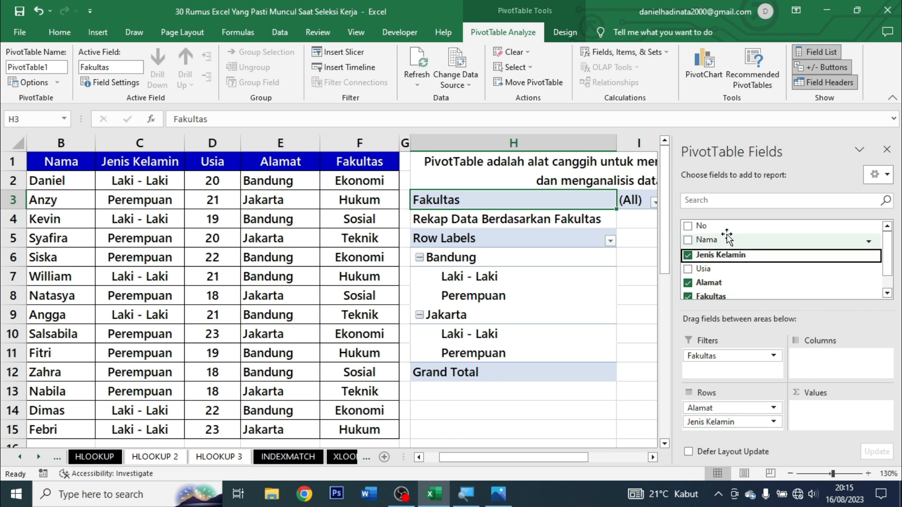
{"action": "scroll", "coordinate": [726, 238], "scroll_direction": "down", "scroll_amount": 1}
{"action": "scroll", "coordinate": [719, 232], "scroll_direction": "up", "scroll_amount": 1}
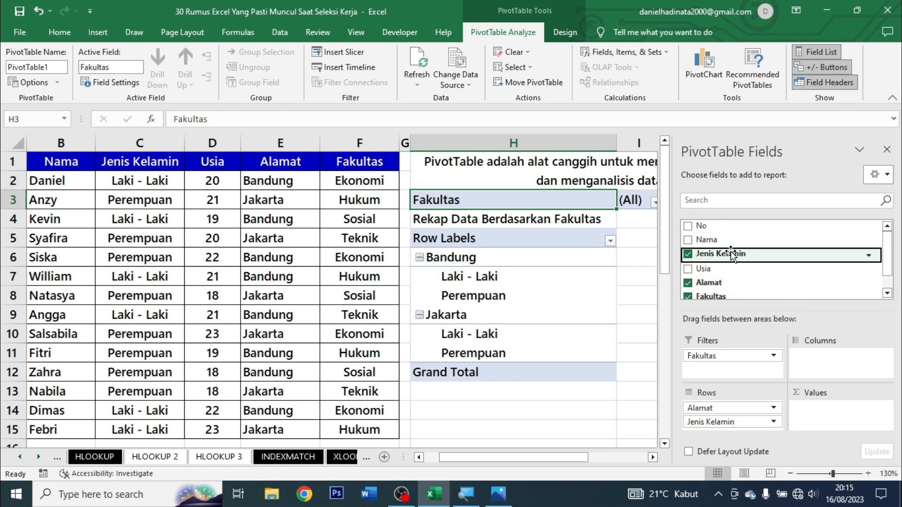
{"action": "left_click_drag", "start_coordinate": [716, 229], "coordinate": [832, 418]}
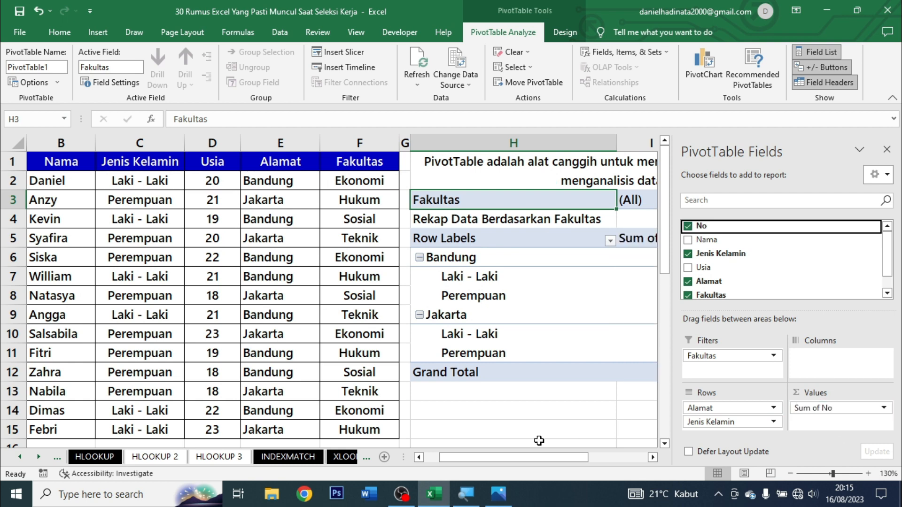
{"action": "mouse_move", "coordinate": [464, 456]}
{"action": "left_mouse_down"}
{"action": "mouse_move", "coordinate": [531, 456]}
{"action": "mouse_move", "coordinate": [404, 438]}
{"action": "mouse_move", "coordinate": [474, 441]}
{"action": "left_mouse_up"}
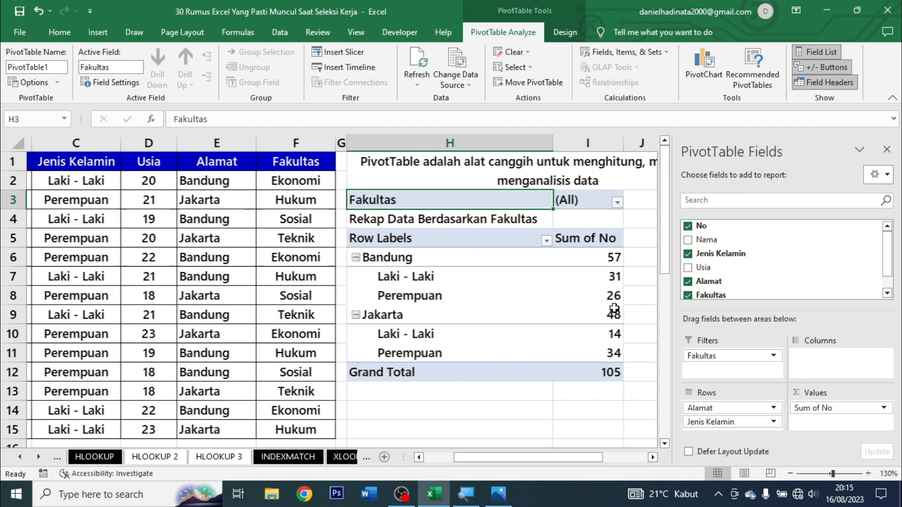
- Remove Jenis Kelamin and No from the PivotTable and use the count of Nama as its values
{"action": "left_click", "coordinate": [688, 254]}
{"action": "scroll", "coordinate": [751, 254], "scroll_direction": "down", "scroll_amount": 1}
{"action": "left_click_drag", "start_coordinate": [707, 229], "coordinate": [567, 376]}
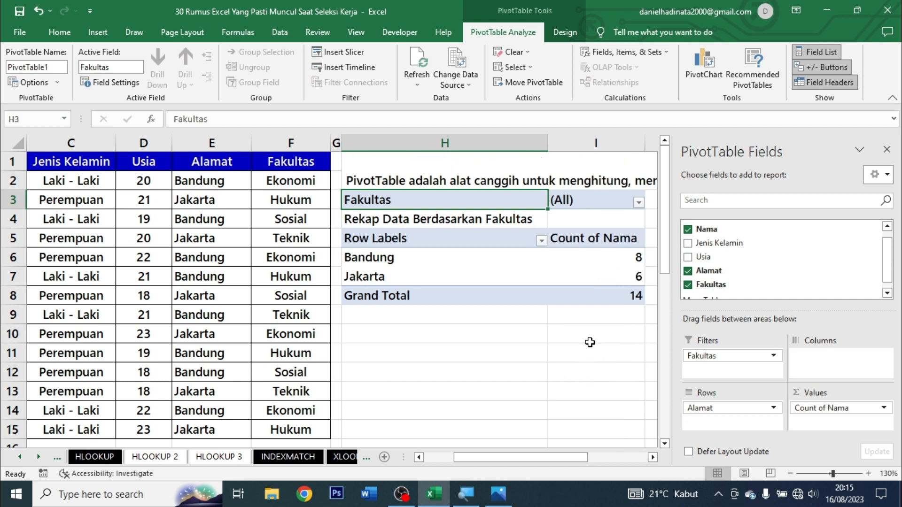
{"action": "left_click", "coordinate": [474, 269]}
{"action": "left_click", "coordinate": [483, 260]}
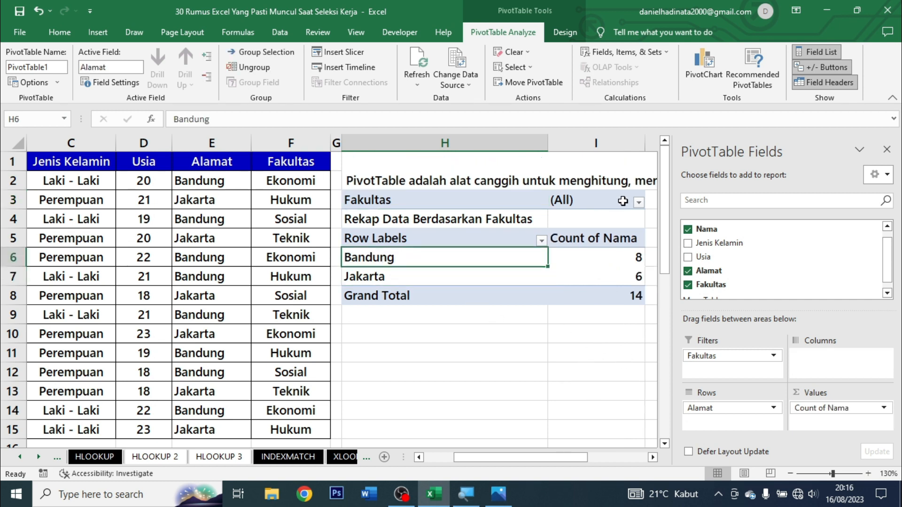
- Filter the PivotTable to show only the Ekonomi faculty
{"action": "left_click", "coordinate": [639, 203]}
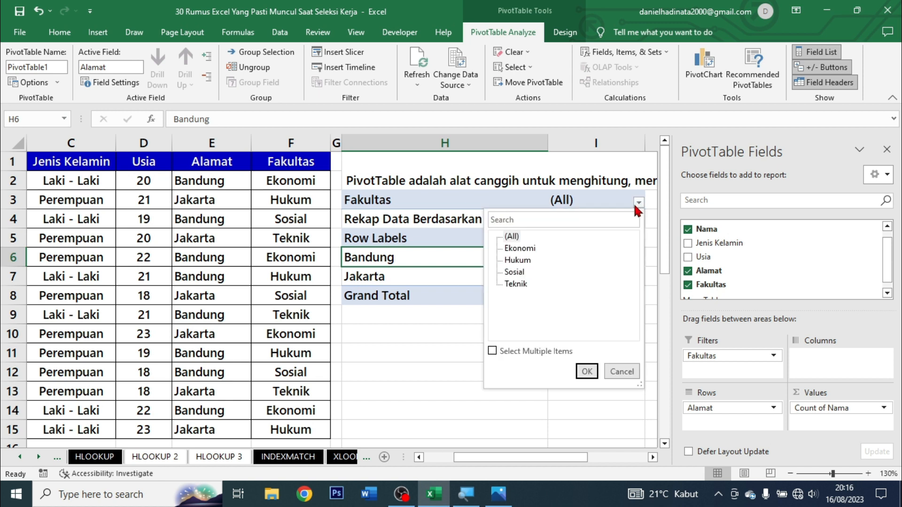
{"action": "left_click", "coordinate": [422, 384]}
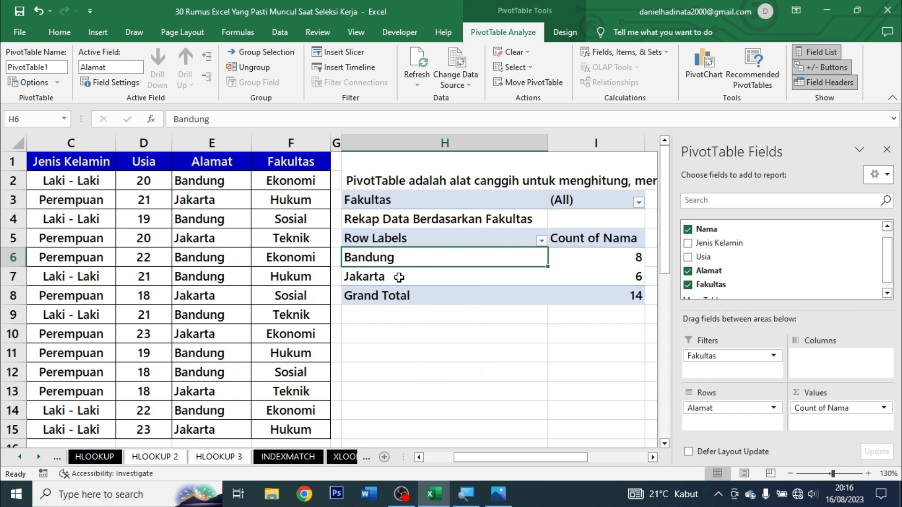
{"action": "left_click", "coordinate": [563, 199]}
{"action": "left_click", "coordinate": [638, 202]}
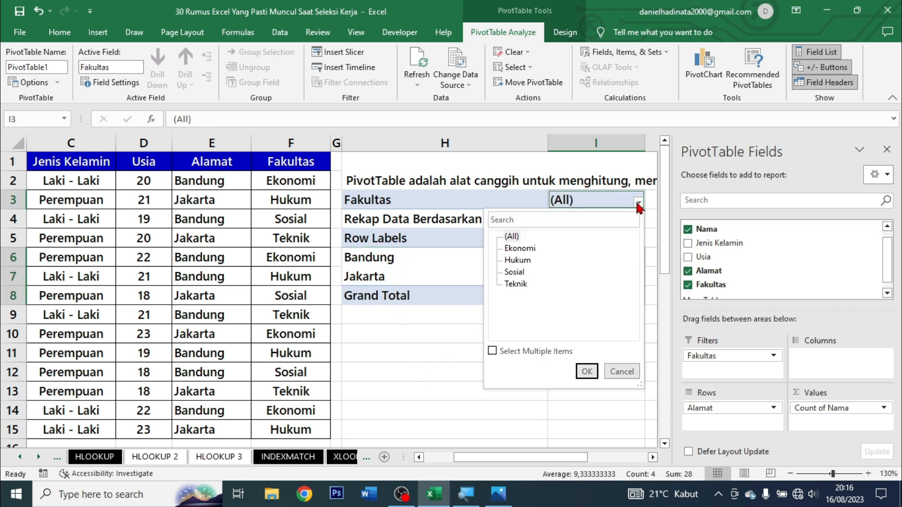
{"action": "left_click", "coordinate": [512, 249]}
{"action": "left_click", "coordinate": [587, 372]}
{"action": "left_click", "coordinate": [590, 373]}
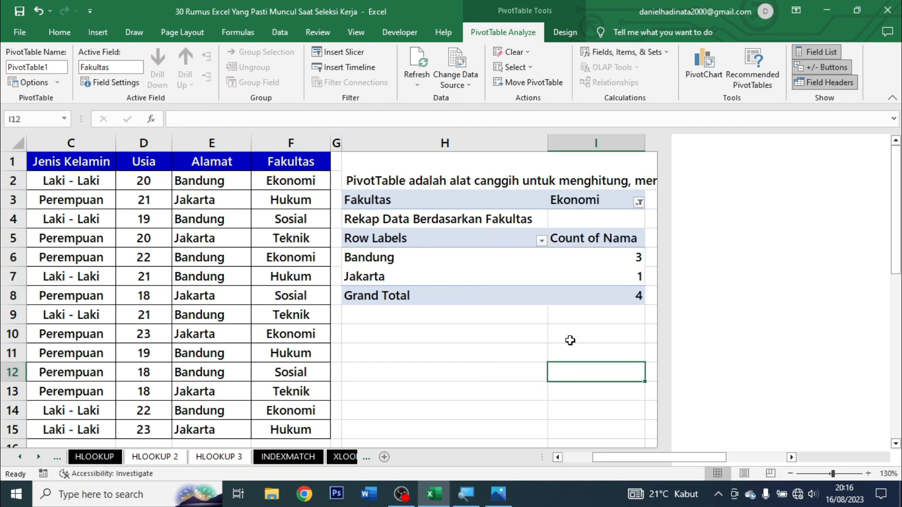
- Examine the Ekonomi student counts for Bandung and Jakarta and their grand total in the PivotTable
{"action": "left_click", "coordinate": [456, 268]}
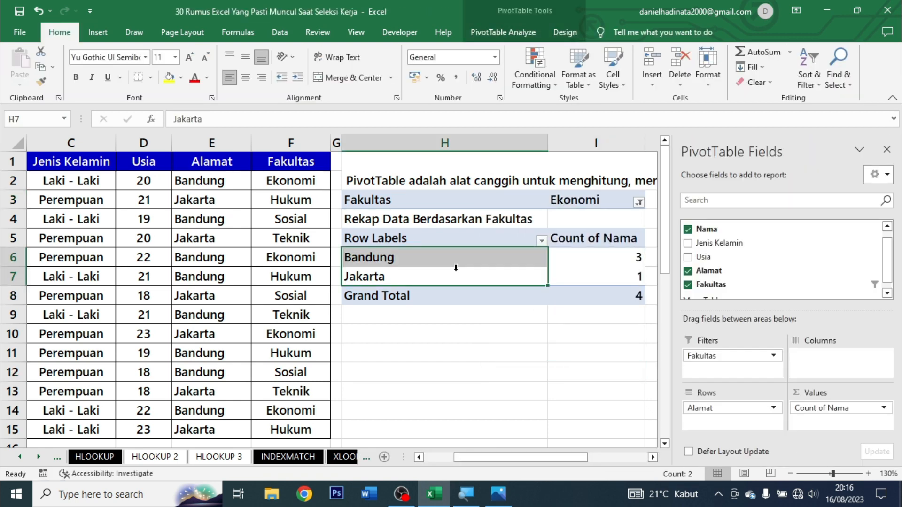
{"action": "left_click", "coordinate": [463, 262]}
{"action": "left_click", "coordinate": [459, 263]}
{"action": "left_click", "coordinate": [462, 261]}
{"action": "left_click", "coordinate": [607, 255]}
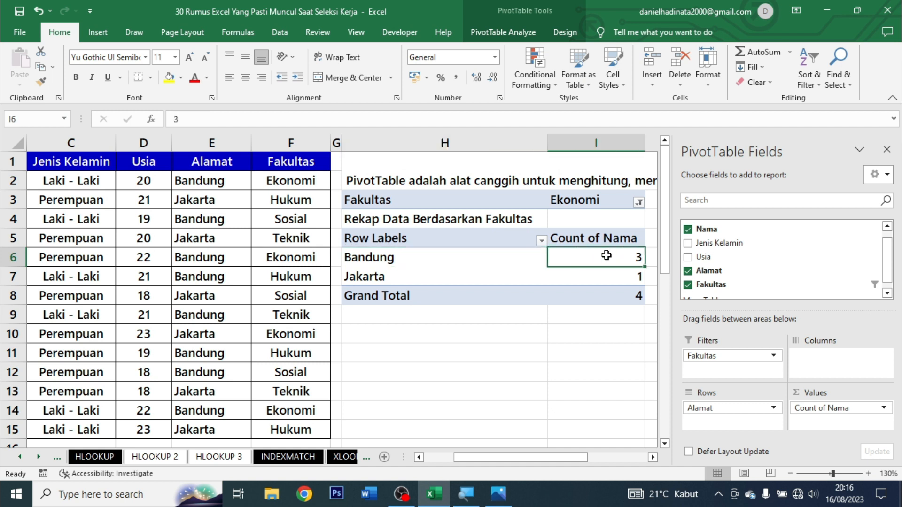
{"action": "mouse_move", "coordinate": [606, 256]}
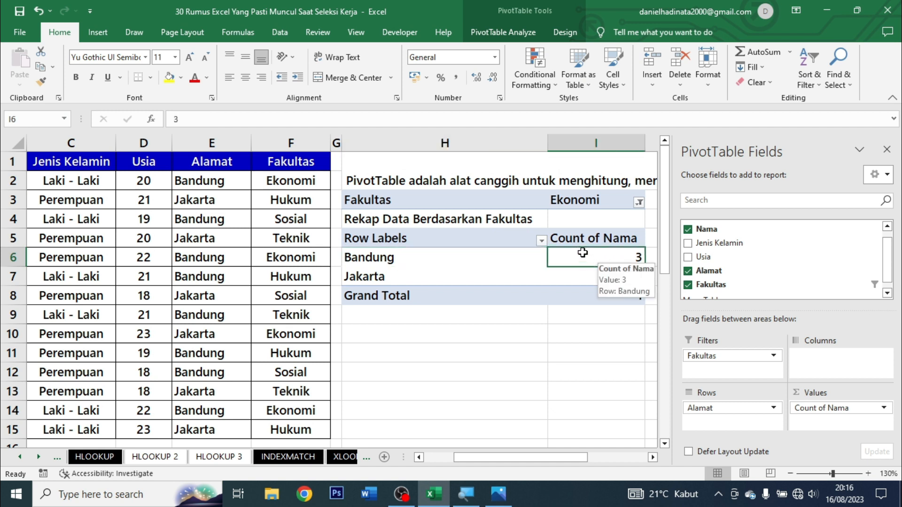
{"action": "left_click", "coordinate": [434, 270]}
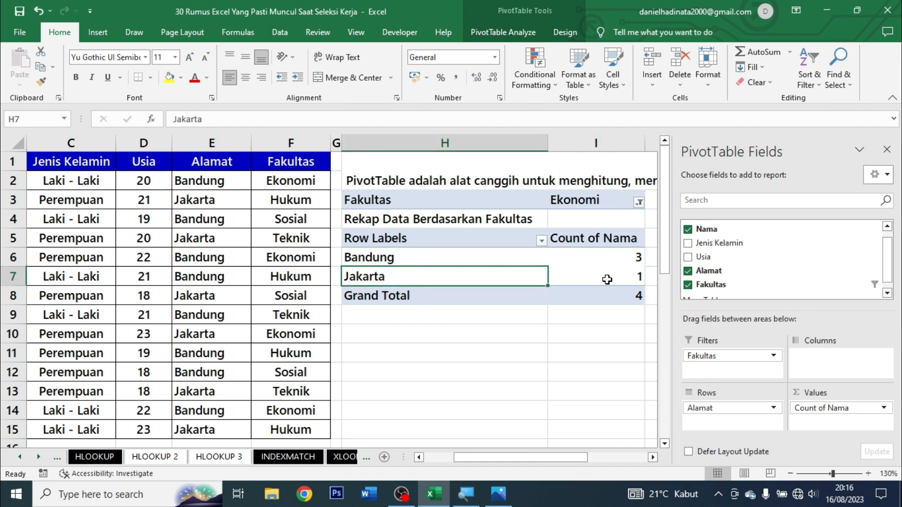
{"action": "left_click", "coordinate": [630, 293]}
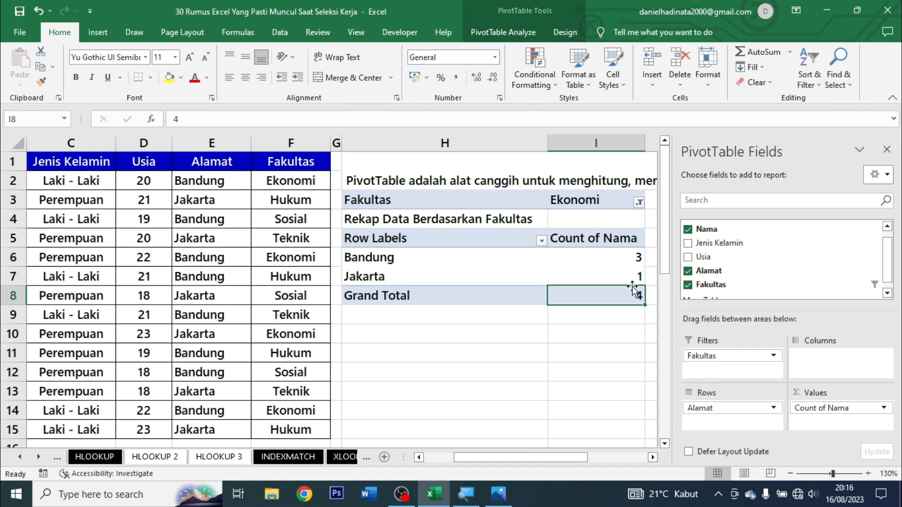
{"action": "left_click", "coordinate": [574, 350]}
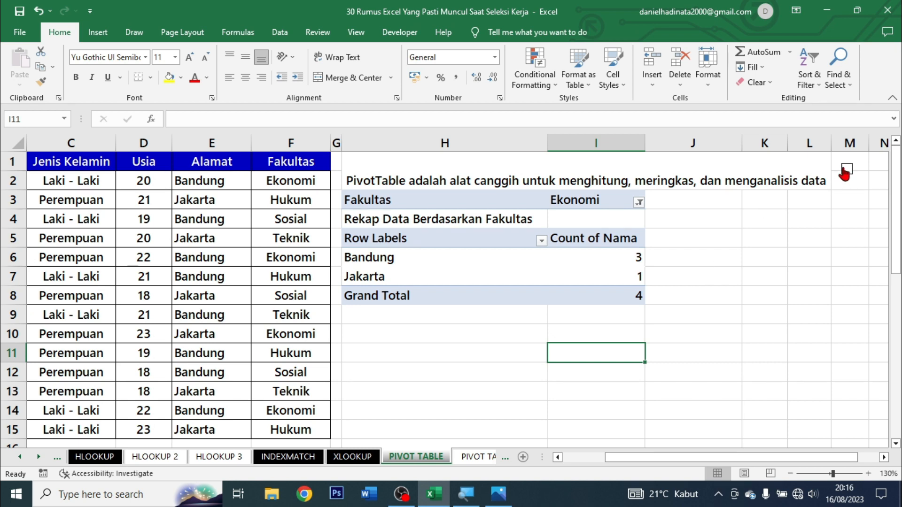
- Go to the PIVOT TABLE 2 sheet and read its two questions on counting voters by gender and RT
{"action": "left_click", "coordinate": [480, 457]}
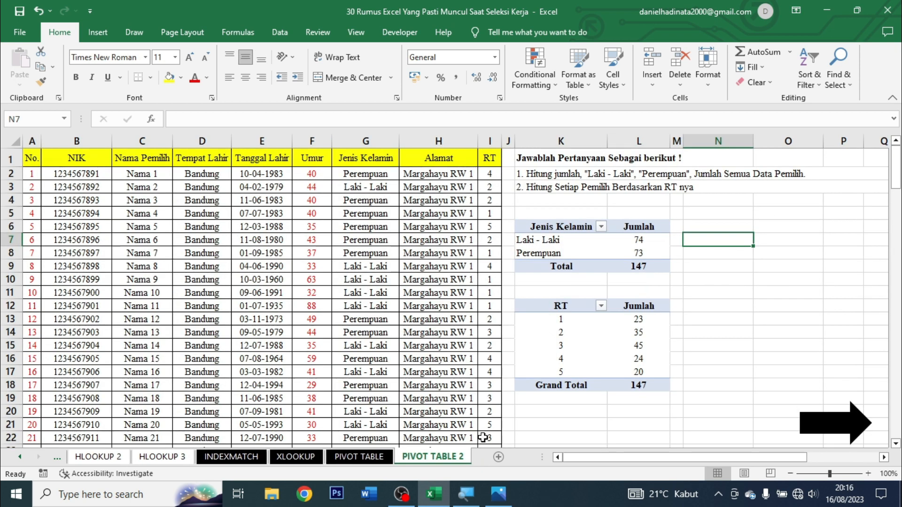
{"action": "left_click", "coordinate": [847, 305]}
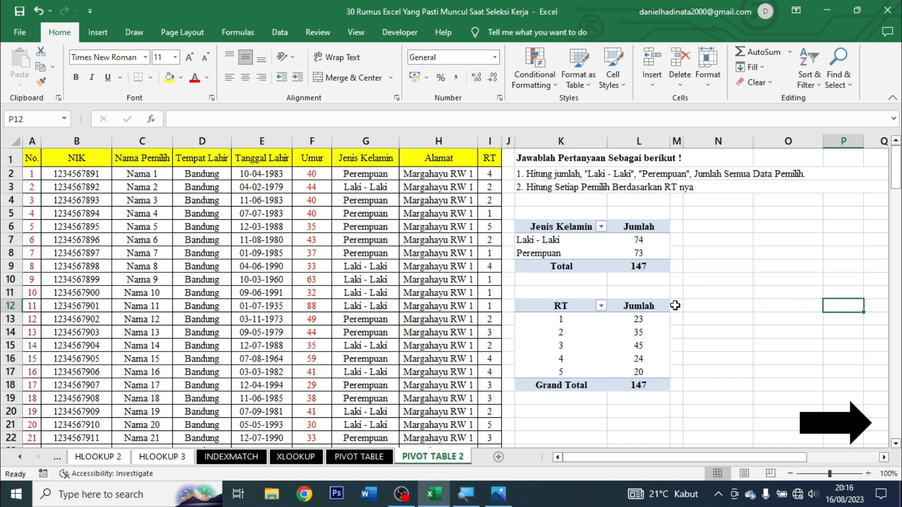
{"action": "left_click", "coordinate": [541, 187]}
{"action": "left_click", "coordinate": [540, 175]}
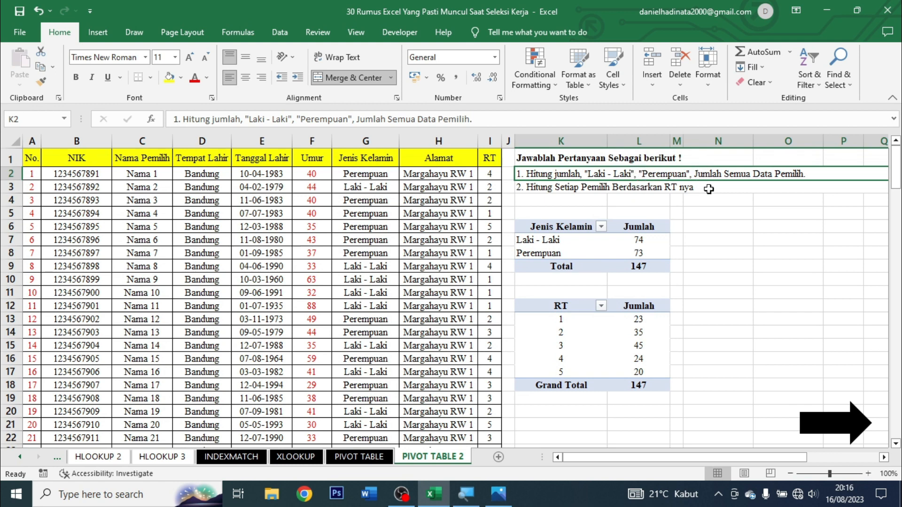
- Examine the example Jenis Kelamin recap, including its field layout, gender counts and total
{"action": "left_click", "coordinate": [648, 263]}
{"action": "left_click", "coordinate": [574, 230]}
{"action": "left_click", "coordinate": [612, 255]}
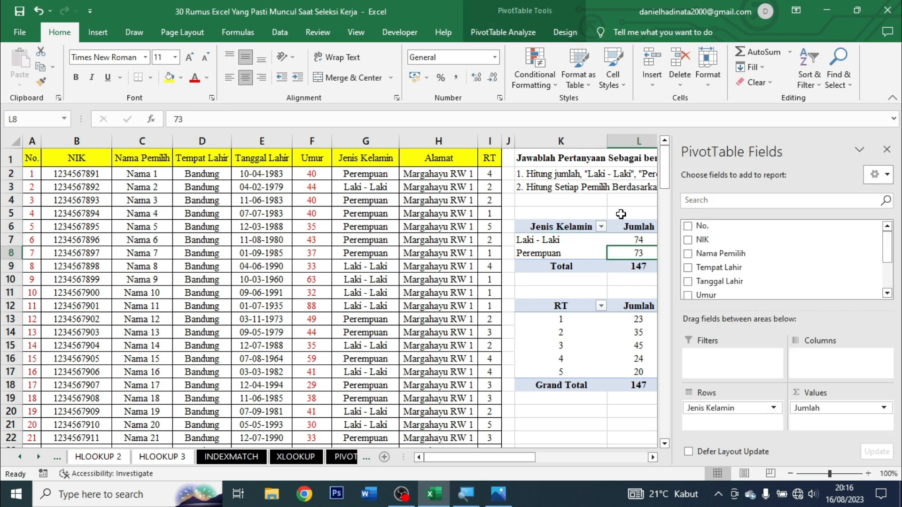
{"action": "left_click", "coordinate": [887, 149]}
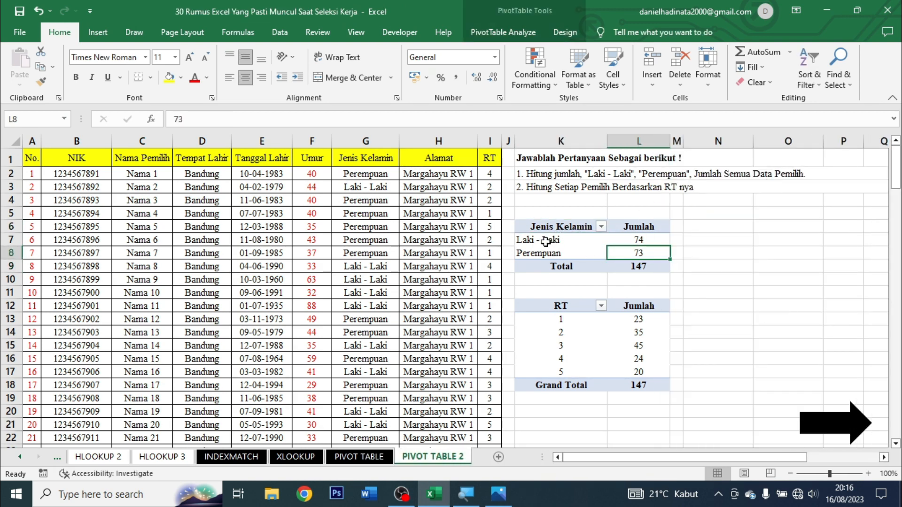
{"action": "left_click", "coordinate": [545, 241]}
{"action": "key", "text": "Down"}
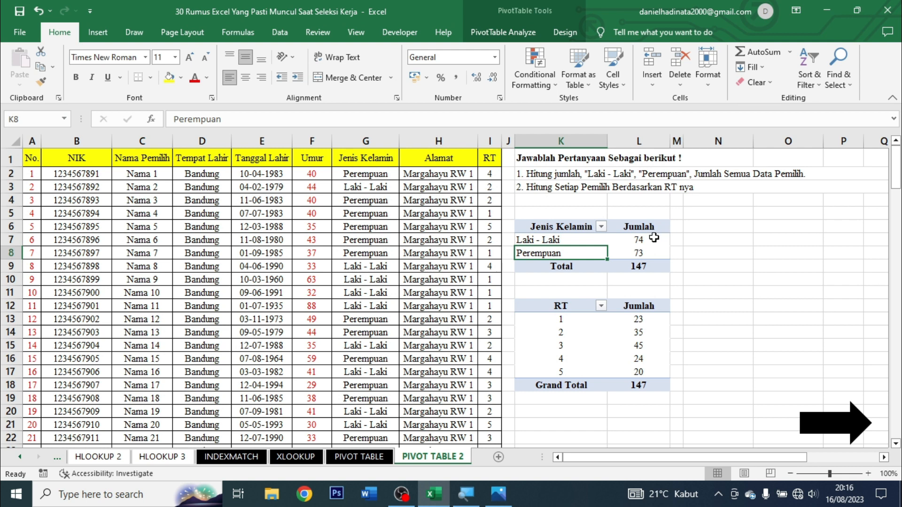
{"action": "left_click", "coordinate": [653, 239]}
{"action": "left_click", "coordinate": [648, 257]}
{"action": "left_click", "coordinate": [648, 265]}
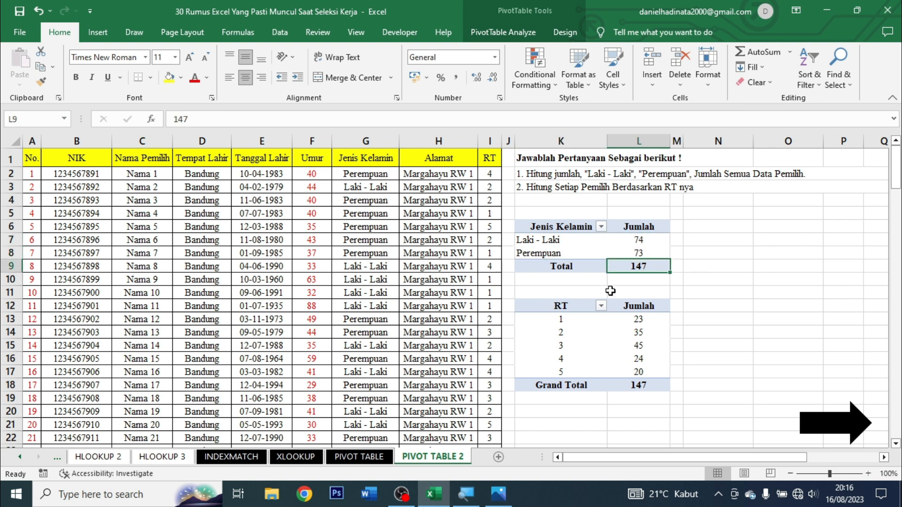
{"action": "scroll", "coordinate": [425, 260], "scroll_direction": "down", "scroll_amount": 4}
{"action": "scroll", "coordinate": [330, 303], "scroll_direction": "up", "scroll_amount": 4}
- Insert a PivotTable from the voter data in A1:I148, placed on the existing worksheet at N6
{"action": "left_click", "coordinate": [728, 227]}
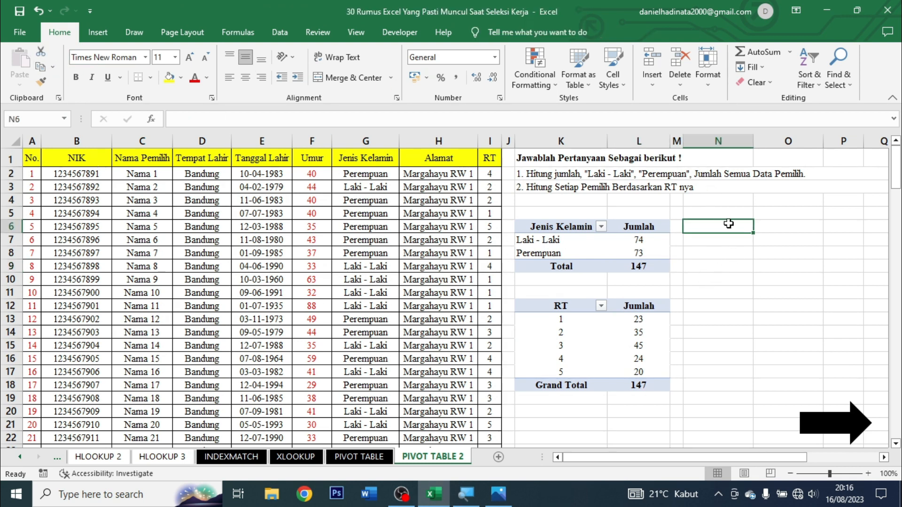
{"action": "left_click", "coordinate": [97, 32]}
{"action": "left_click", "coordinate": [29, 73]}
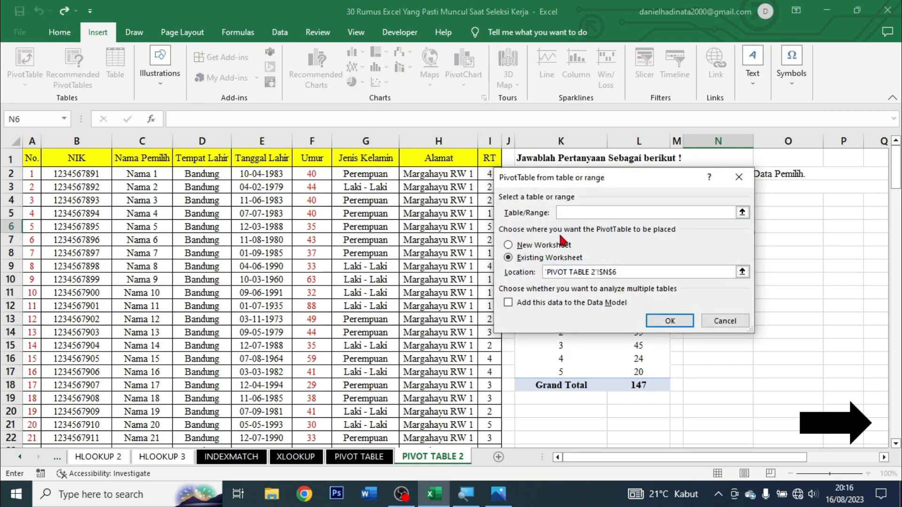
{"action": "left_click_drag", "start_coordinate": [32, 158], "coordinate": [484, 169]}
{"action": "key", "text": "ctrl+shift+Down"}
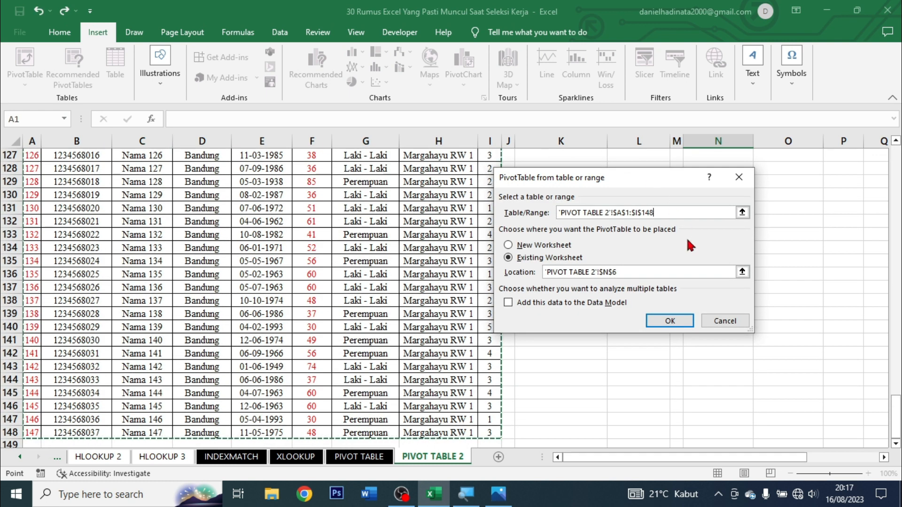
{"action": "left_click", "coordinate": [669, 321]}
{"action": "scroll", "coordinate": [613, 351], "scroll_direction": "up", "scroll_amount": 19}
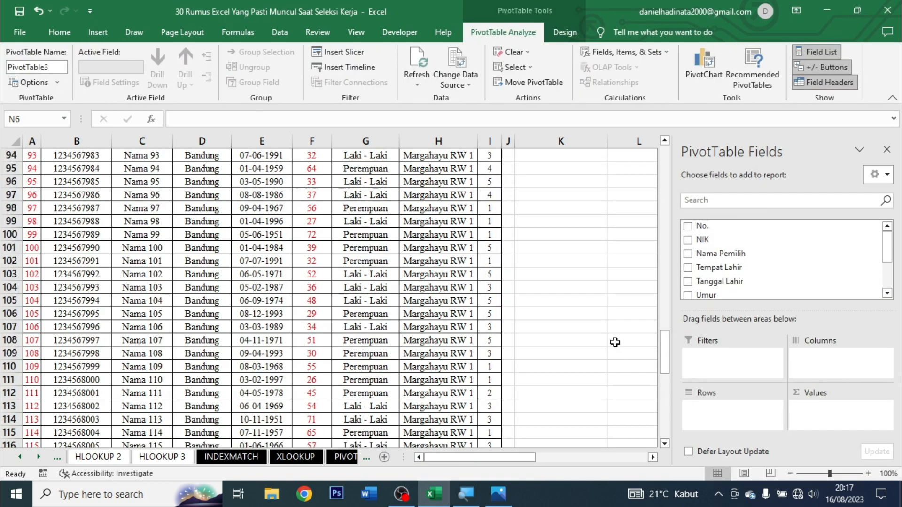
{"action": "left_click_drag", "start_coordinate": [668, 315], "coordinate": [664, 162]}
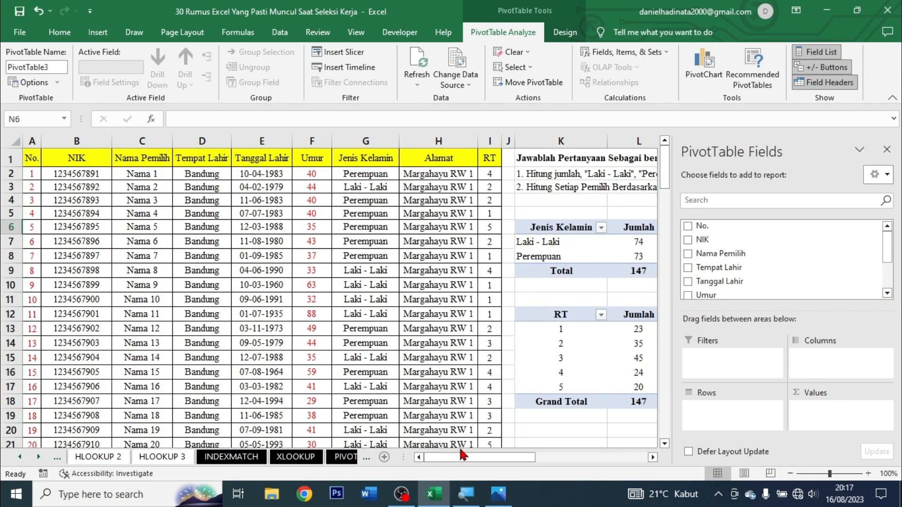
{"action": "left_click_drag", "start_coordinate": [464, 457], "coordinate": [520, 458]}
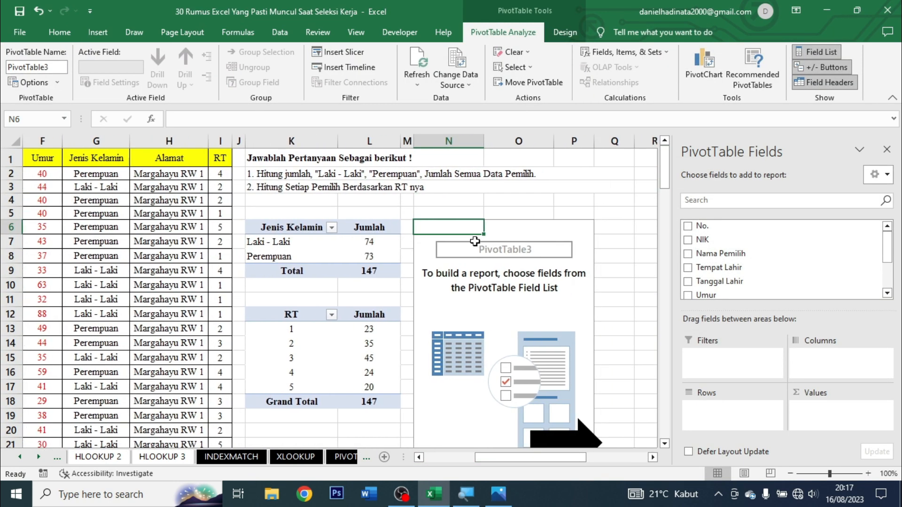
- Build the PivotTable at N6 with Jenis Kelamin as rows and the count of Nama Pemilih as values
{"action": "scroll", "coordinate": [725, 279], "scroll_direction": "down", "scroll_amount": 1}
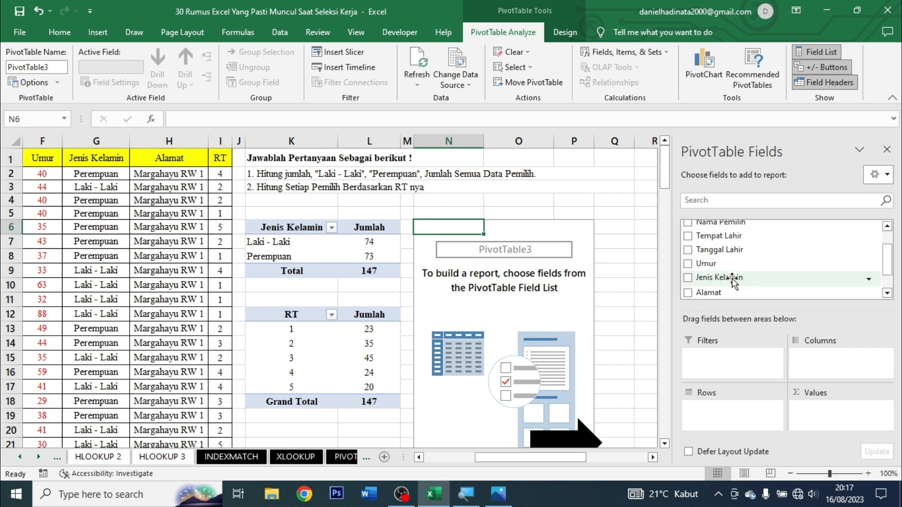
{"action": "left_click_drag", "start_coordinate": [729, 278], "coordinate": [732, 422]}
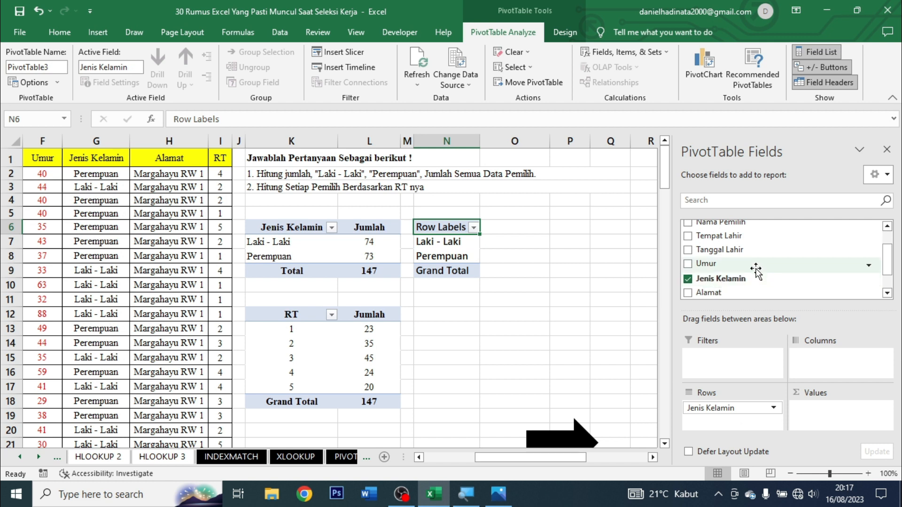
{"action": "scroll", "coordinate": [756, 270], "scroll_direction": "down", "scroll_amount": 1}
{"action": "scroll", "coordinate": [754, 268], "scroll_direction": "up", "scroll_amount": 2}
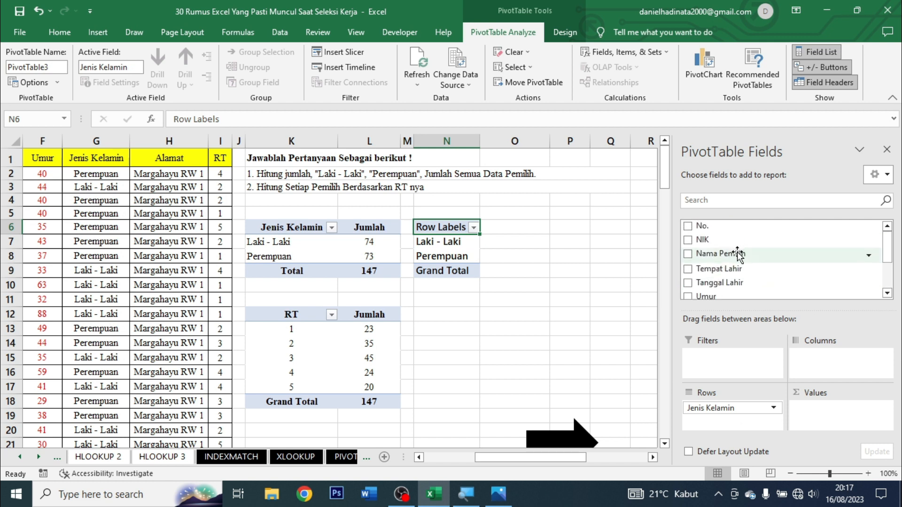
{"action": "left_click_drag", "start_coordinate": [738, 255], "coordinate": [832, 411]}
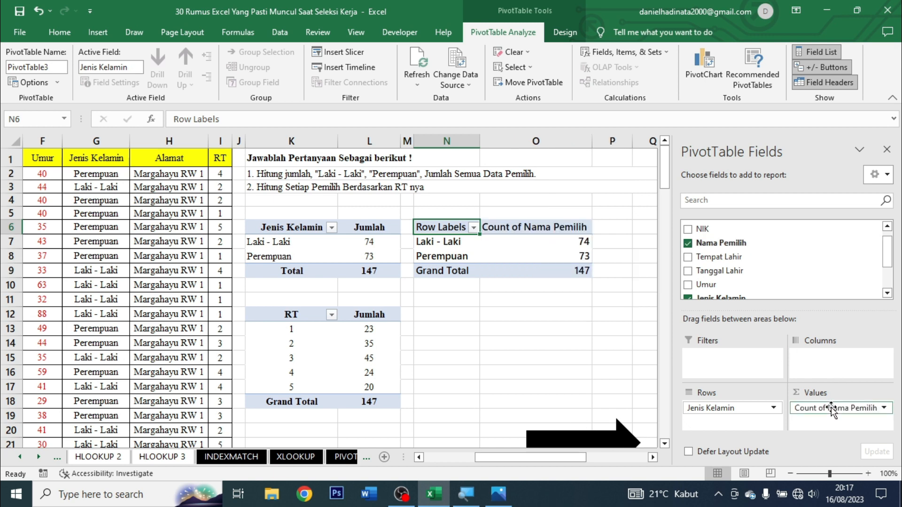
{"action": "left_click", "coordinate": [616, 348]}
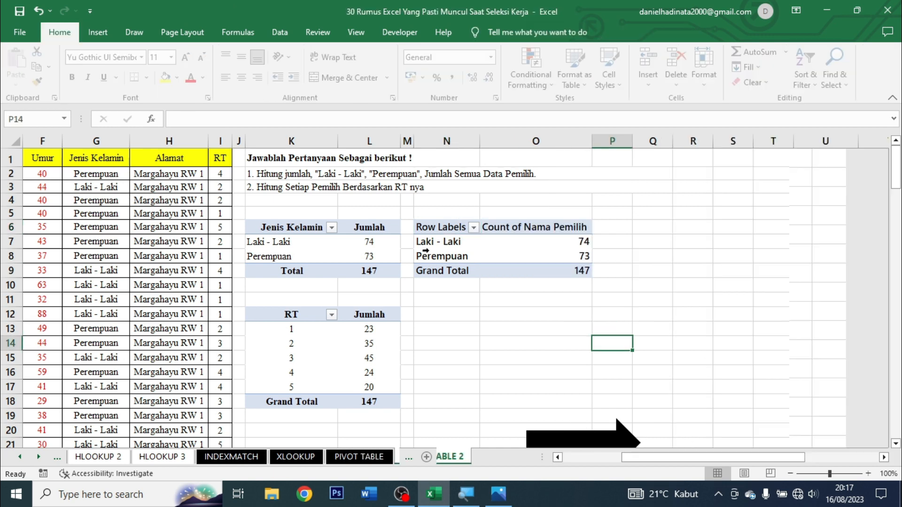
- Rename the new PivotTable's headers in N6 and O6 as Jenis Kelamin and Jumlah Pemilih
{"action": "left_click", "coordinate": [447, 227]}
{"action": "type", "text": "jE"}
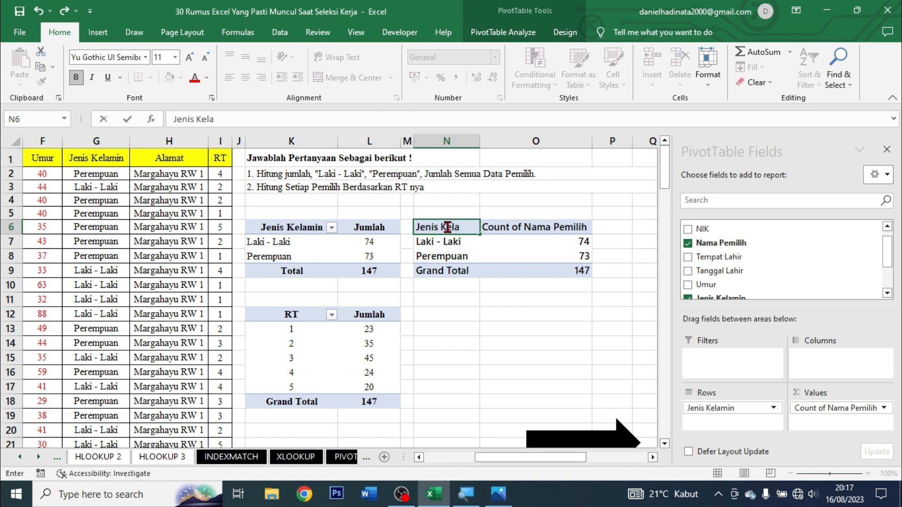
{"action": "type", "text": "nis Kelamin"}
{"action": "key", "text": "Tab"}
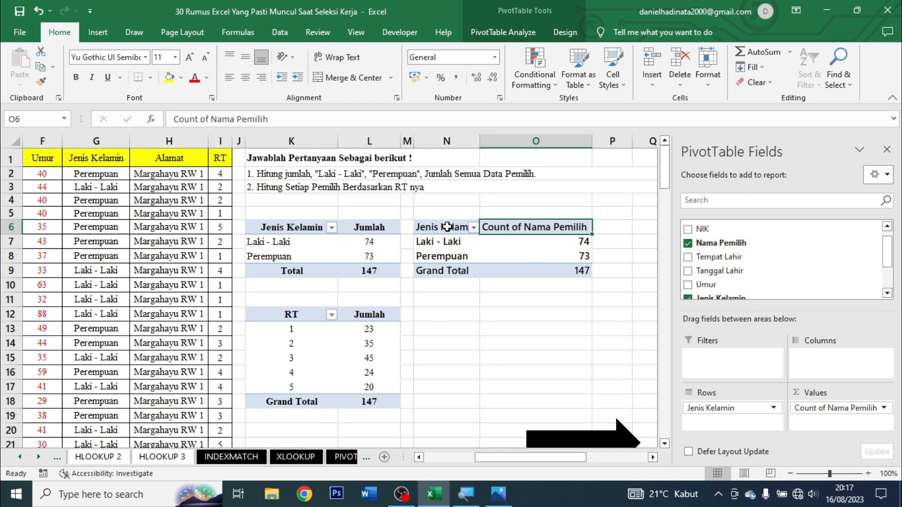
{"action": "type", "text": "Jumlah"}
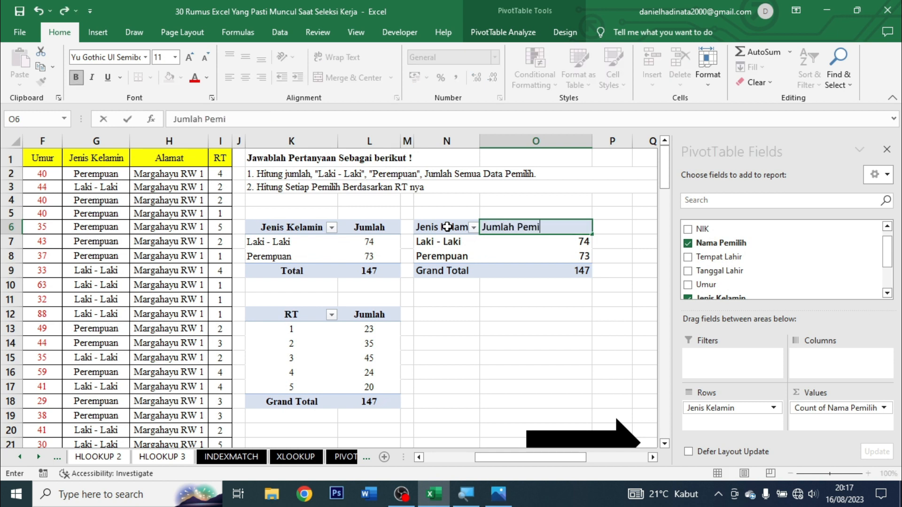
{"action": "left_click", "coordinate": [606, 300]}
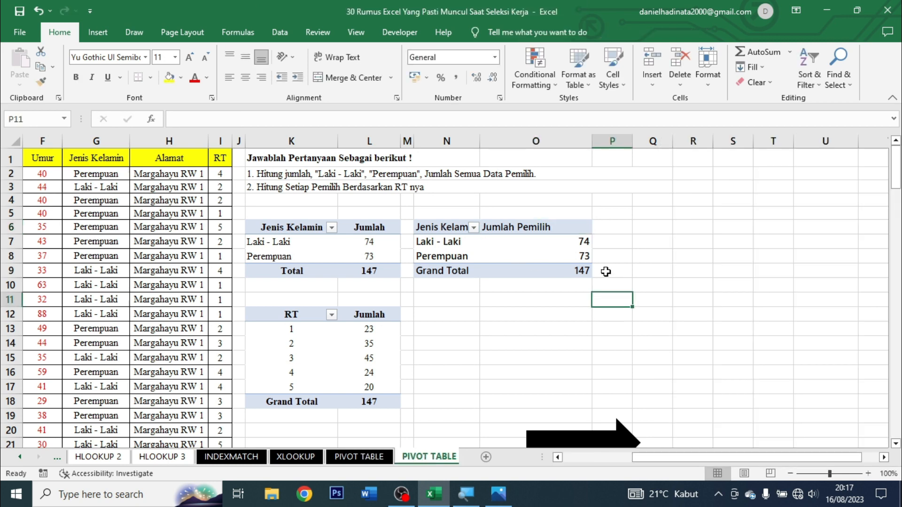
- Centre the Jenis Kelamin and Jumlah Pemilih headers of the new PivotTable
{"action": "left_click", "coordinate": [490, 232]}
{"action": "left_click_drag", "start_coordinate": [450, 231], "coordinate": [529, 227]}
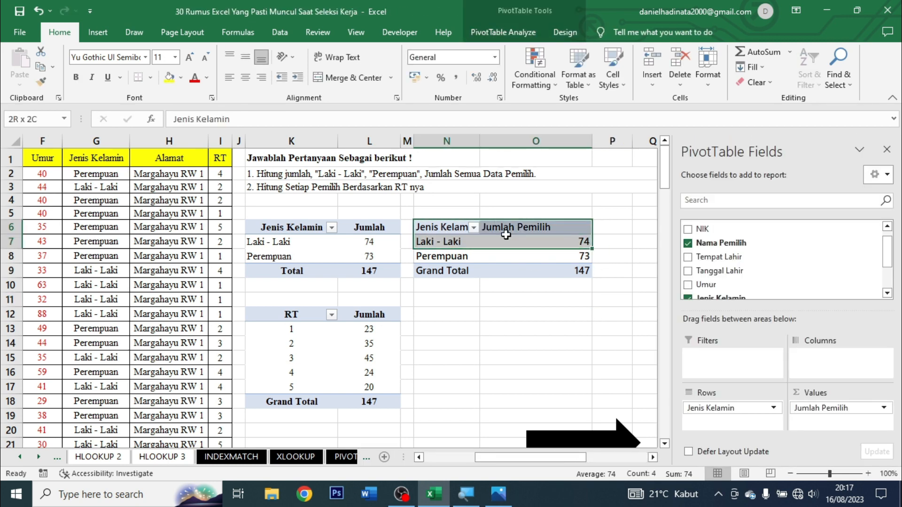
{"action": "left_click", "coordinate": [245, 77]}
{"action": "left_click", "coordinate": [486, 299]}
- Widen column N so the full Jenis Kelamin header fits, and close the PivotTable field list
{"action": "left_click_drag", "start_coordinate": [479, 141], "coordinate": [514, 150]}
{"action": "left_click_drag", "start_coordinate": [713, 455], "coordinate": [642, 455]}
{"action": "left_click", "coordinate": [820, 245]}
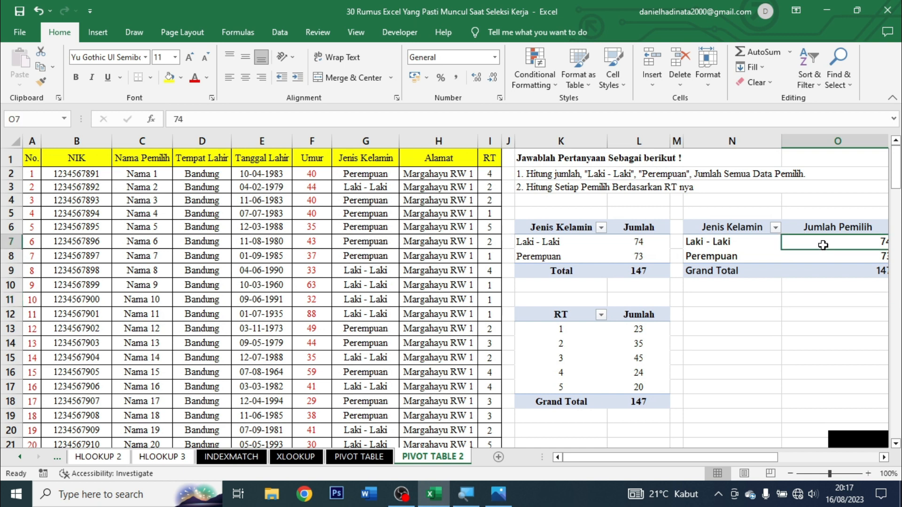
{"action": "left_click", "coordinate": [887, 149]}
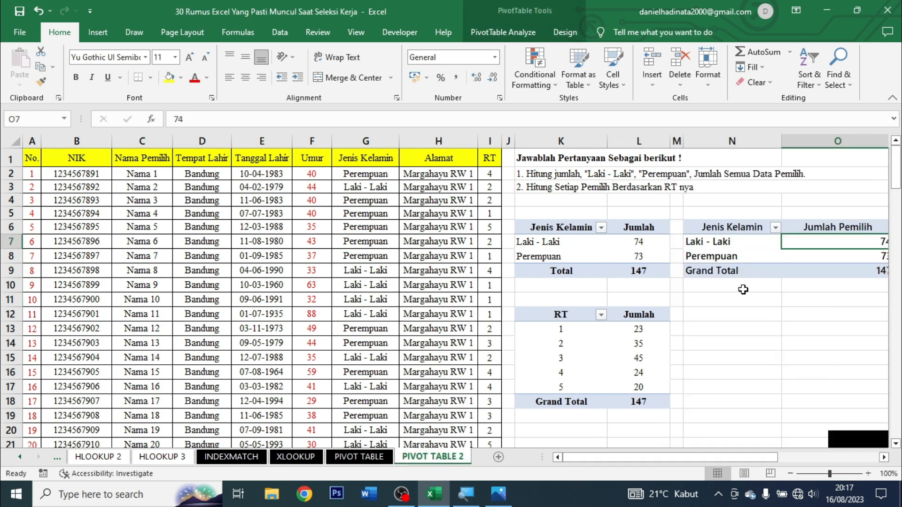
- Follow the black arrow's link from the PIVOT TABLE 2 sheet to cell B1 on the Home sheet
{"action": "left_click", "coordinate": [752, 285]}
{"action": "left_click", "coordinate": [721, 334]}
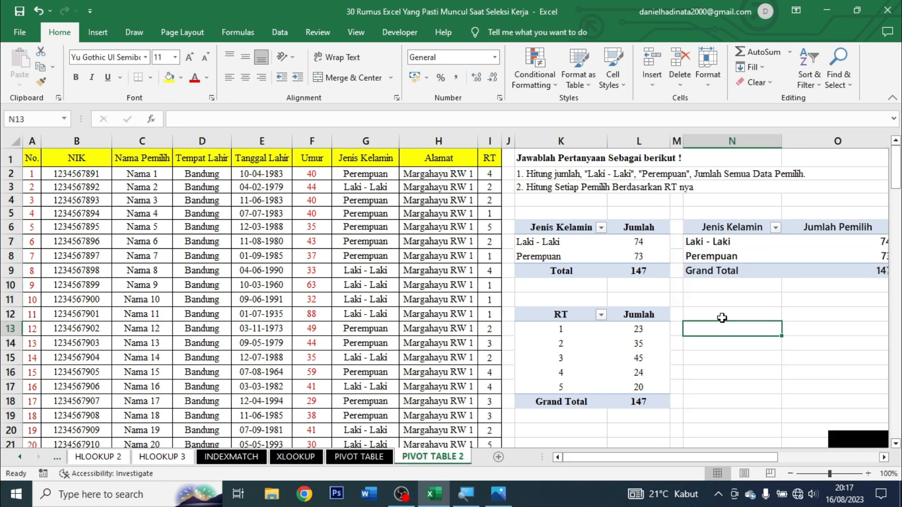
{"action": "left_click", "coordinate": [722, 319]}
{"action": "scroll", "coordinate": [756, 381], "scroll_direction": "down", "scroll_amount": 2}
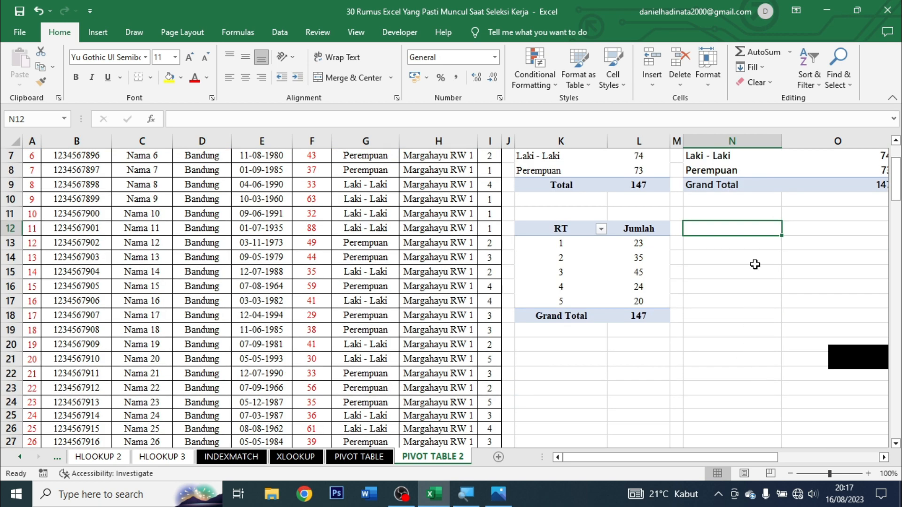
{"action": "scroll", "coordinate": [755, 265], "scroll_direction": "up", "scroll_amount": 2}
{"action": "scroll", "coordinate": [835, 373], "scroll_direction": "down", "scroll_amount": 1}
{"action": "scroll", "coordinate": [834, 374], "scroll_direction": "down", "scroll_amount": 1}
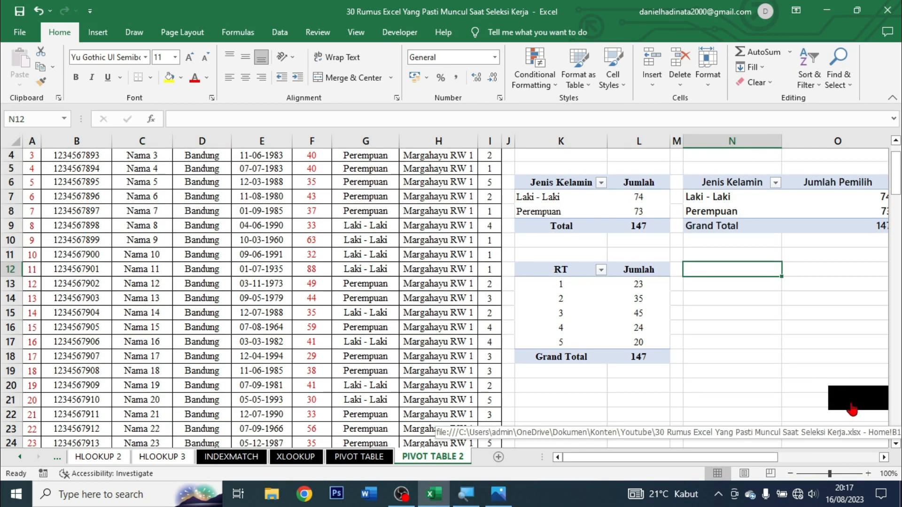
{"action": "left_click", "coordinate": [851, 410]}
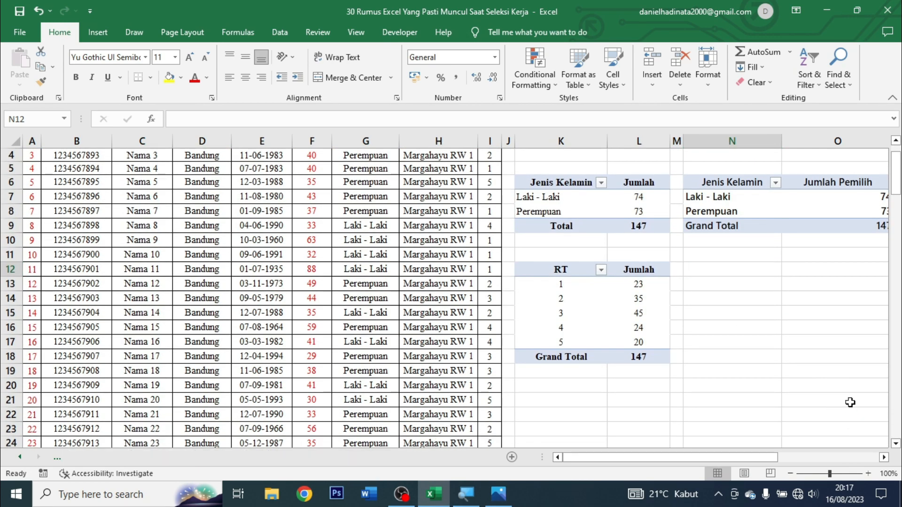